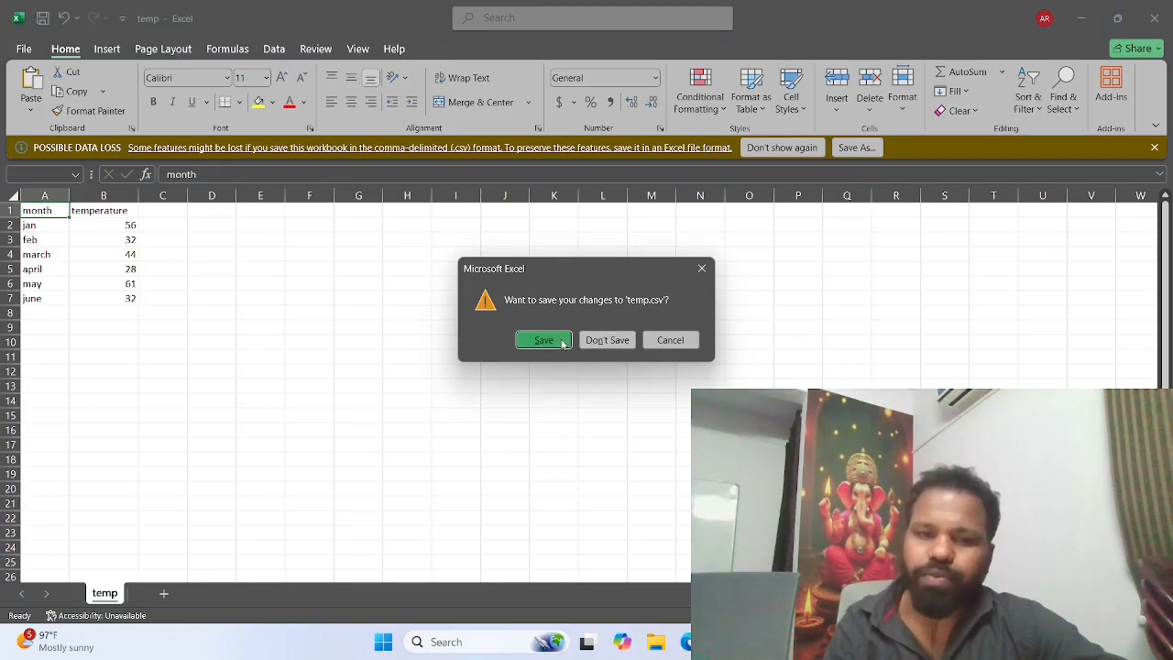
Step: Close the temp.csv workbook without saving its changes, cancelling the Save As dialog
click(558, 340)
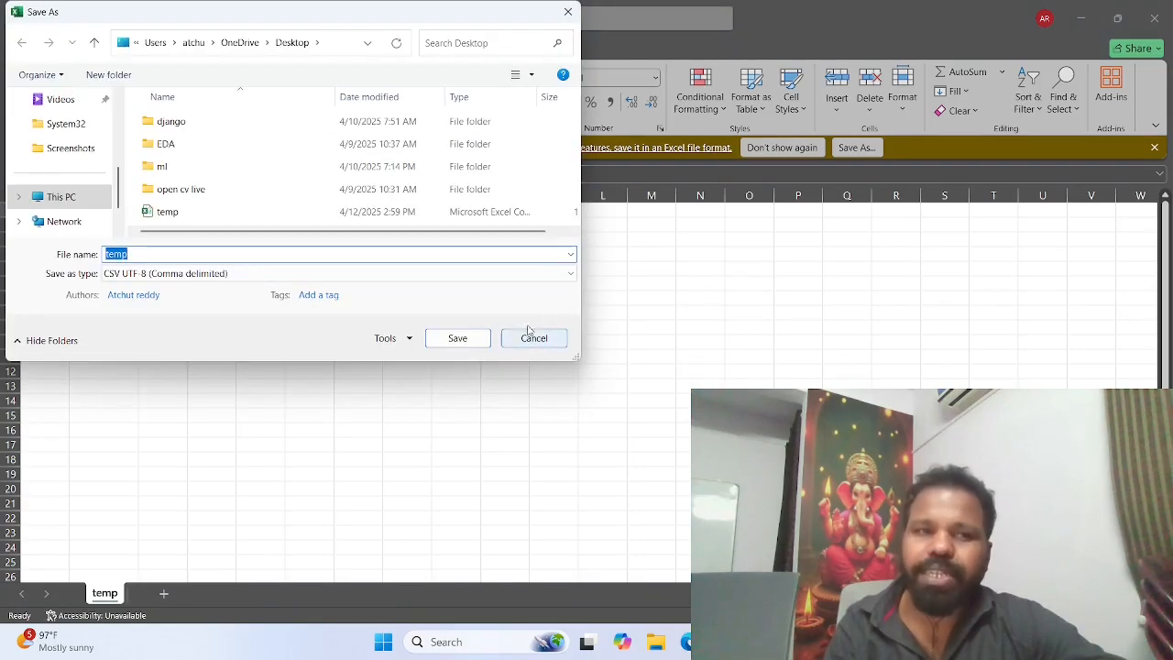
click(569, 12)
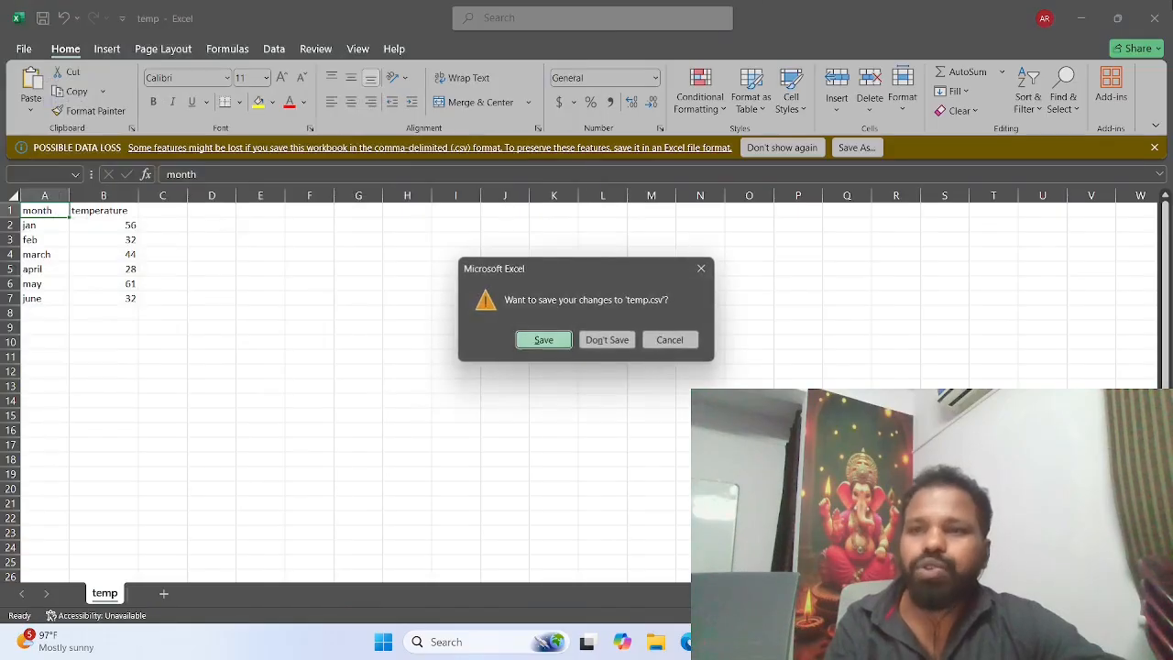
click(610, 341)
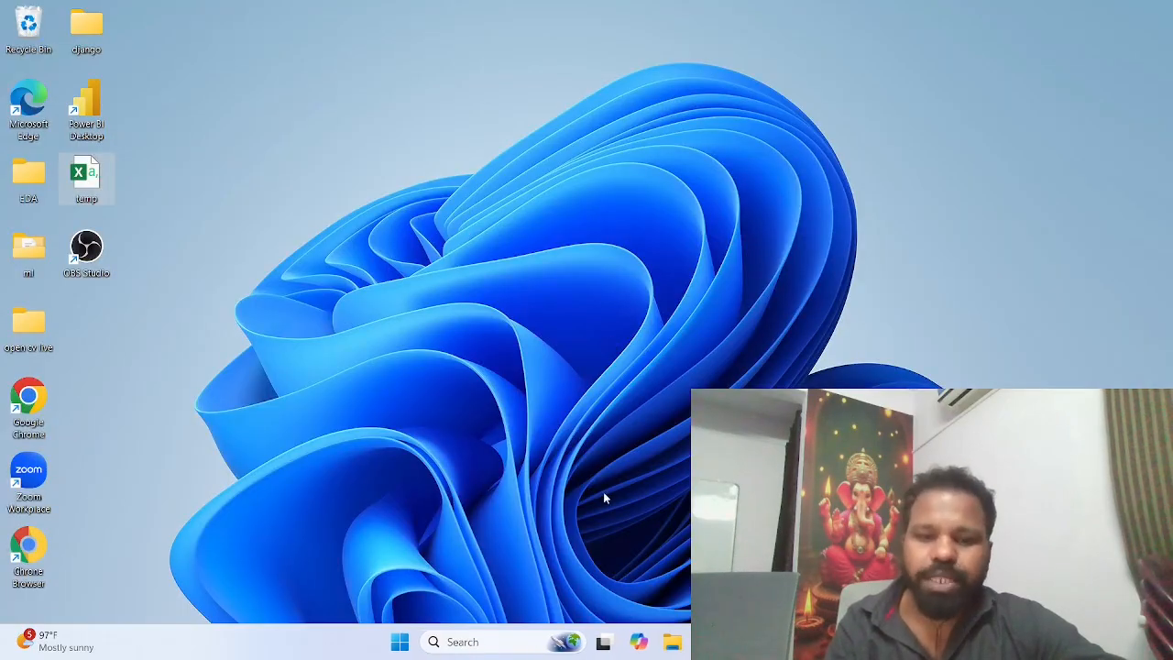
Step: Switch to Microsoft Edge and open the Microsoft Azure portal home page from the saved favorites
click(706, 642)
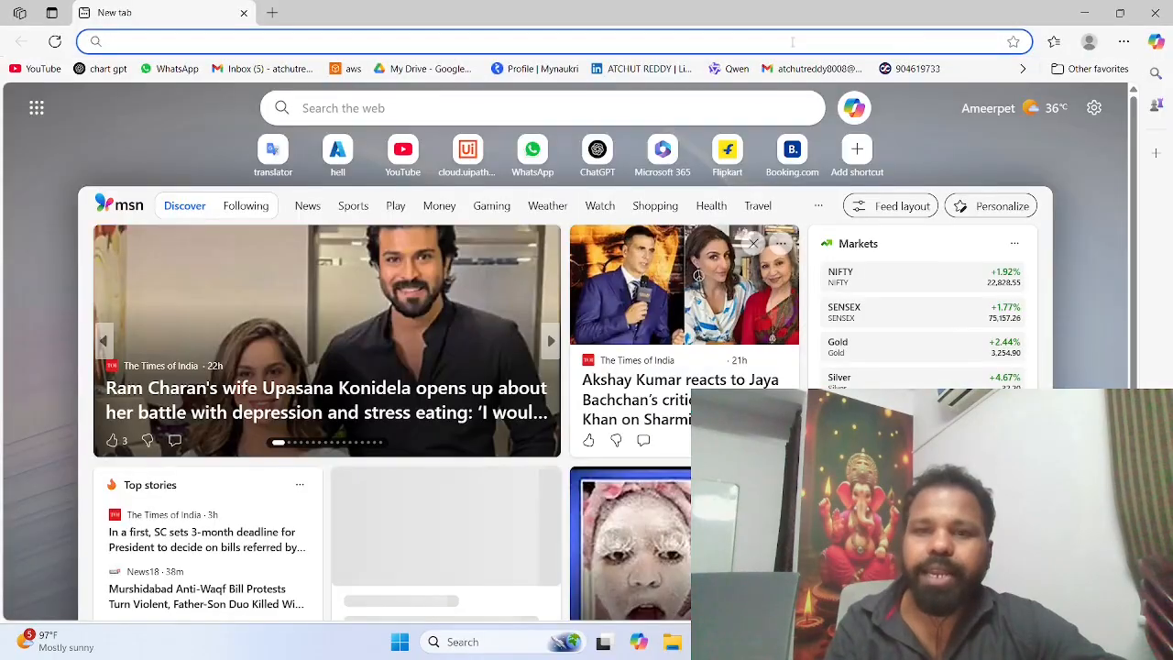
click(1023, 69)
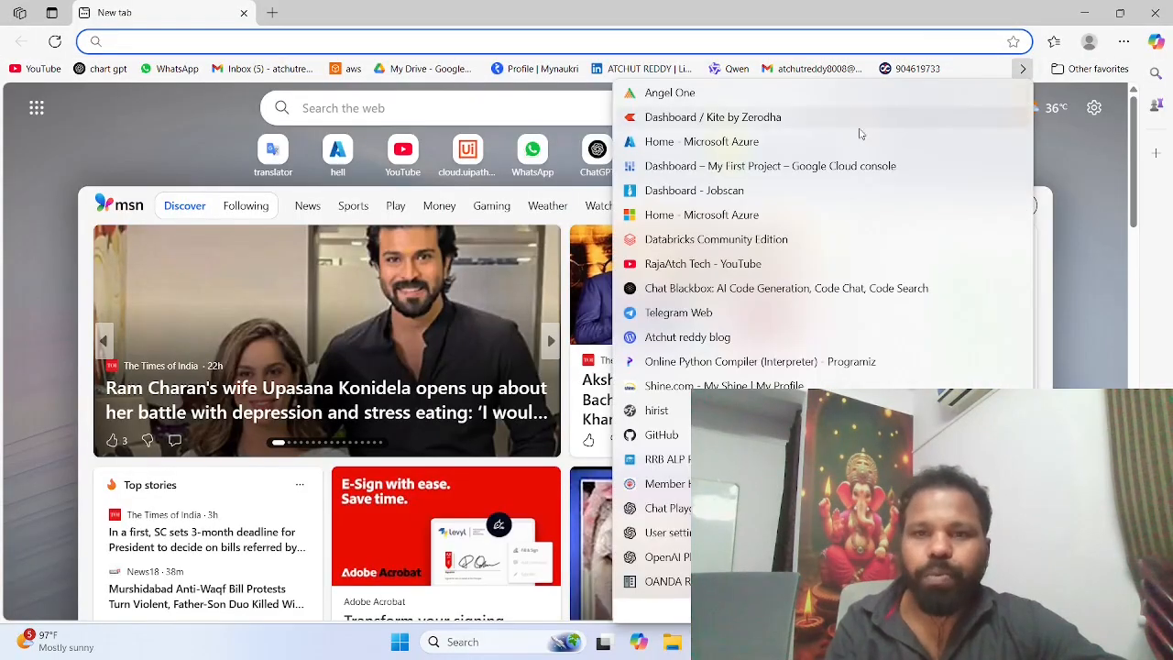
click(849, 142)
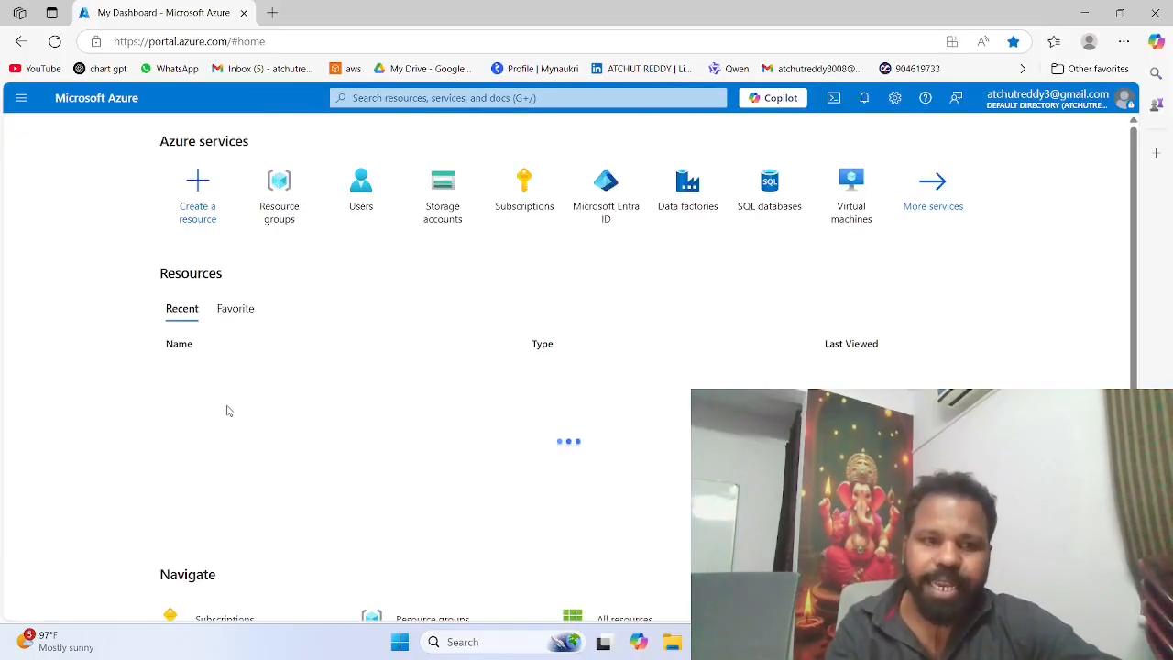
Step: Look over the Azure home page, open the Storage accounts service and start creating a storage account
scroll(227, 409, down, 2)
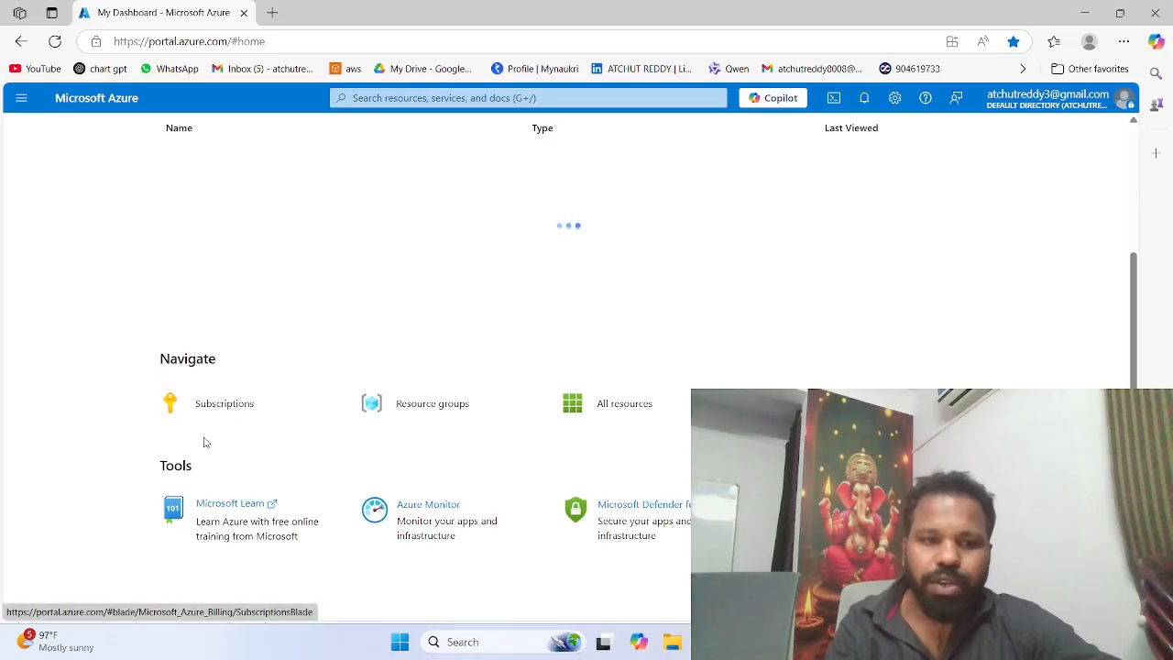
scroll(205, 443, up, 5)
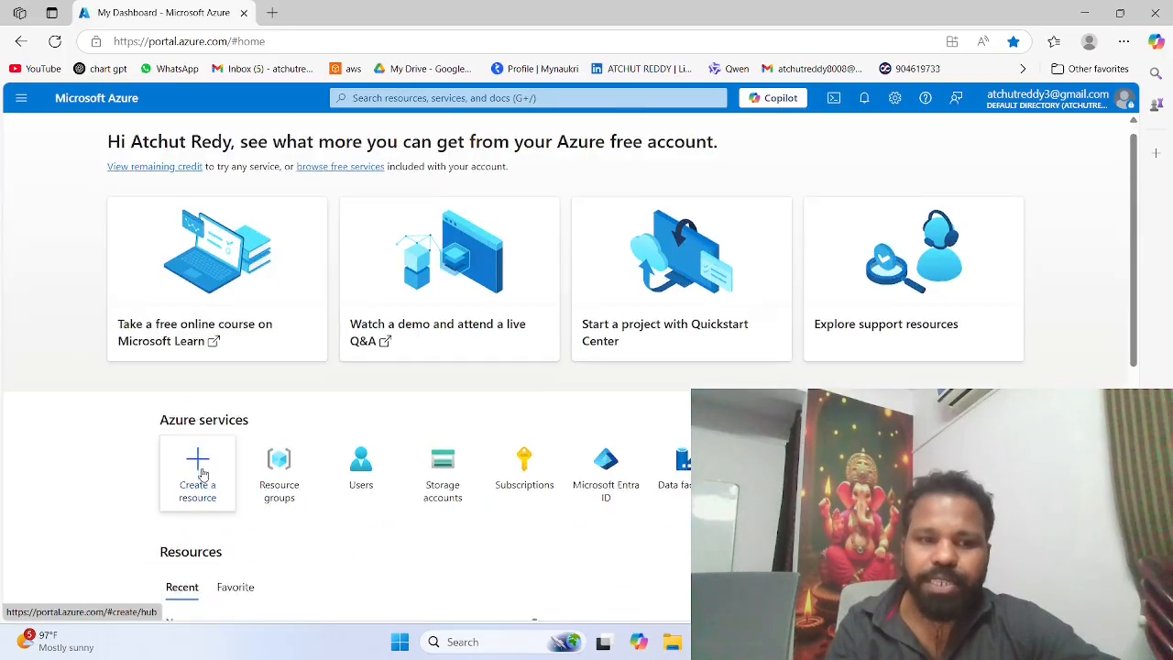
scroll(203, 472, down, 2)
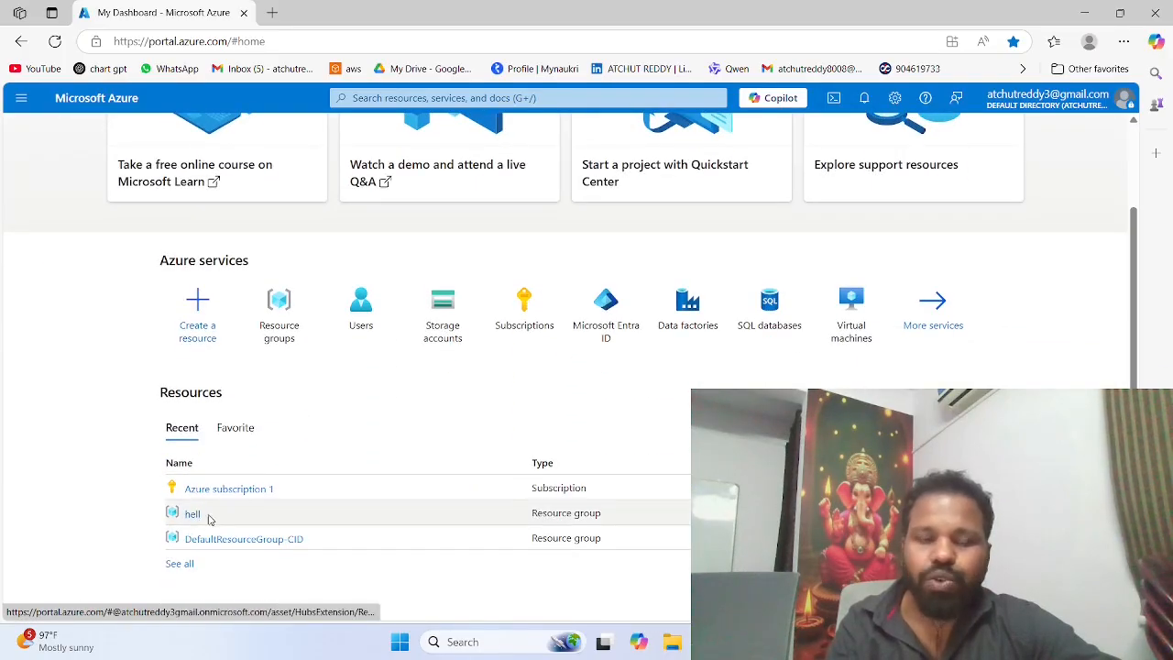
scroll(247, 492, down, 1)
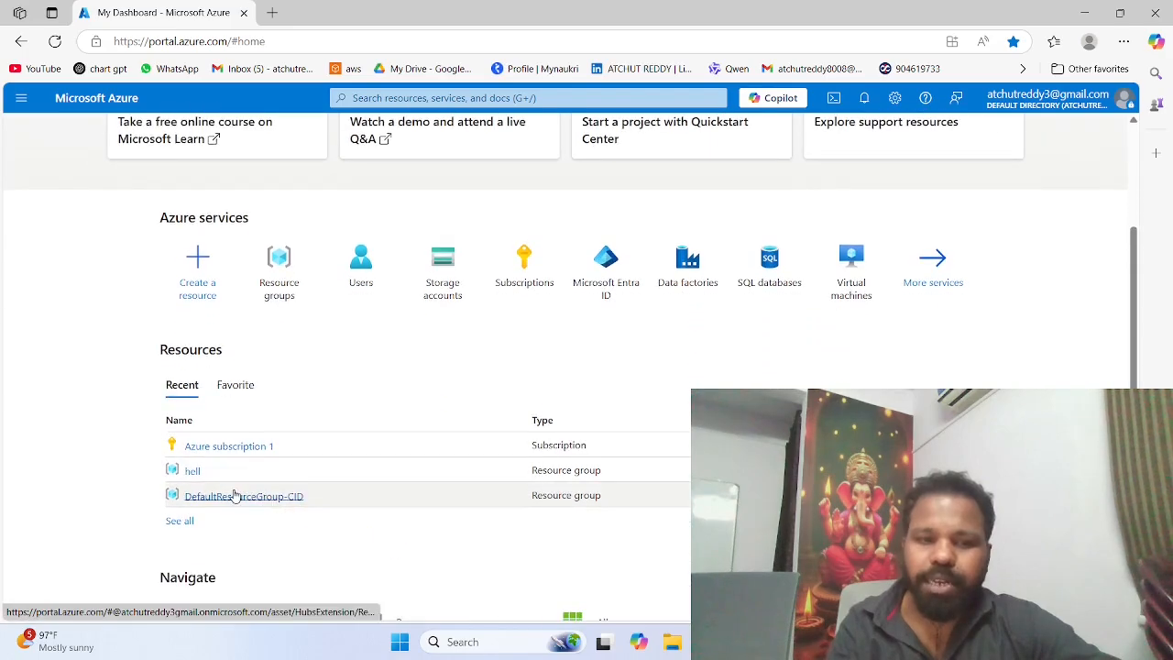
scroll(339, 466, up, 3)
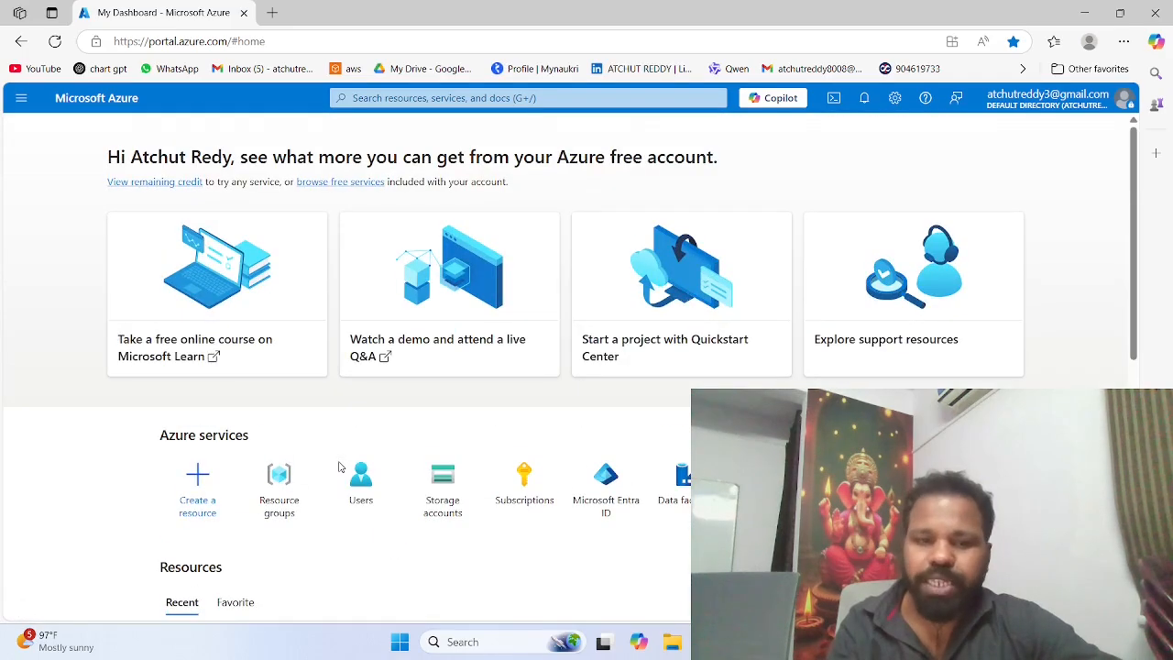
scroll(339, 468, down, 1)
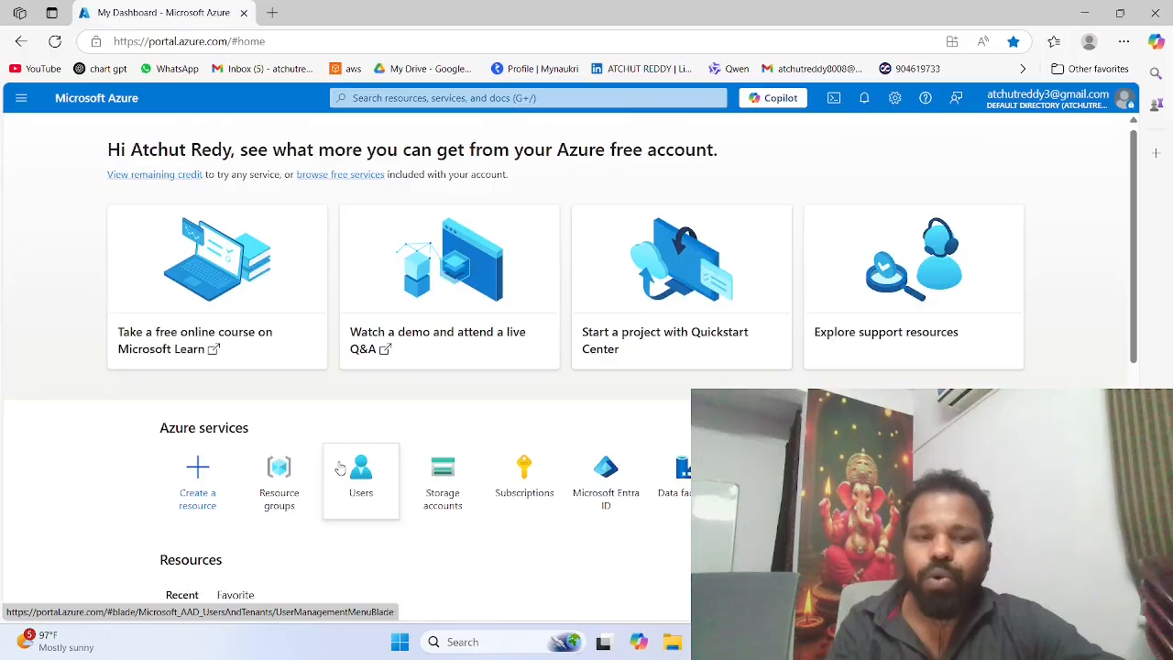
scroll(340, 469, down, 1)
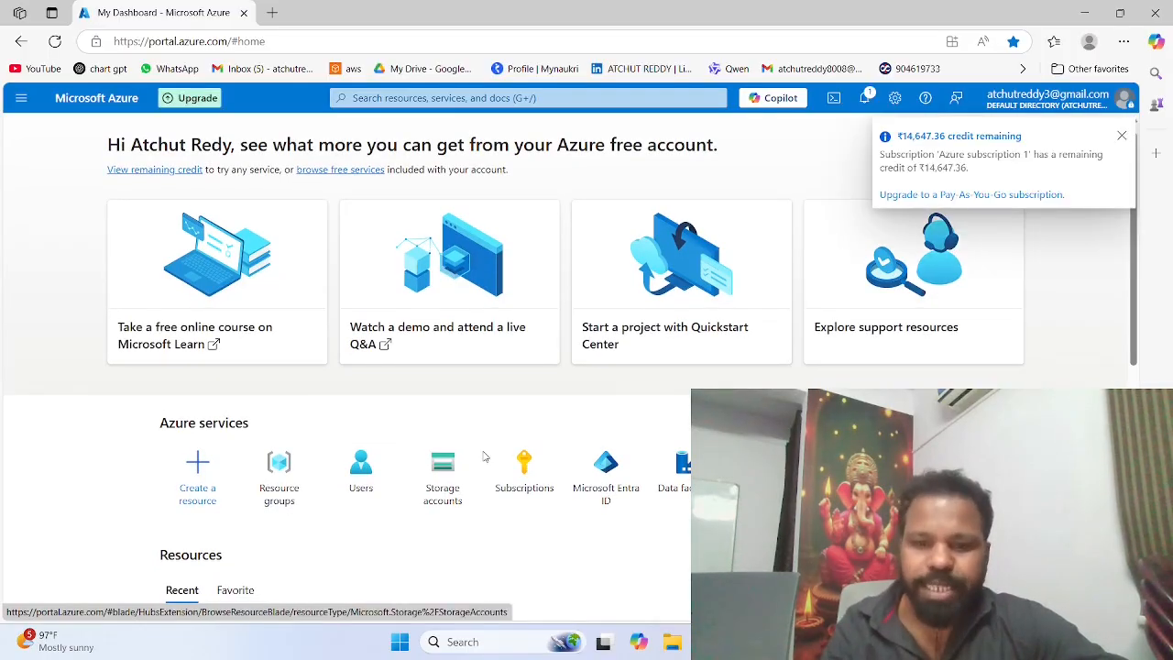
click(450, 483)
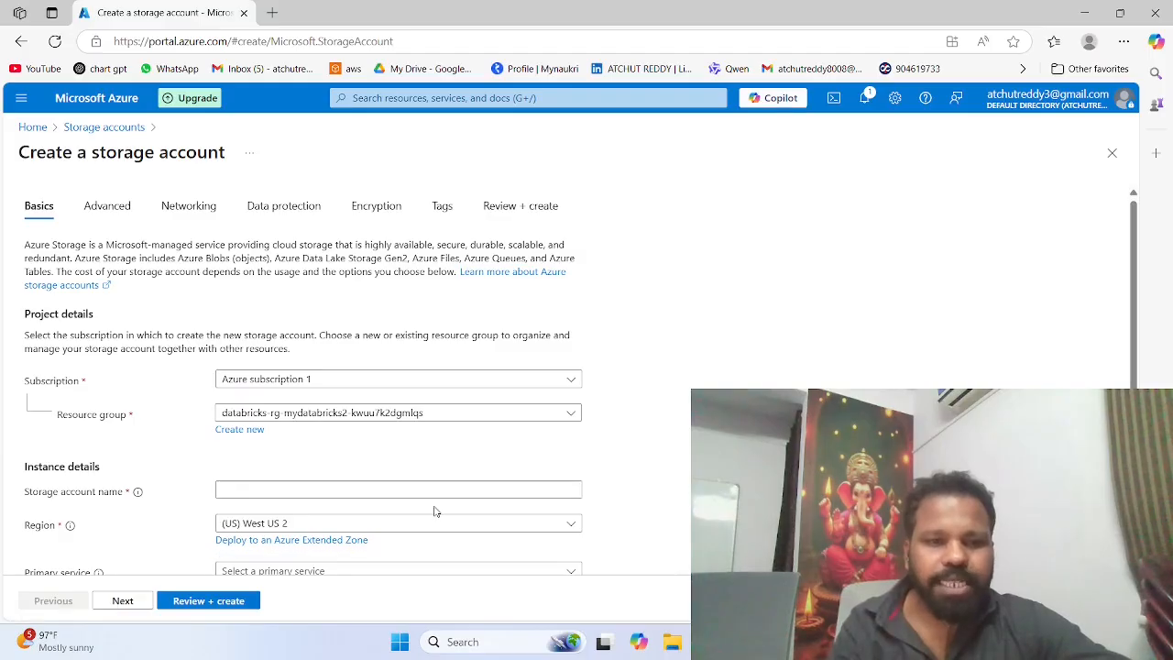
Step: Create a new resource group named testwin for the storage account
click(255, 432)
text(testwin)
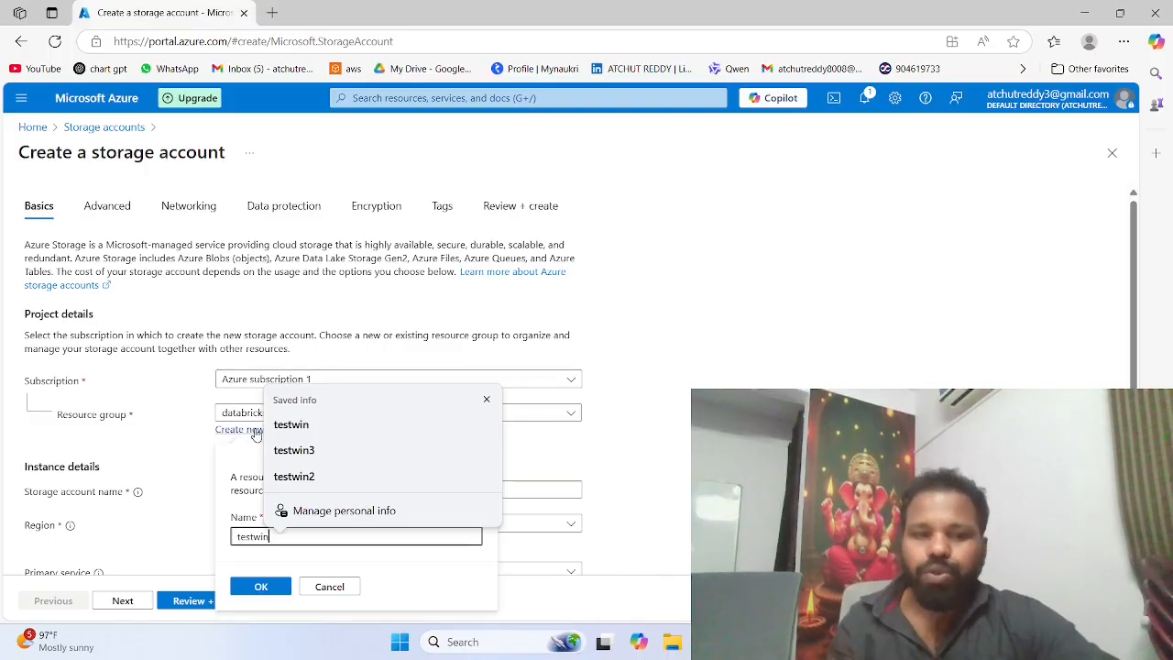
click(293, 429)
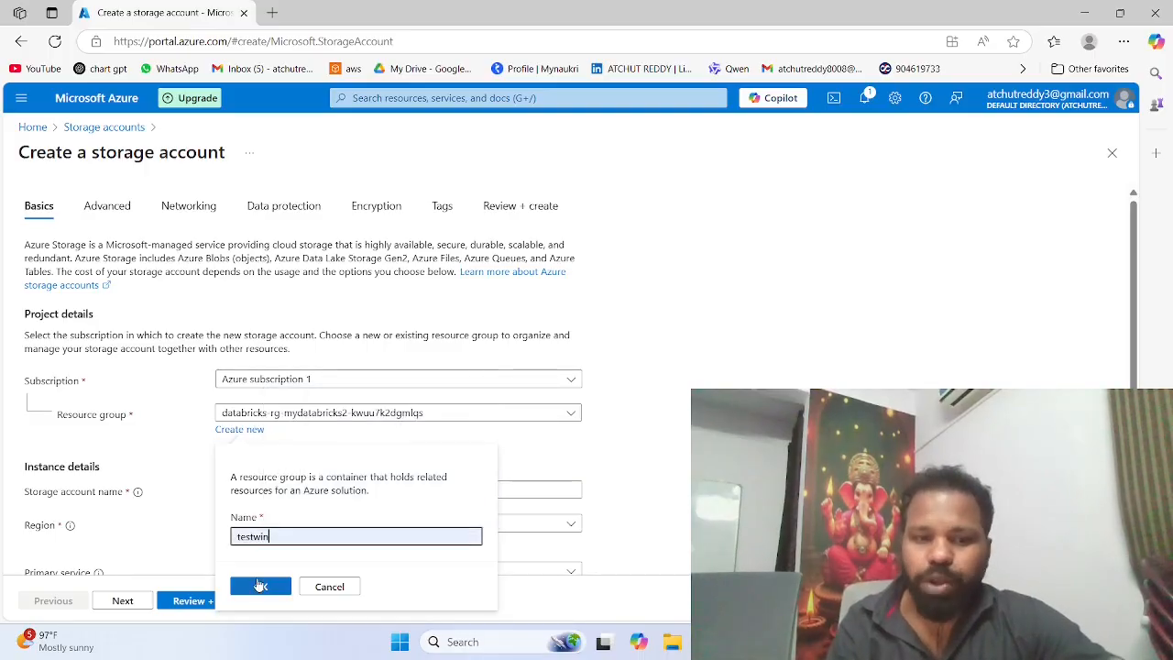
click(260, 585)
Step: Enter mystorage156 as the storage account name, and replace its "my" prefix to make it faskstorage156
scroll(285, 421, down, 1)
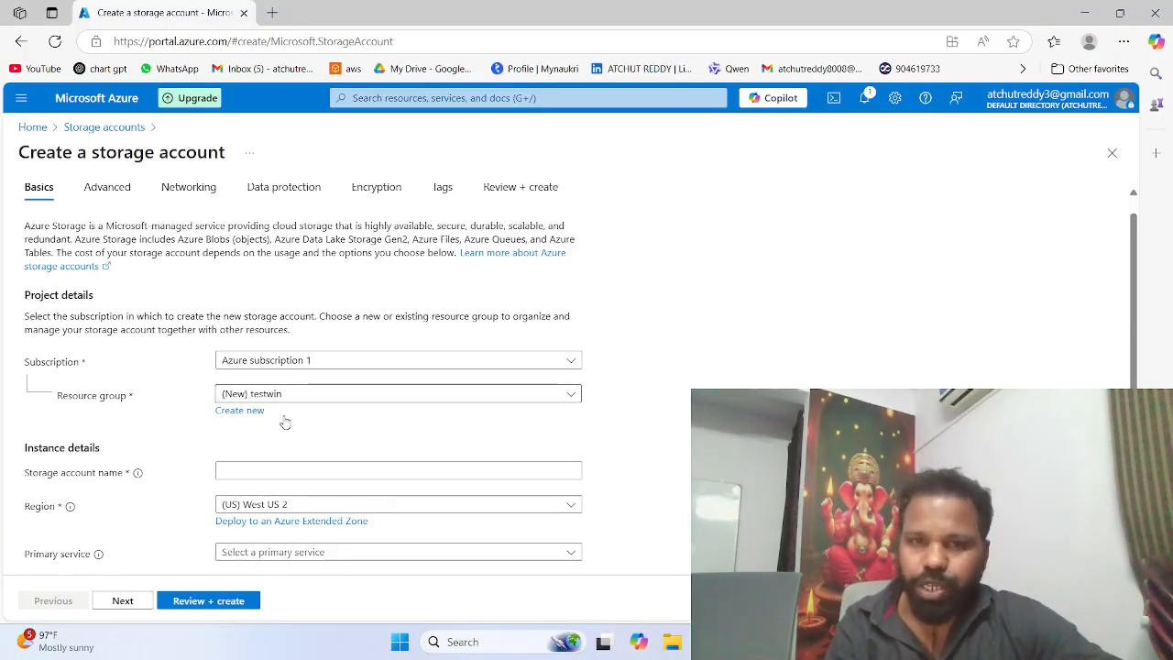
scroll(285, 422, down, 1)
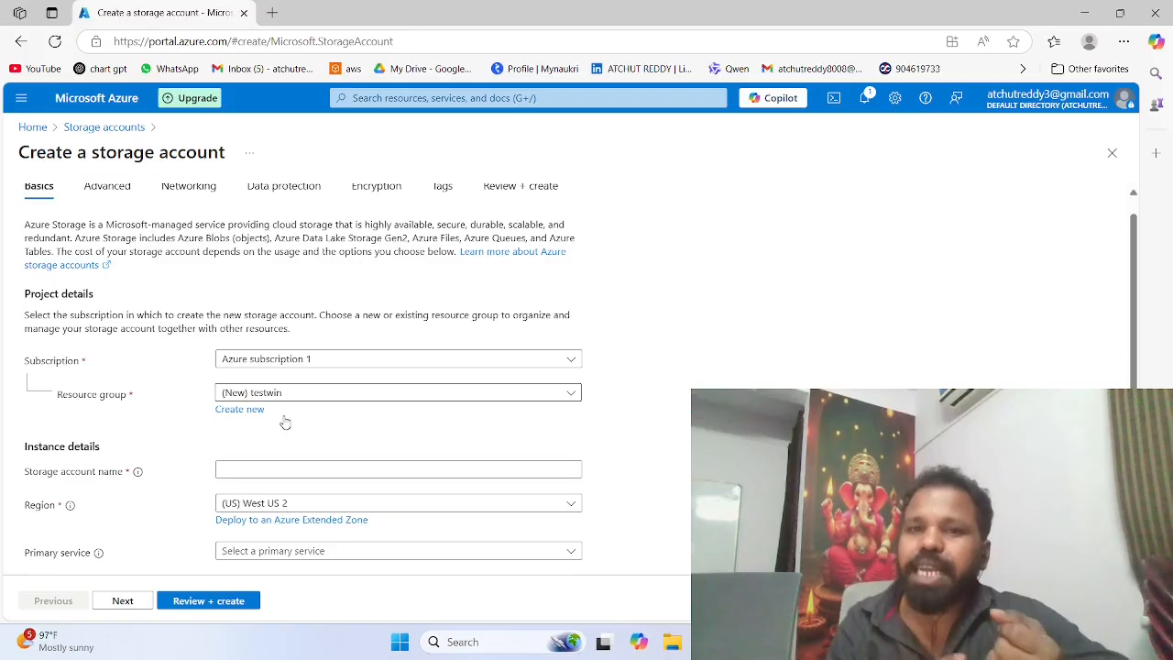
scroll(285, 422, down, 1)
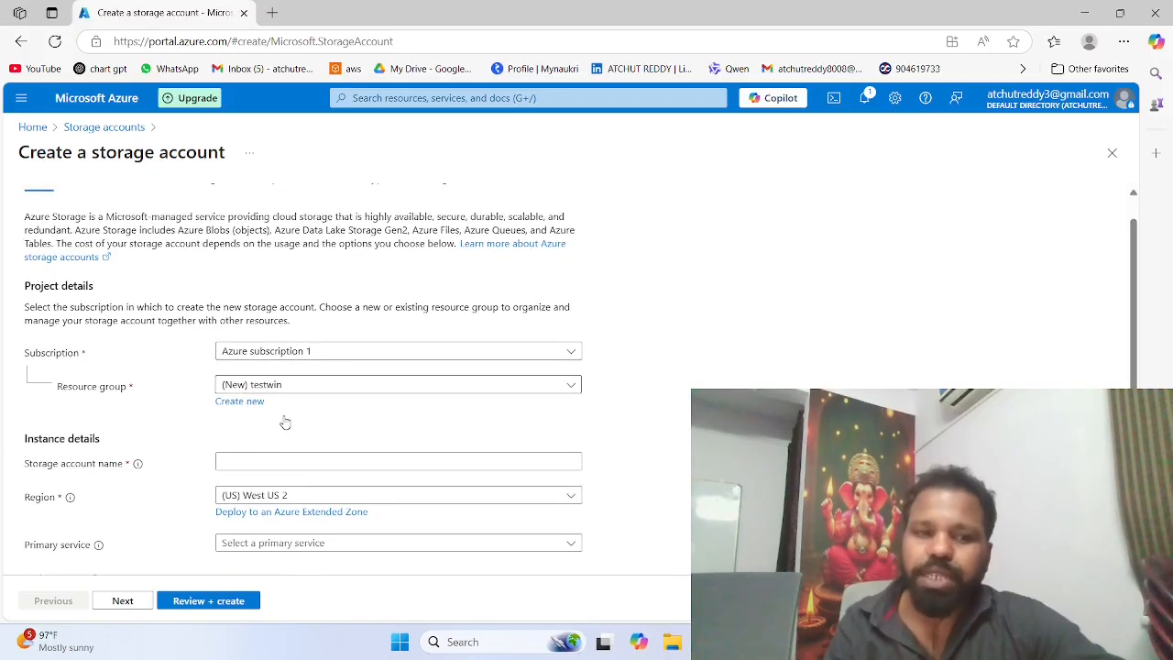
click(274, 440)
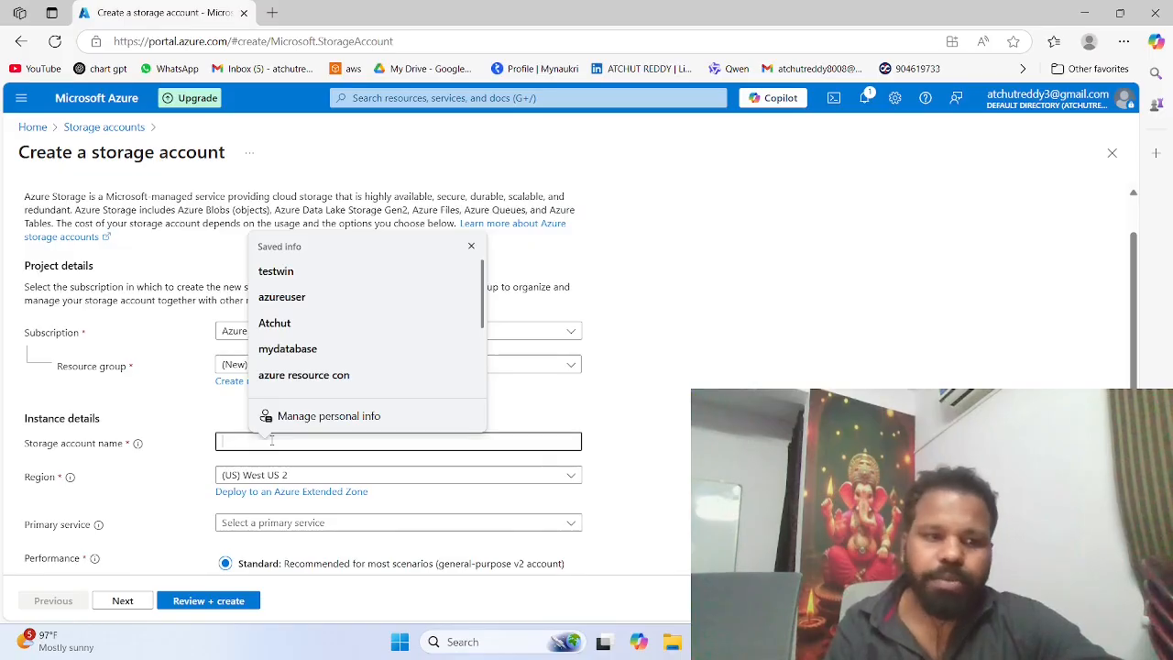
text(mys)
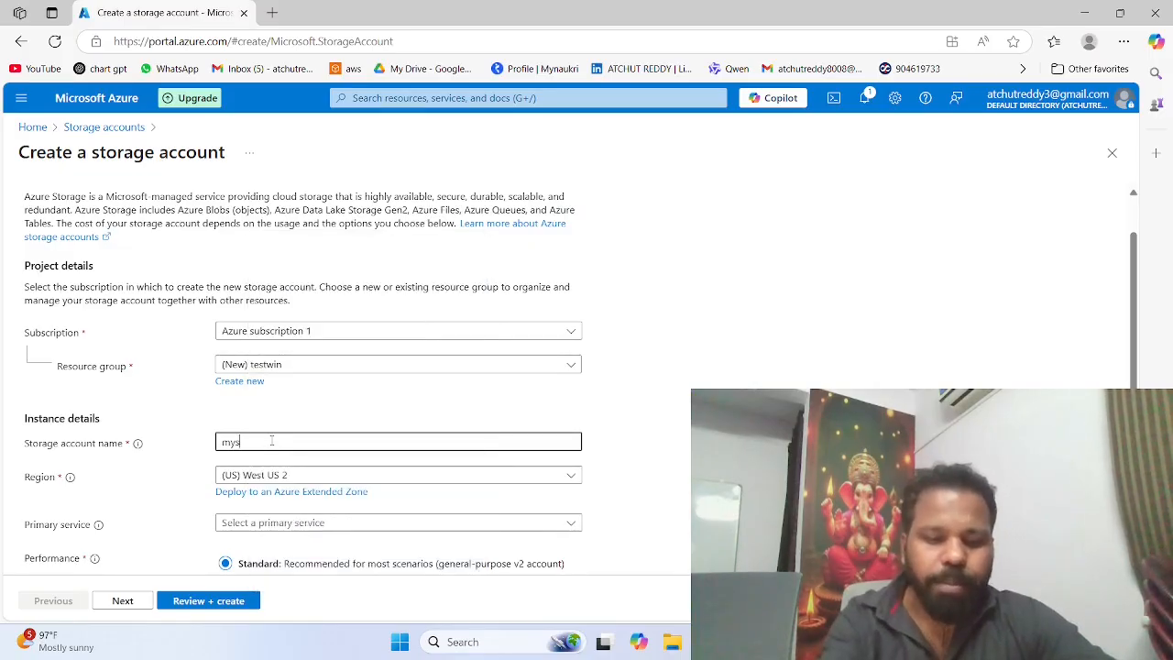
text(torage)
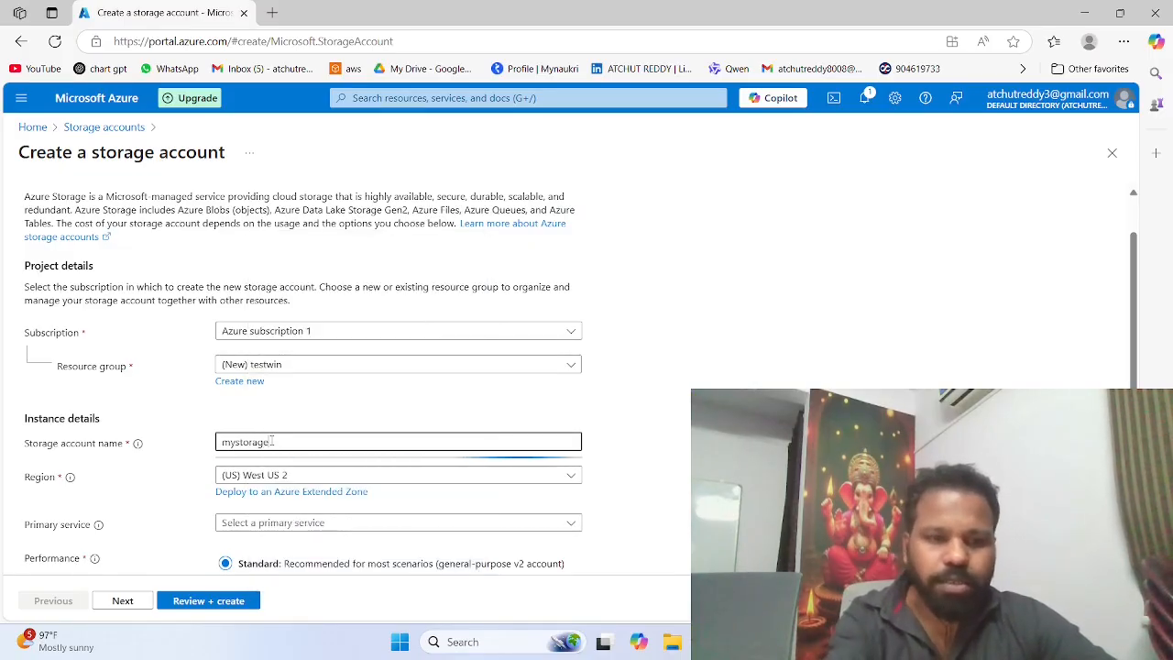
text(1)
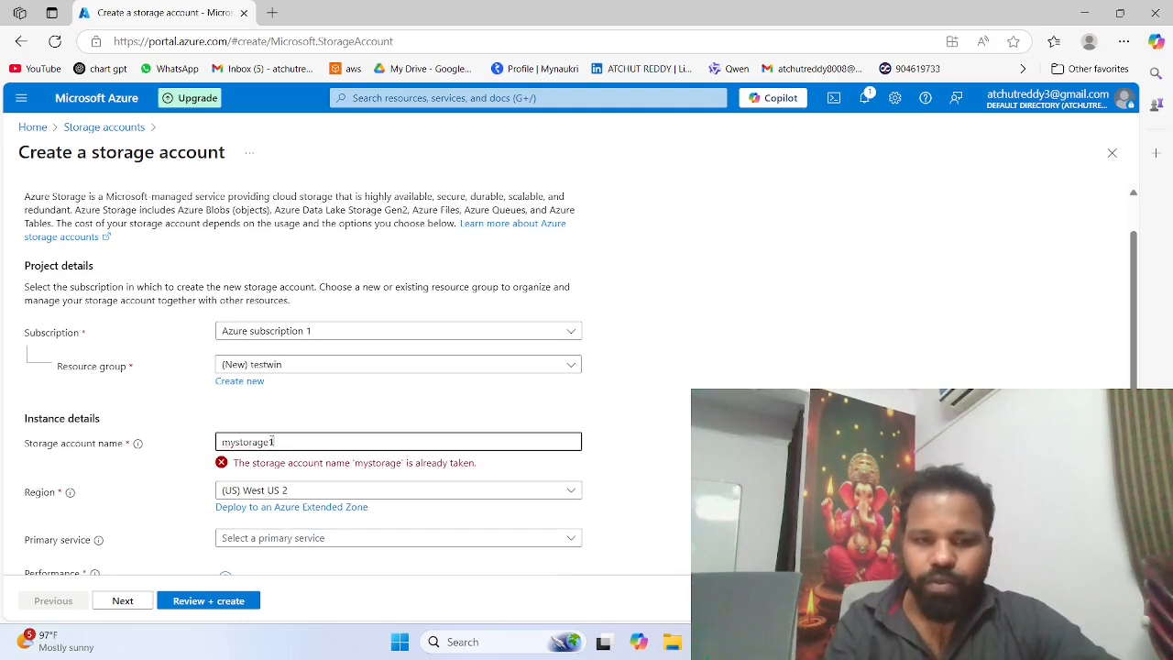
text(5)
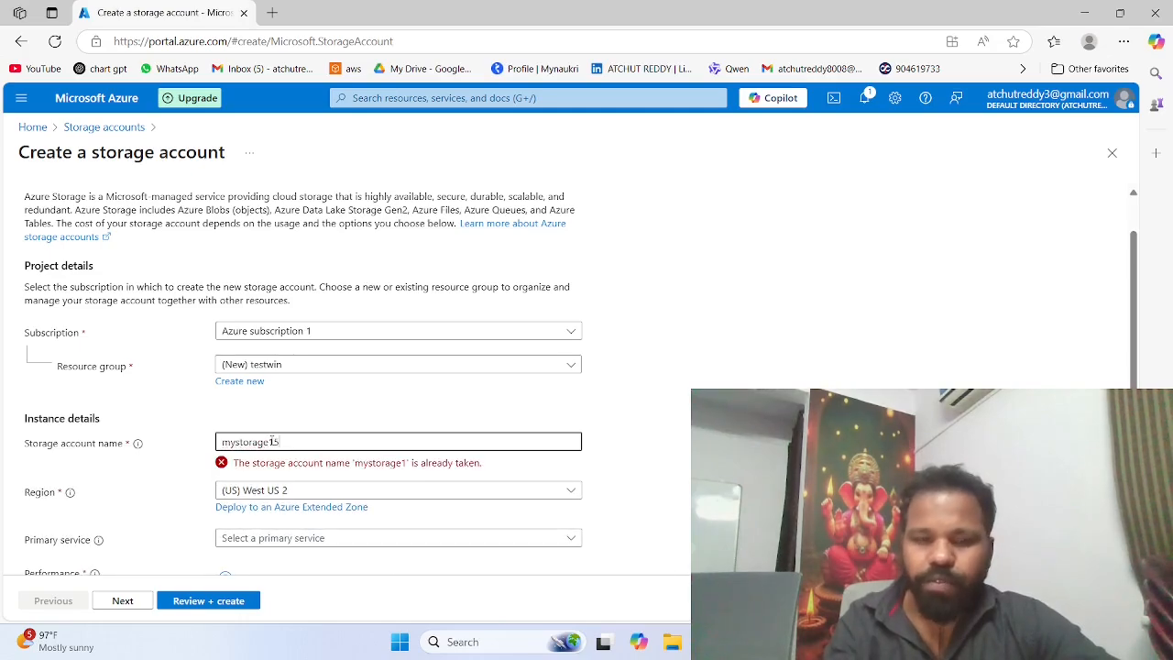
text(6)
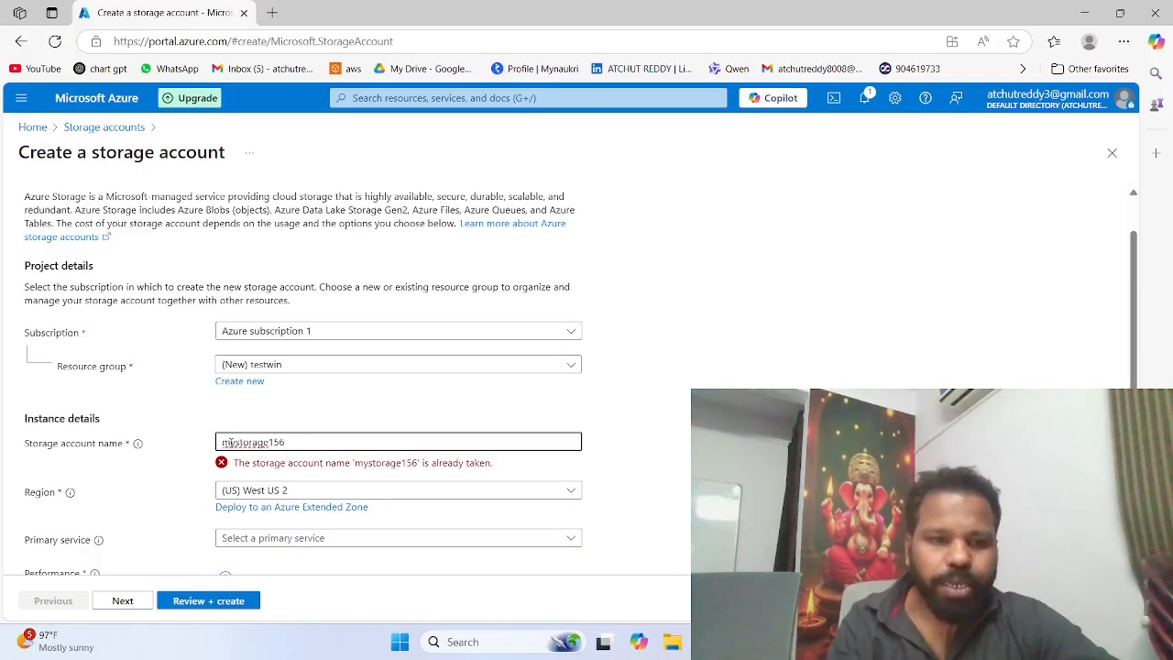
drag(232, 442, 219, 444)
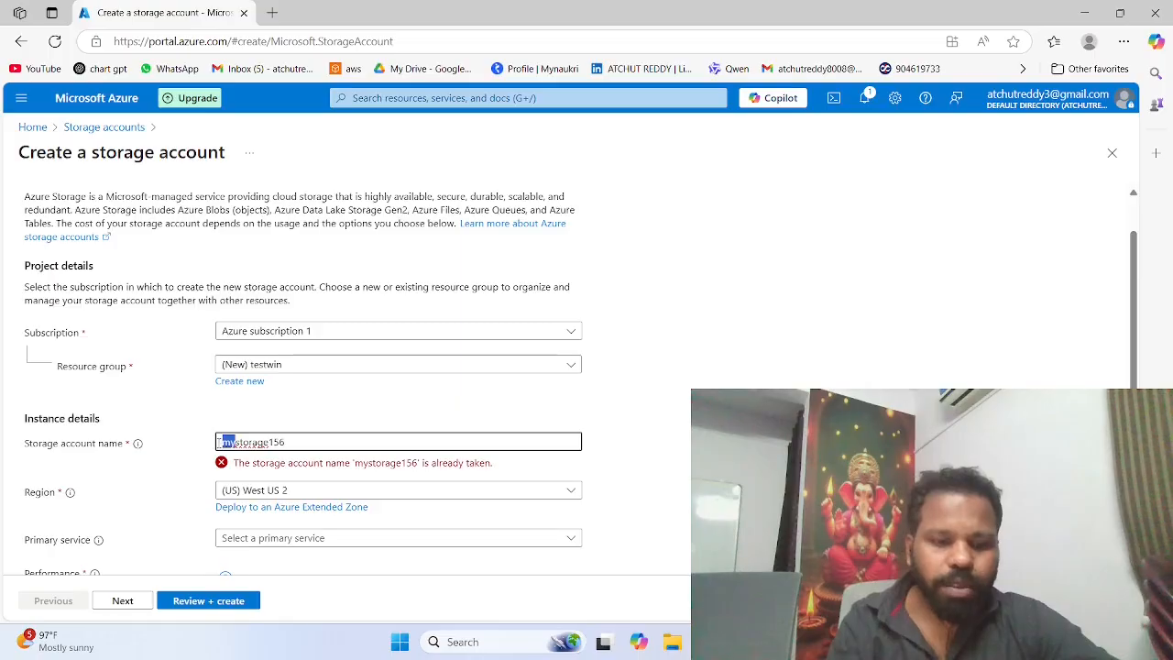
text(fask)
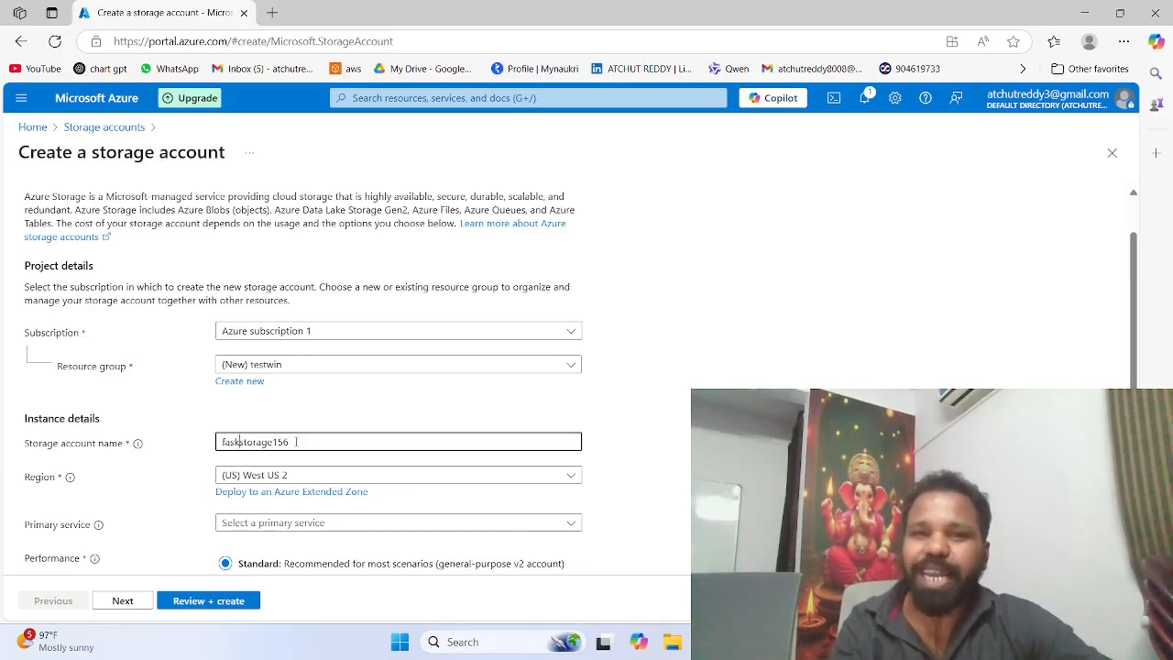
Step: Set the storage account's primary service to Azure Blob Storage or Azure Data Lake Storage Gen 2
scroll(306, 406, down, 2)
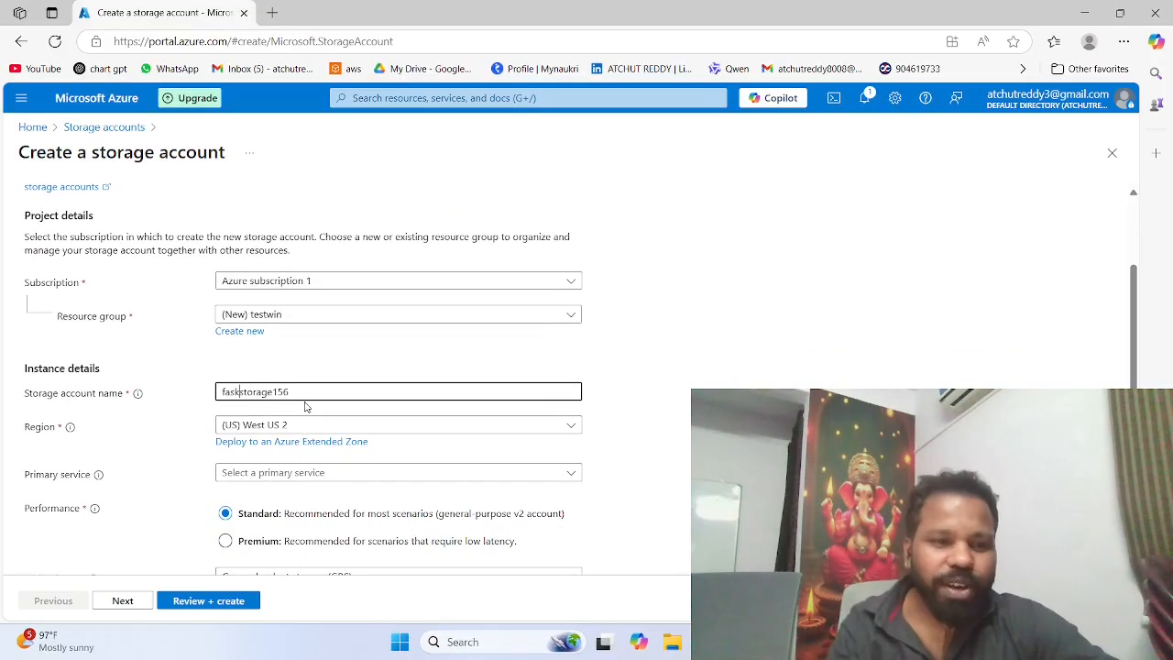
scroll(305, 406, down, 1)
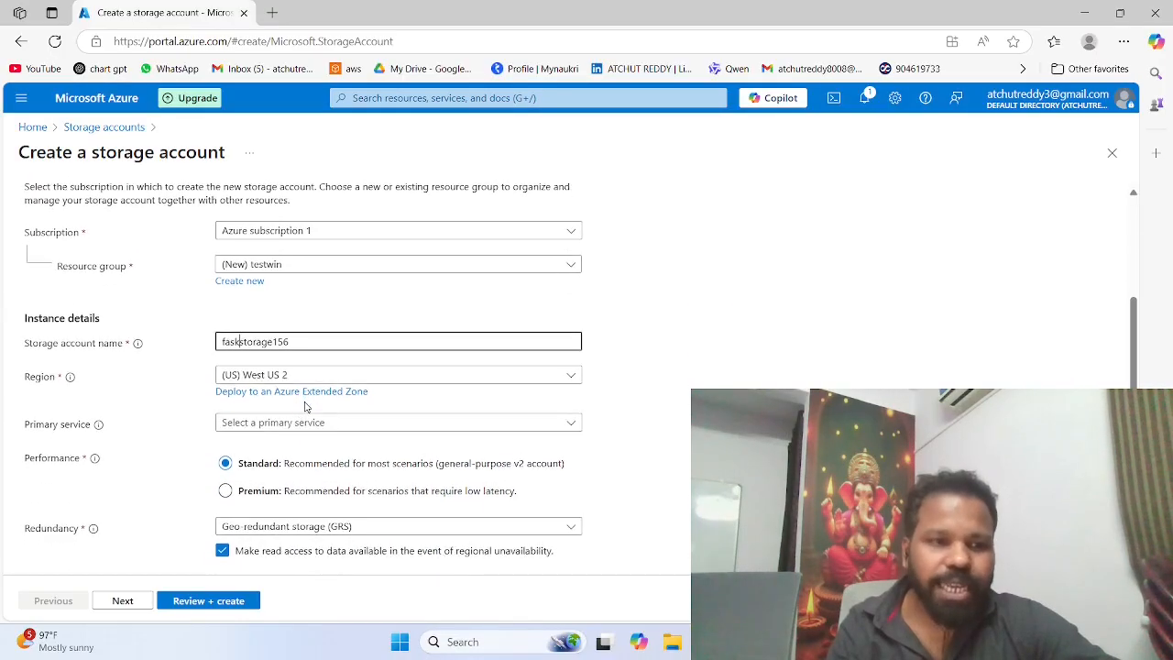
scroll(305, 406, down, 1)
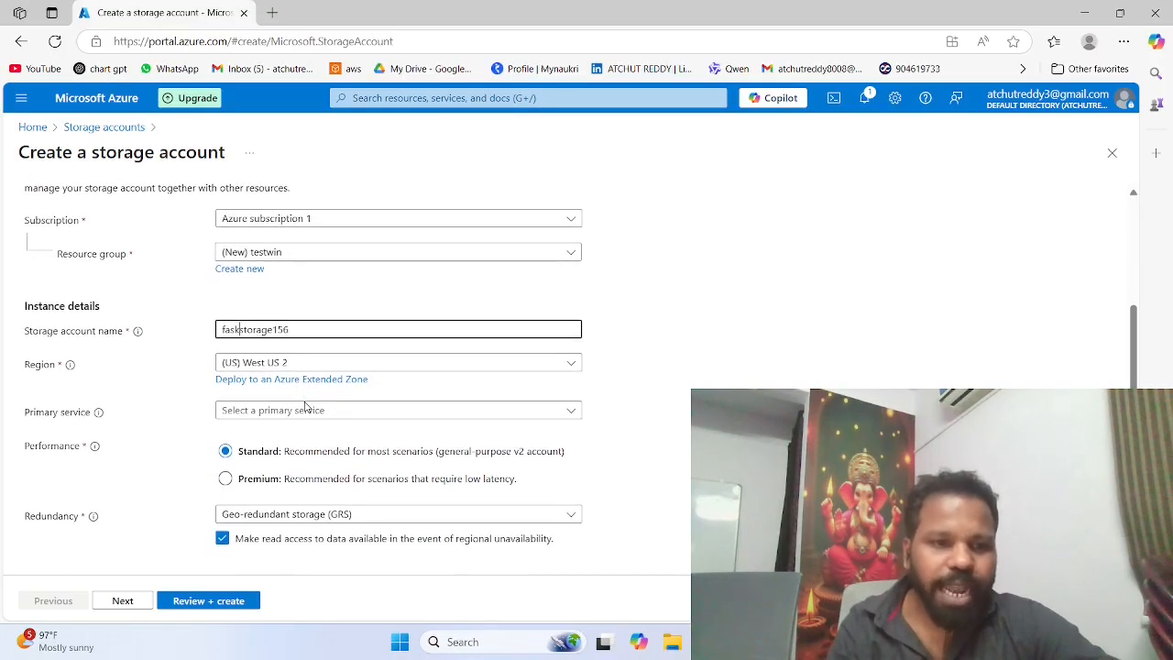
click(301, 413)
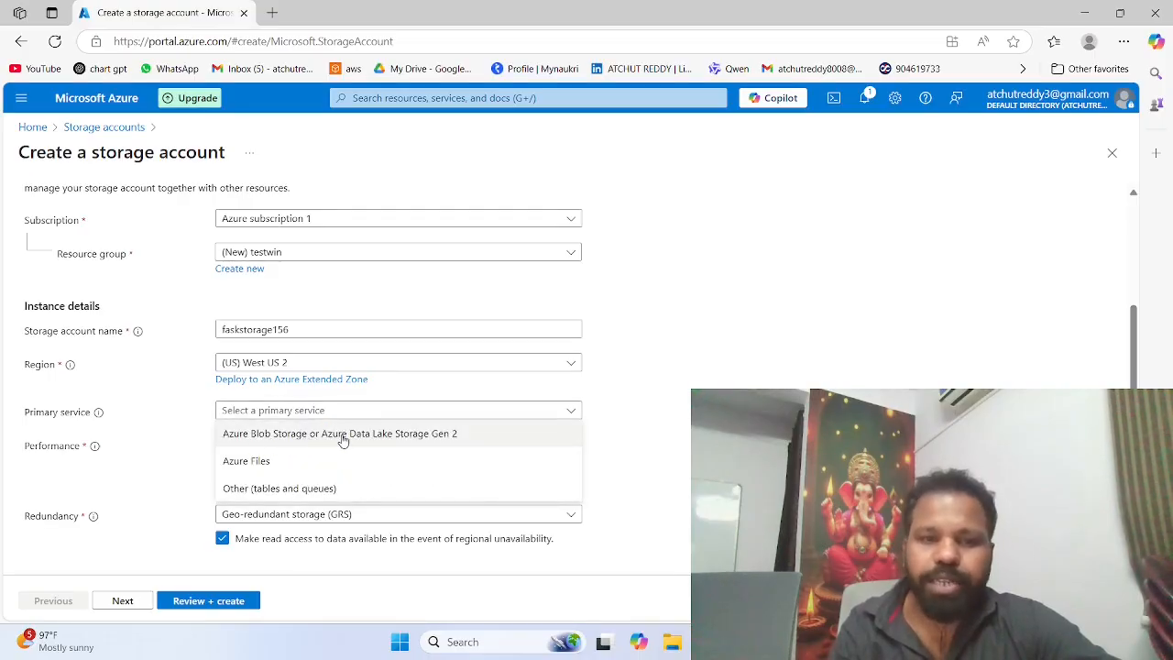
click(344, 436)
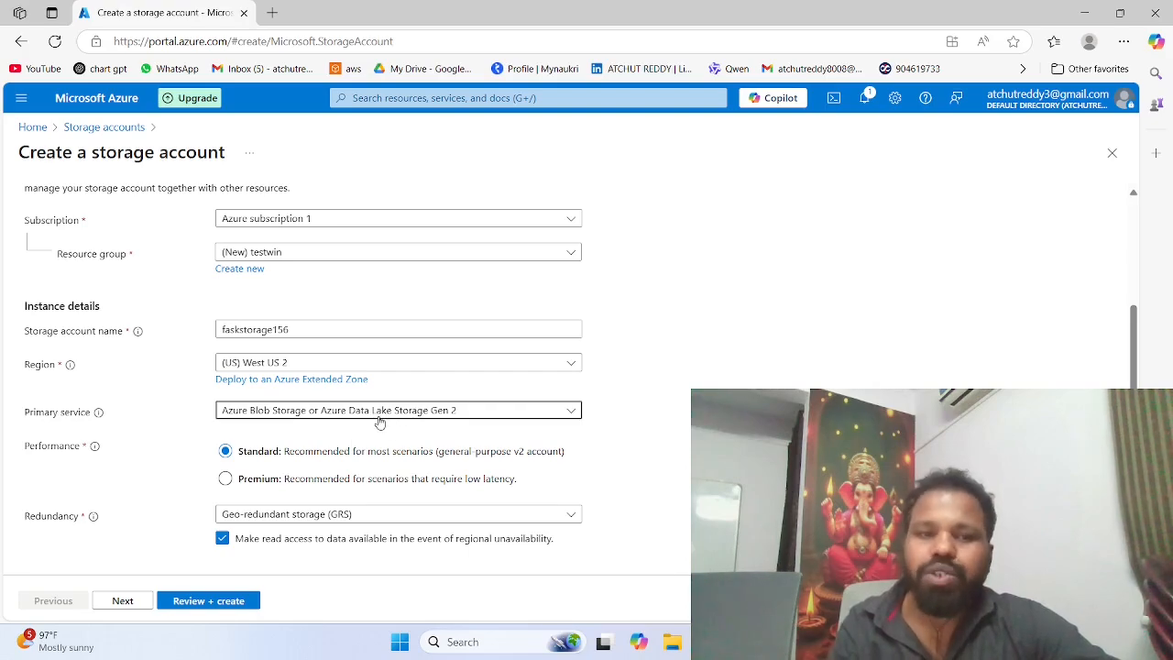
click(375, 416)
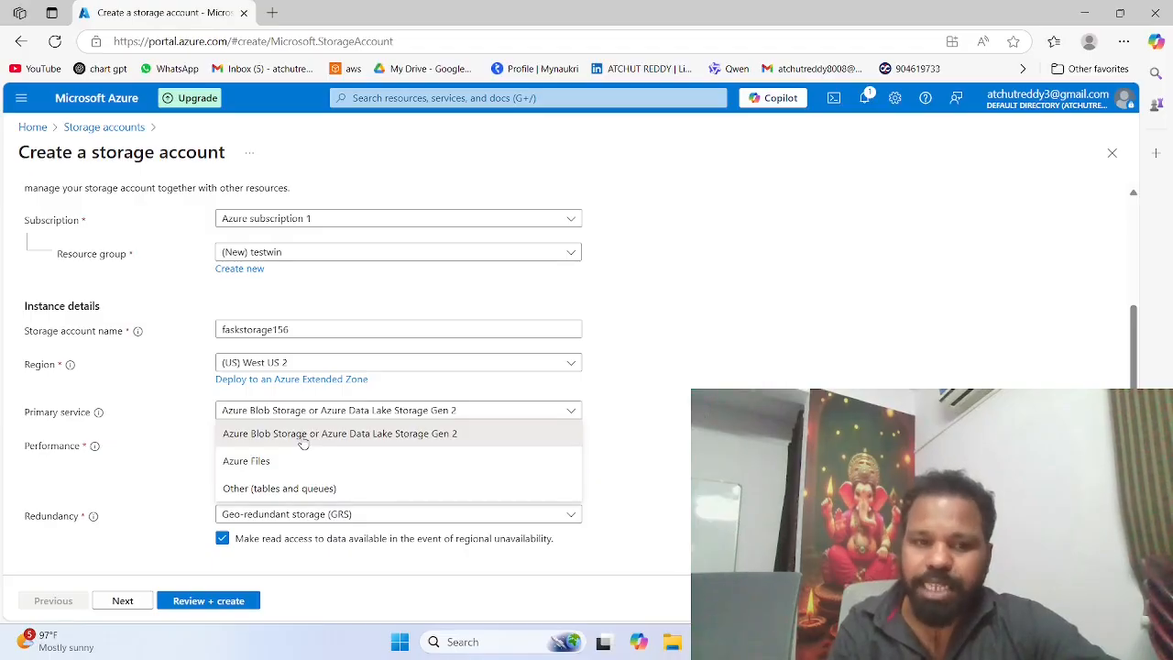
click(304, 438)
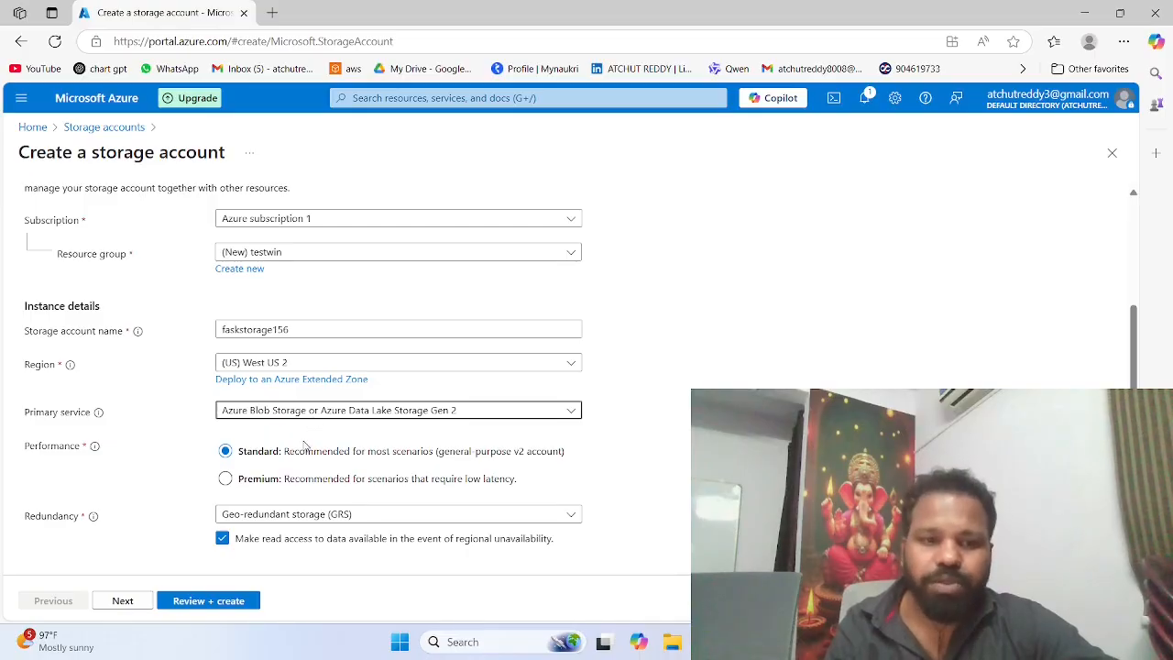
Step: Keep Geo-redundant storage (GRS) as the redundancy option, then review and create the storage account
click(244, 515)
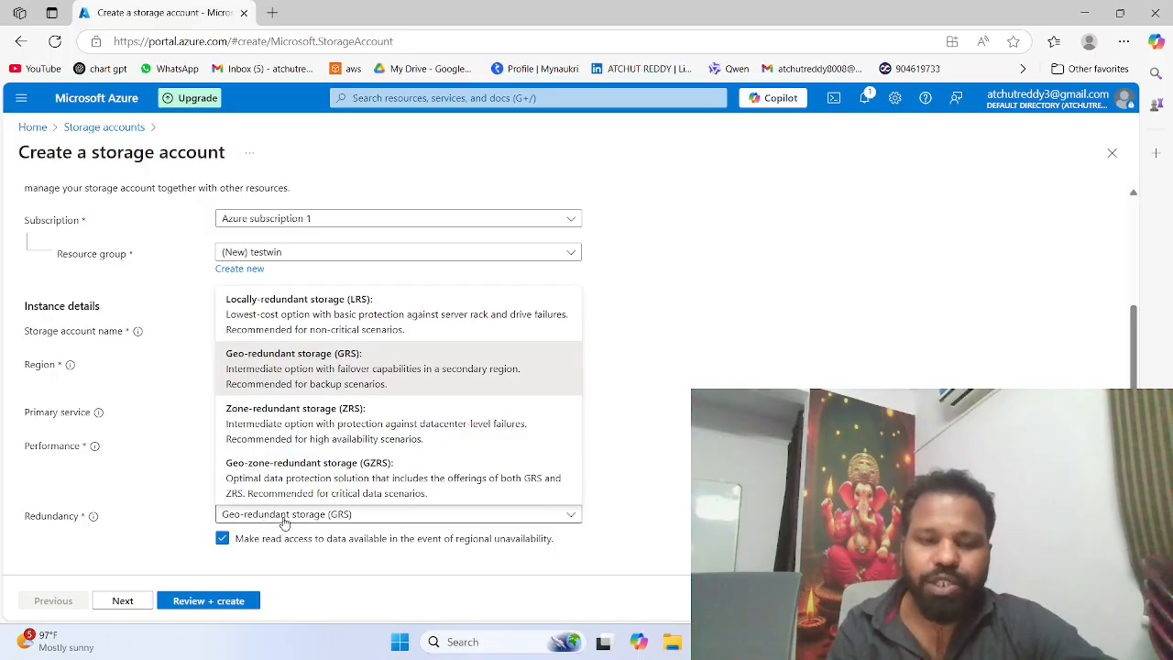
click(584, 508)
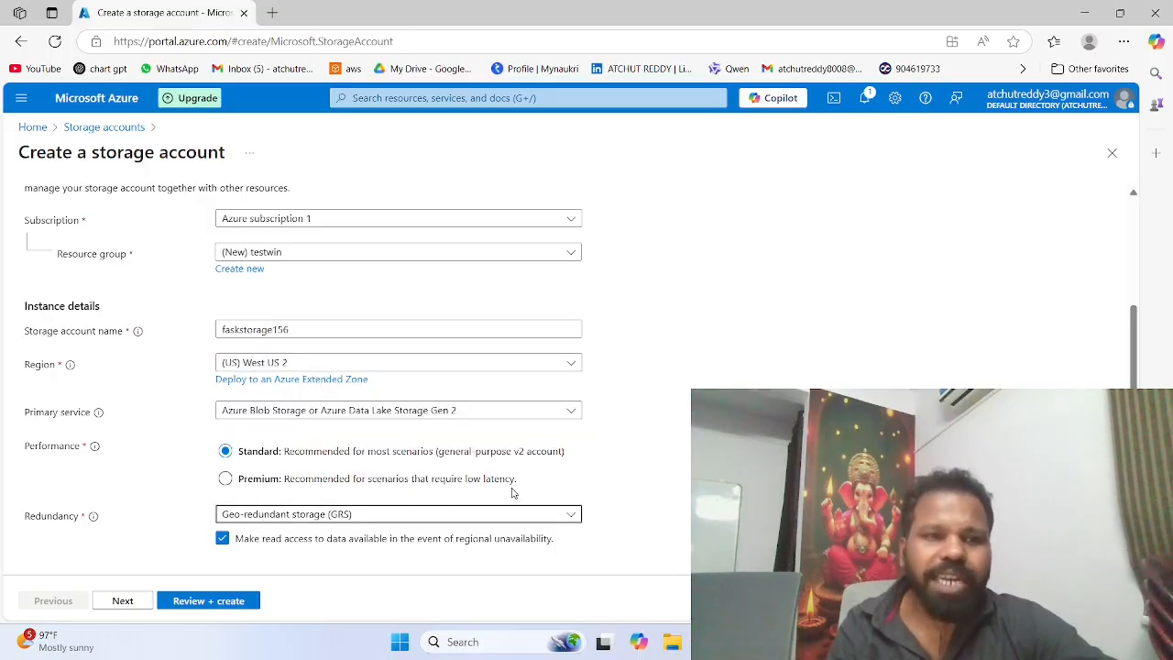
click(238, 601)
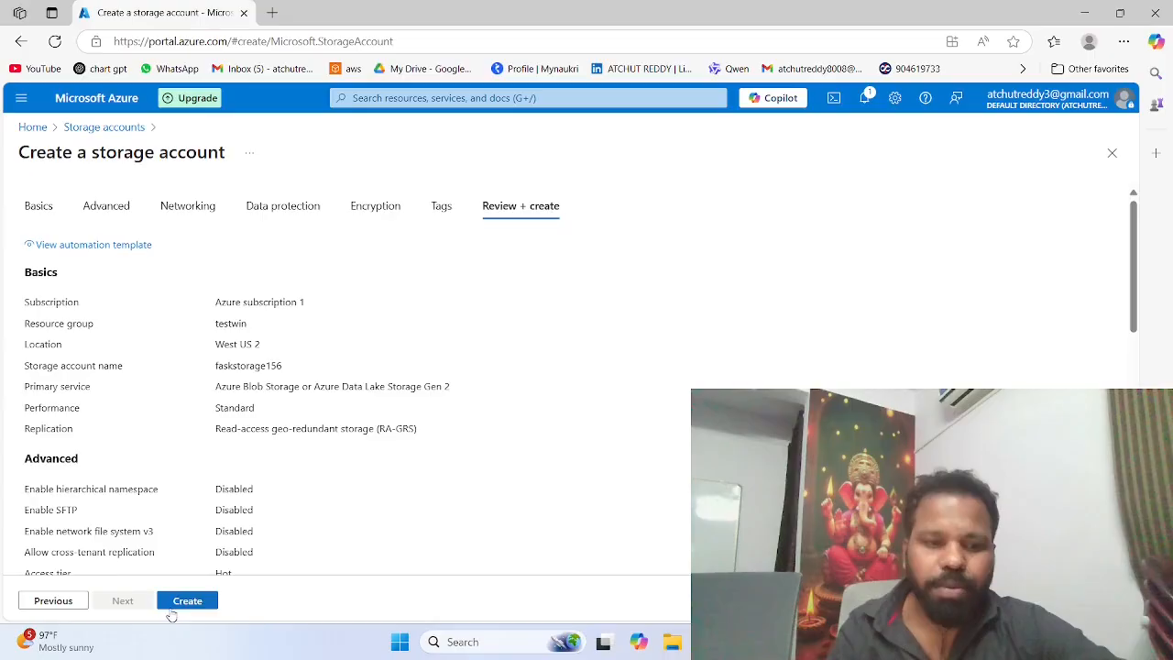
click(180, 606)
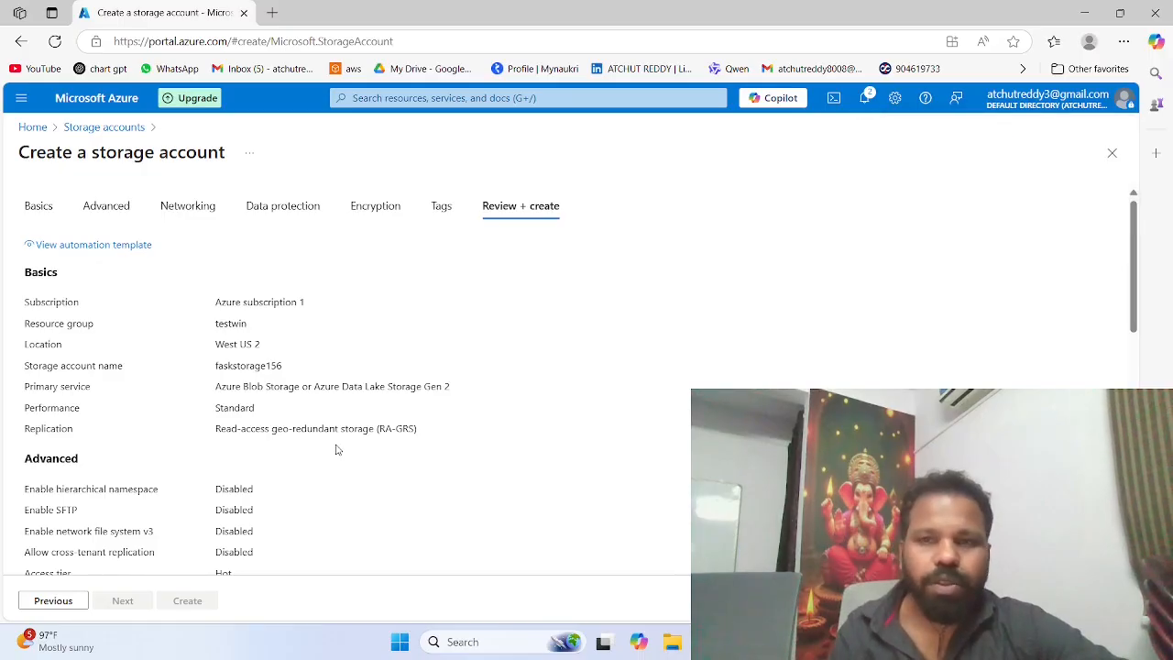
Step: Open the Azure home page in a second browser tab, check the storage deployment, and start creating a SQL database
click(103, 127)
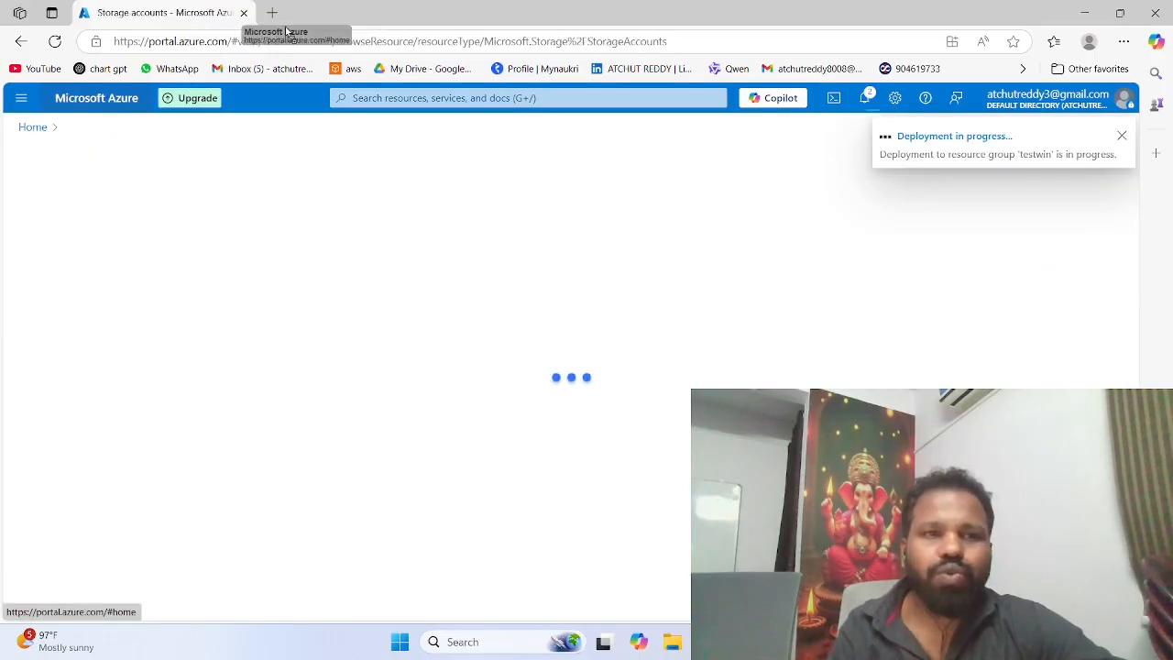
drag(286, 32, 336, 7)
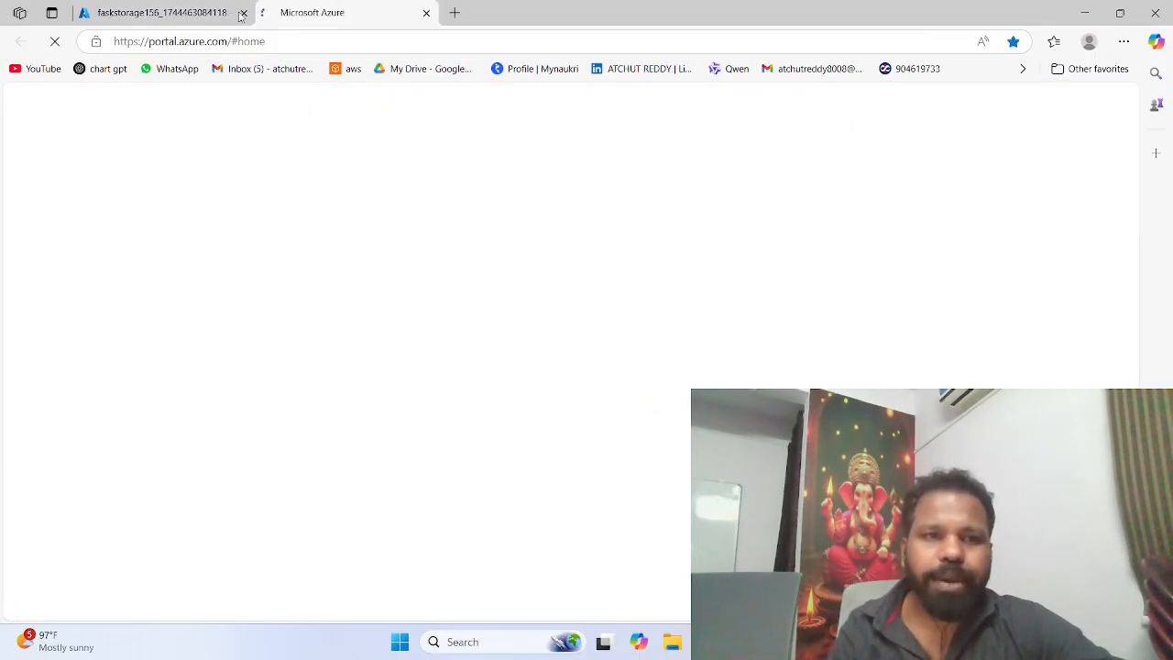
click(237, 13)
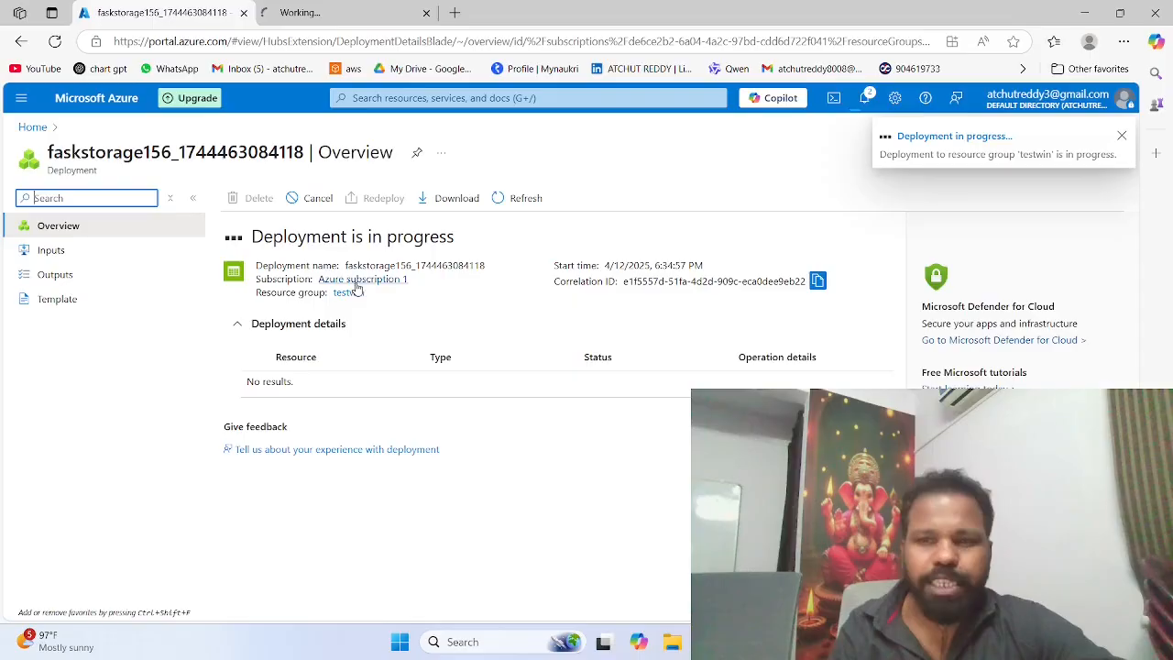
click(323, 12)
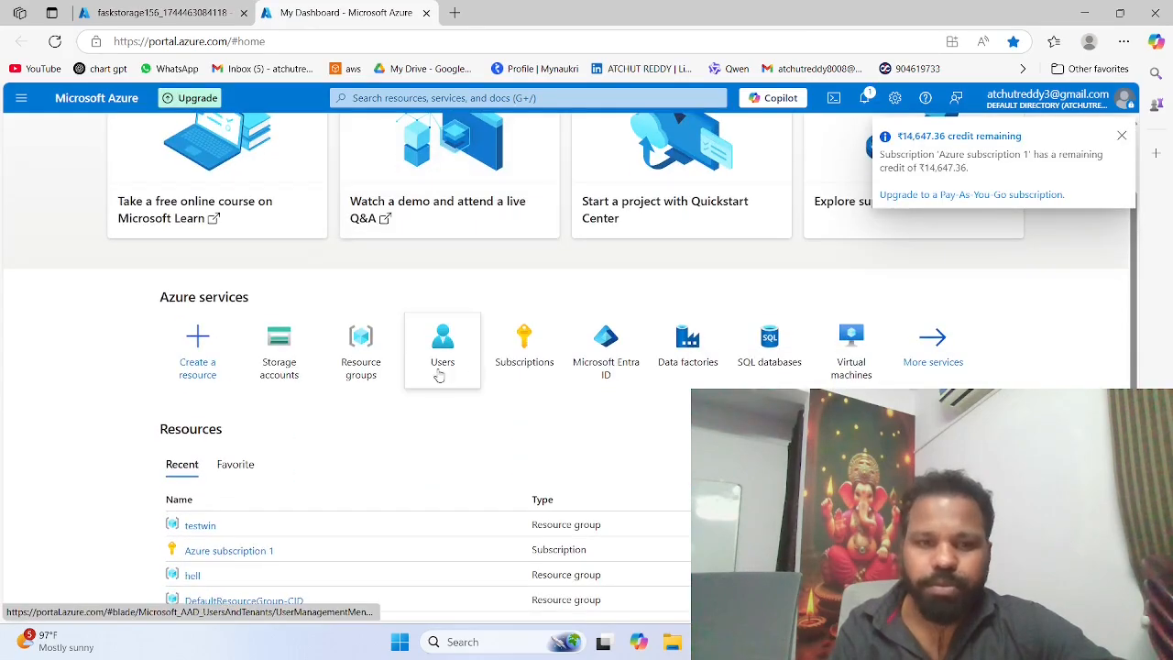
mouse_move(668, 367)
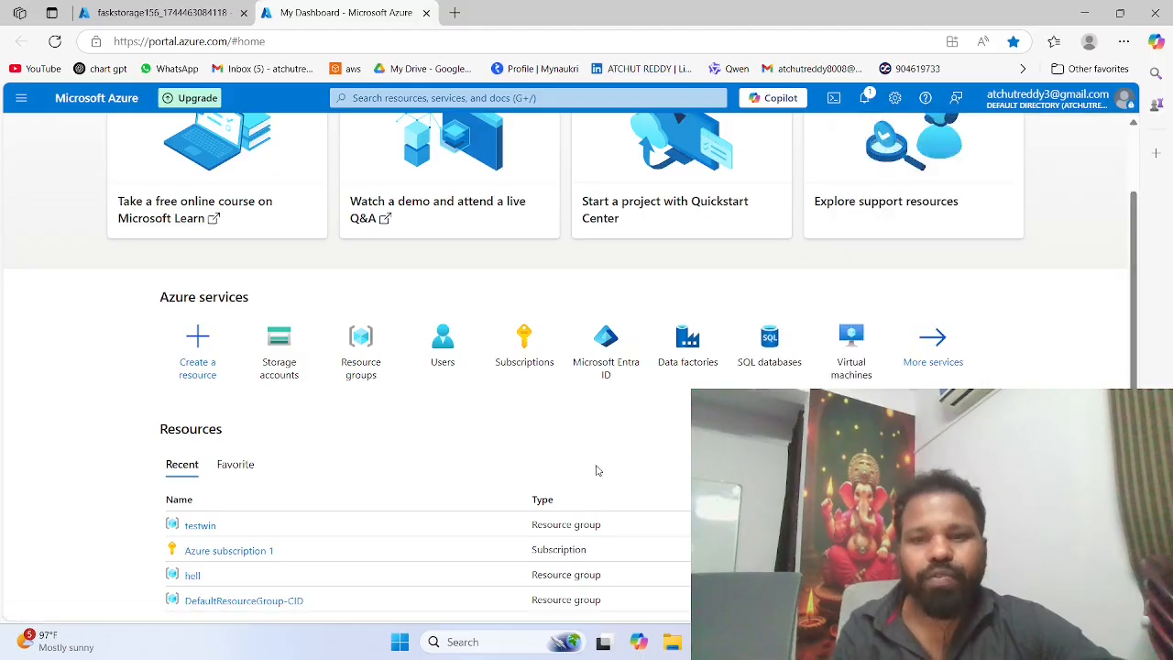
click(774, 367)
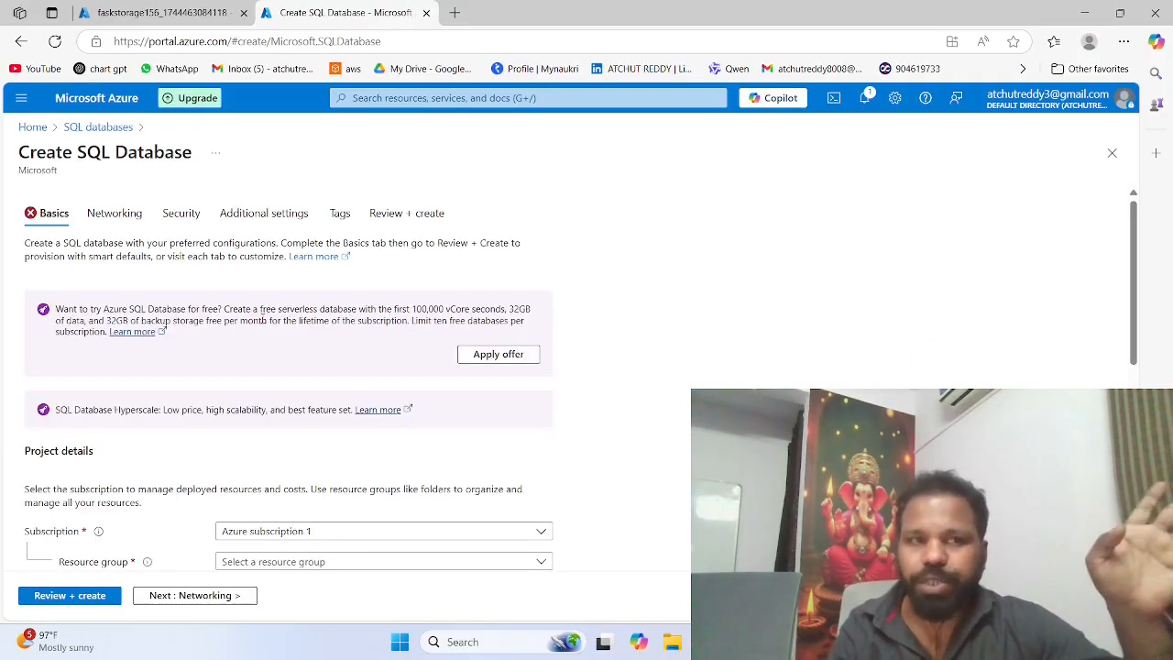
Step: Assign the SQL database to the existing testwin resource group
scroll(246, 308, down, 1)
scroll(246, 308, down, 1)
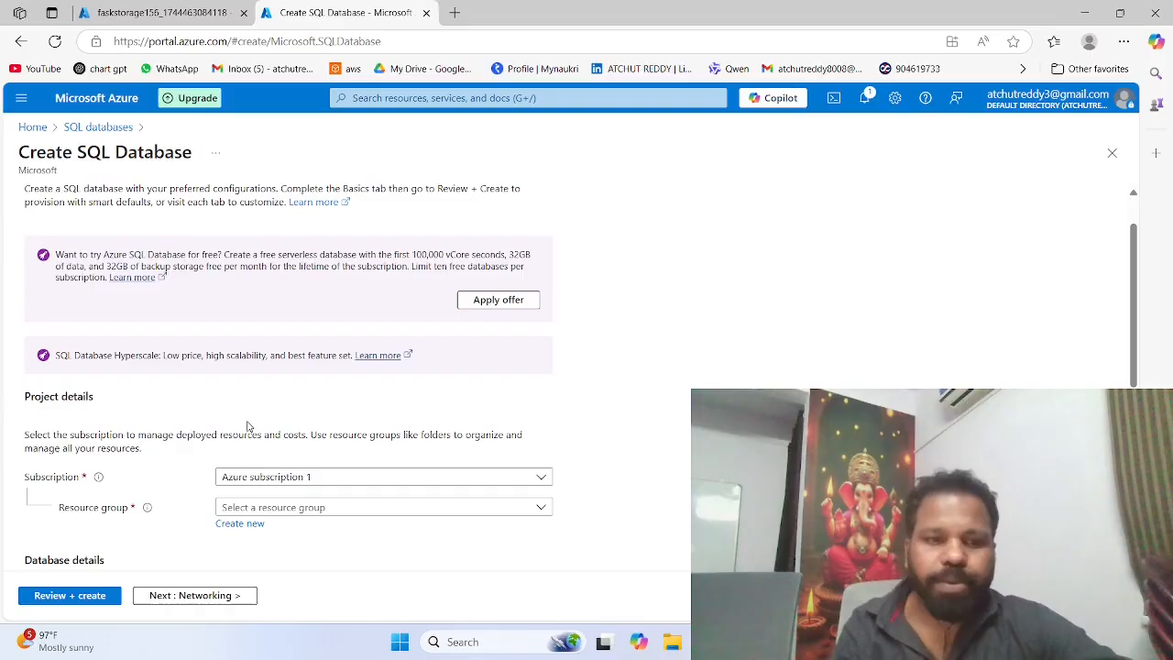
click(258, 507)
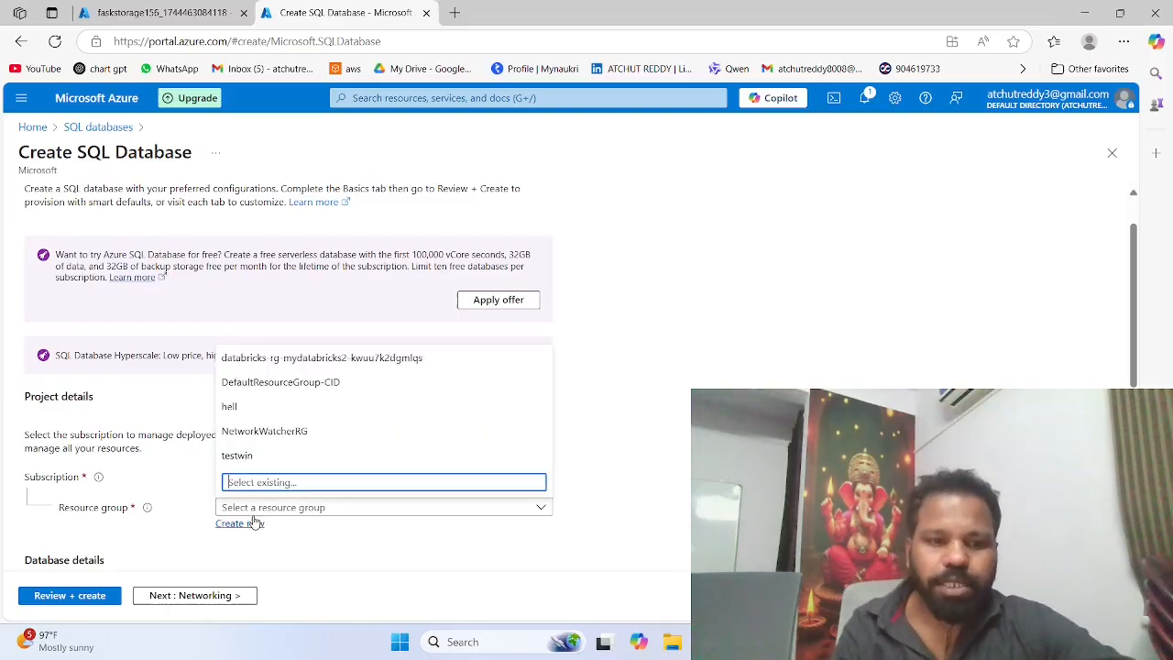
click(257, 456)
Step: Enter faskdata as the database name in the database details
scroll(256, 460, down, 1)
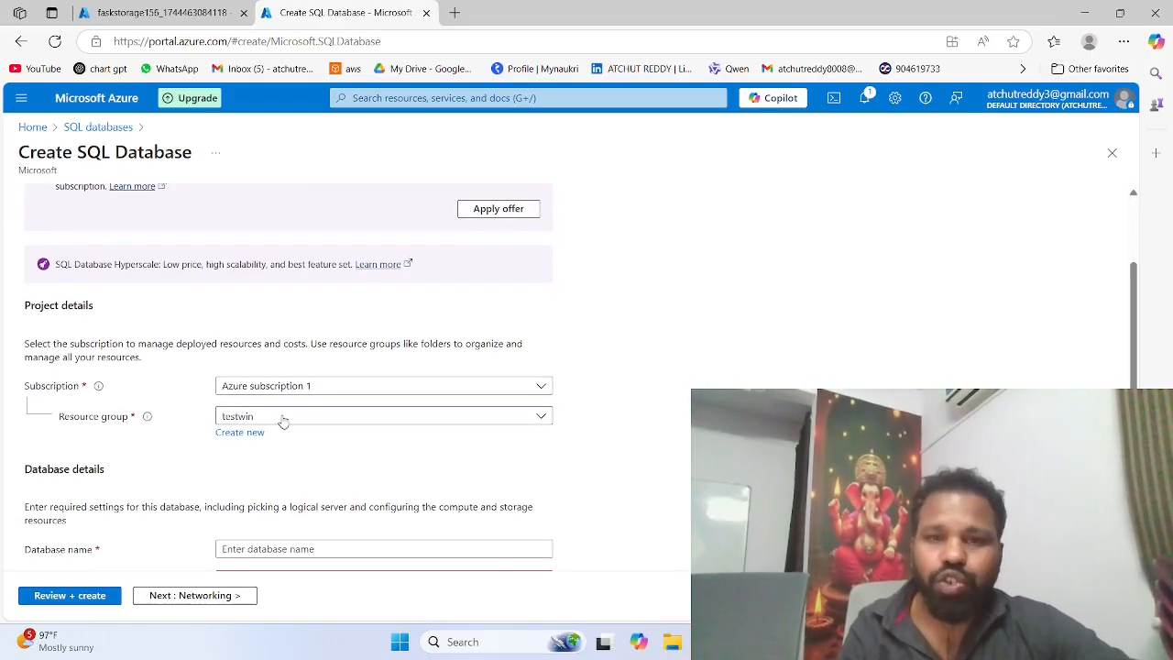
scroll(280, 420, down, 1)
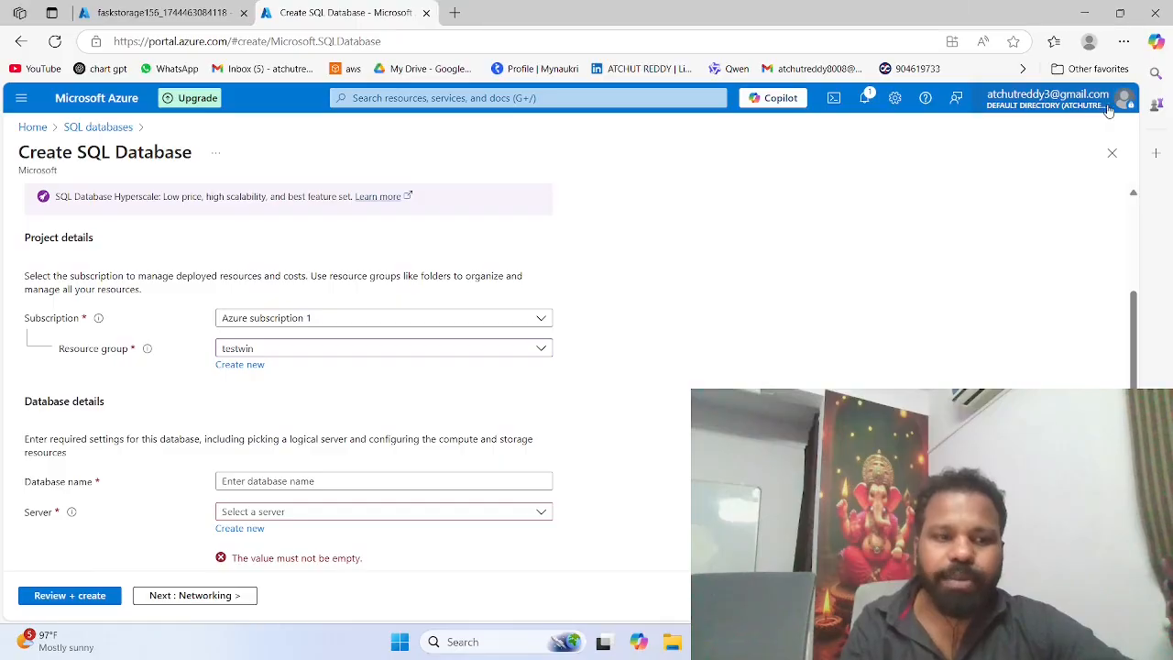
scroll(528, 411, down, 1)
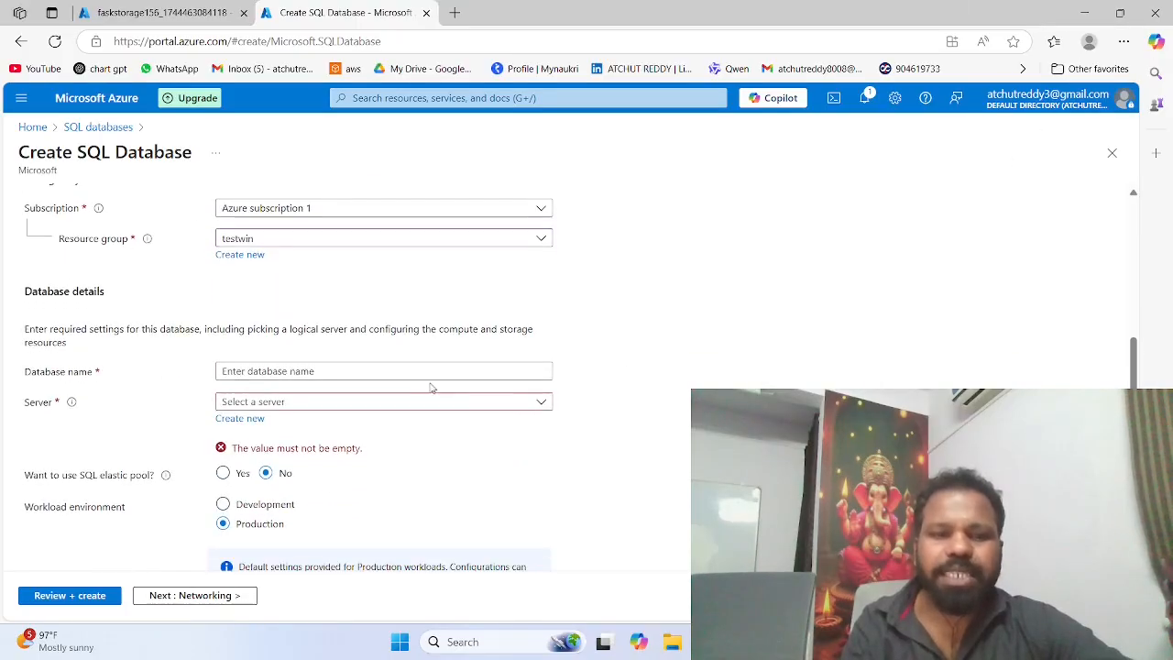
click(386, 372)
text(fas)
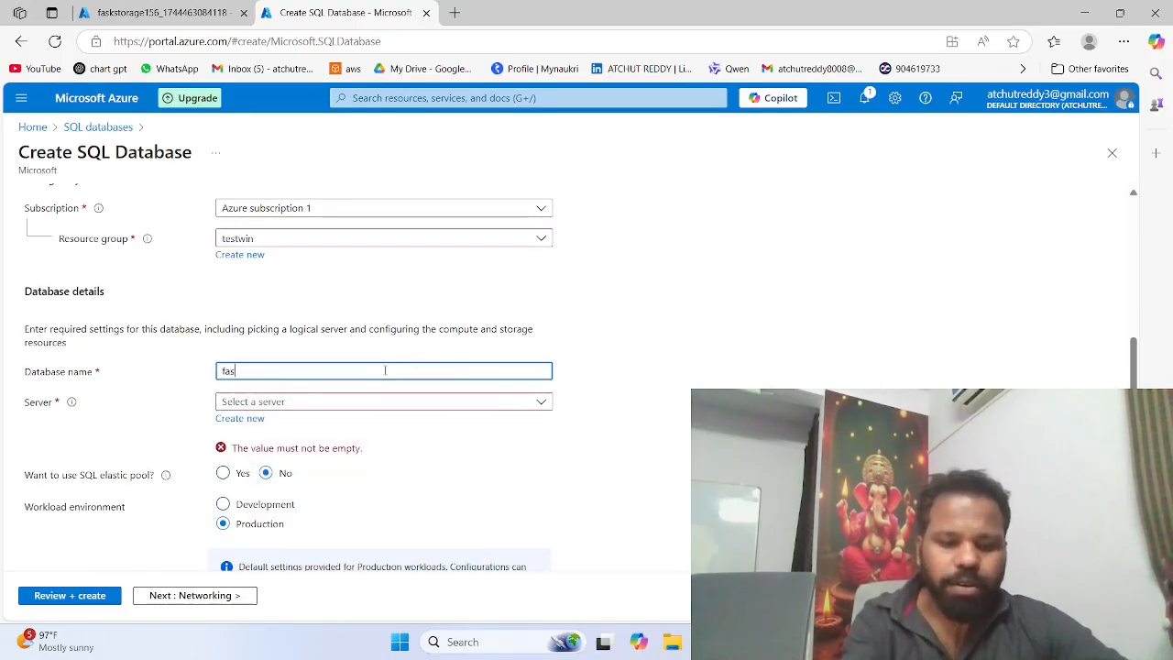
text(kda)
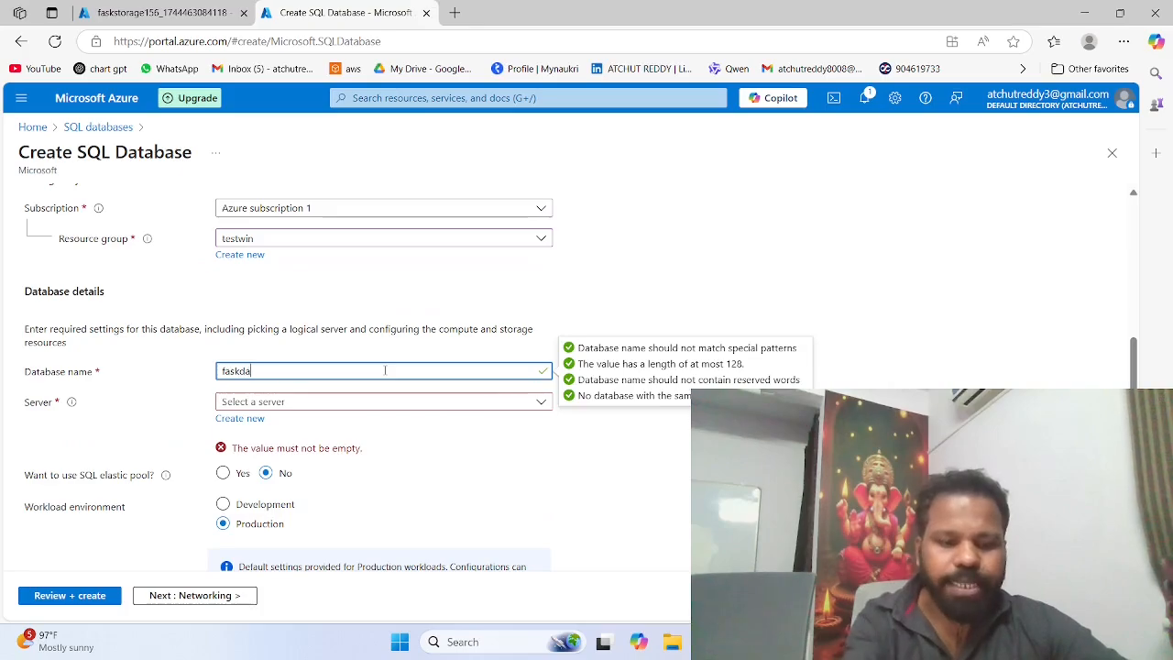
text(ta)
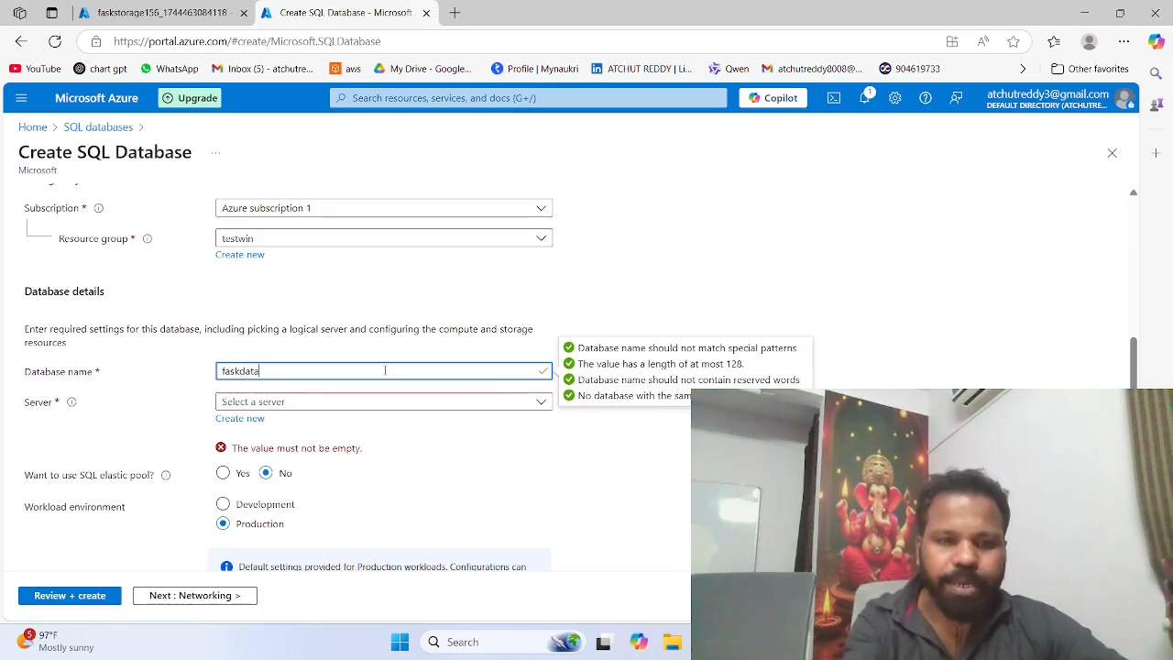
click(434, 455)
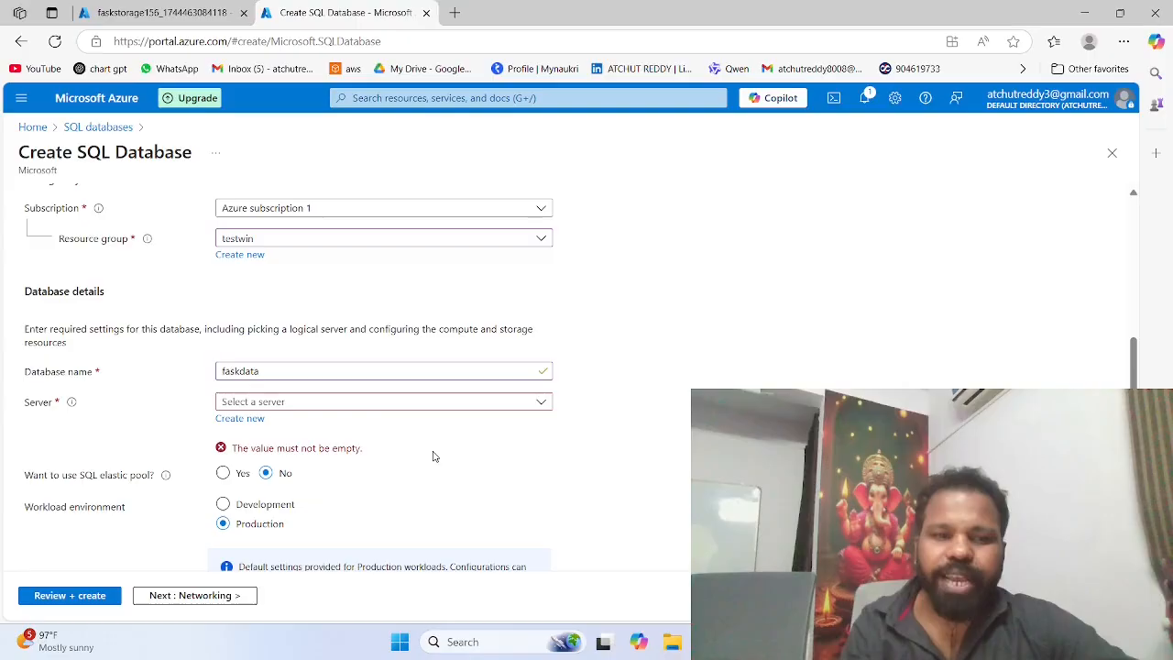
scroll(392, 424, down, 1)
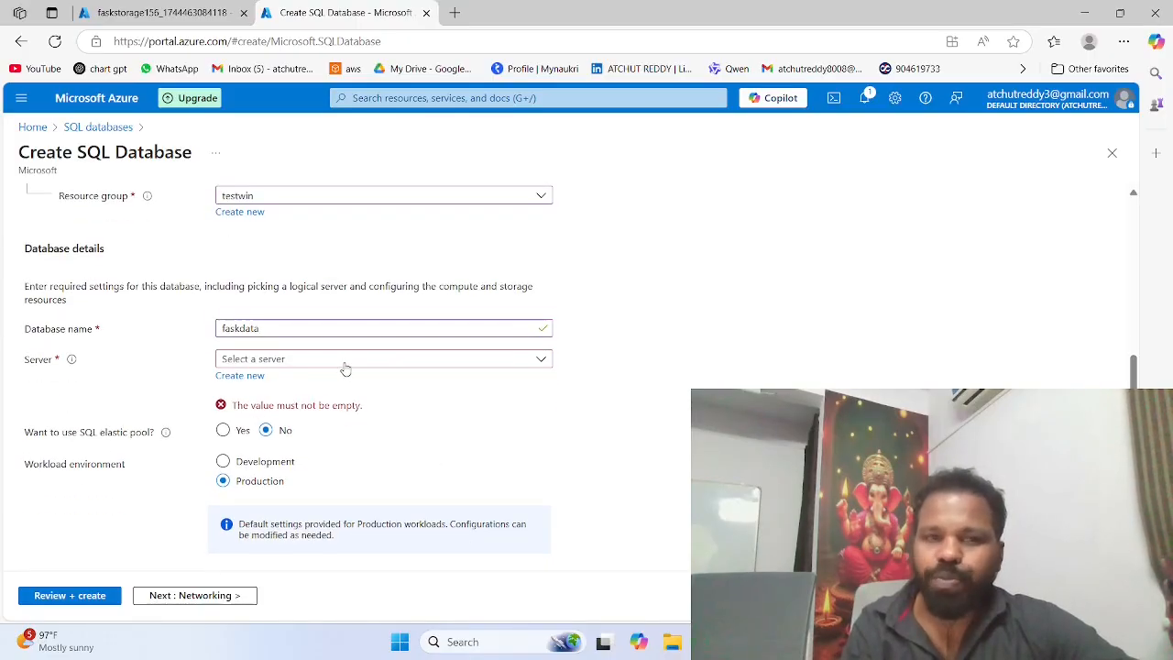
scroll(347, 368, down, 1)
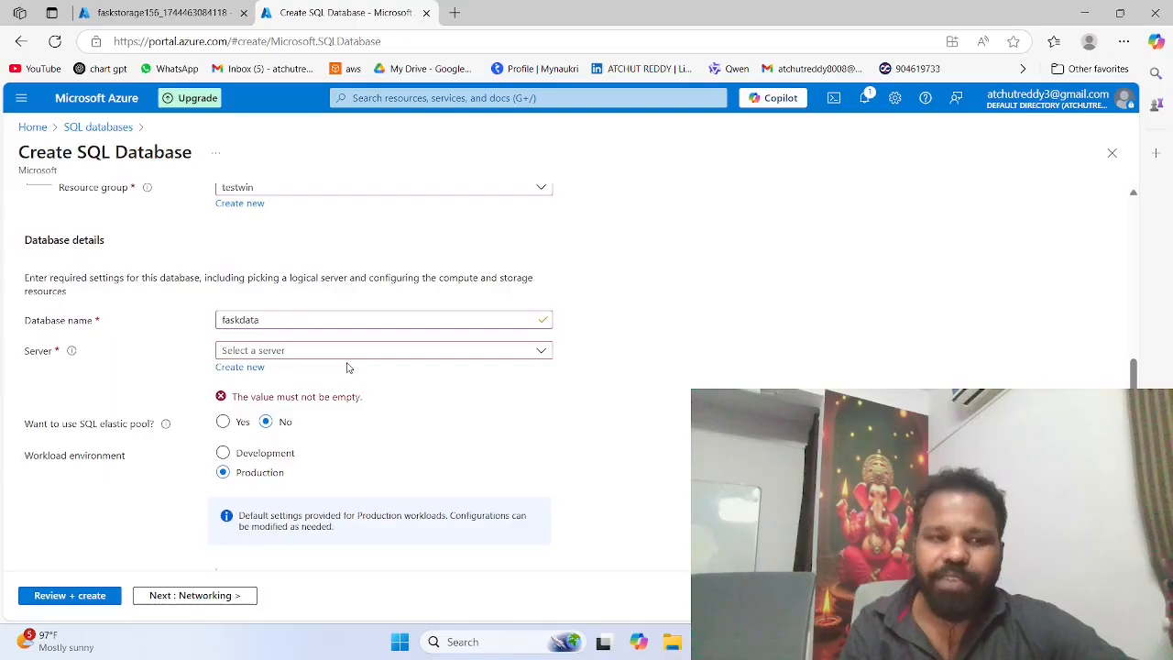
click(296, 316)
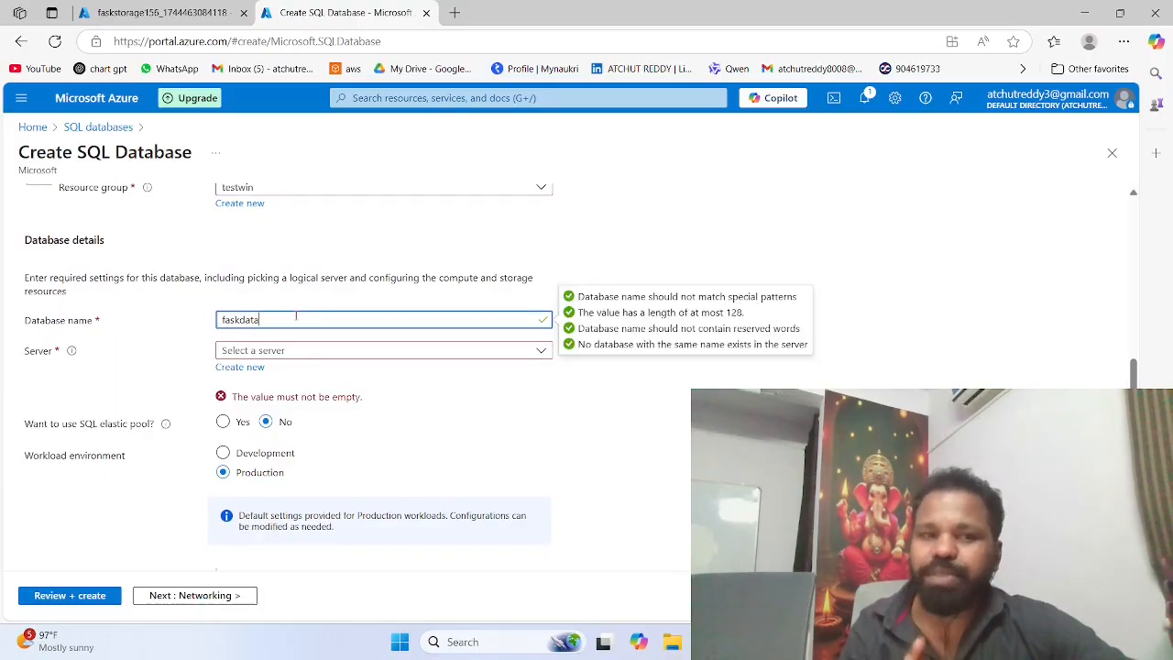
Step: Start creating a new server for the faskdata database
scroll(296, 316, down, 2)
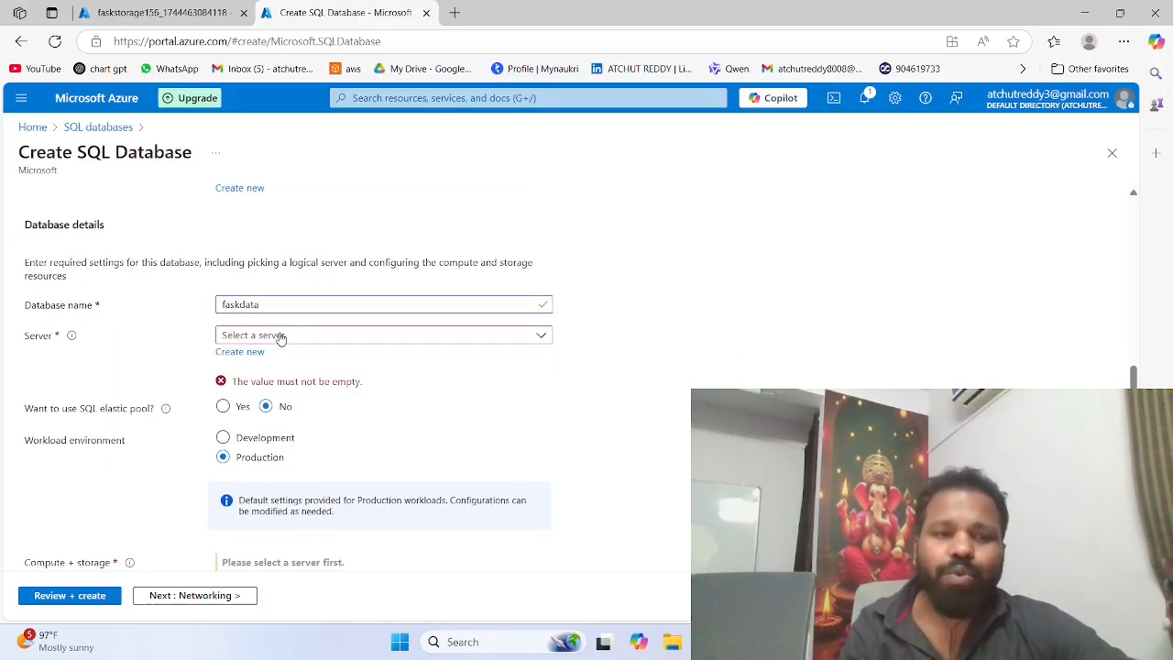
click(271, 336)
click(182, 341)
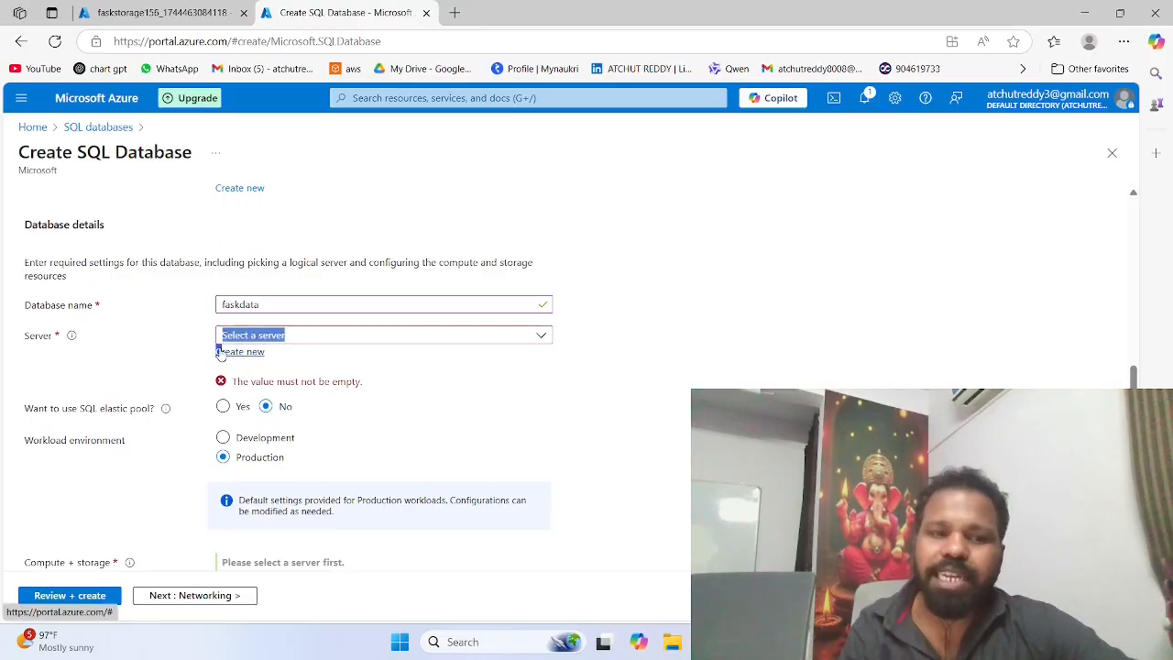
click(229, 351)
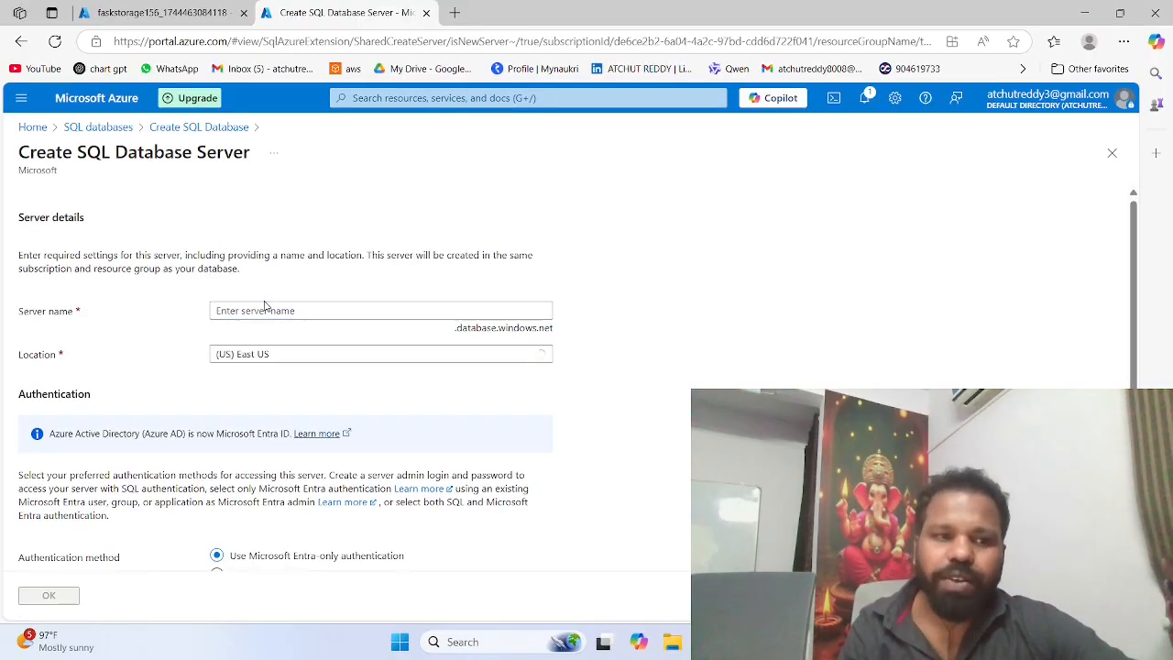
Step: Name the SQL database server faskserver and set its location to (US) West US 2
click(253, 311)
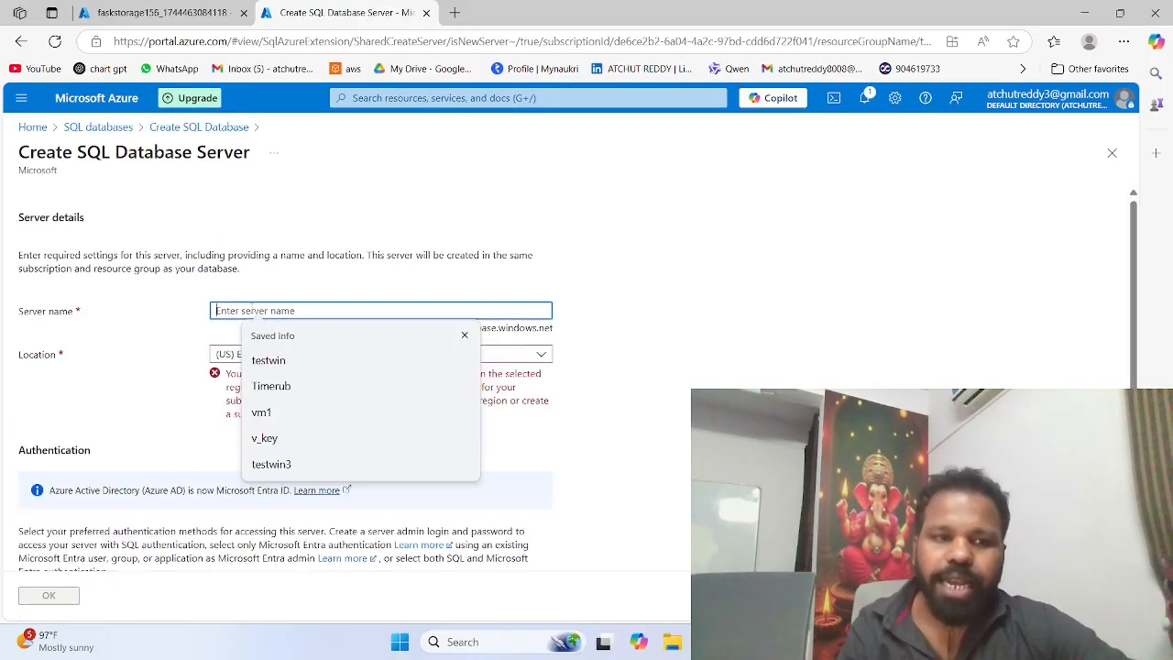
text(fa)
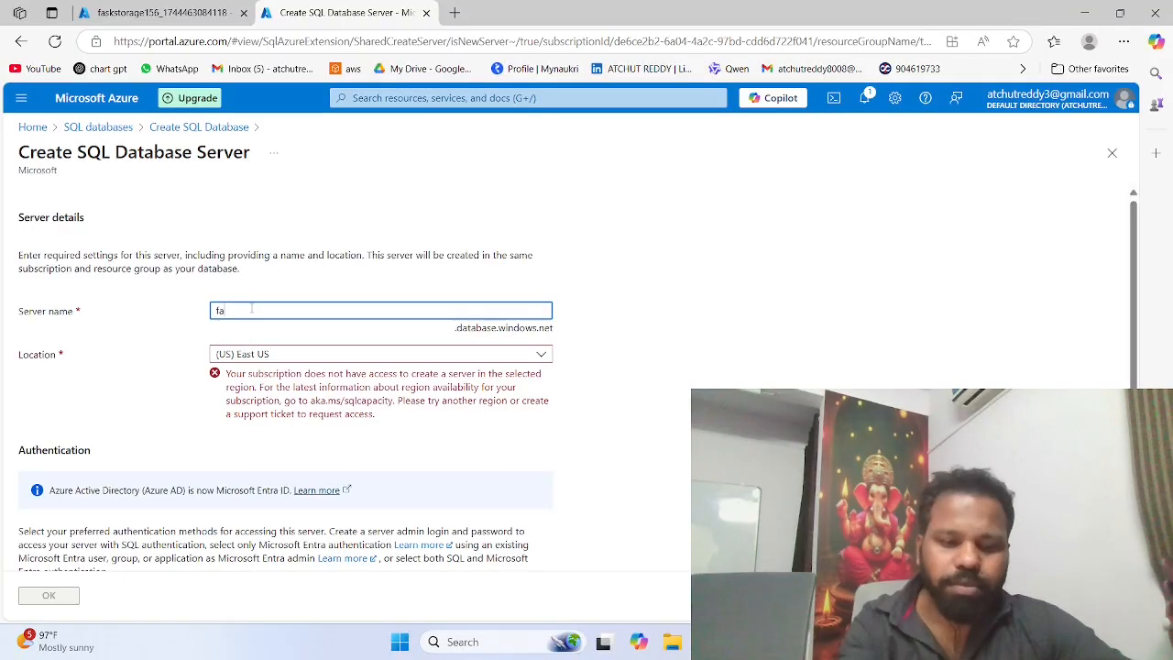
text(skse)
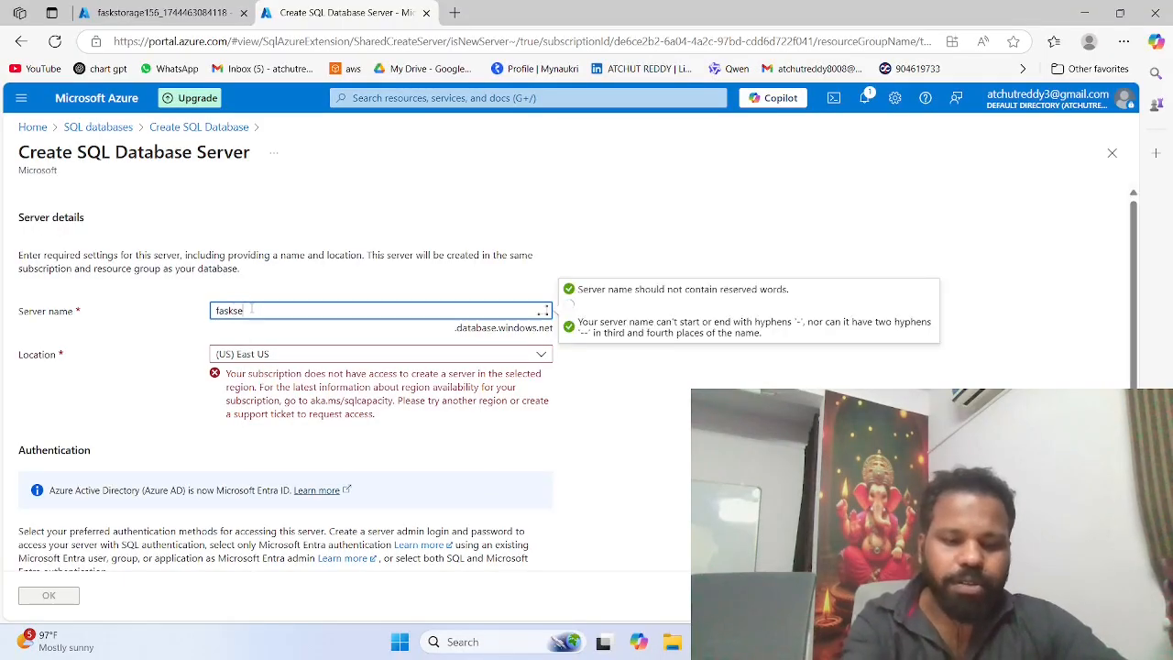
text(rver)
scroll(253, 311, down, 1)
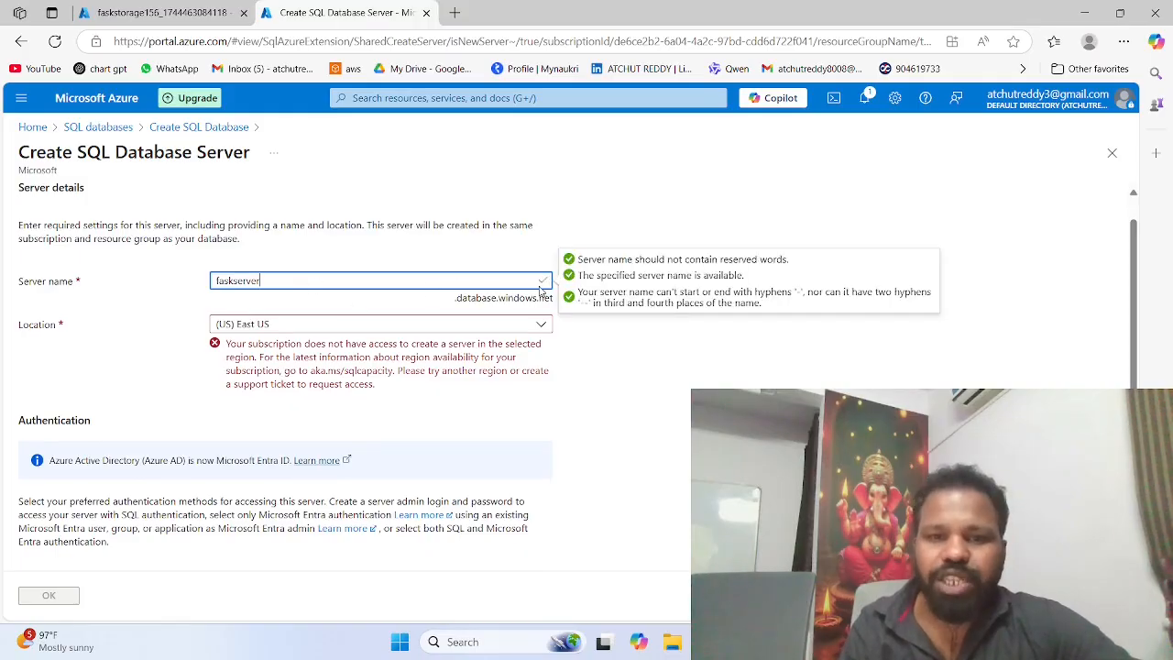
click(400, 326)
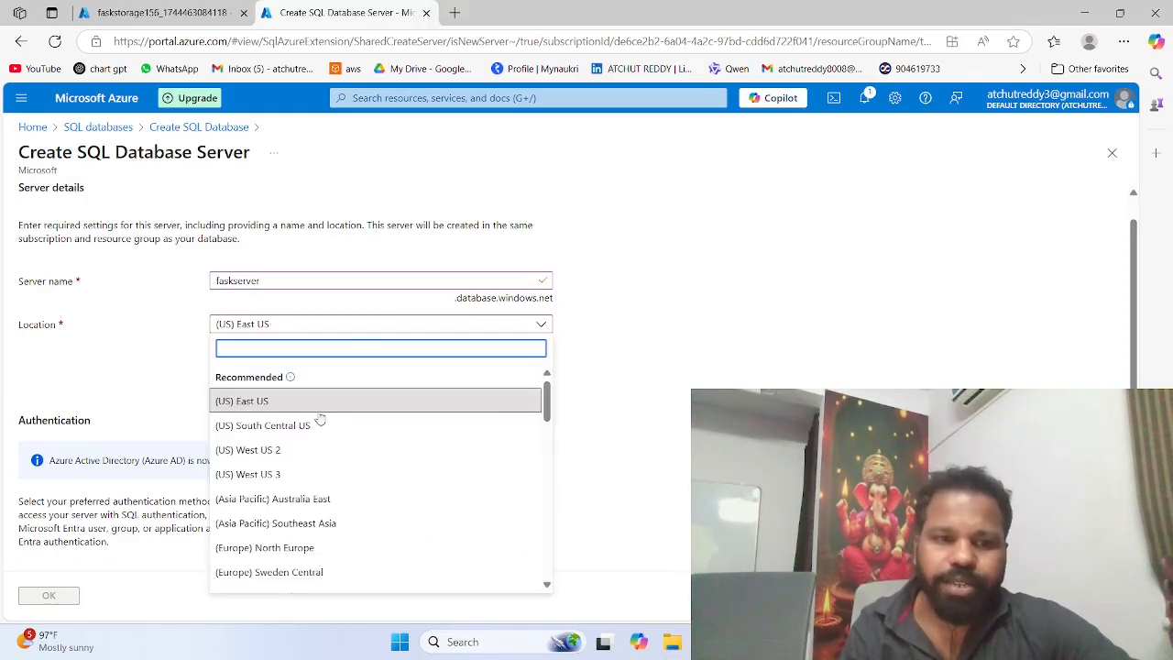
click(303, 450)
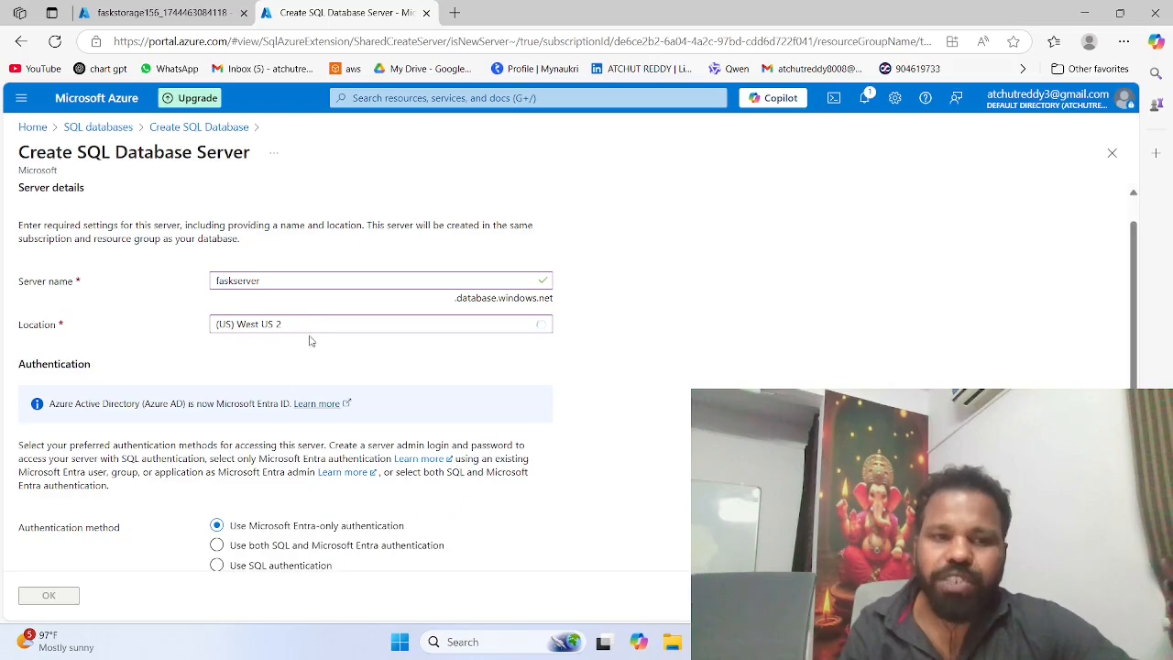
Step: Set the server's authentication method to SQL authentication and enter the server admin login
scroll(309, 341, down, 1)
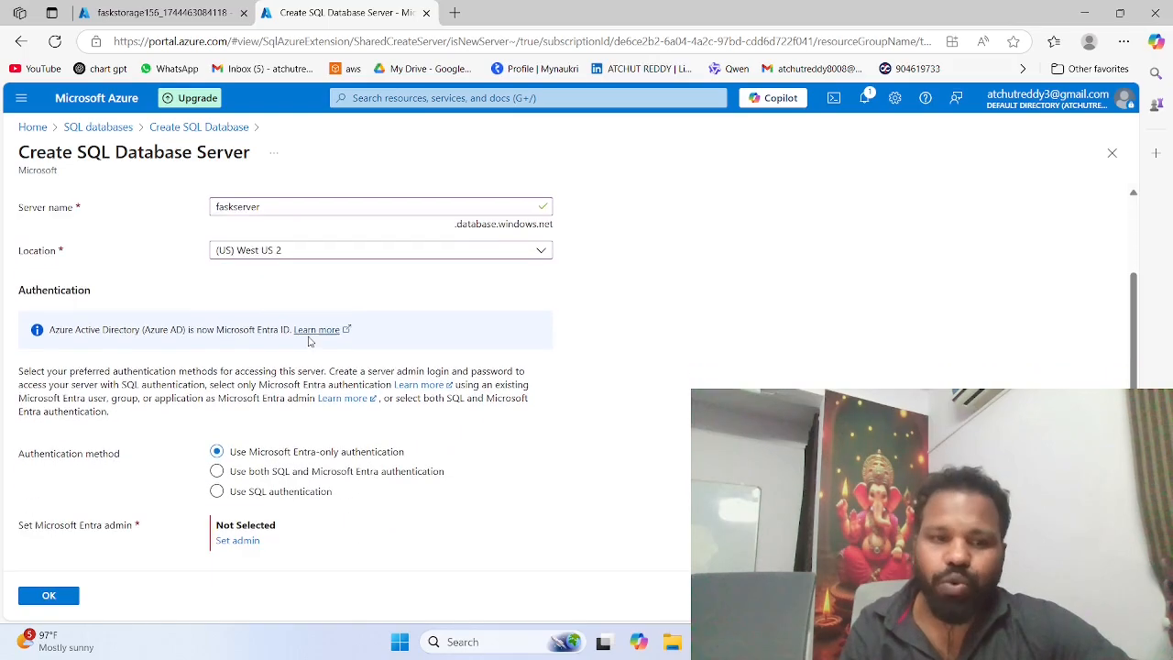
click(218, 473)
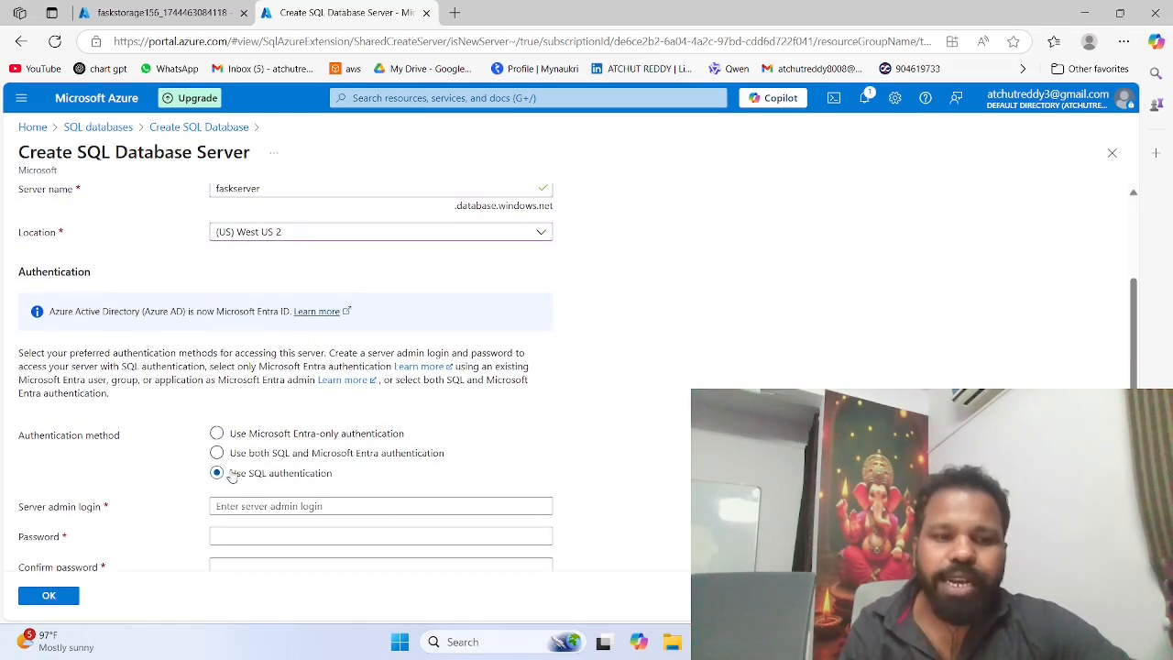
scroll(261, 472, down, 1)
click(258, 465)
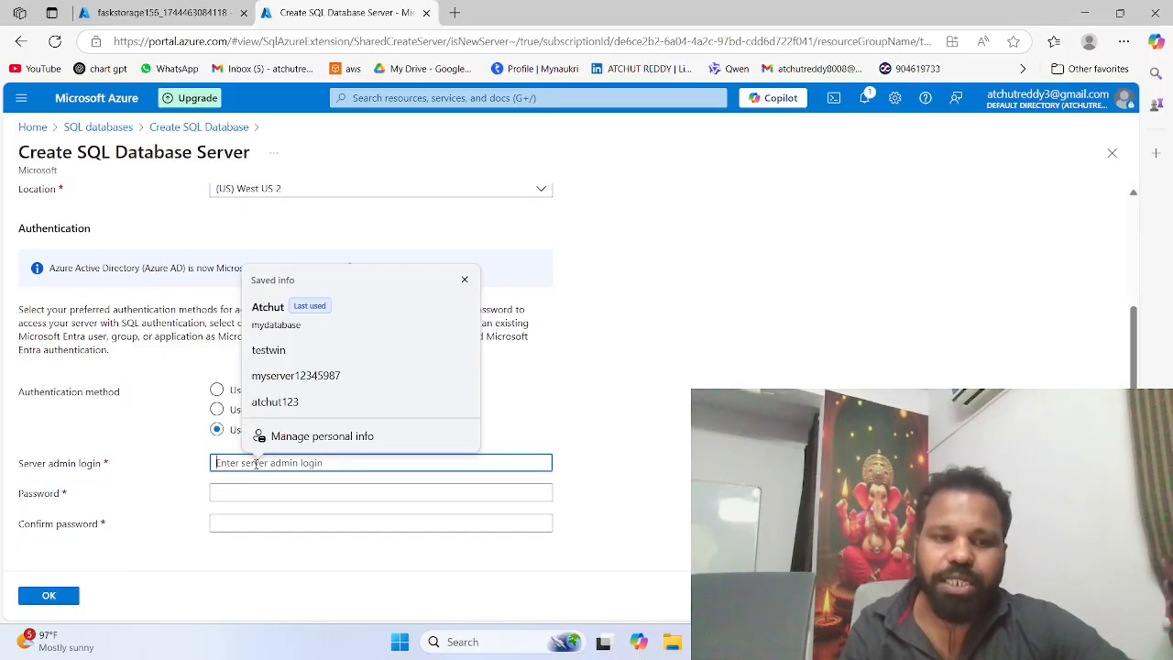
text(A)
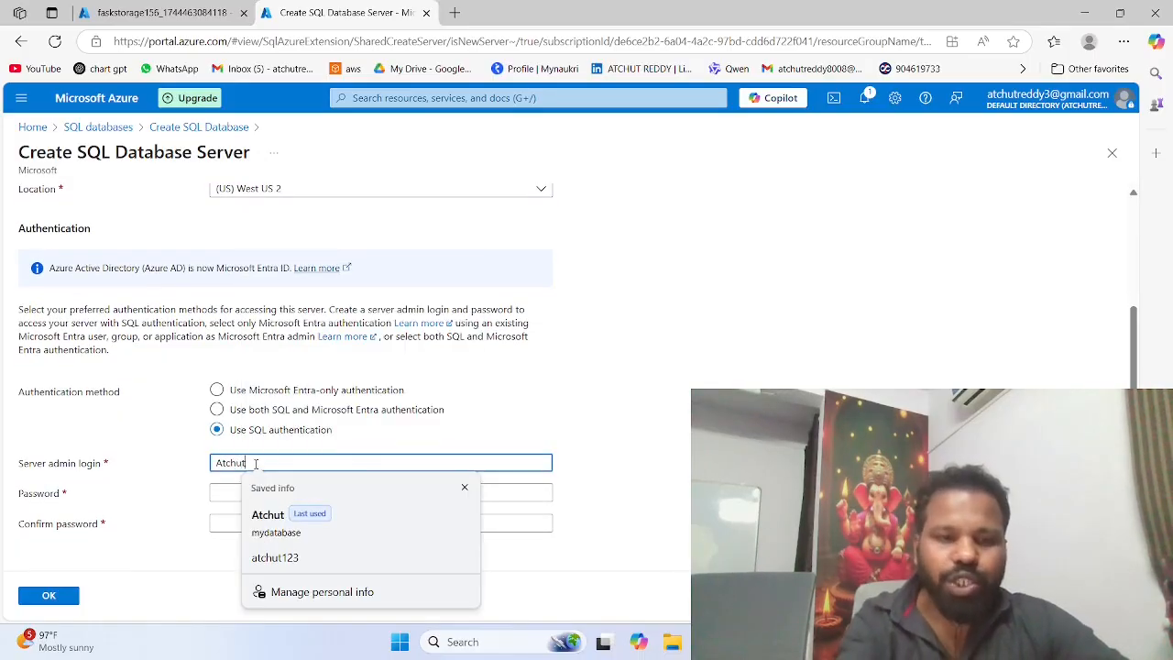
text(tchut)
Step: Complete the server admin login, enter and confirm the server admin password, and accept the new server settings
click(221, 491)
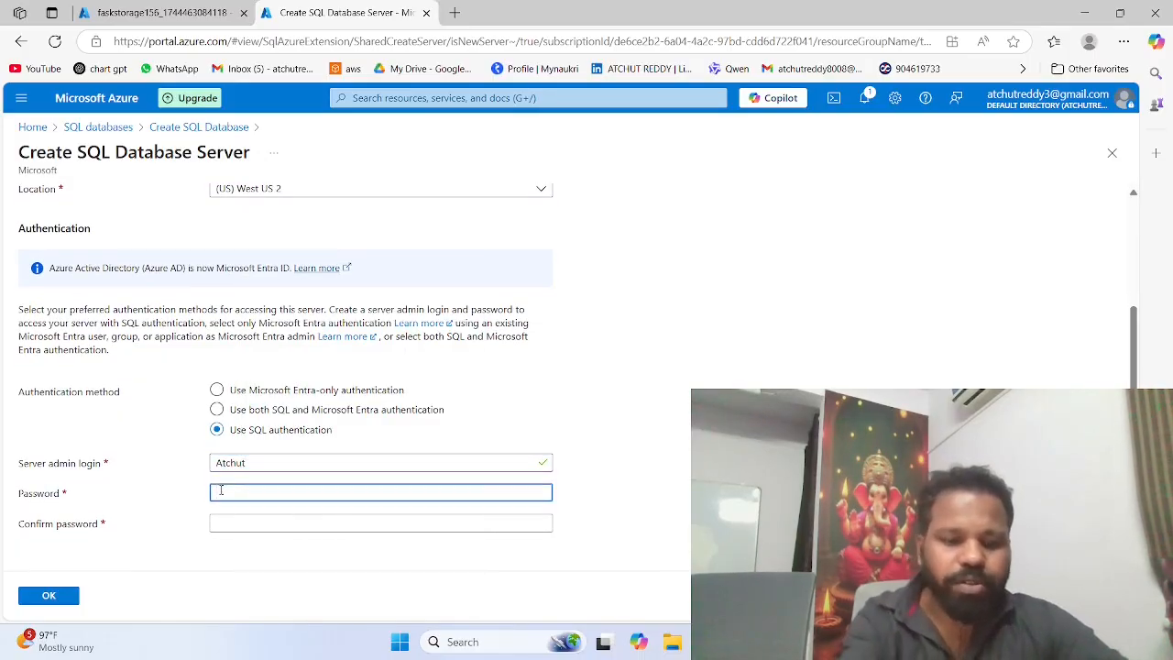
text(***)
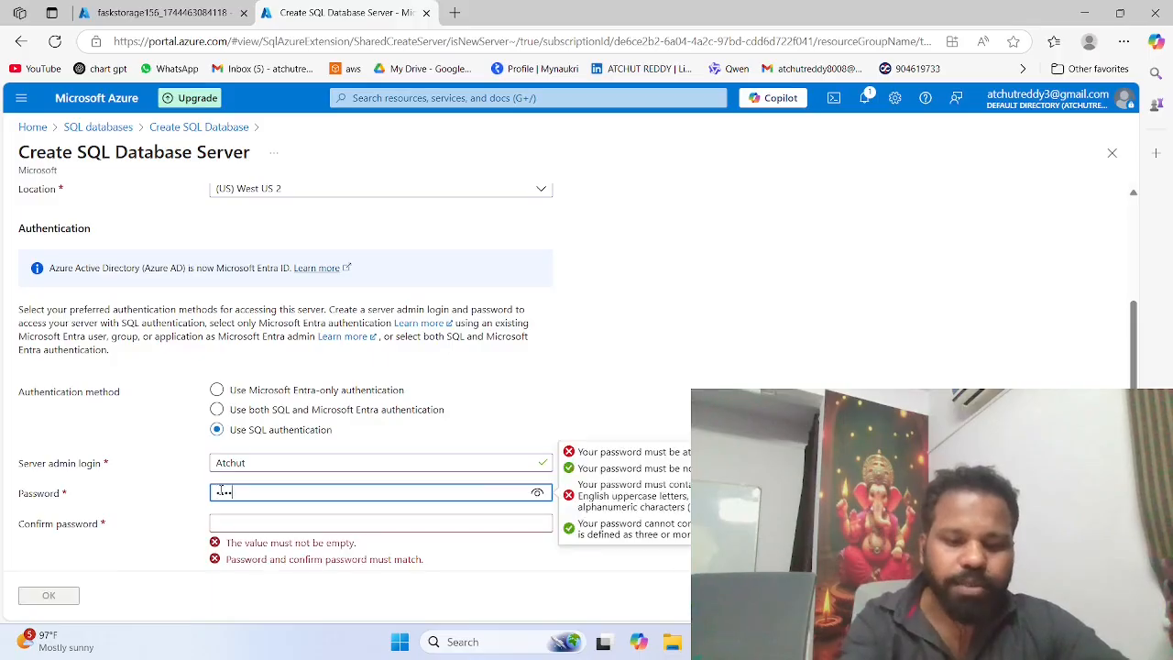
text(*)
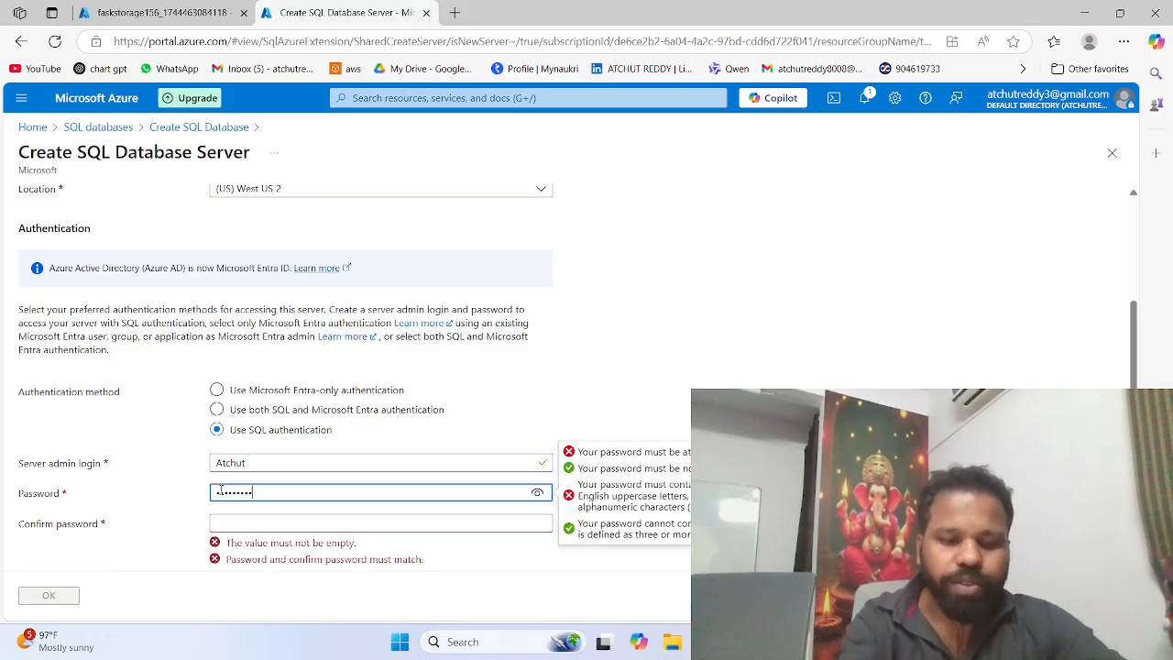
text(***)
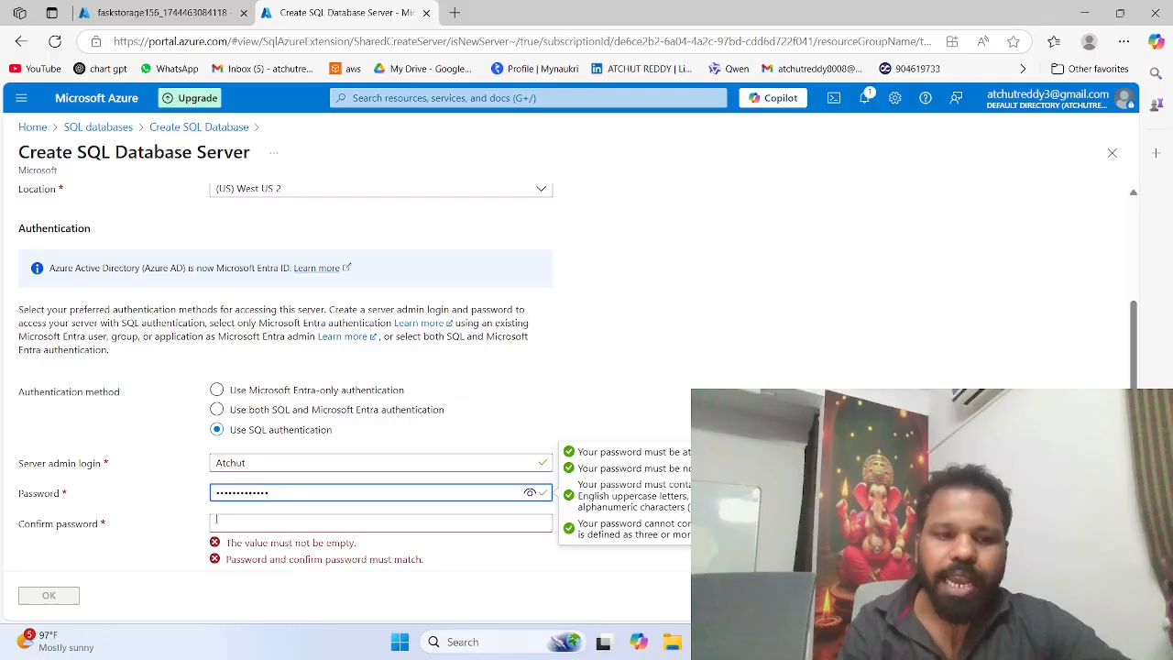
click(216, 520)
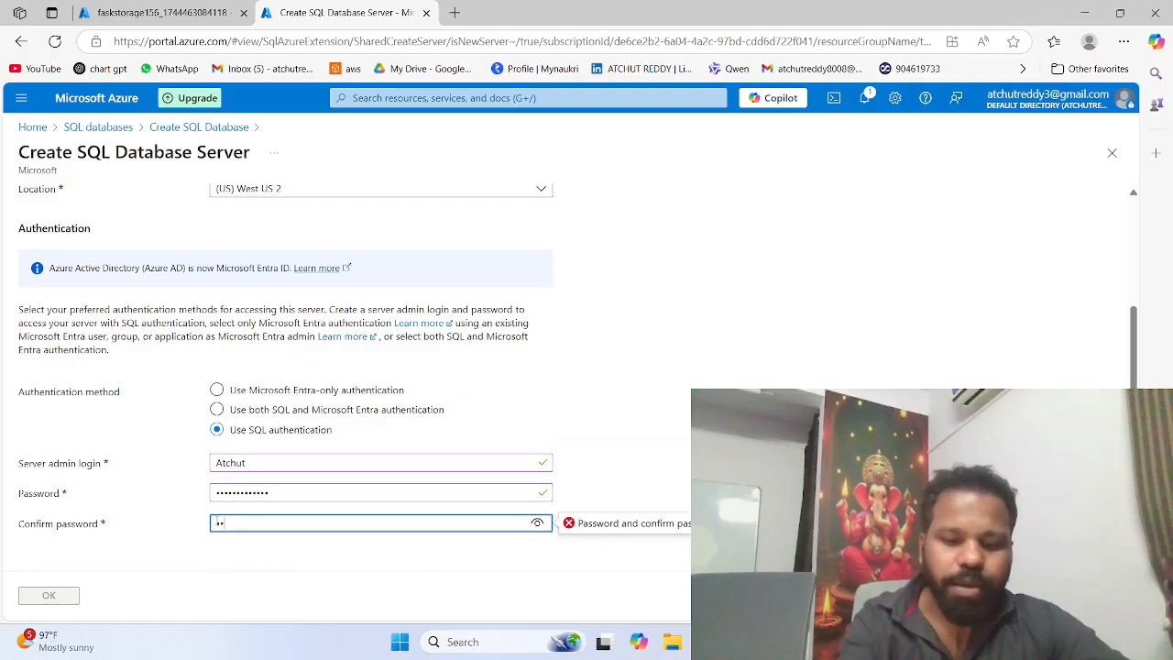
text(*****)
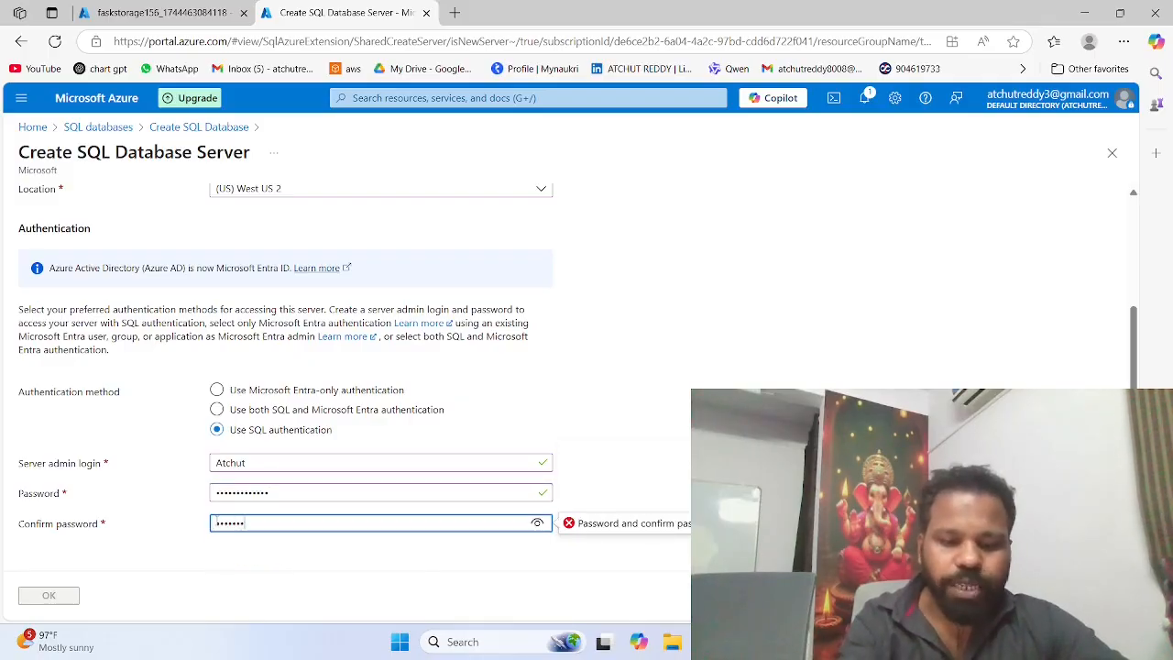
text(******)
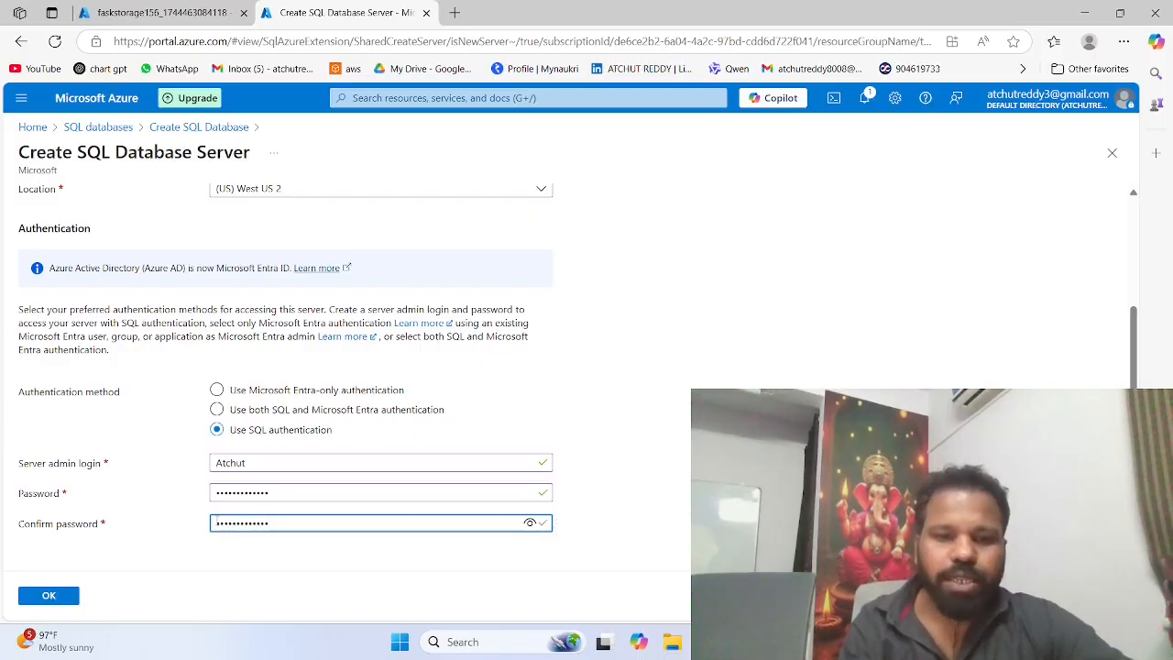
click(52, 597)
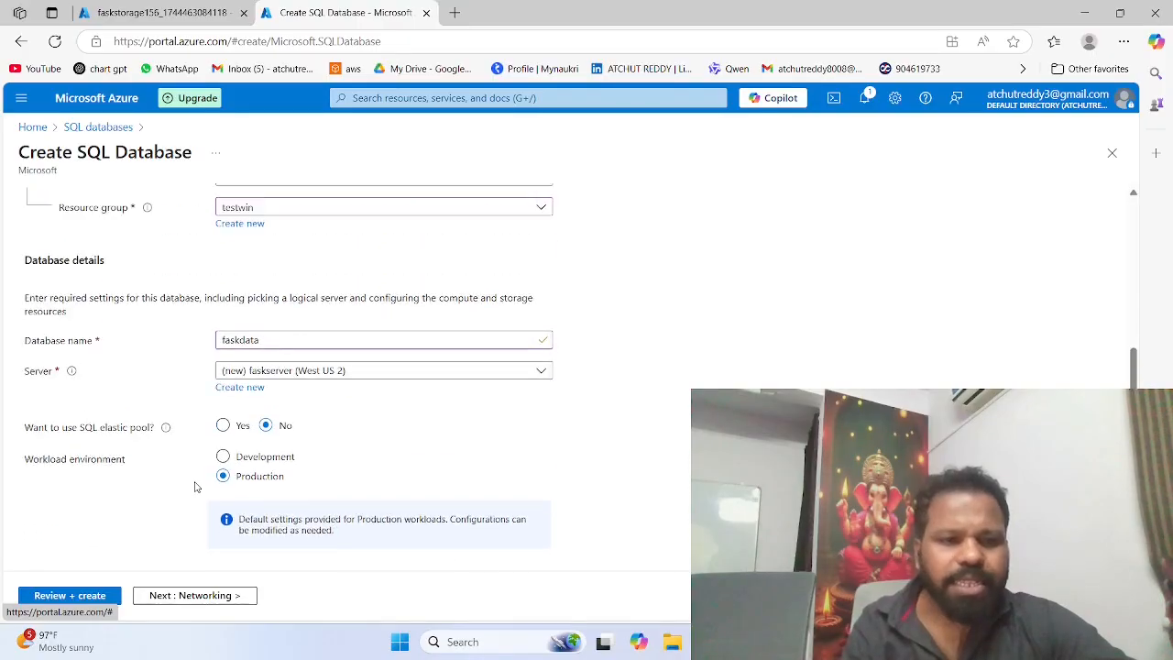
Step: Set the server's connectivity method to Public endpoint, and allow access for Azure services and the current client IP address
scroll(195, 487, up, 5)
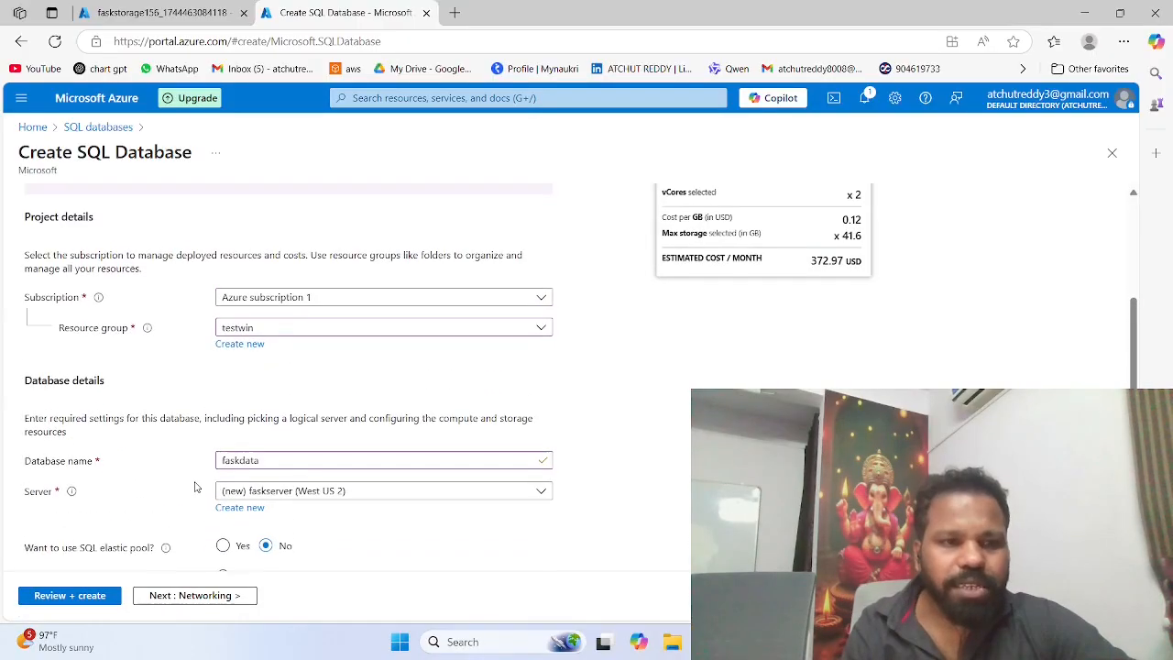
scroll(195, 484, down, 5)
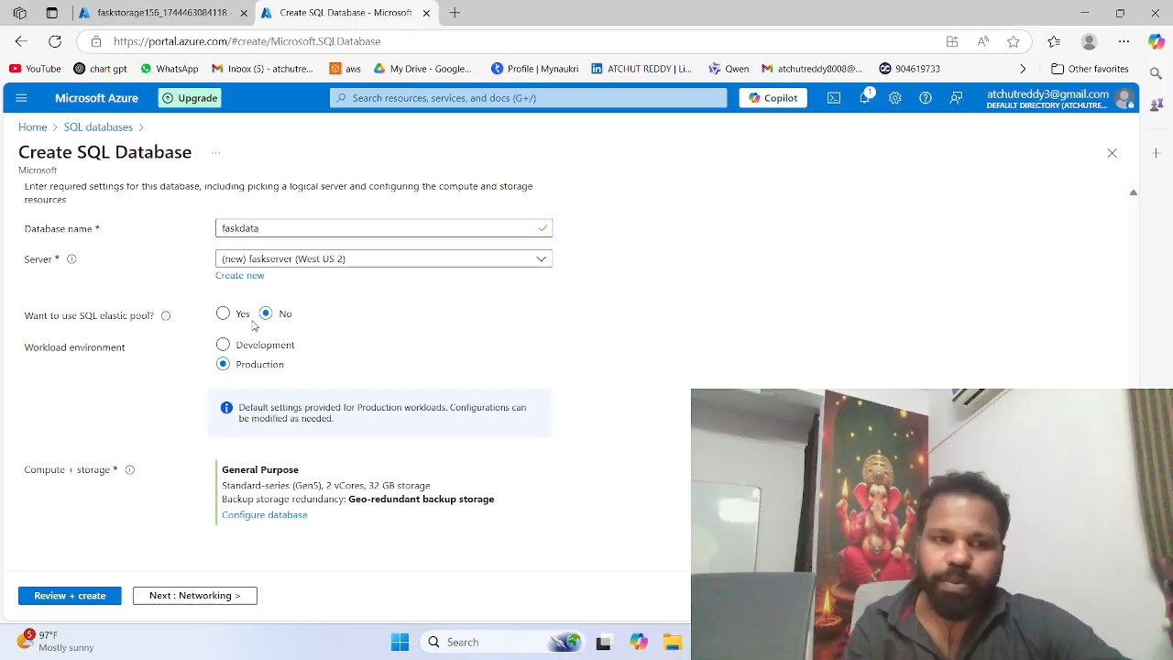
scroll(254, 325, up, 1)
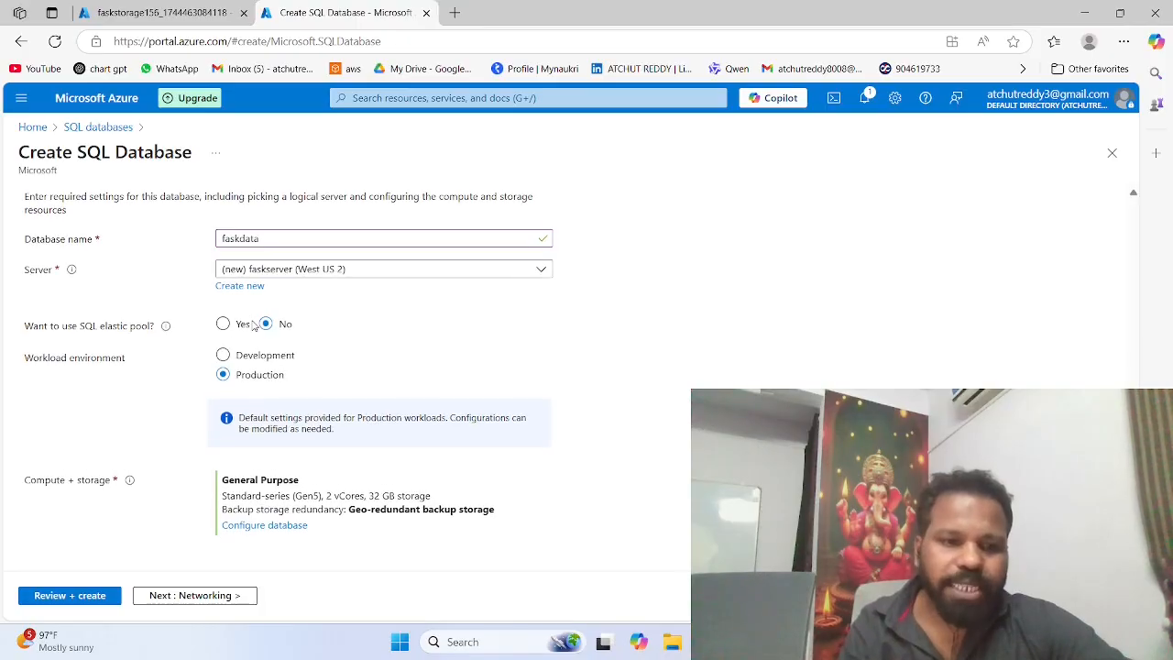
scroll(254, 326, down, 1)
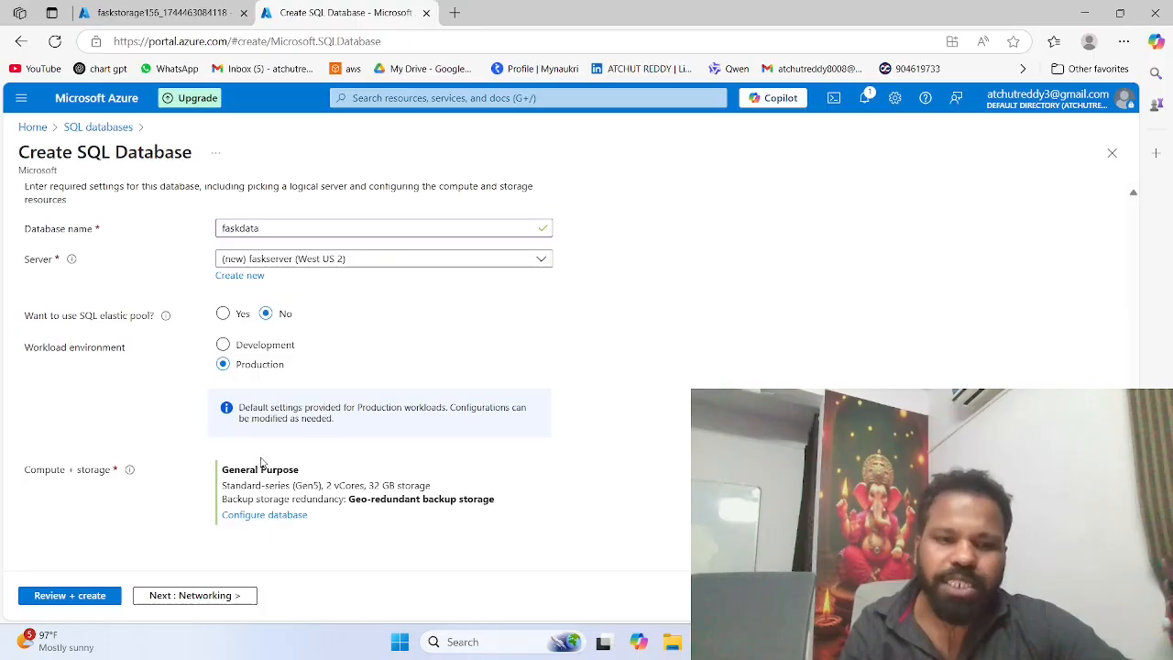
scroll(262, 463, up, 5)
click(108, 220)
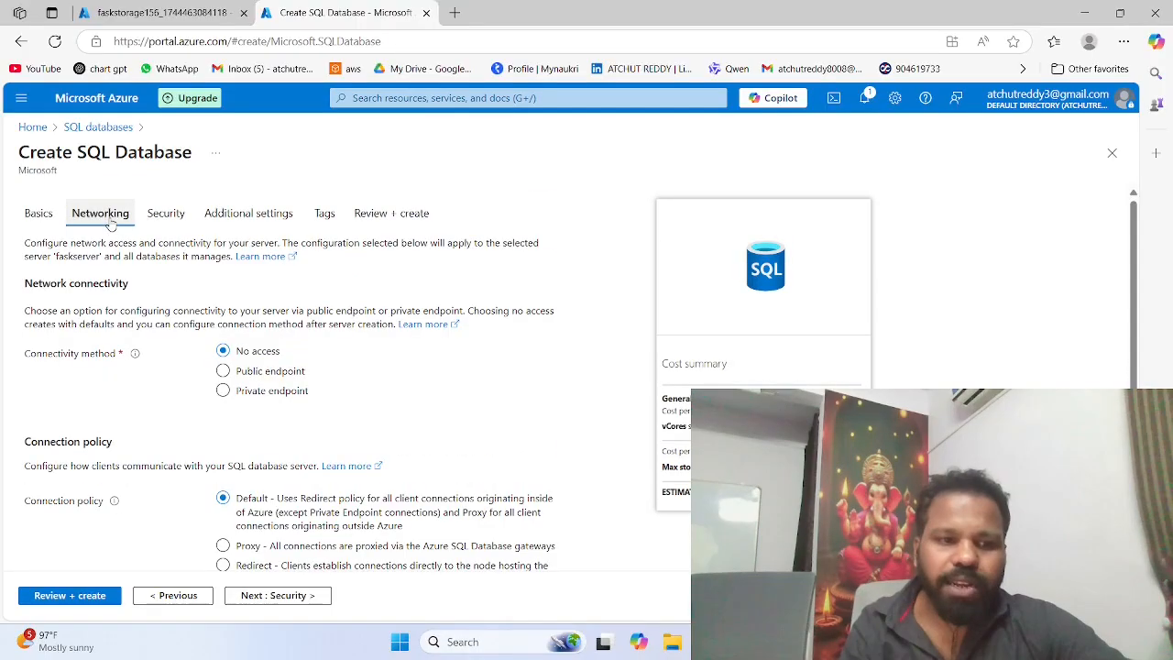
scroll(253, 304, down, 1)
click(225, 328)
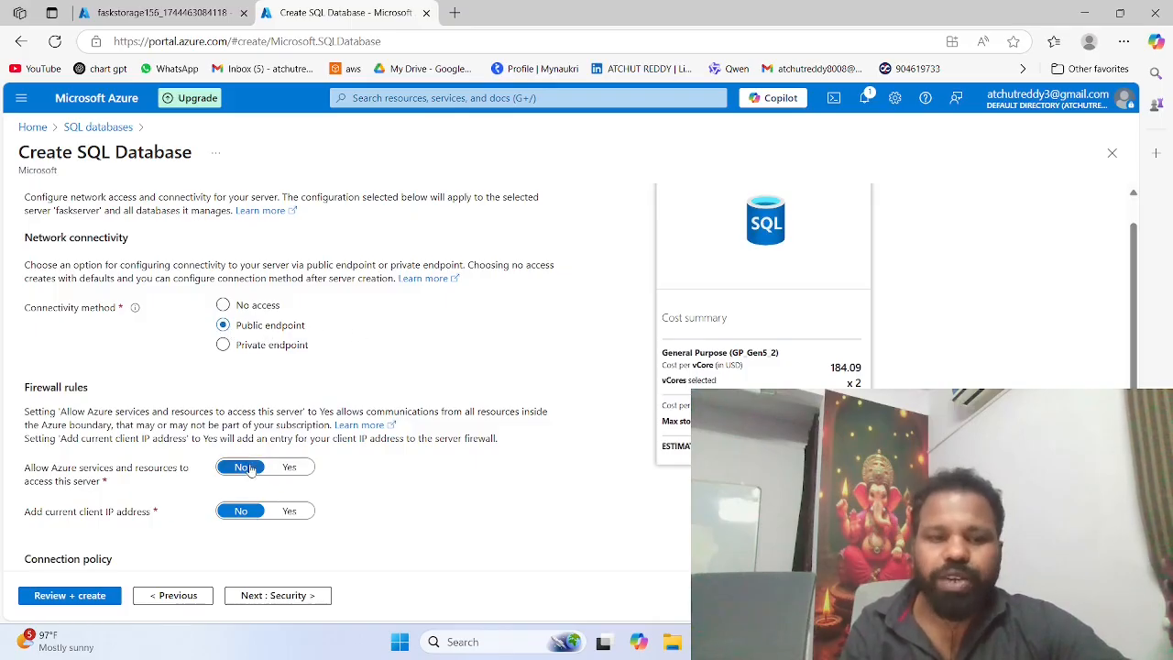
click(289, 468)
click(285, 517)
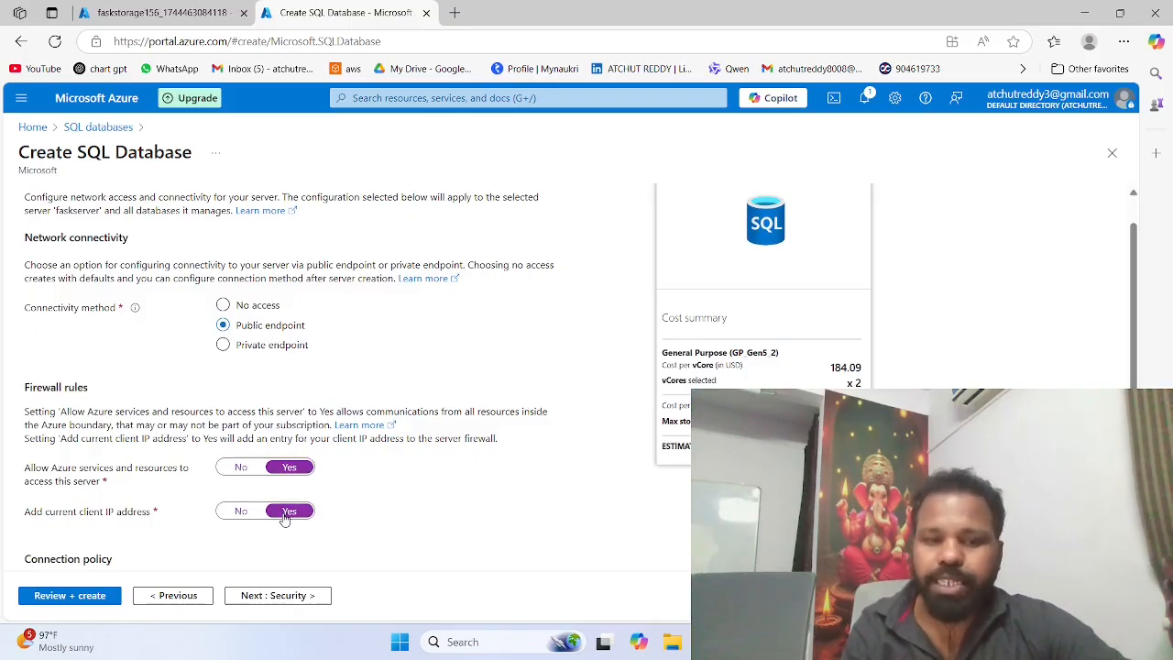
Step: Examine the connection policy, the encrypted connection settings and the Microsoft Defender for SQL options
scroll(286, 518, down, 3)
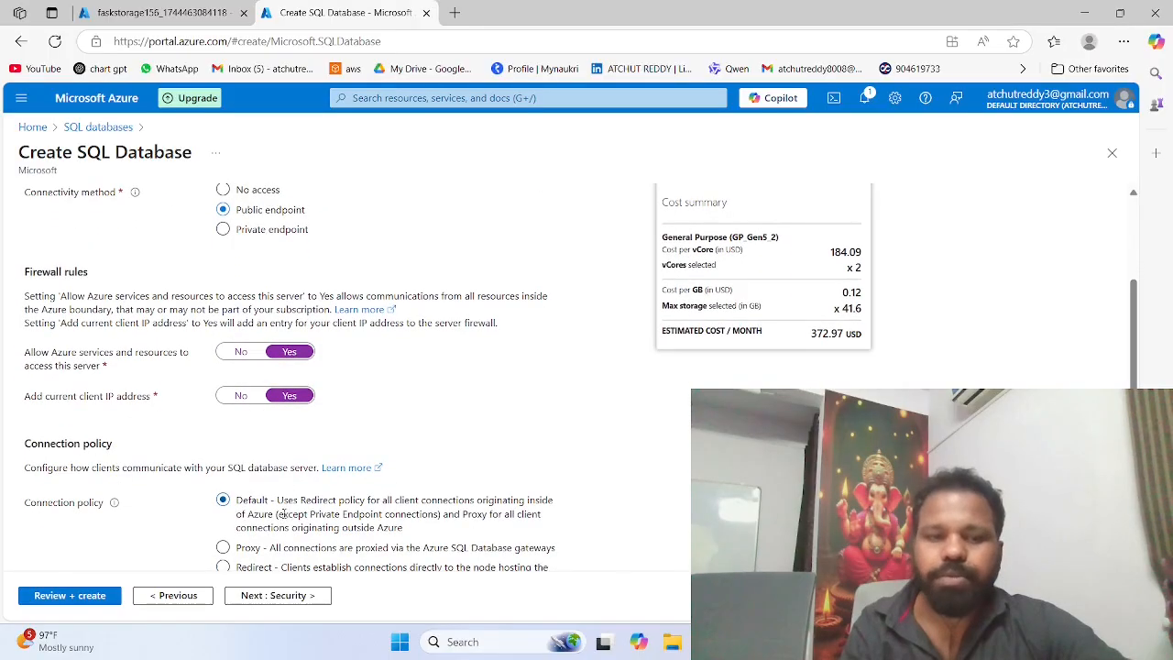
click(285, 519)
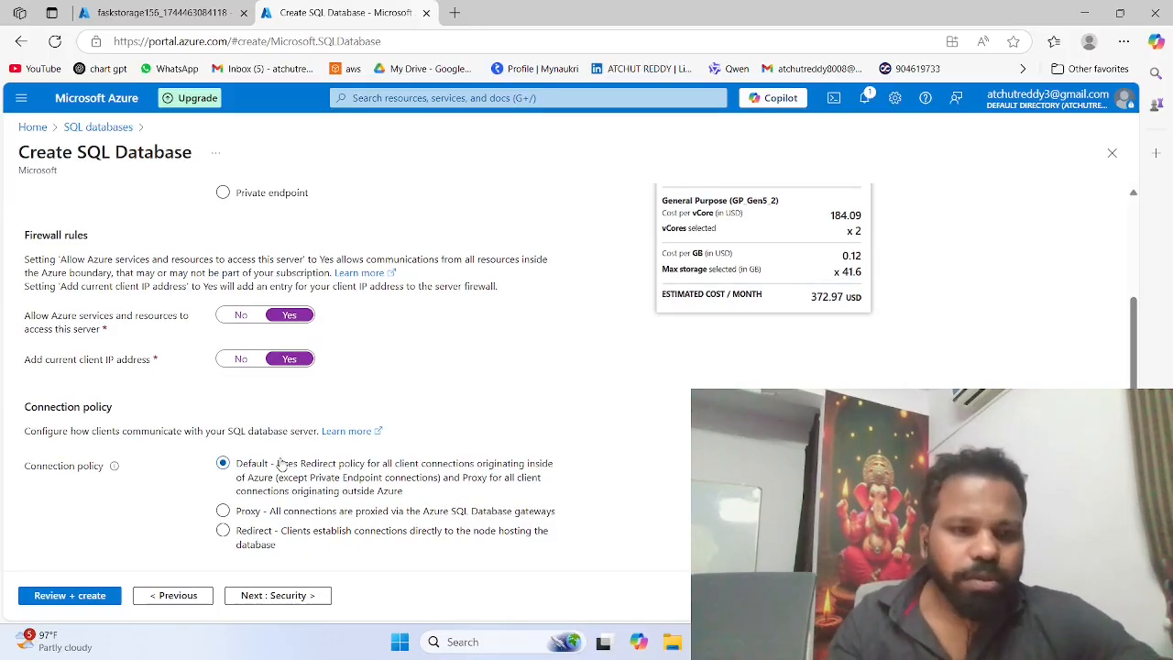
scroll(318, 365, down, 1)
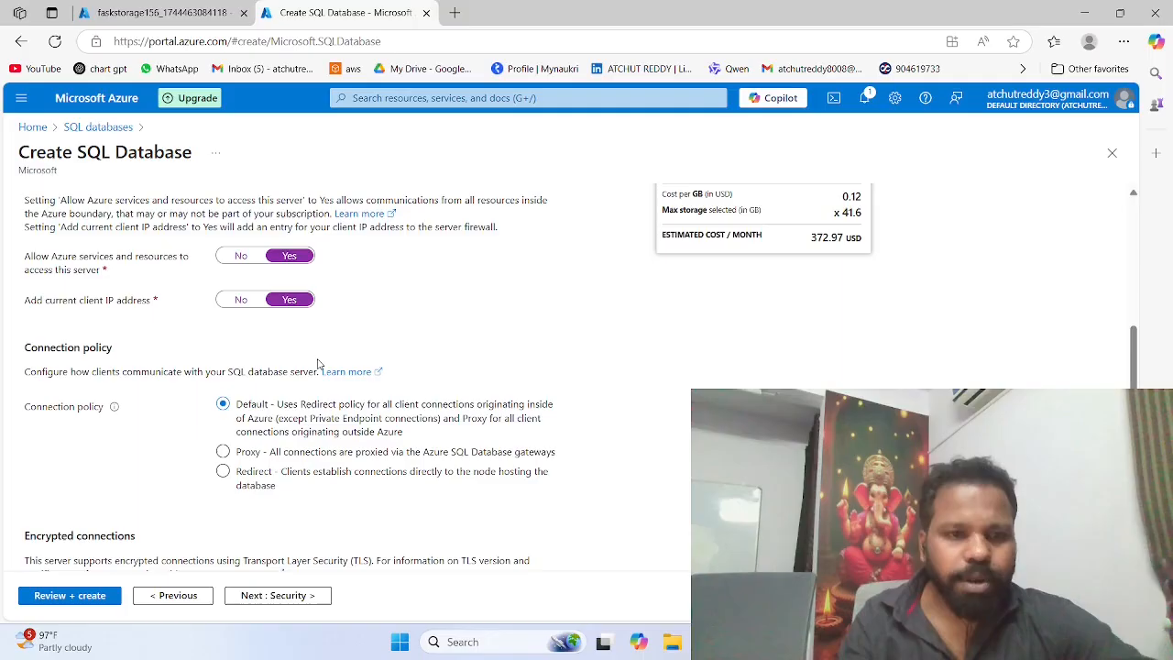
scroll(318, 365, up, 1)
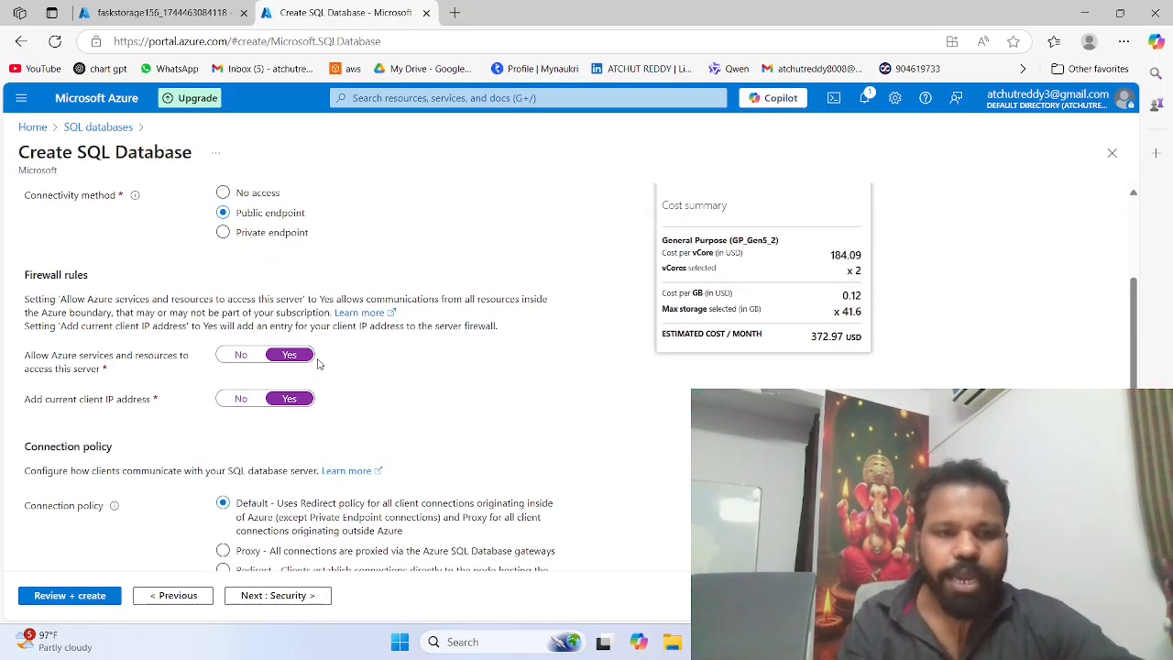
scroll(318, 364, down, 1)
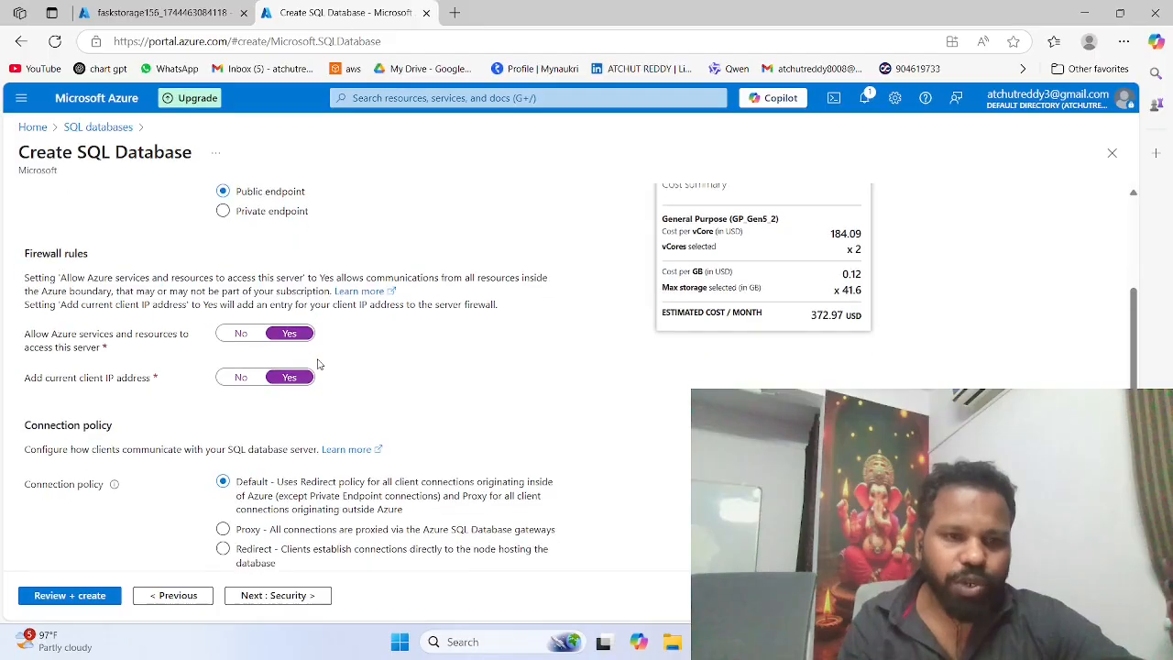
scroll(318, 365, down, 1)
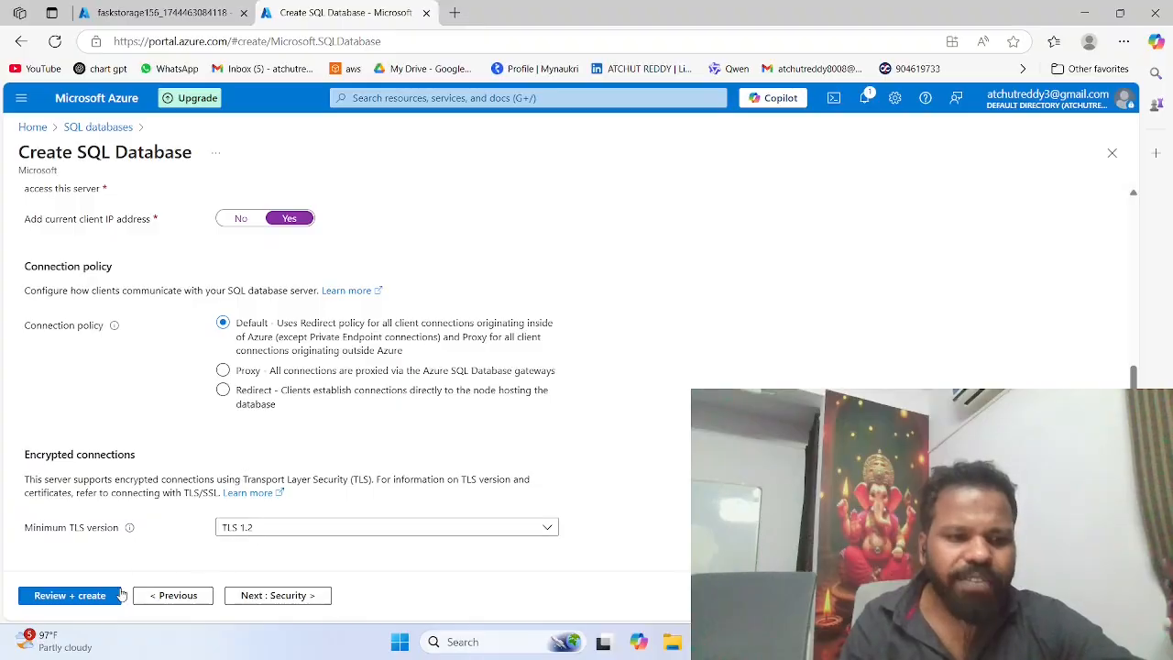
scroll(249, 351, up, 3)
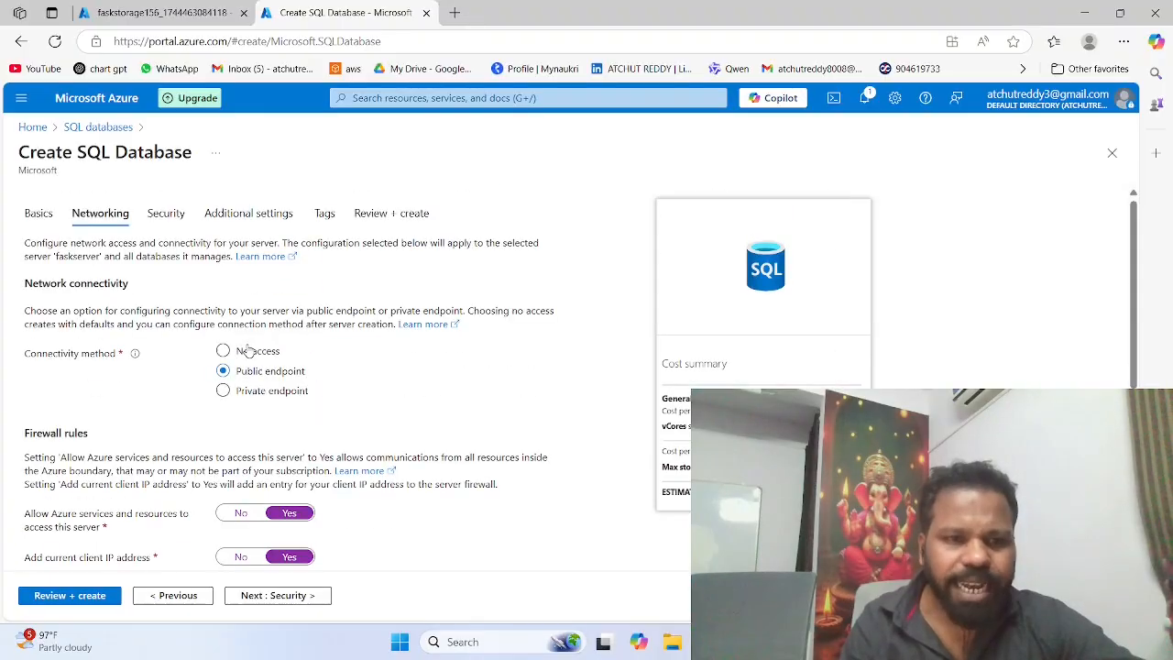
click(182, 223)
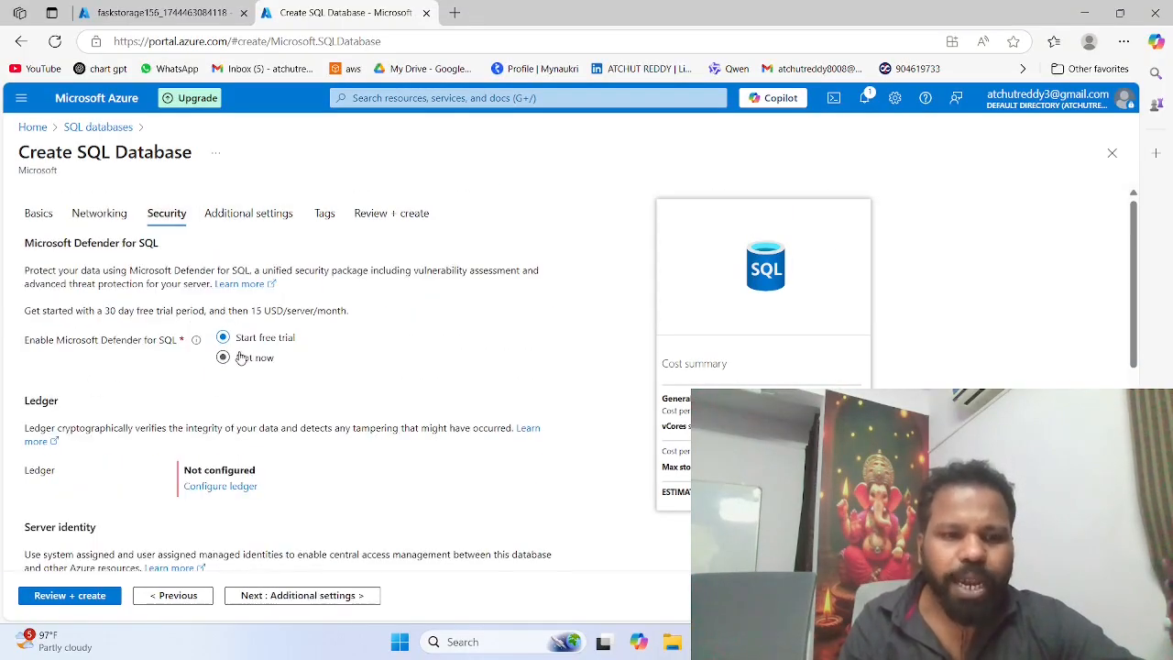
Step: Set the new database's existing data source to None in the additional settings
click(258, 215)
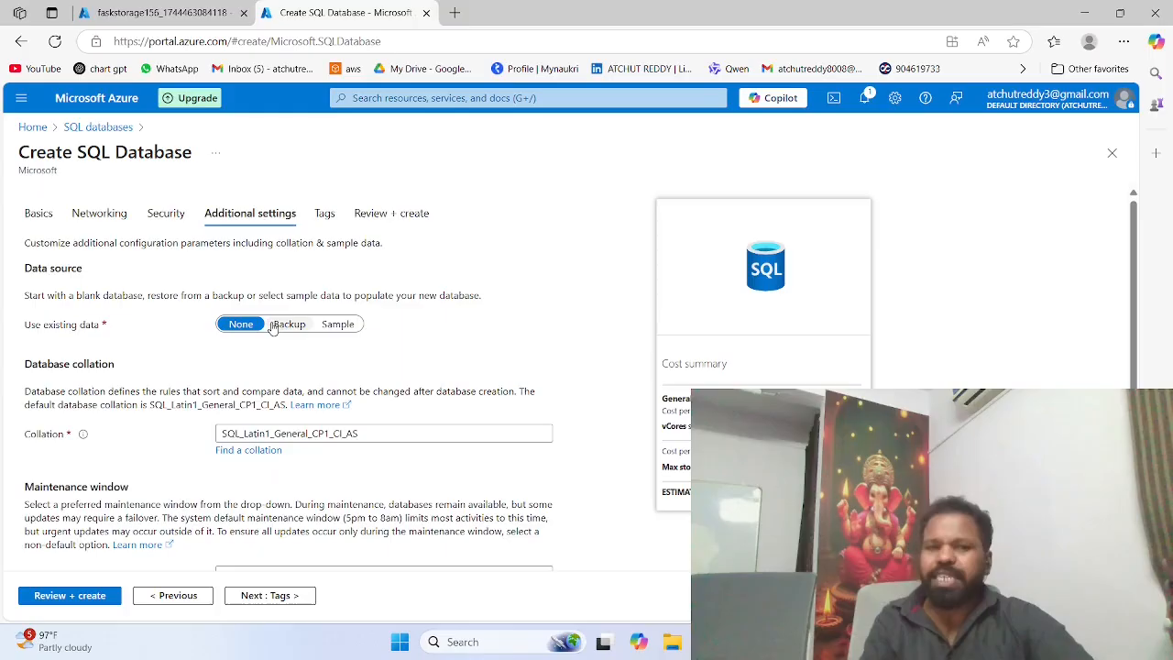
click(339, 326)
click(243, 325)
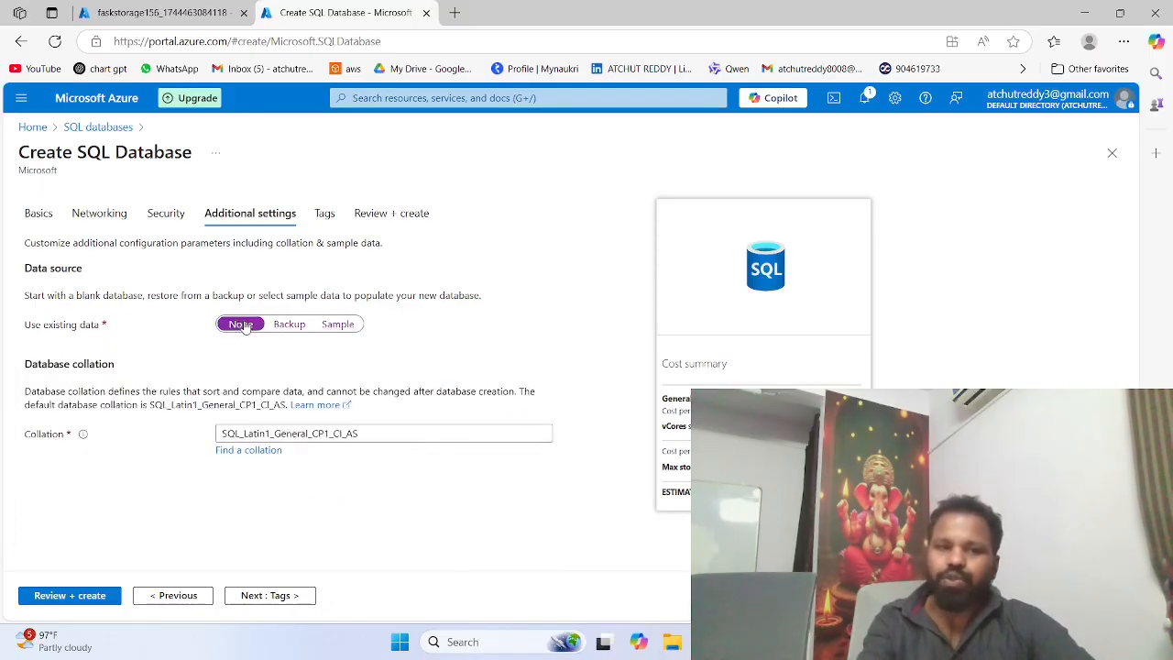
scroll(237, 326, down, 1)
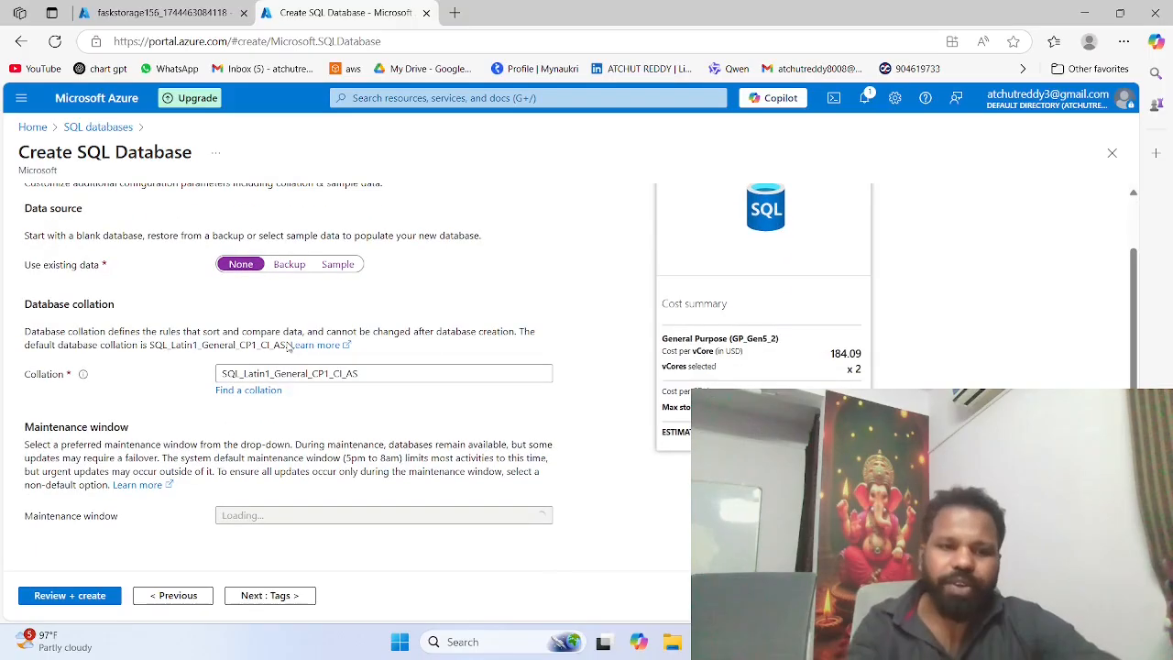
Step: Review the faskdata database configuration and submit it for creation
click(66, 595)
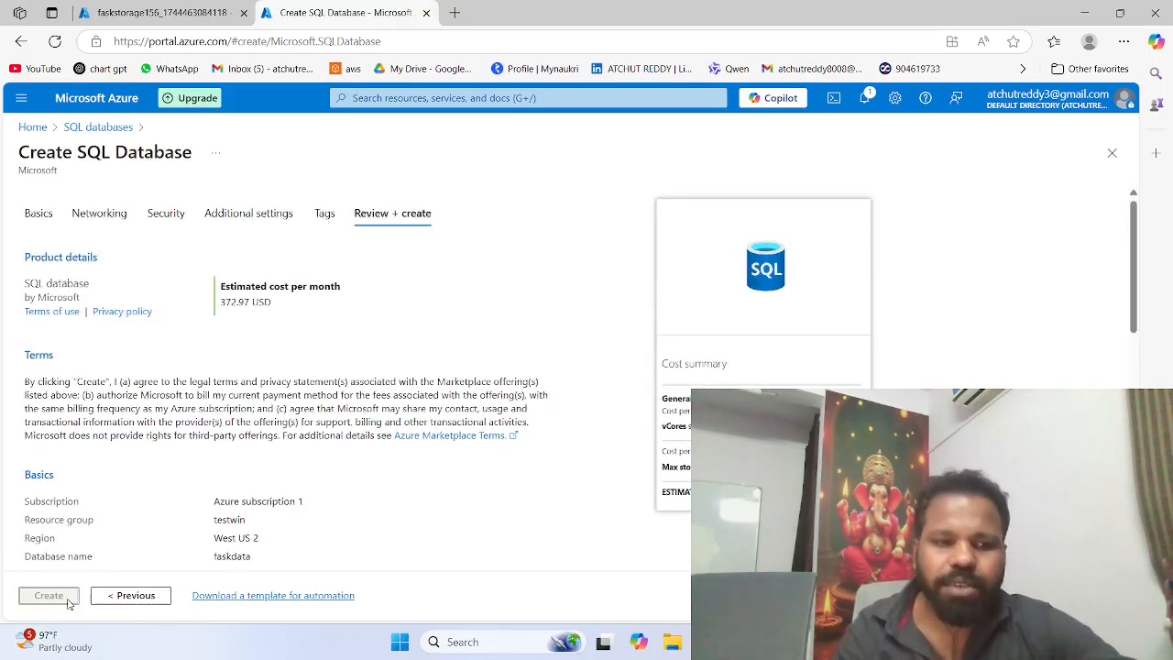
scroll(205, 529, down, 3)
click(49, 596)
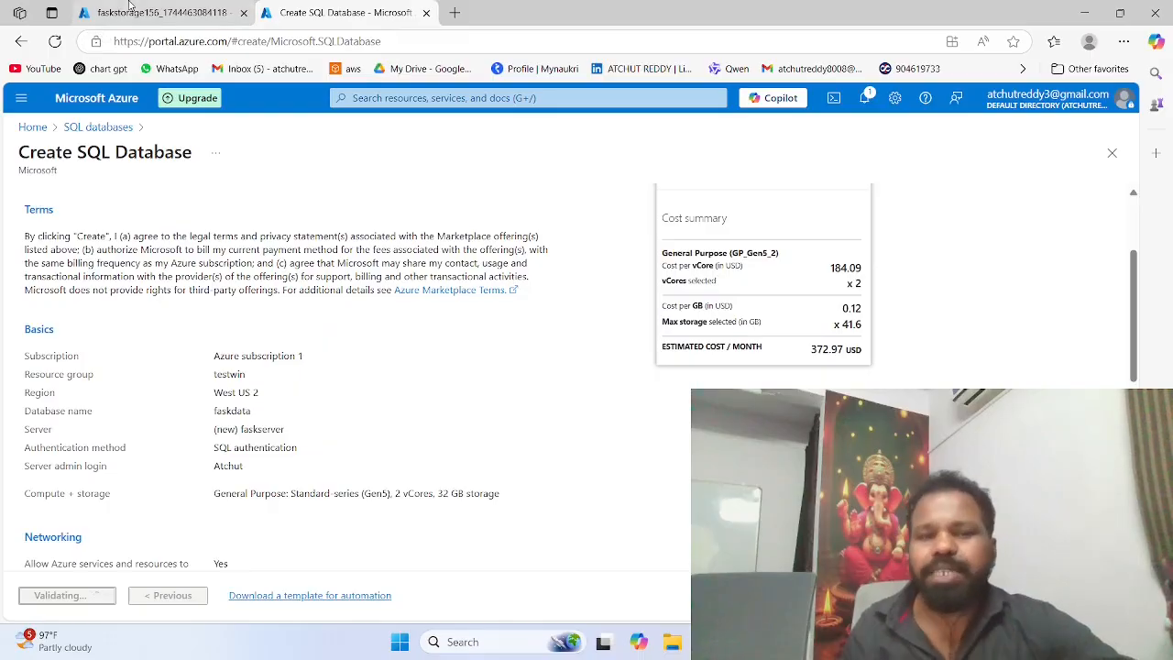
scroll(263, 197, up, 3)
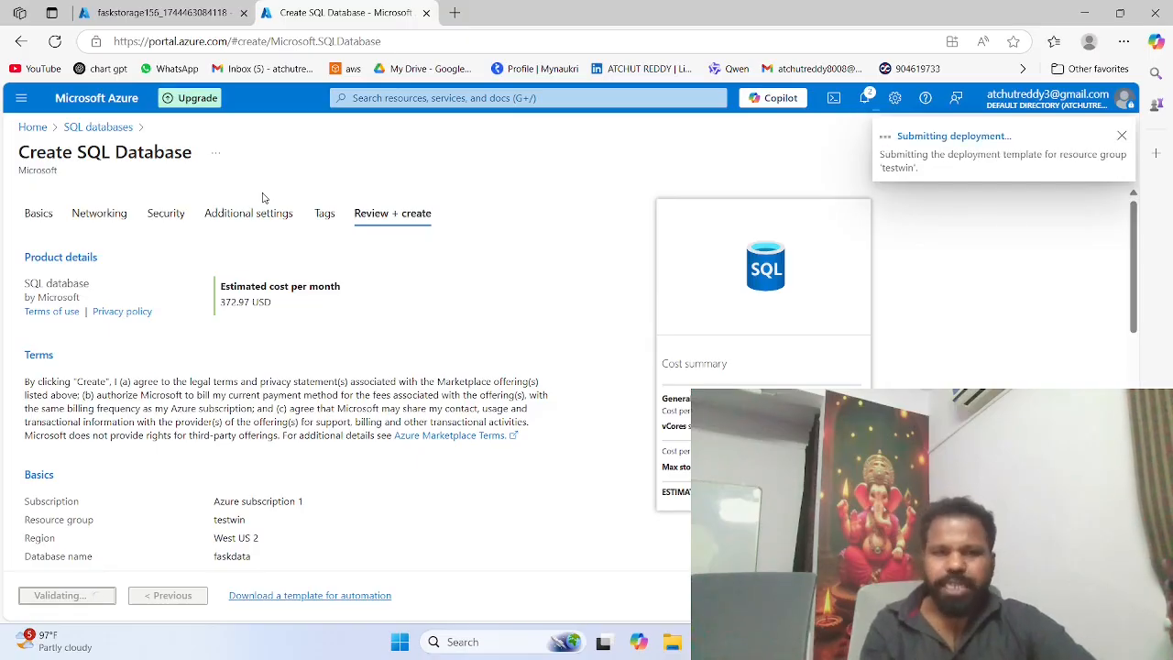
Step: Go to the deployed faskstorage156 storage account and show its containers
click(171, 9)
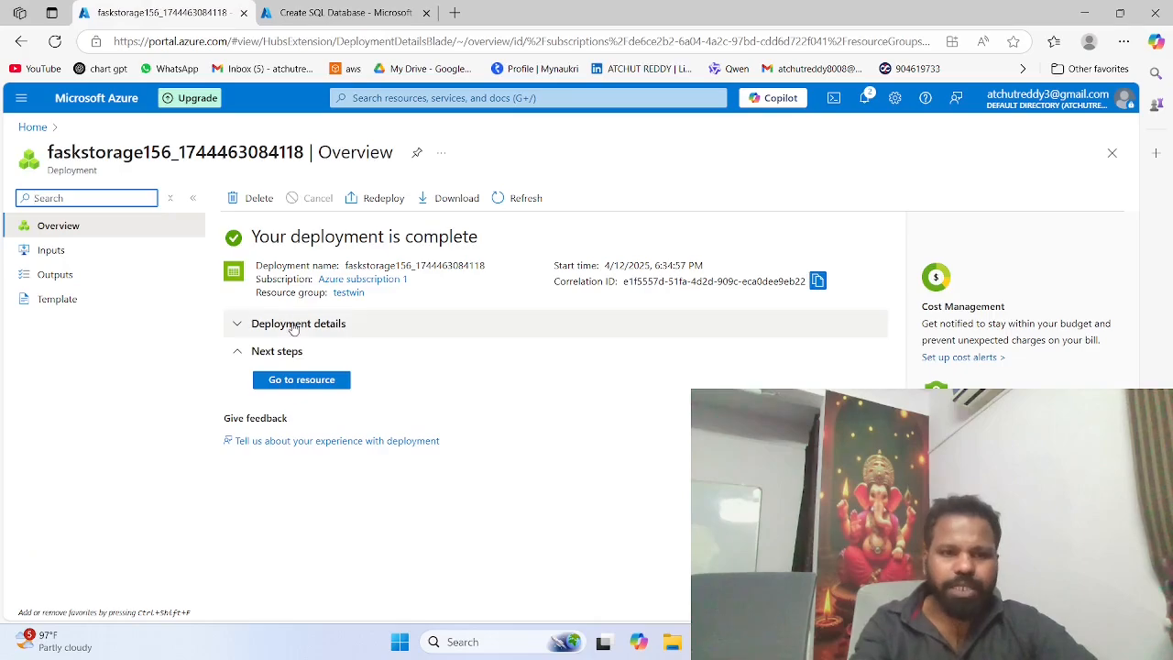
click(305, 381)
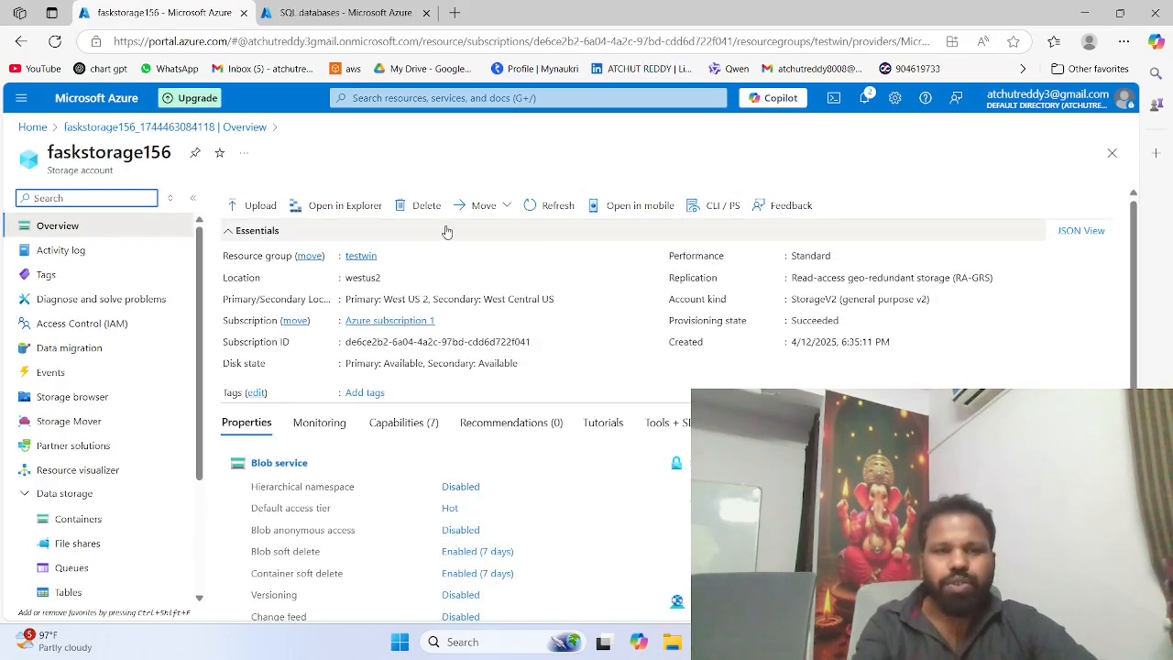
click(63, 518)
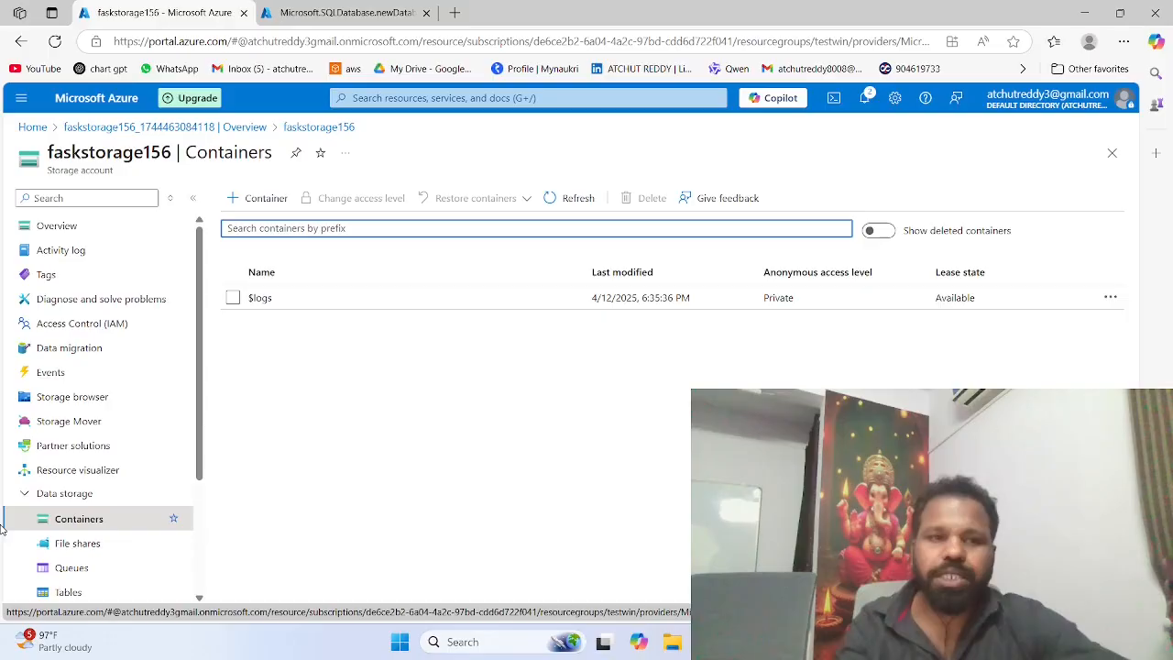
Step: Create a storage container named container1 in the faskstorage156 storage account
click(253, 199)
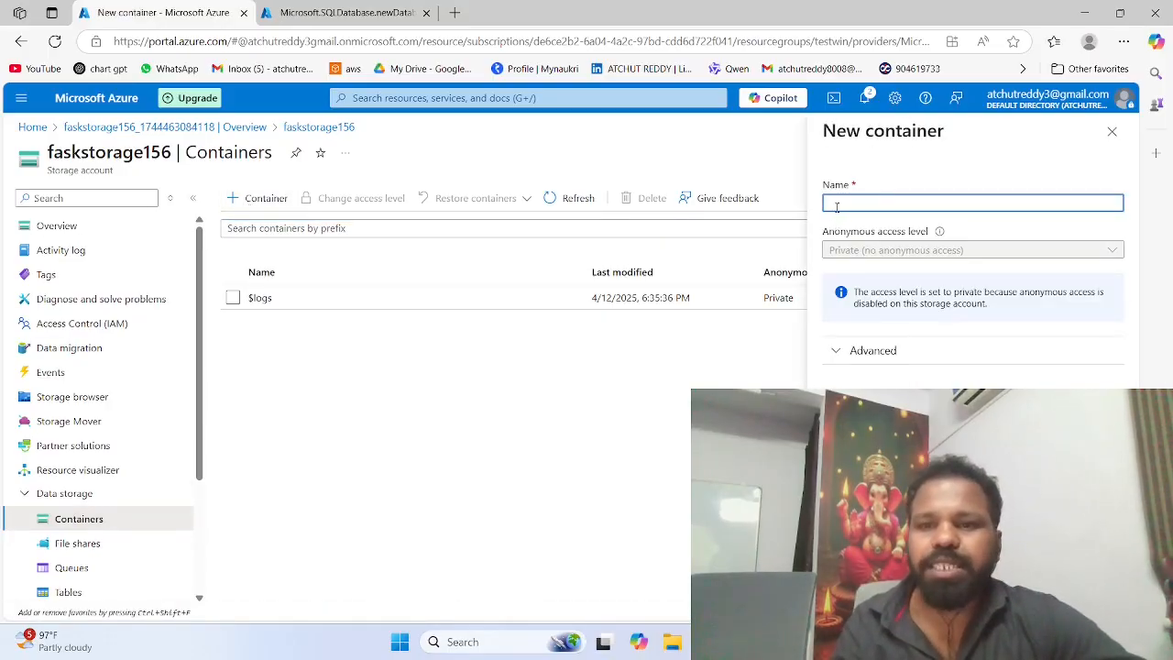
click(837, 205)
text(container1)
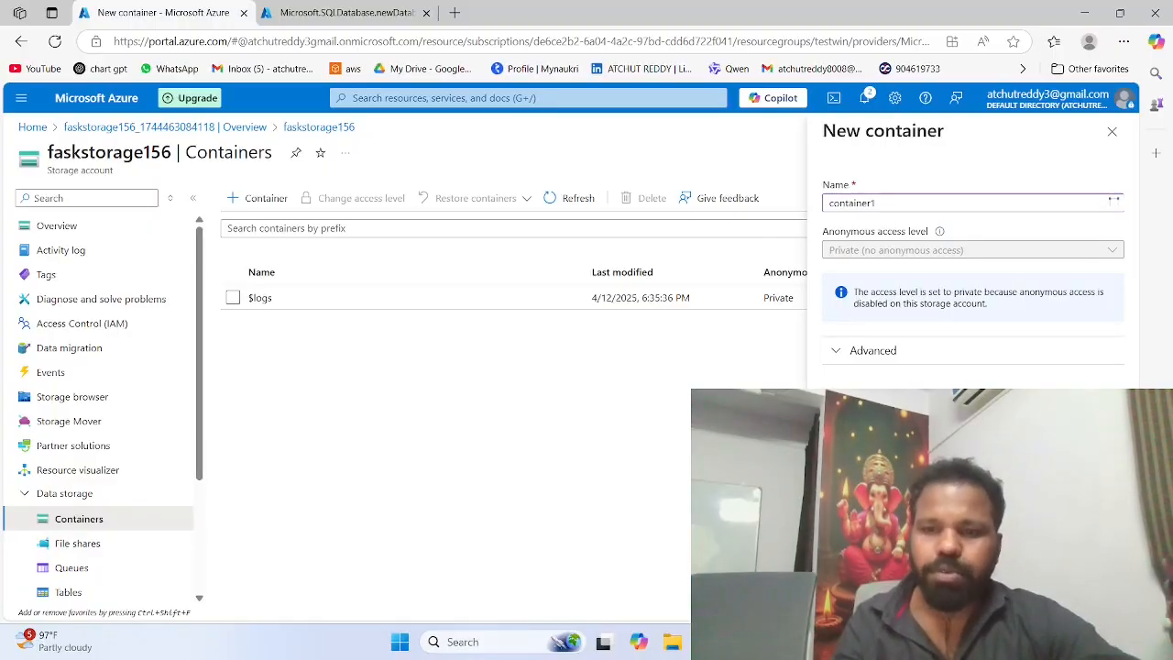
key(Return)
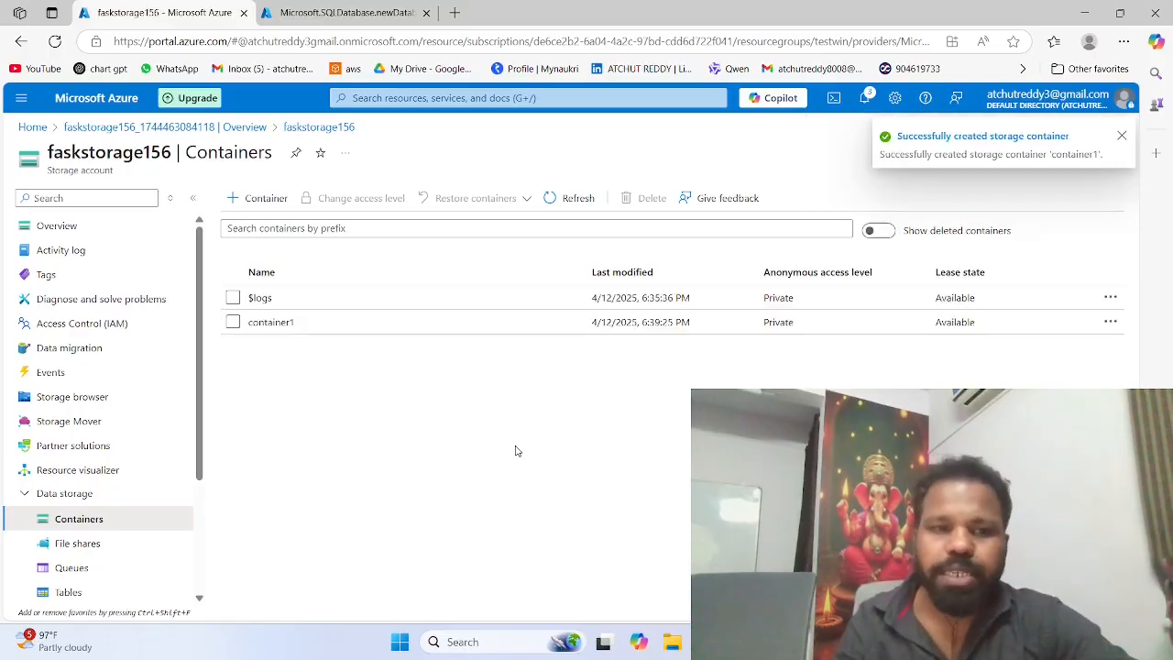
Step: Upload the temp.csv file from the Desktop as a blob to container1
click(278, 323)
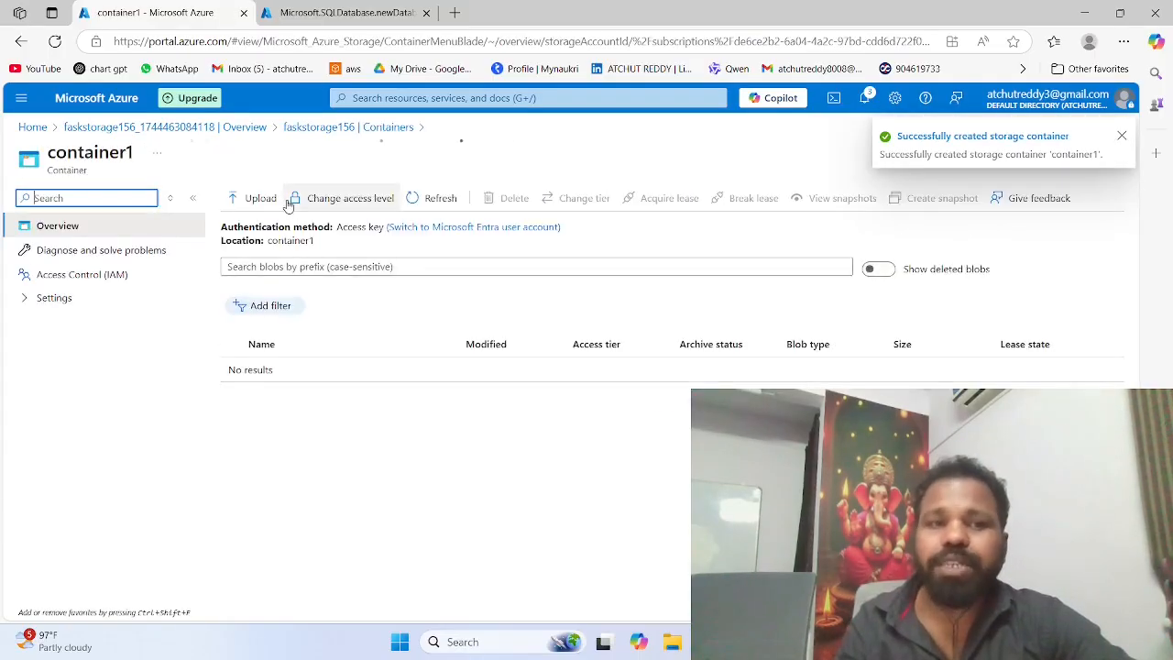
click(255, 198)
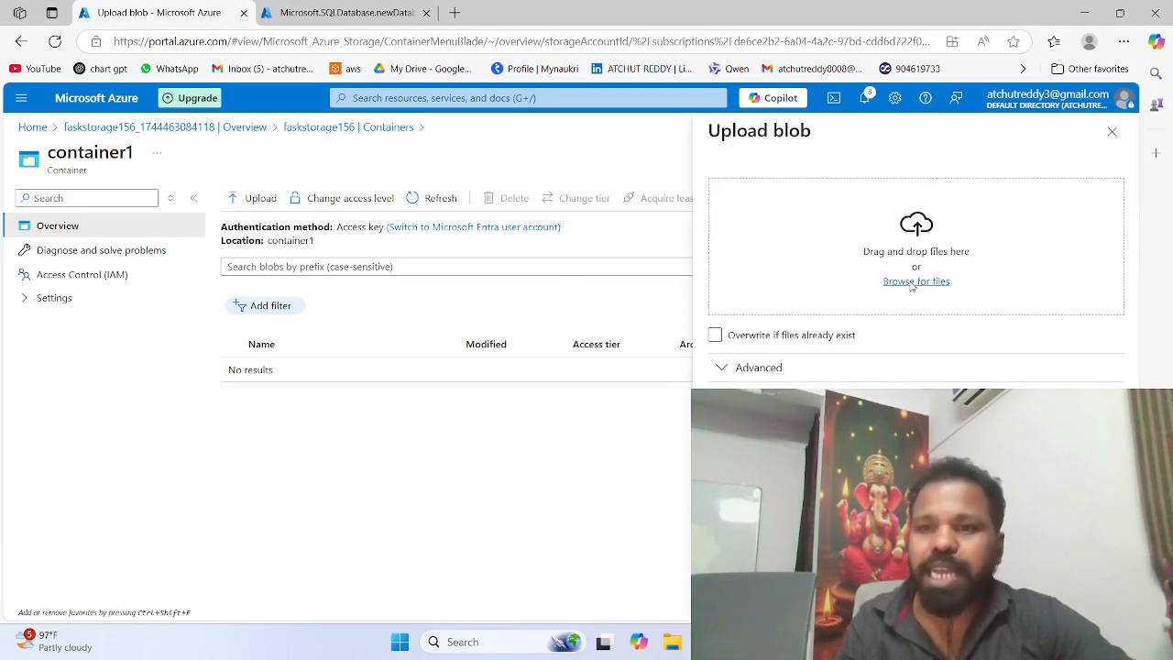
click(912, 284)
click(197, 213)
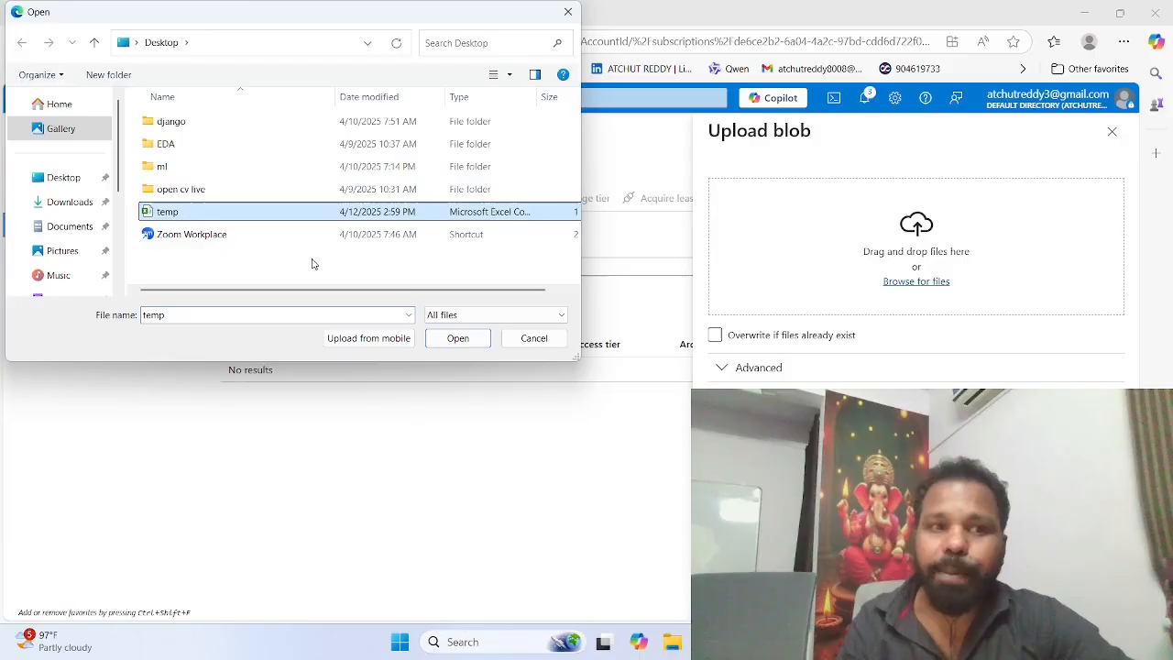
click(455, 339)
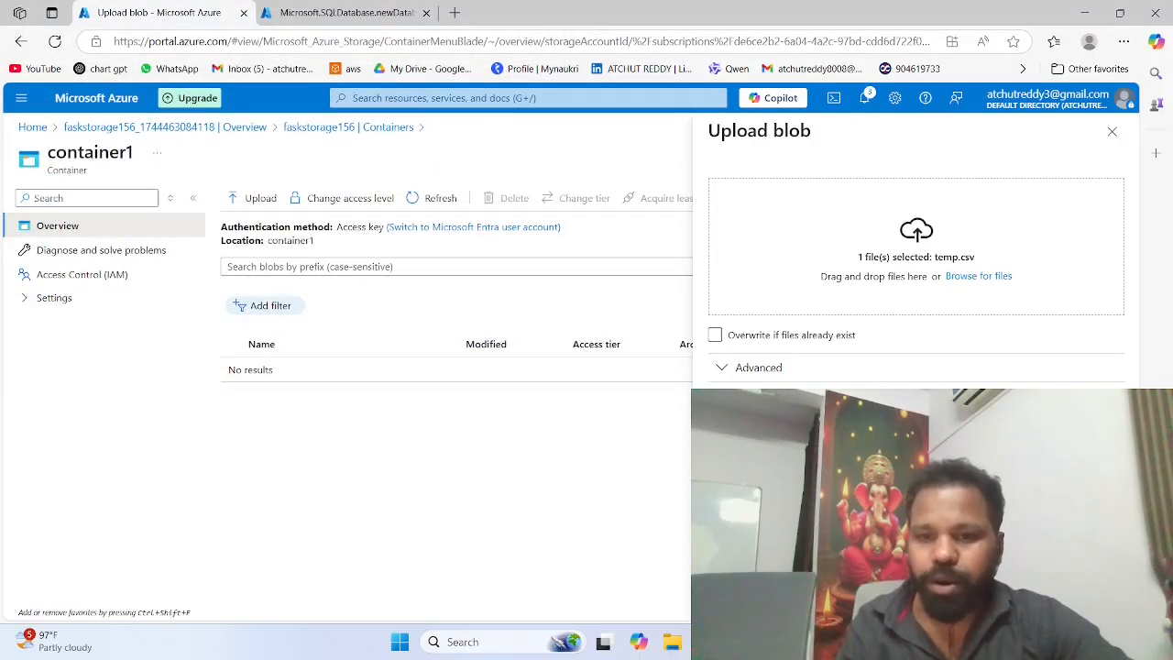
click(739, 600)
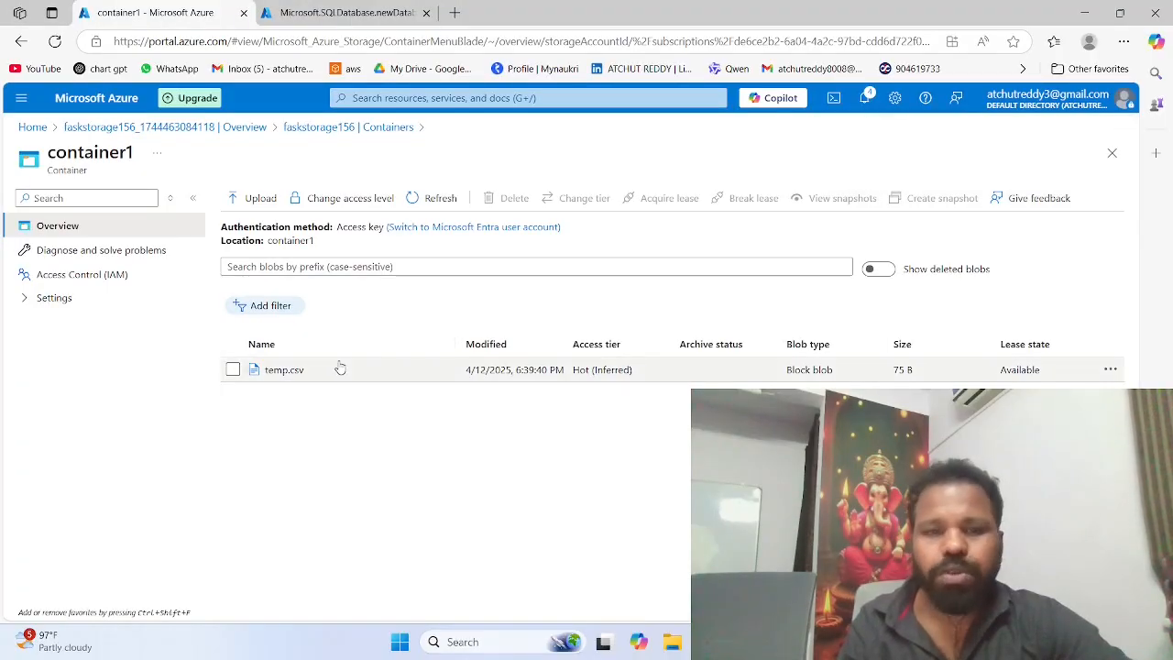
Step: Start creating a new data factory from the portal's home page and assign it to the testwin resource group
click(40, 127)
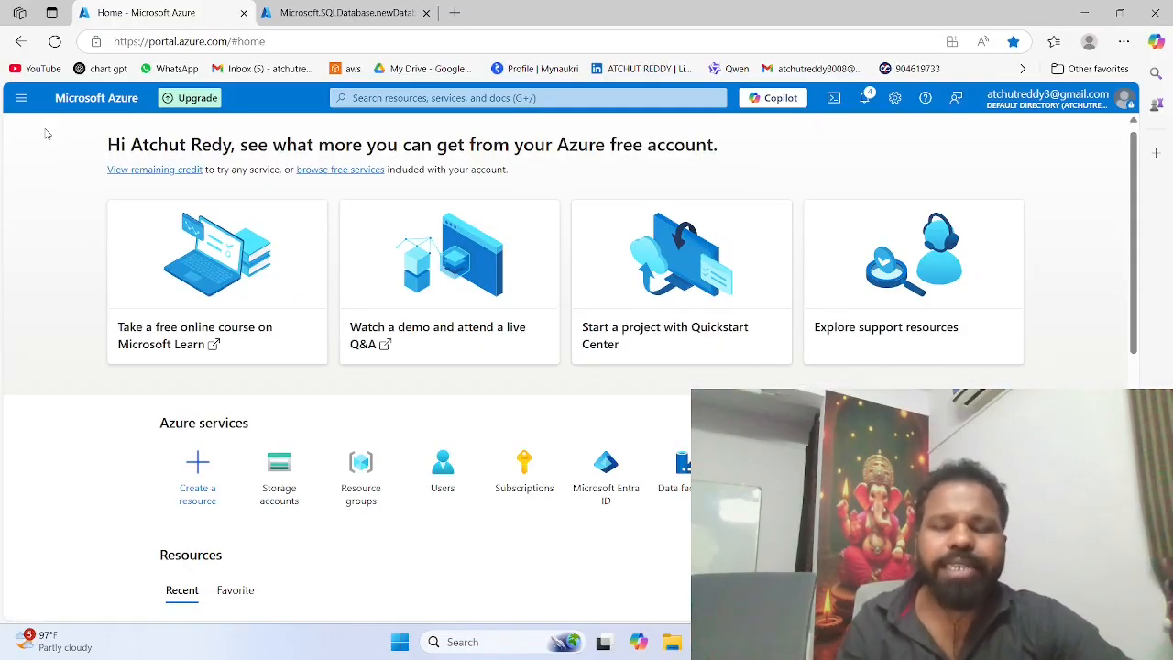
scroll(55, 134, down, 3)
scroll(123, 131, up, 2)
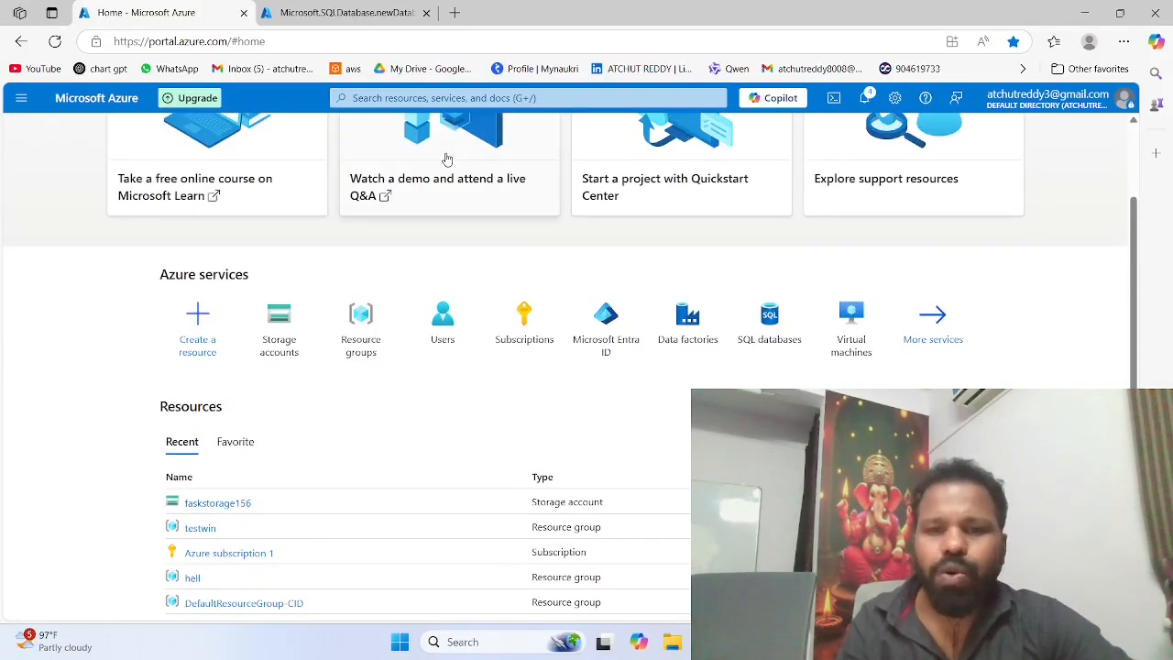
mouse_move(679, 319)
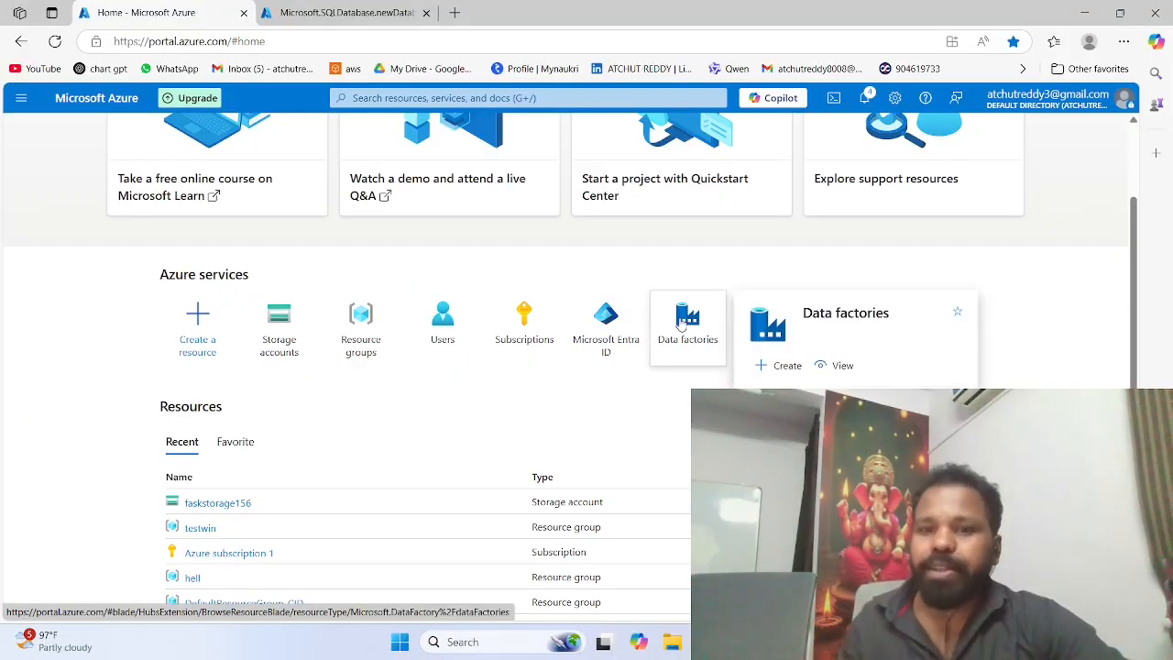
click(680, 321)
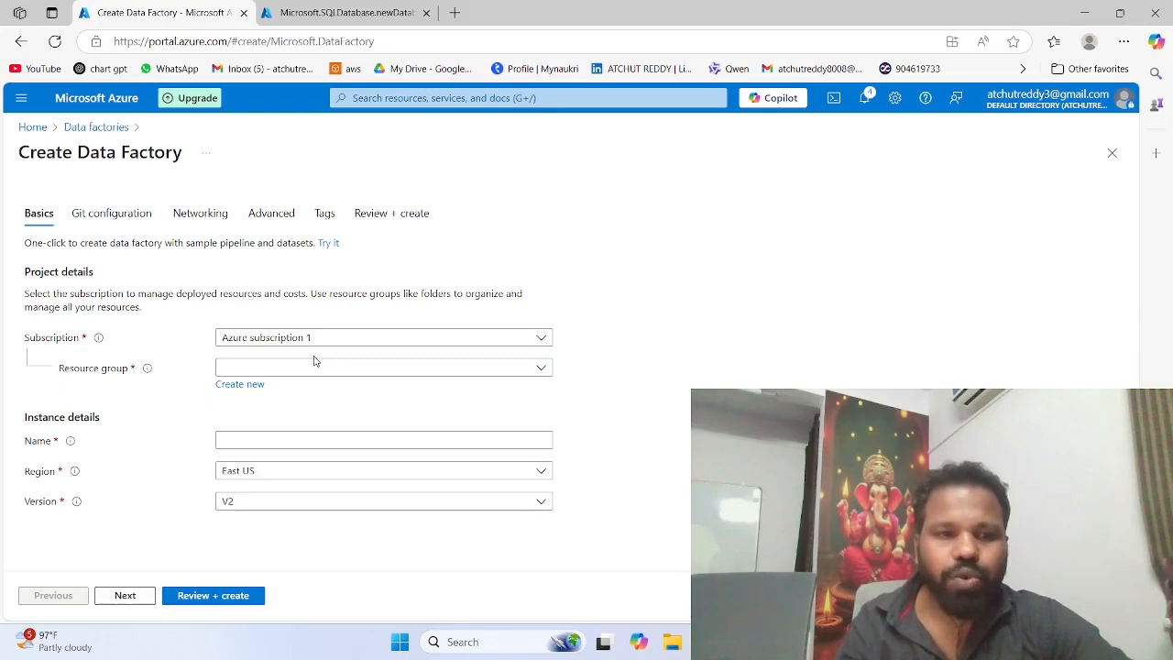
click(309, 367)
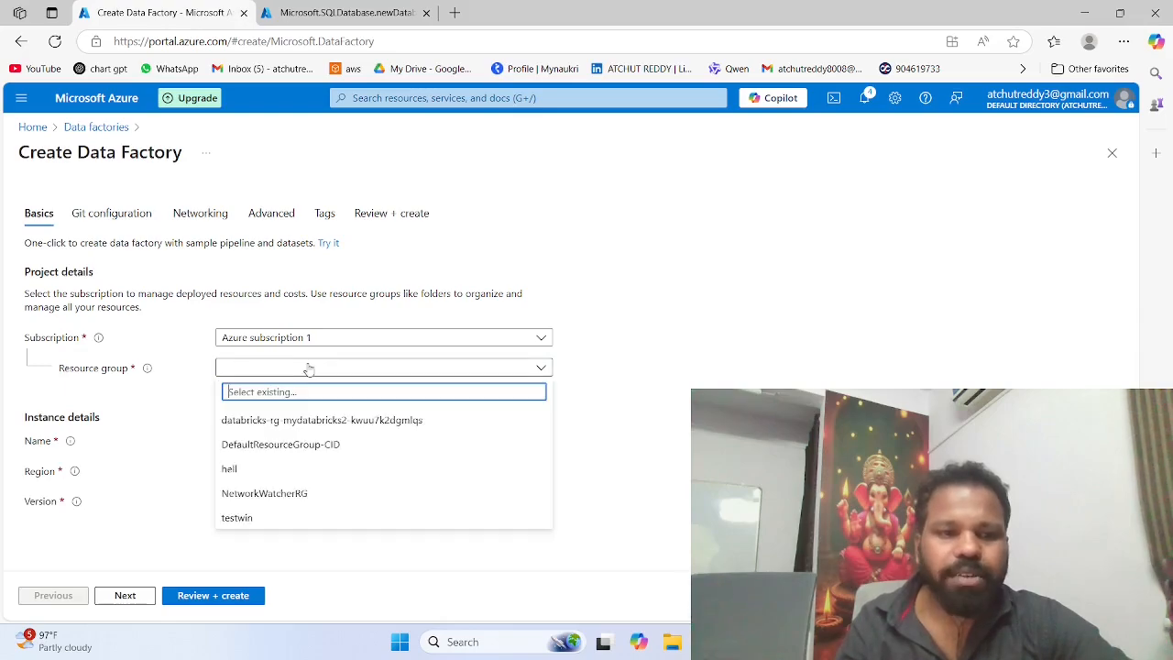
click(243, 518)
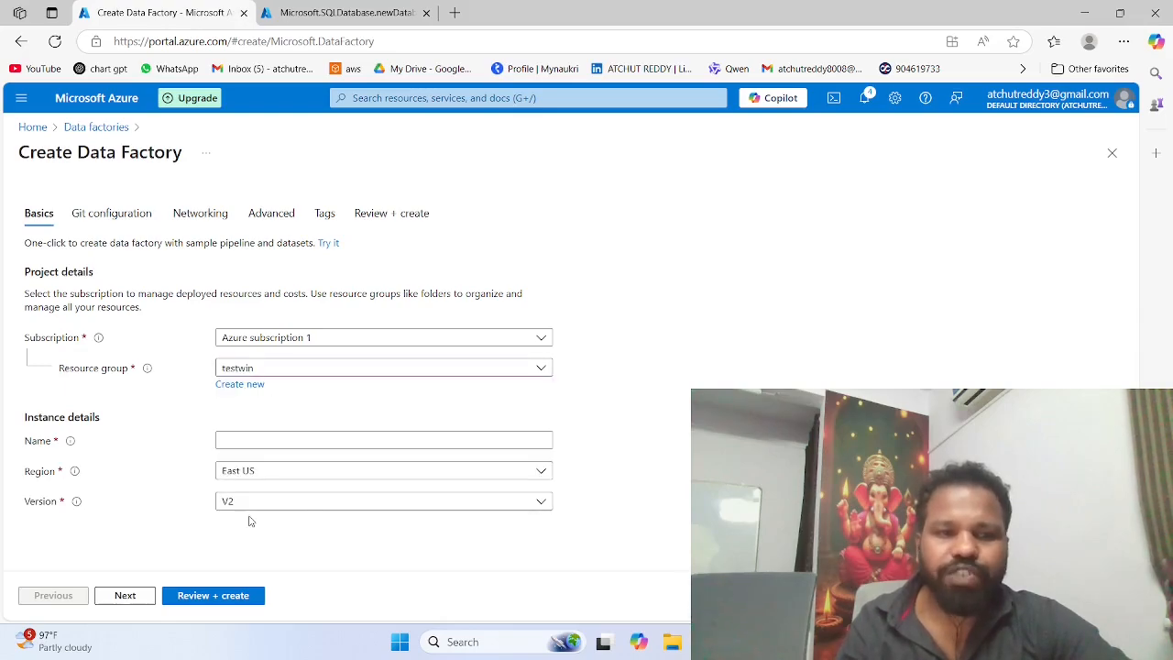
Step: Try to name the new data factory mydatafactory
click(248, 438)
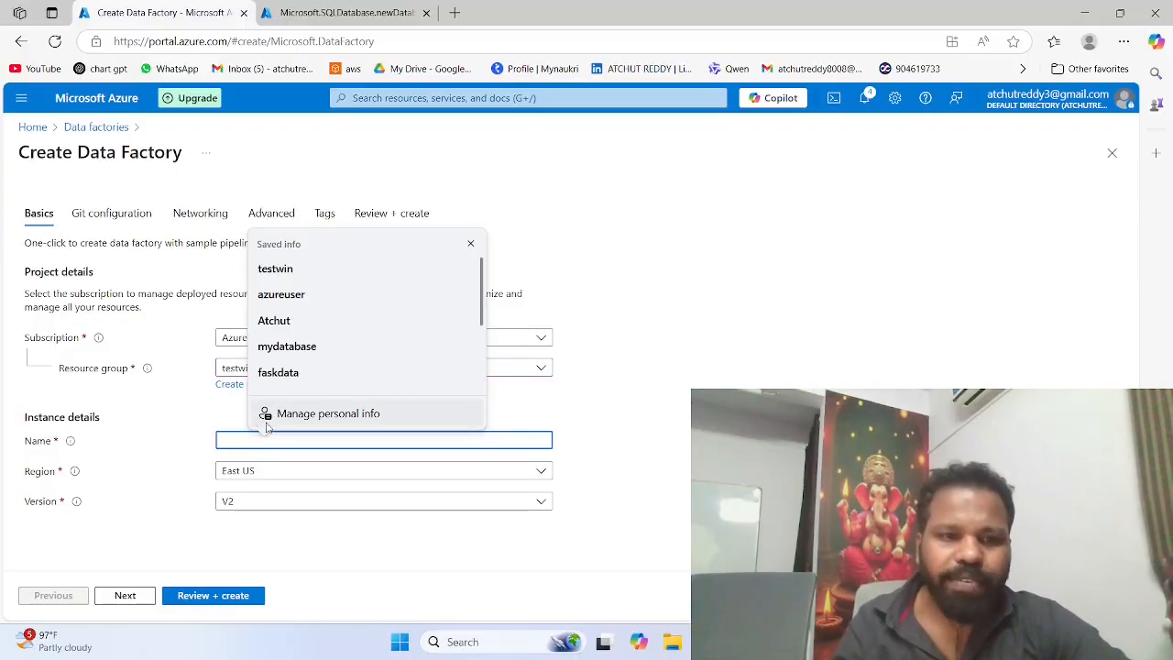
text(my)
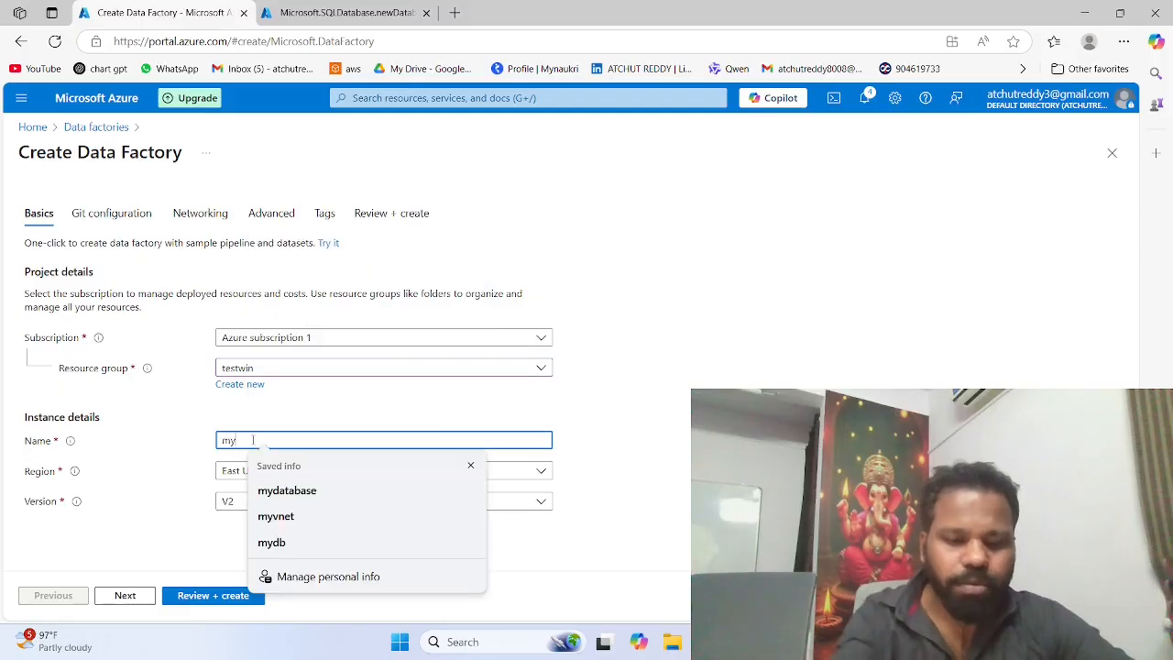
text(datafa)
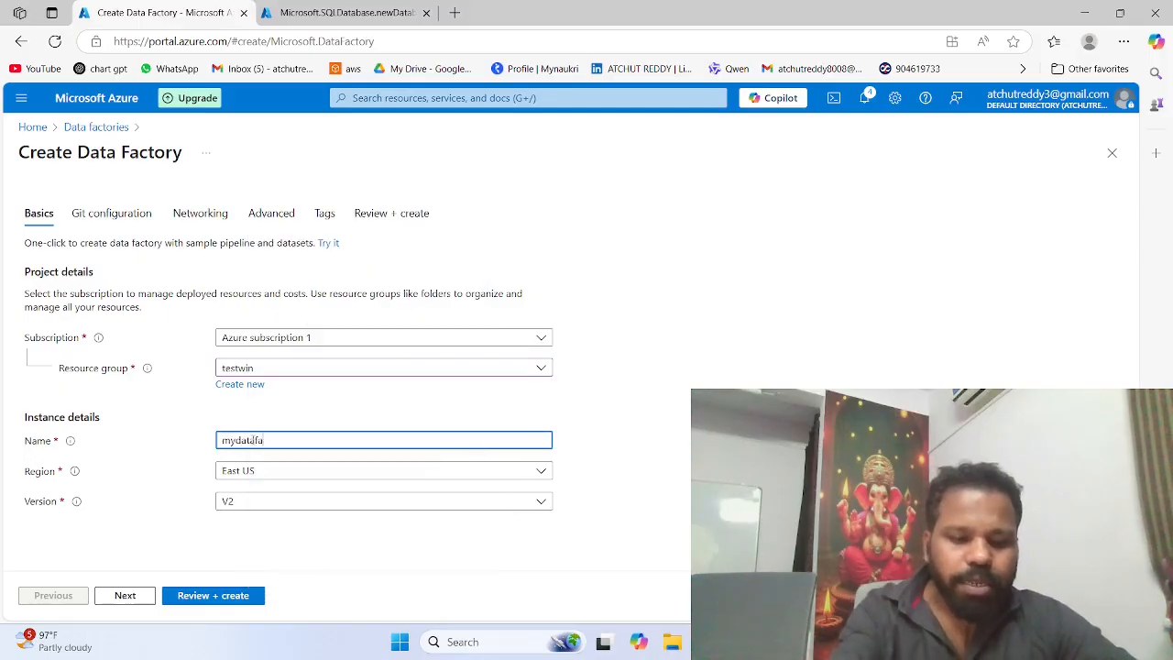
text(ctory)
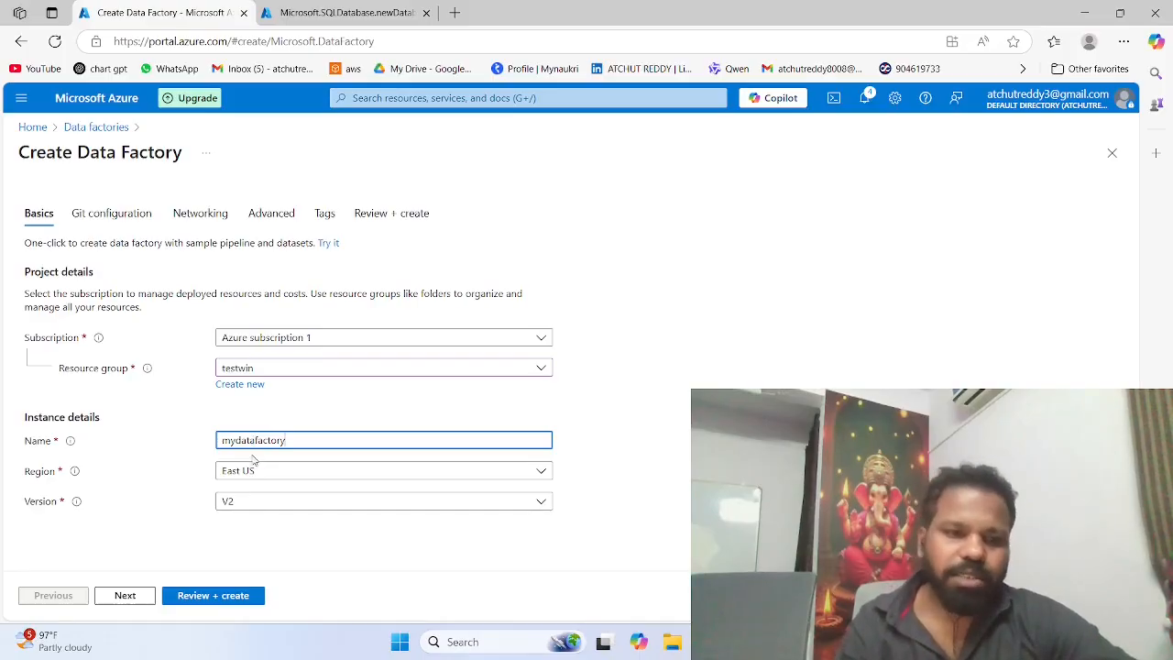
click(250, 470)
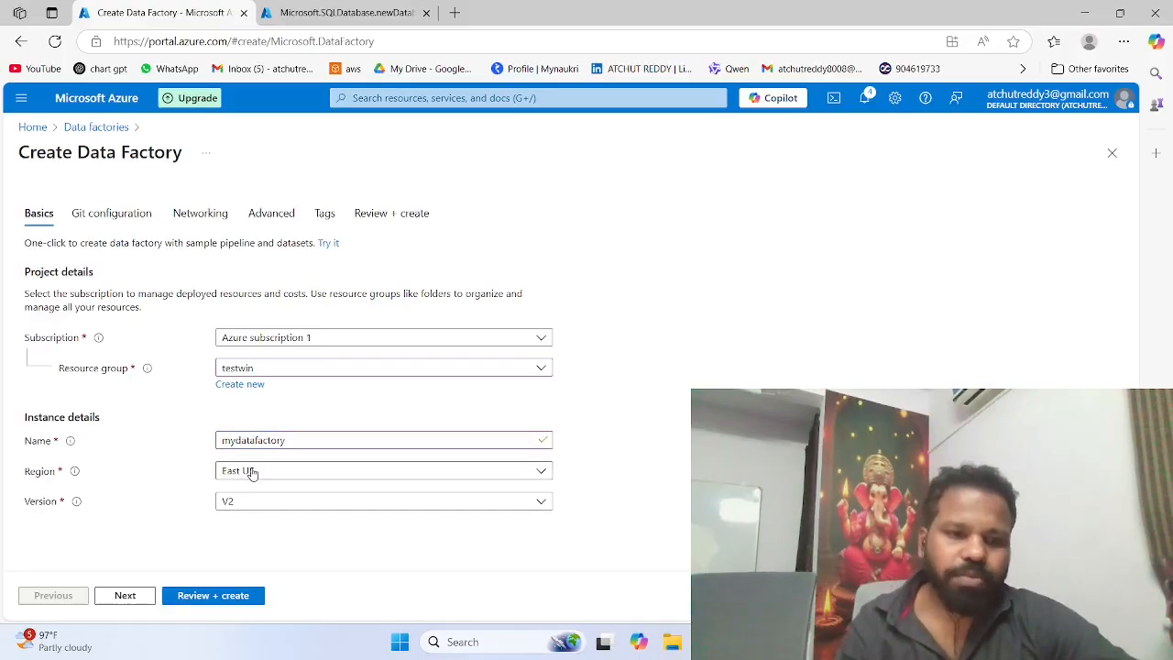
click(191, 454)
click(289, 441)
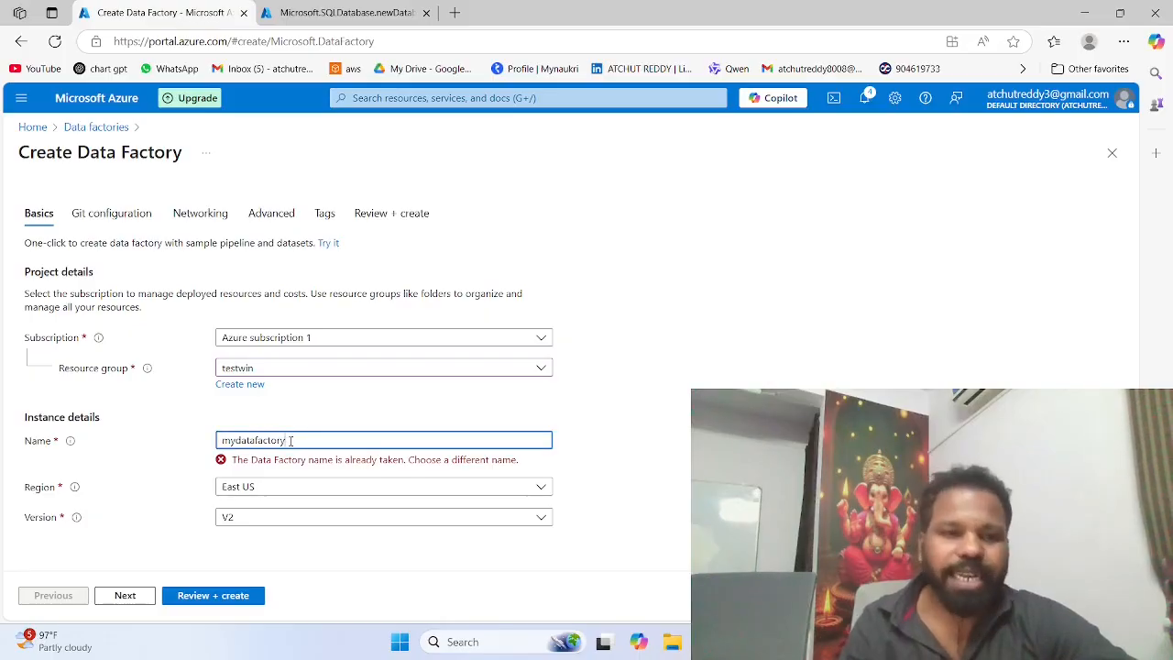
drag(289, 441, 201, 442)
key(BackSpace)
text(a)
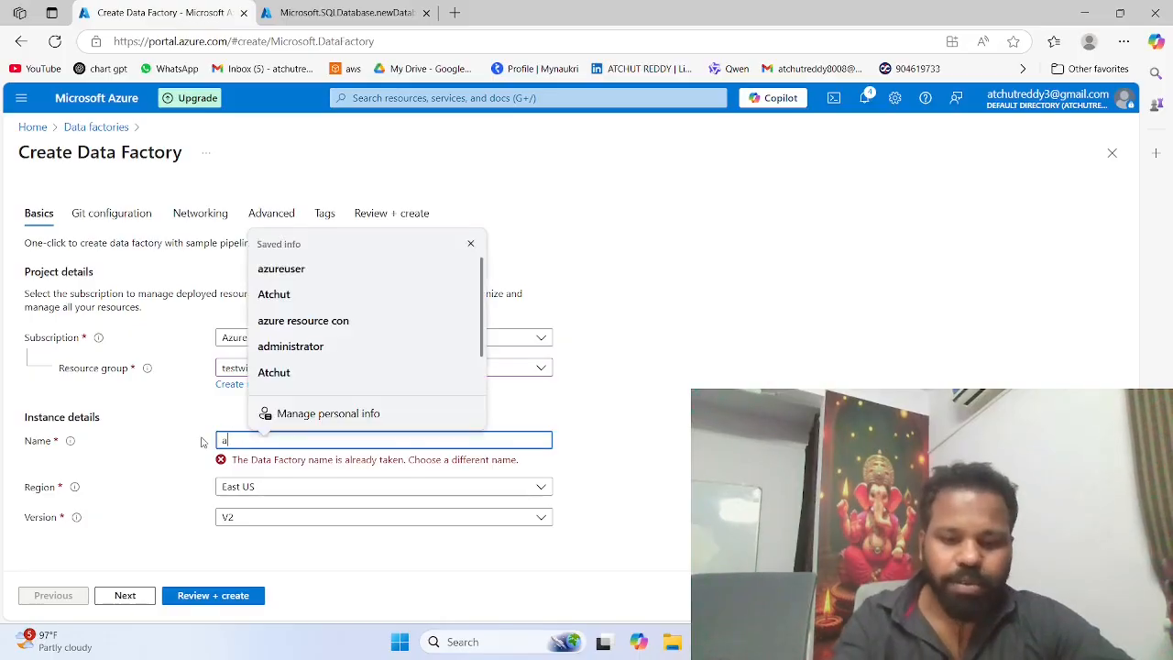
key(BackSpace)
text(fas)
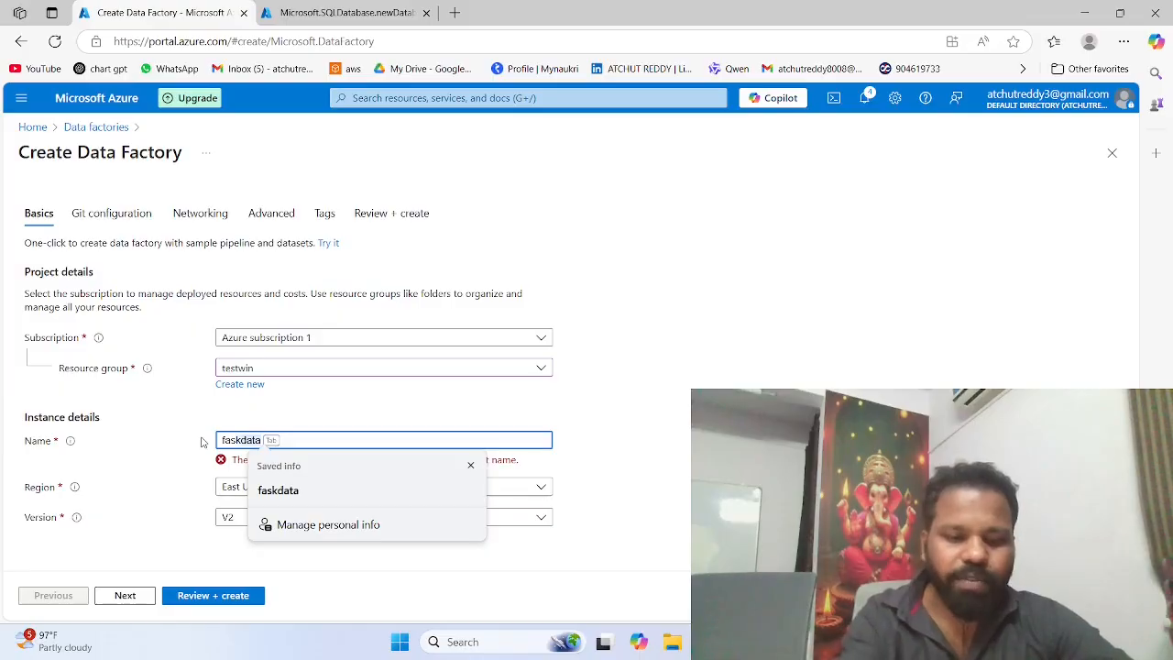
text(kfactory)
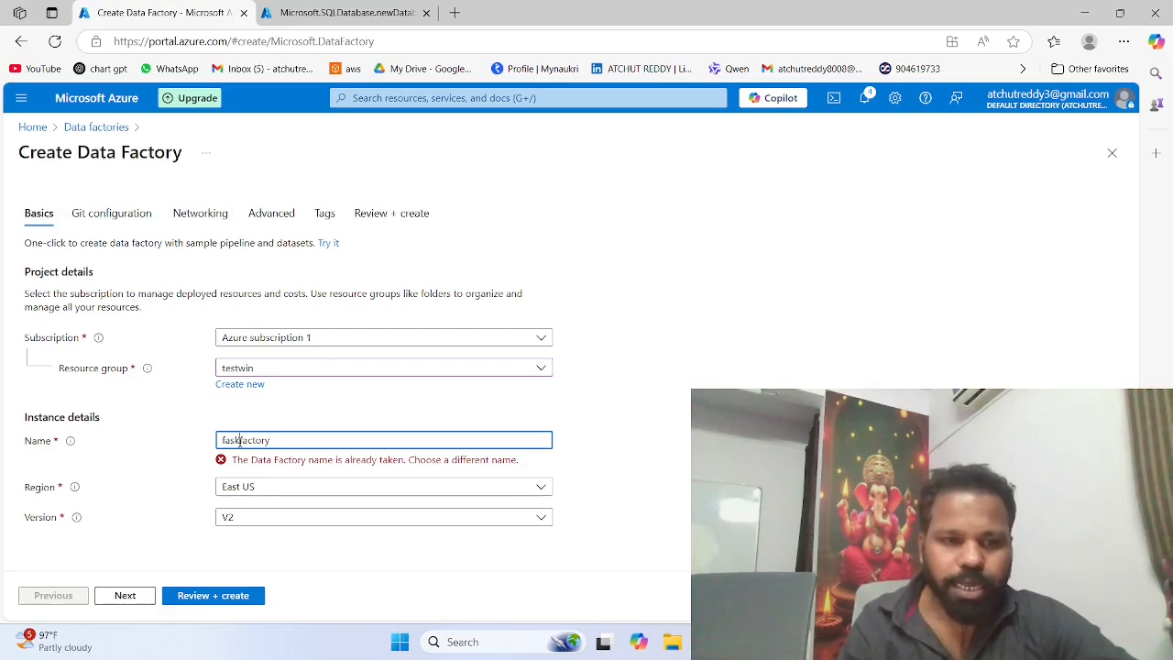
click(240, 440)
text(datafactory12)
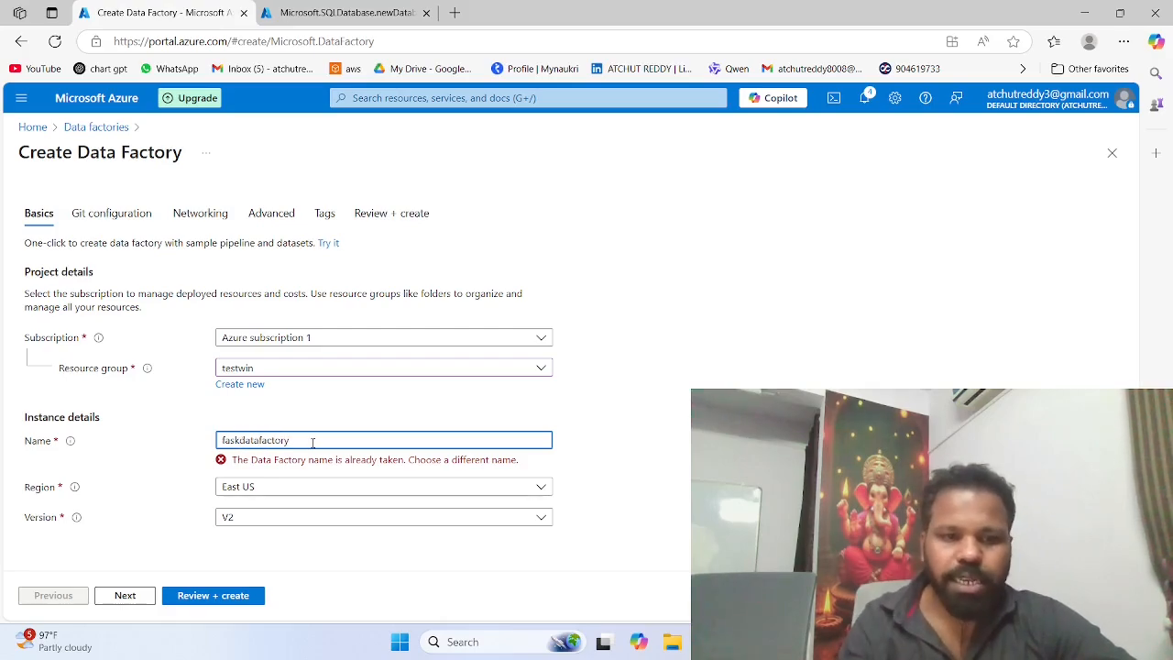
text(3)
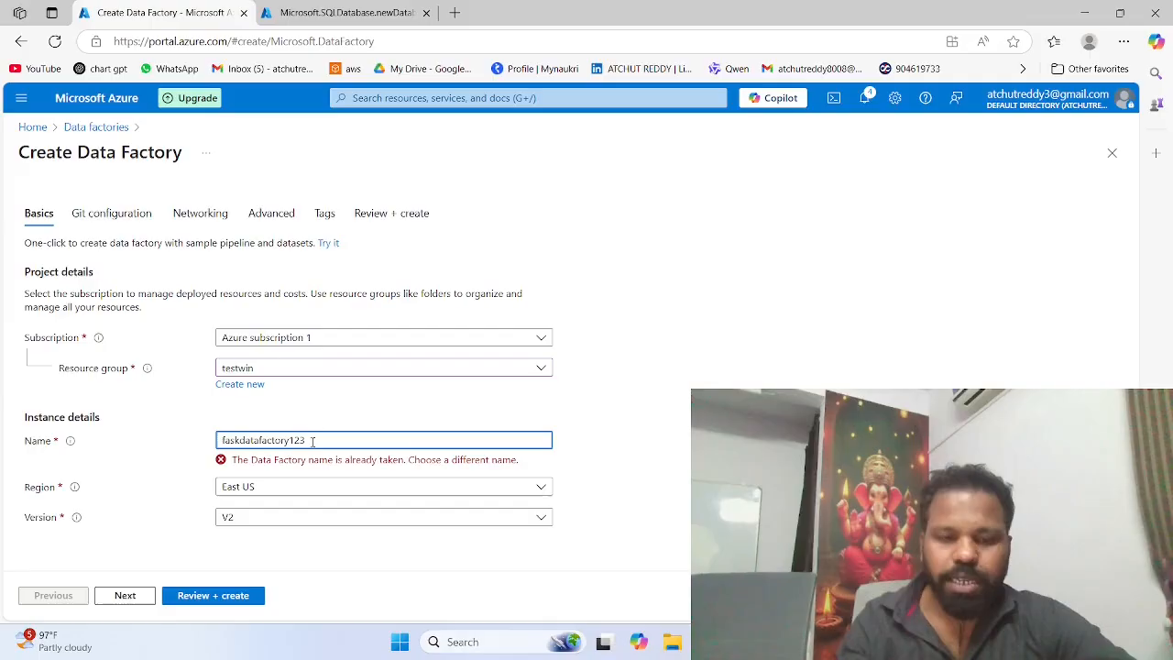
text(97)
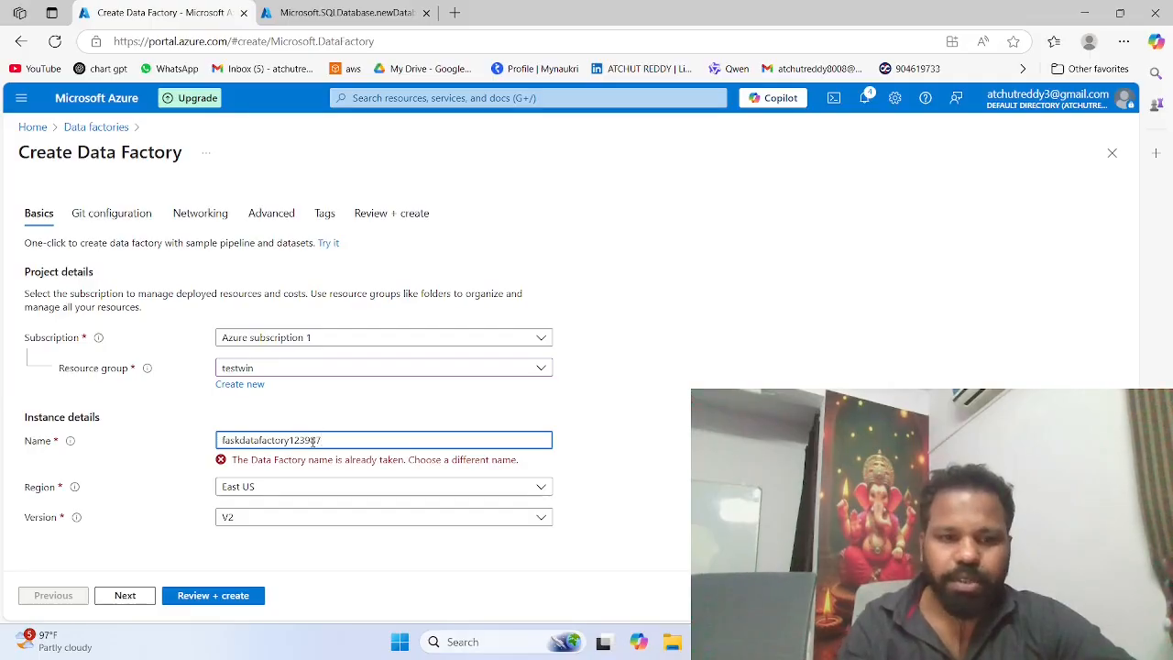
text(456)
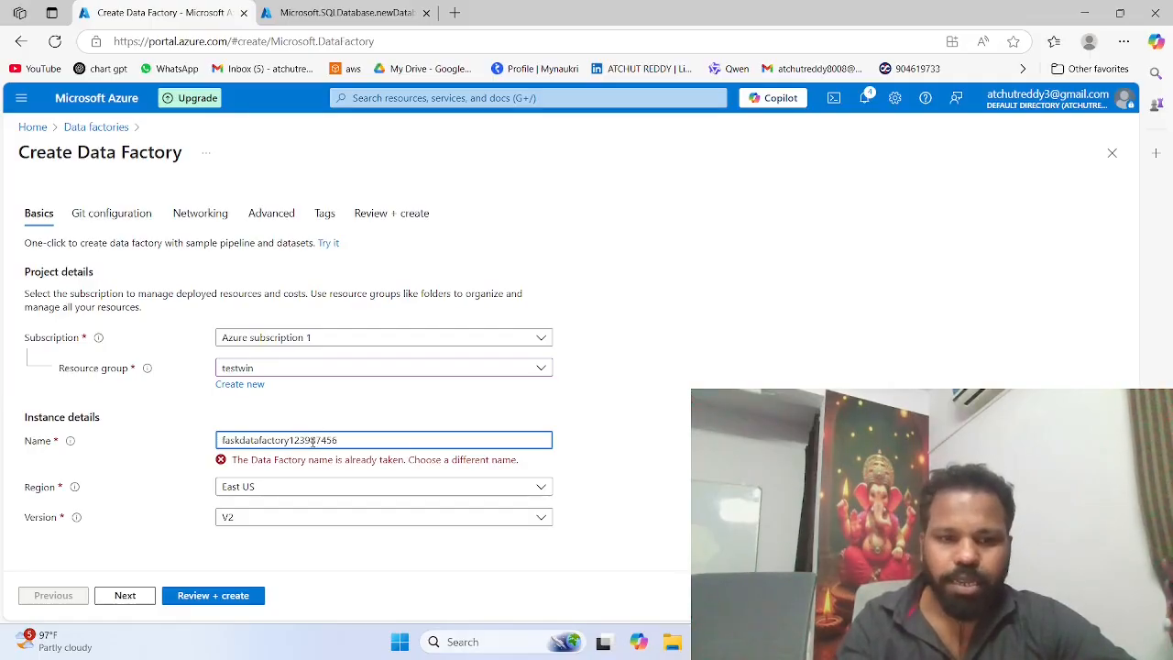
text(987)
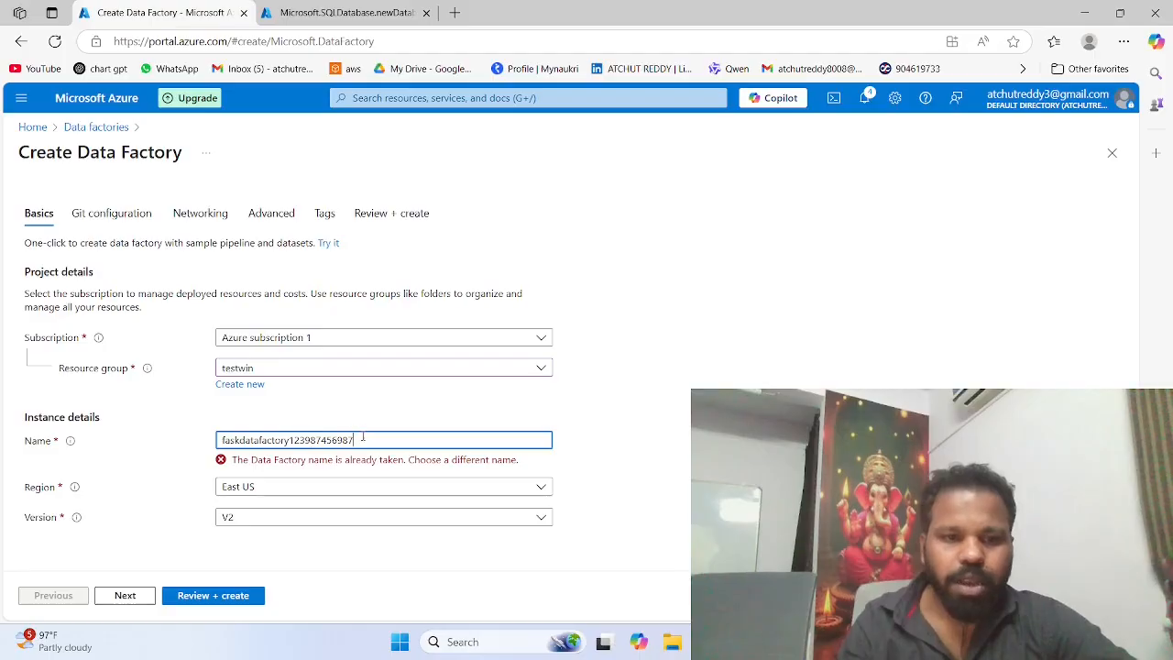
Step: Replace the data factory's name with Fasakdatafactory
drag(353, 439, 224, 440)
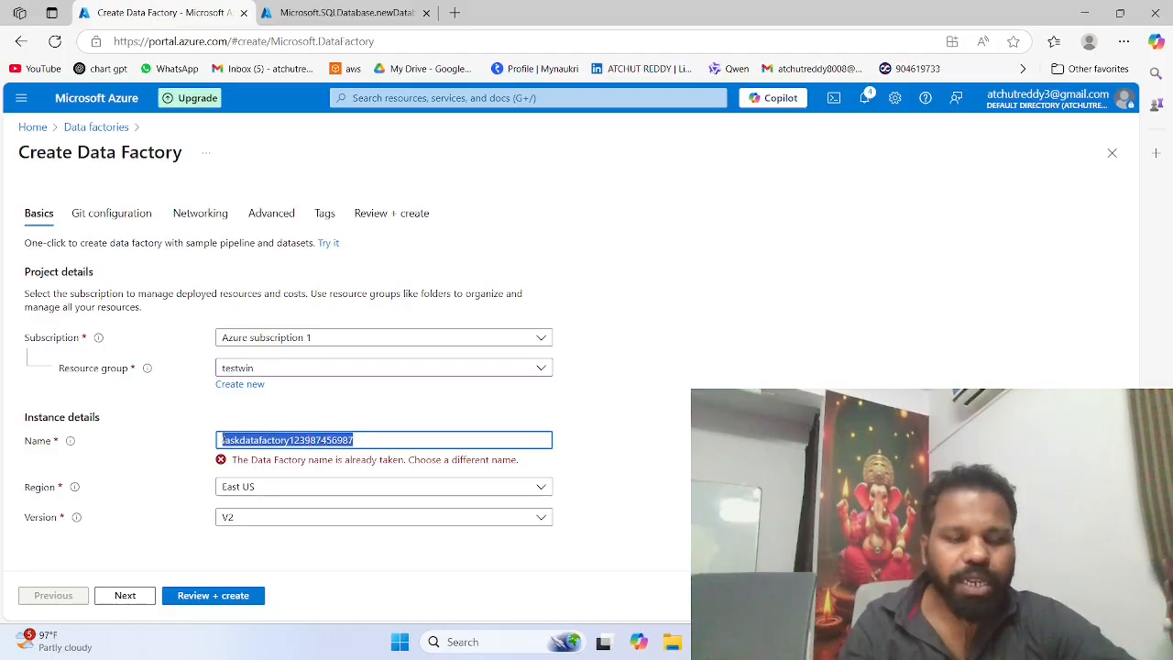
key(BackSpace)
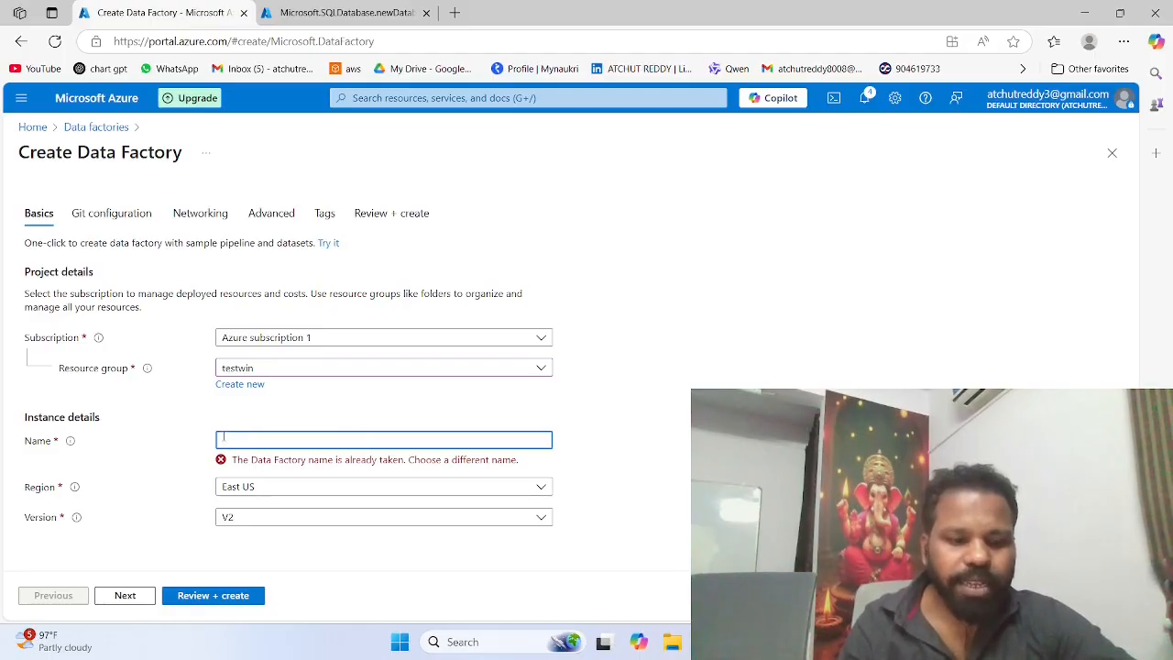
text(A)
key(BackSpace)
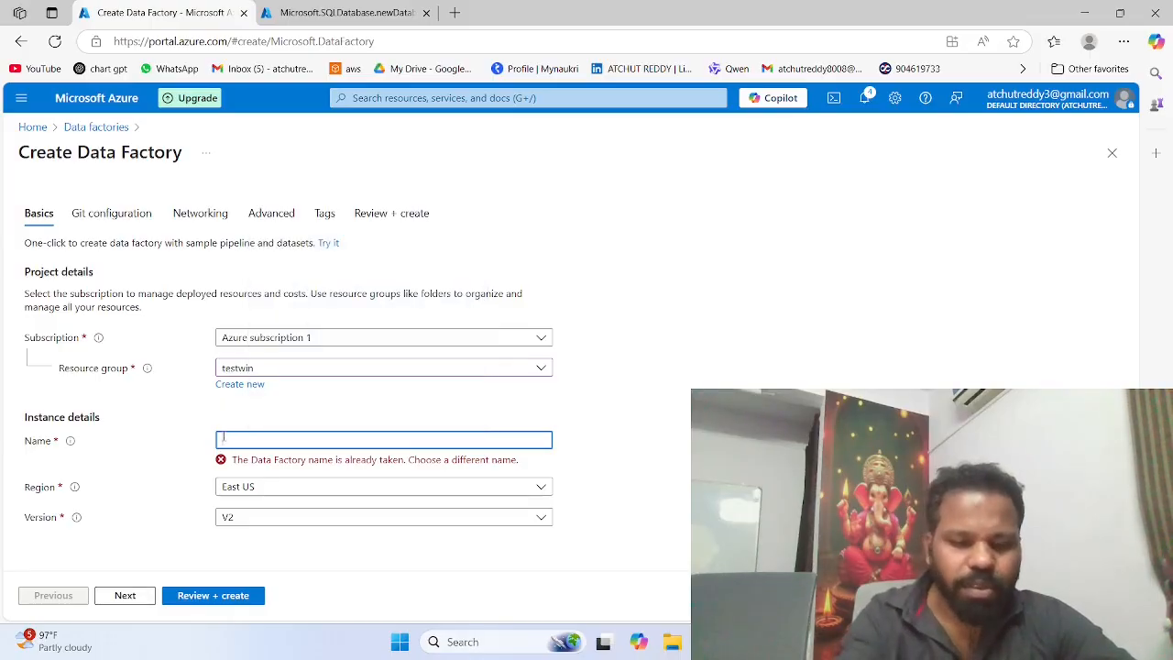
text(Fasa)
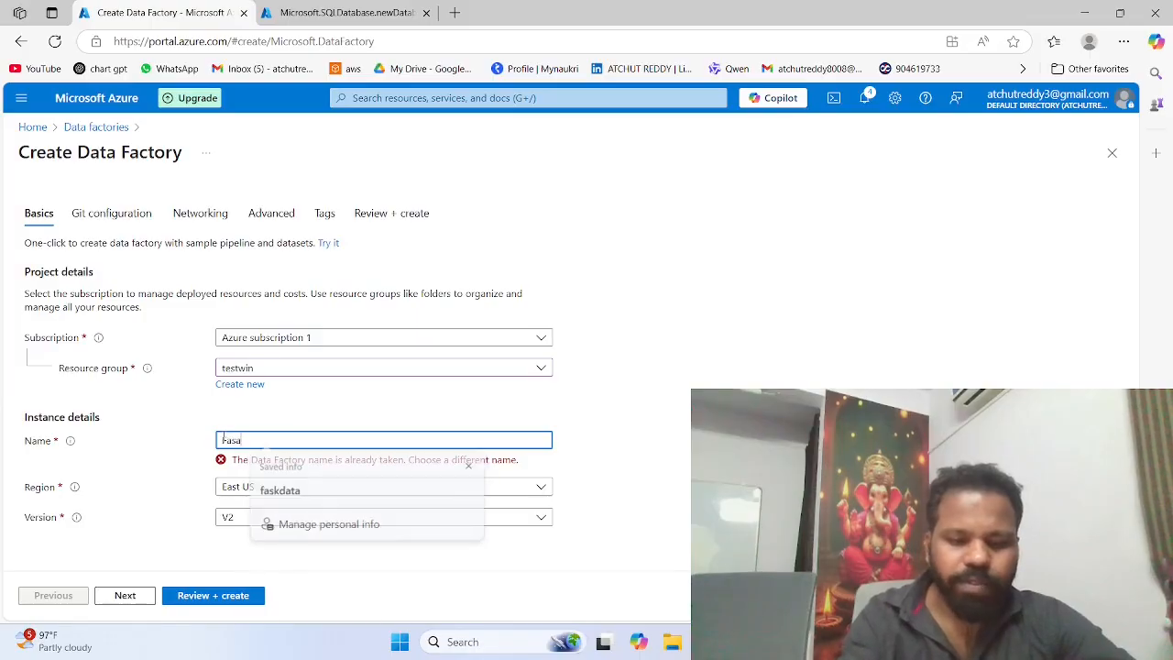
text(kd)
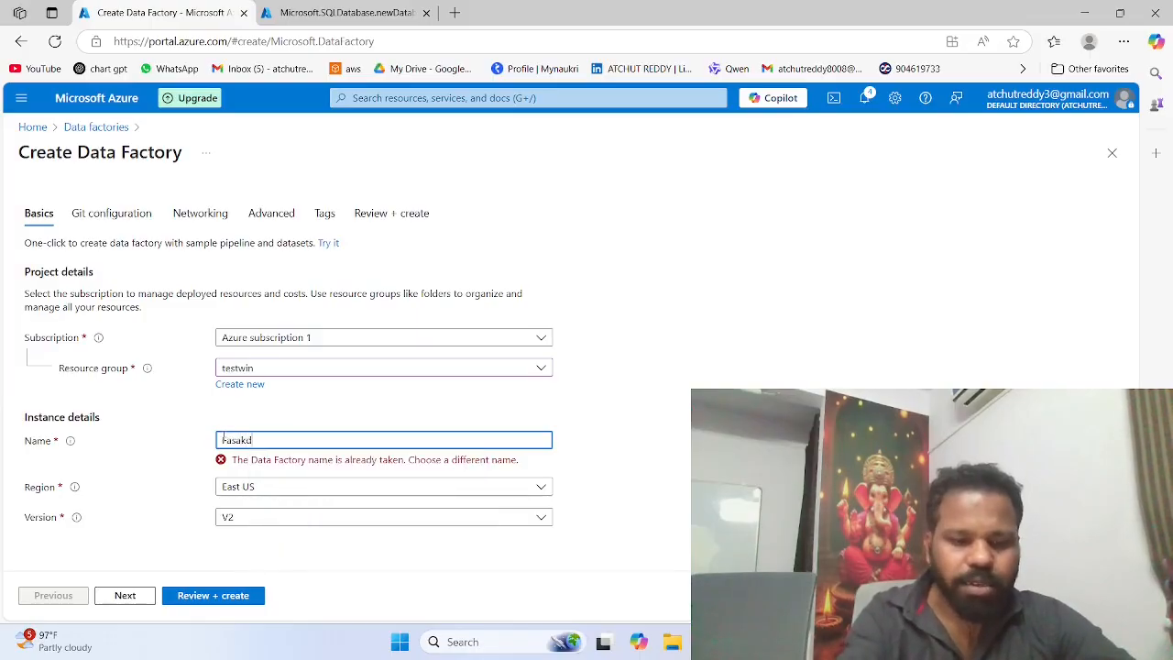
text(atafact)
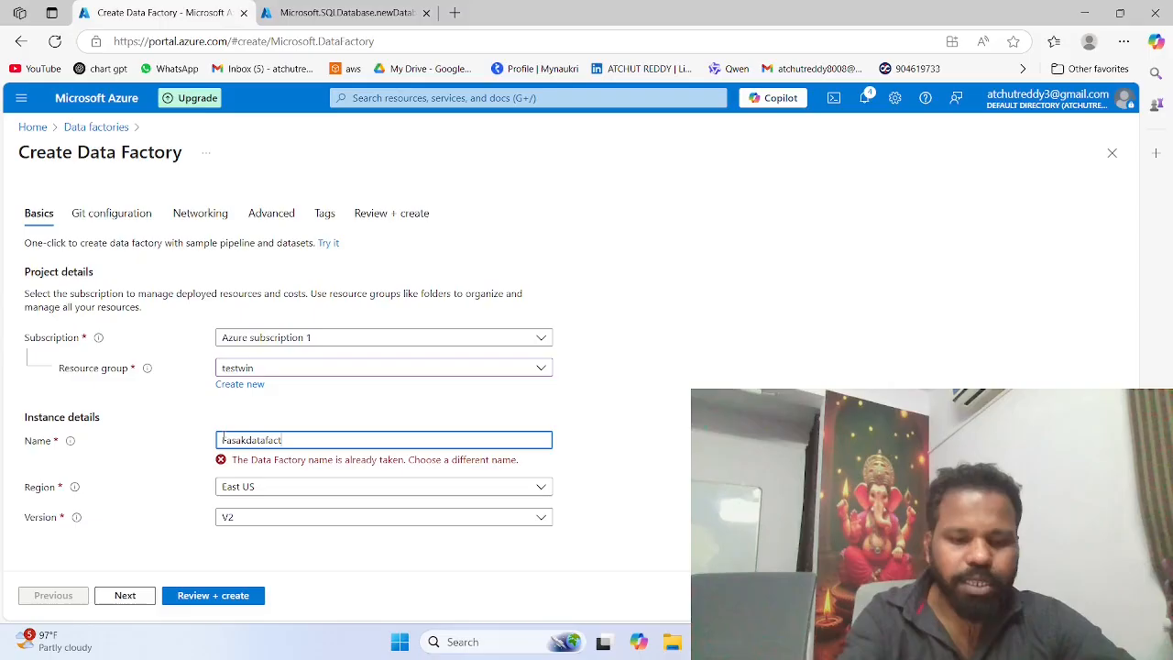
text(o)
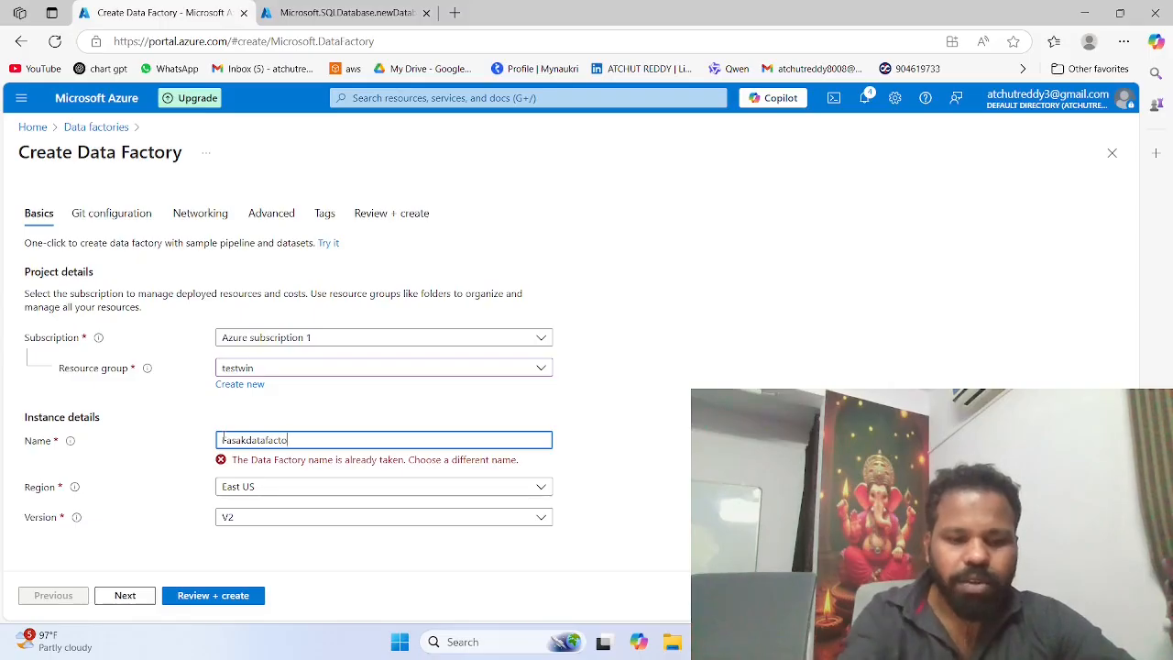
text(ry)
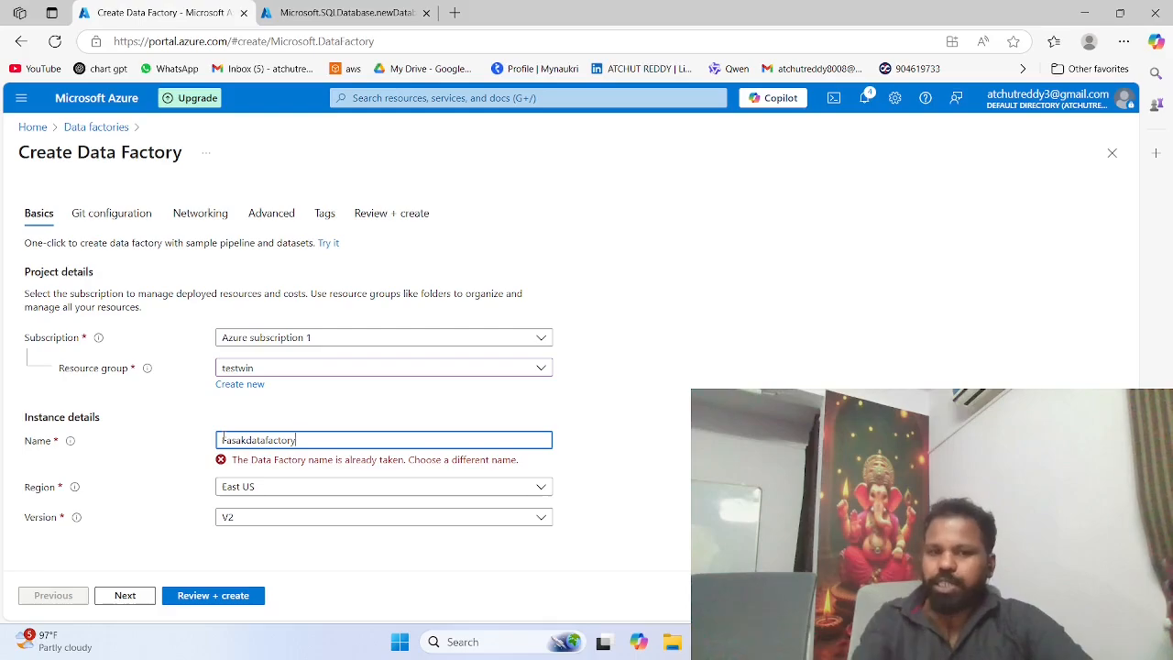
Step: Set the data factory's region to West US
click(249, 490)
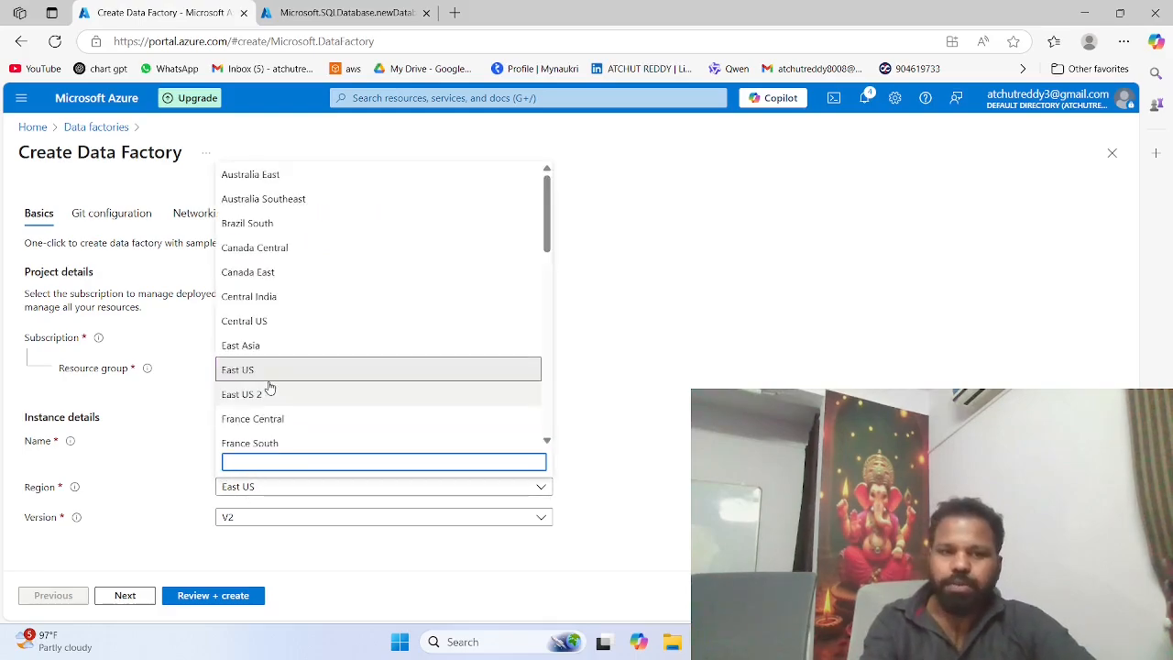
scroll(269, 386, down, 5)
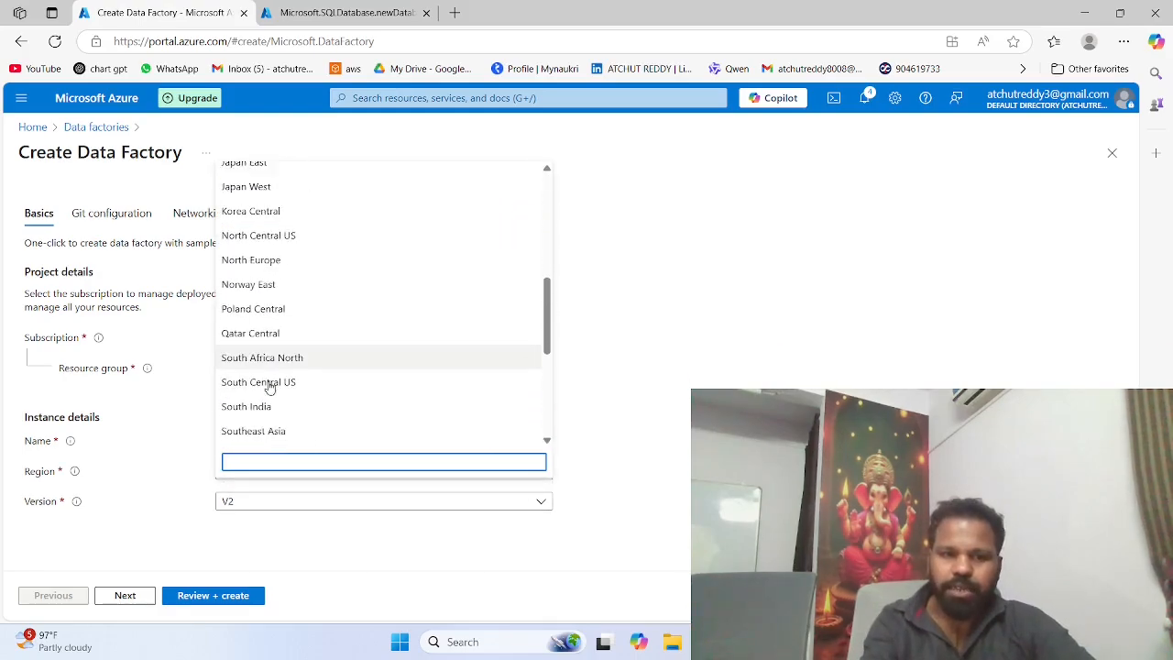
scroll(270, 386, down, 5)
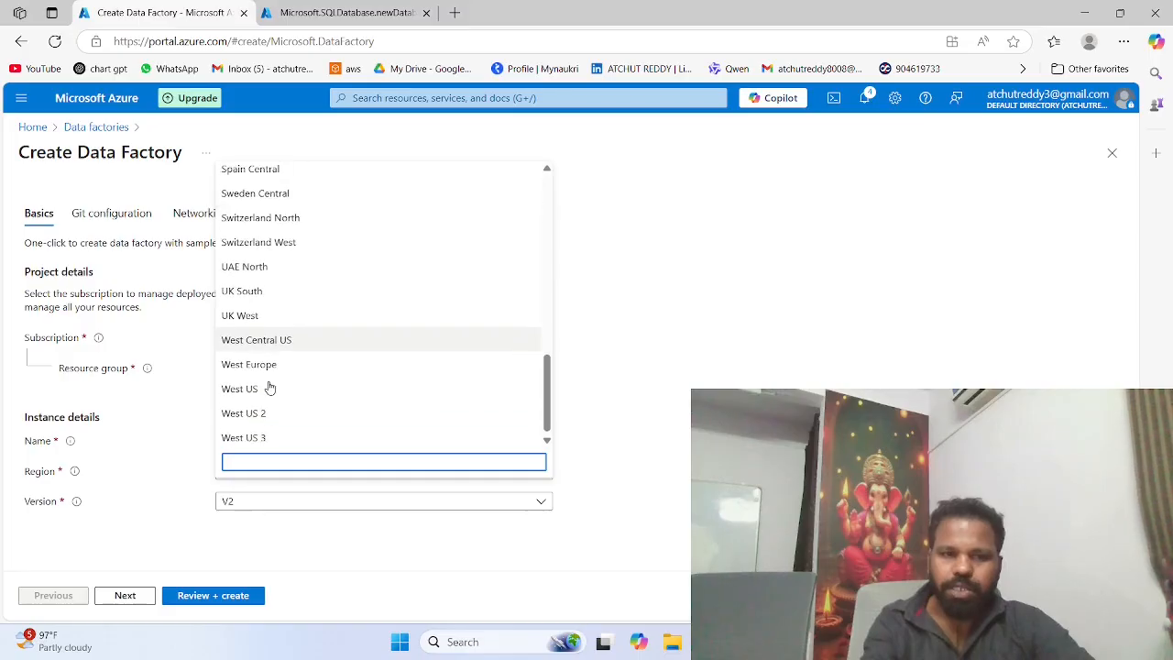
click(270, 387)
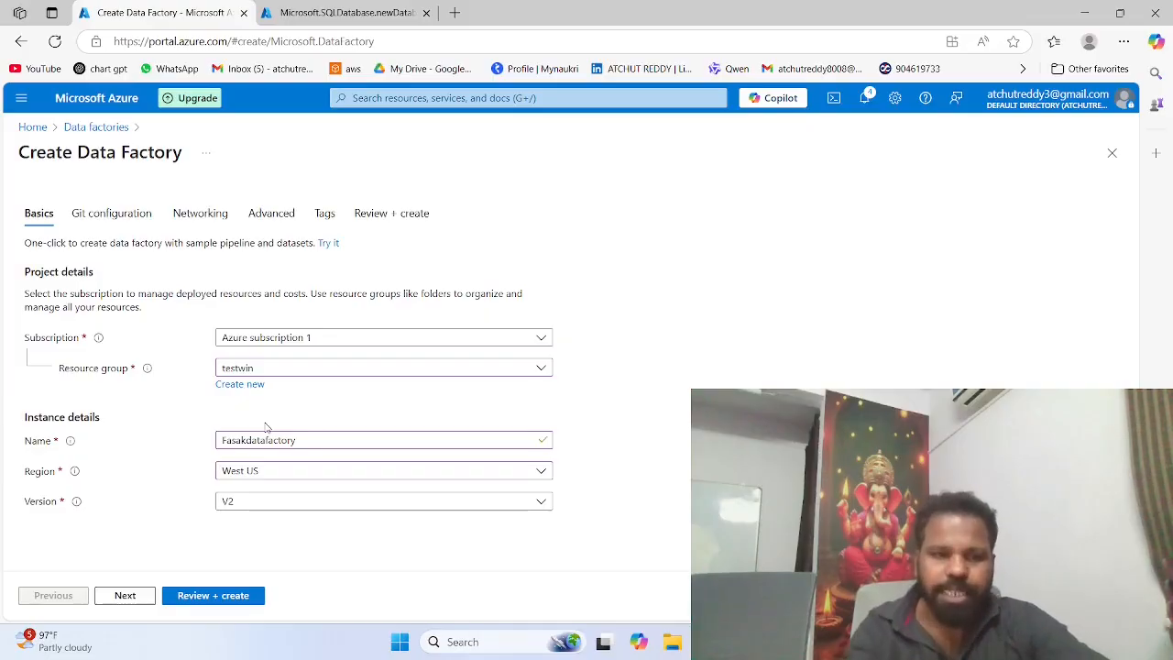
Step: Go through the Git, networking, advanced and tags settings with their defaults and create the data factory
click(116, 214)
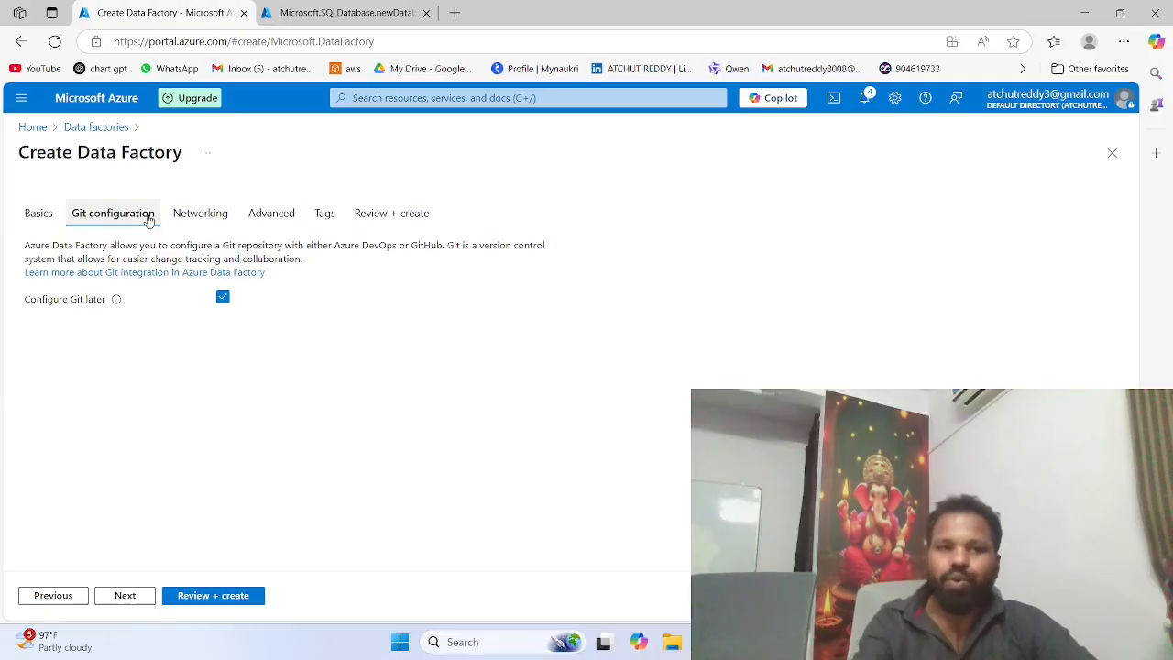
click(180, 218)
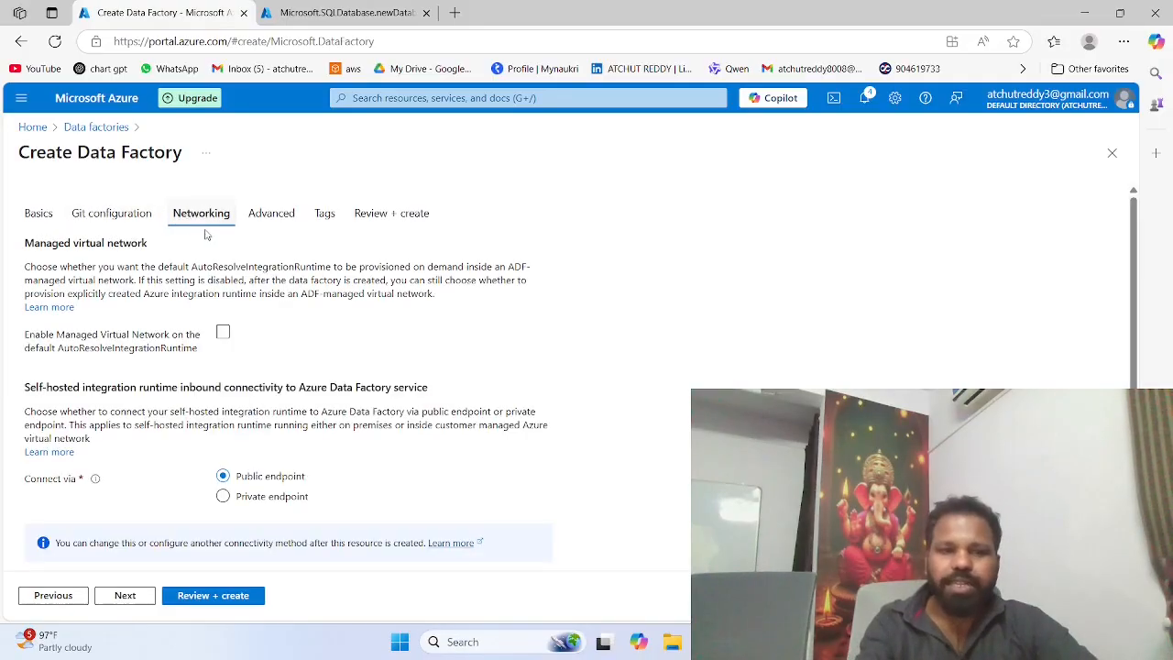
scroll(223, 330, down, 1)
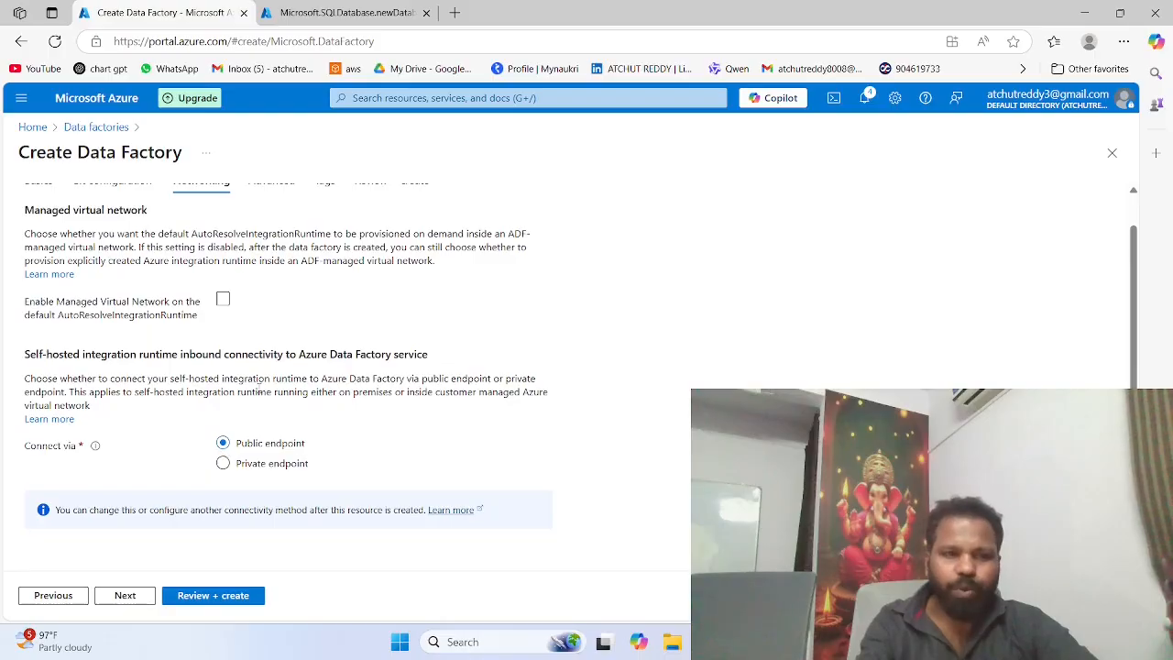
scroll(259, 387, up, 1)
click(277, 211)
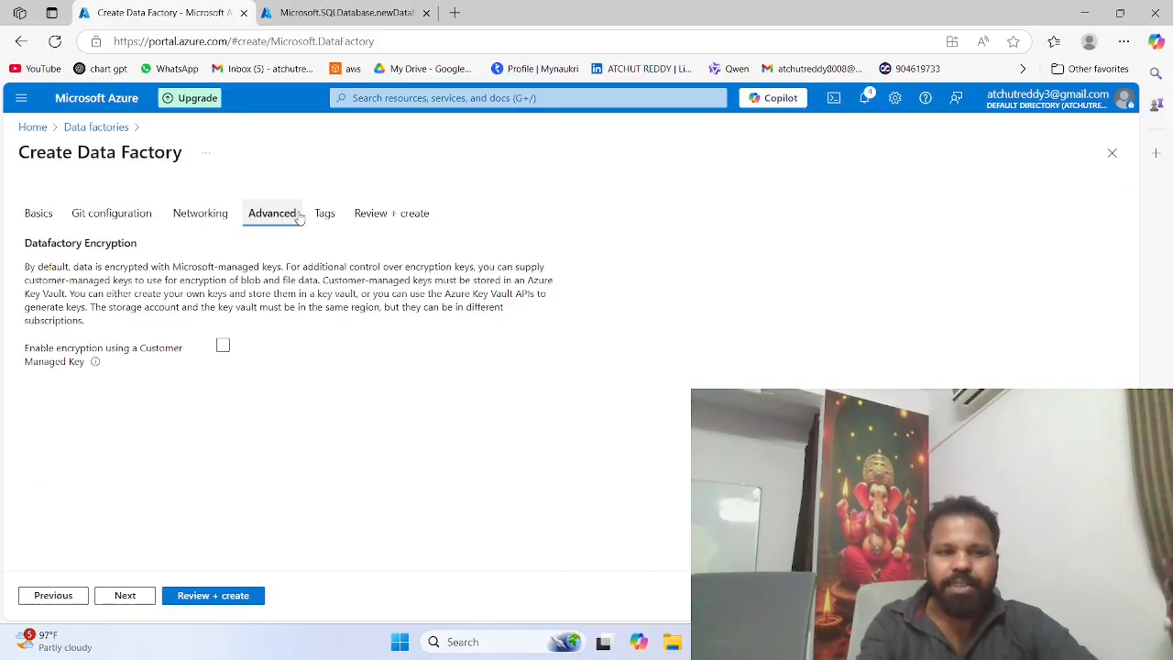
click(318, 214)
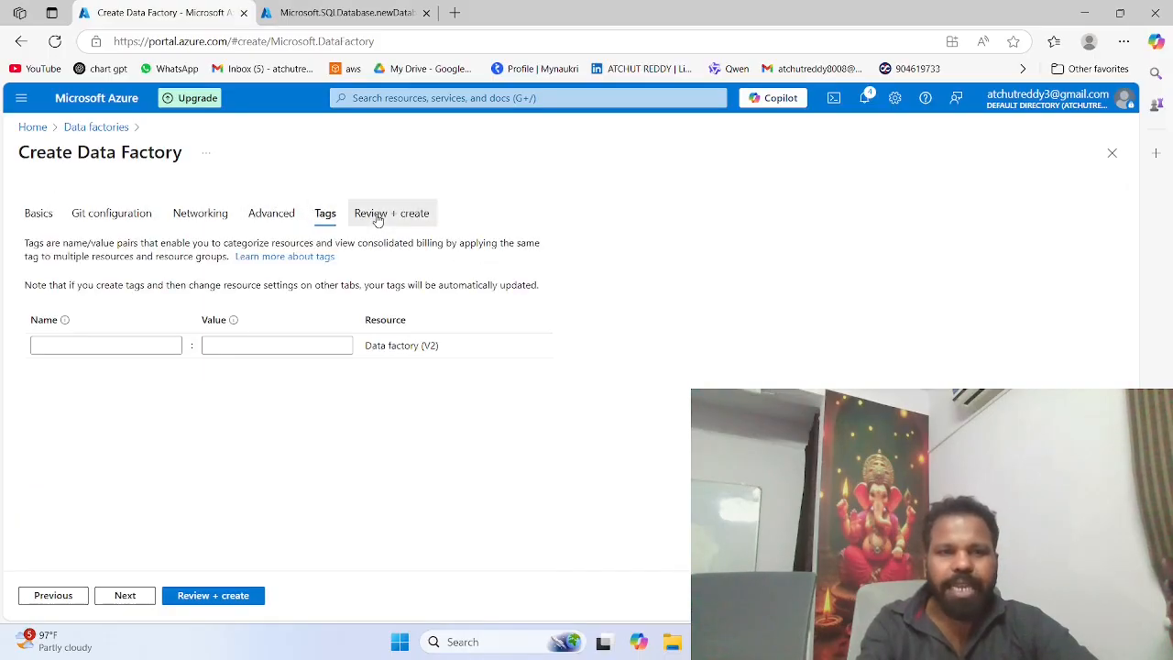
click(372, 215)
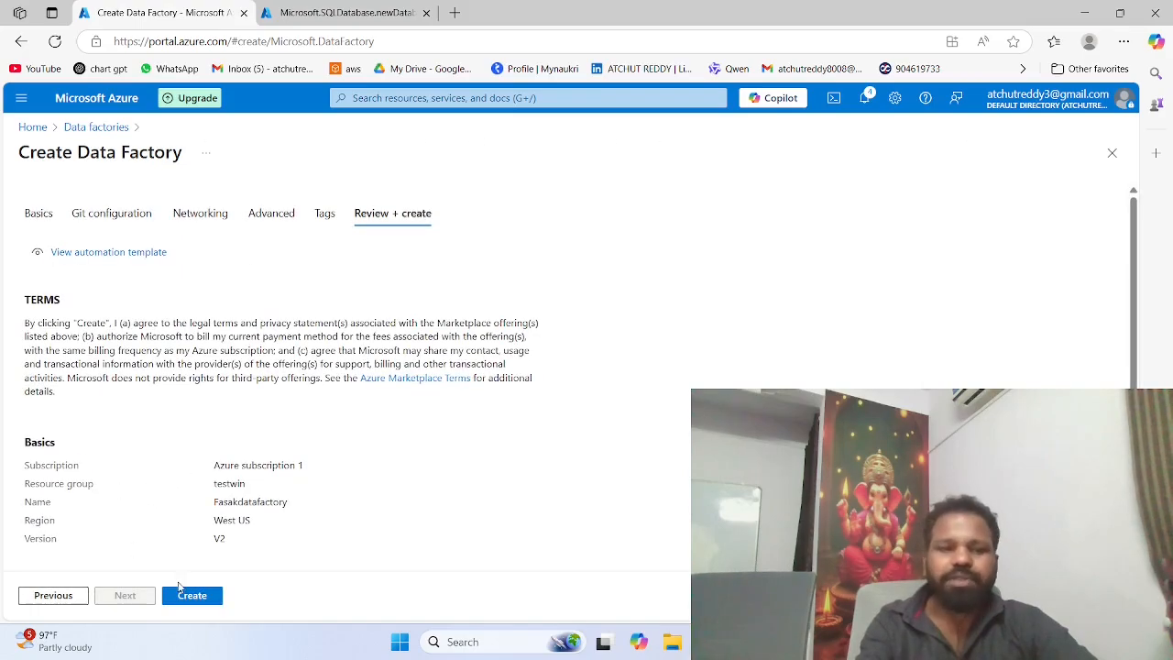
click(187, 595)
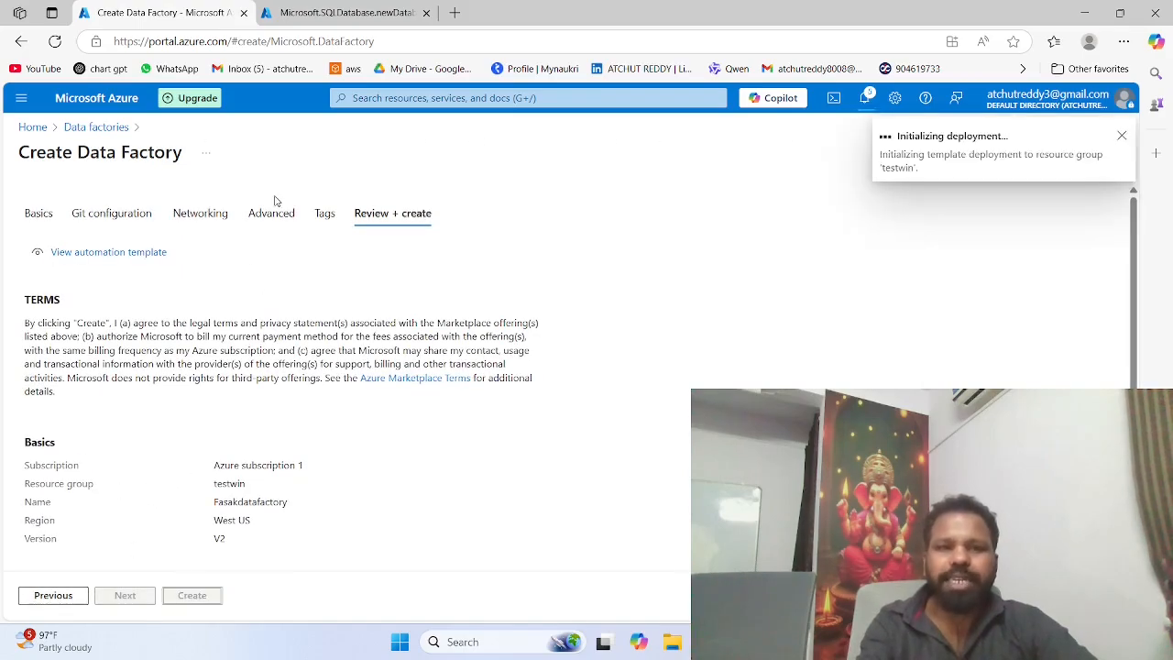
Step: Switch to the completed SQL database deployment and open the query editor of the faskdata database
click(311, 9)
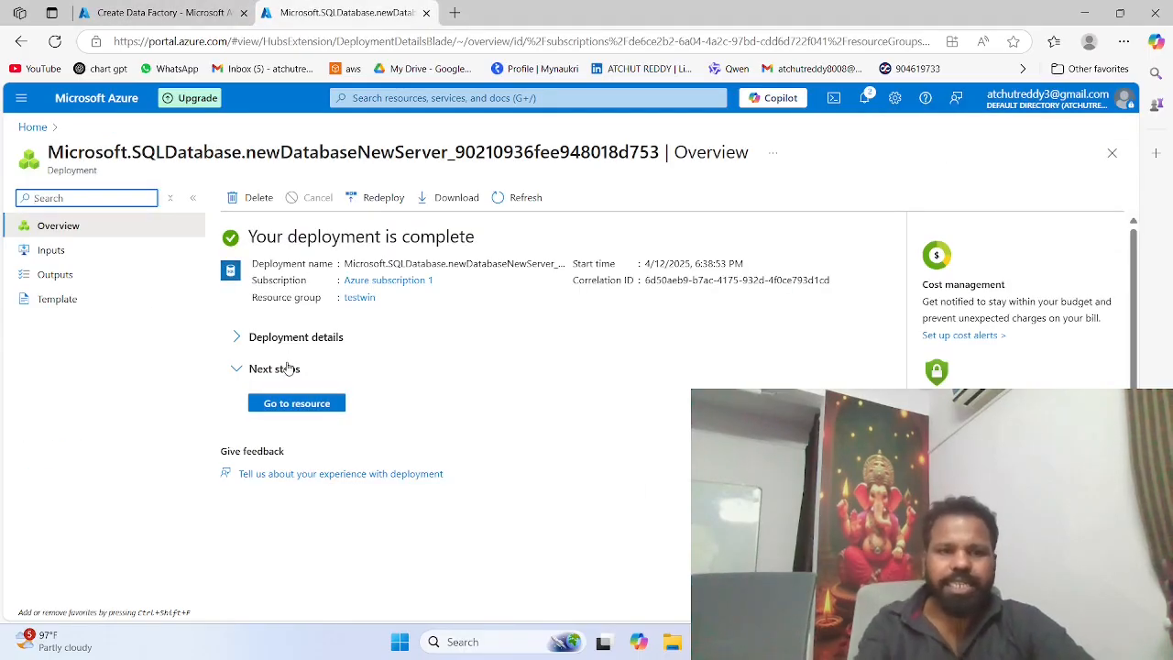
click(286, 408)
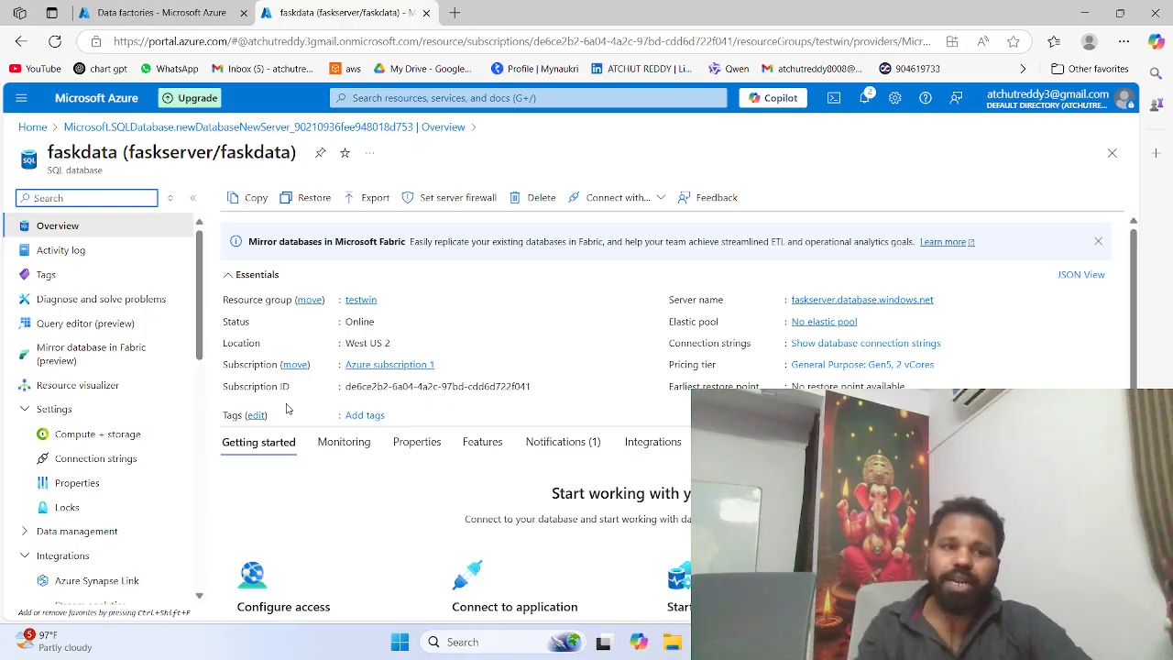
click(99, 327)
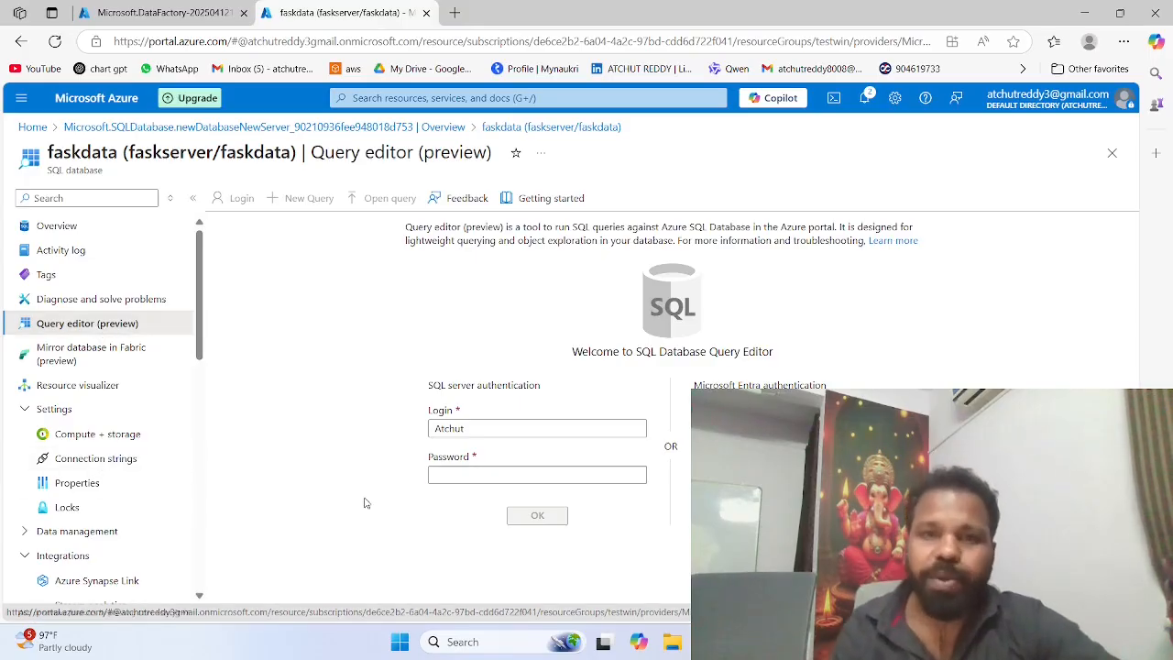
Step: Sign in to the query editor with SQL server authentication by entering the login's password
click(443, 483)
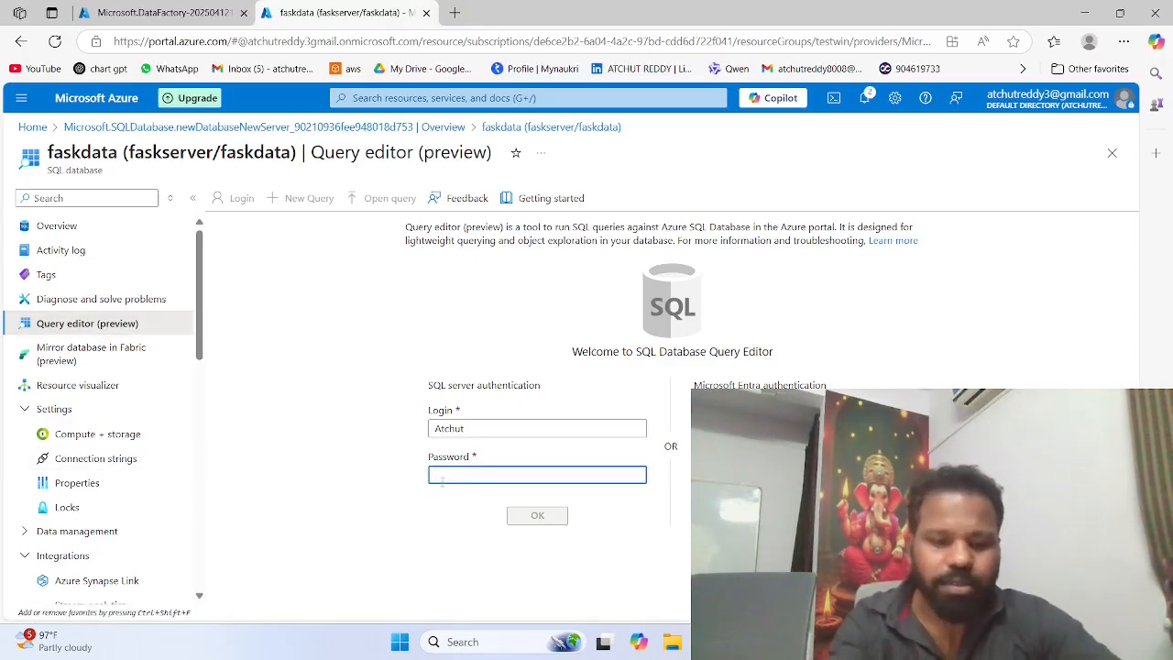
text(••••)
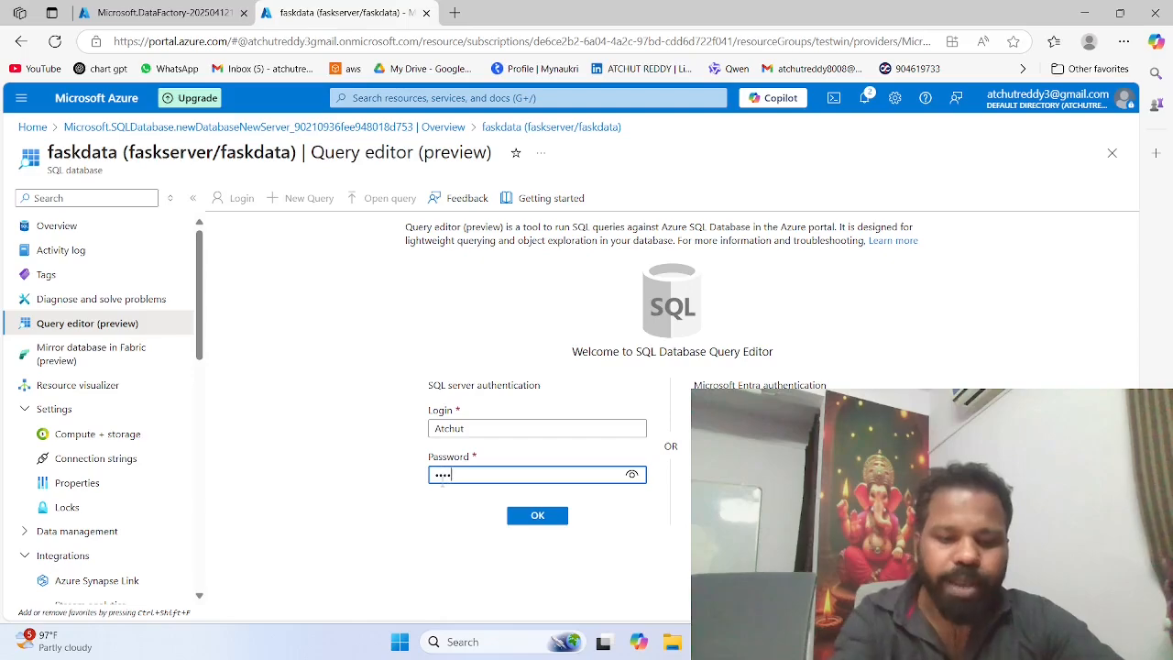
text(••)
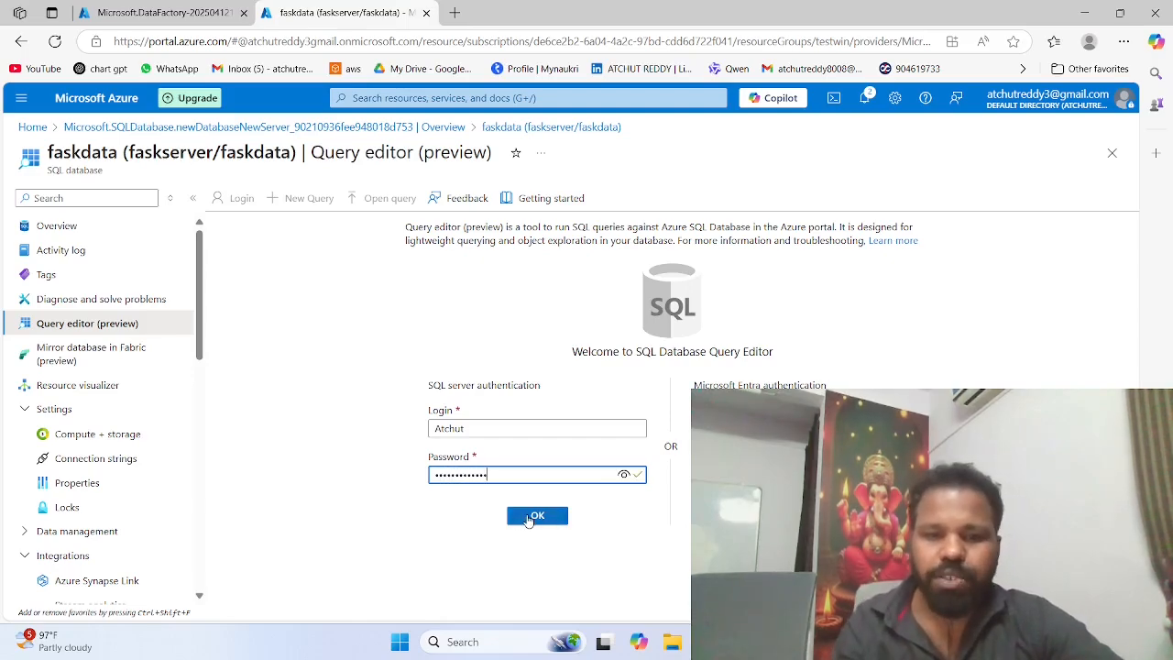
click(532, 517)
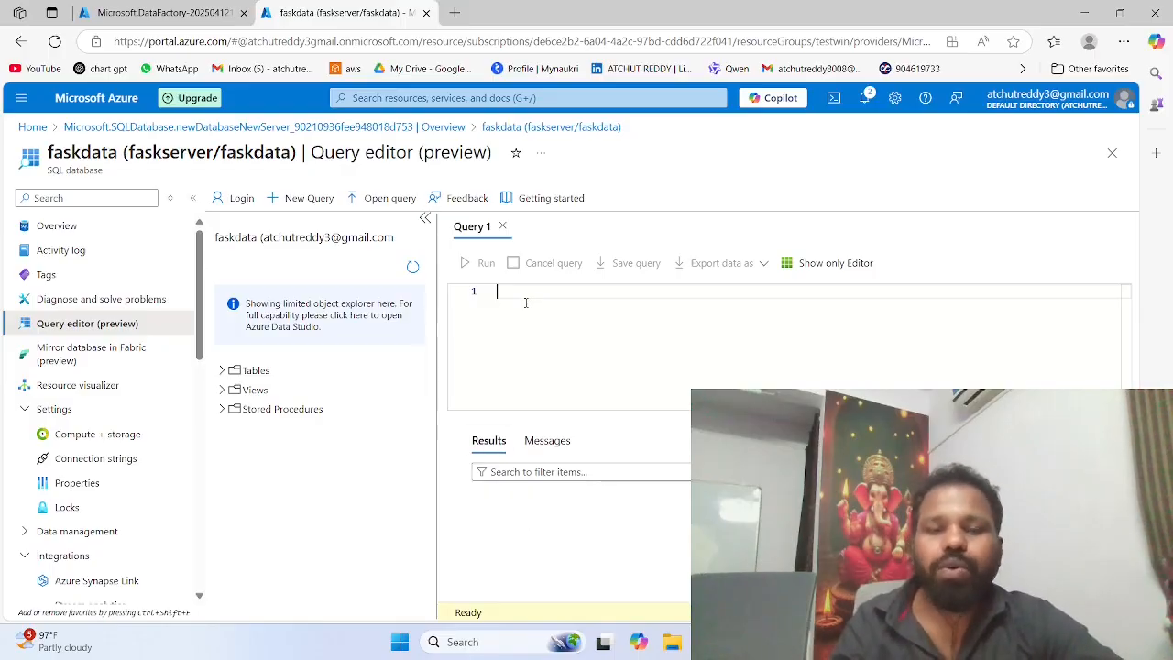
Step: Begin a create table statement for a table named emp in Query 1
text(rtea)
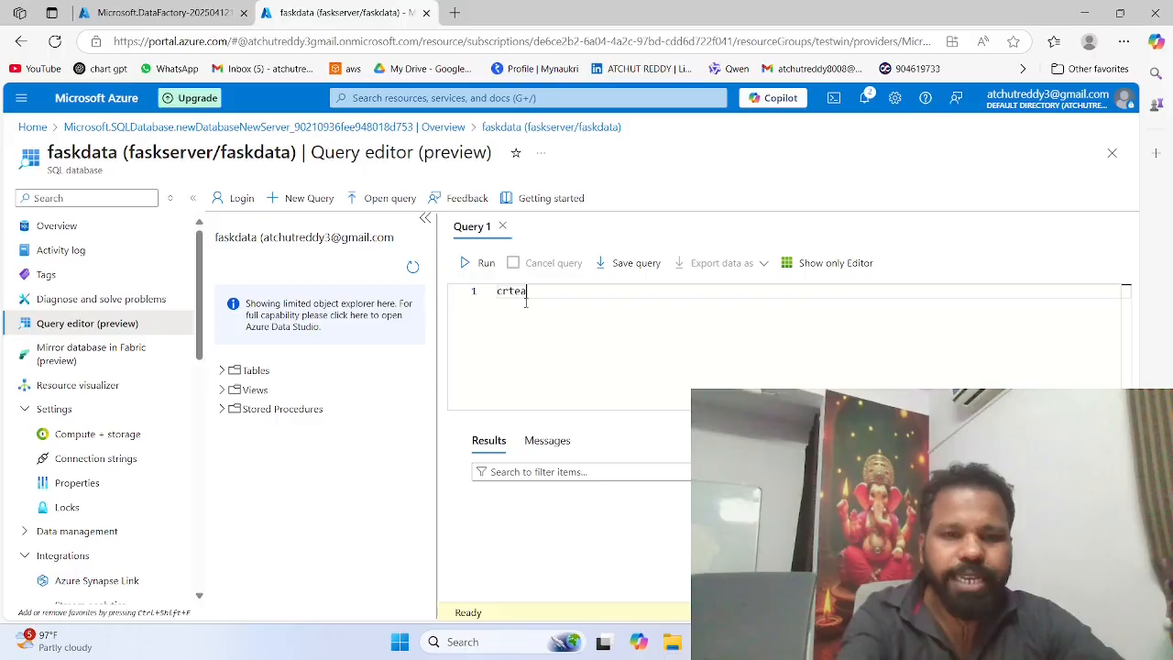
key(BackSpace)
key(BackSpace)
key(BackSpace)
text(e)
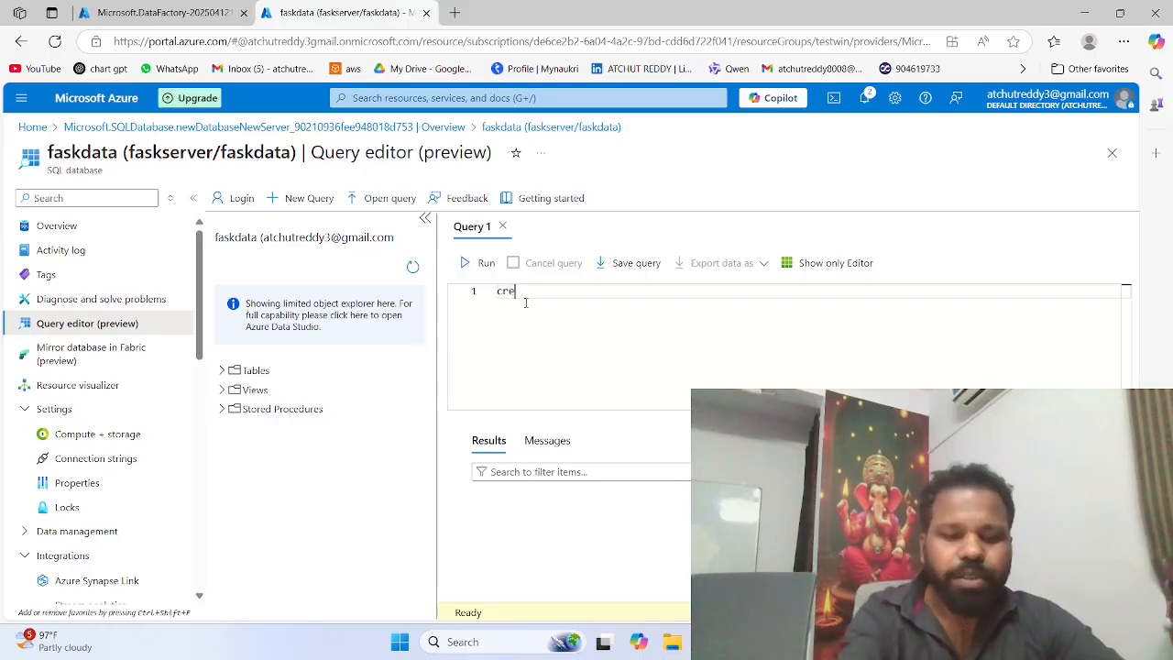
text(ate tab)
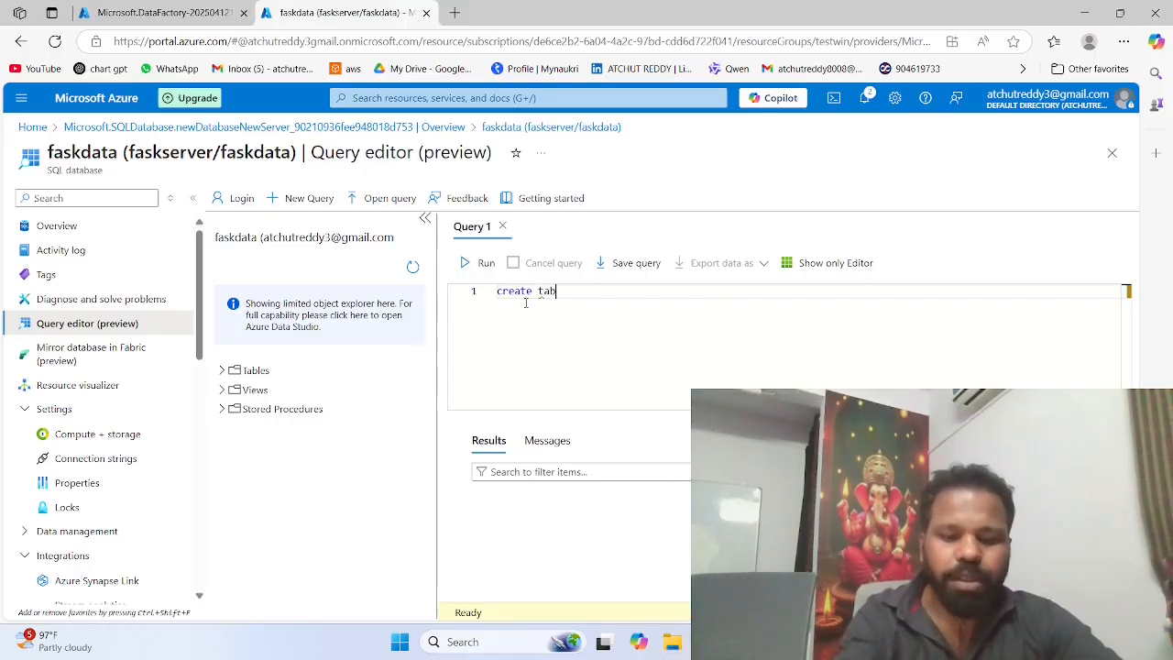
text(le e)
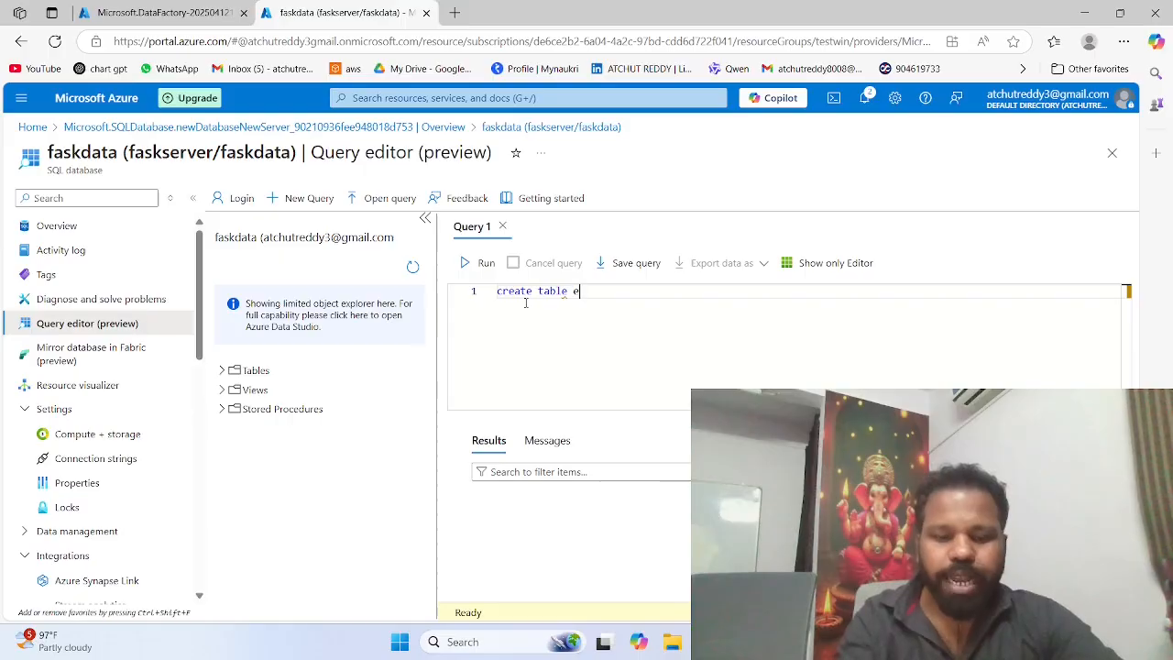
text(mp()
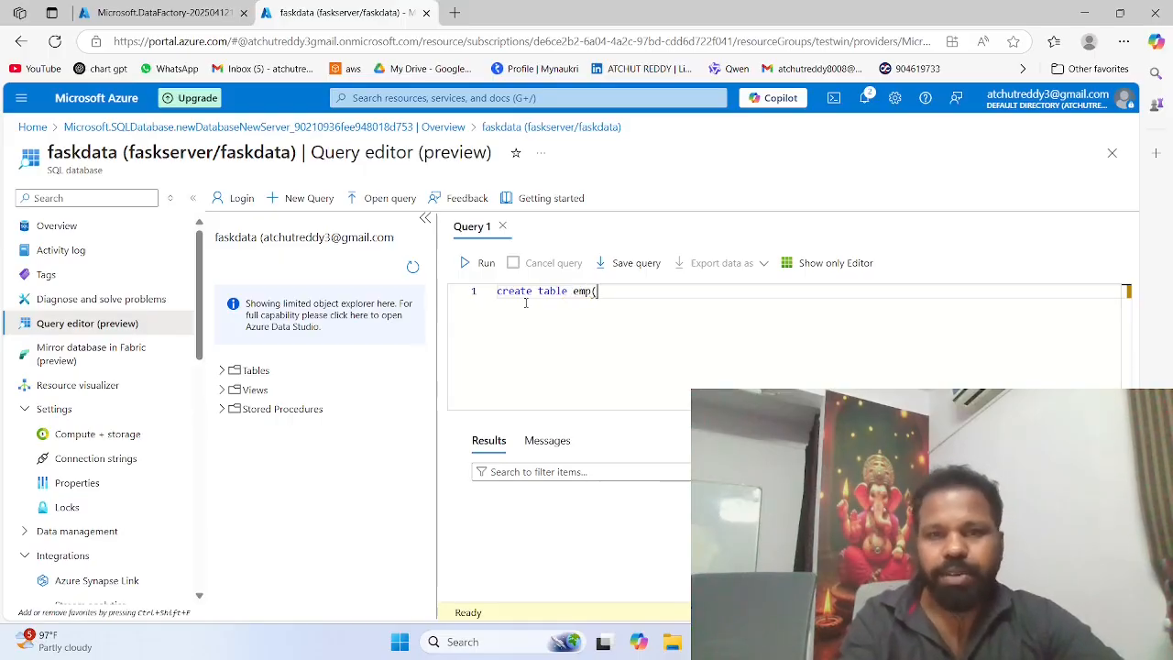
text(name)
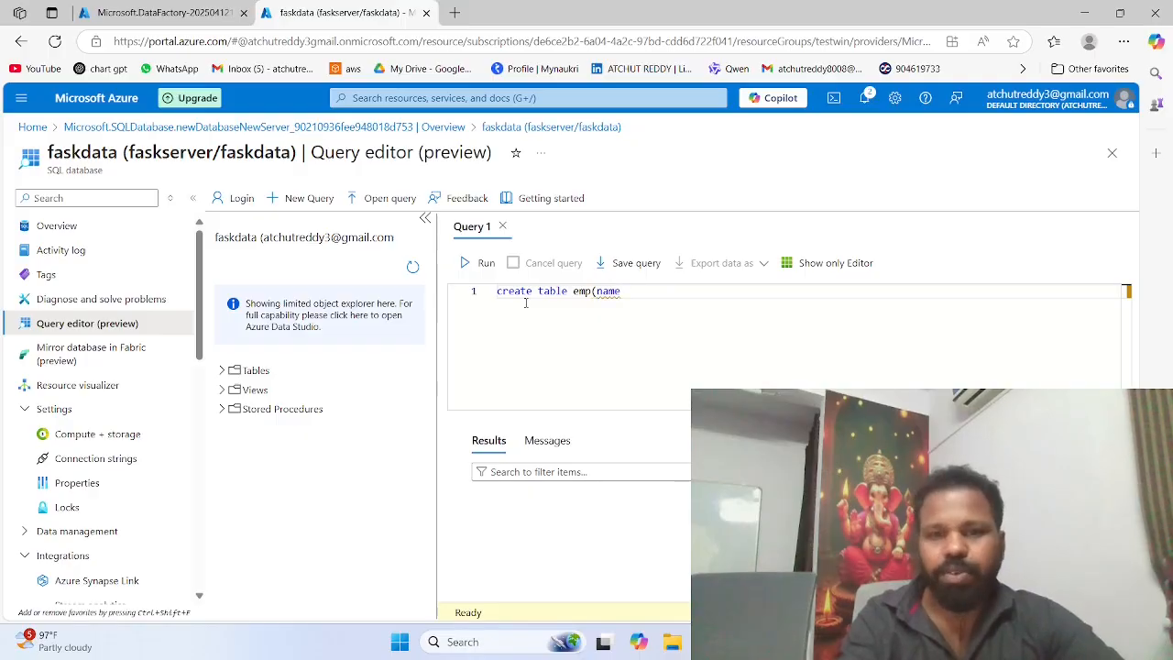
text( varcahr)
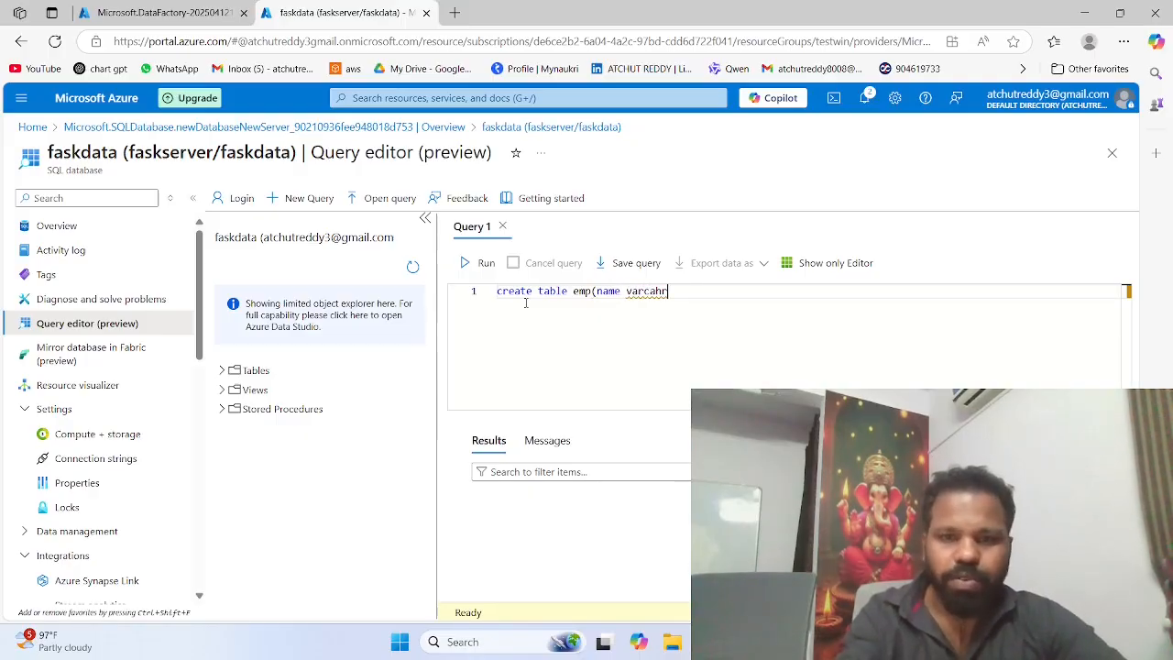
text(()
Step: Define the emp table's first column as name varchar(50) in the statement
key(BackSpace)
key(BackSpace)
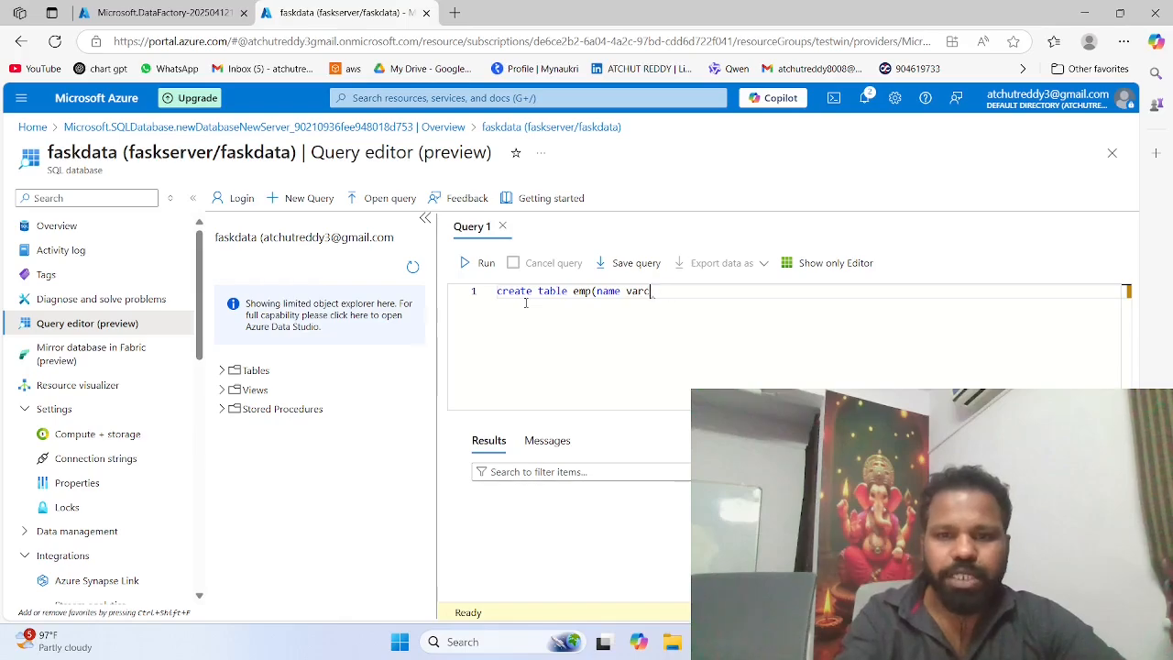
text(har()
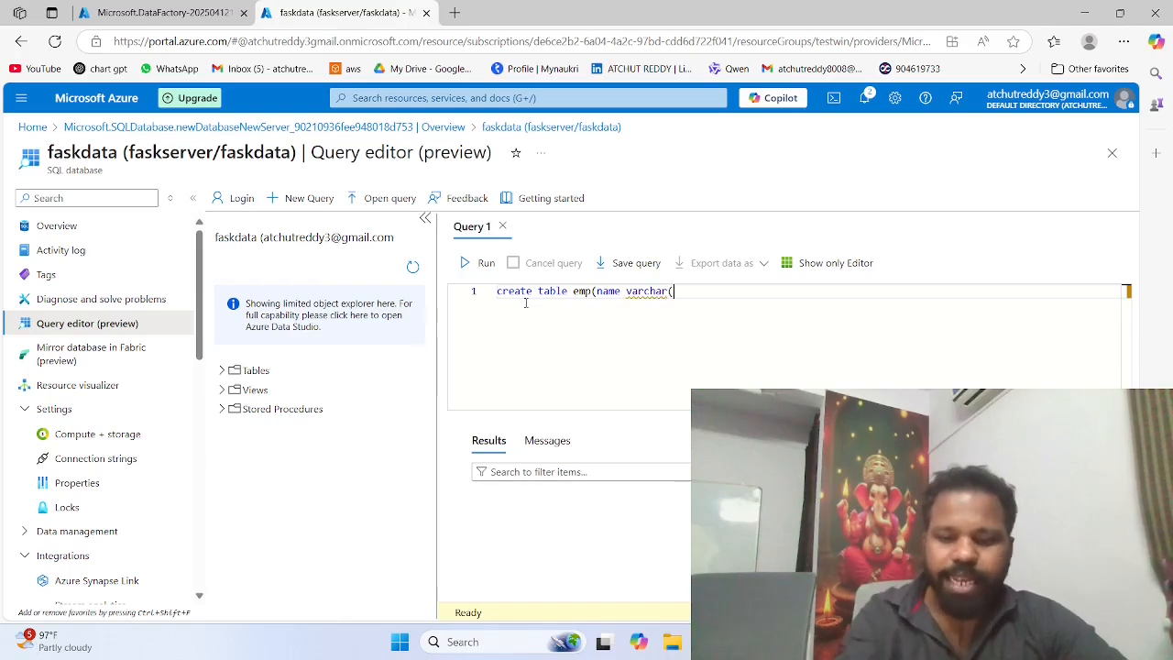
text(50))
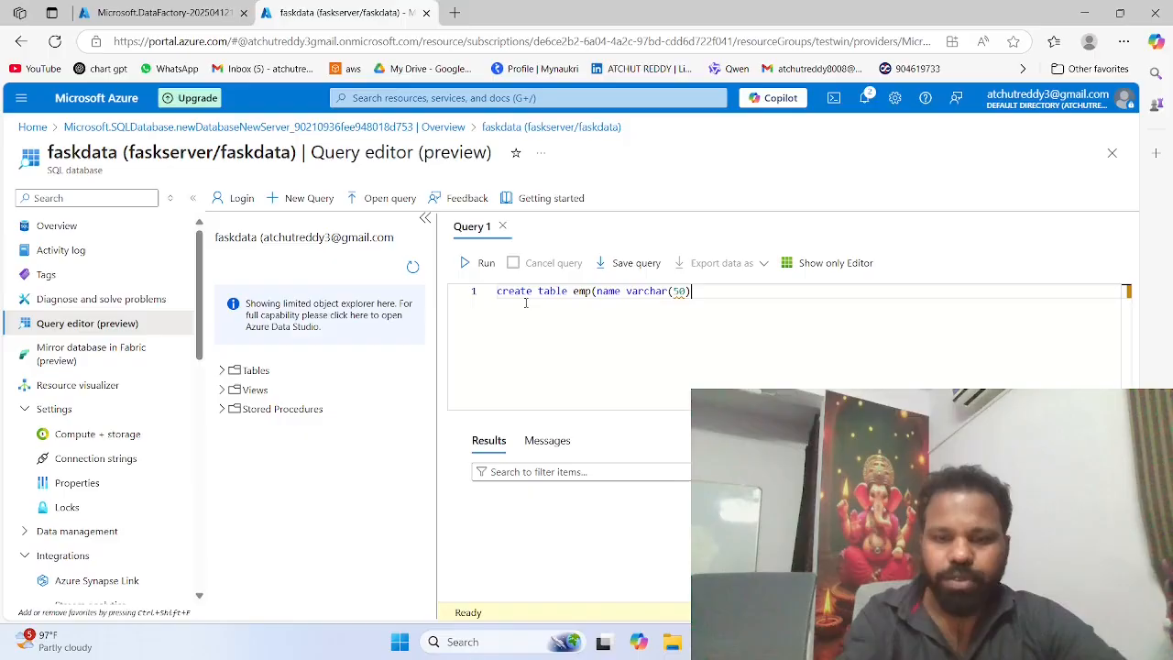
text(,)
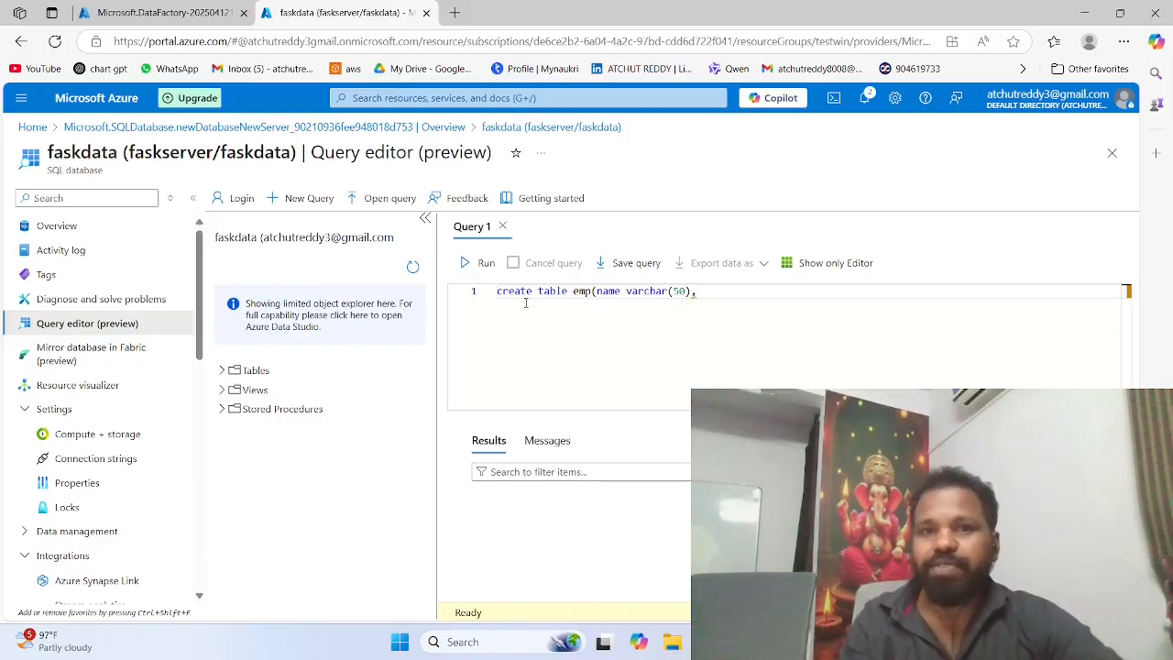
text(temp)
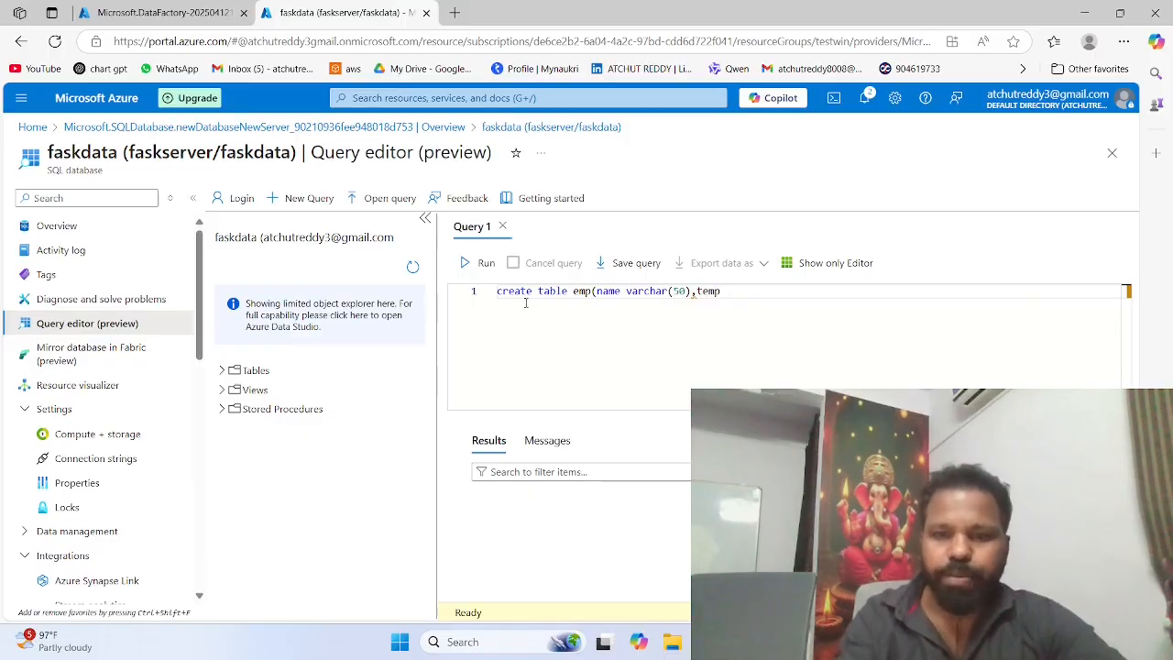
text( int)
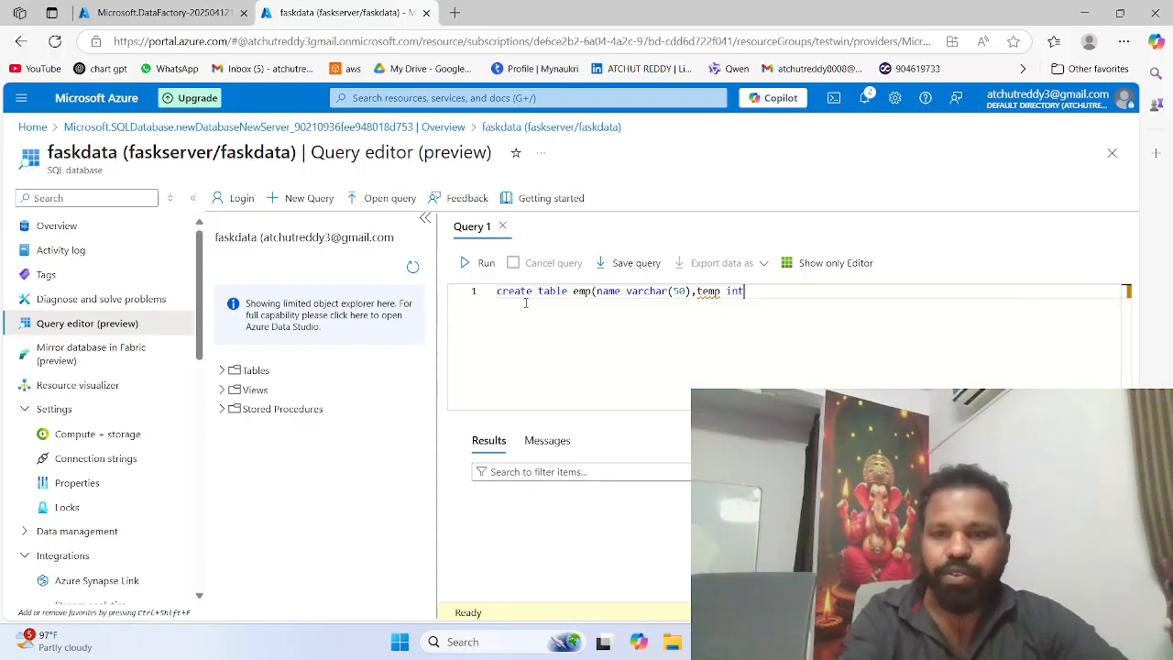
text()')
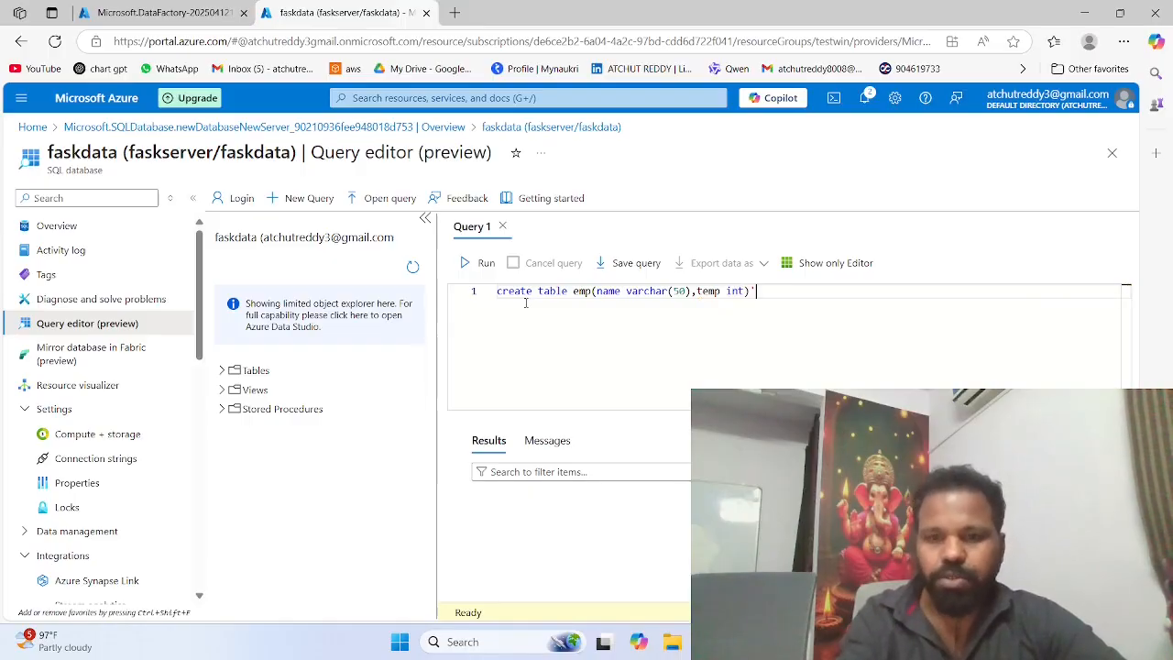
text(;)
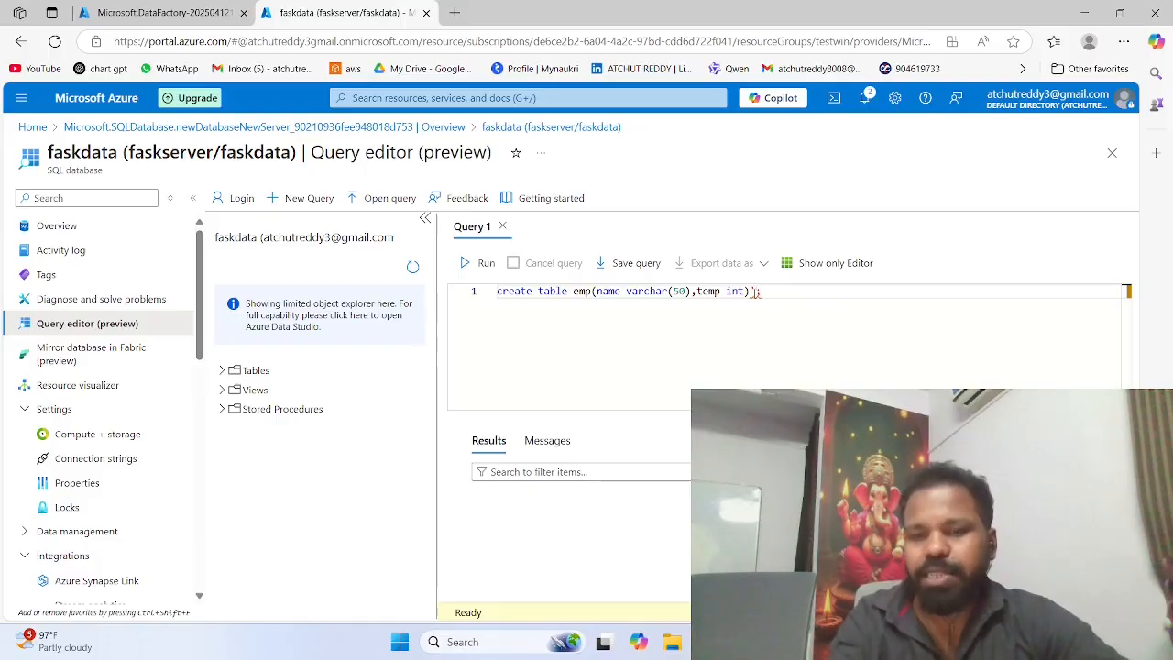
Step: Complete the statement with a temp int column, then run it and expand the database's Tables folder
click(483, 264)
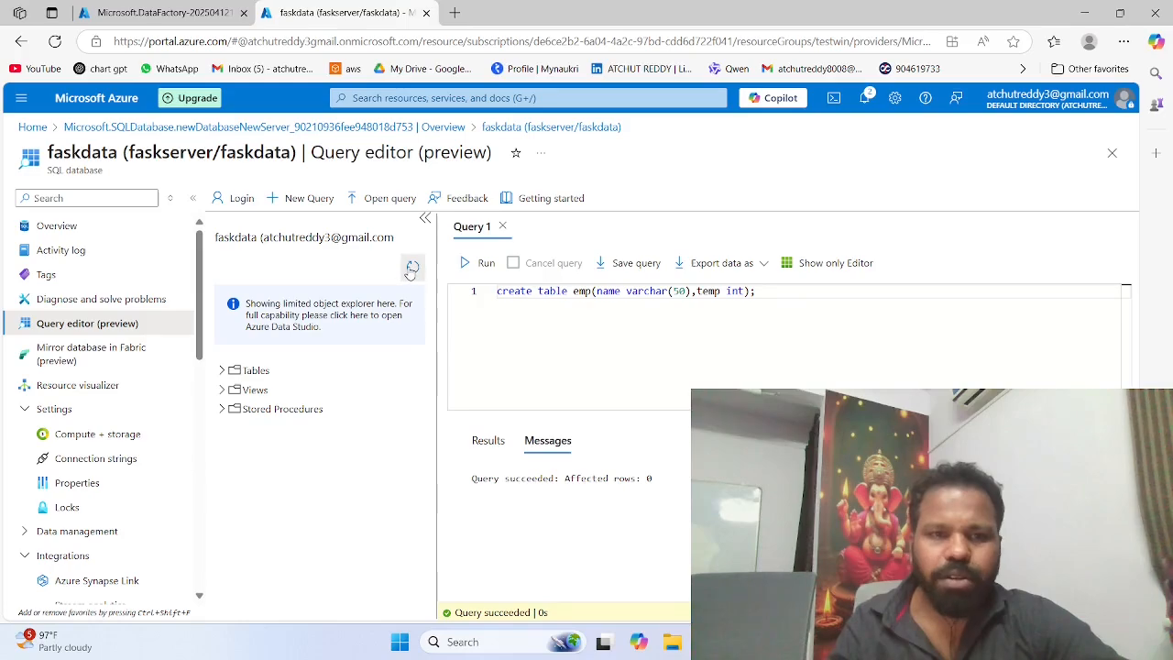
click(229, 371)
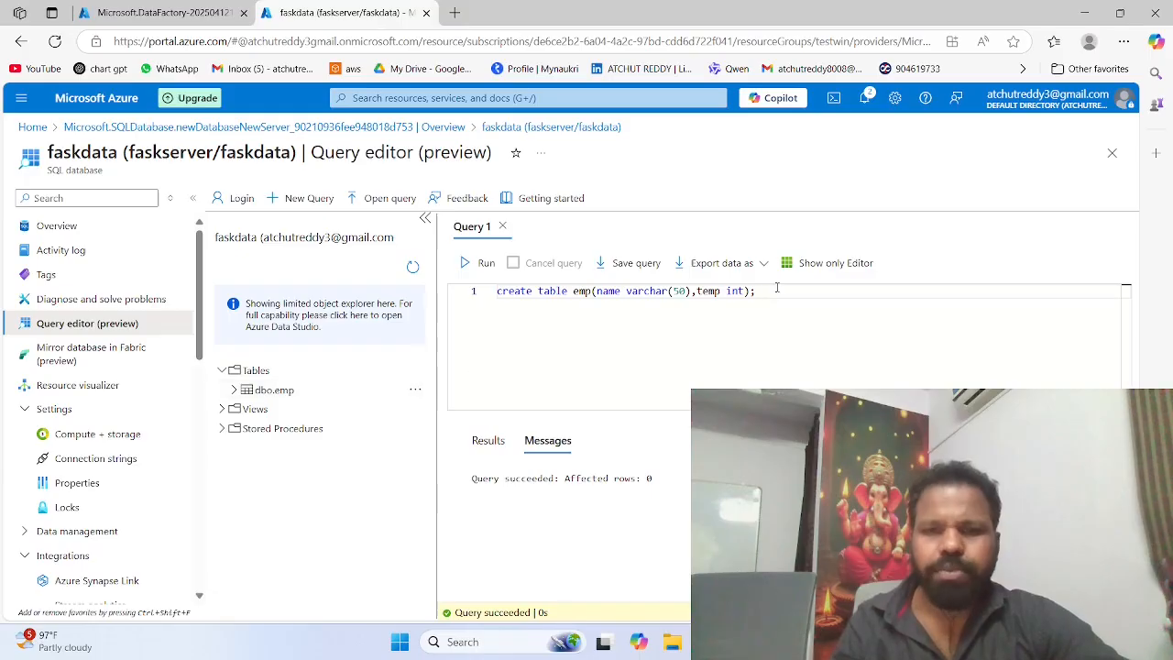
Step: Clear the create table statement from Query 1, leaving the query empty
drag(765, 292, 485, 291)
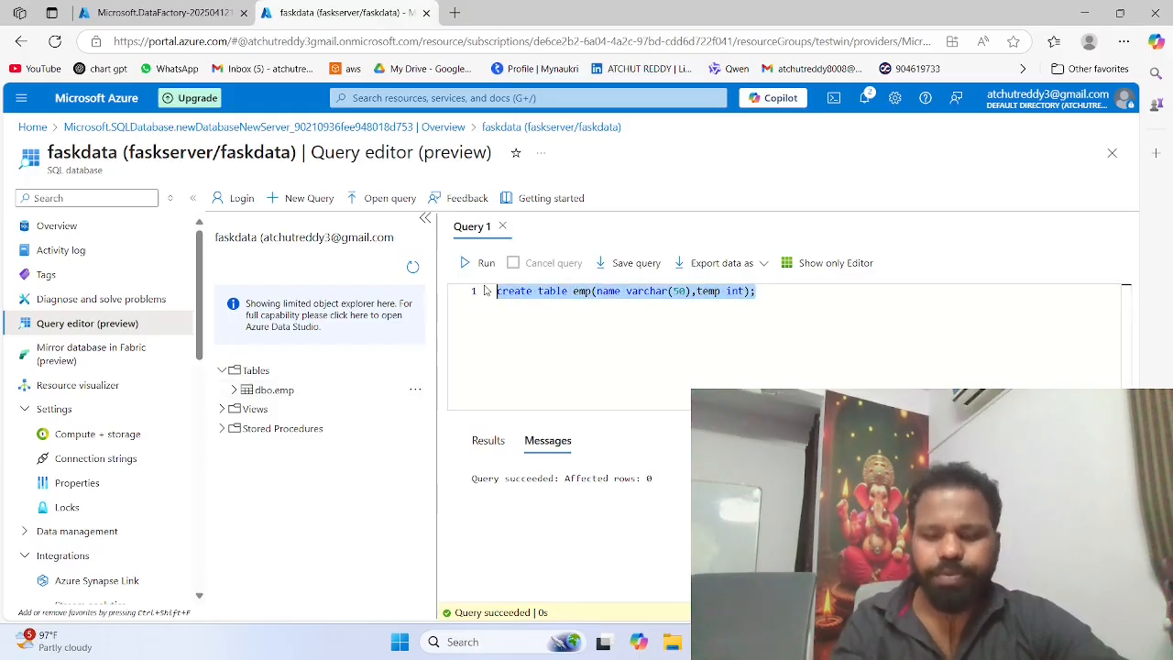
key(BackSpace)
text(i)
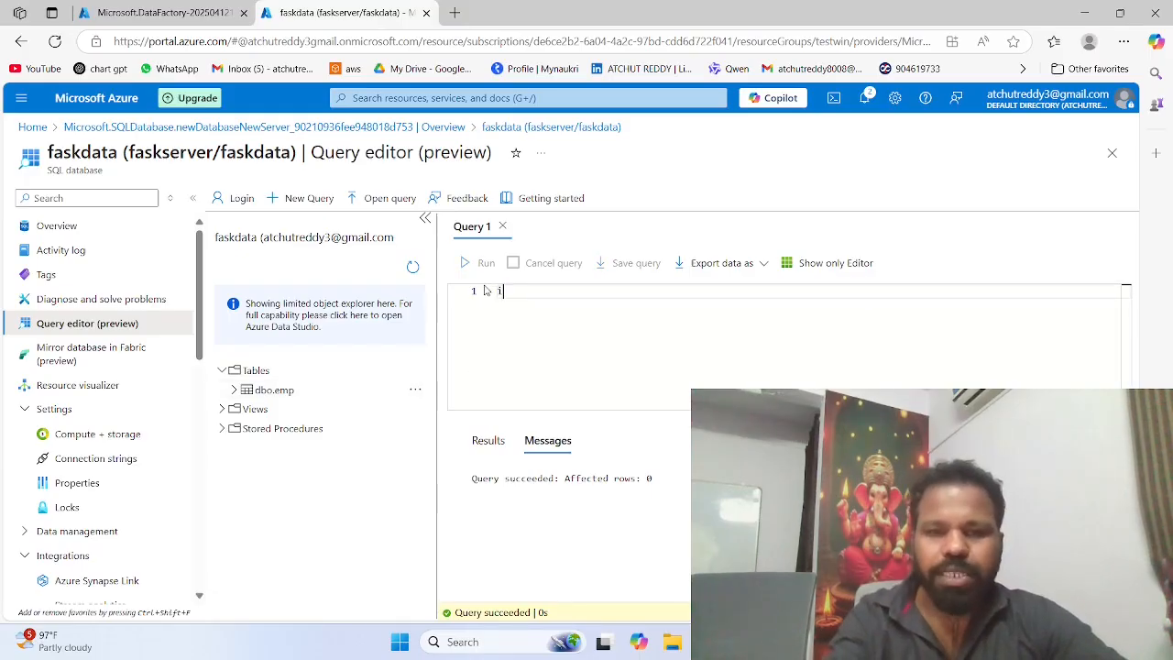
text(n)
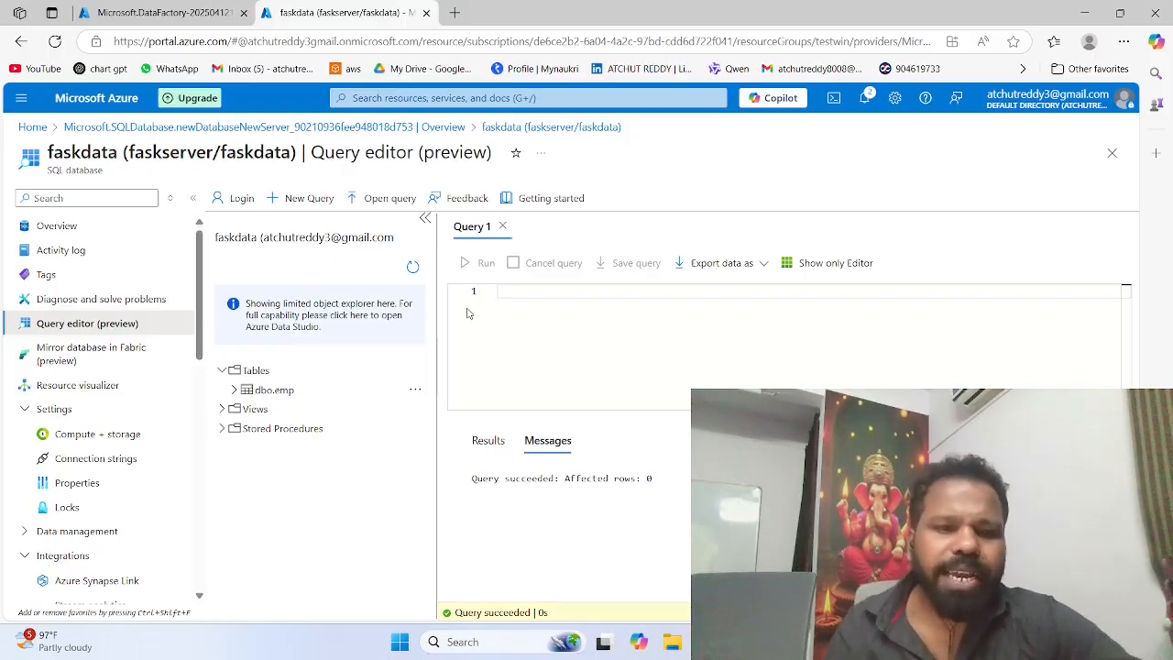
Step: Open the Fasakdatafactory data factory from the testwin resource group and launch its Azure Data Factory Studio
click(161, 11)
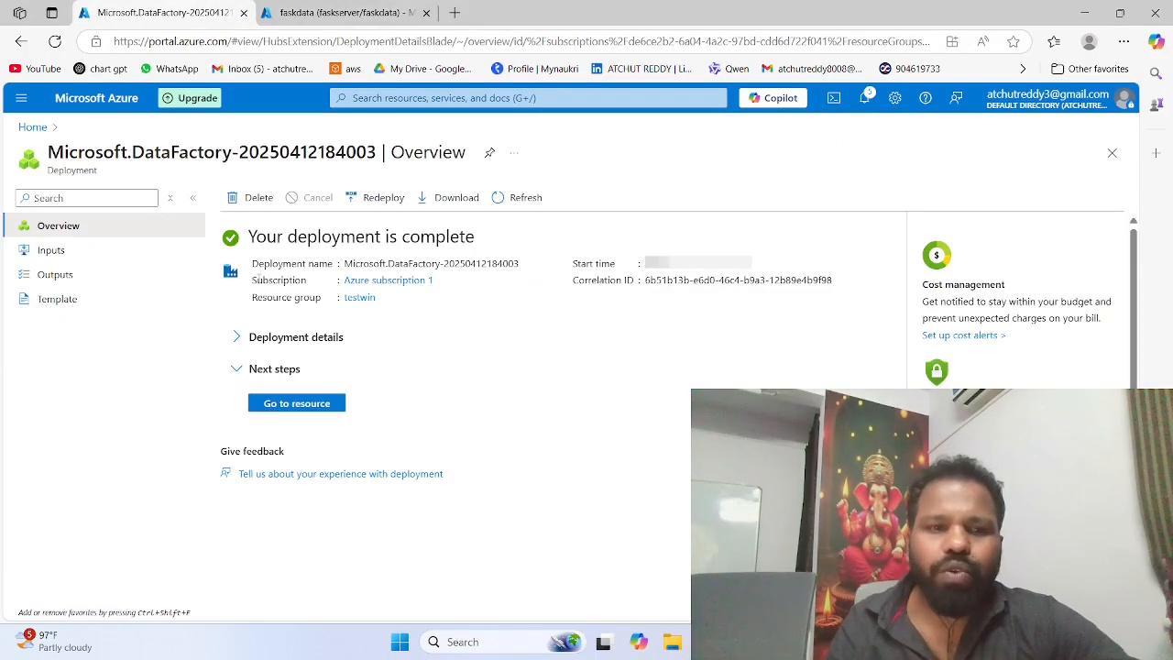
click(287, 409)
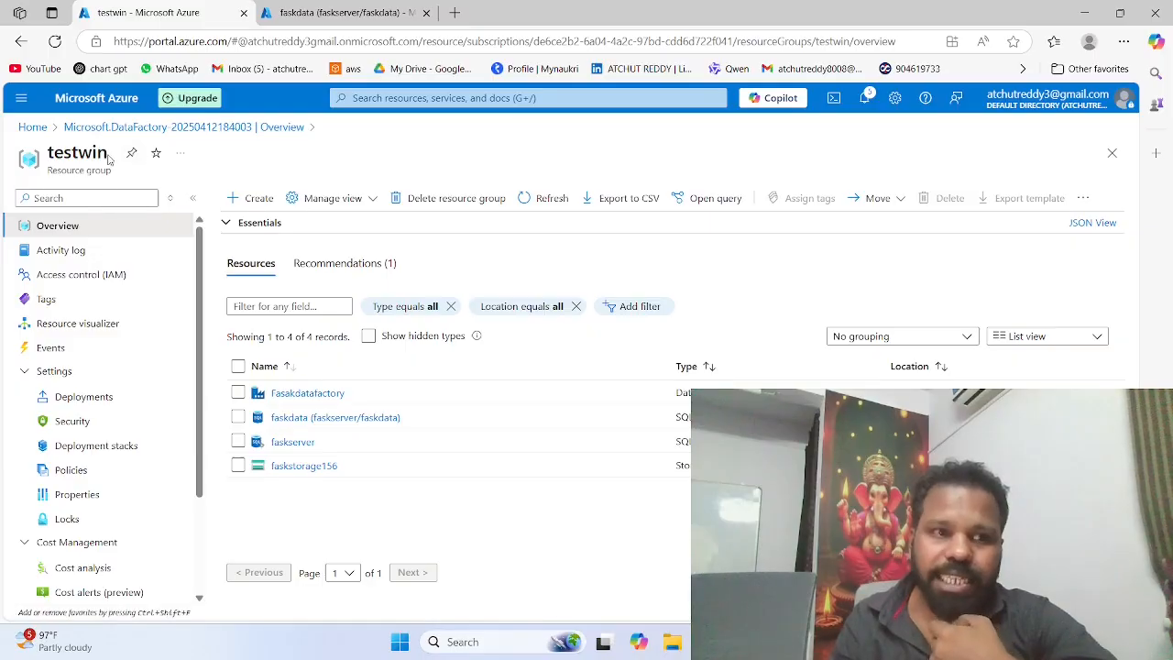
click(292, 394)
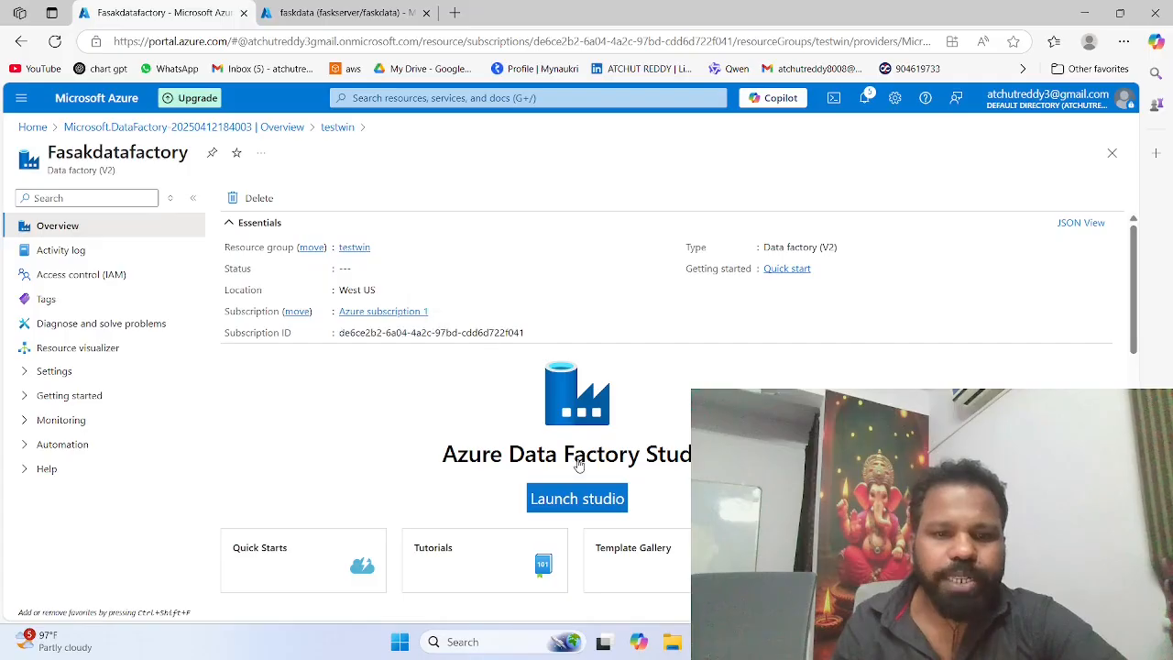
click(576, 496)
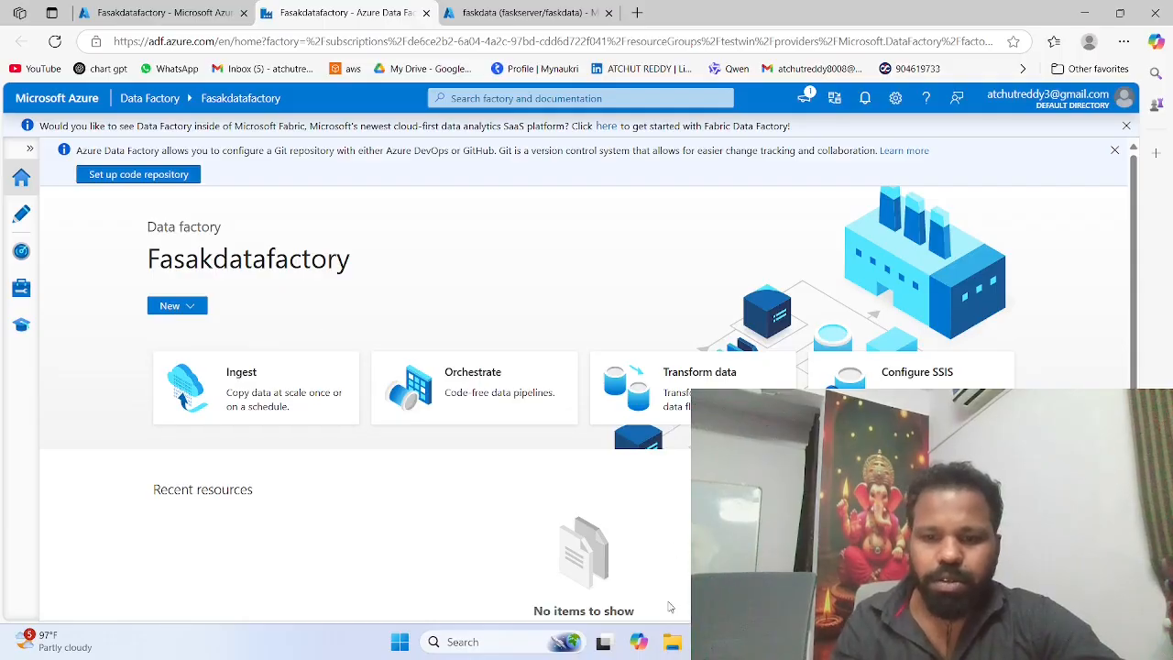
Step: Create a new pipeline in the factory's authoring area and place a Copy data activity on its canvas
click(19, 215)
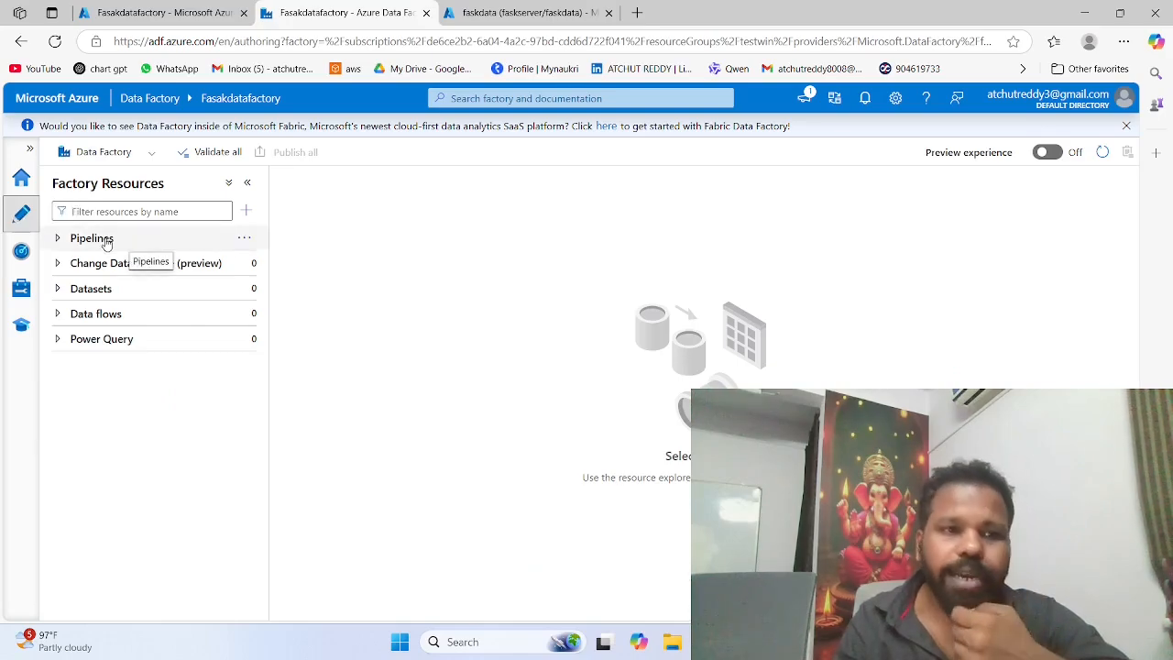
click(244, 238)
click(272, 266)
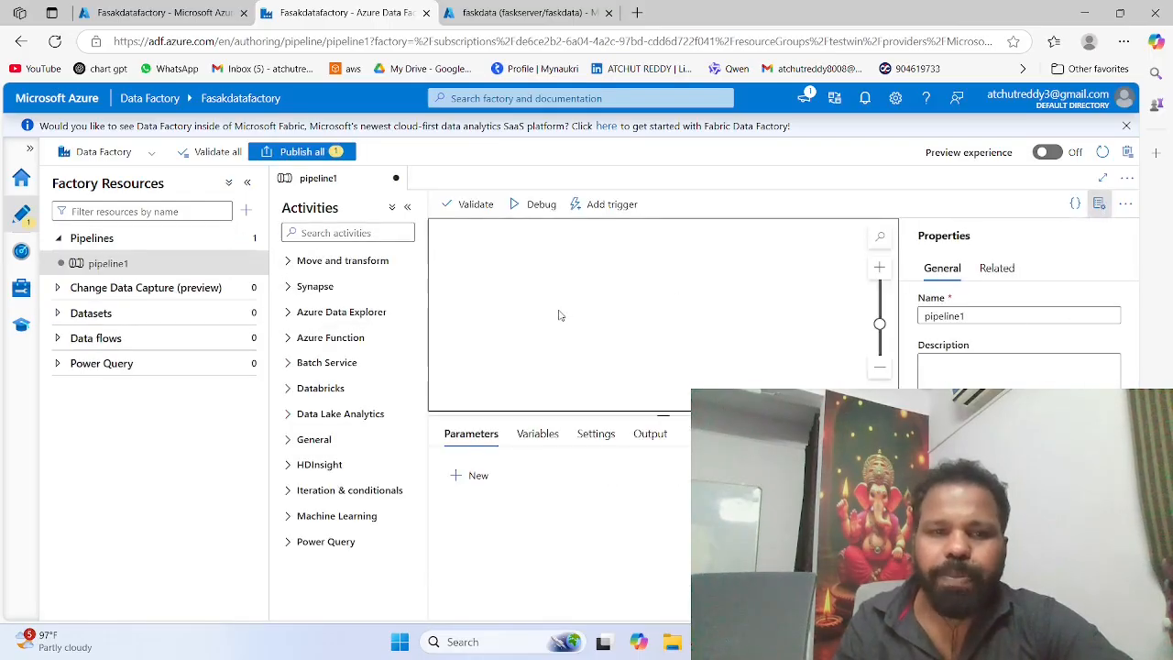
click(372, 262)
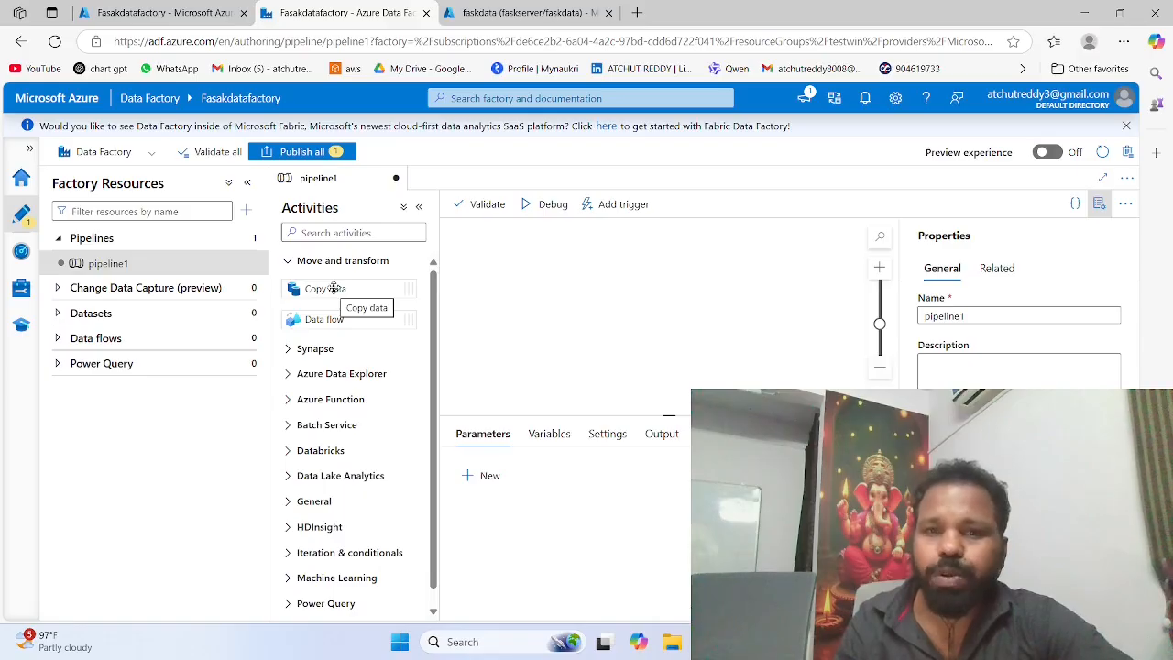
drag(333, 286, 574, 284)
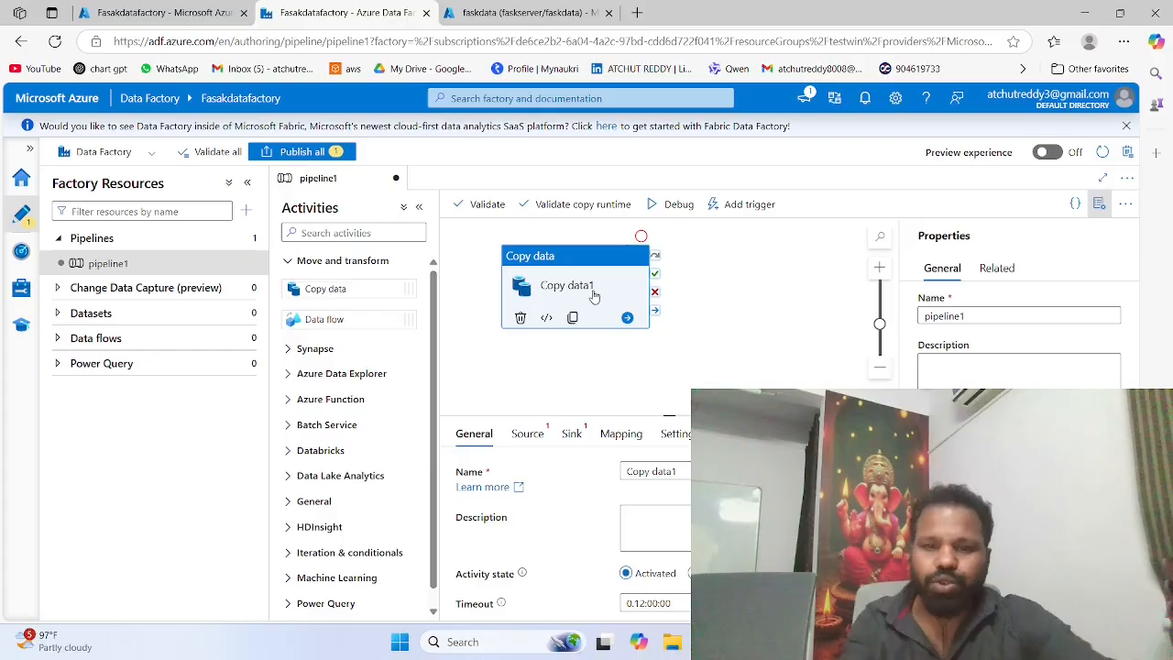
Step: Rename the Copy data activity as "blob to sql" and look through its general settings
click(646, 470)
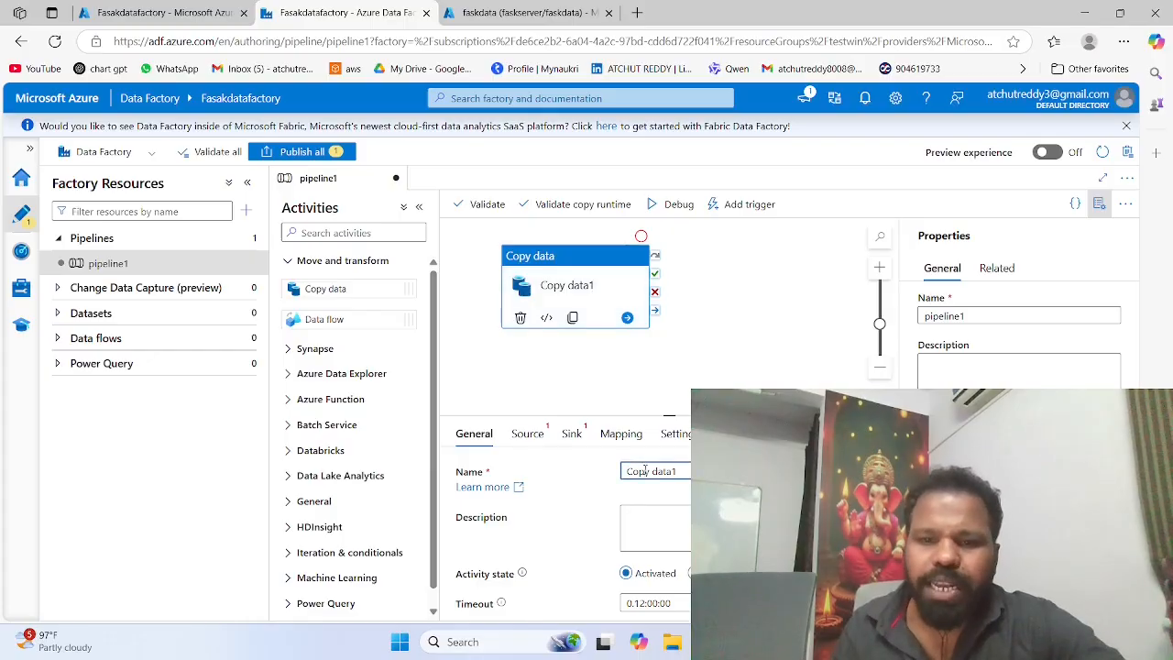
drag(676, 471, 597, 470)
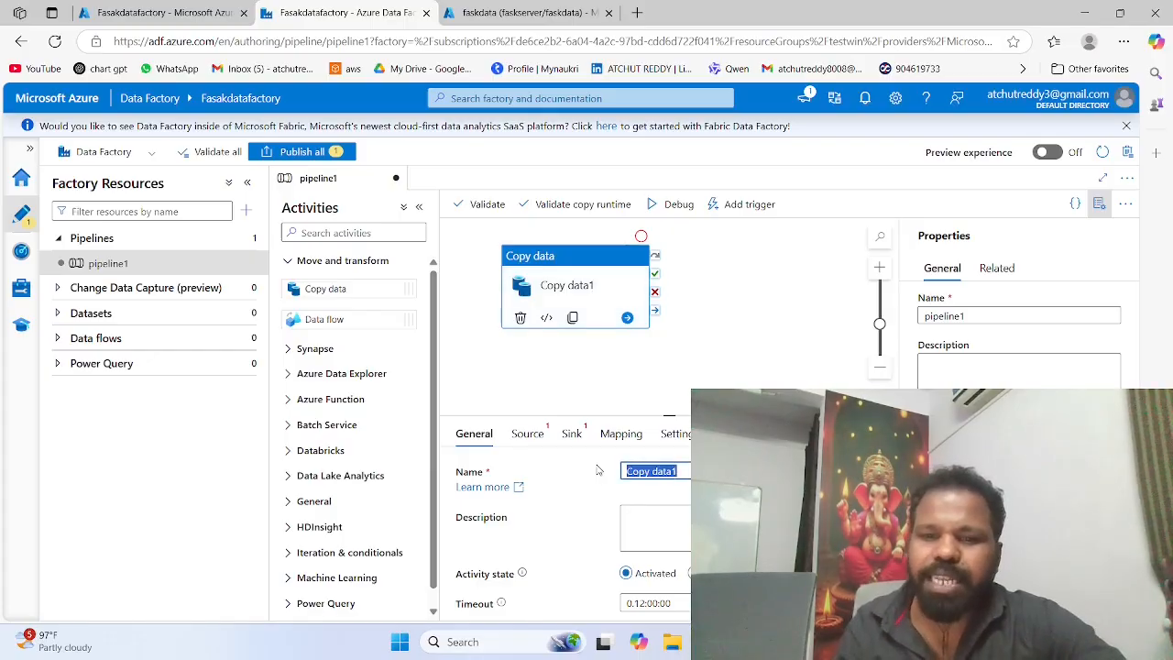
key(BackSpace)
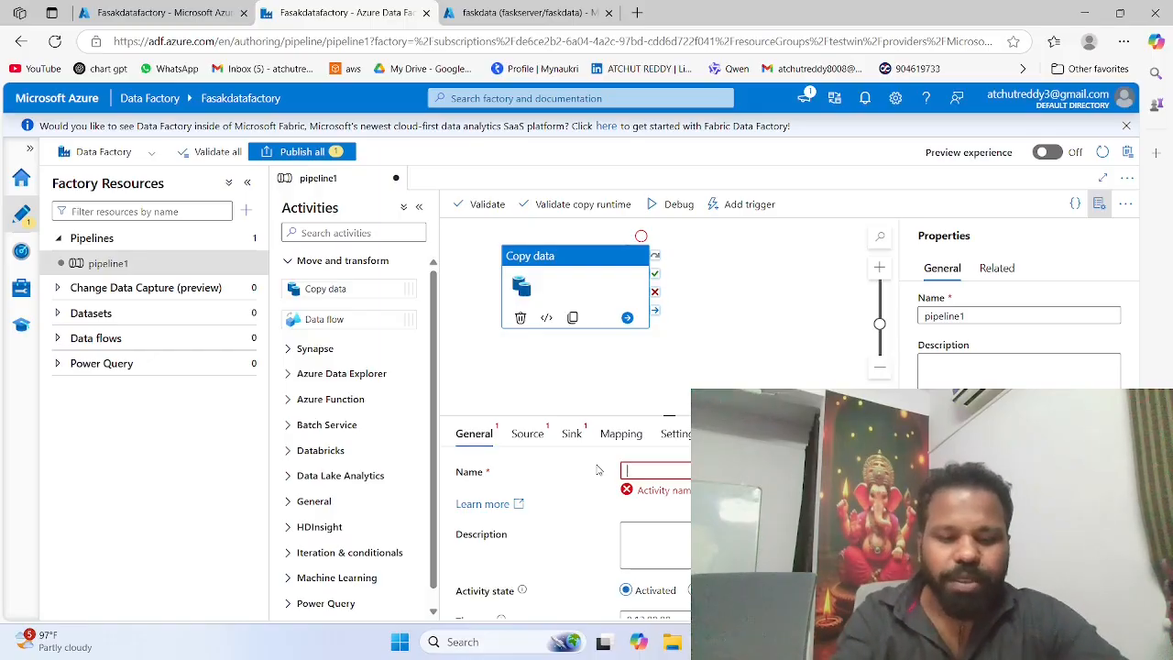
key(BackSpace)
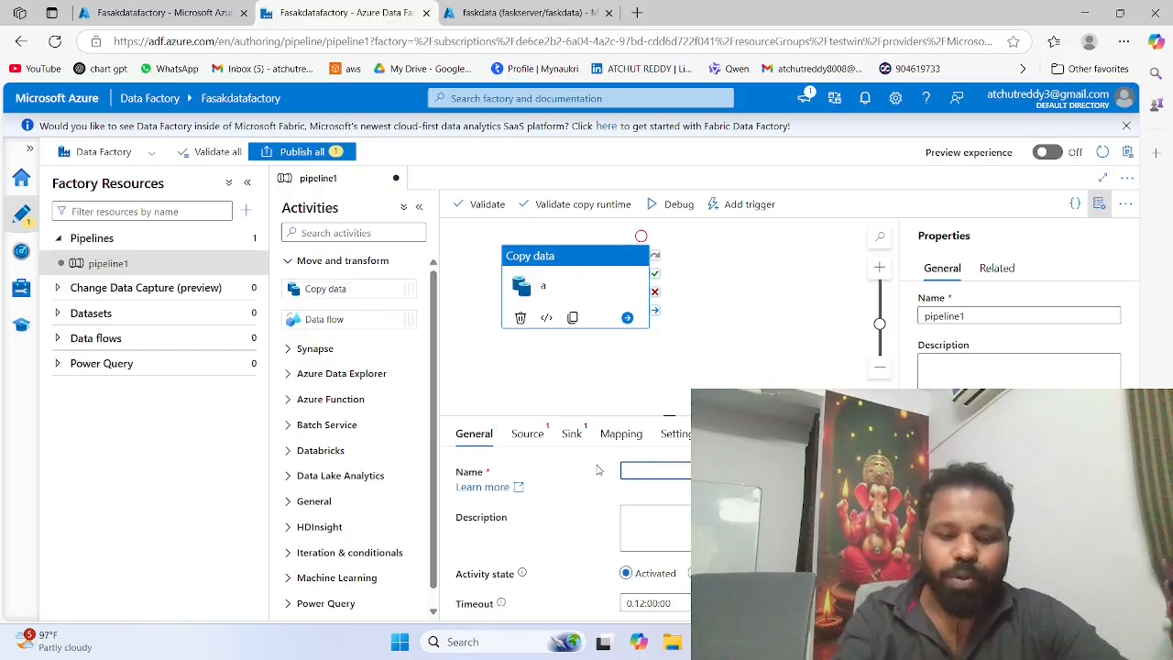
text(blob)
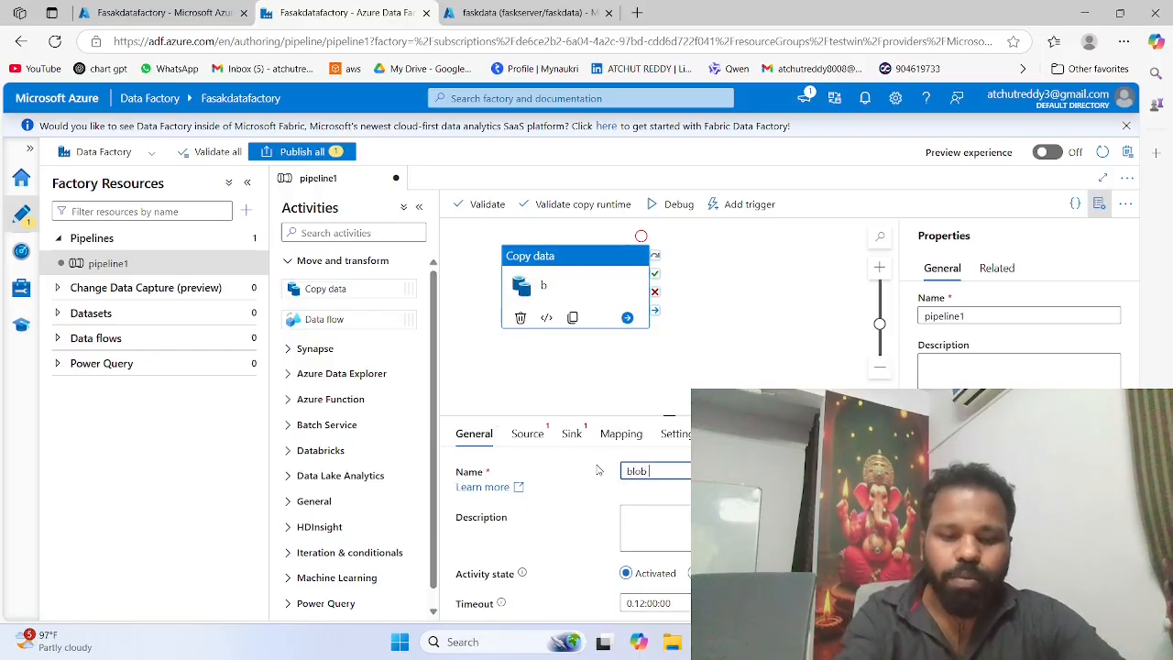
text( to sql)
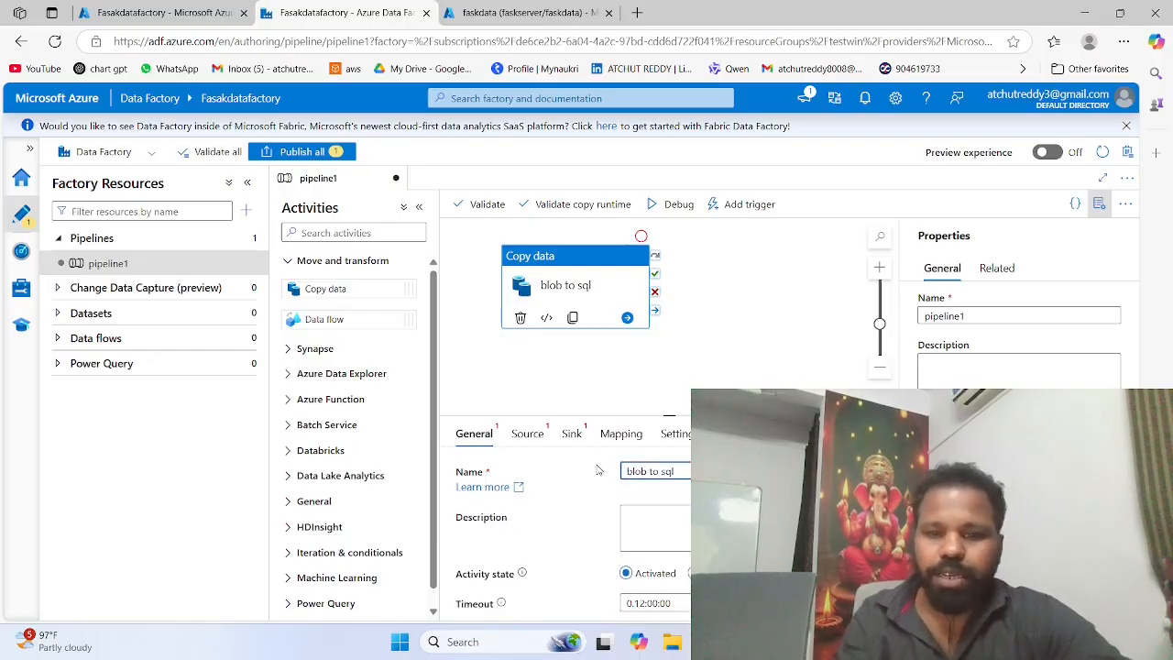
scroll(633, 486, down, 1)
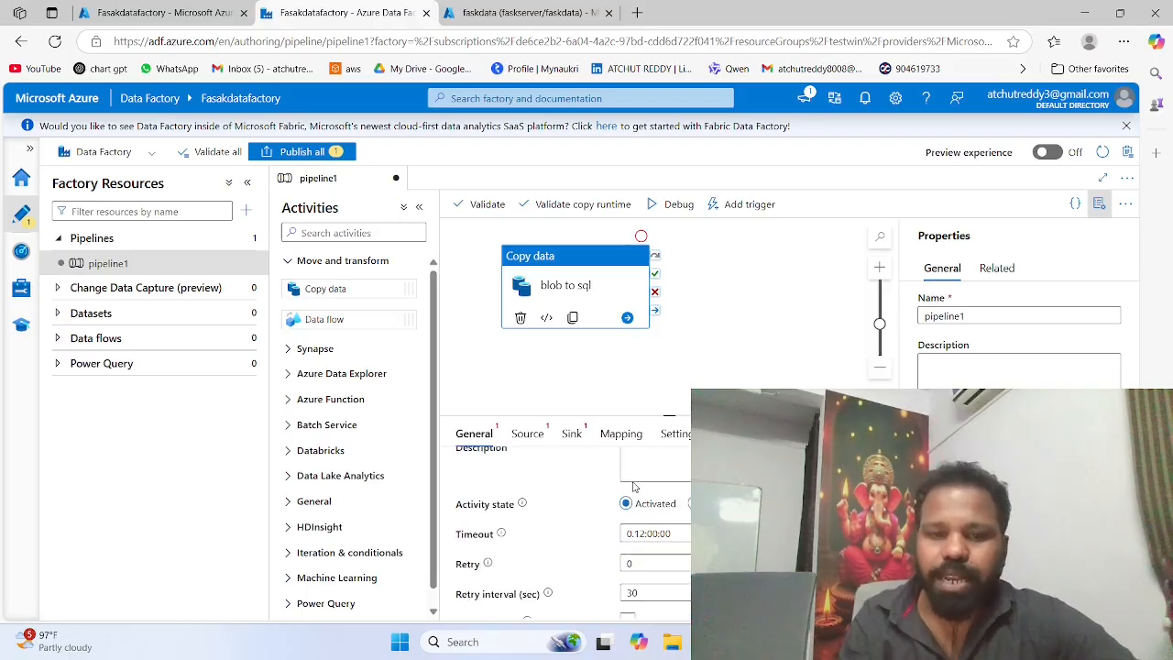
scroll(658, 481, down, 1)
scroll(623, 472, up, 2)
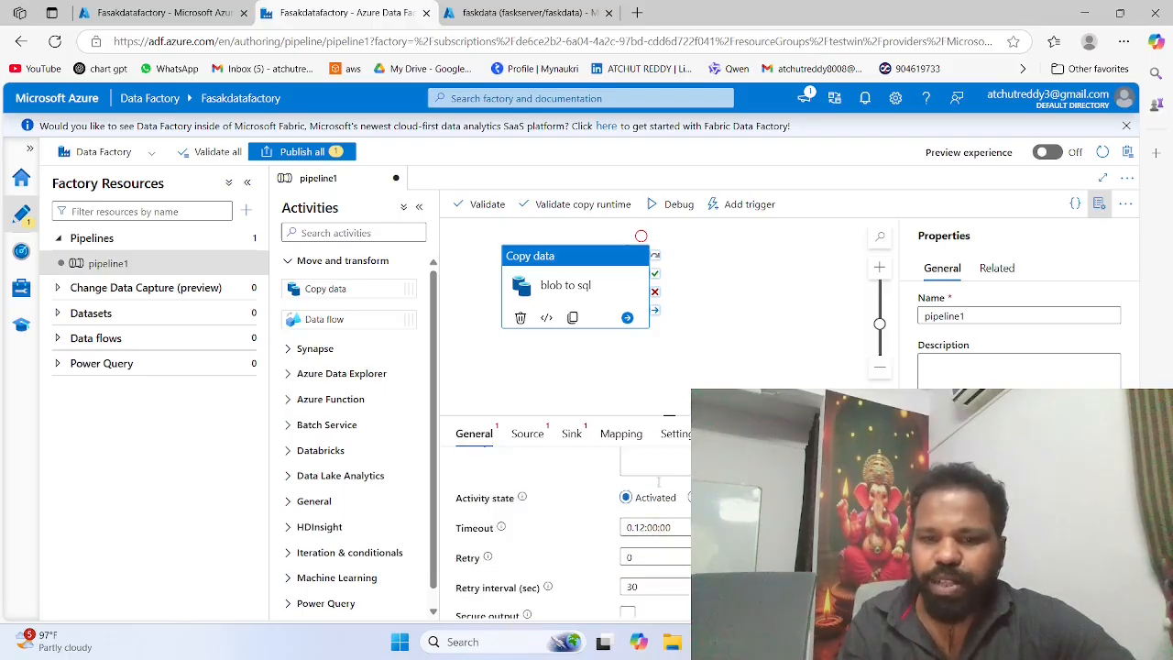
Step: Start a new source dataset for the copy activity, search the data stores for blob and choose Azure Blob Storage
click(529, 434)
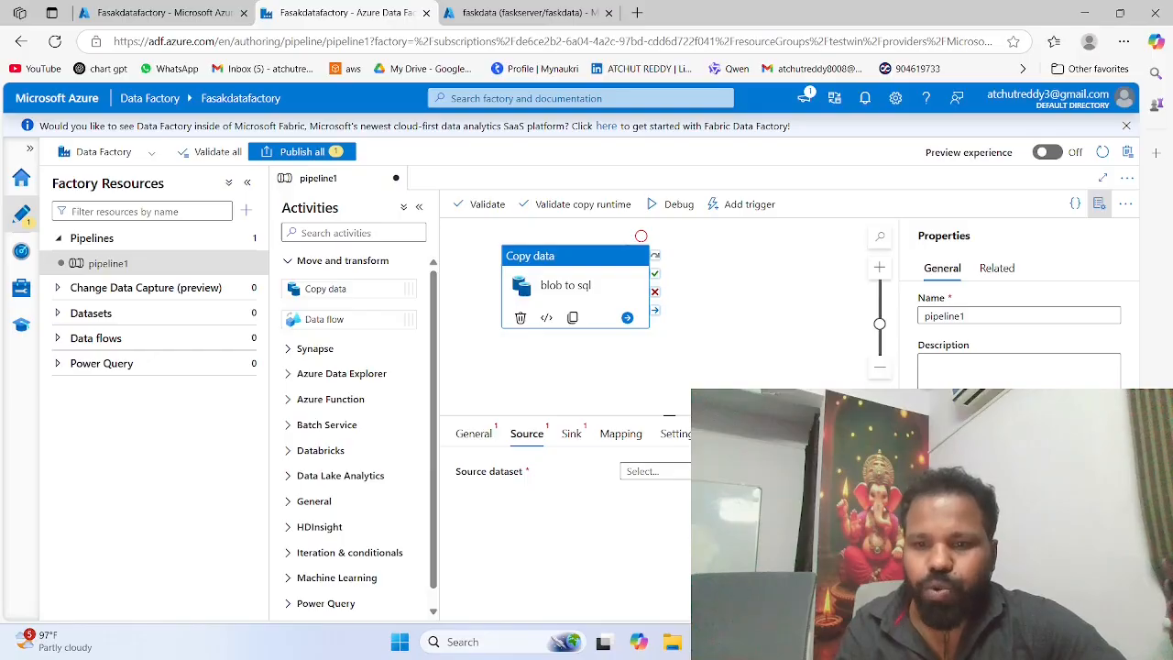
click(860, 471)
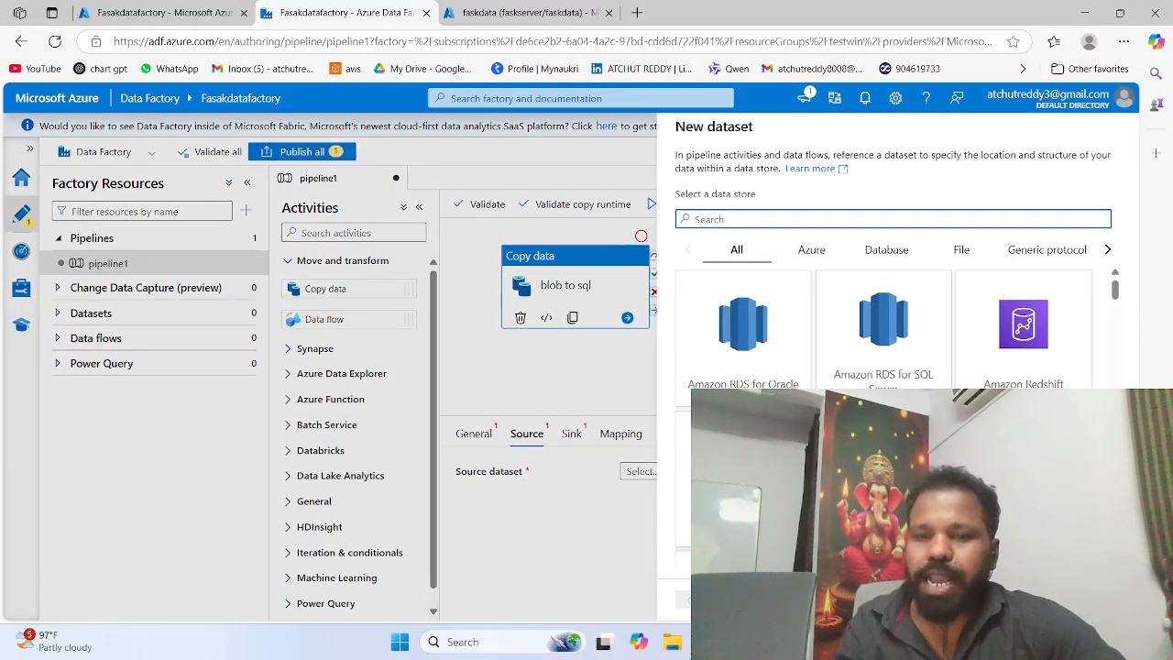
scroll(884, 330, down, 5)
scroll(883, 330, down, 1)
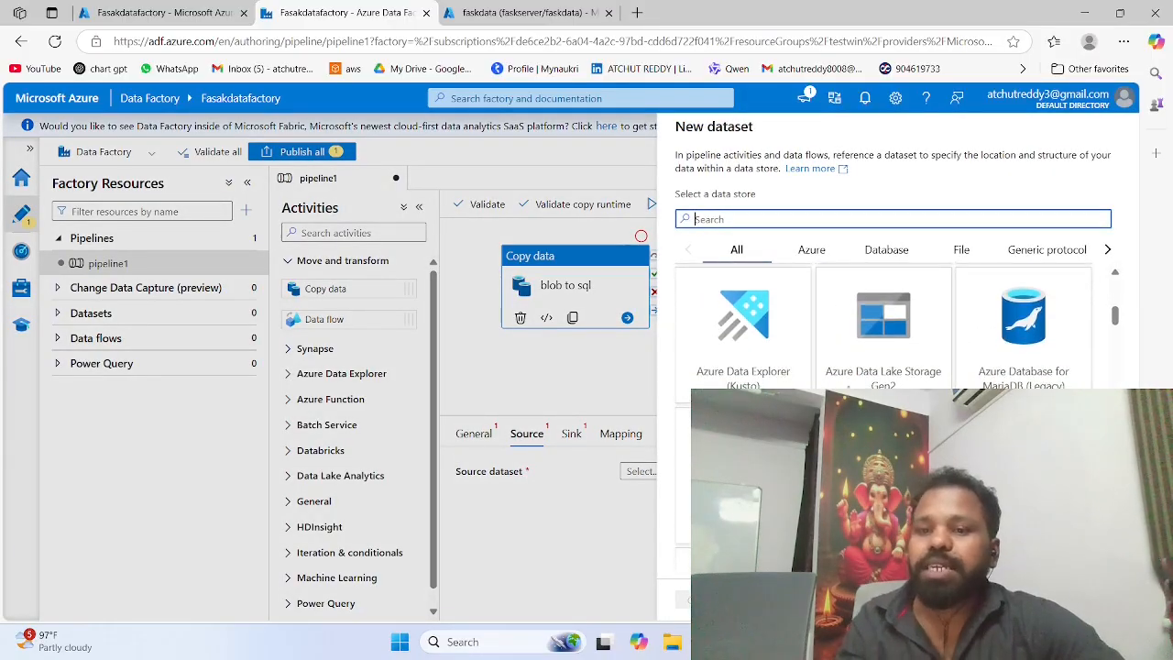
scroll(883, 330, up, 1)
scroll(794, 282, up, 5)
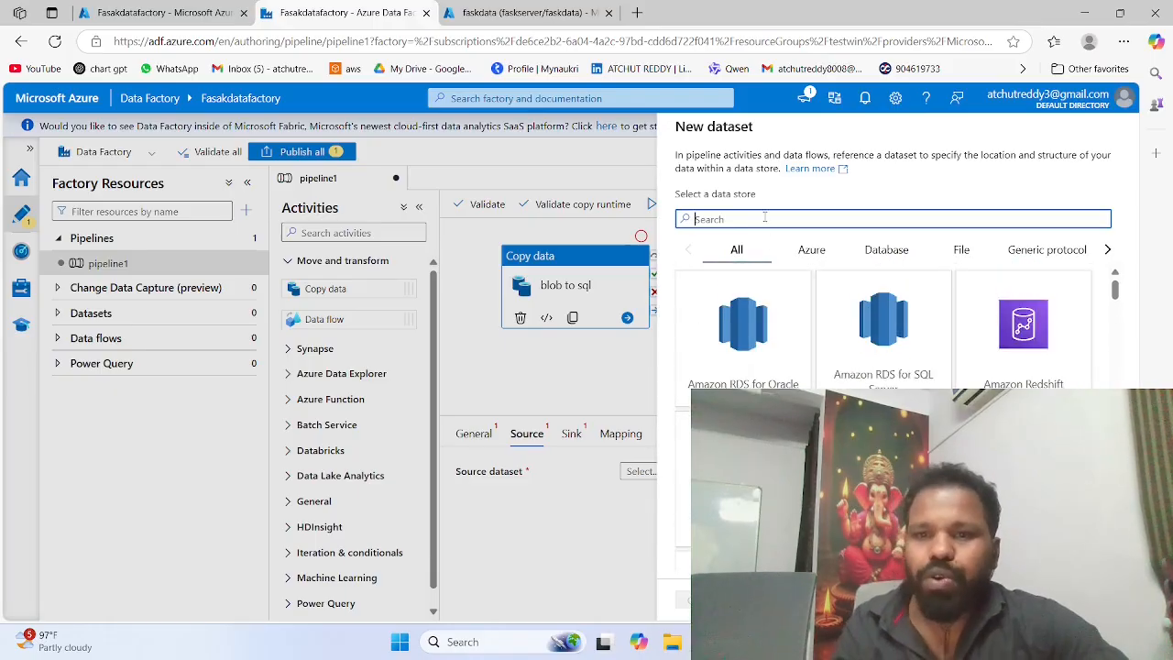
text(bo)
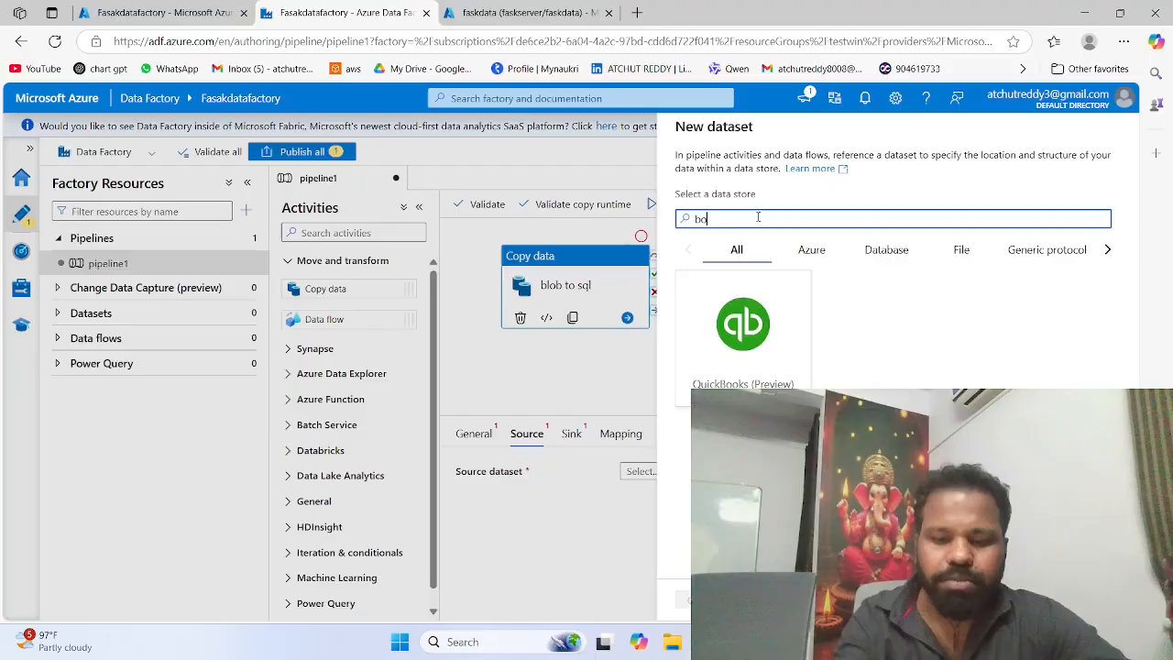
key(BackSpace)
text(lob)
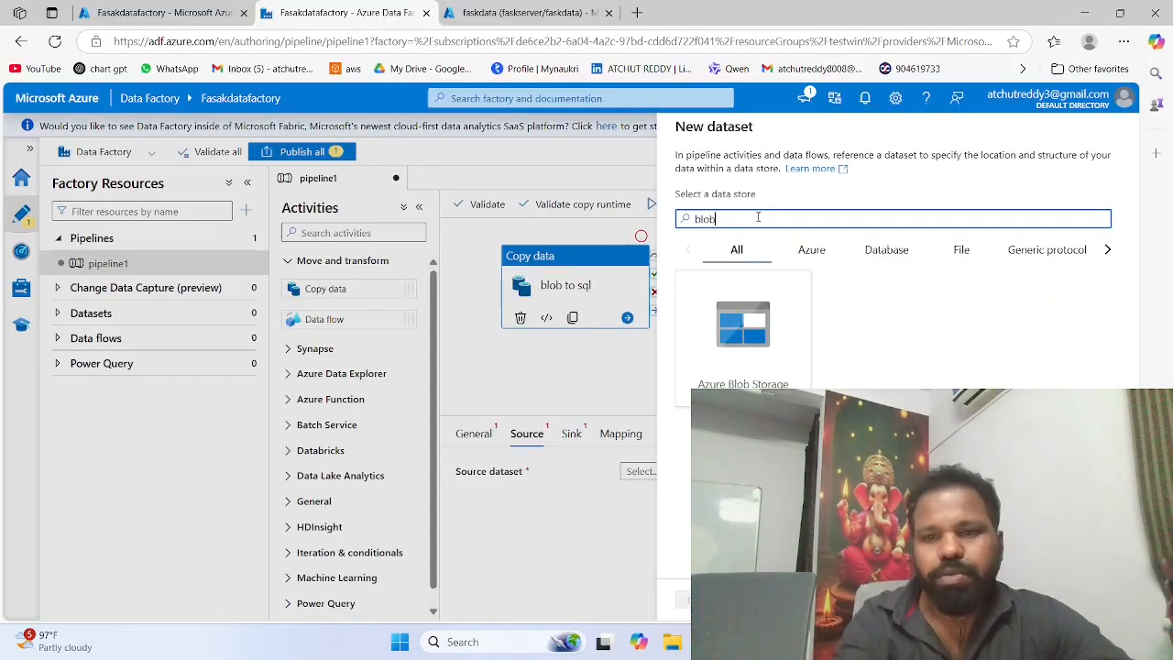
click(751, 368)
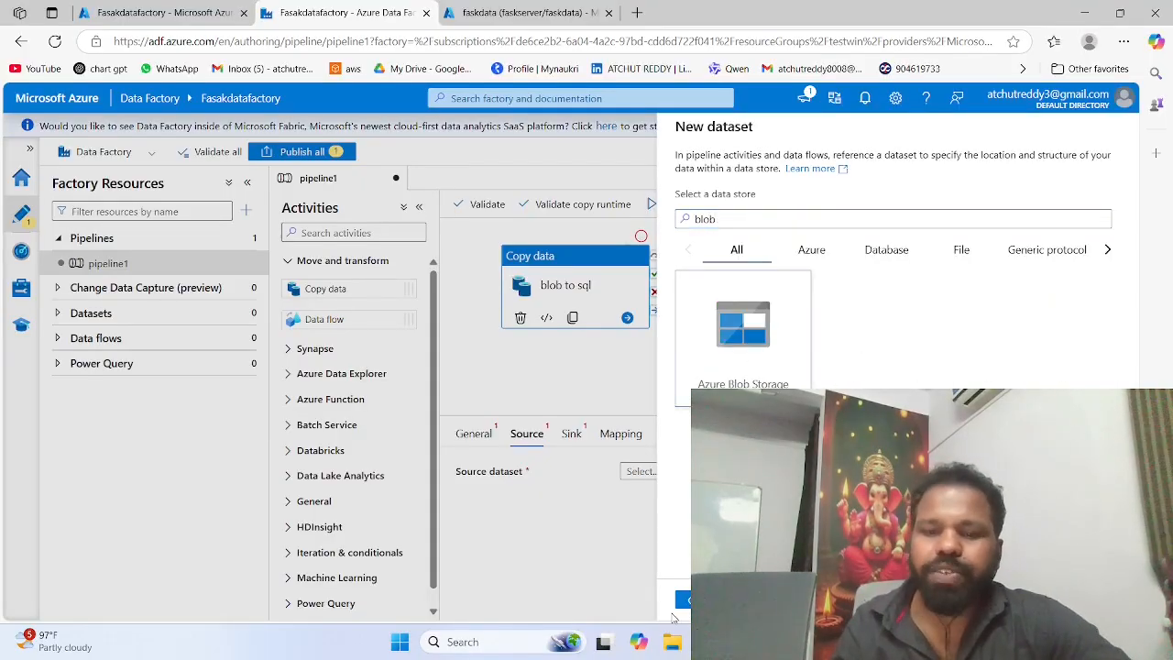
click(705, 600)
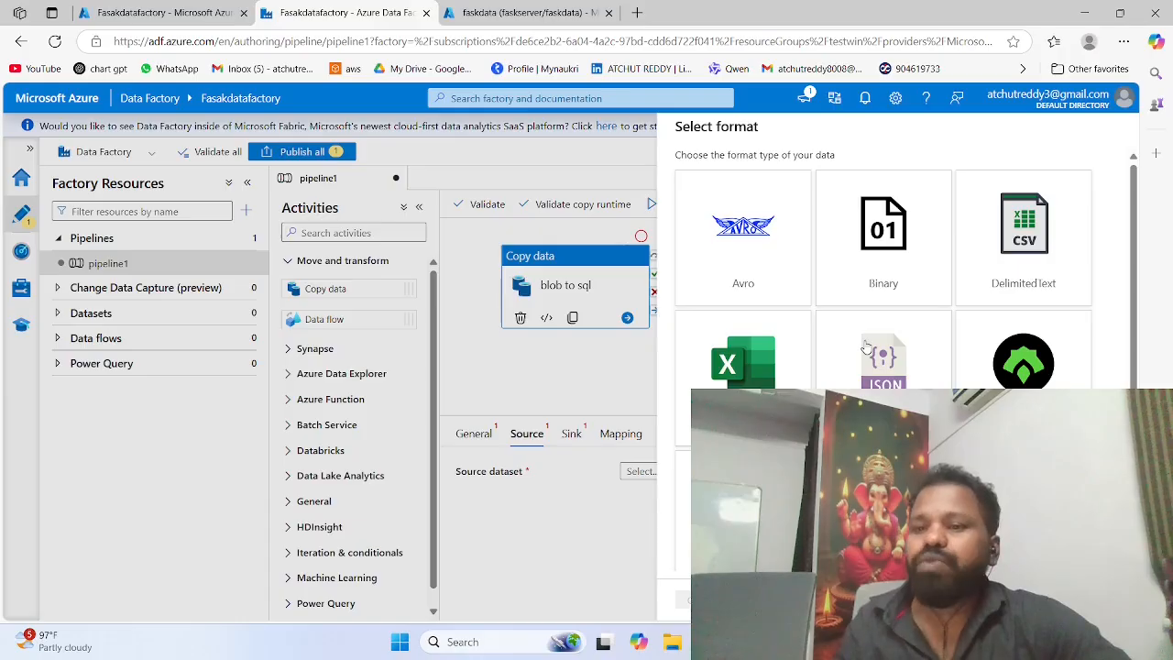
Step: Choose the DelimitedText format for the source dataset and start a new linked service for it
click(1034, 241)
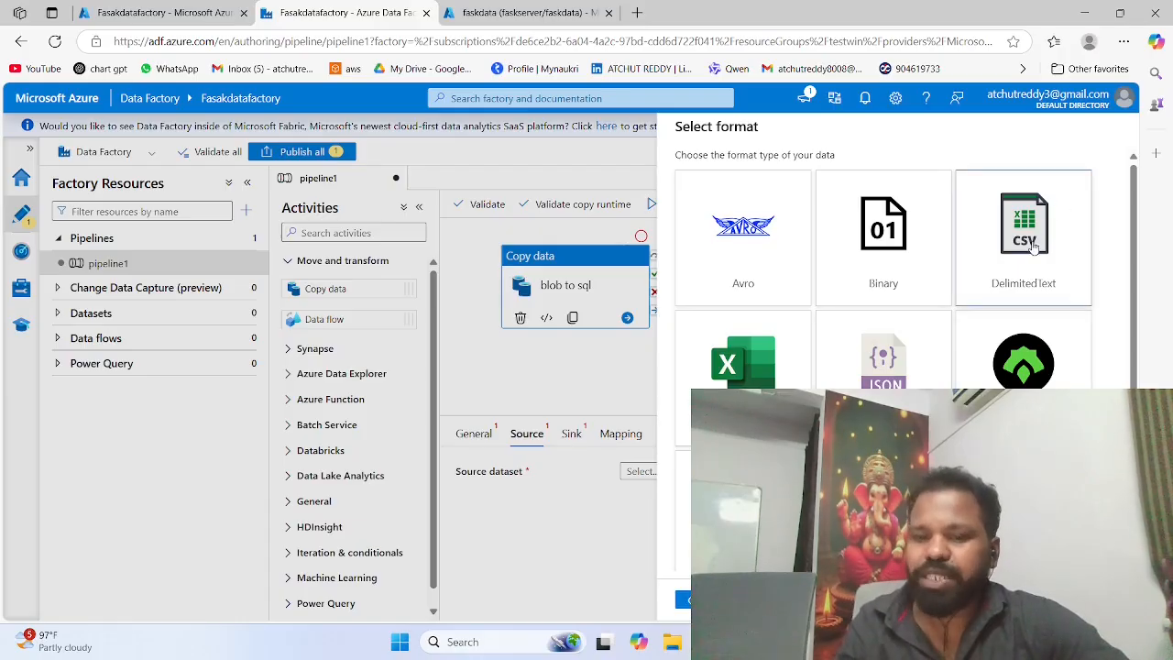
click(683, 599)
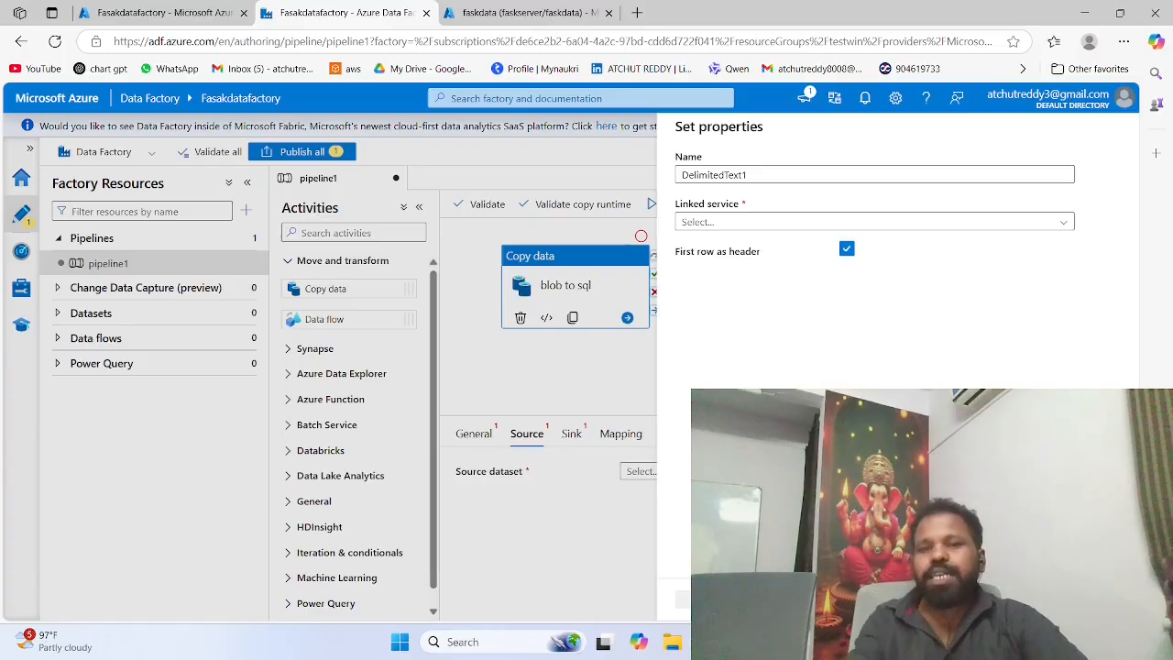
click(721, 229)
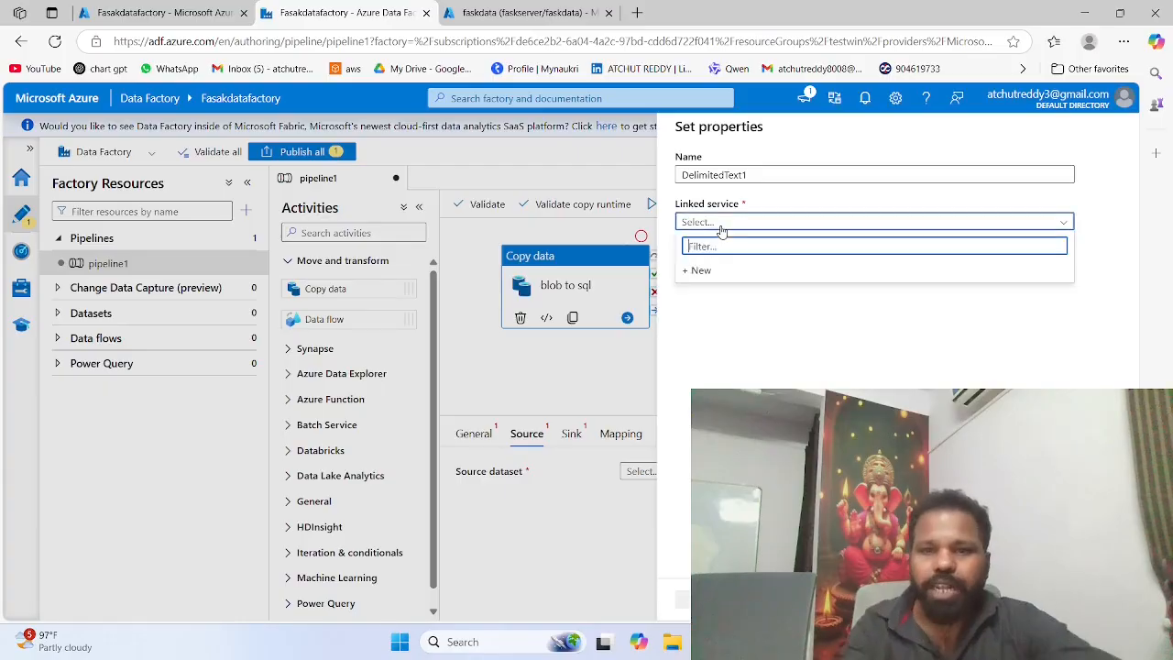
click(710, 270)
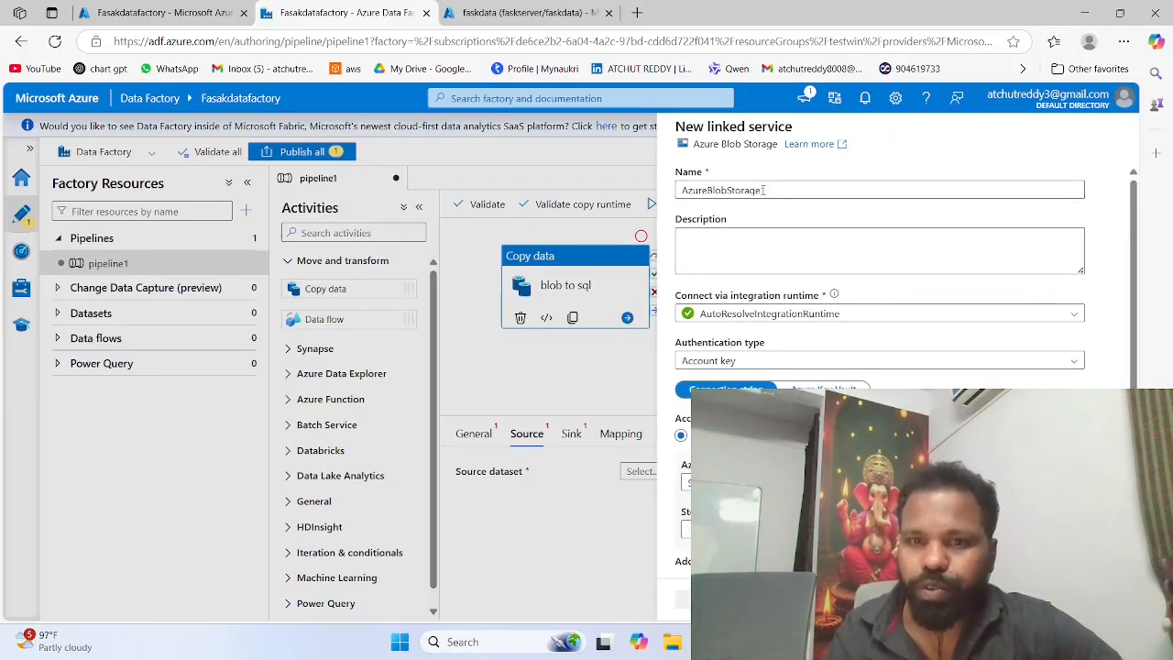
Step: Create the Azure Blob Storage linked service from Azure subscription 1 with faskstorage156 as its storage account
scroll(721, 349, down, 1)
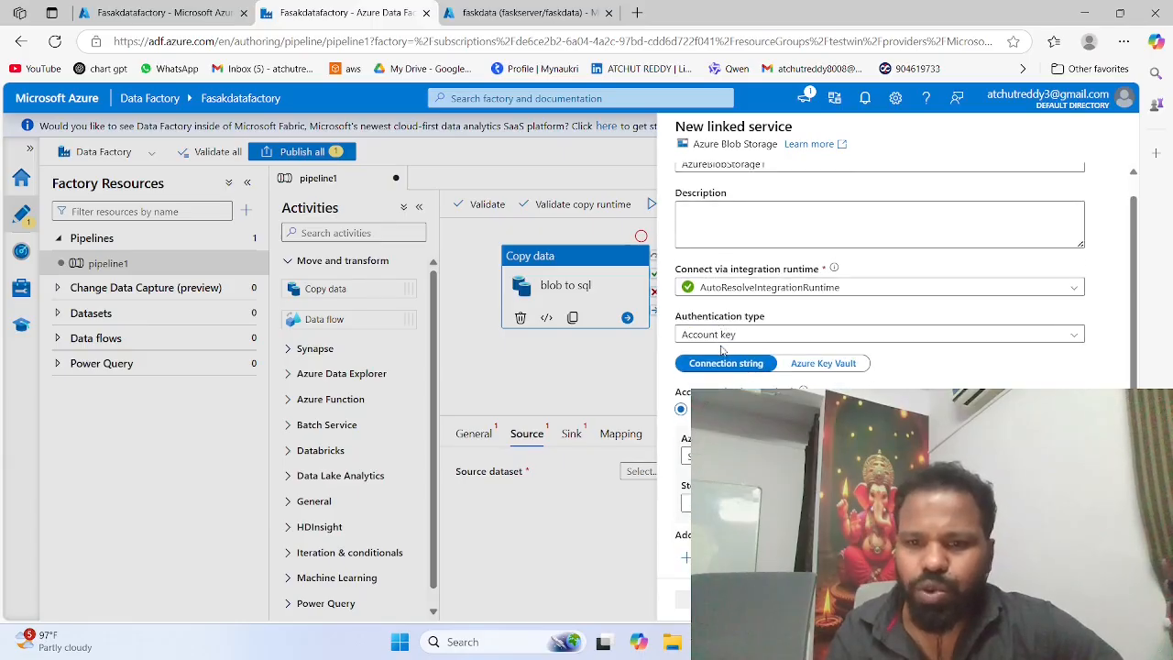
scroll(747, 354, down, 1)
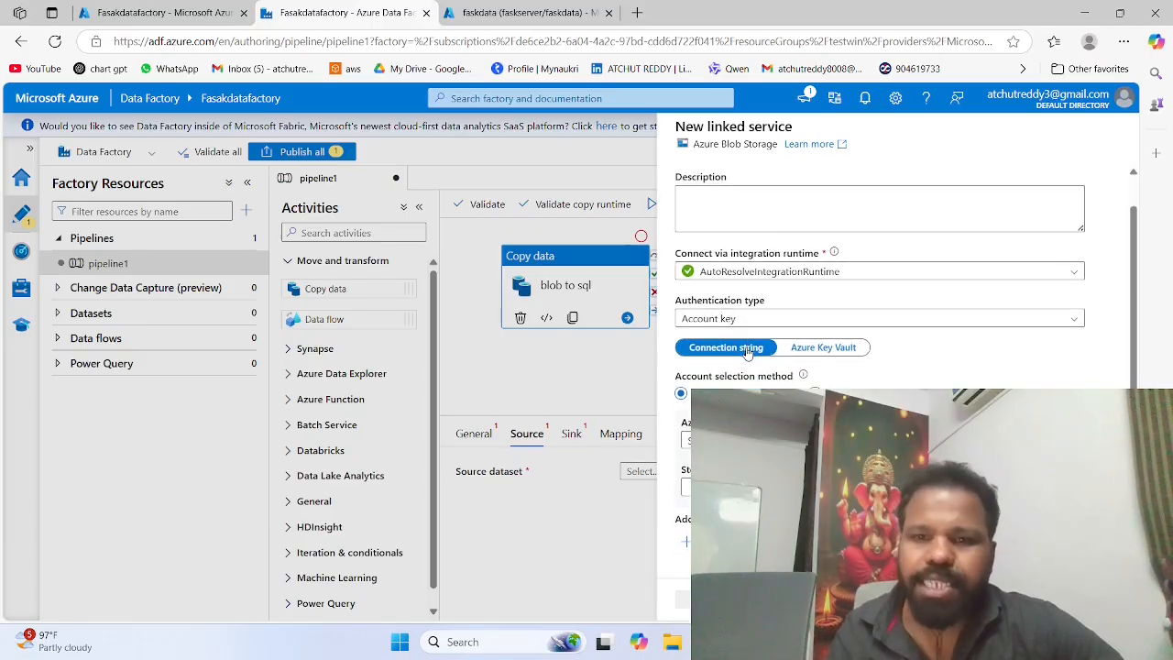
scroll(748, 354, up, 1)
scroll(747, 353, down, 3)
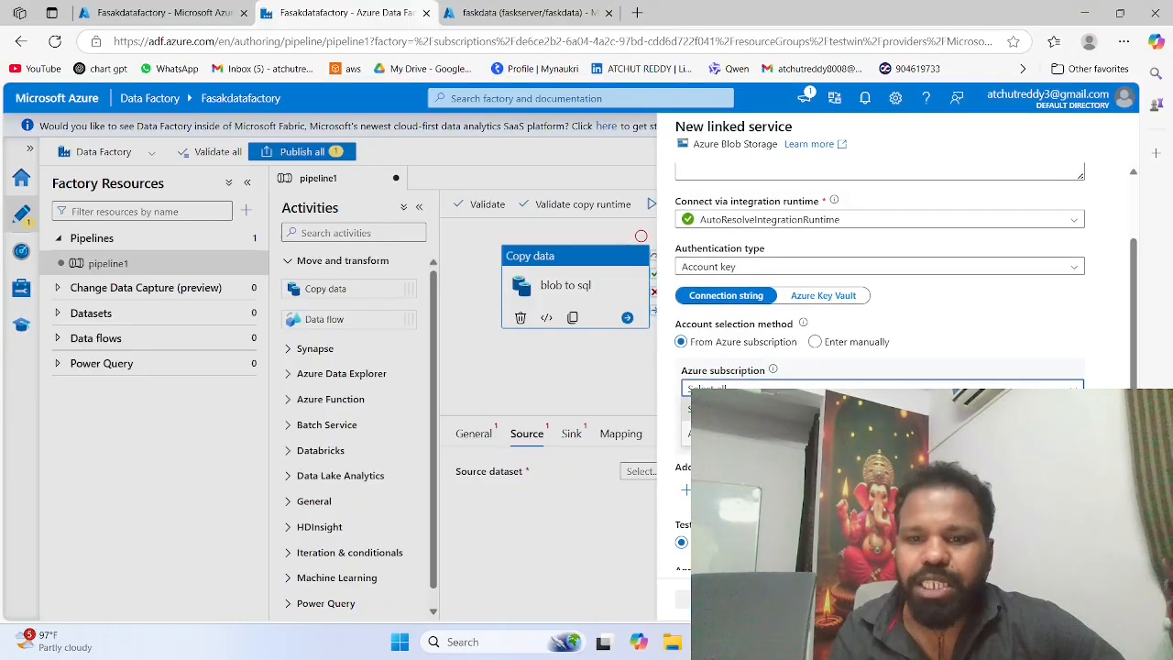
scroll(750, 367, down, 3)
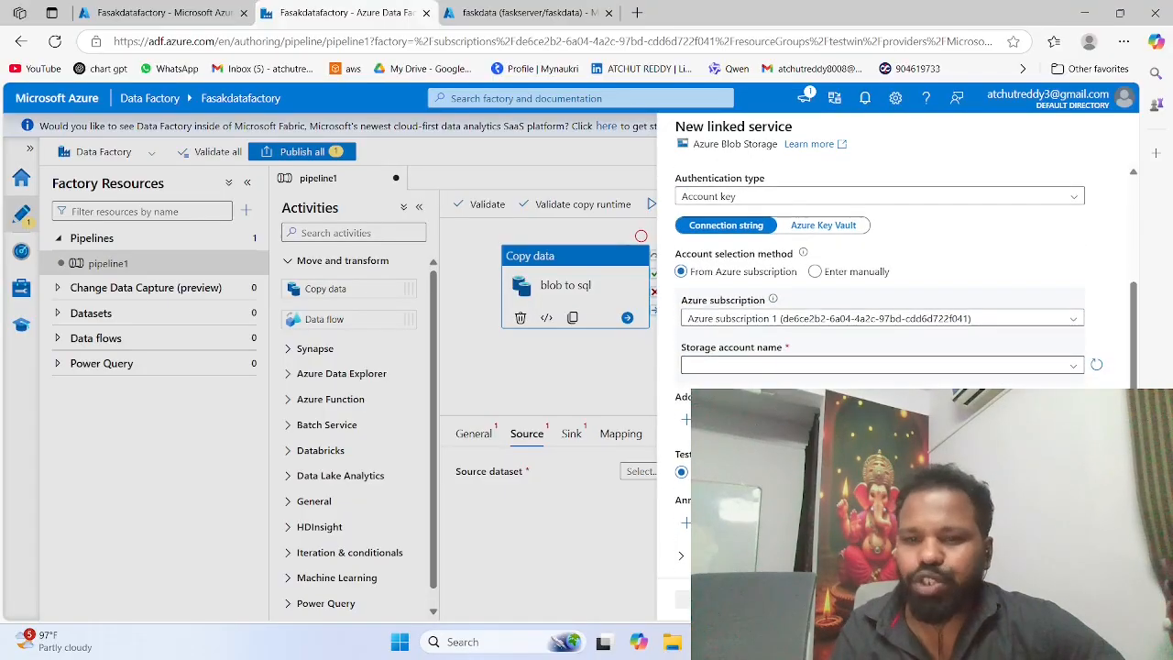
click(750, 367)
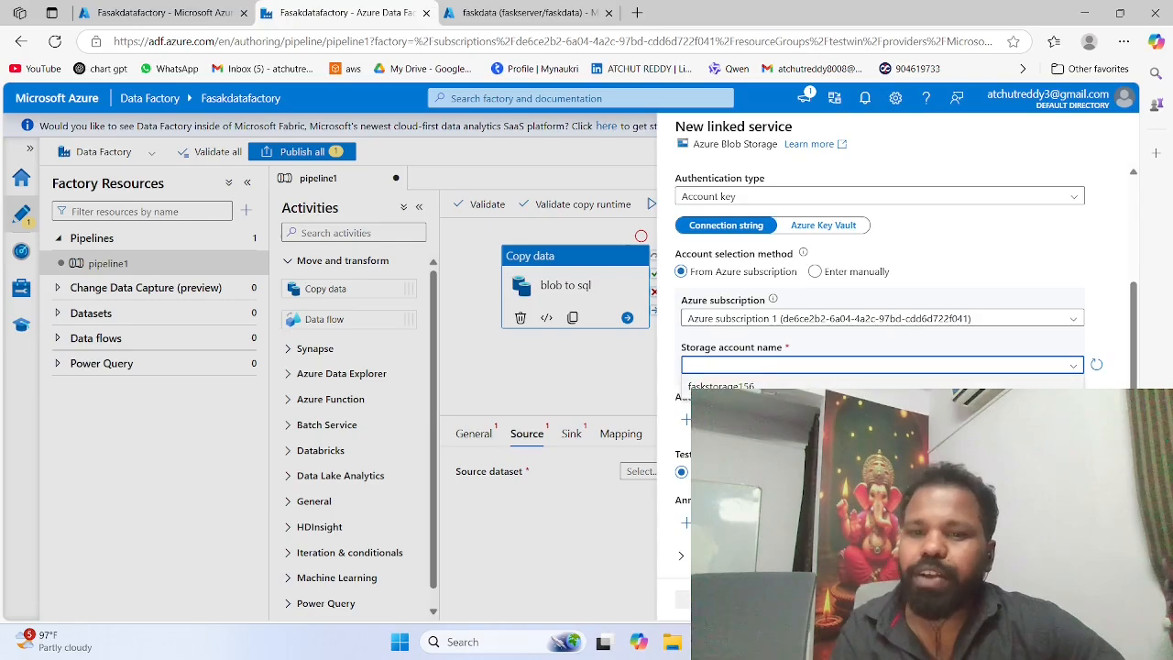
click(722, 386)
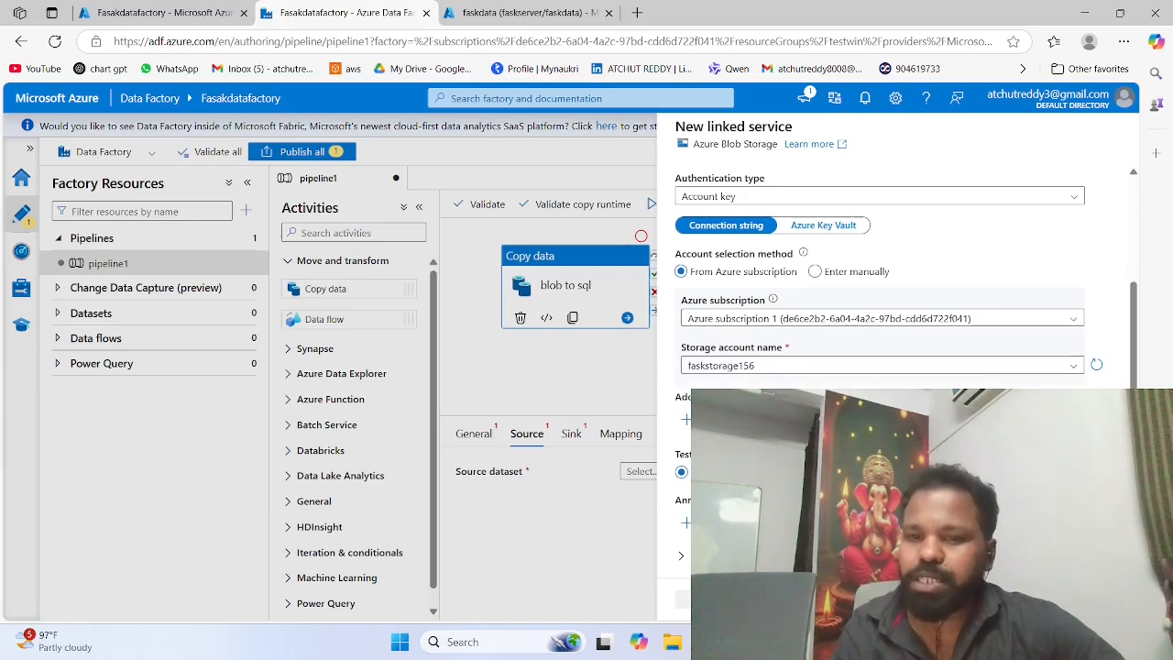
scroll(861, 376, down, 1)
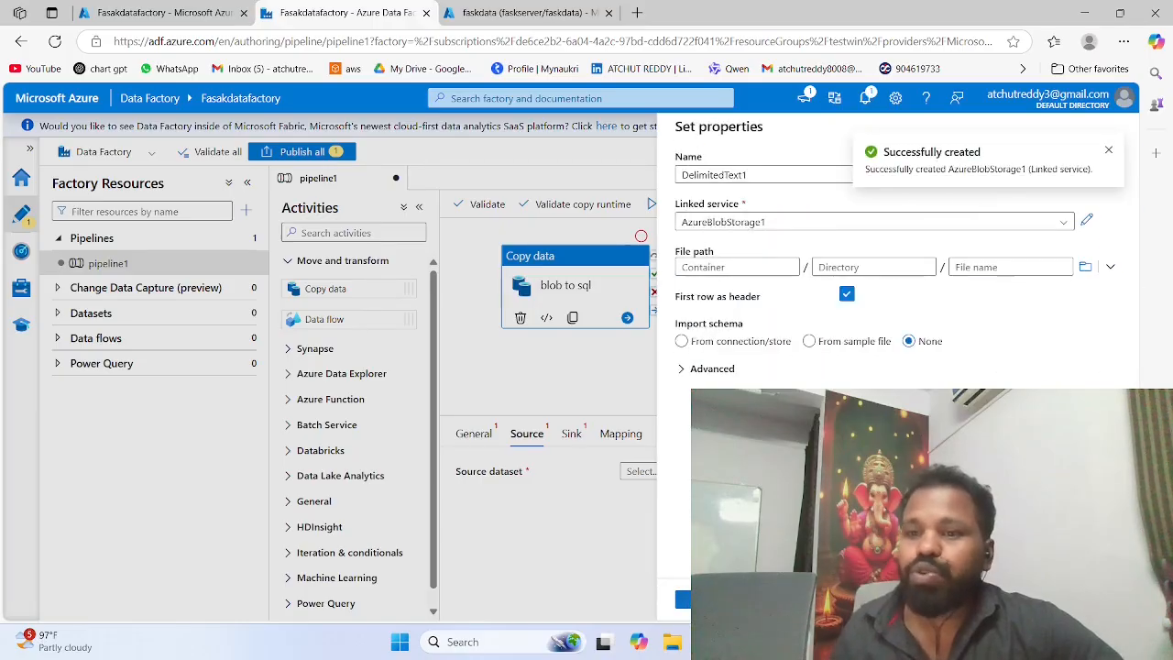
Step: Set the source dataset's file path to temp.csv in container1, create the dataset and preview its data
click(1083, 268)
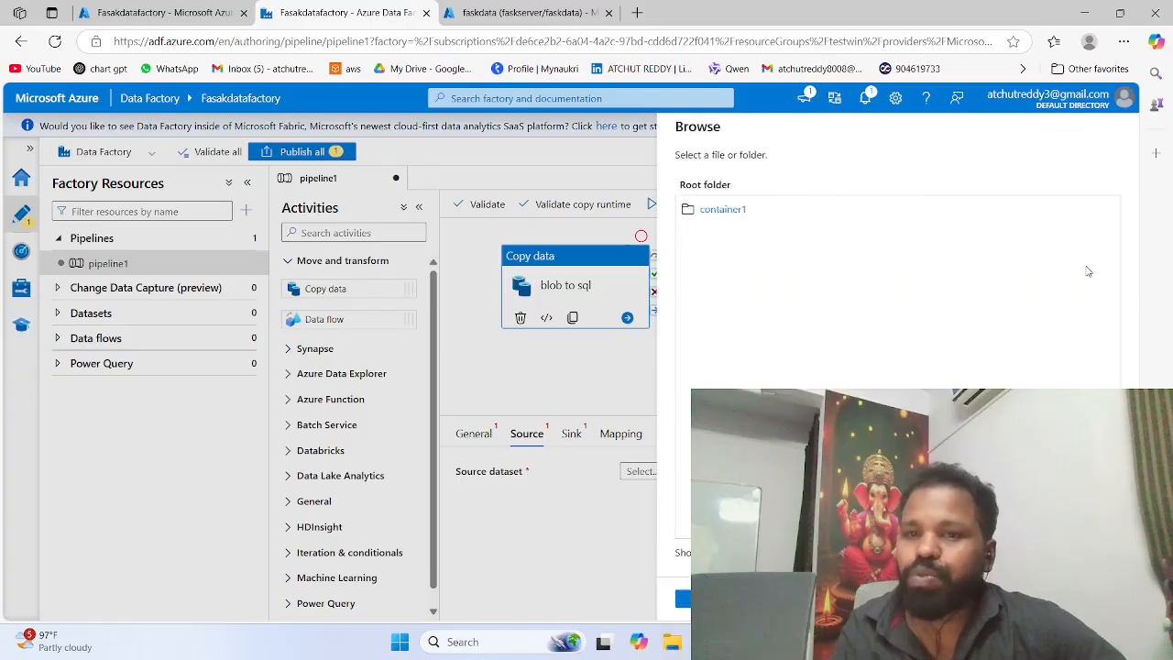
click(734, 211)
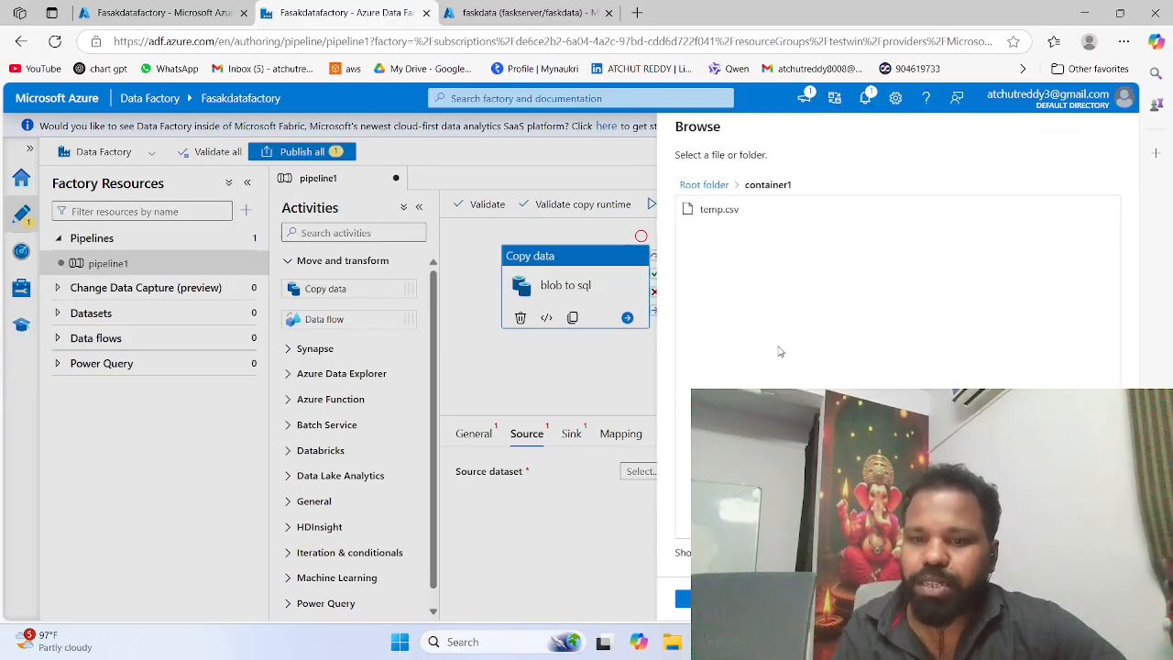
click(733, 219)
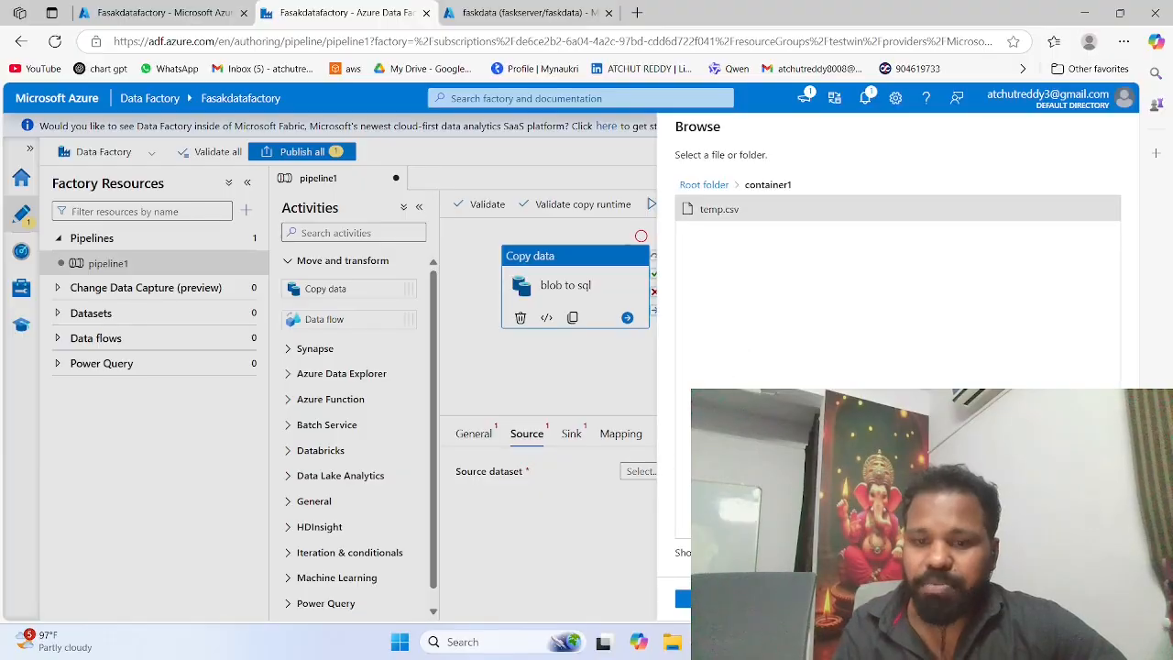
click(684, 599)
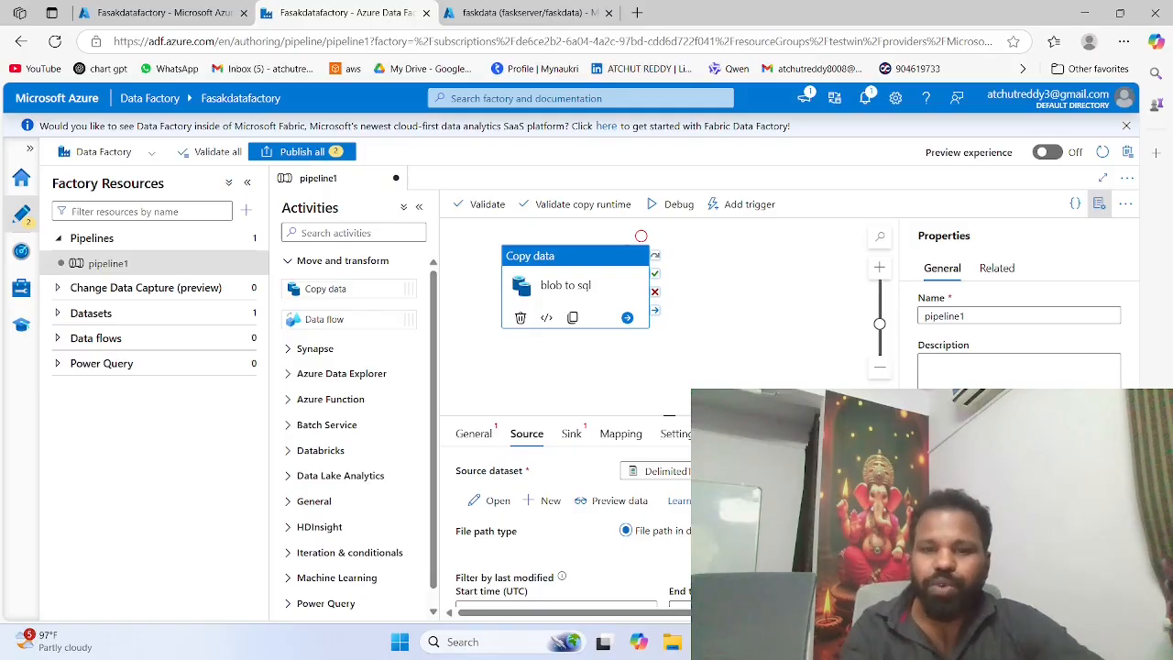
click(618, 506)
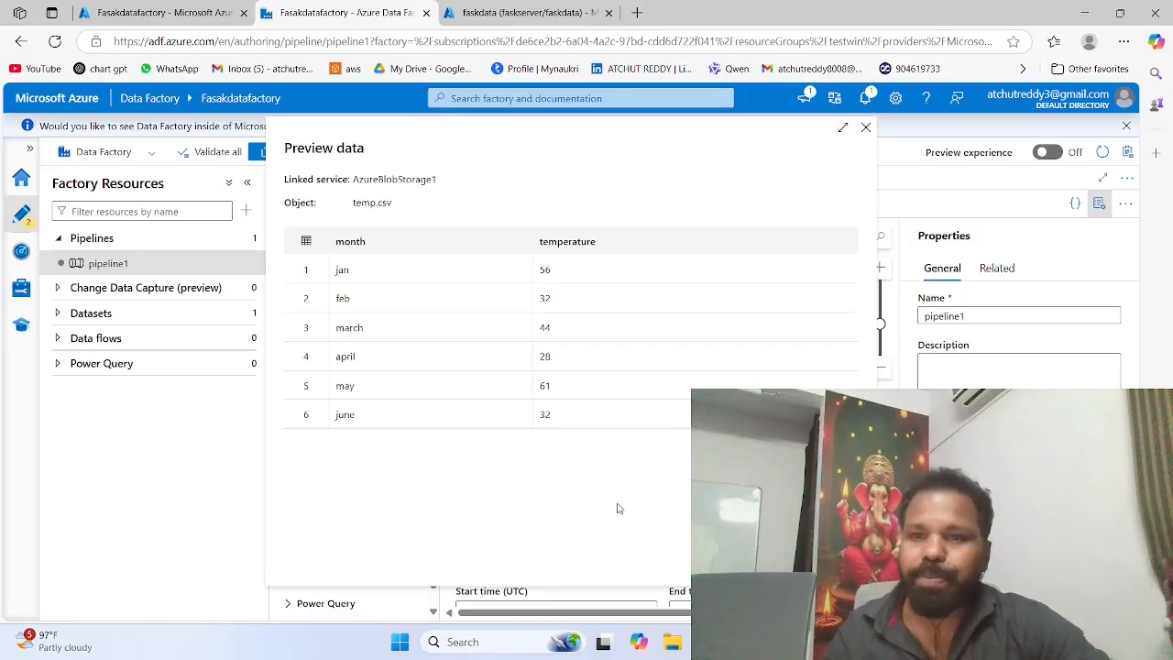
click(866, 129)
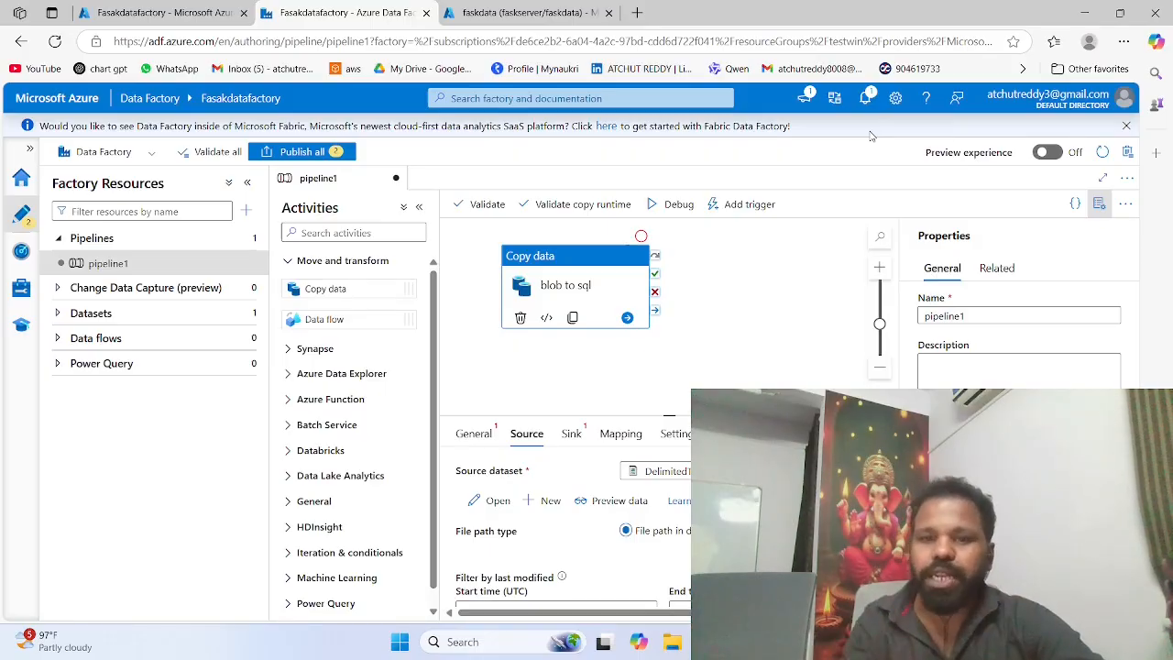
Step: Start a new sink dataset for the copy activity, search the data stores for sql and choose Azure SQL Database
click(572, 437)
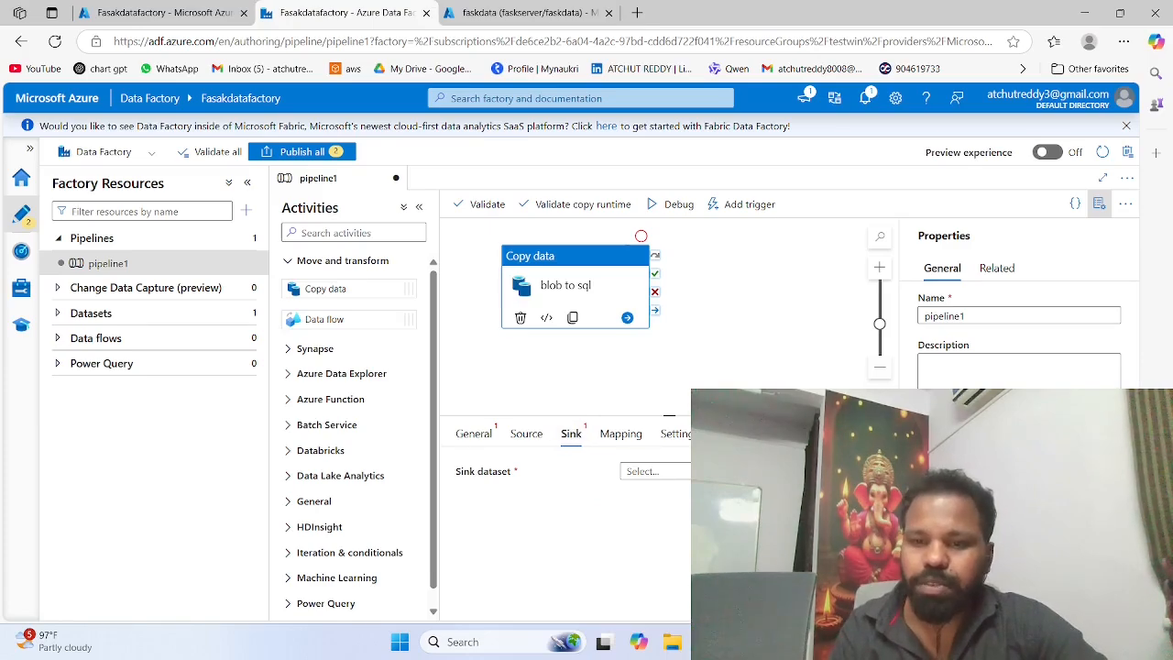
click(852, 472)
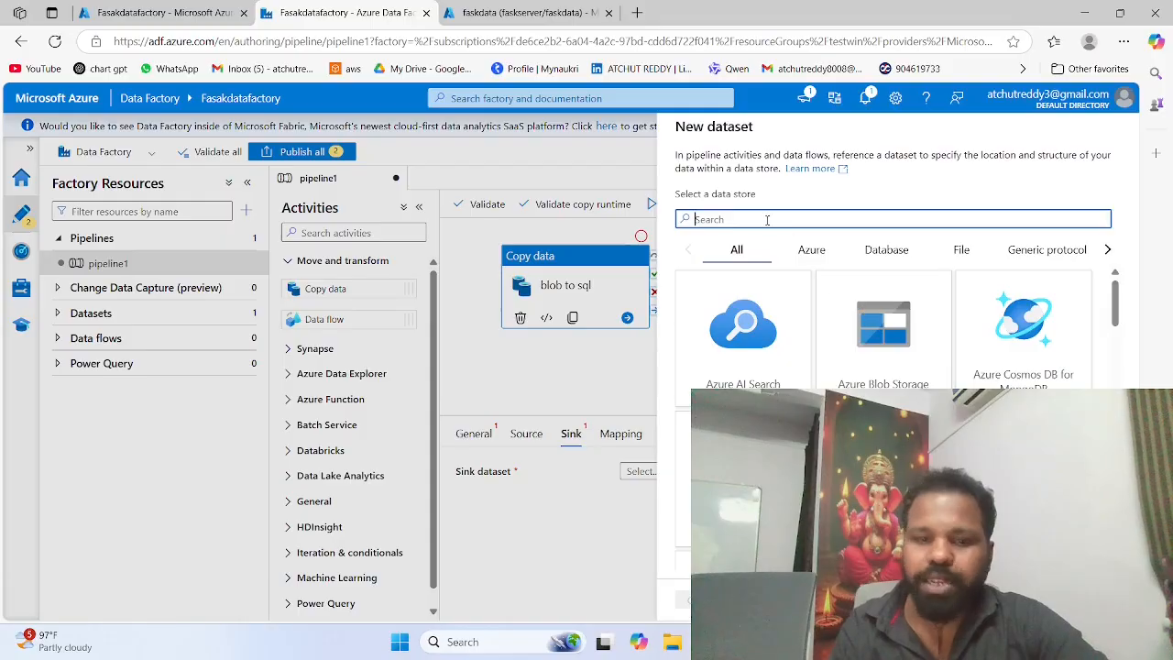
text(sw)
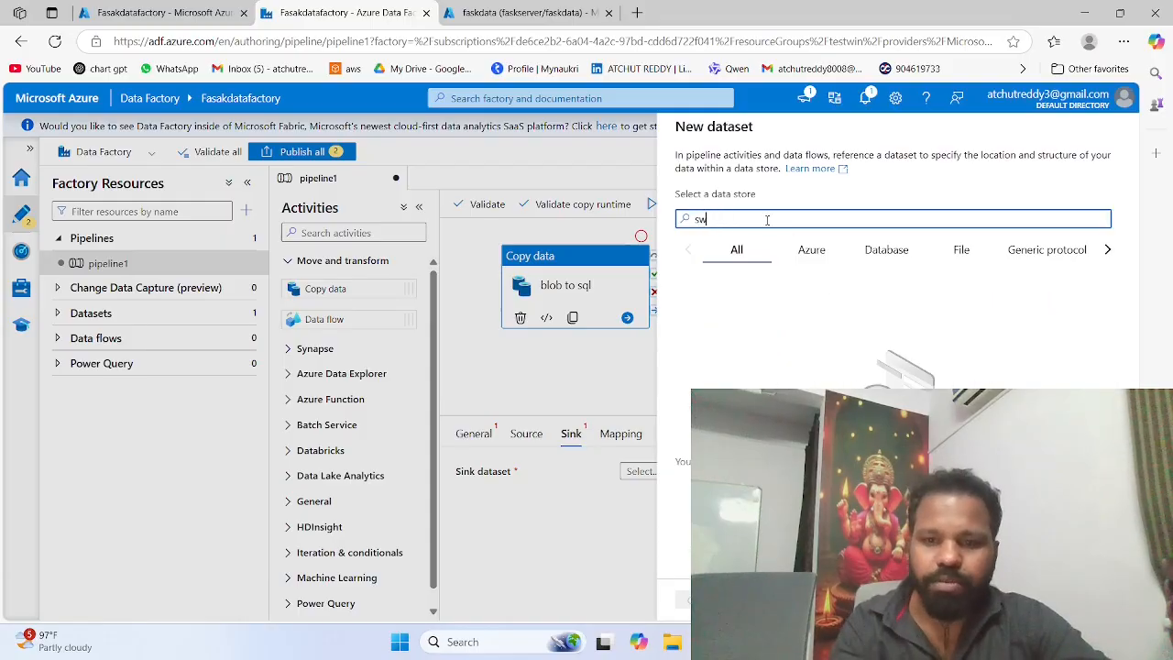
key(BackSpace)
text(ql)
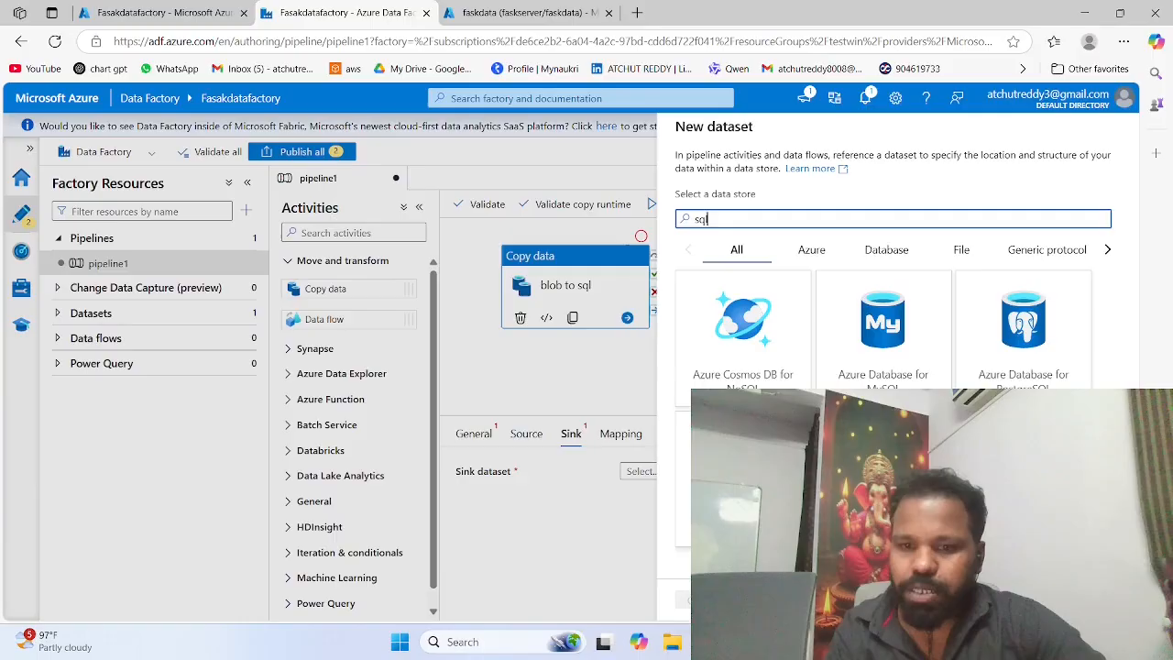
click(743, 480)
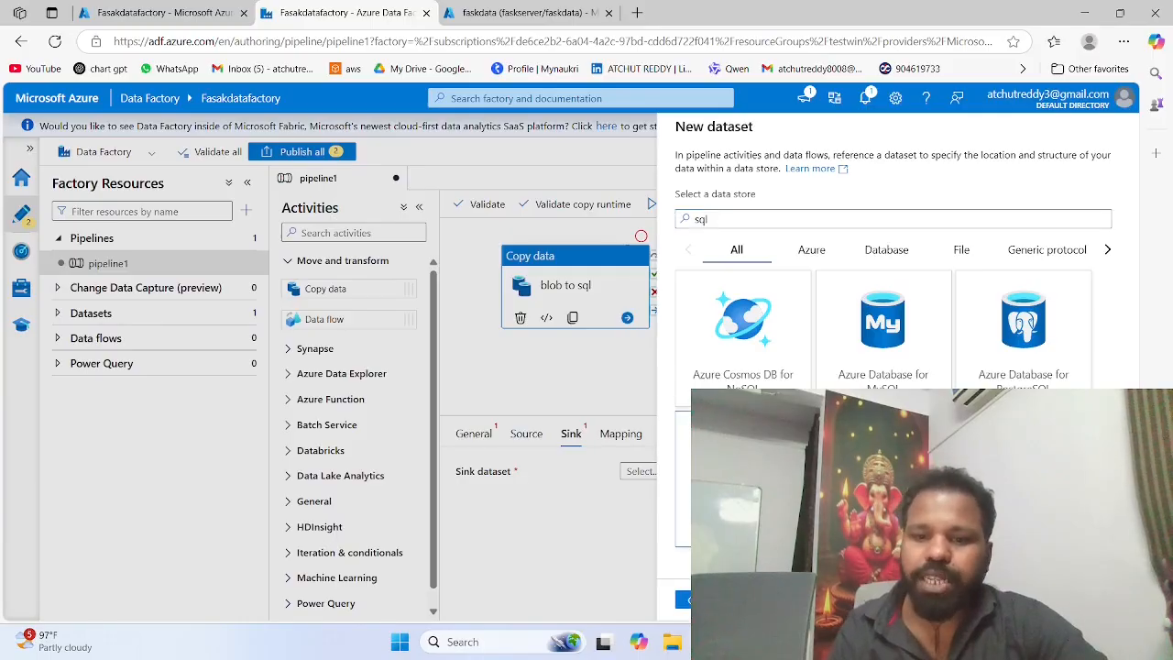
click(684, 600)
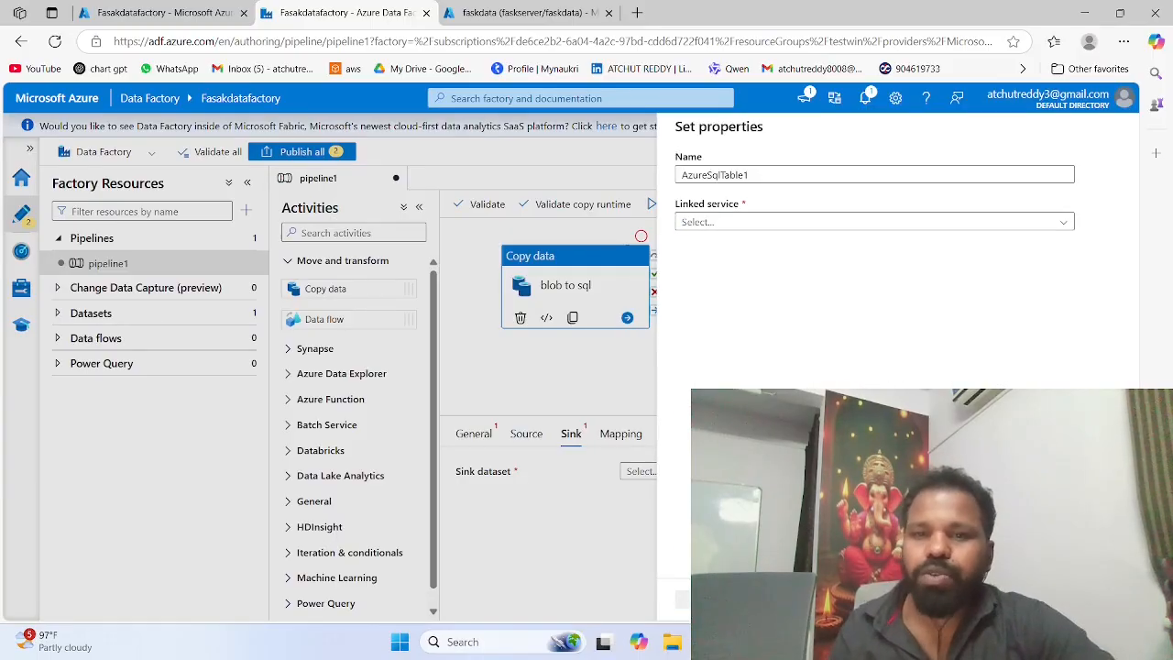
Step: Start a new linked service for the sink dataset with Azure subscription 1, server faskserver and database faskdata
click(1064, 223)
click(803, 267)
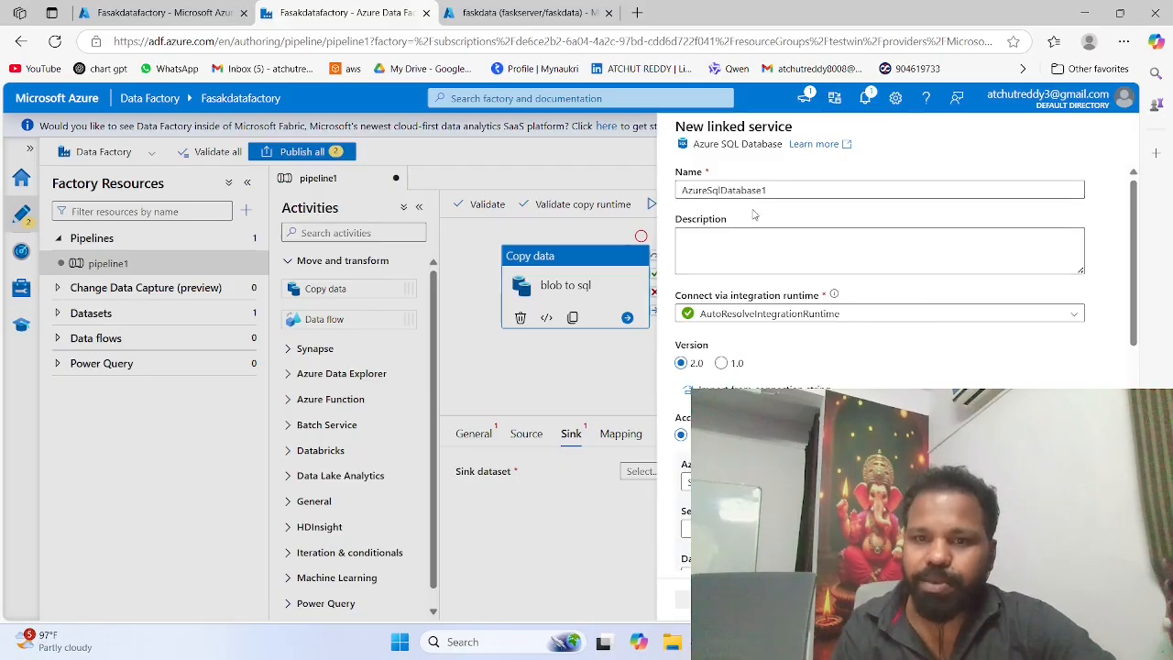
scroll(736, 319, down, 3)
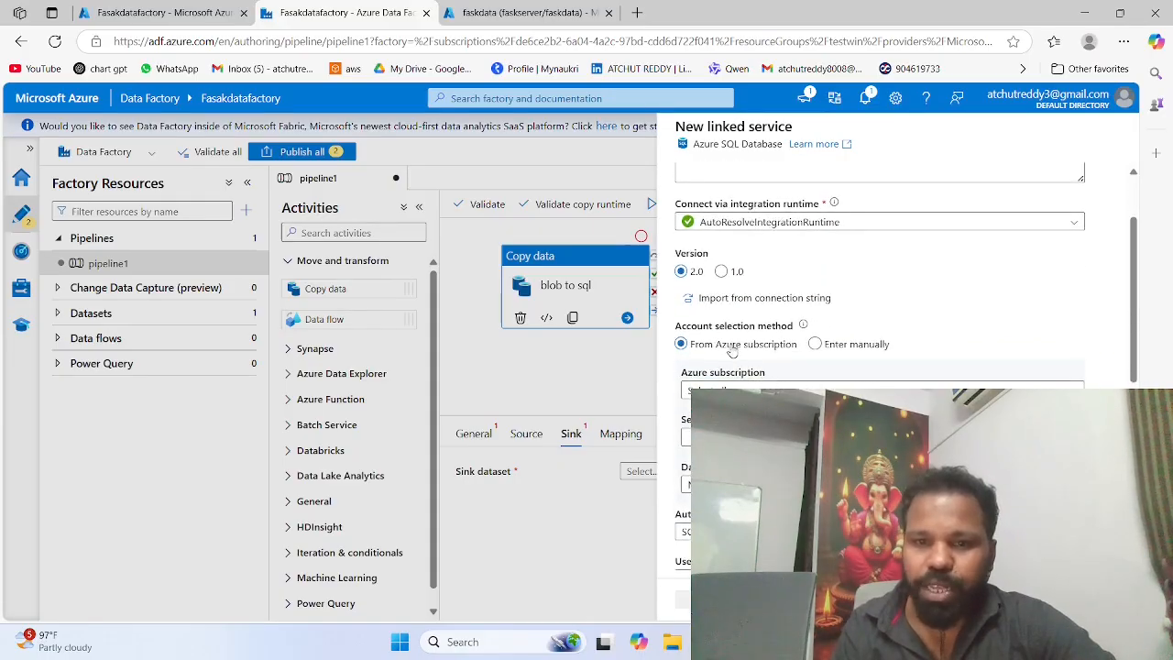
click(736, 317)
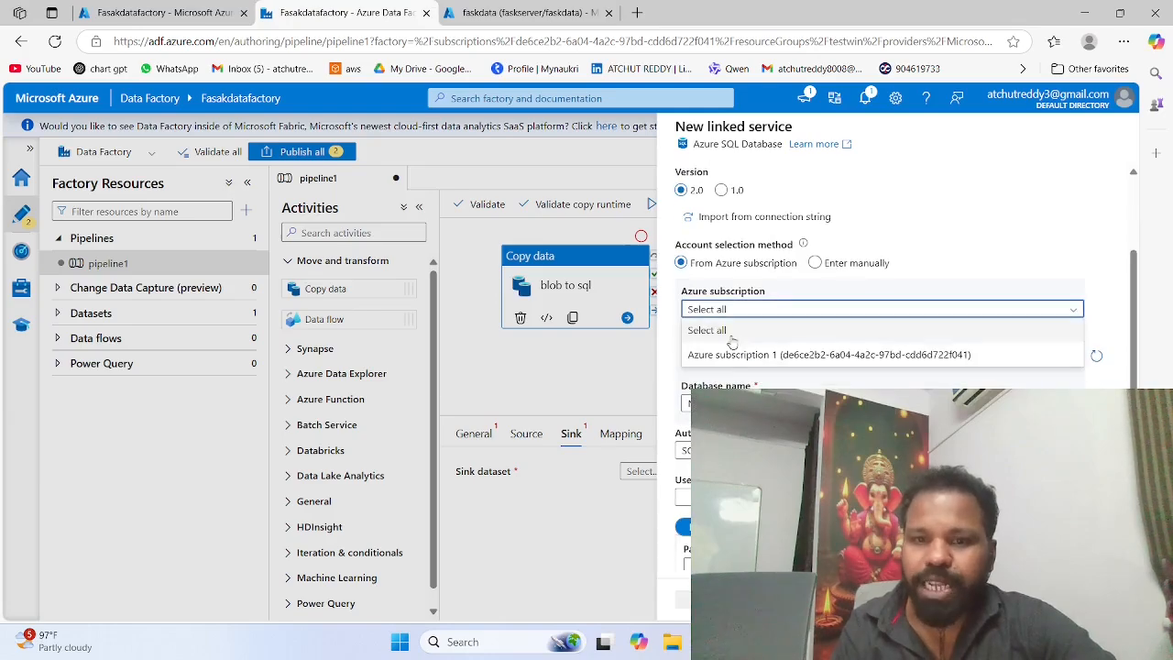
click(730, 357)
click(729, 356)
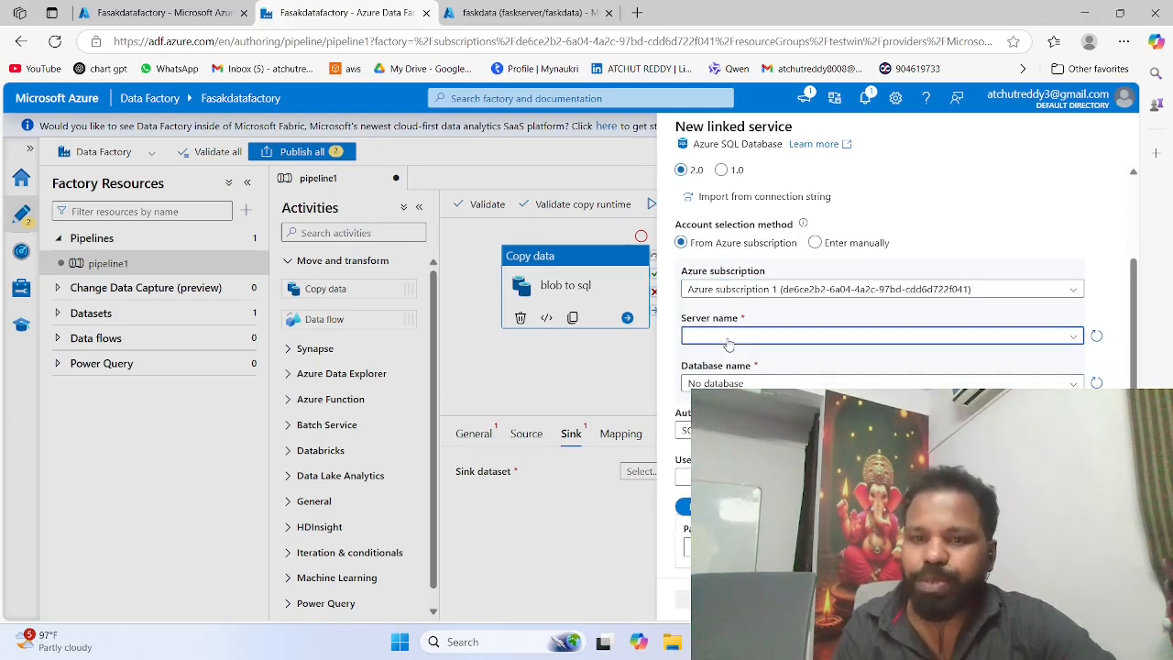
click(724, 363)
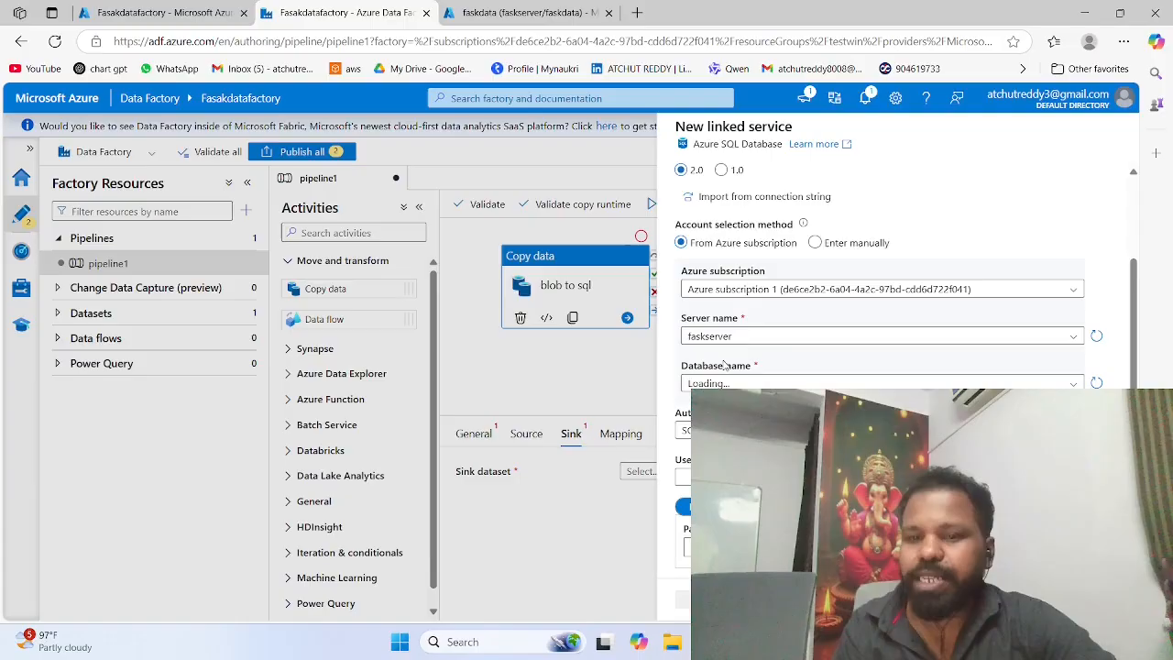
click(724, 377)
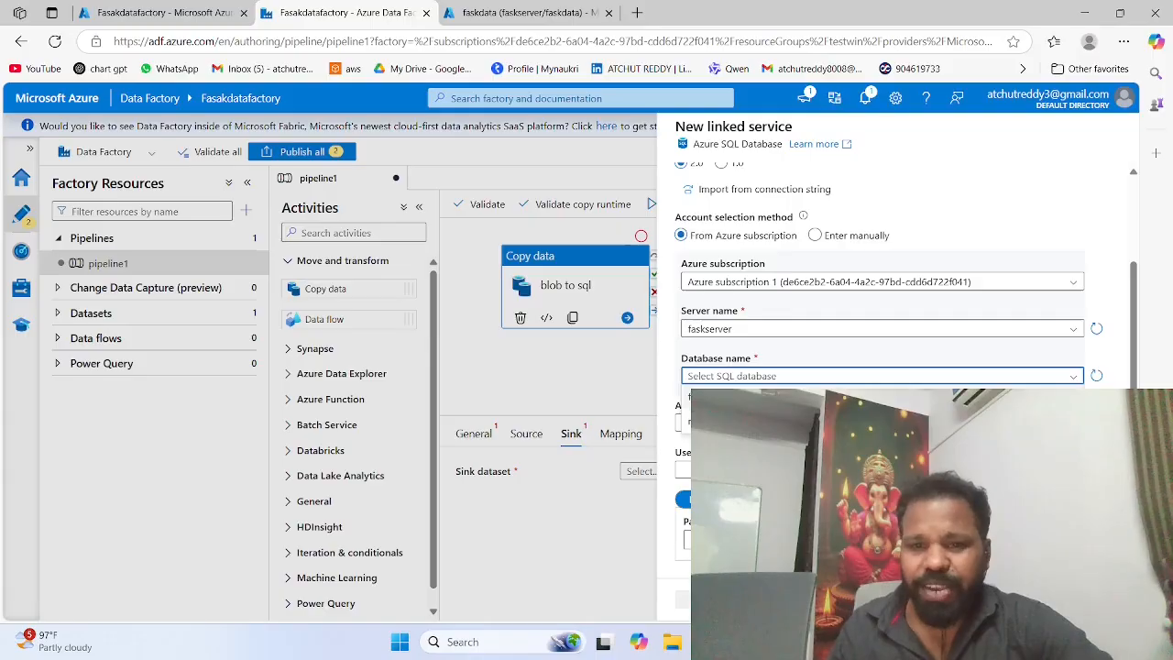
click(724, 397)
Step: Choose SQL authentication for the linked service, enter the database user name and password, and reveal the password to complete it
scroll(880, 367, down, 1)
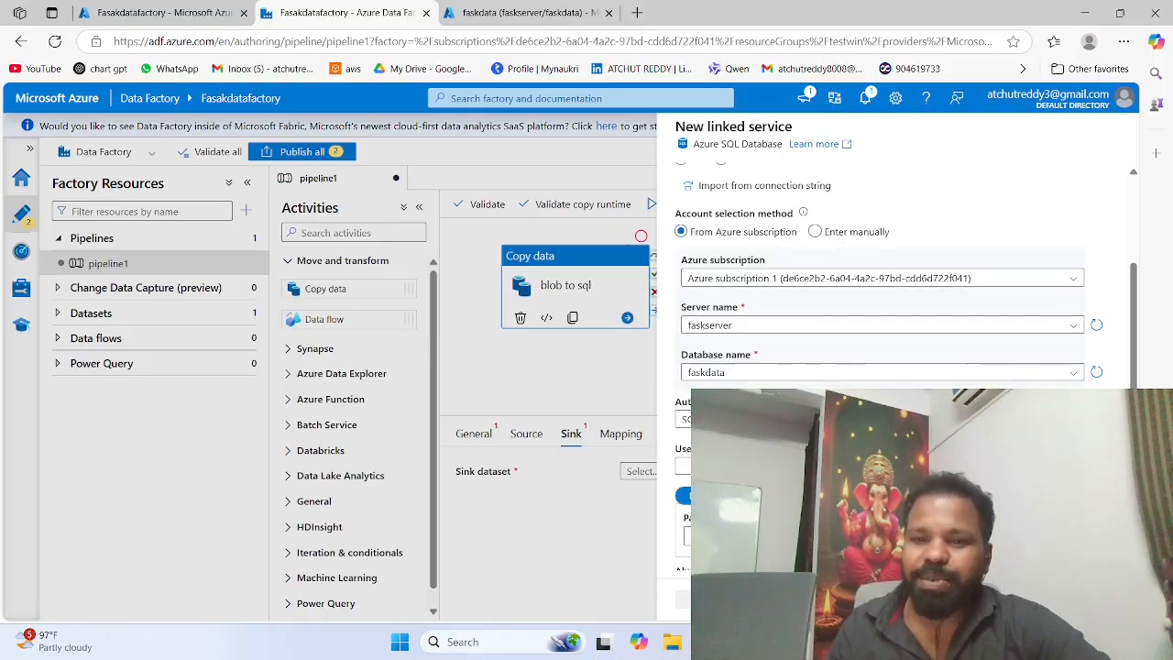
click(726, 379)
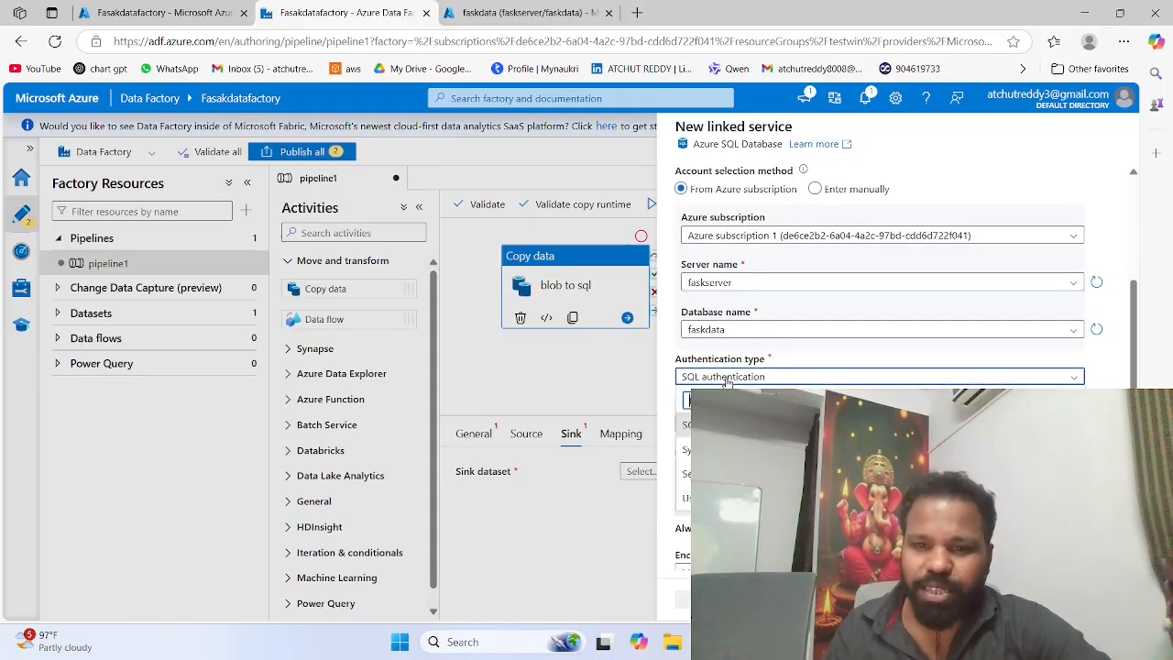
click(726, 425)
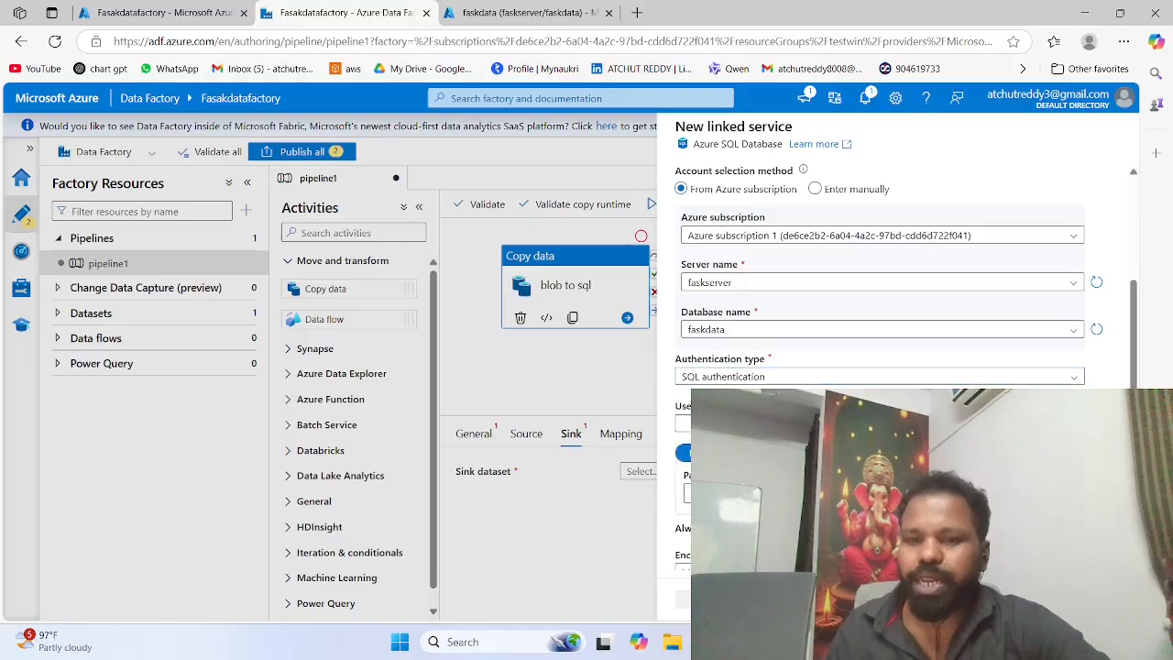
click(726, 424)
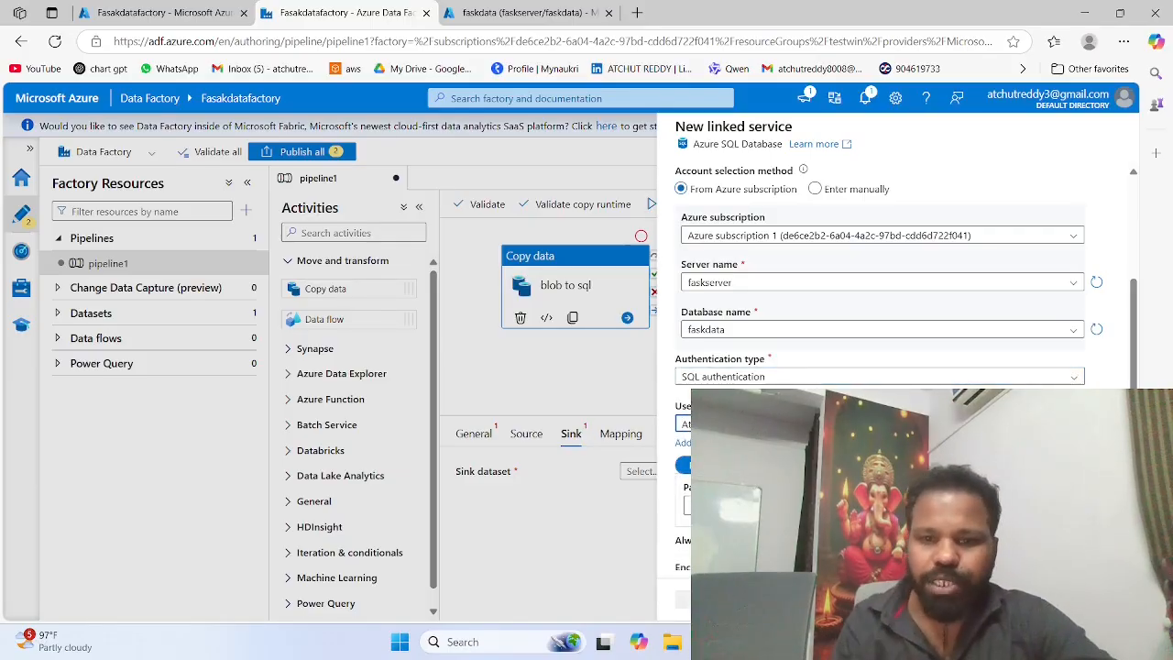
click(726, 505)
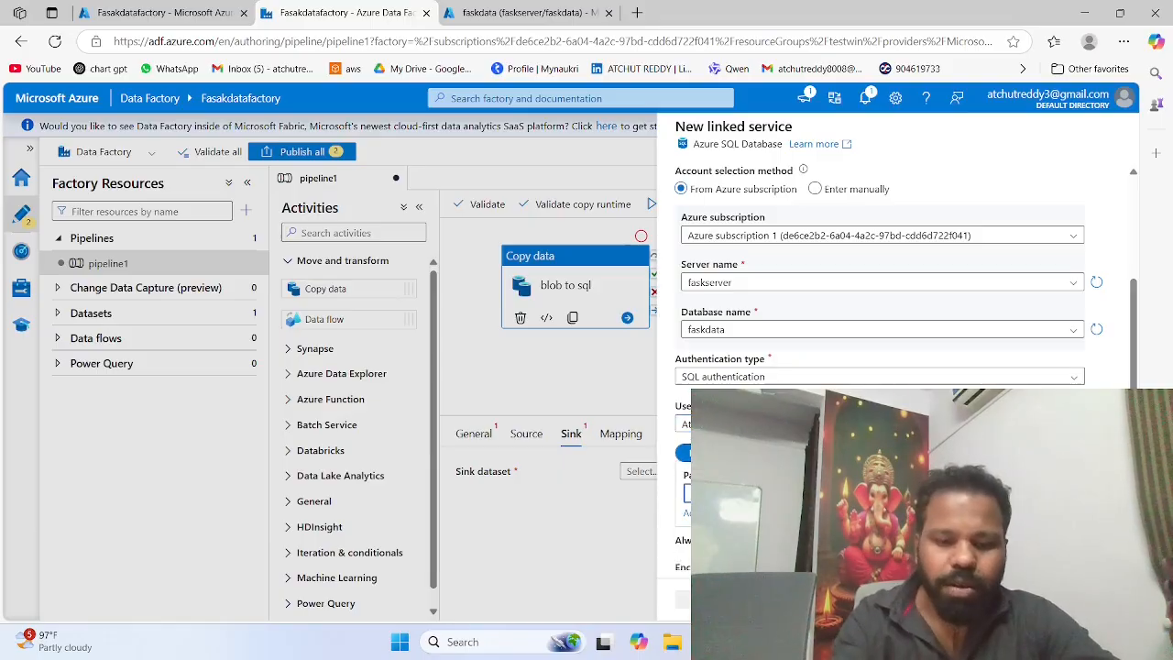
text(•)
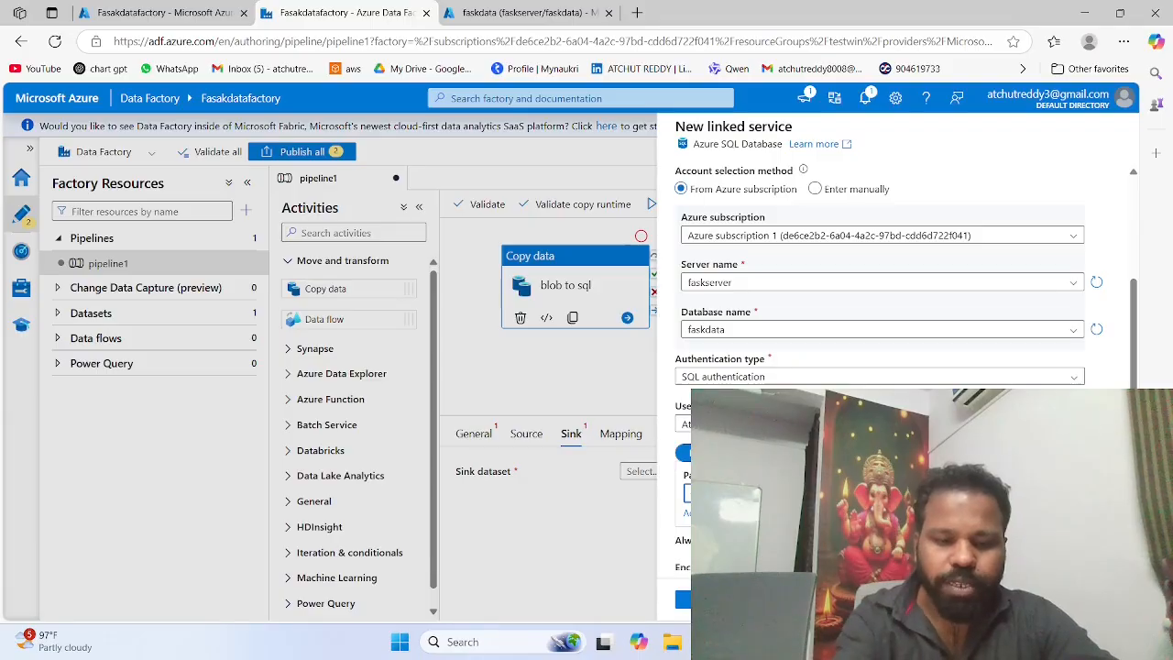
scroll(880, 275, down, 3)
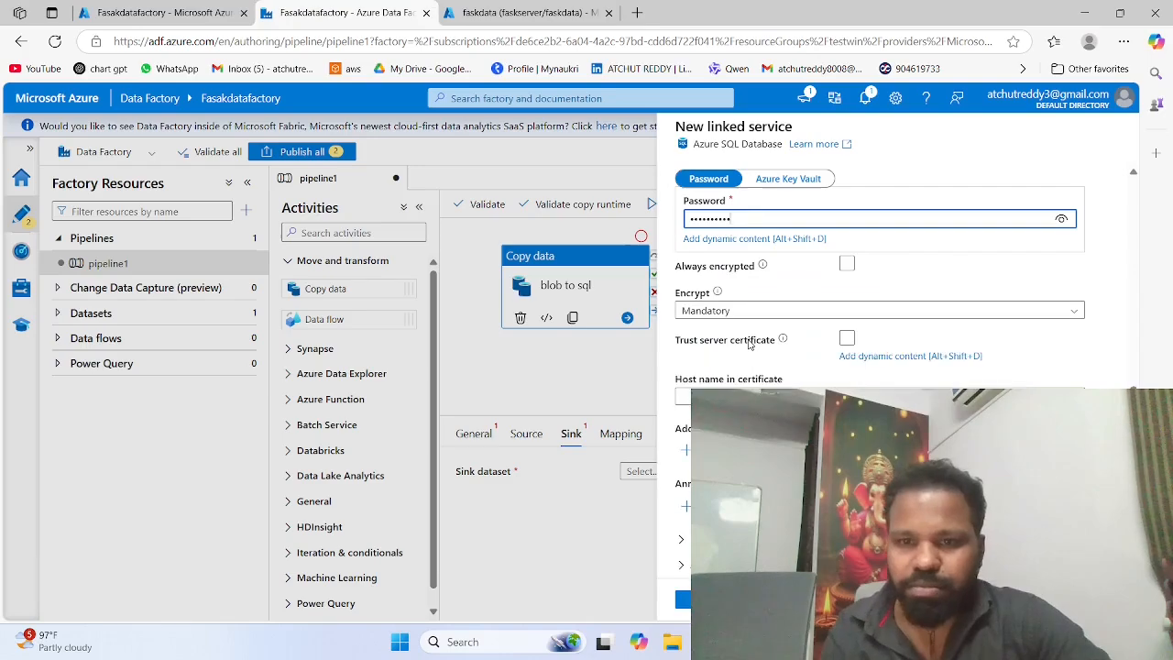
scroll(752, 344, down, 1)
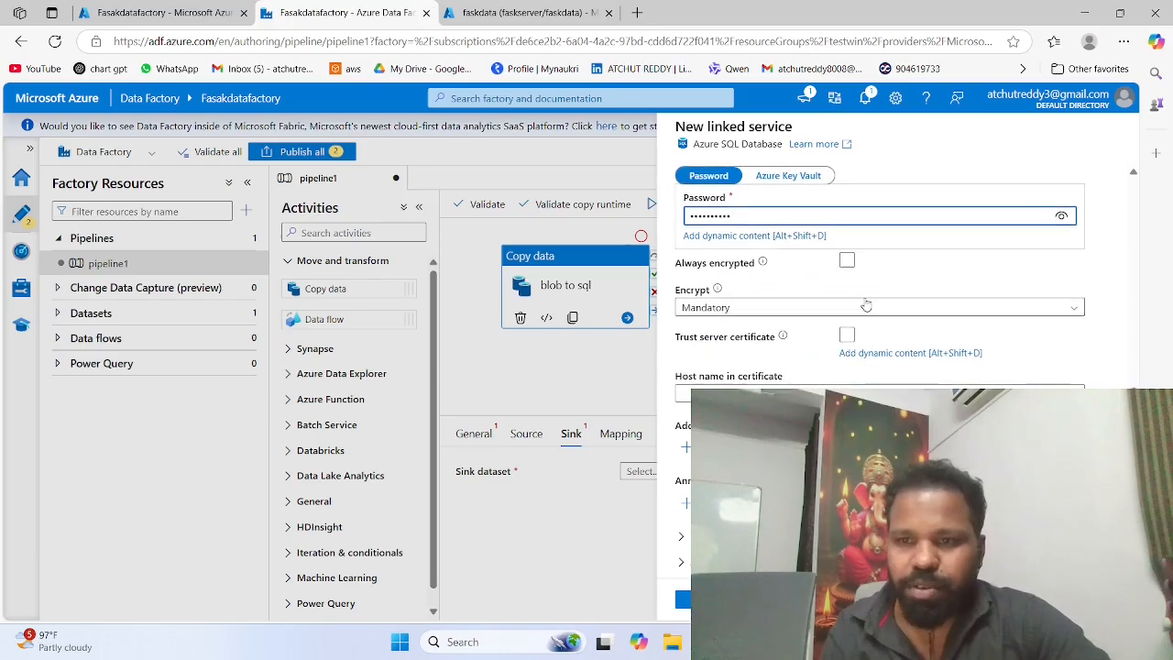
click(1062, 217)
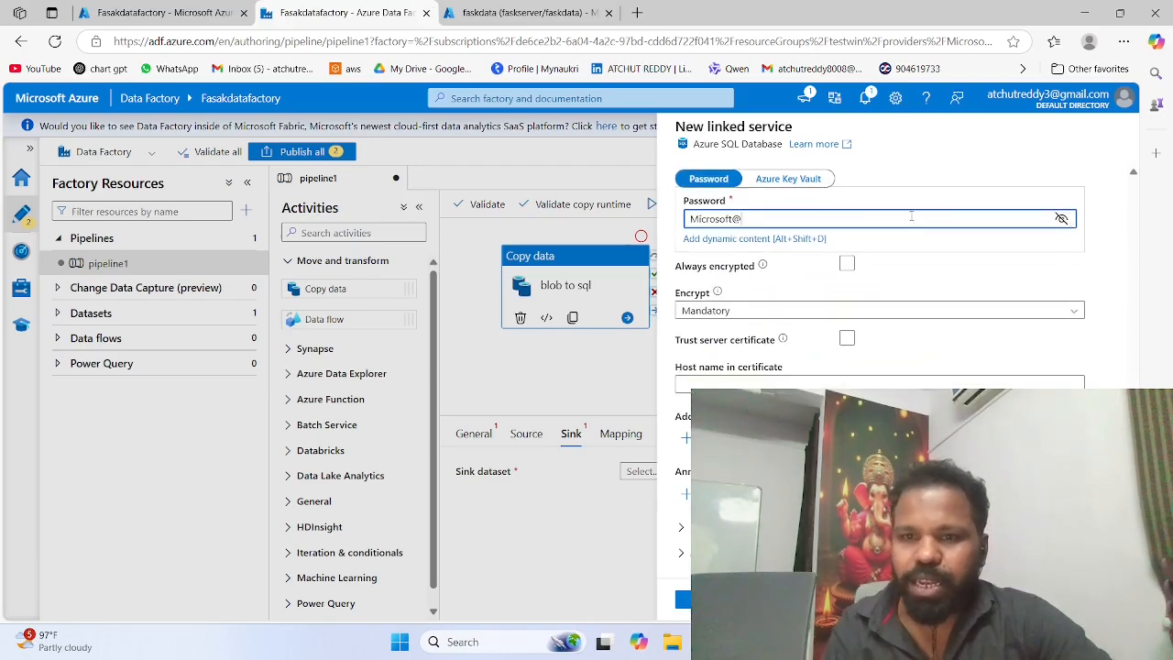
text(123)
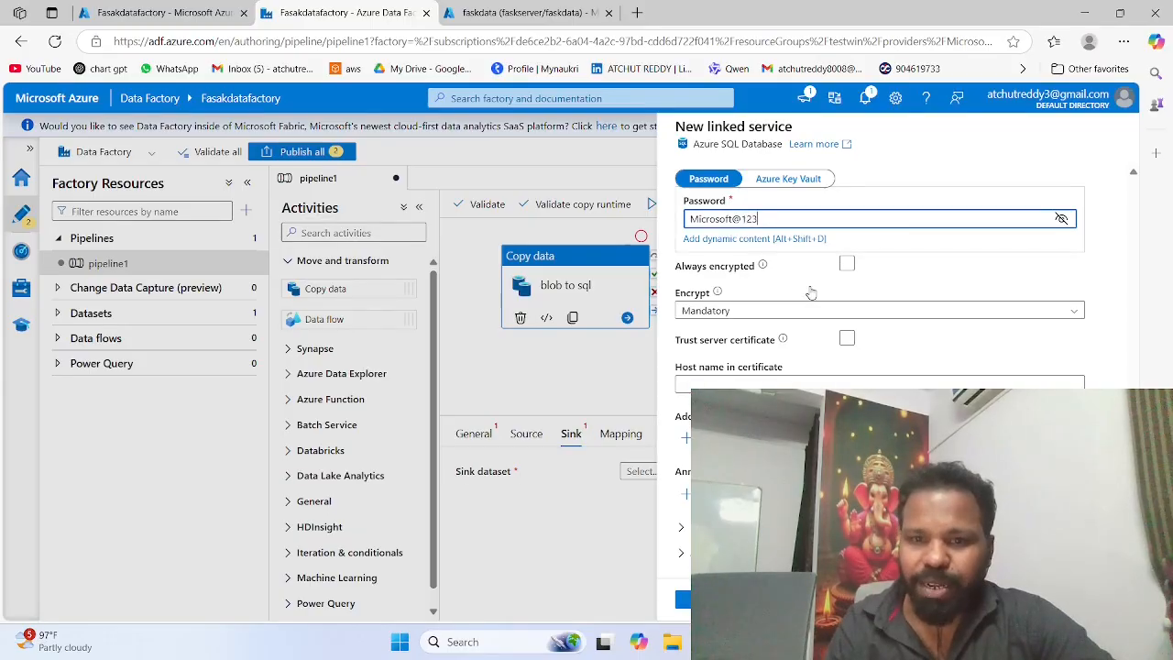
Step: Create the Azure SQL Database linked service, choose dbo.emp as the sink table with its schema imported from the connection, and create the dataset
click(698, 598)
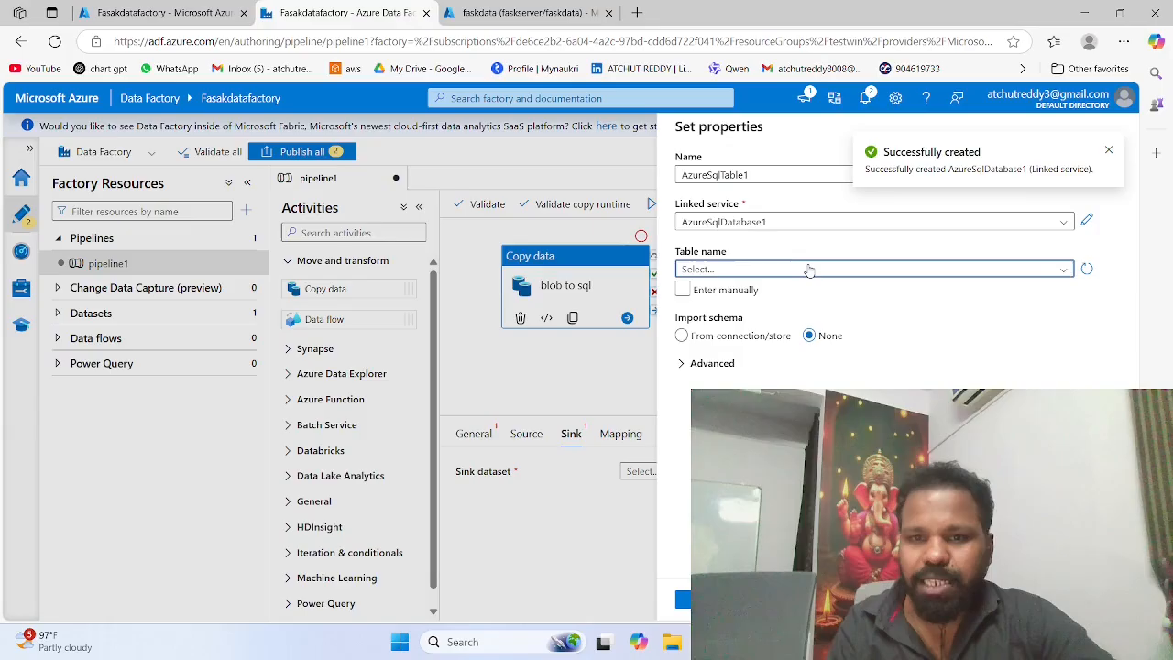
click(810, 270)
click(779, 289)
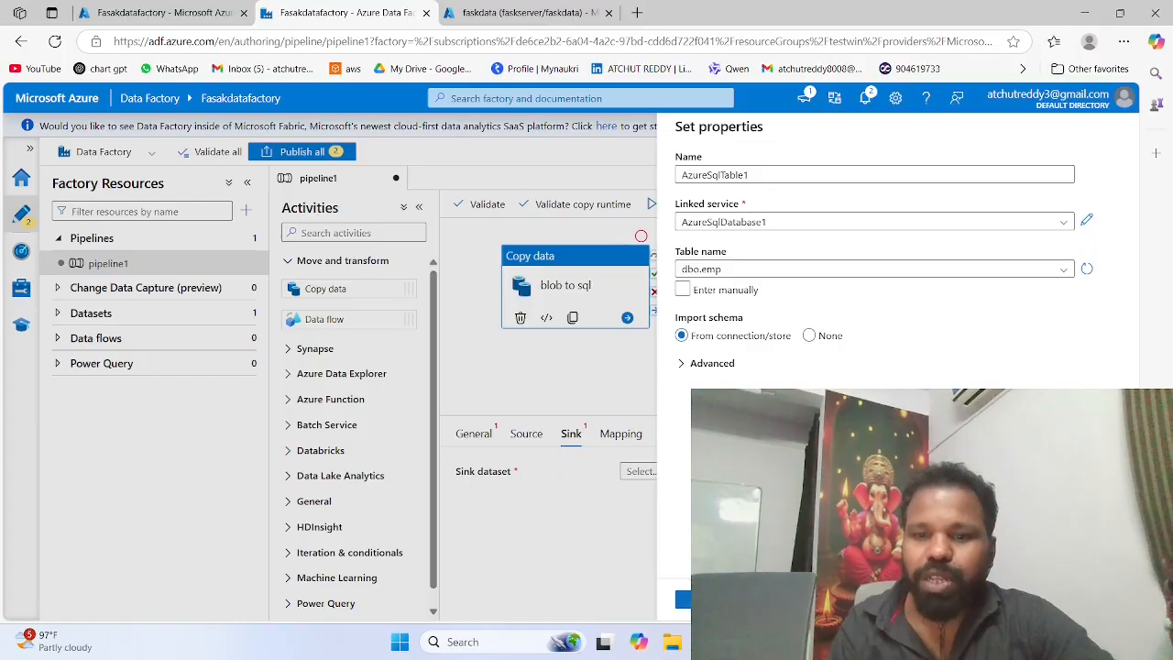
click(700, 599)
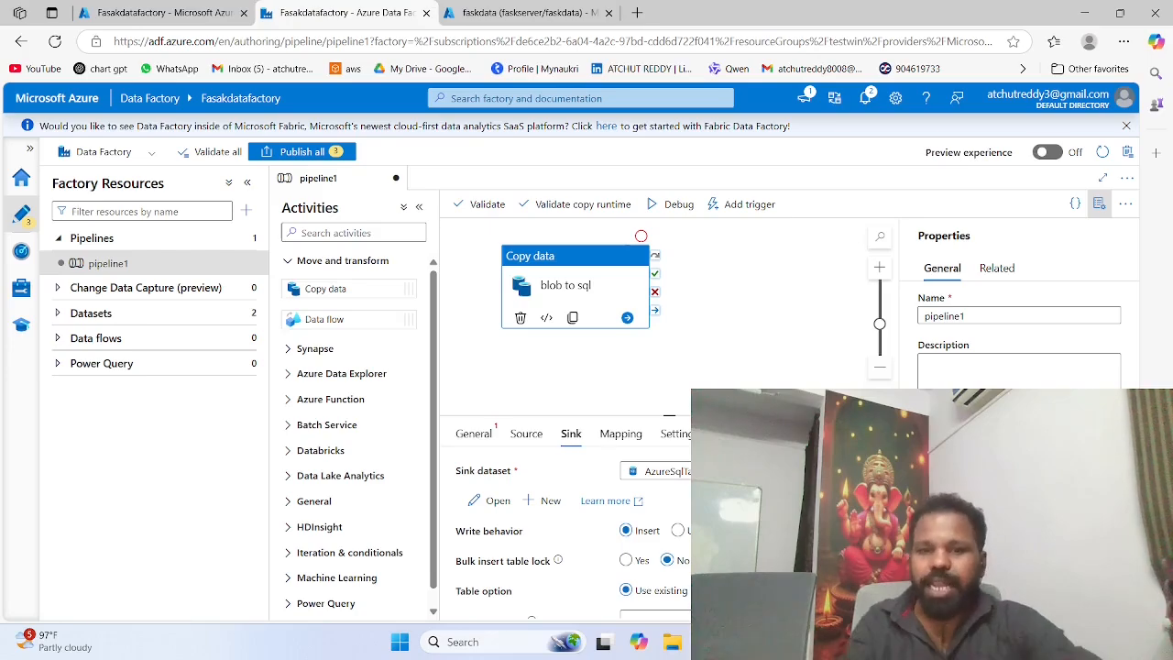
Step: Import the source and sink schemas into the copy activity's column mapping and review the mapped columns
click(622, 436)
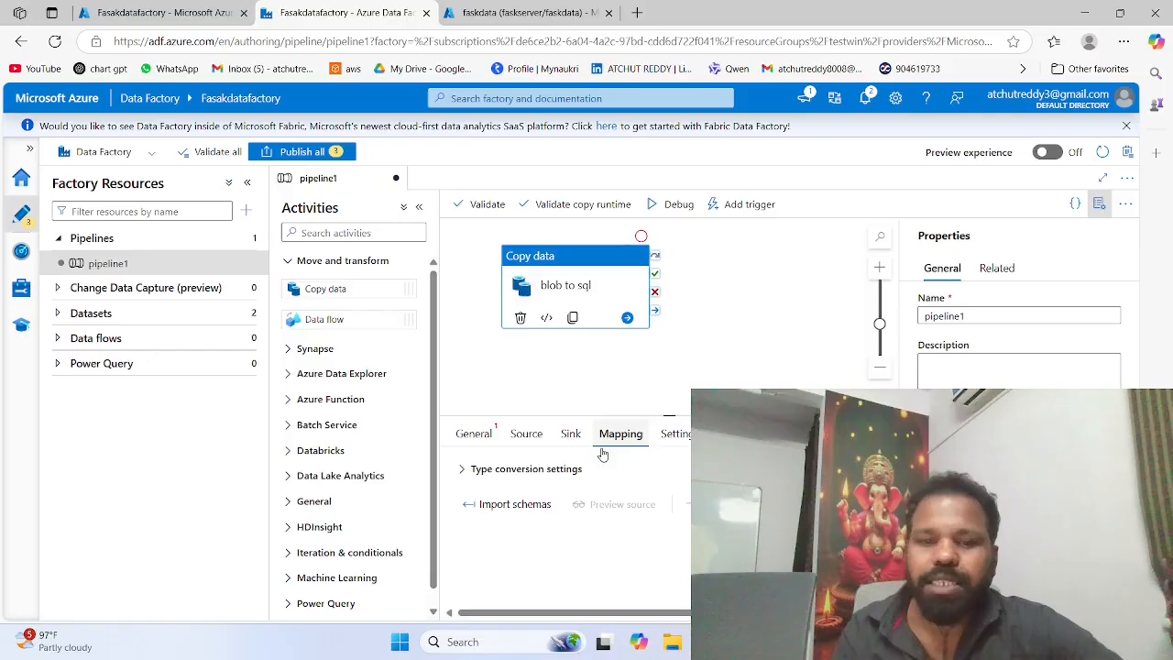
click(507, 504)
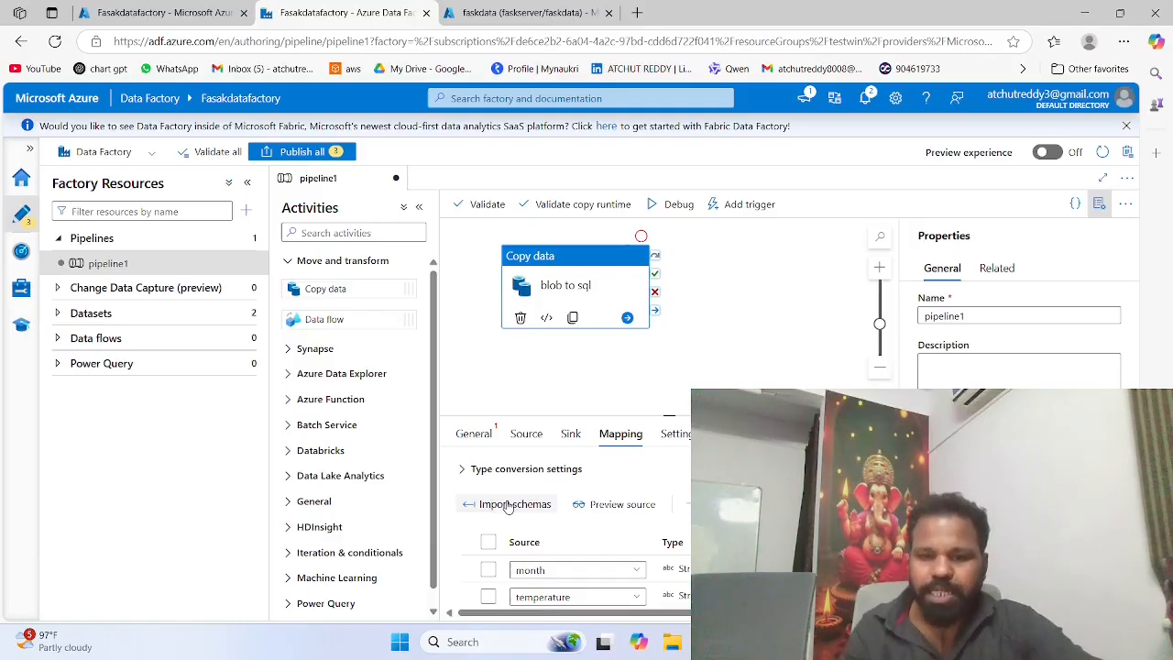
scroll(586, 541, down, 1)
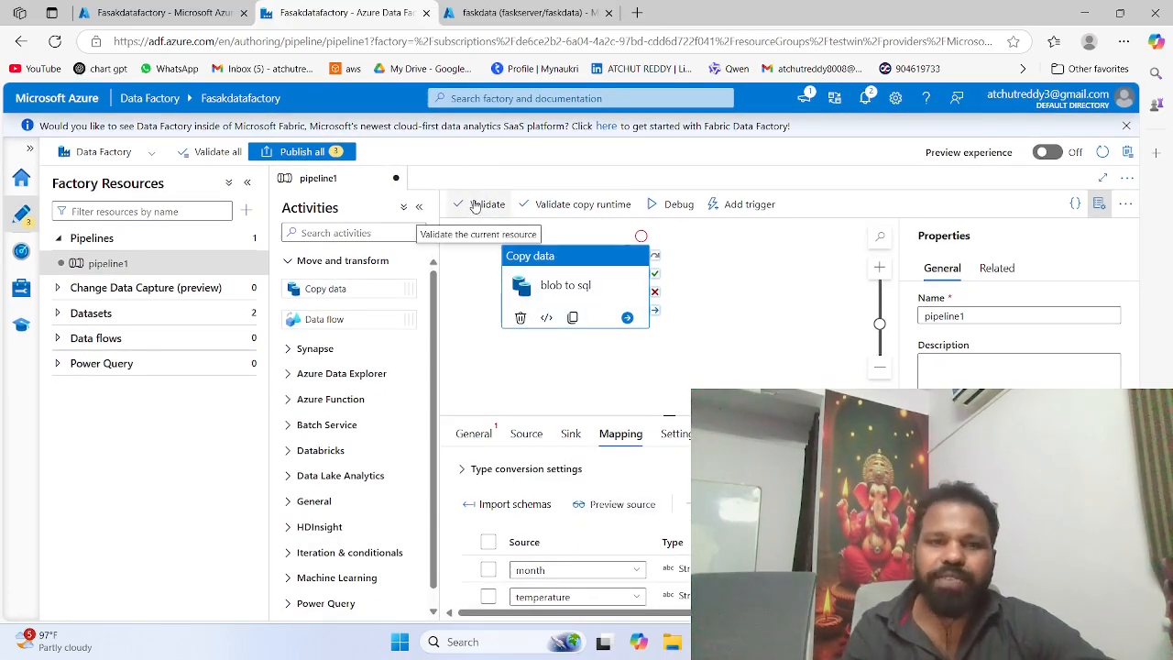
Step: Validate pipeline1 and all factory resources, and publish all pending changes
click(473, 205)
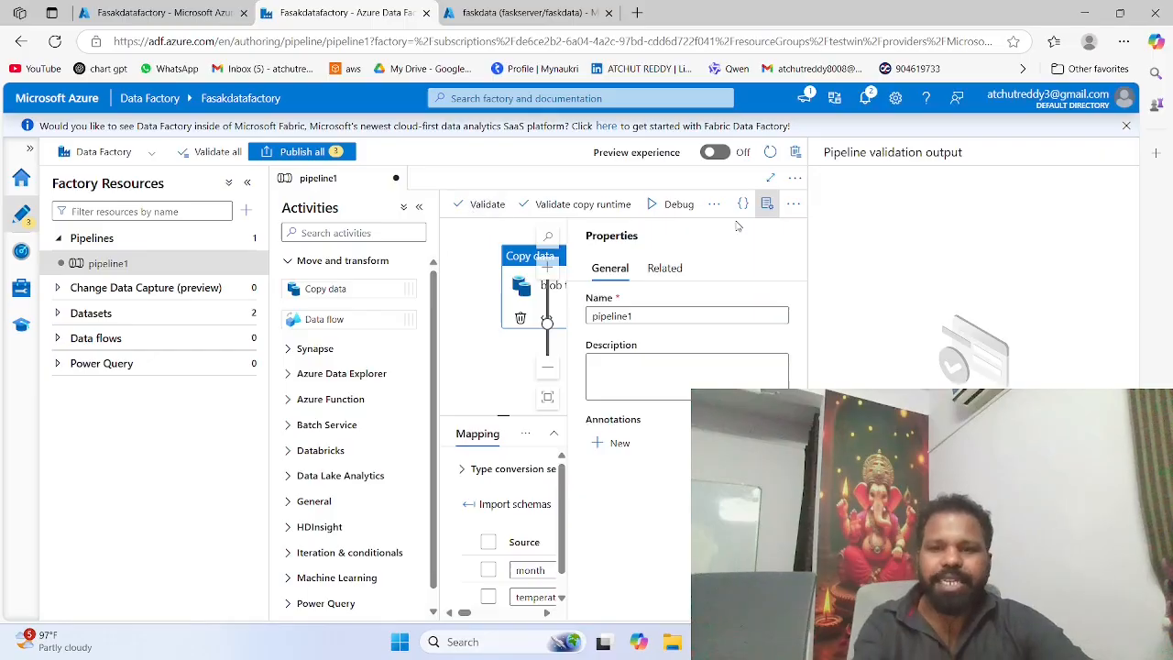
click(217, 152)
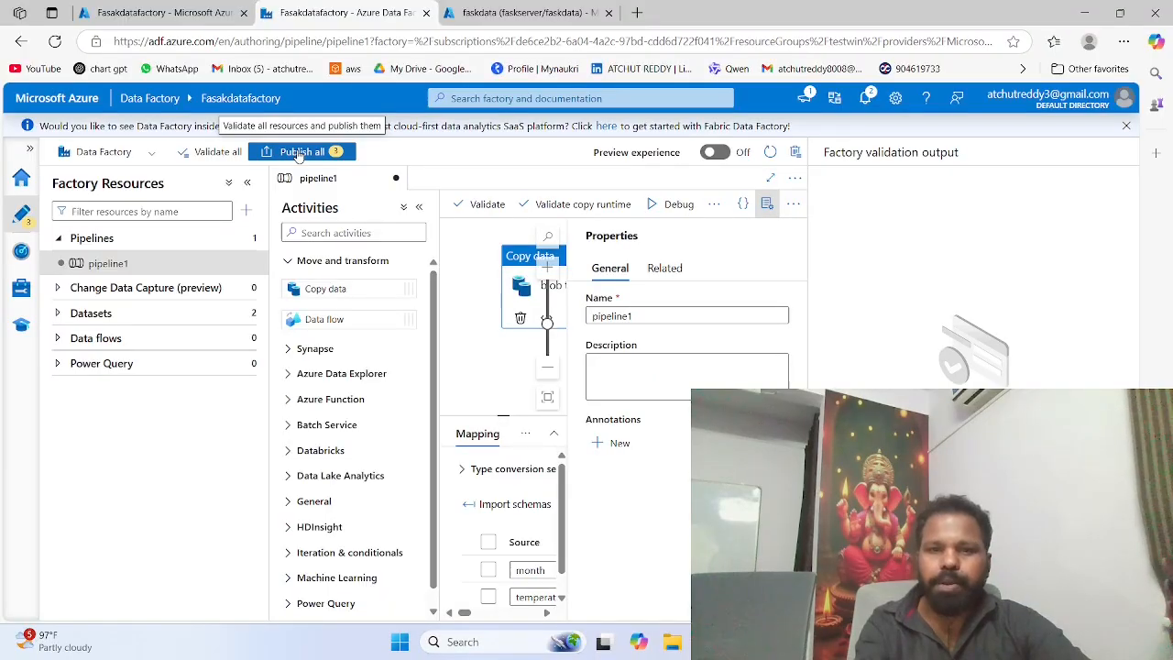
click(298, 152)
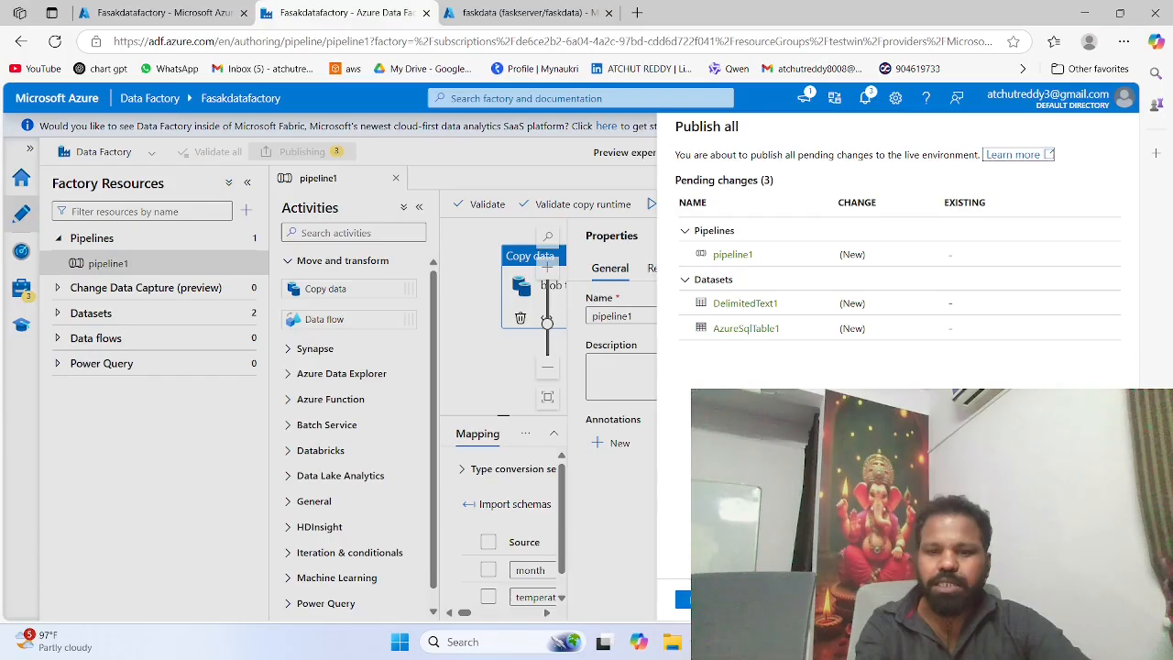
click(701, 599)
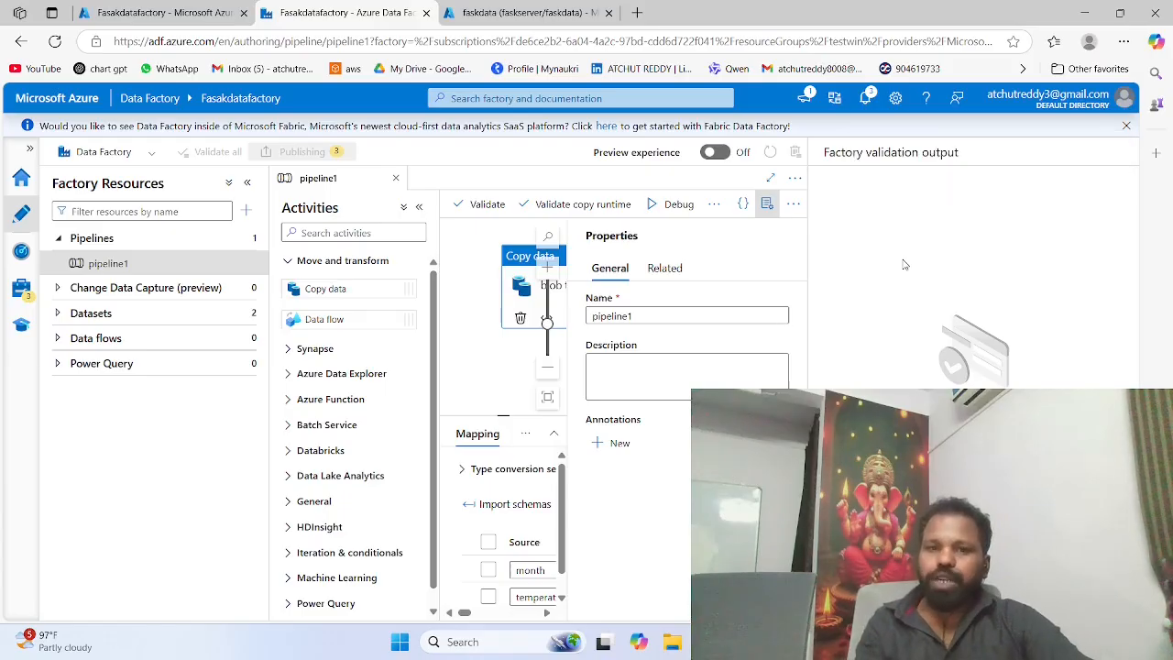
Step: Start a debug run of pipeline1 and check its progress in the run monitor and the pipeline's output
click(677, 206)
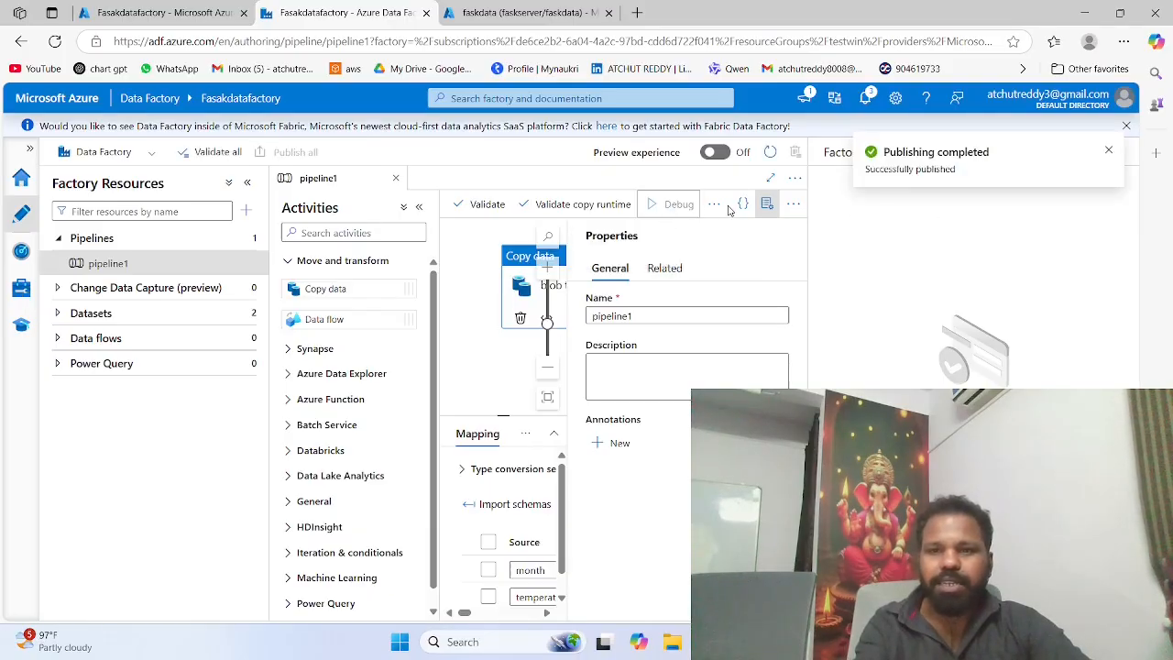
click(23, 253)
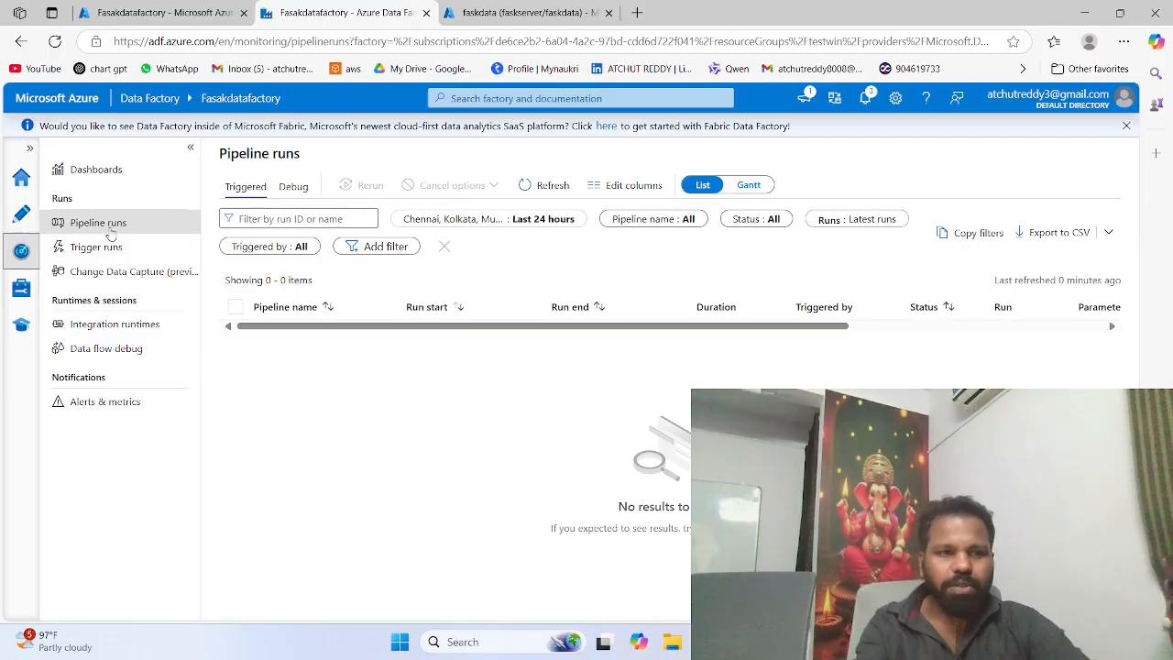
click(25, 217)
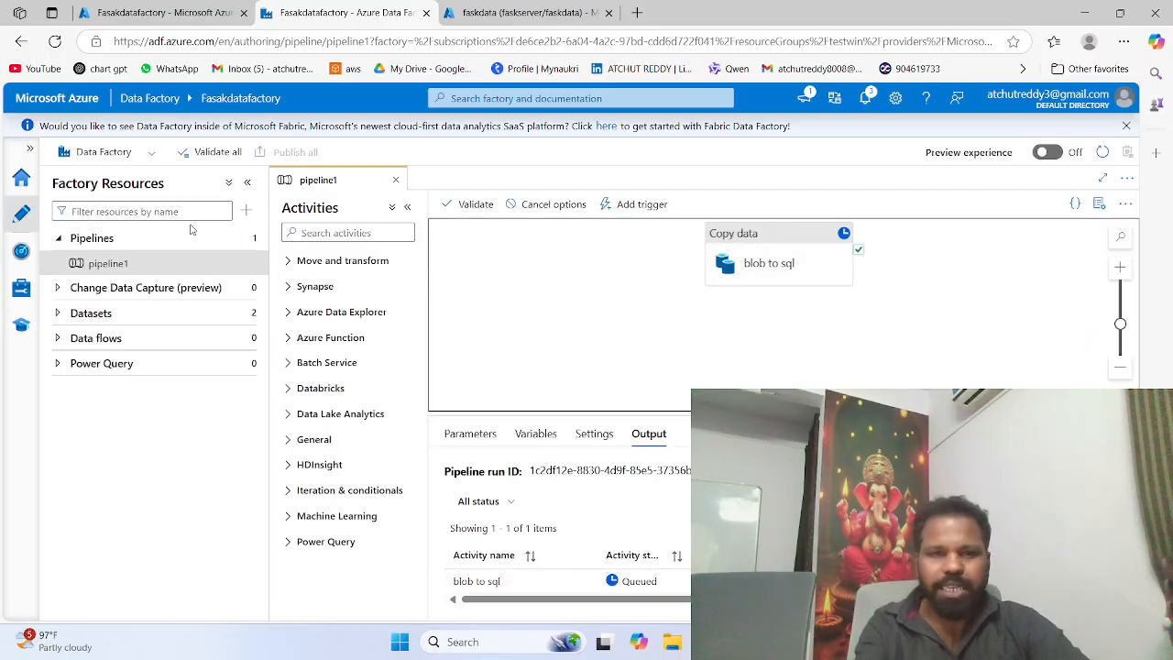
click(21, 251)
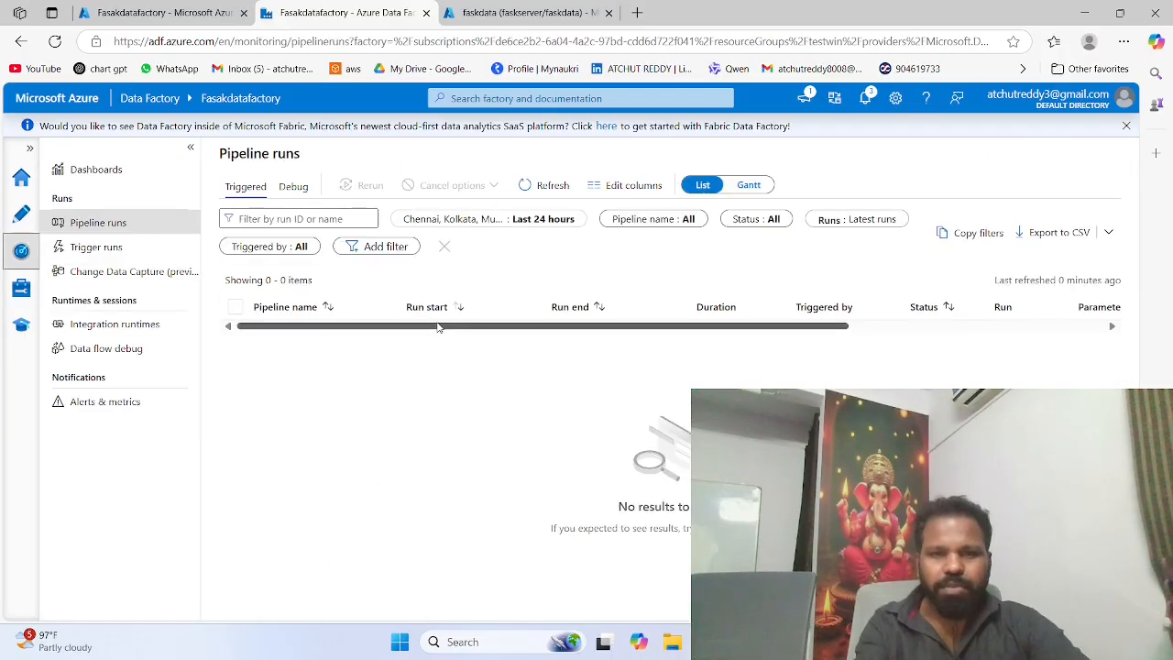
click(18, 213)
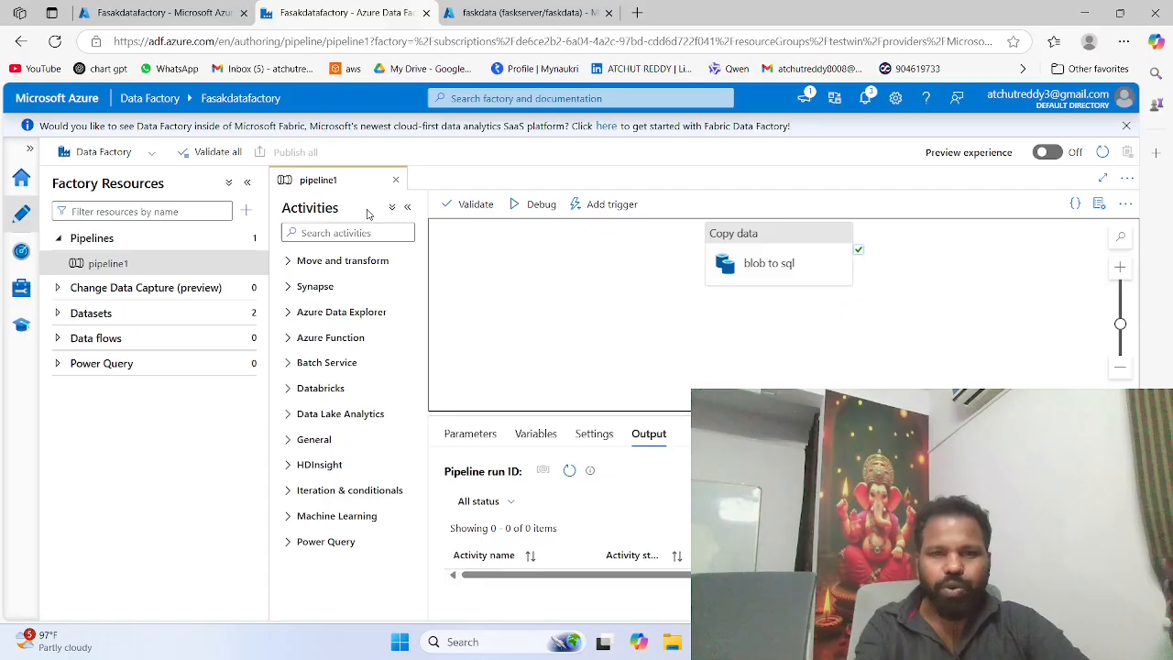
Step: Trigger an on-demand run of the published pipeline1 and open the list of triggered pipeline runs
click(794, 263)
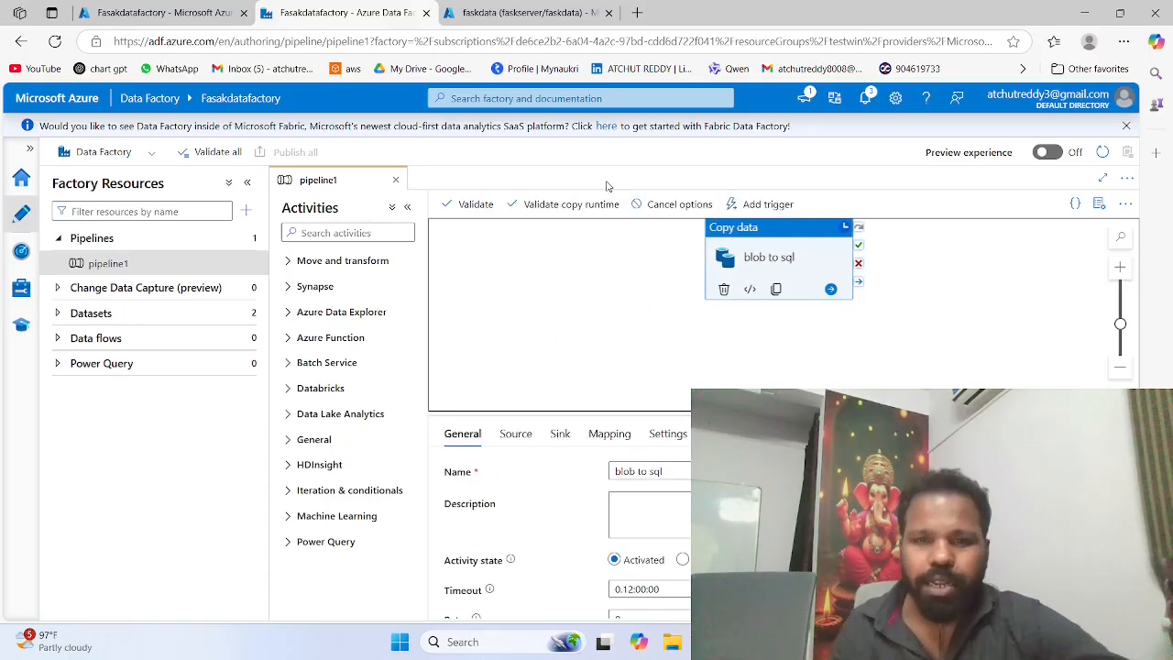
click(754, 204)
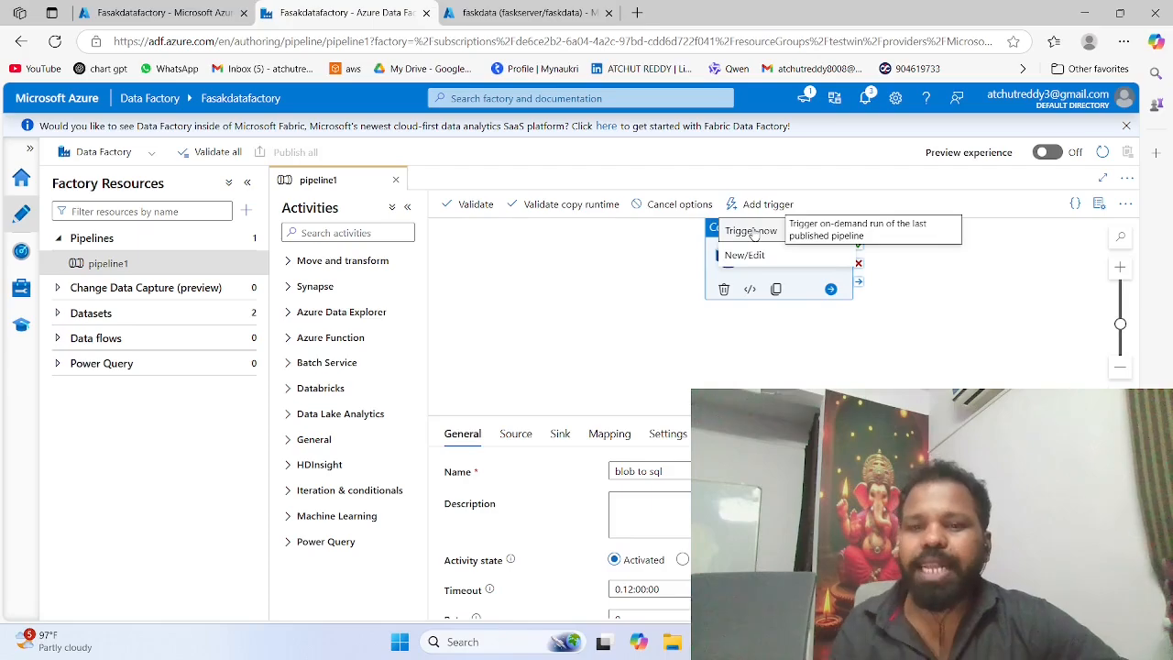
click(751, 231)
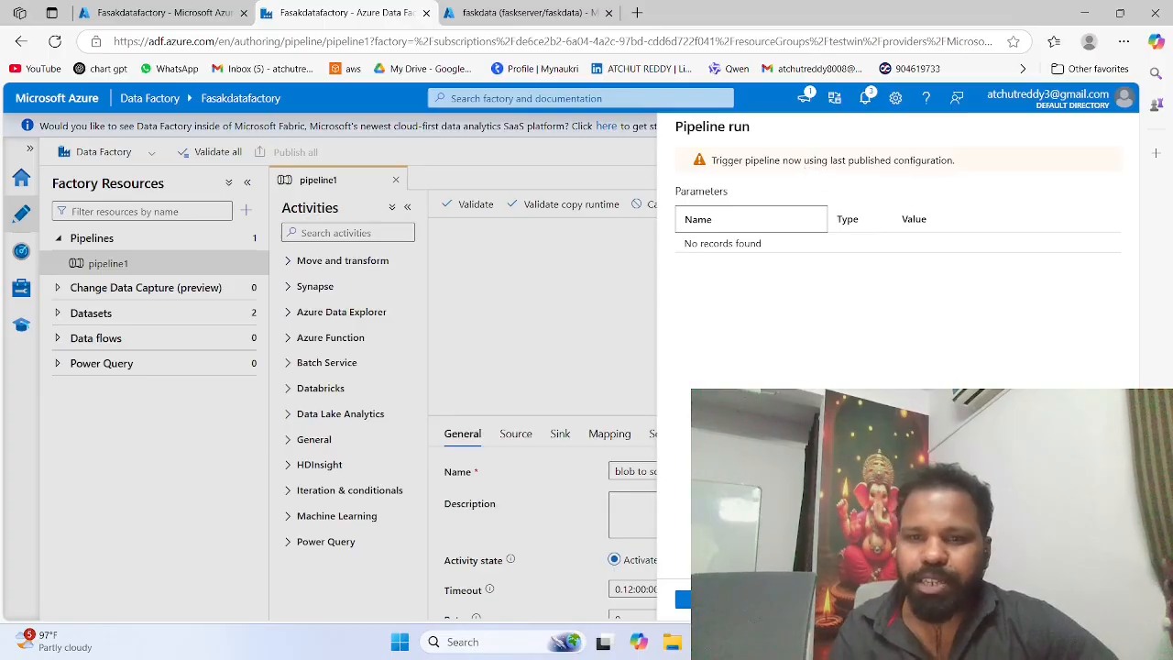
click(702, 600)
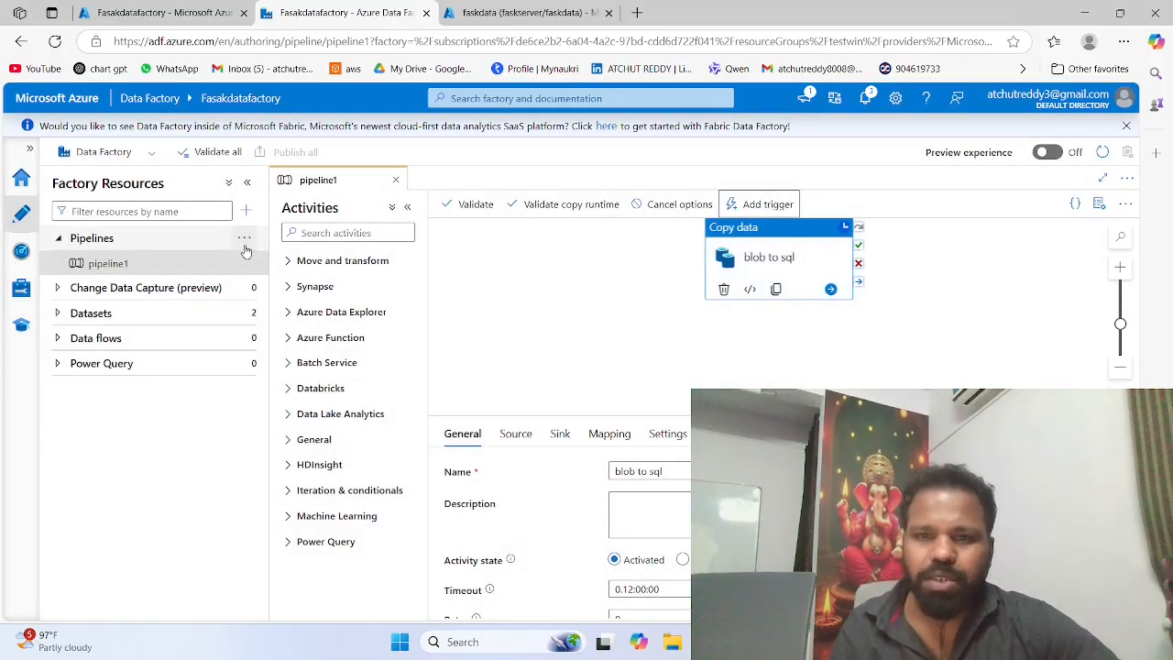
click(21, 252)
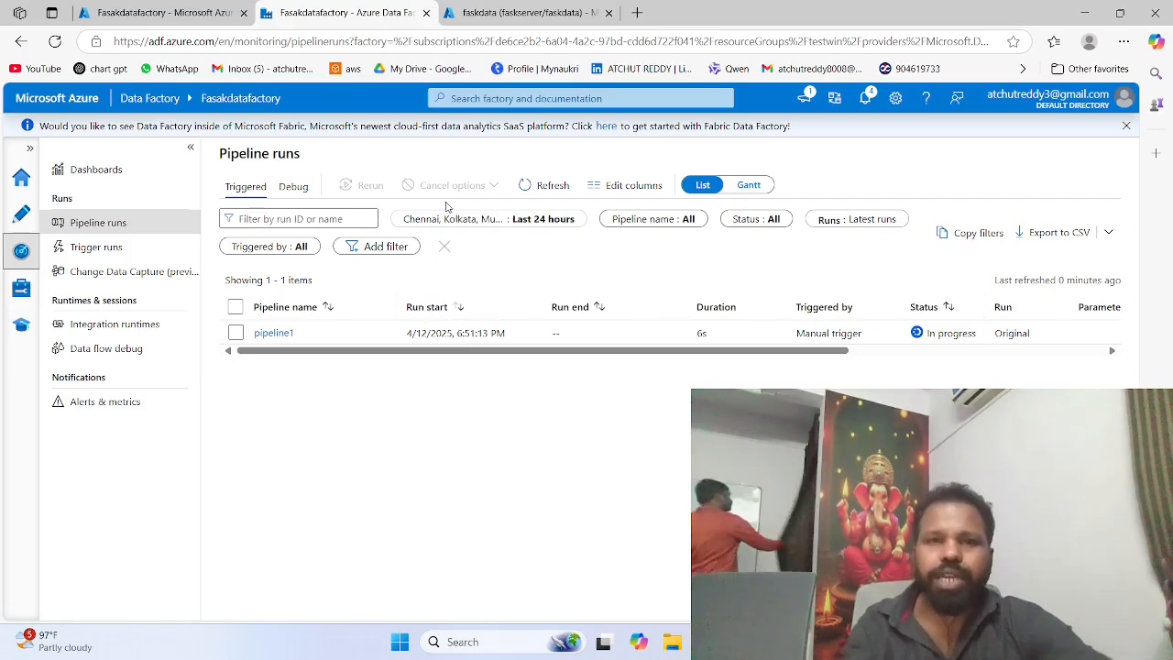
Step: Switch to the faskdata query editor and run "select * from [dbo].[emp]" to check the copied rows
click(510, 13)
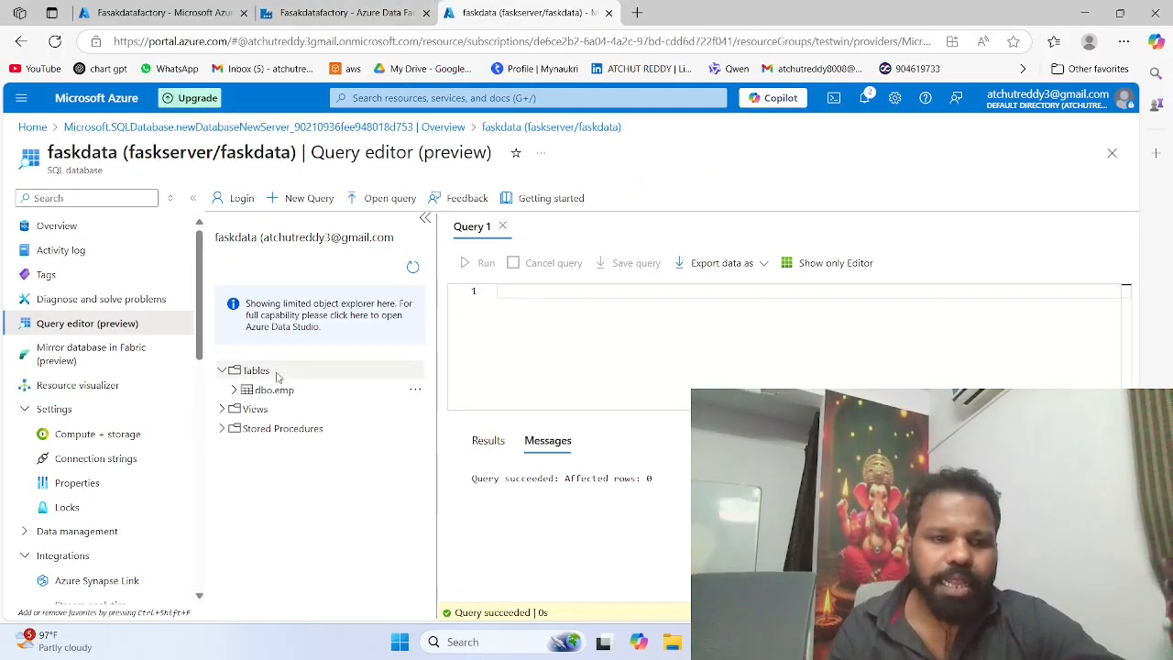
click(524, 302)
text(sel)
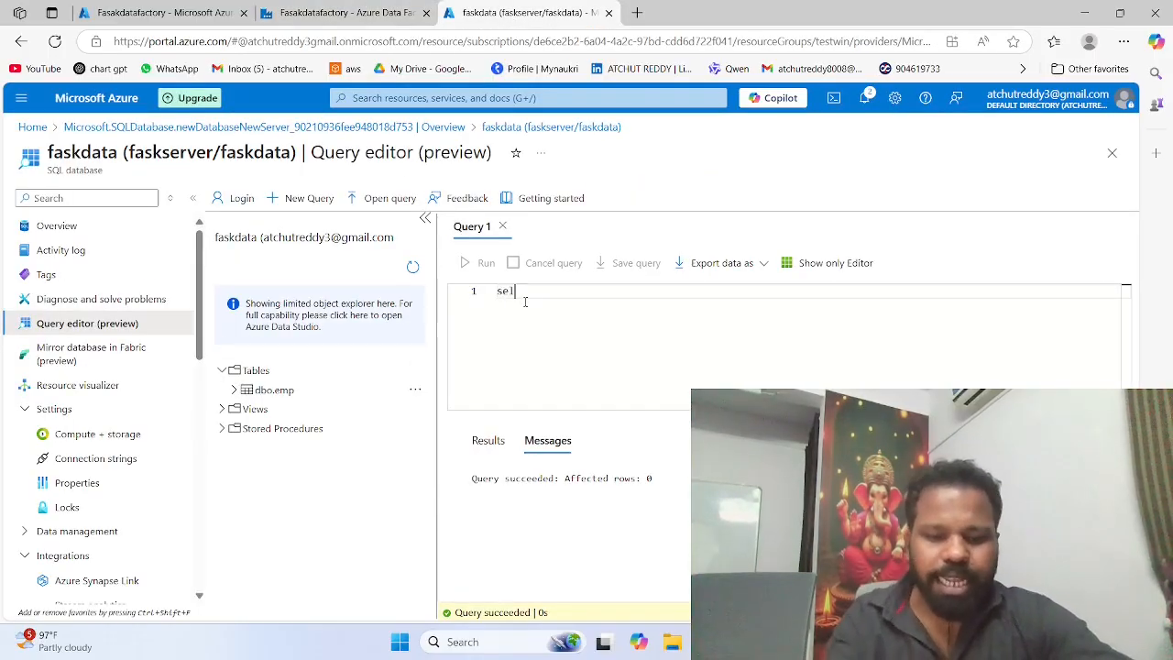
text(ect *)
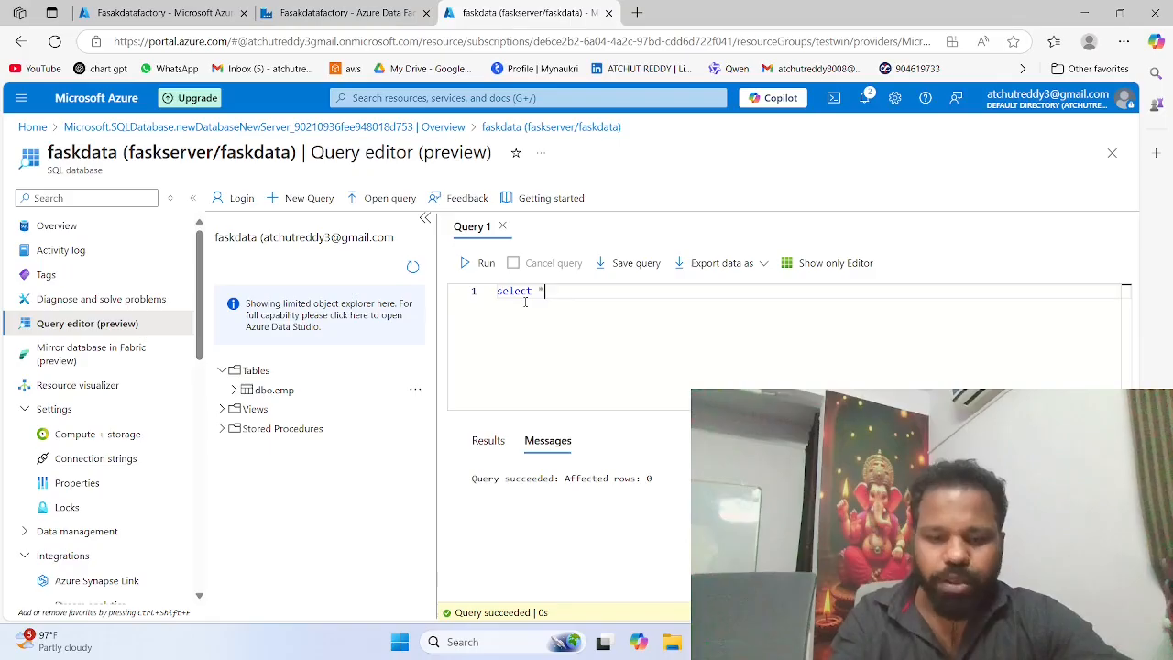
text( from em)
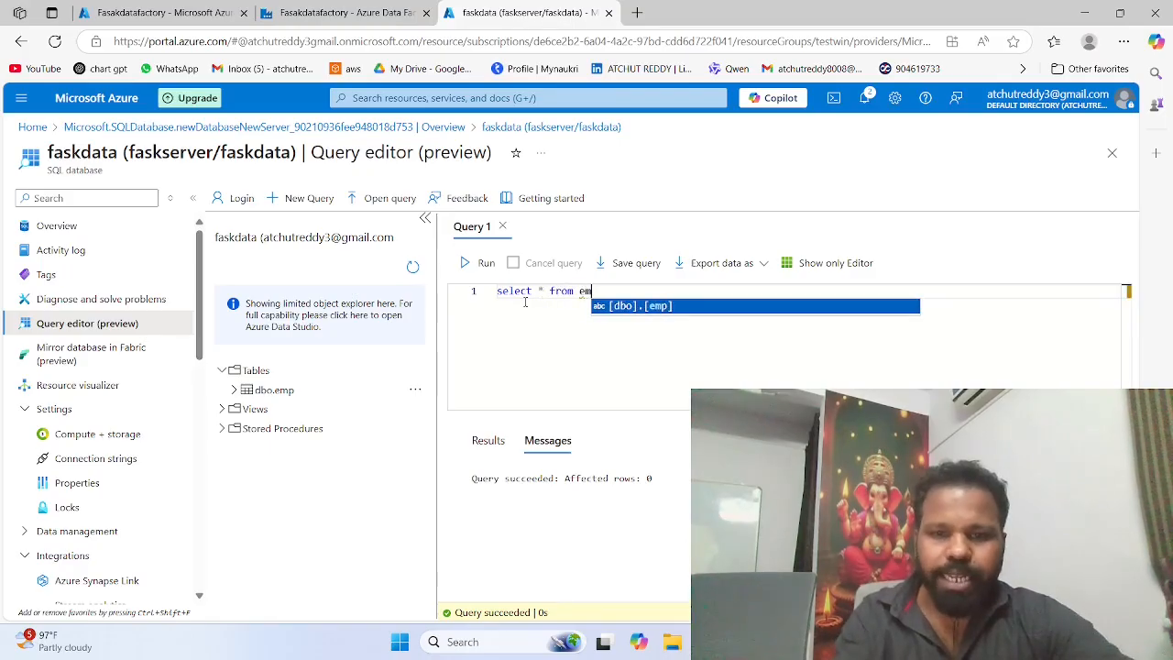
key(Return)
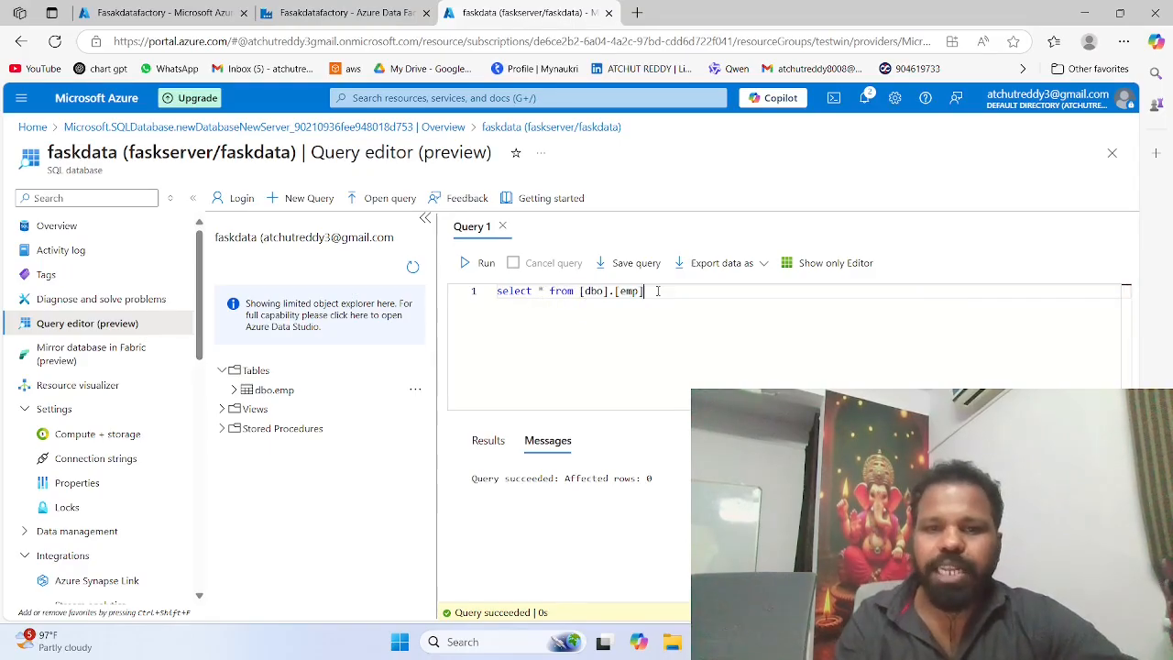
click(466, 264)
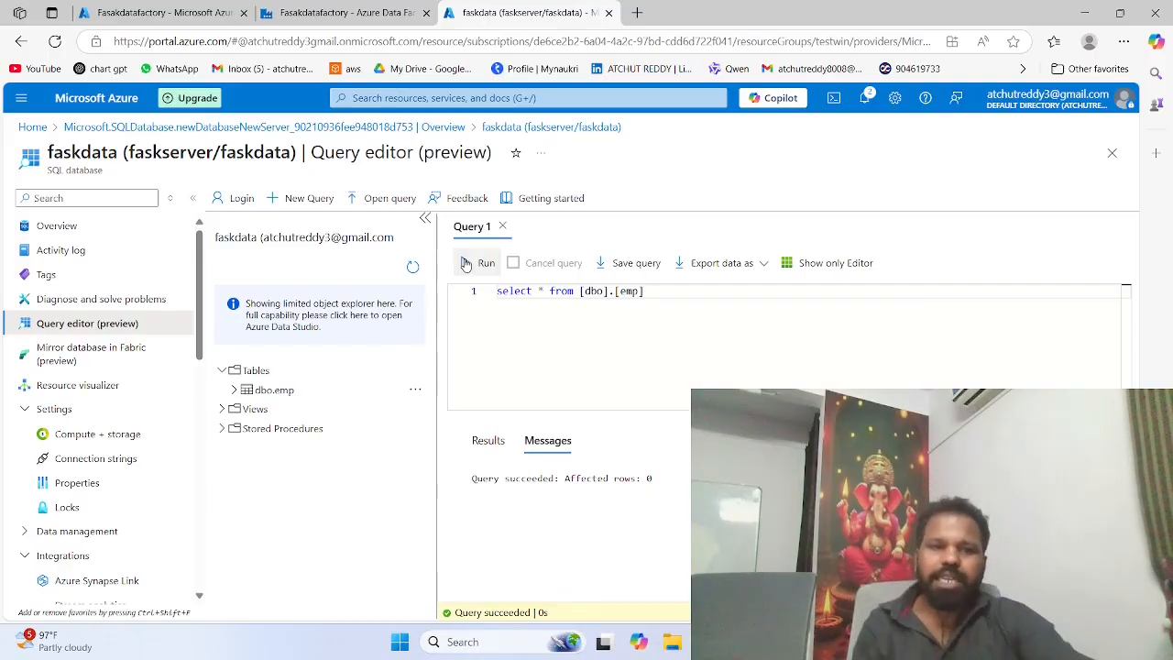
Step: Refresh the faskdata object list, expand its tables and rerun the query on the emp table
click(413, 266)
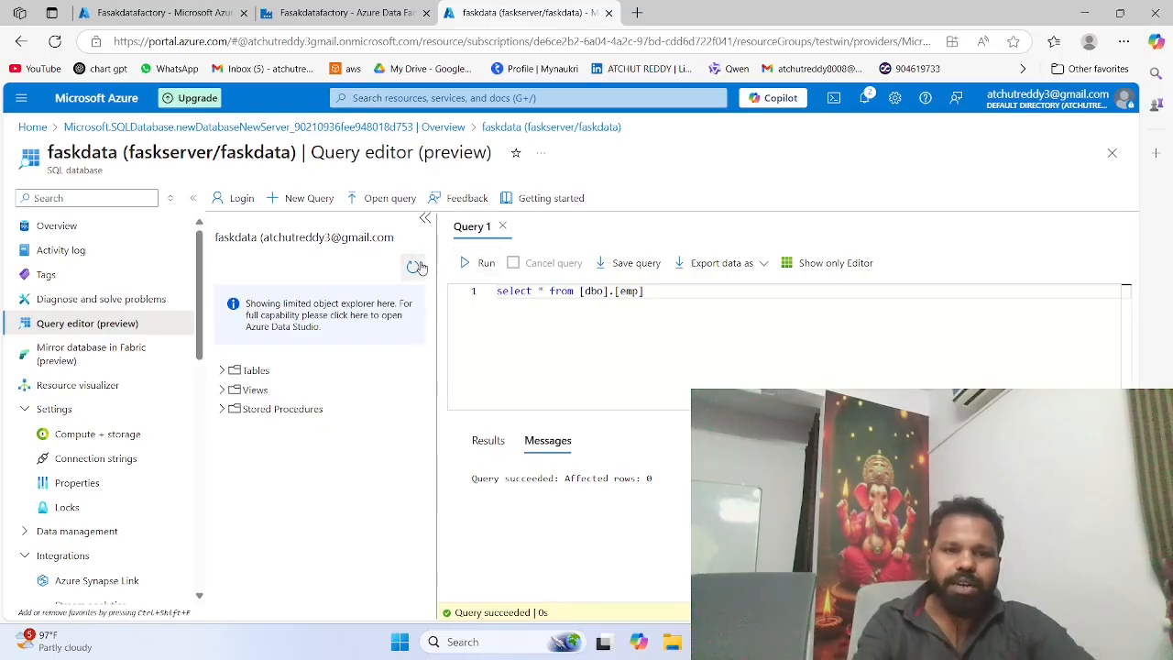
click(222, 371)
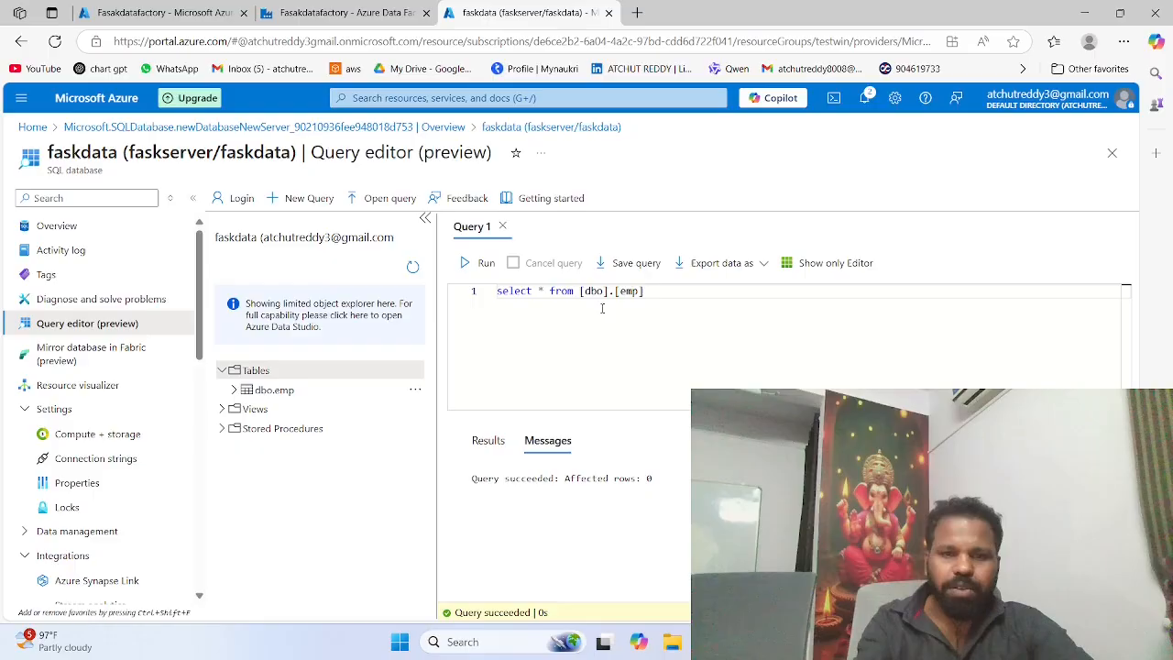
click(478, 266)
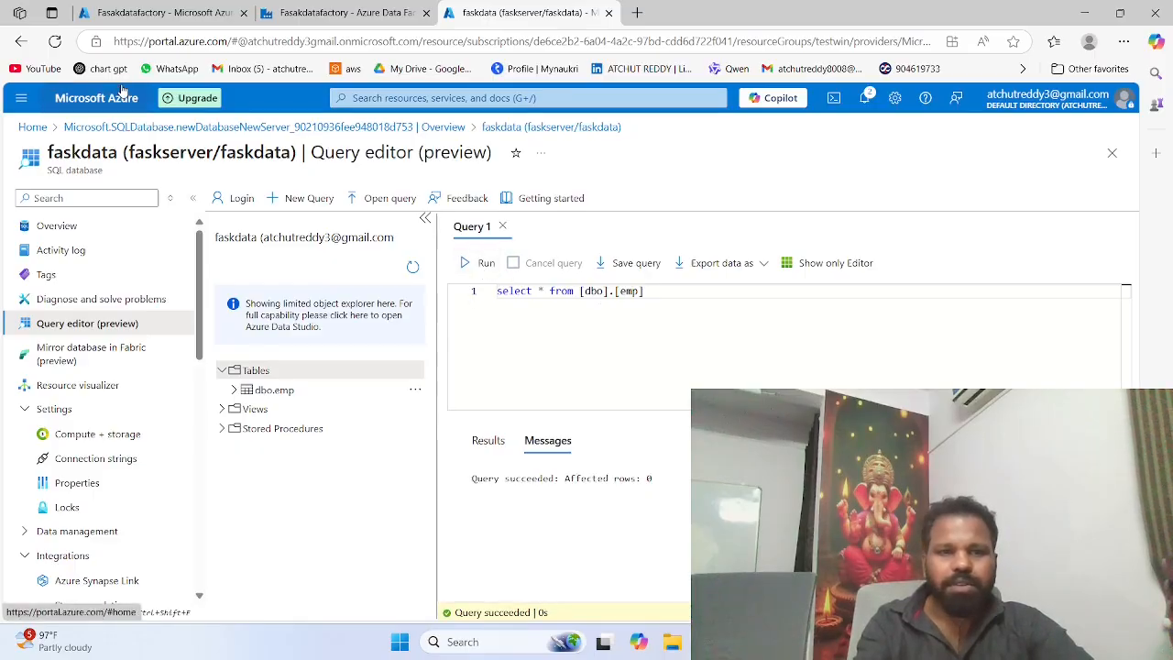
Step: Reload the faskdata query editor page and sign in again with SQL server authentication, entering the account password
click(55, 42)
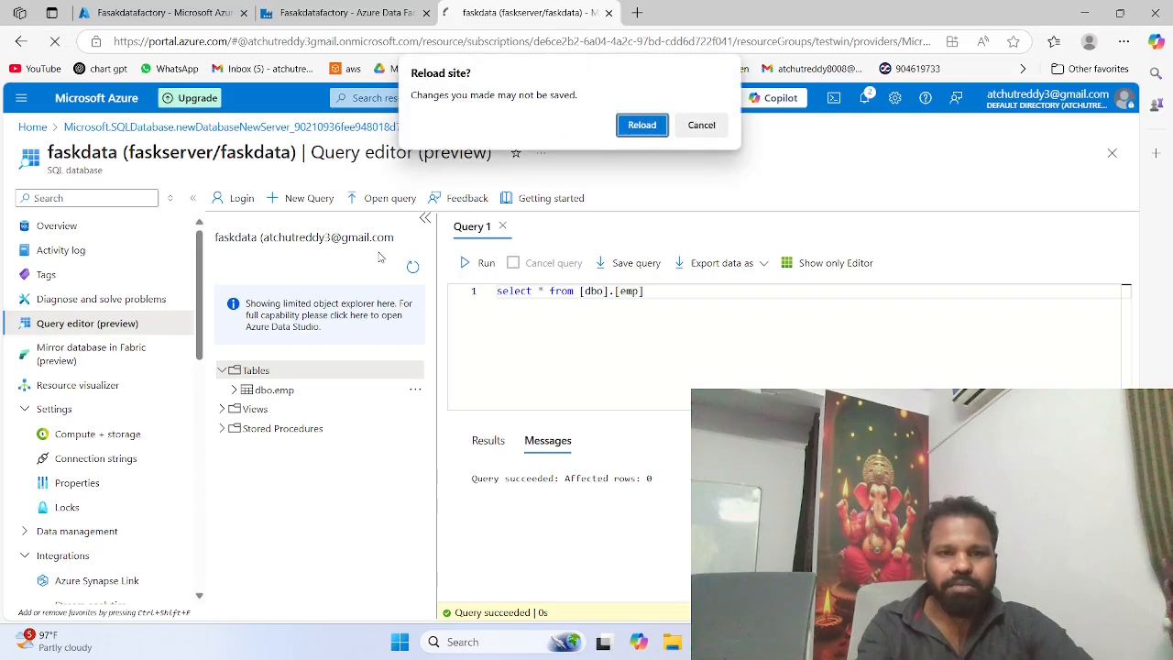
click(637, 128)
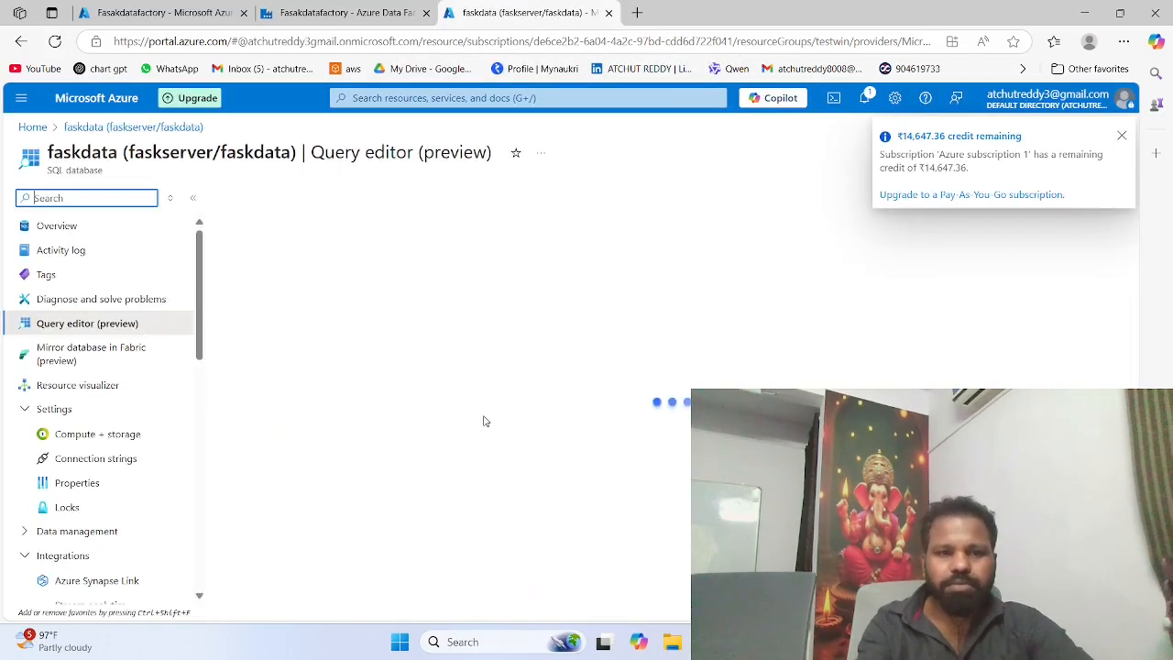
click(478, 472)
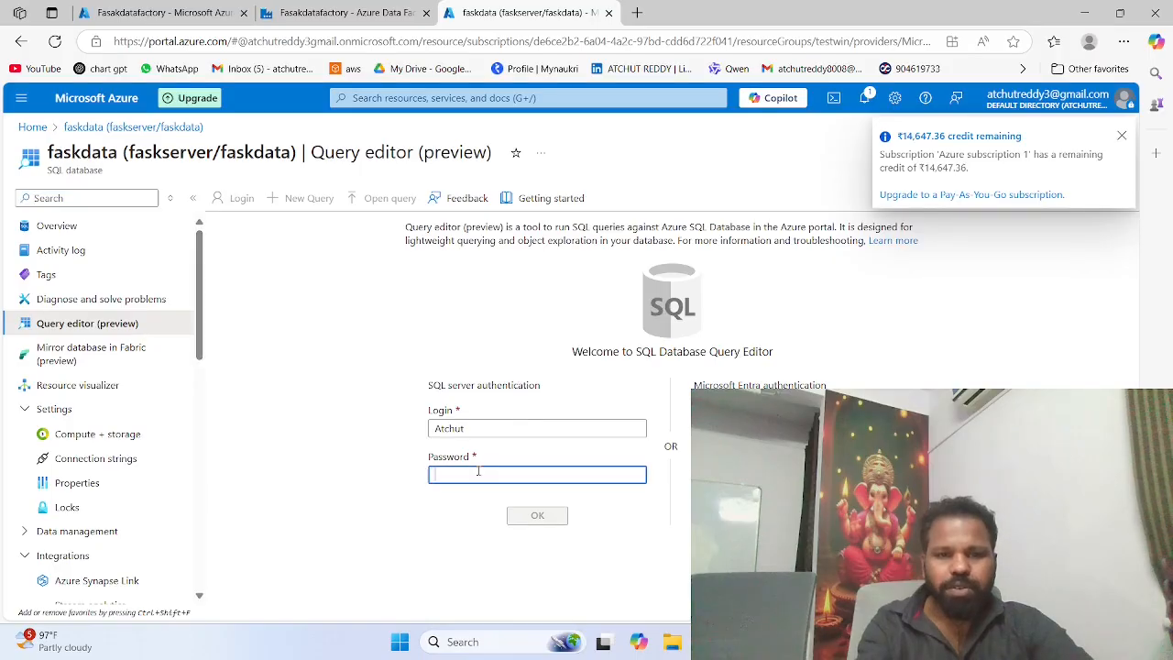
text(••••)
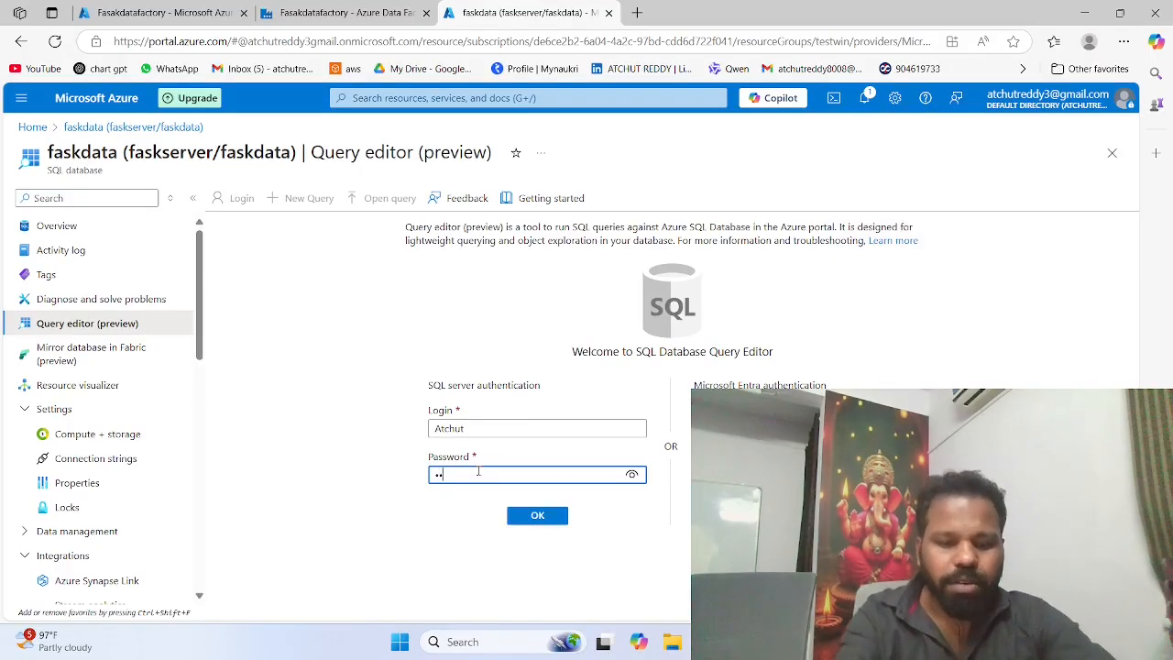
text(•••••)
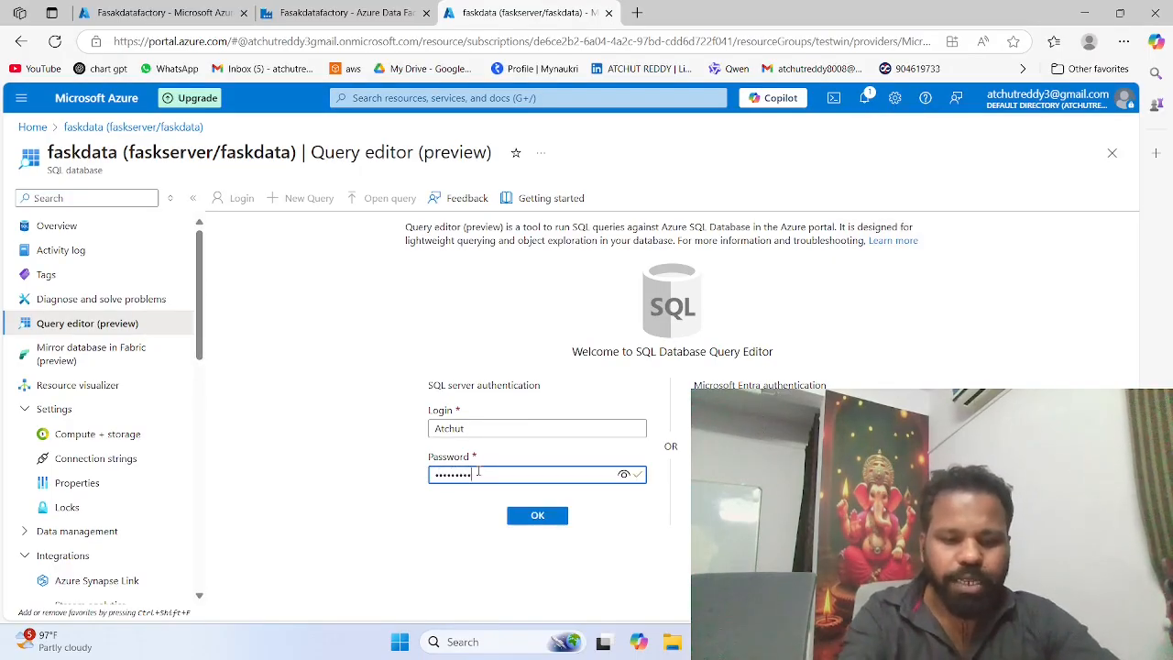
text(••)
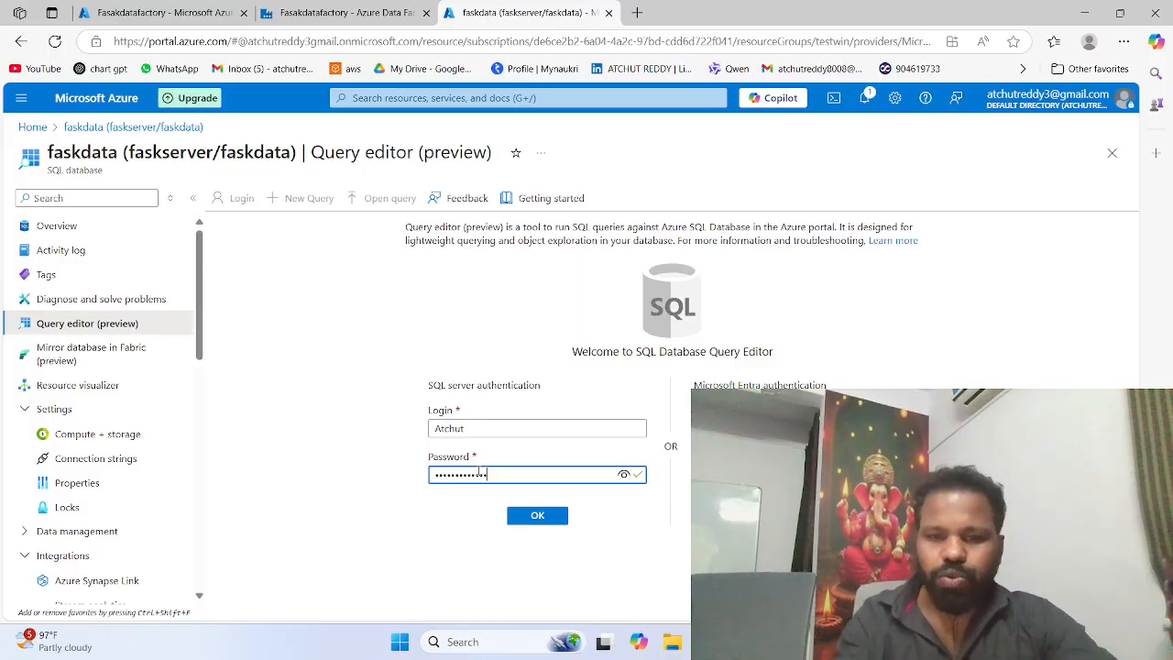
click(525, 515)
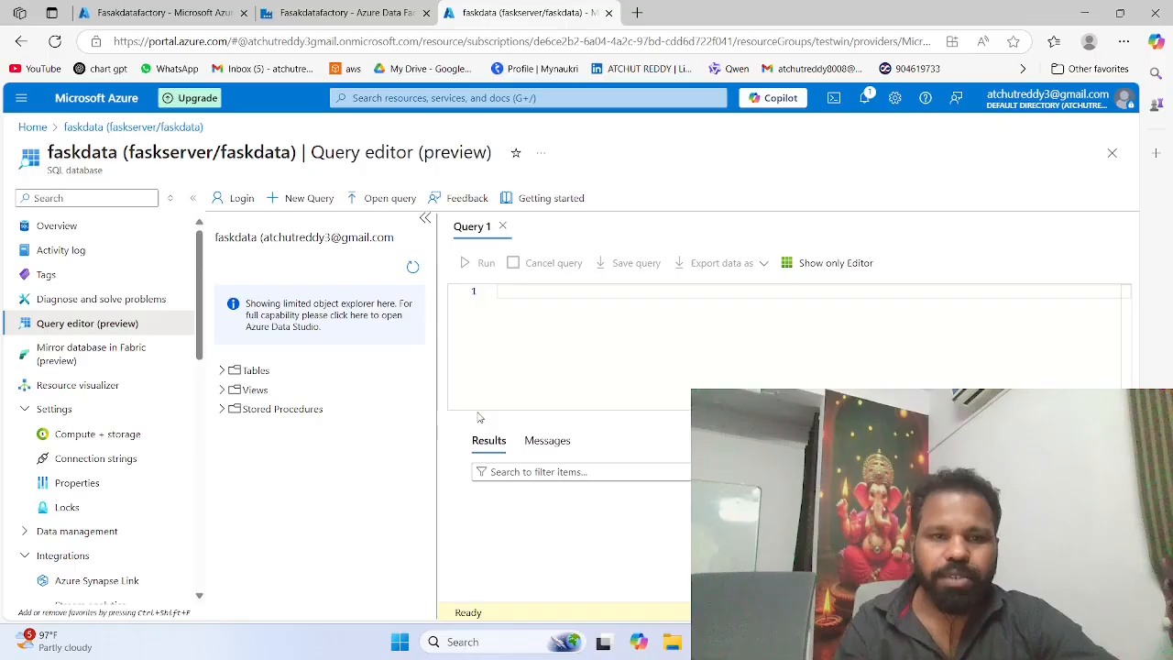
Step: Write the query "select * from [dbo].[emp];" in the empty editor and run it to check the copied rows
click(515, 304)
text(sel)
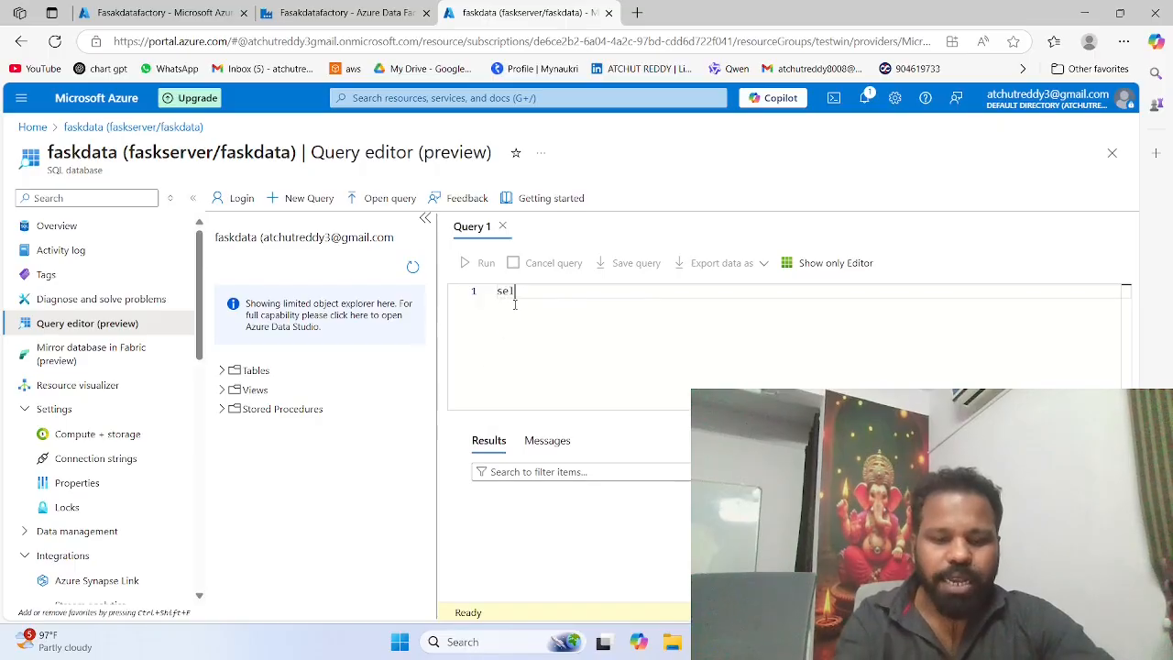
text(ect *)
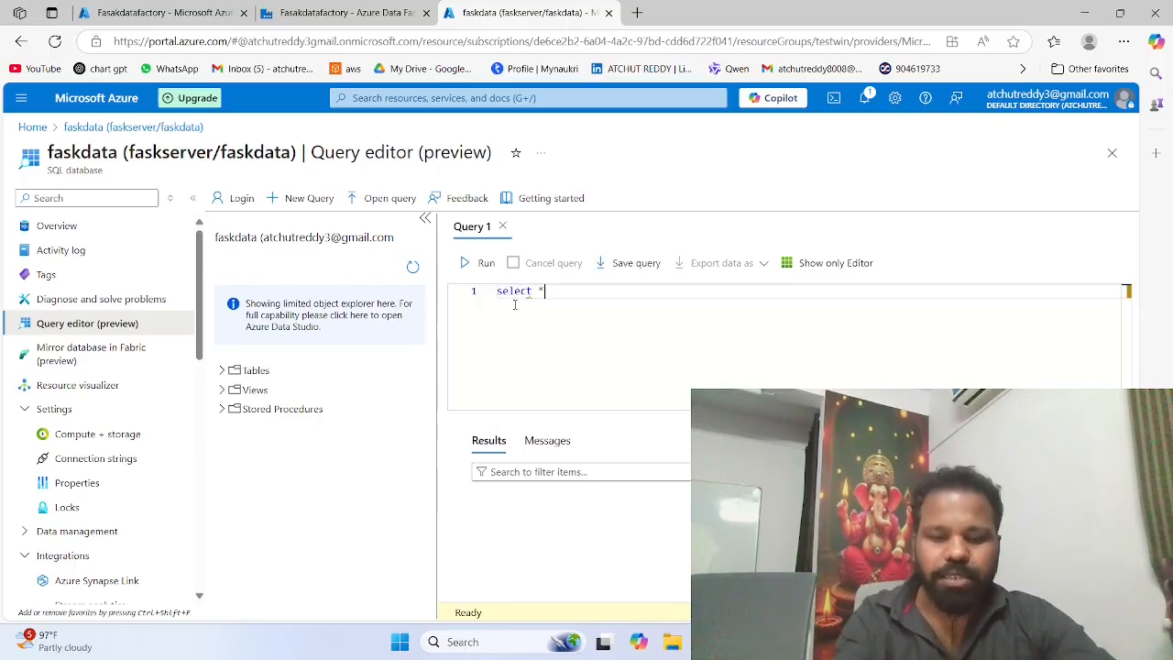
text( from em)
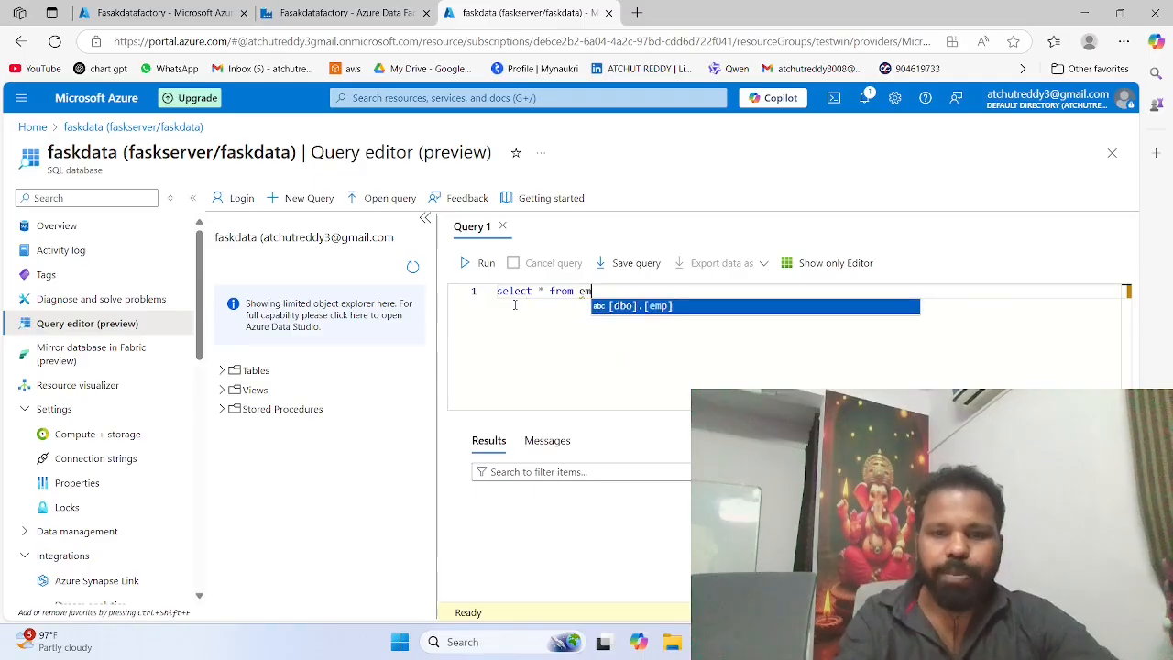
key(Tab)
text(;)
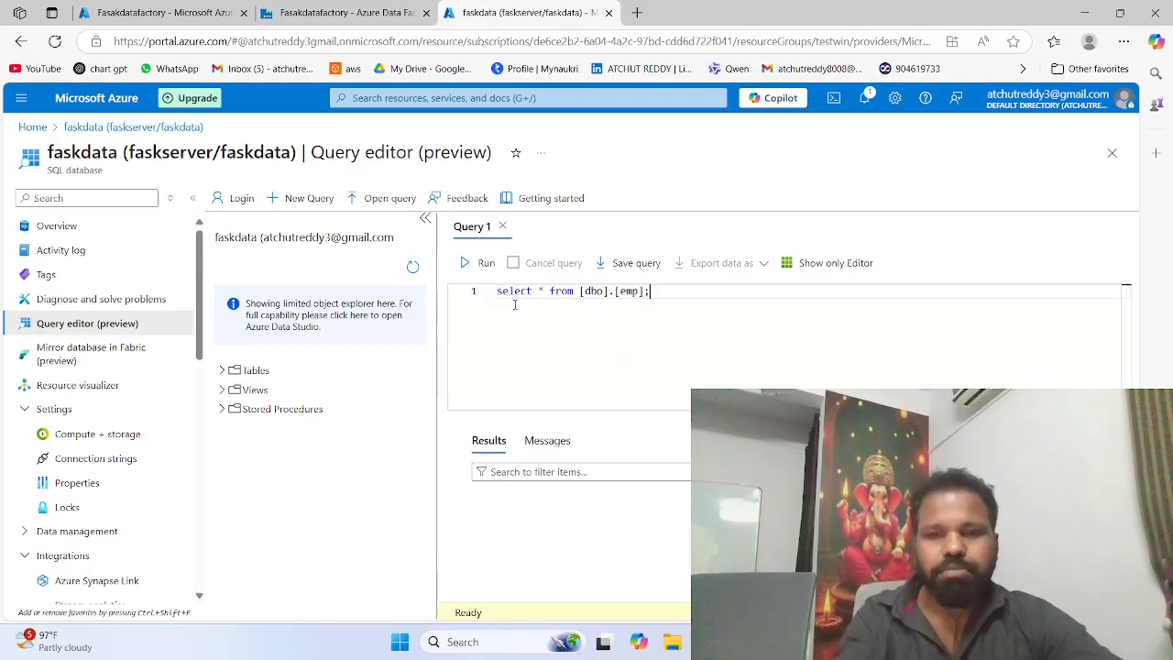
click(465, 271)
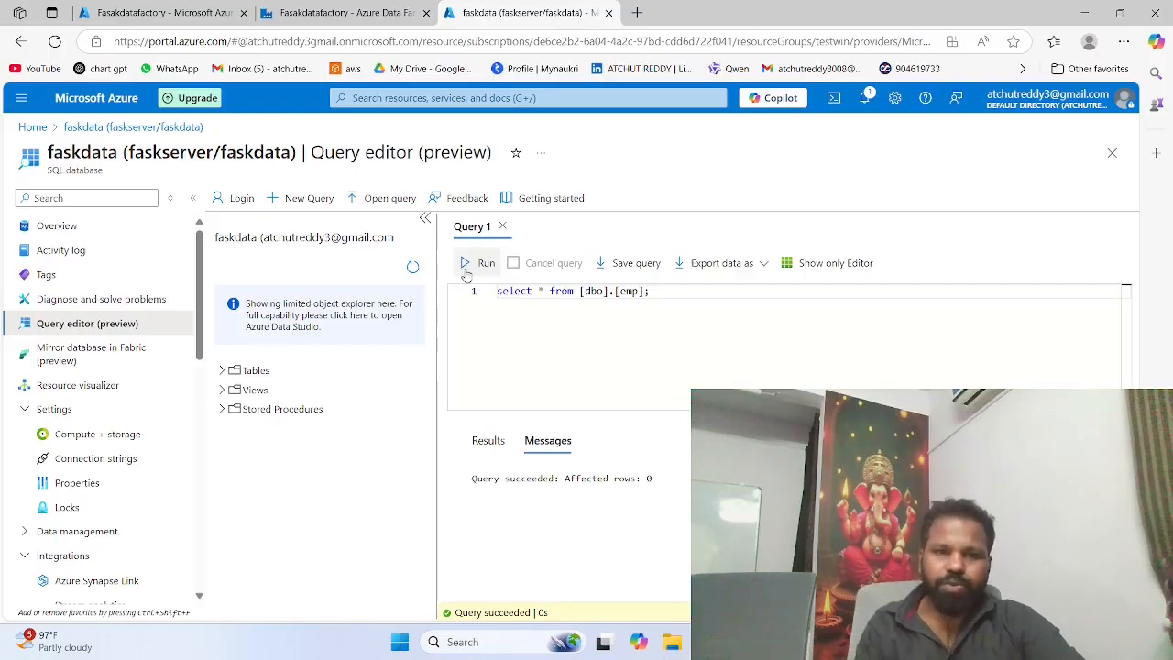
Step: Switch back to Fasakdatafactory's triggered pipeline runs to check the status of pipeline1's run
click(348, 12)
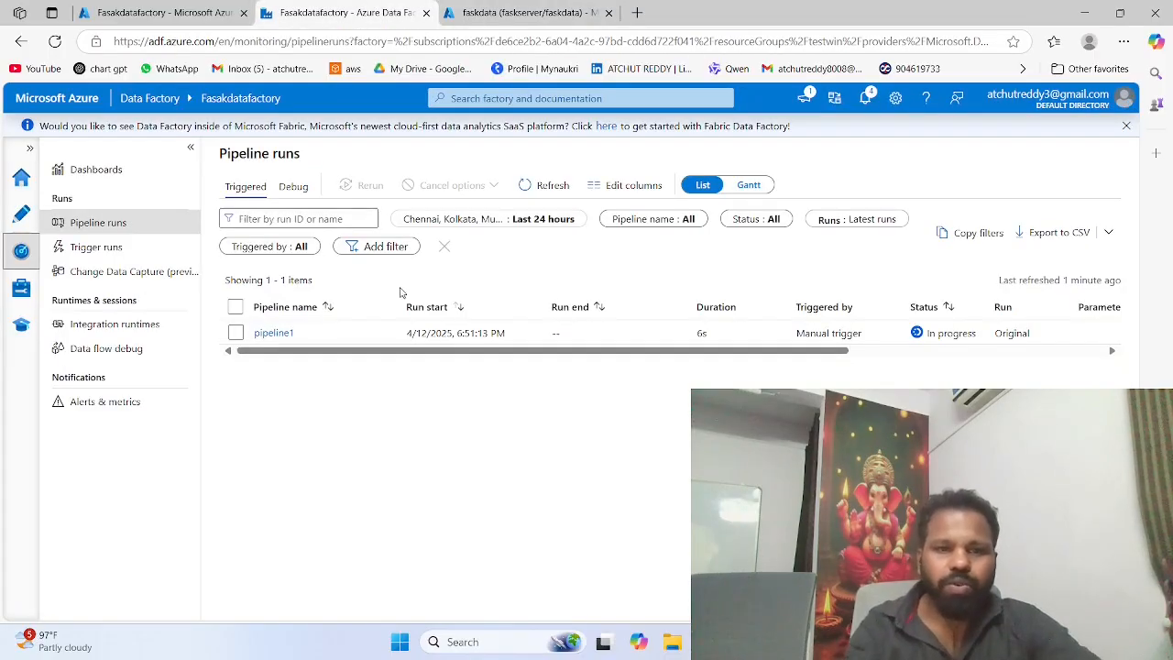
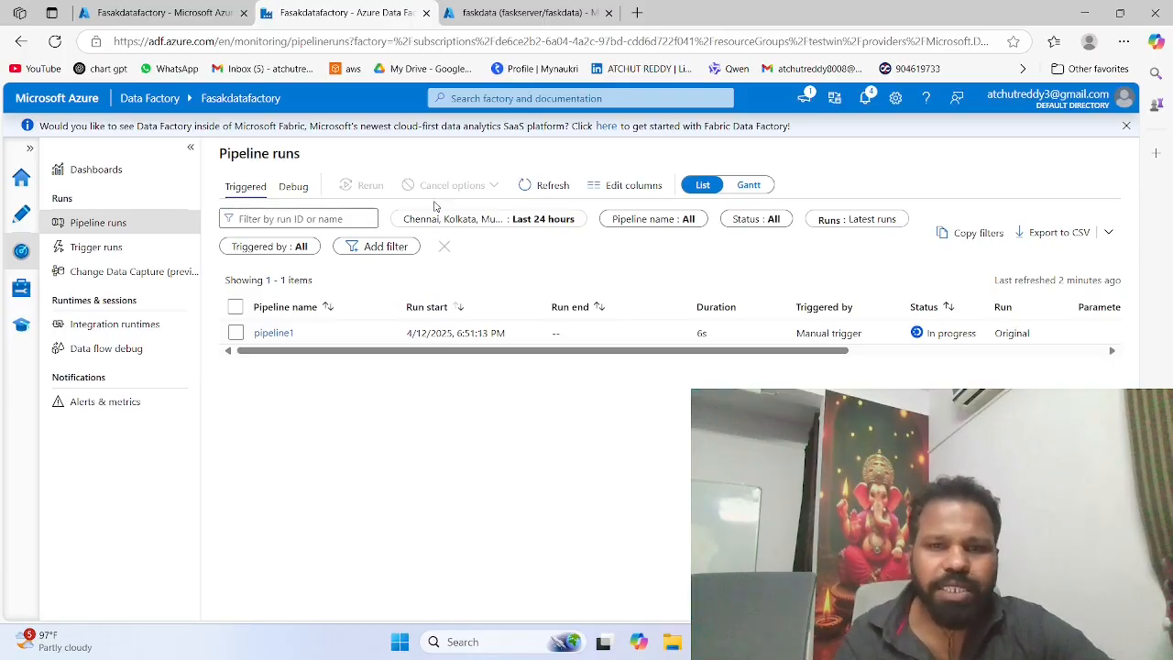
Step: Reload Fasakdatafactory's triggered pipeline runs to check the status of pipeline1's run
click(75, 227)
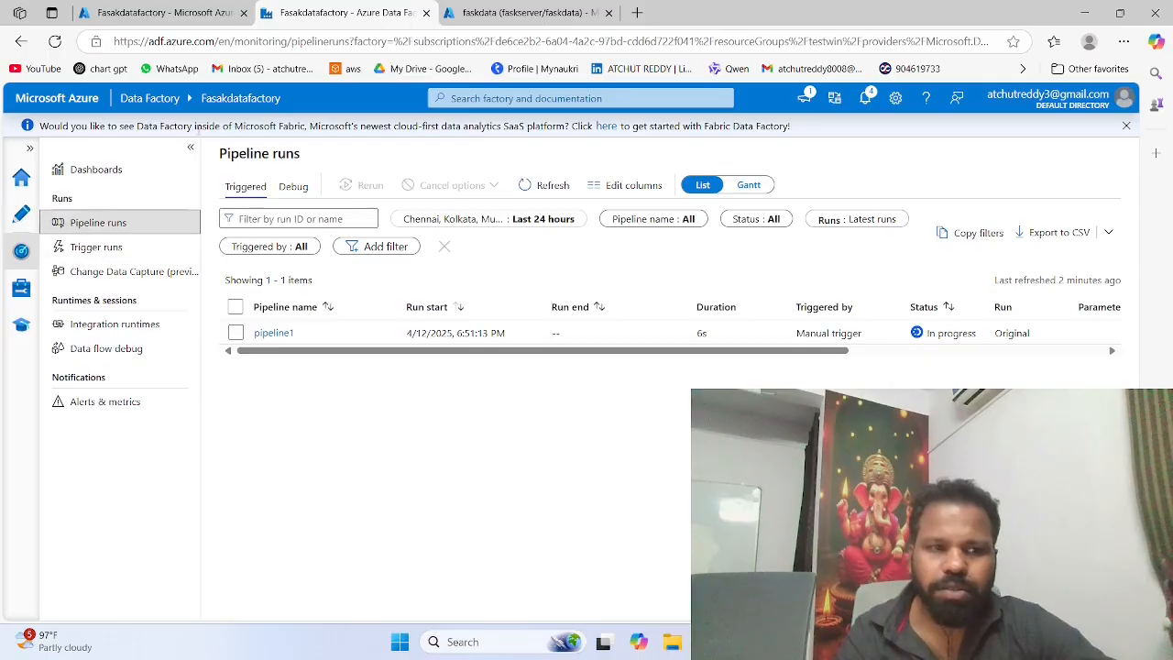
click(55, 41)
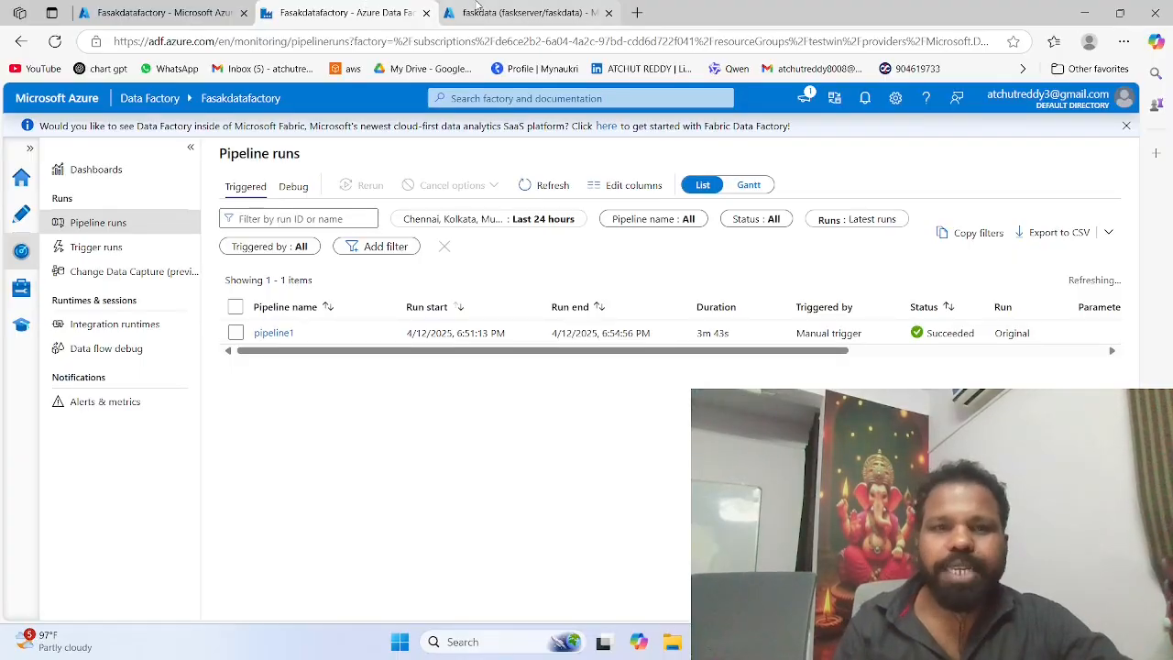
Step: Run the query "select * from [dbo].[emp]" in faskdata's query editor and look through the returned rows
click(525, 13)
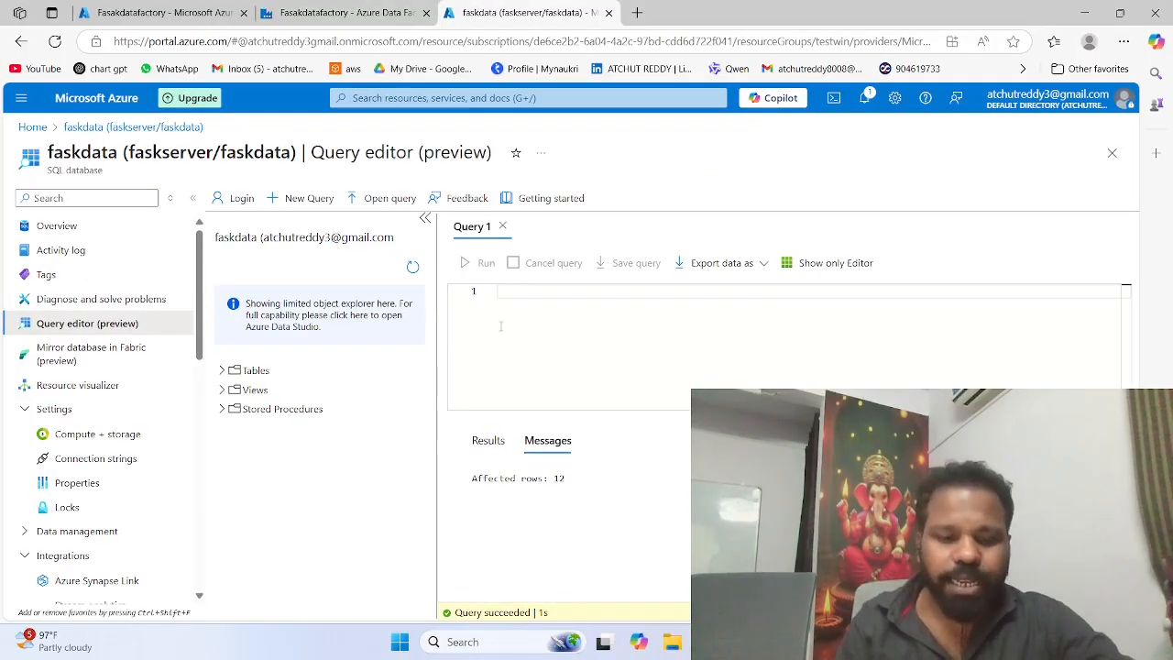
text(elect )
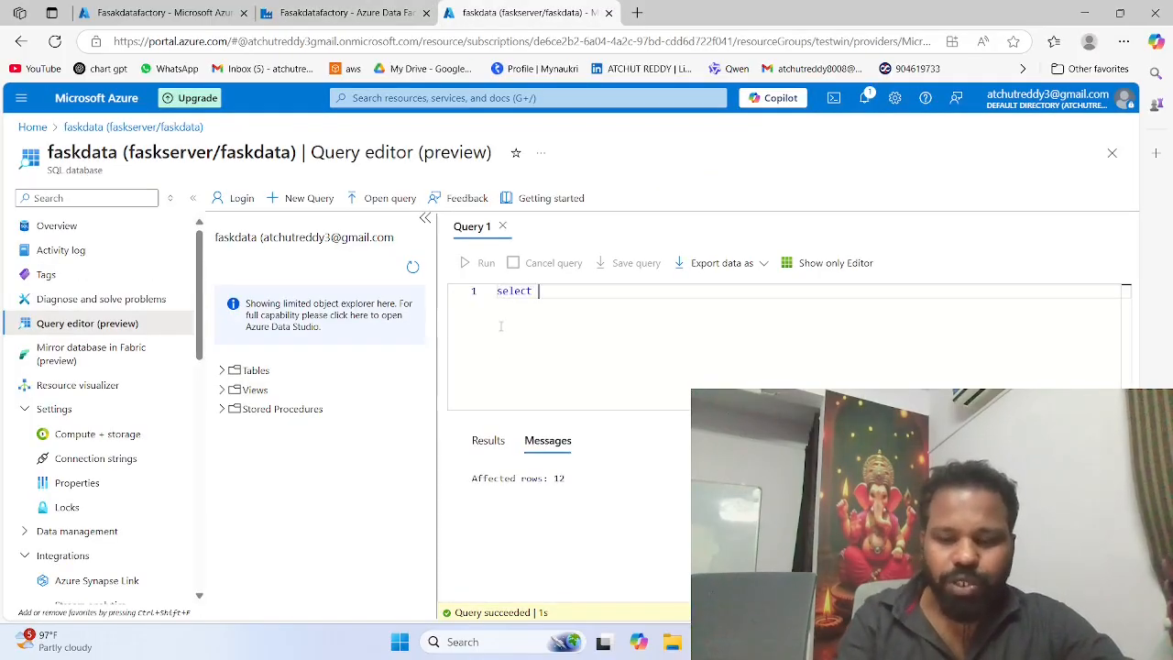
text(* from)
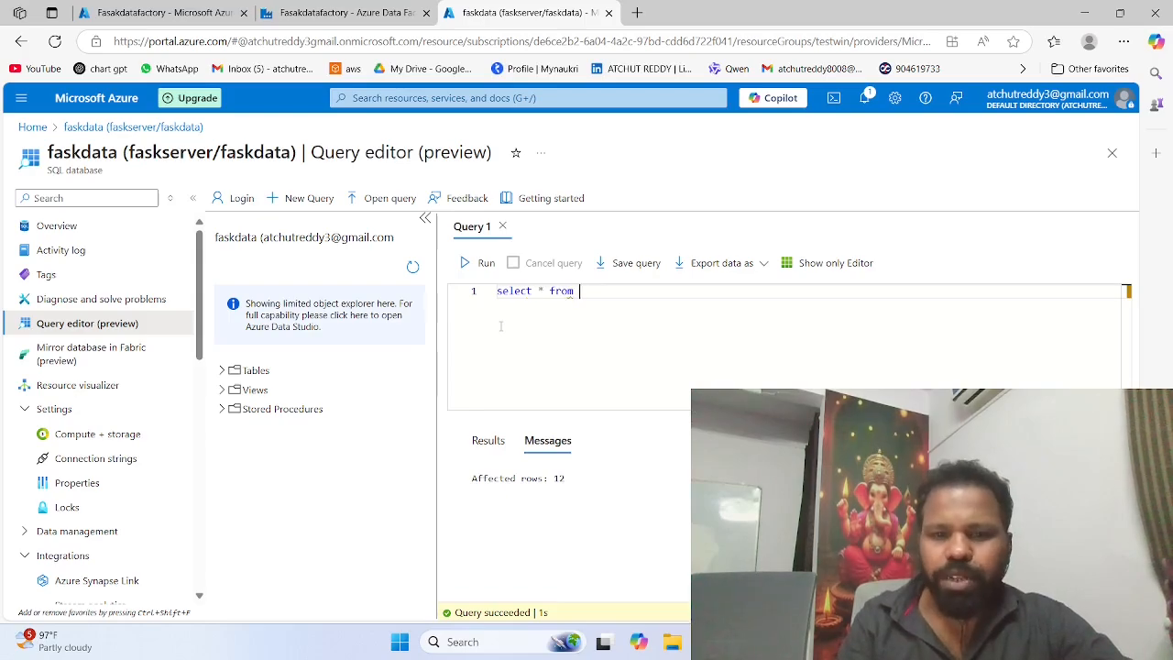
text( [dbo].[em)
key(Tab)
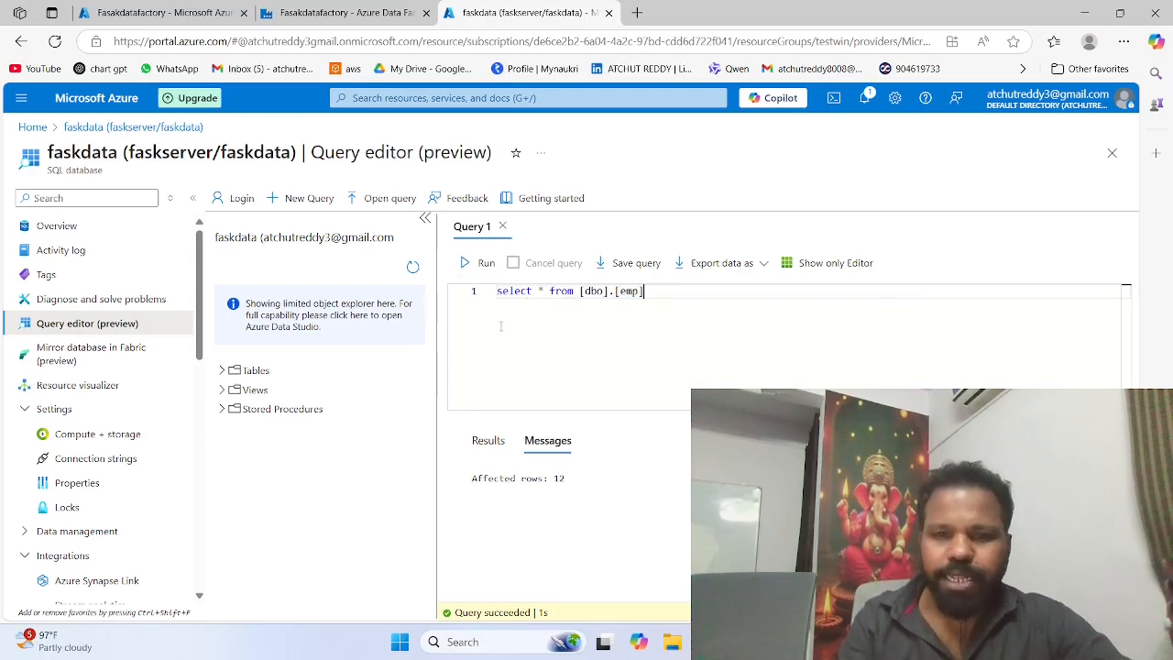
click(479, 266)
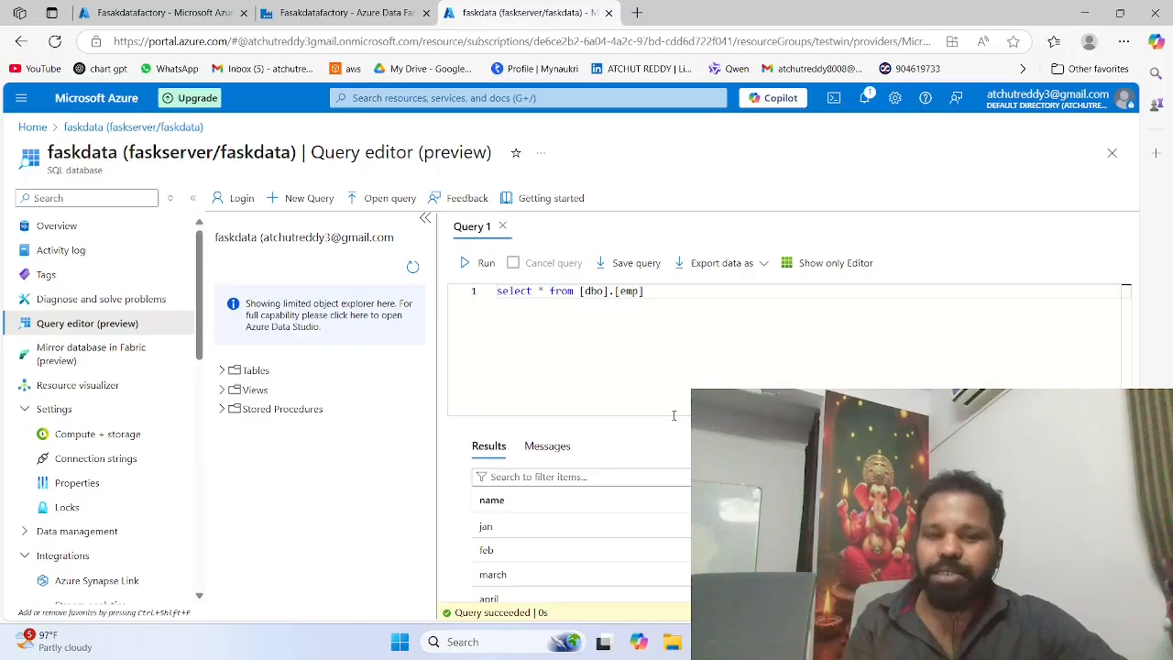
scroll(656, 494, down, 3)
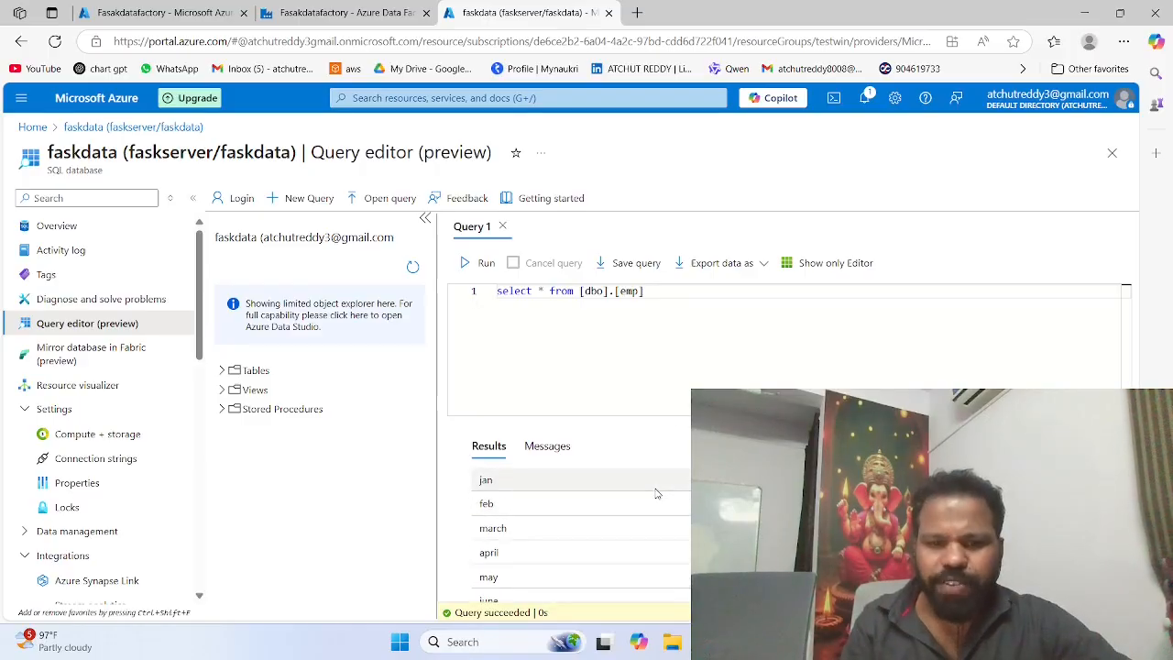
scroll(656, 494, down, 3)
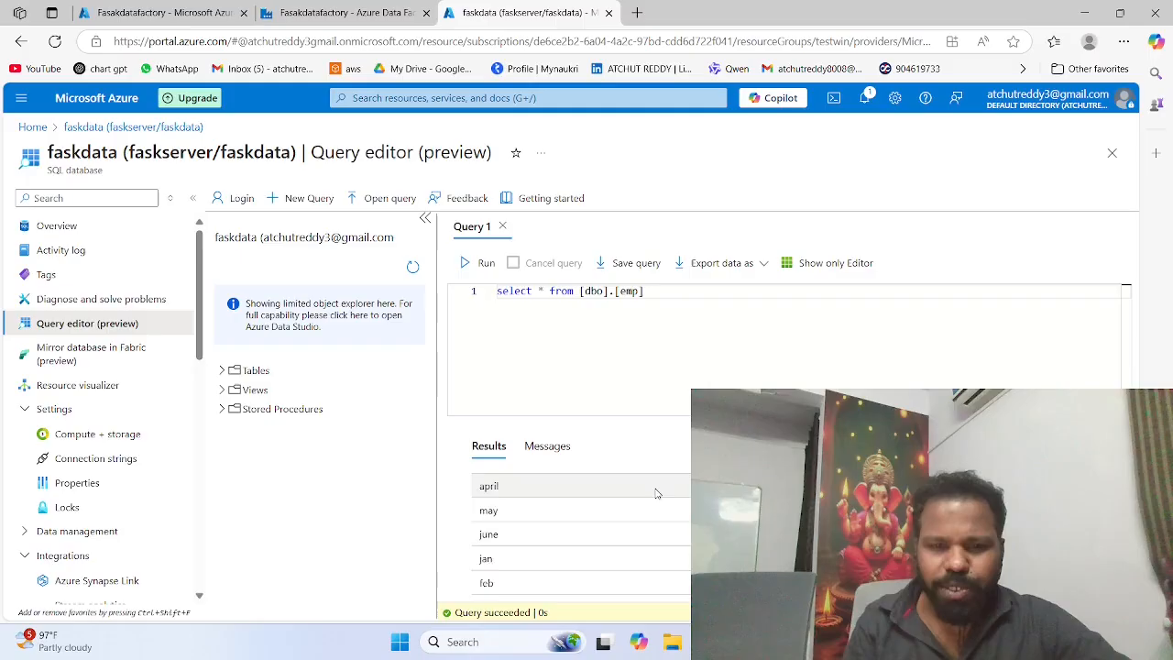
scroll(601, 533, down, 2)
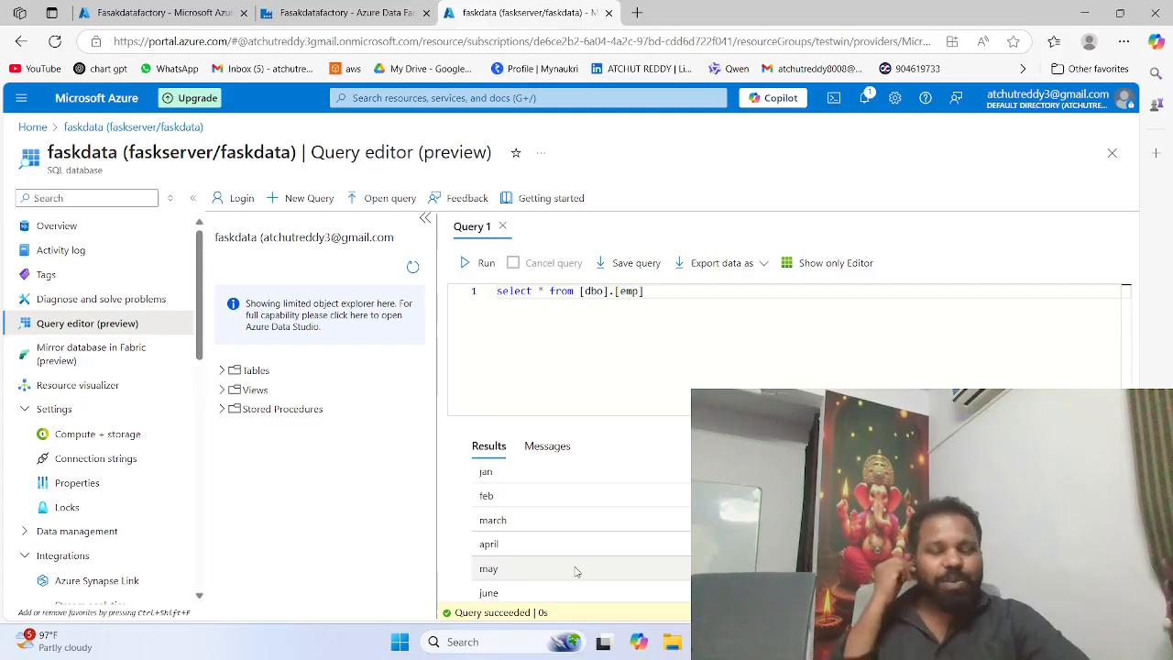
scroll(587, 516, up, 3)
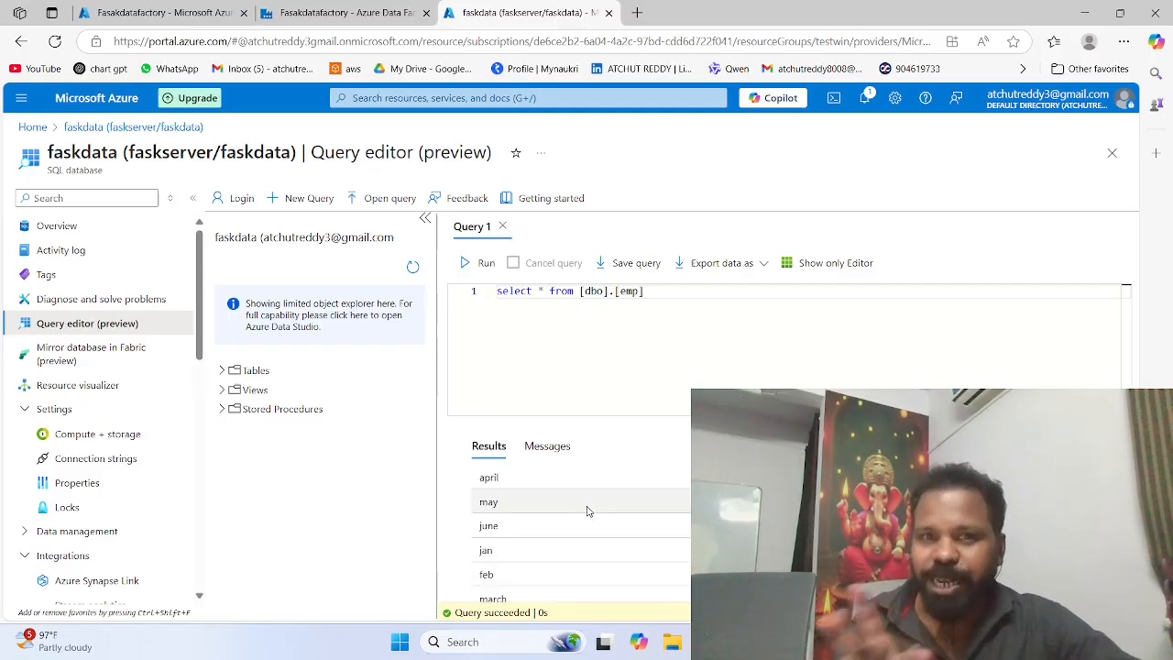
scroll(588, 512, up, 3)
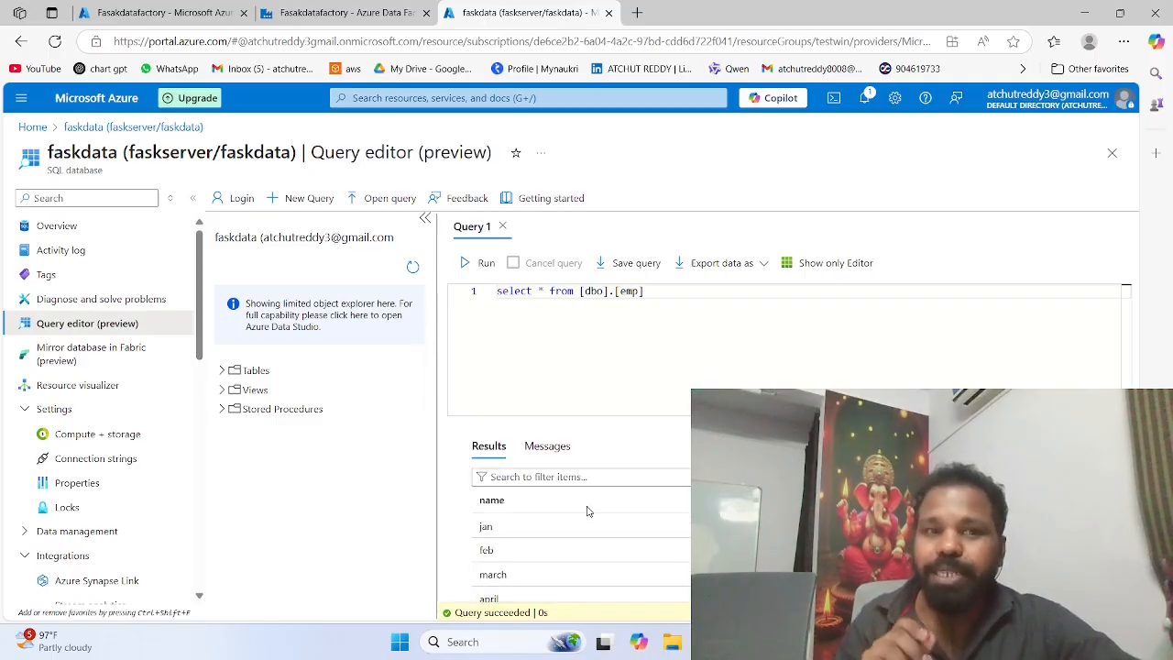
Step: Rerun pipeline1 from Fasakdatafactory's triggered pipeline runs and confirm the rerun
click(339, 12)
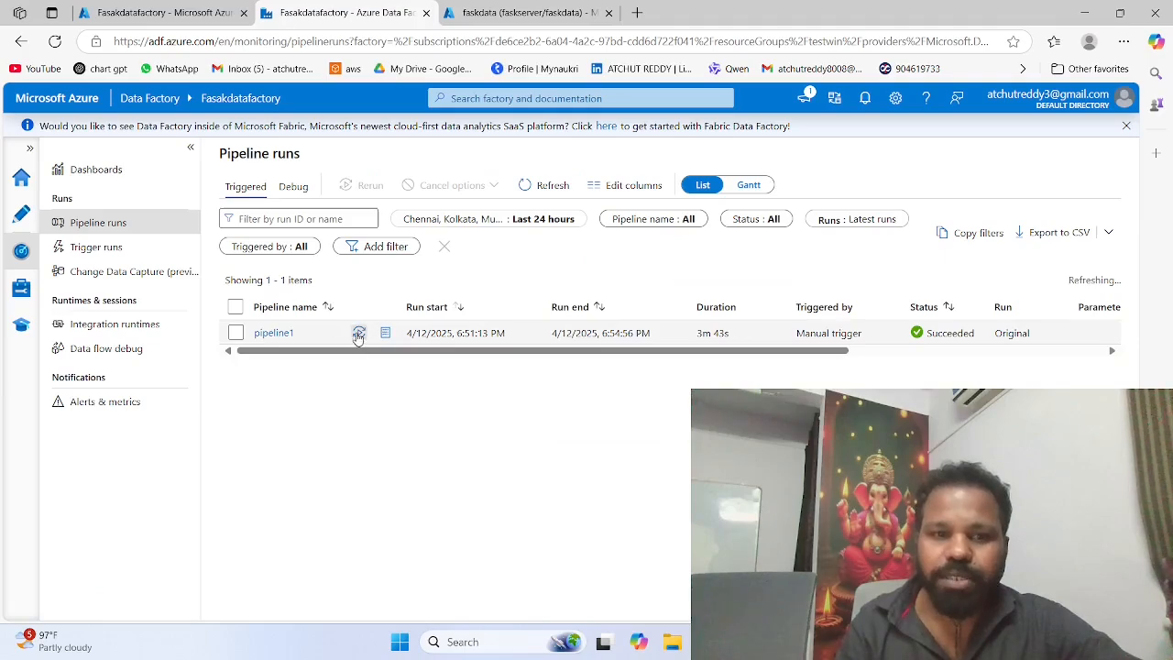
click(358, 336)
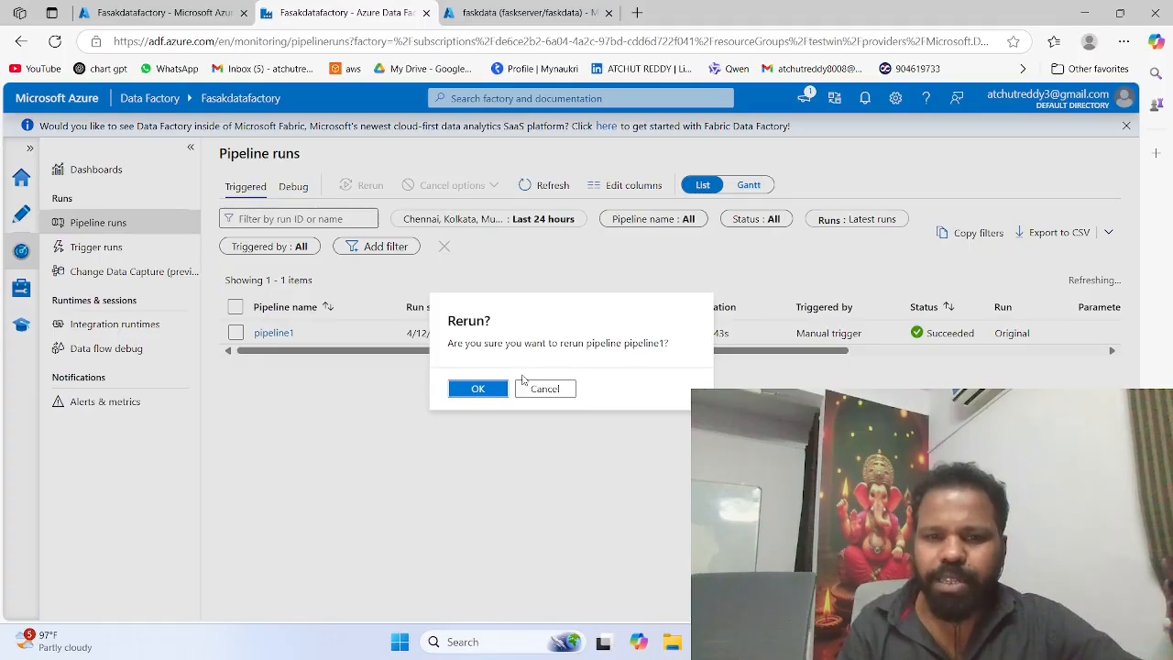
click(478, 389)
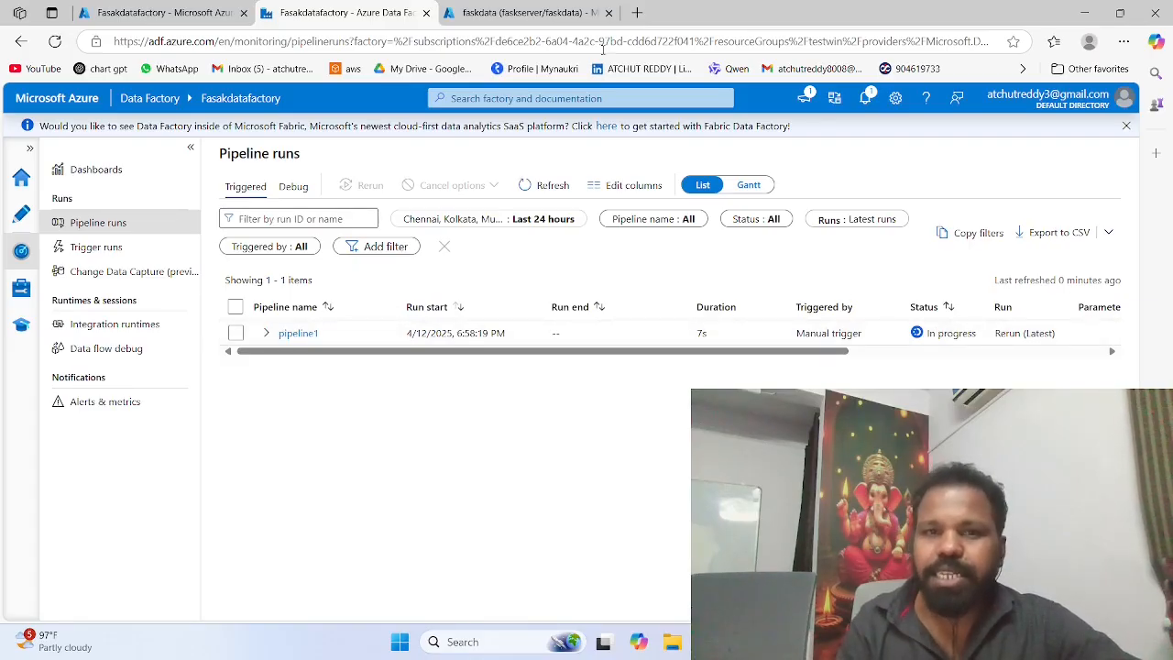
Step: Look over the emp query results in faskdata's query editor again and return to Fasakdatafactory's pipeline runs
click(524, 12)
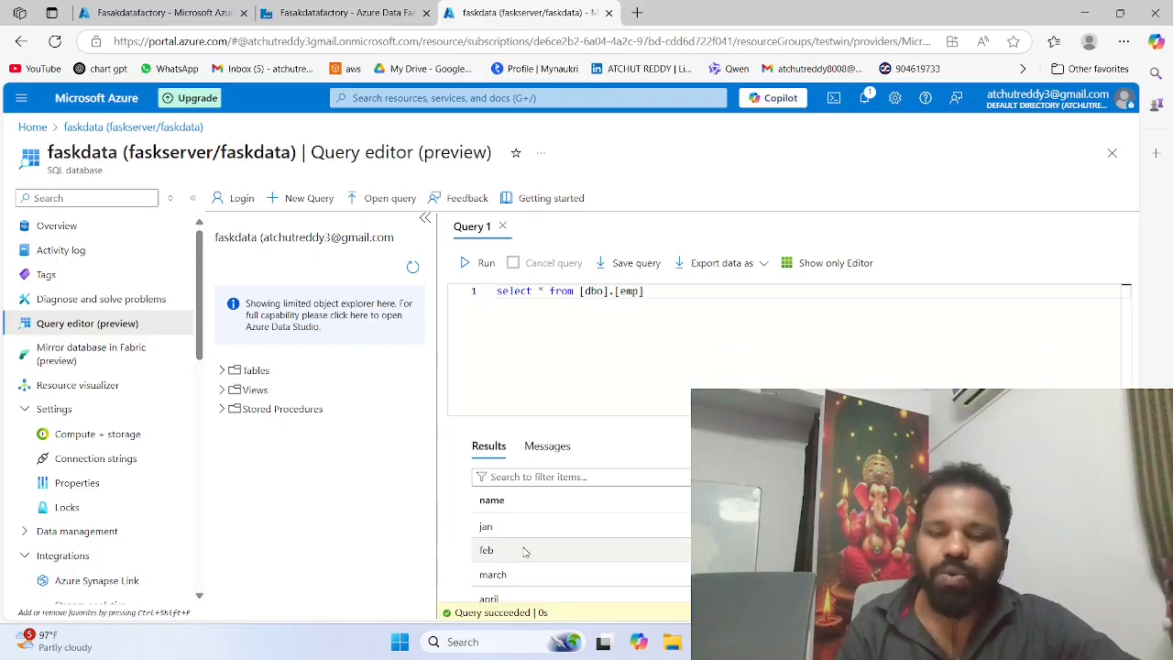
scroll(527, 555, down, 1)
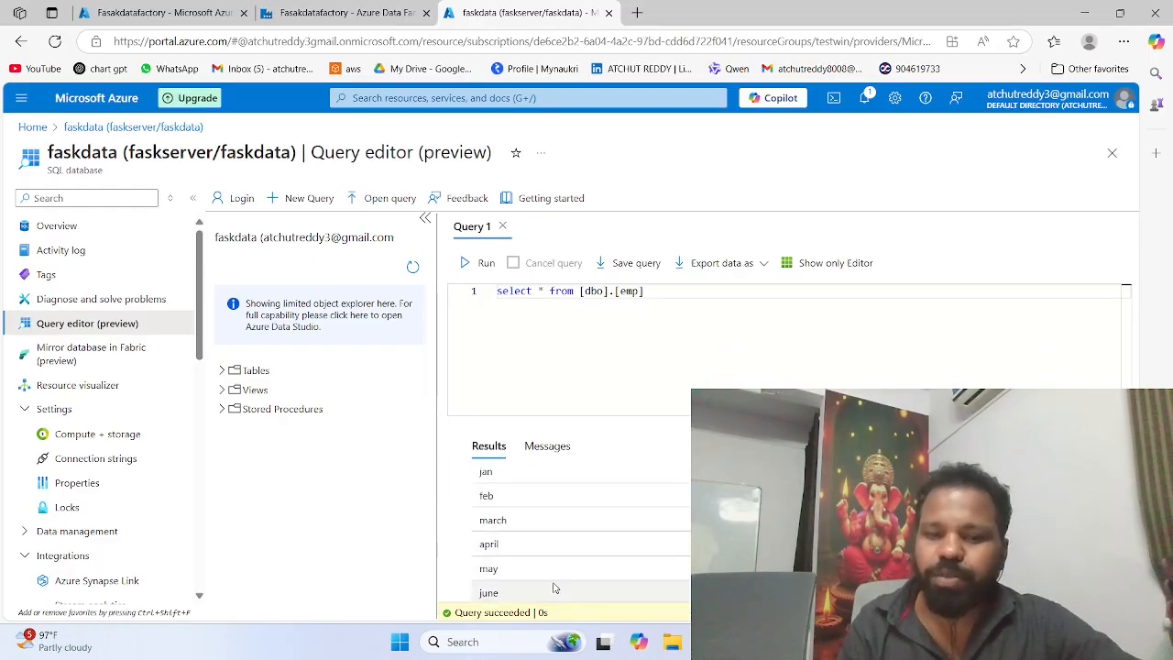
click(315, 8)
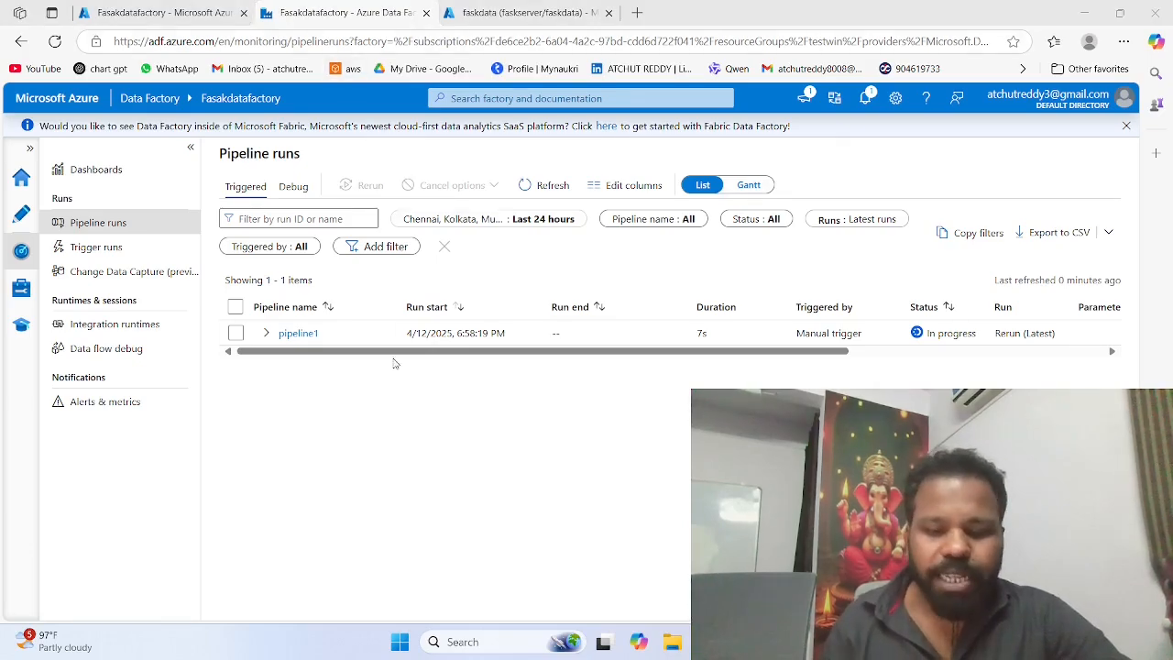
Step: Launch Power BI Desktop and start a new SQL Server database connection
key(super)
text(powerPoint)
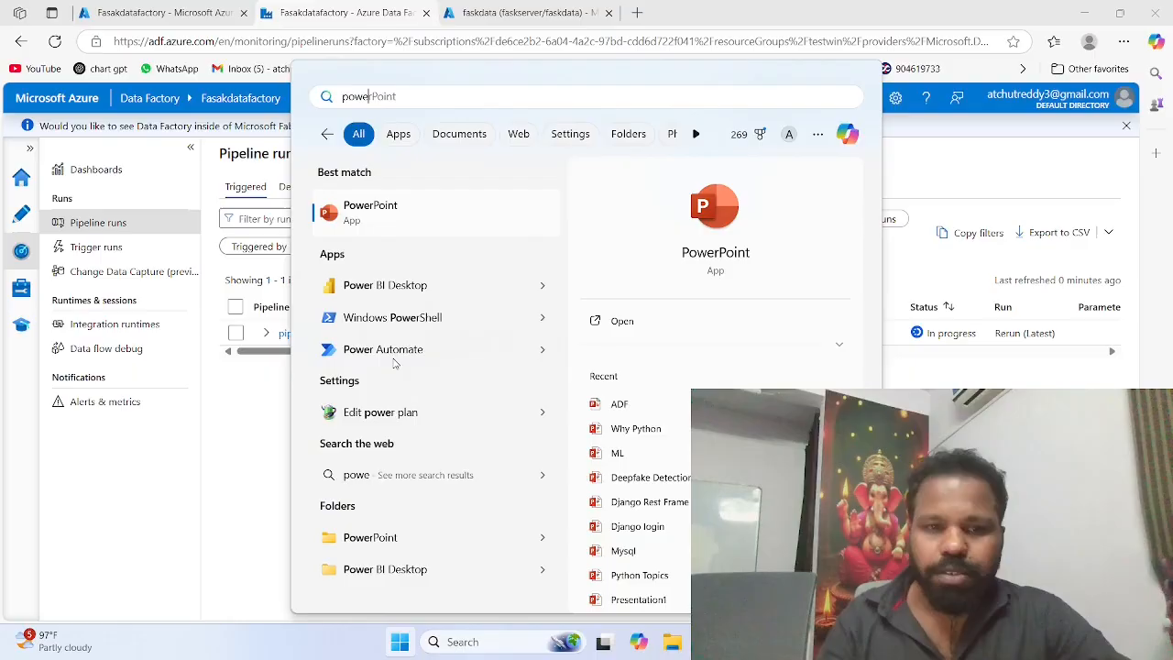
click(374, 292)
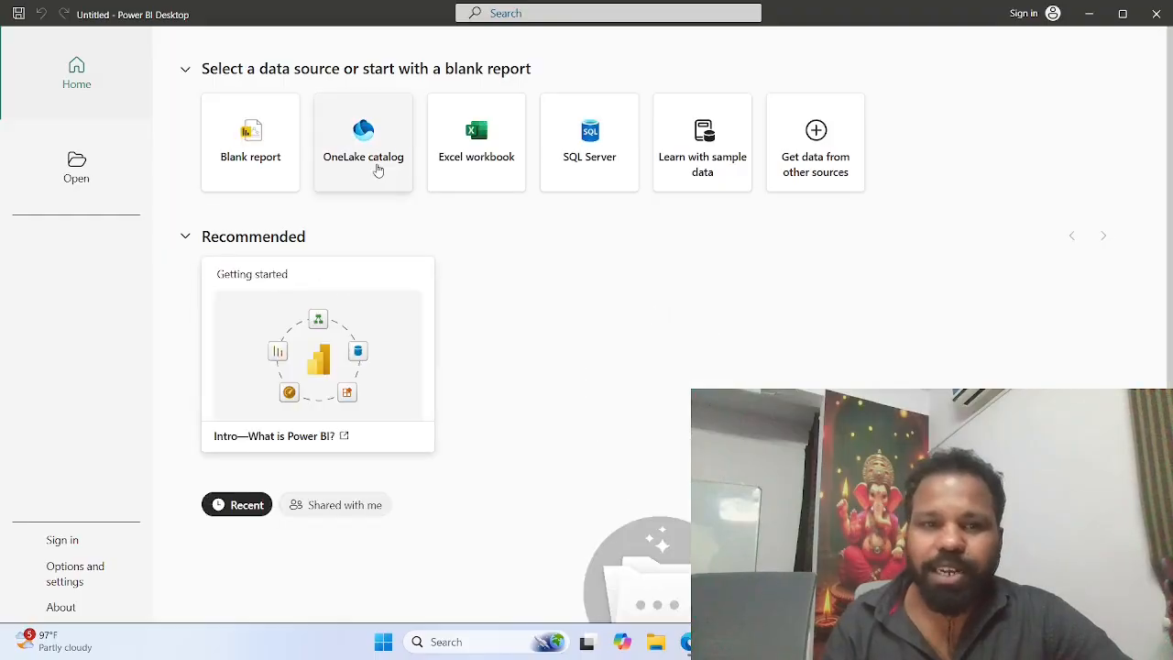
click(566, 153)
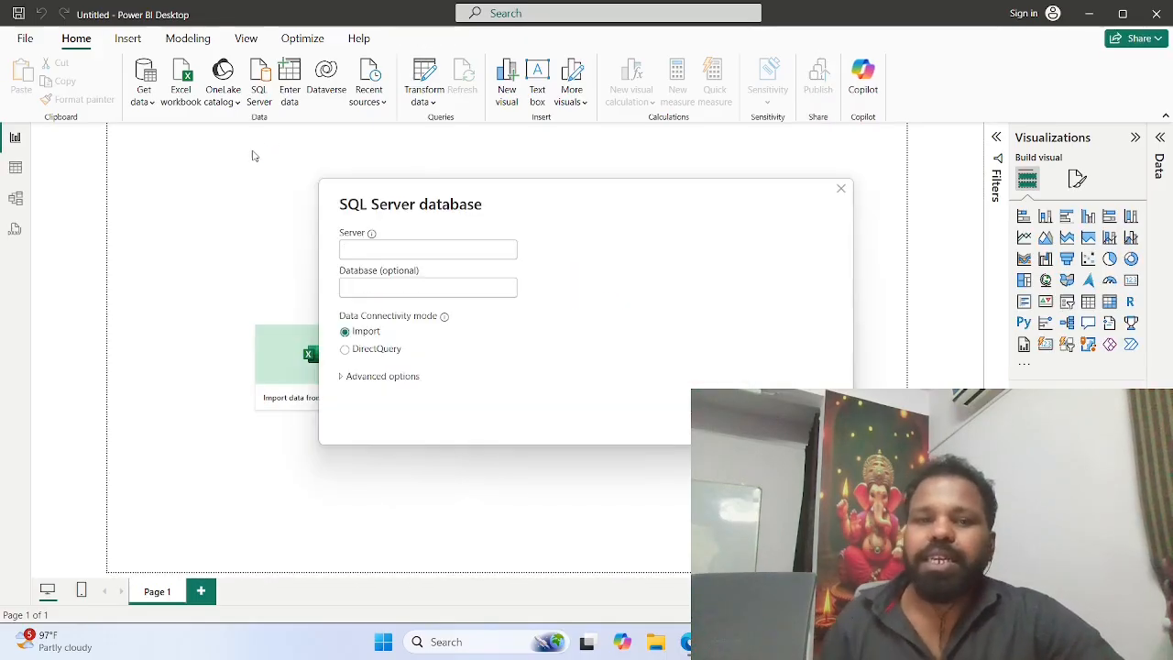
text(A)
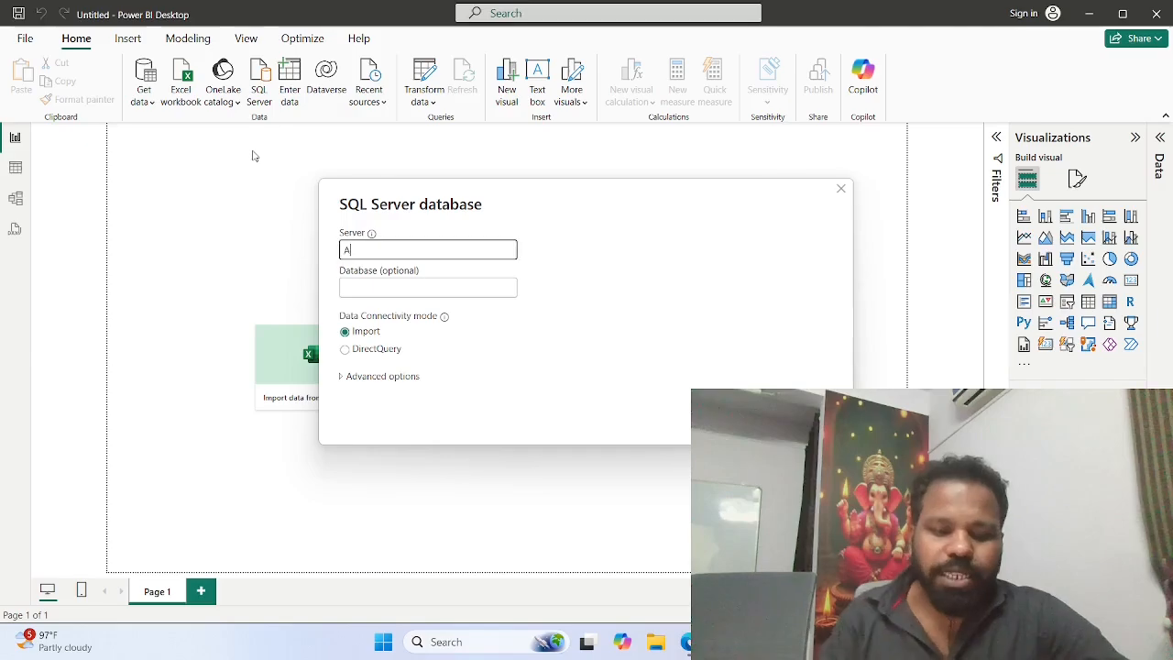
text(tchut)
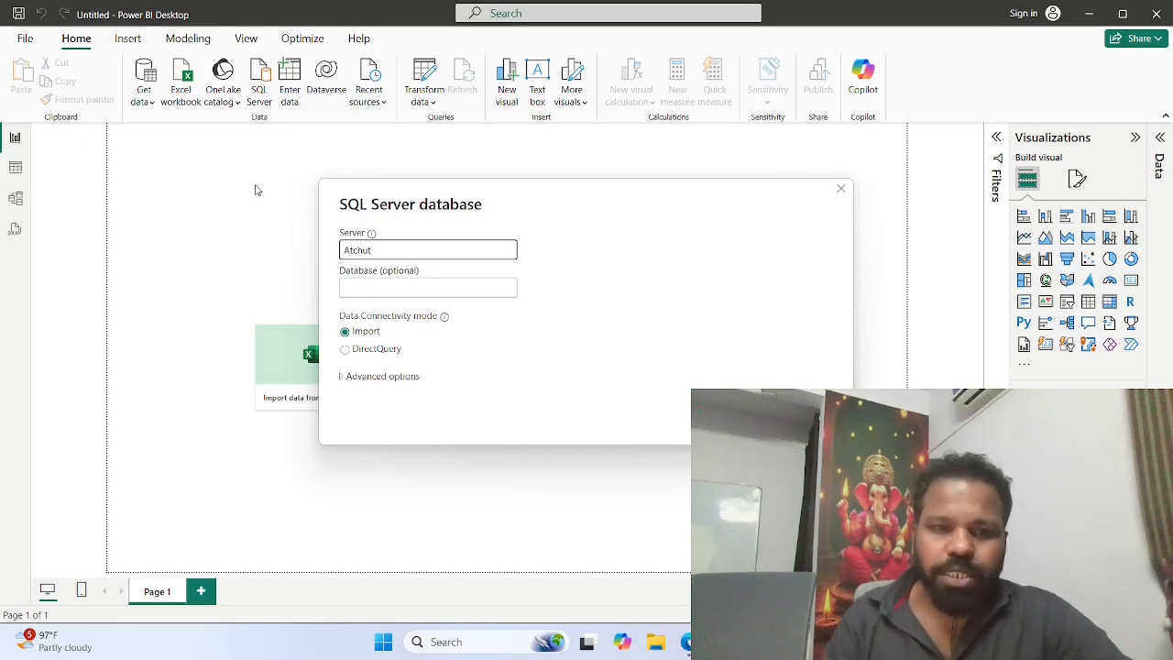
key(ctrl+a)
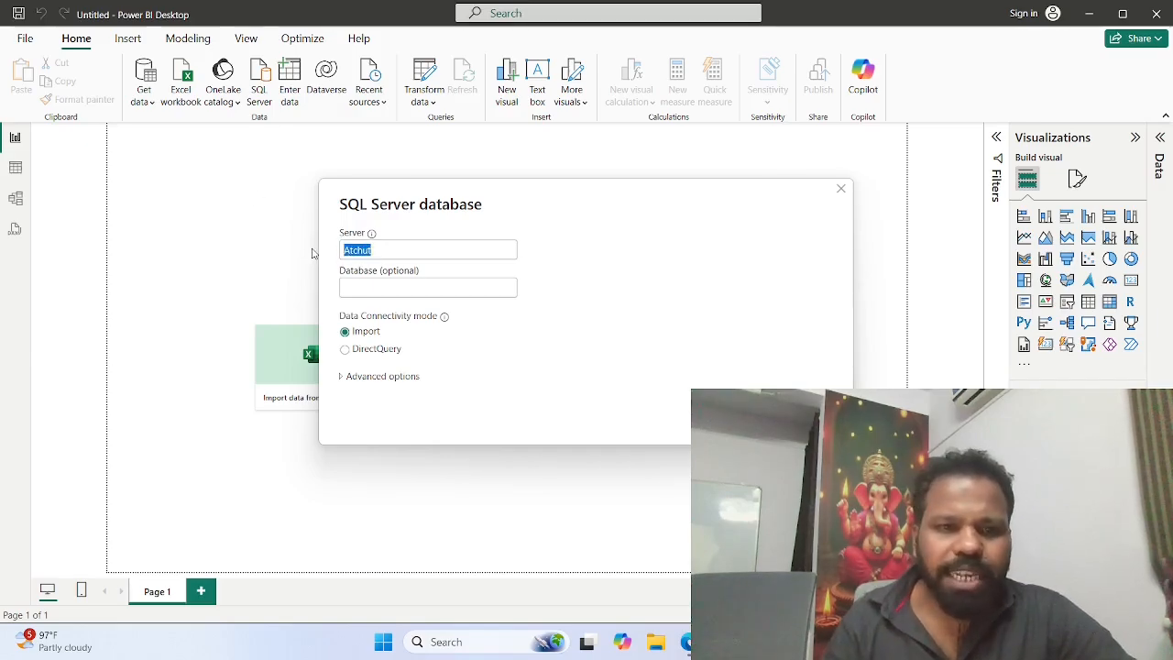
key(BackSpace)
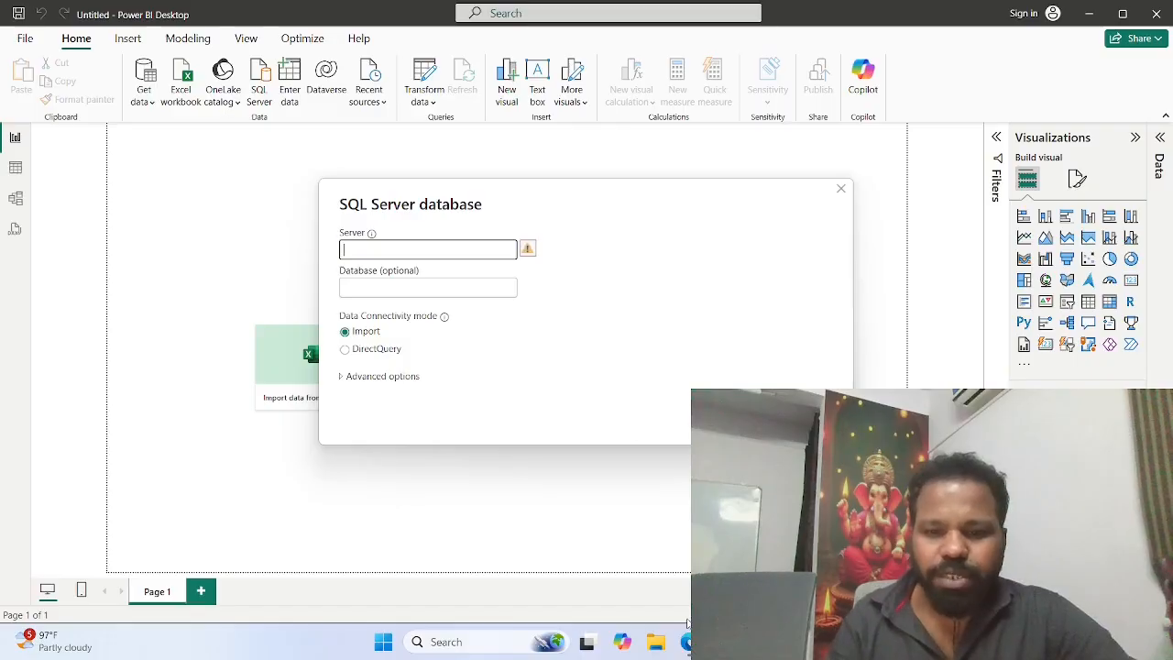
Step: Switch to the Azure portal, leave faskdata's query editor discarding its unsaved edits, and copy the server name from the database's overview
click(690, 642)
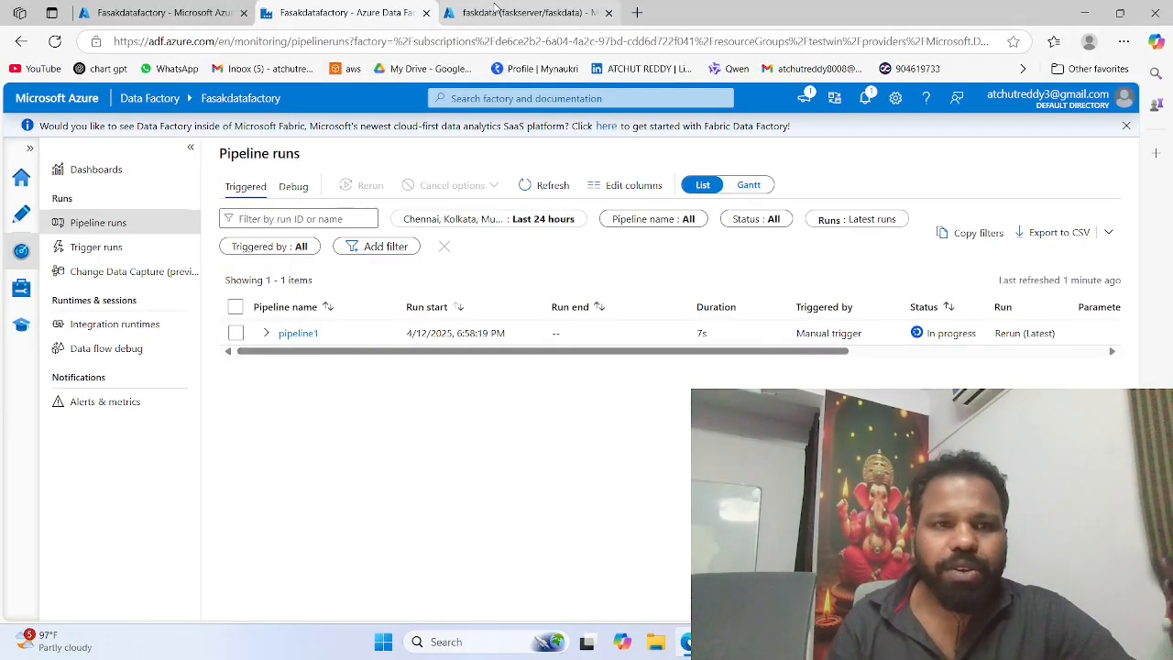
click(500, 11)
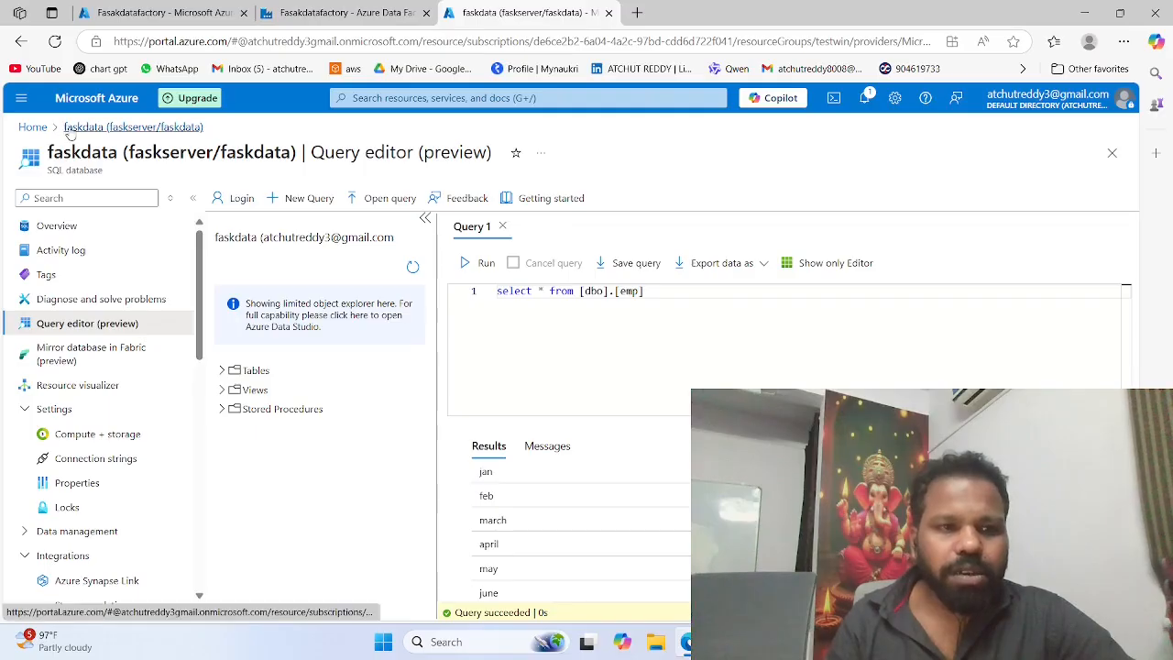
click(33, 127)
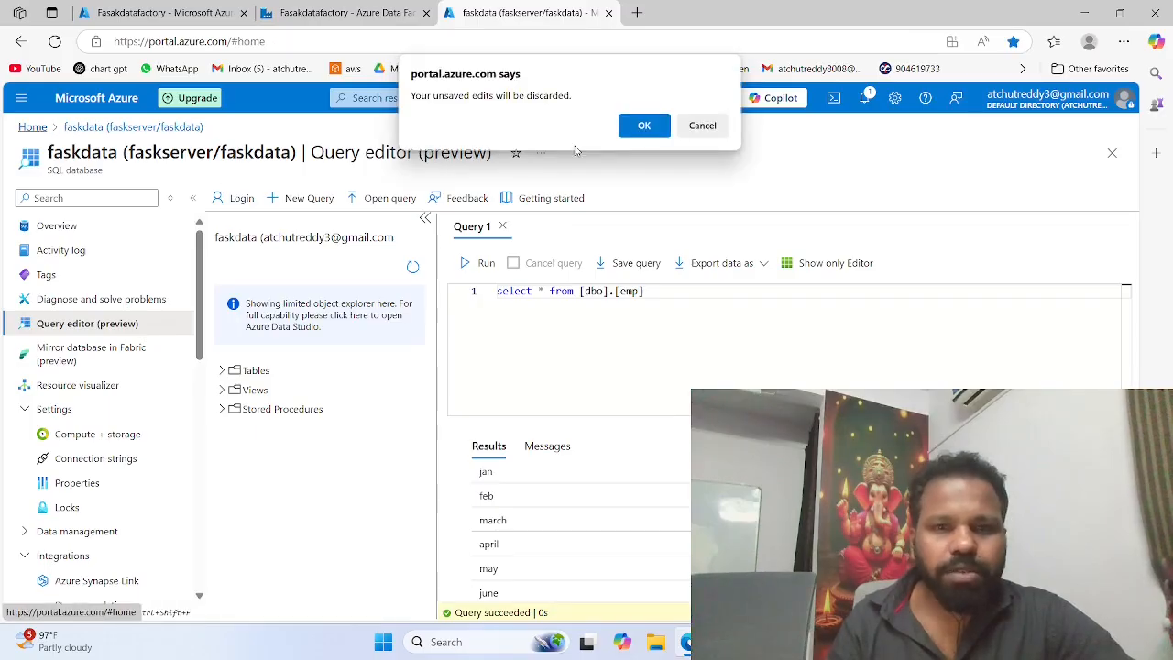
click(644, 126)
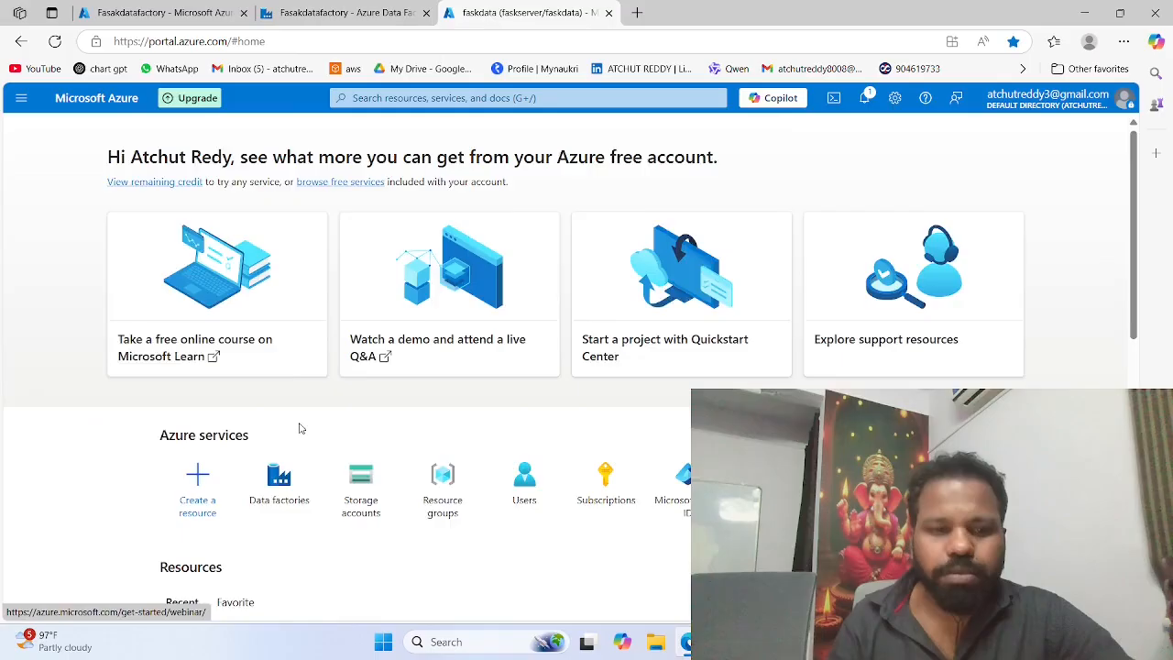
scroll(299, 428, down, 3)
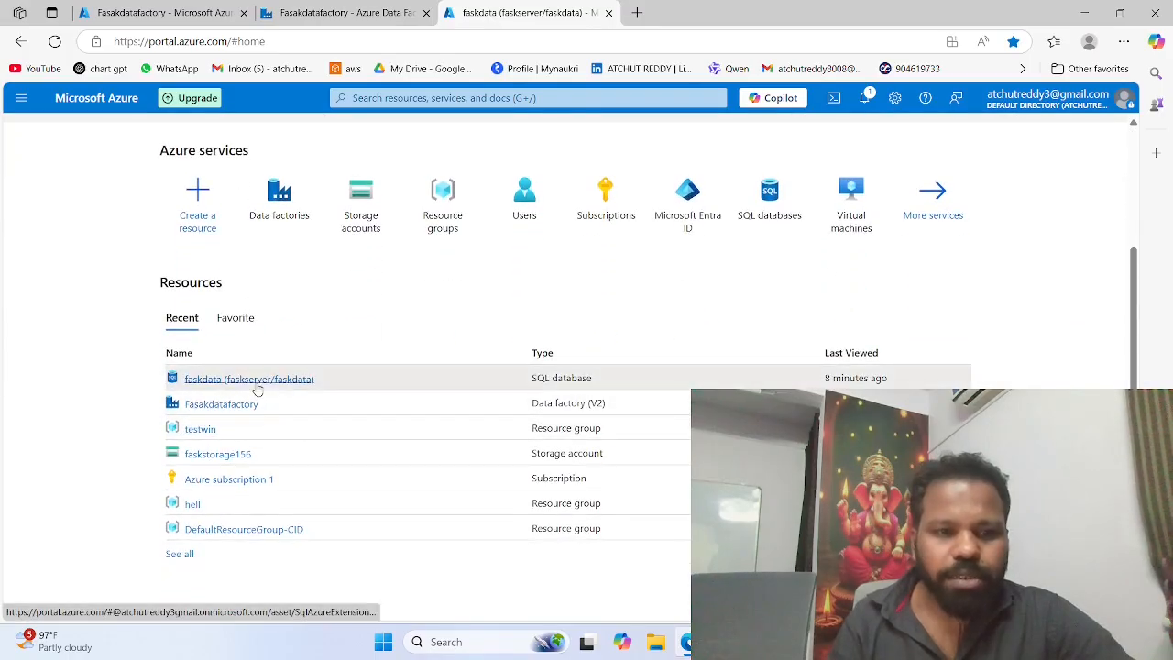
click(250, 379)
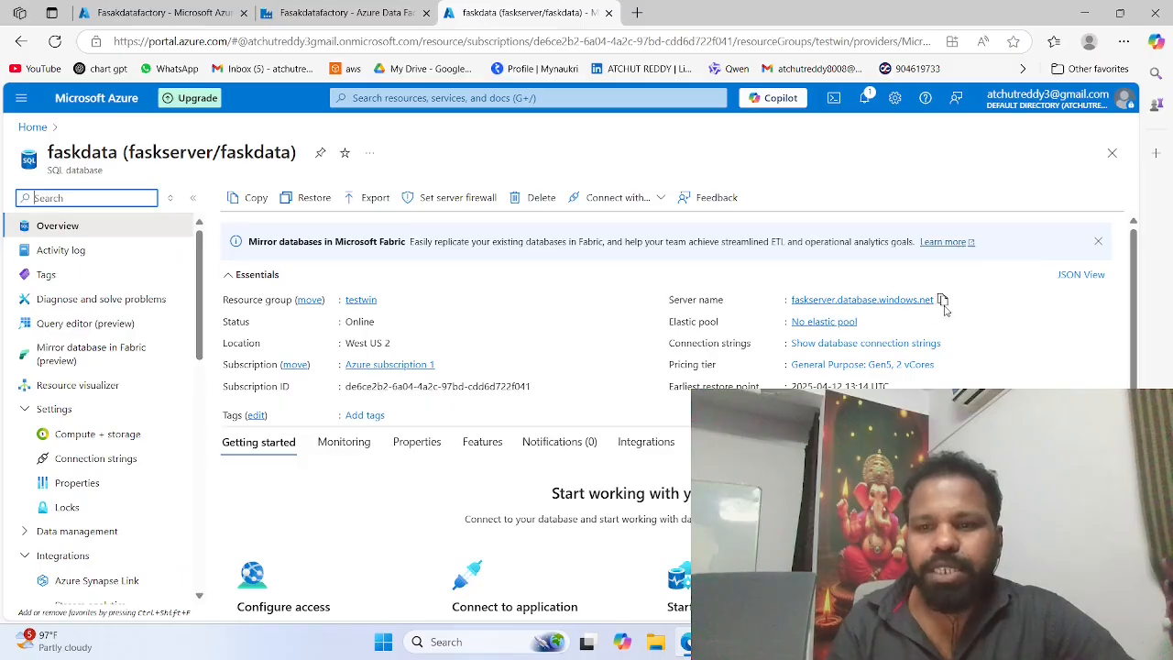
click(942, 301)
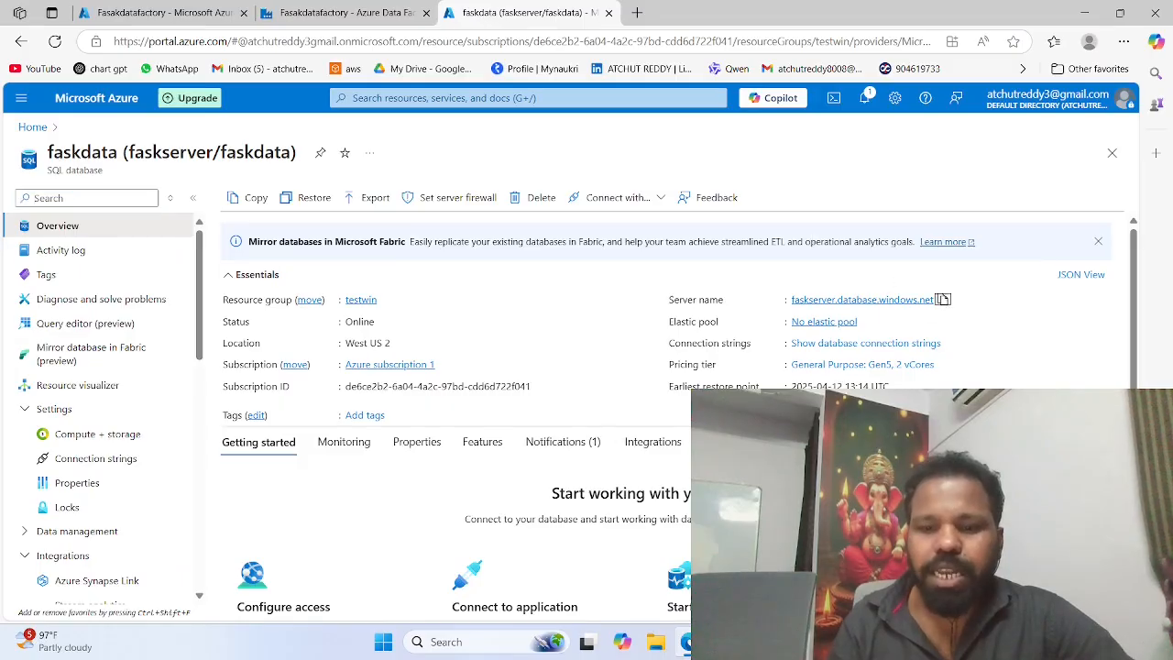
Step: Switch back to Power BI Desktop, set the SQL Server connection's server to faskserver.database.windows.net and submit it
key(alt+Tab)
click(405, 252)
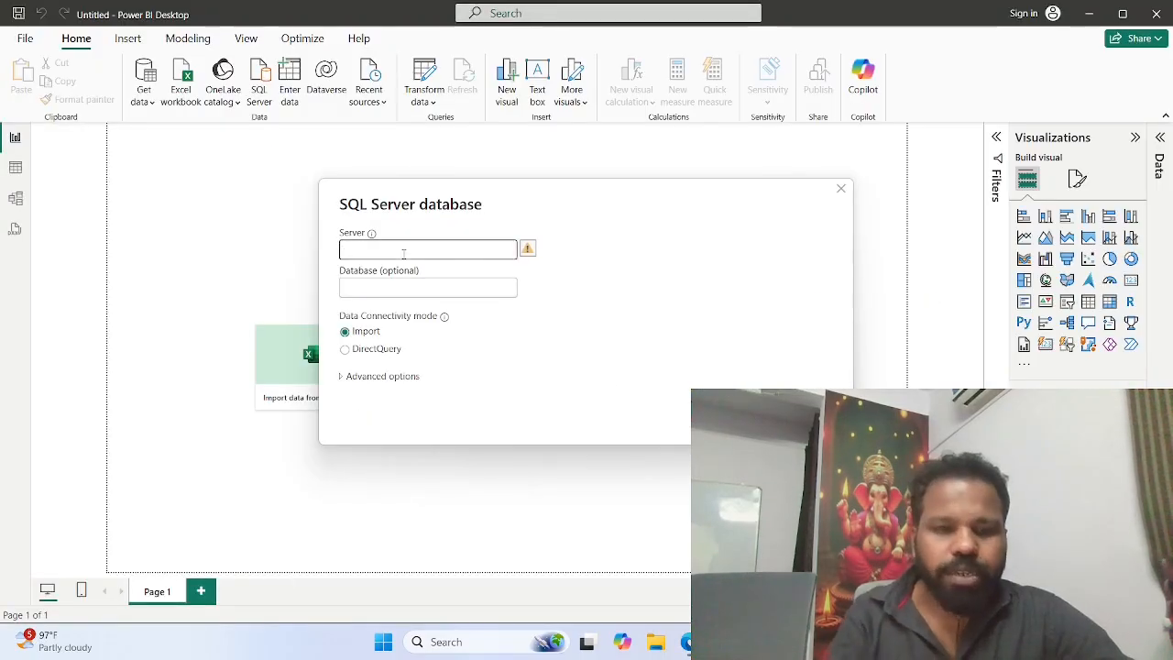
key(ctrl+v)
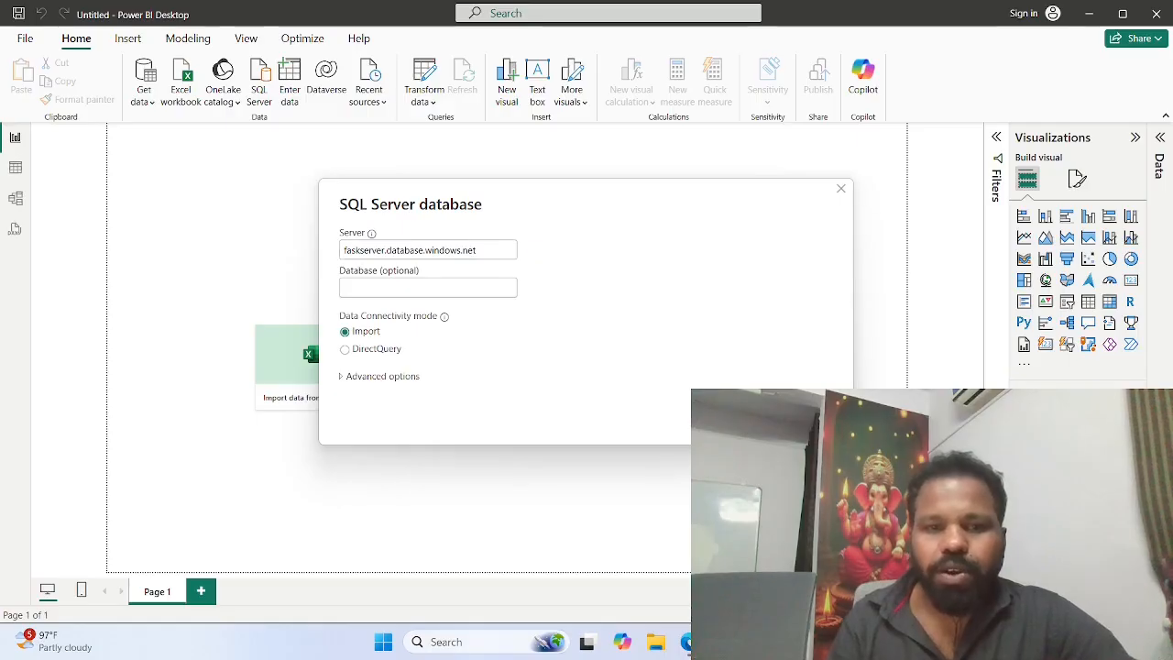
key(Return)
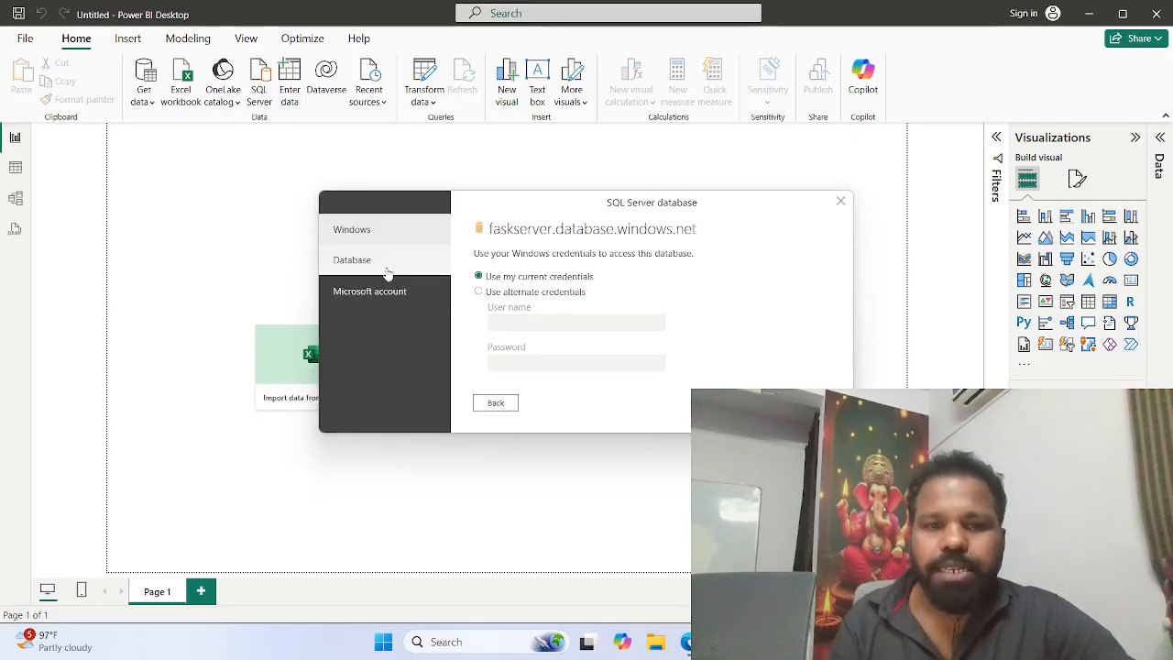
Step: Connect to faskserver.database.windows.net with Database authentication, entering the database user name and password
click(389, 268)
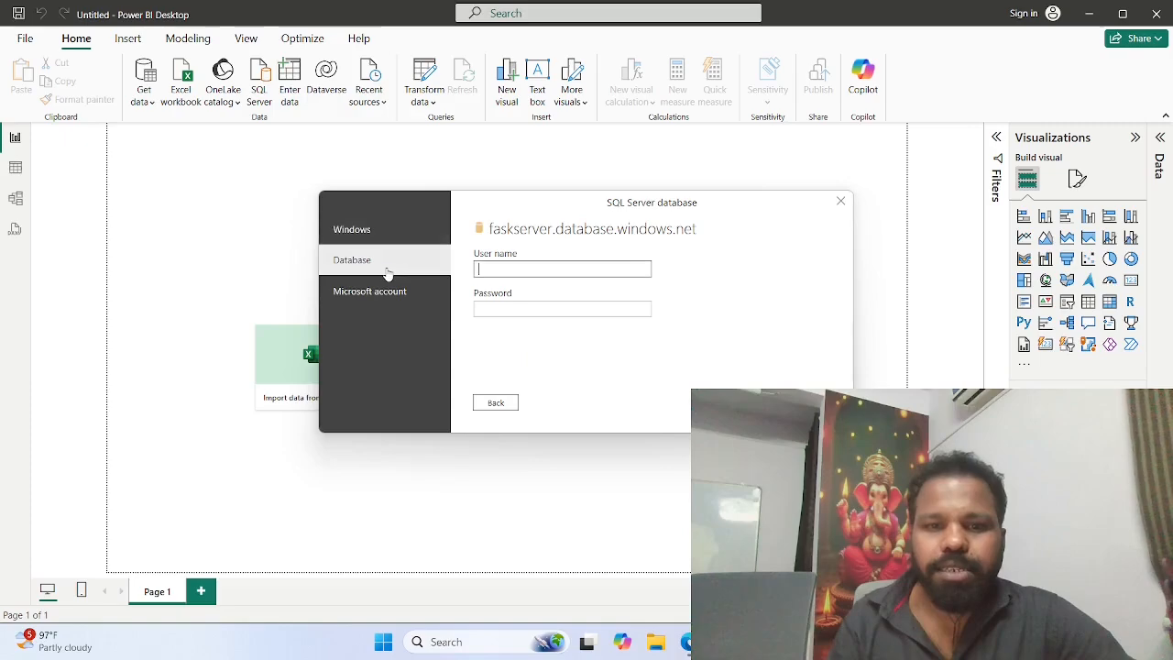
click(495, 271)
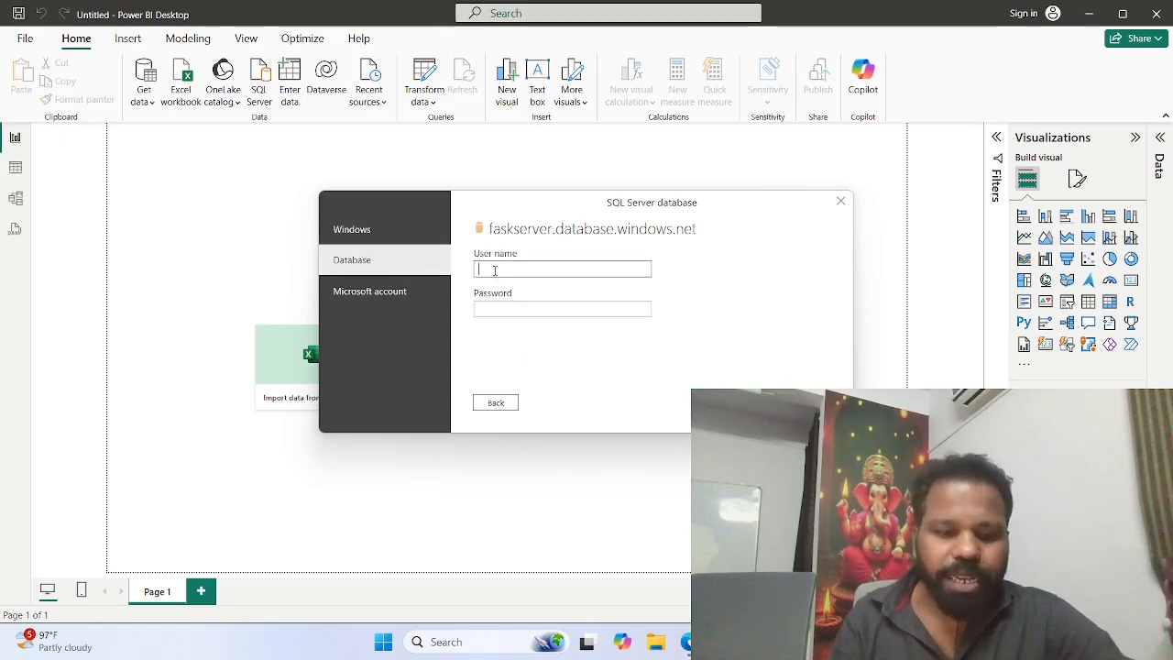
text(Atchut)
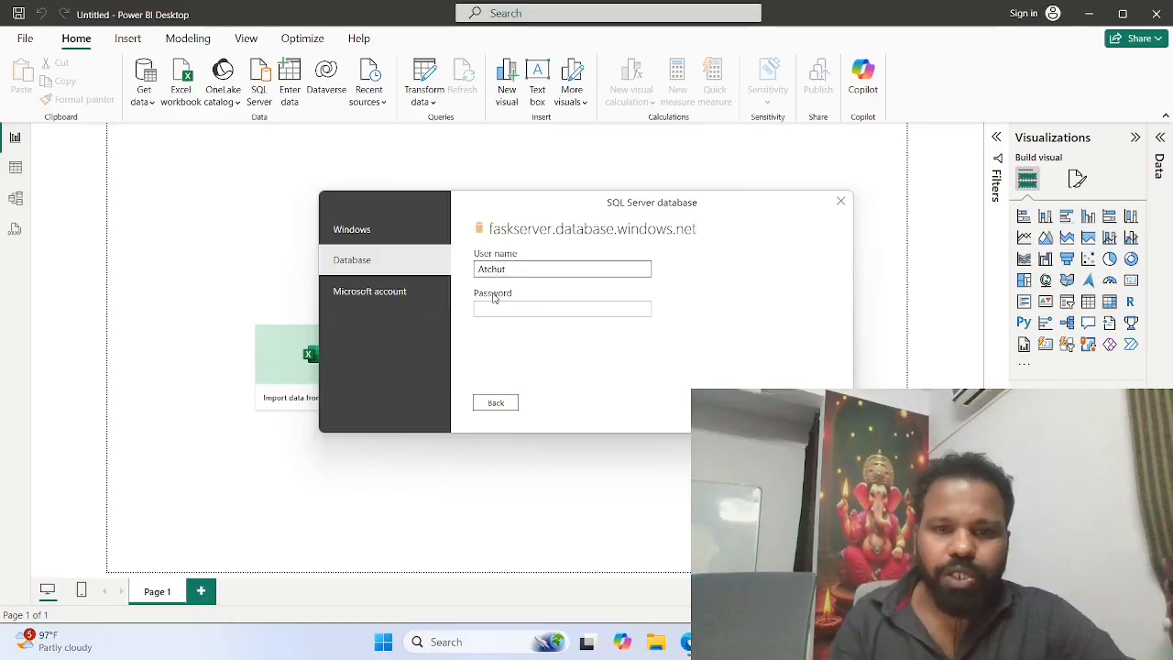
click(491, 307)
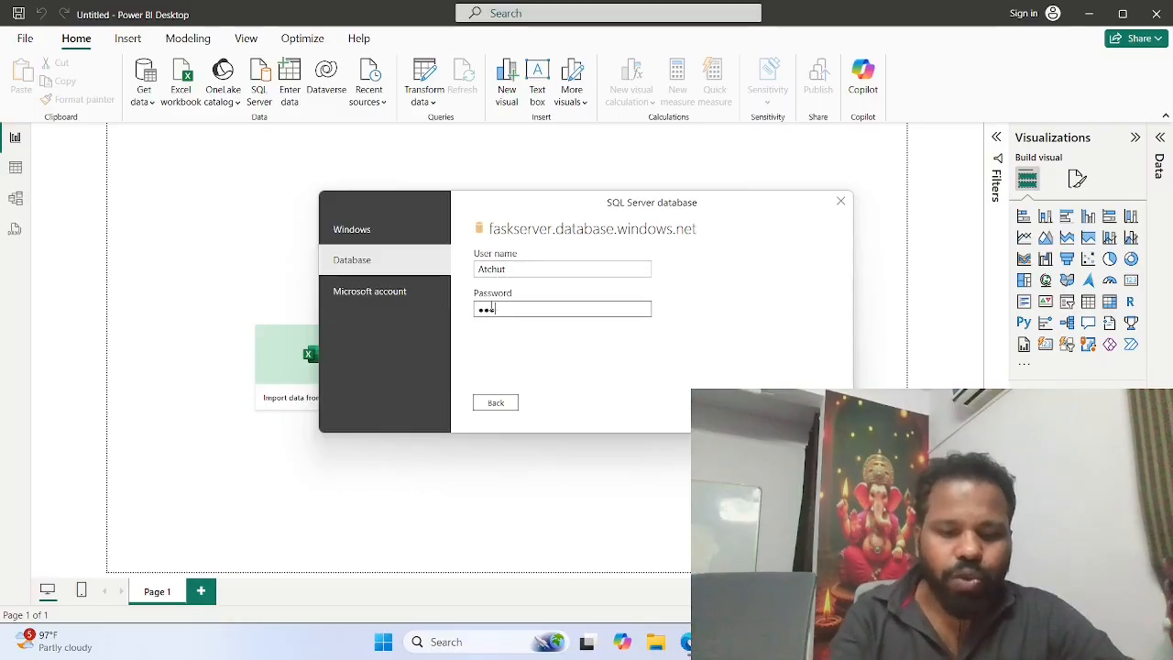
text(••••••••••)
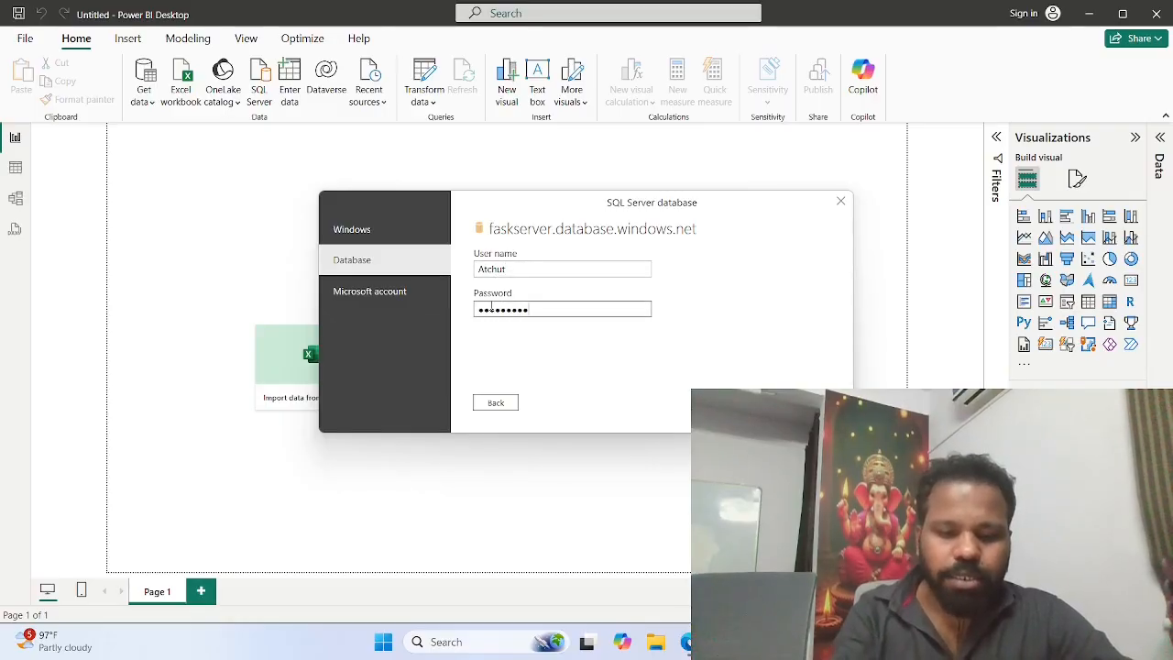
text(•••)
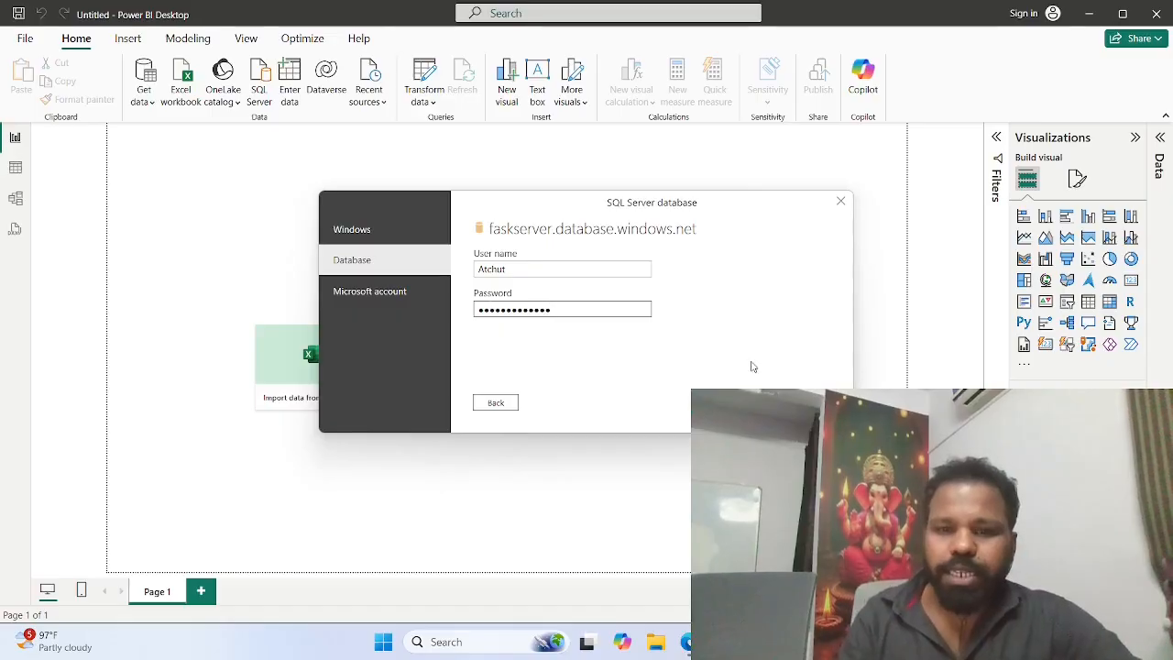
click(759, 402)
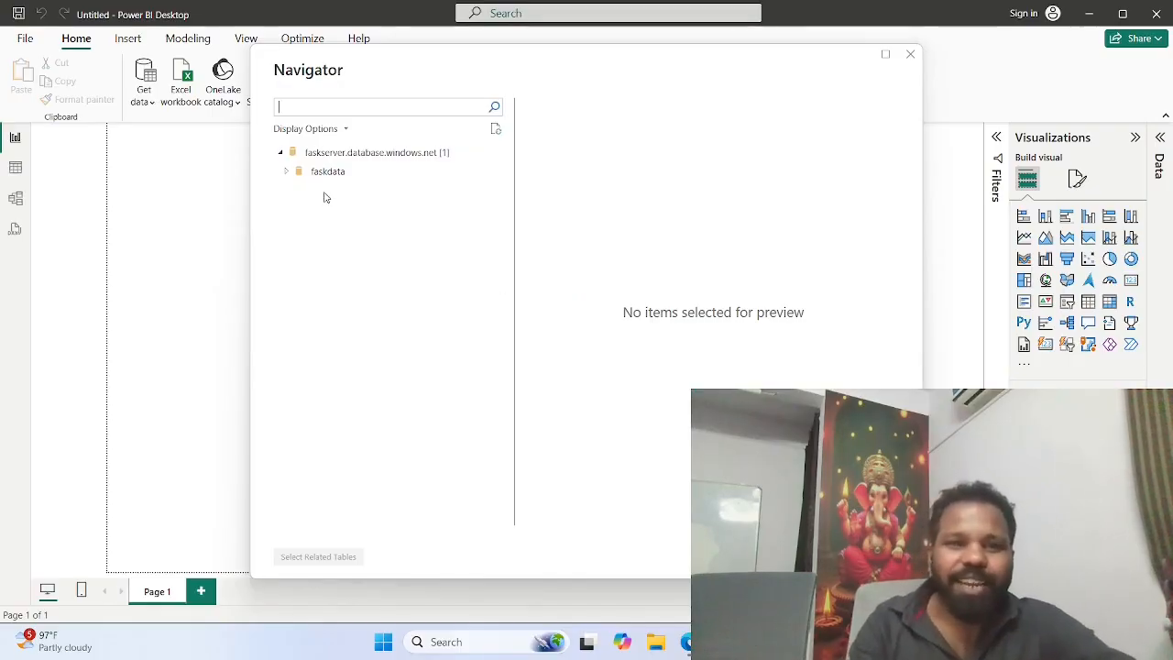
Step: Expand the faskdata database, select its emp table and load it into the report
click(289, 176)
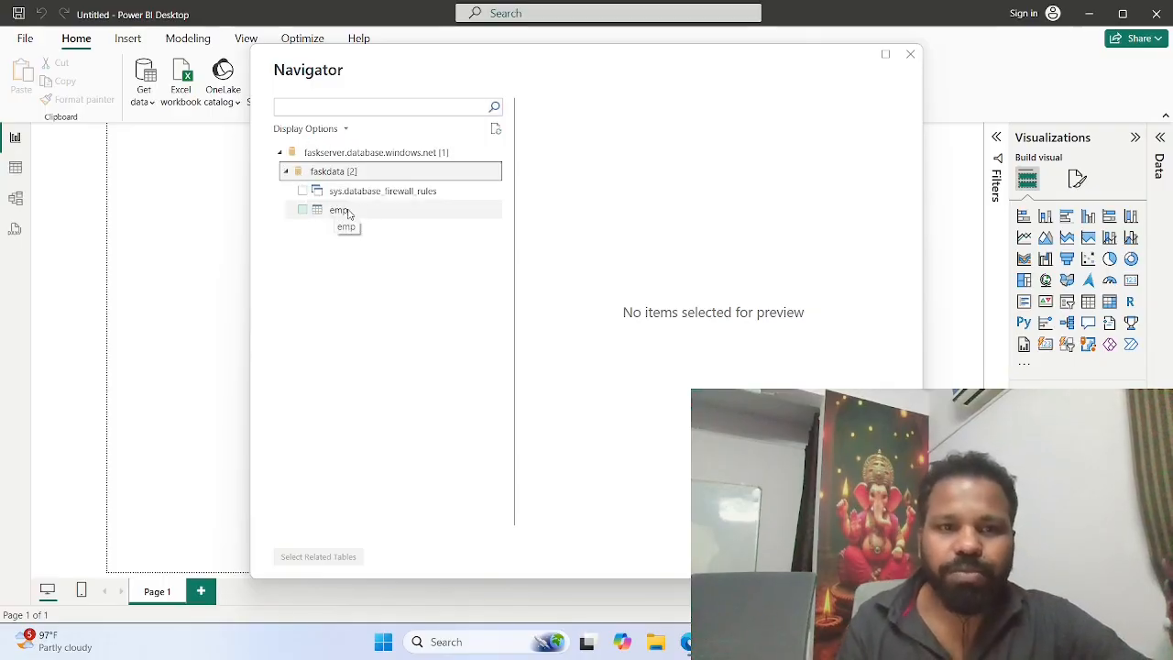
click(344, 212)
click(304, 211)
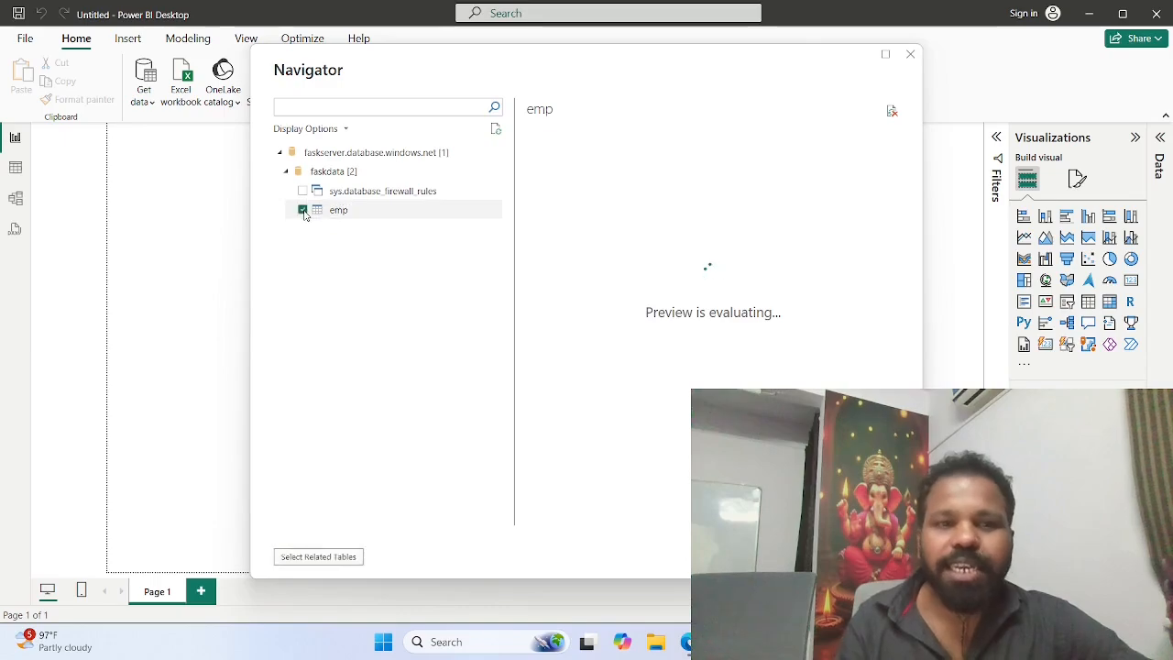
click(731, 558)
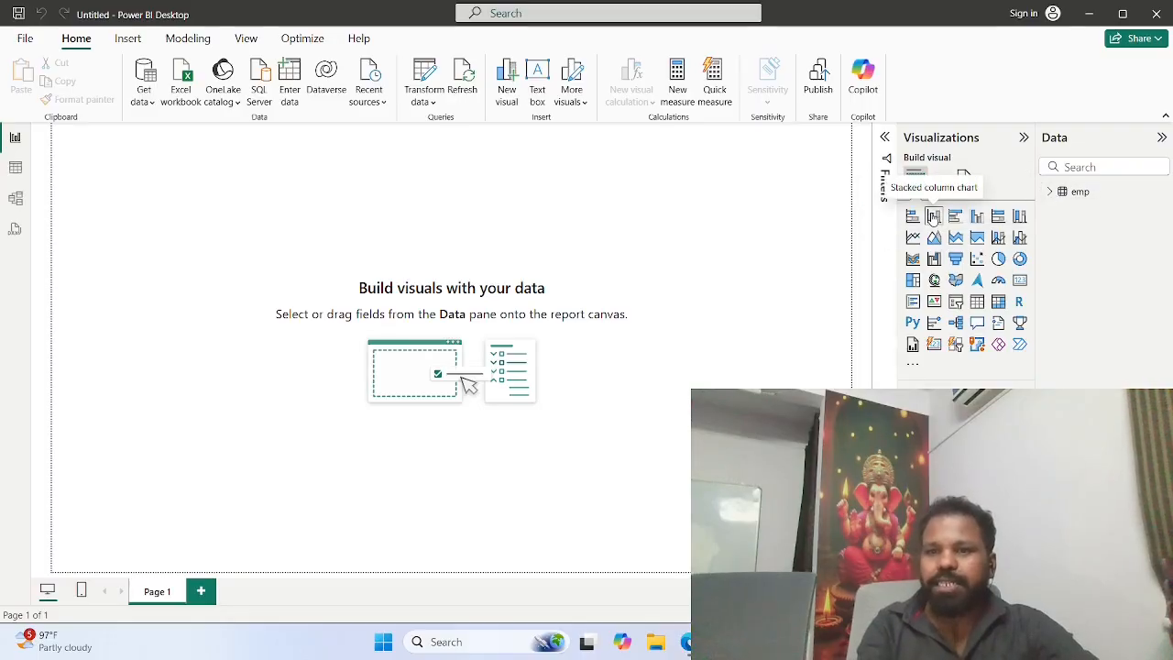
Step: Add a stacked column chart, enlarge it to fill most of the page, and plot emp's temp by name
click(934, 217)
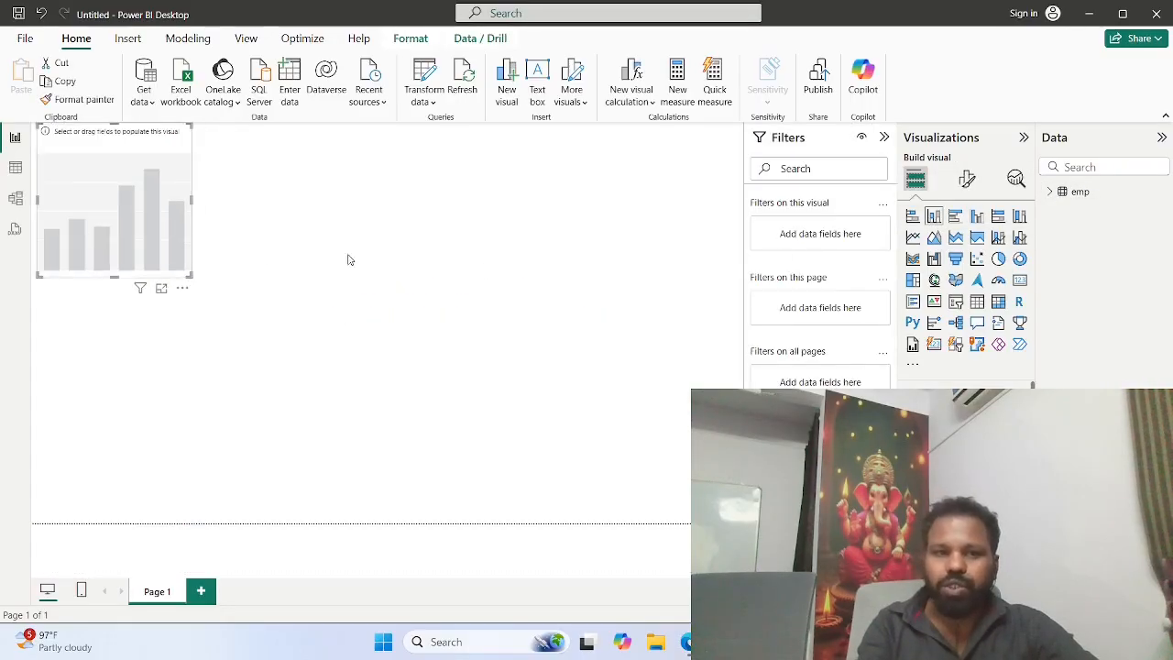
drag(191, 274, 742, 510)
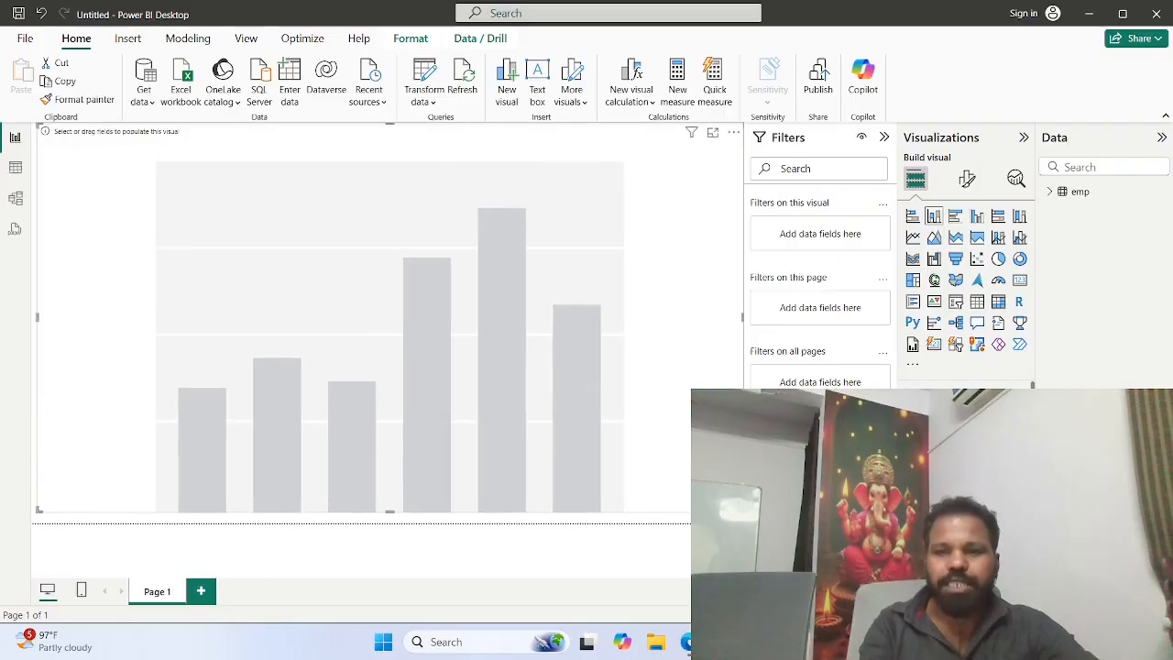
click(1050, 194)
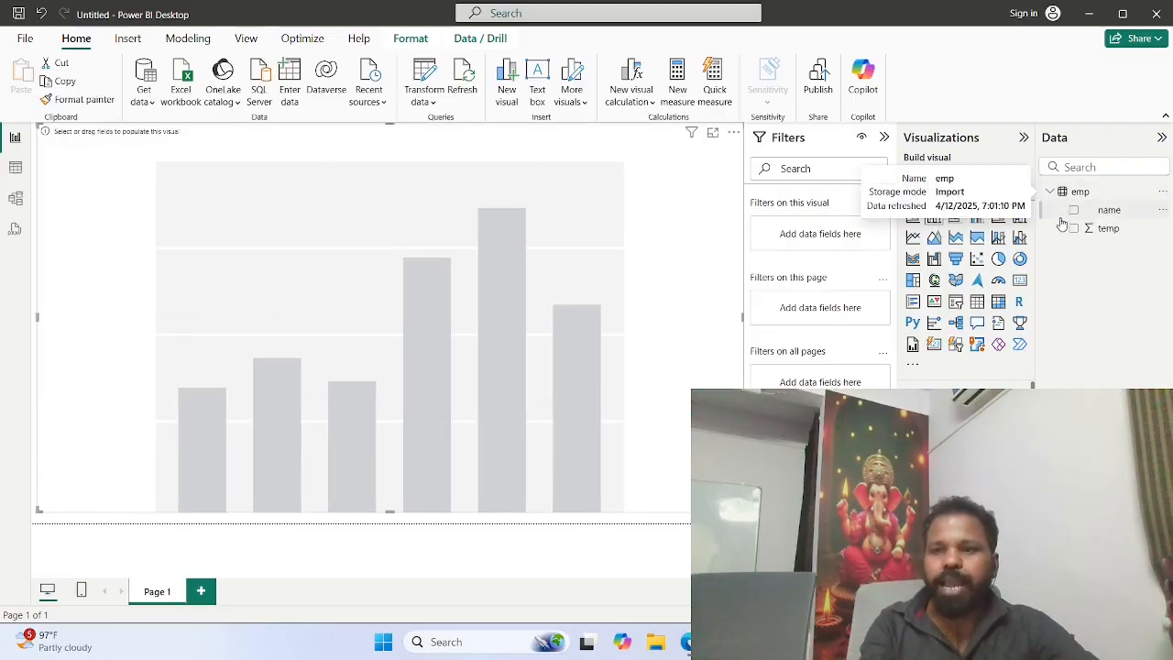
click(1075, 211)
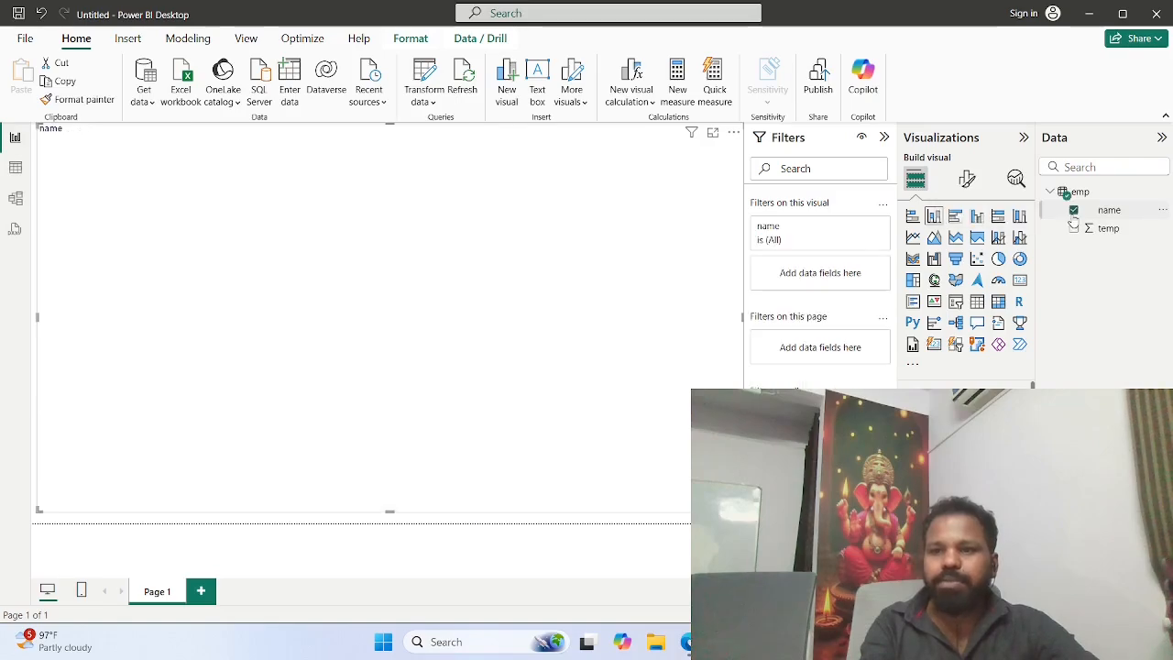
click(1074, 230)
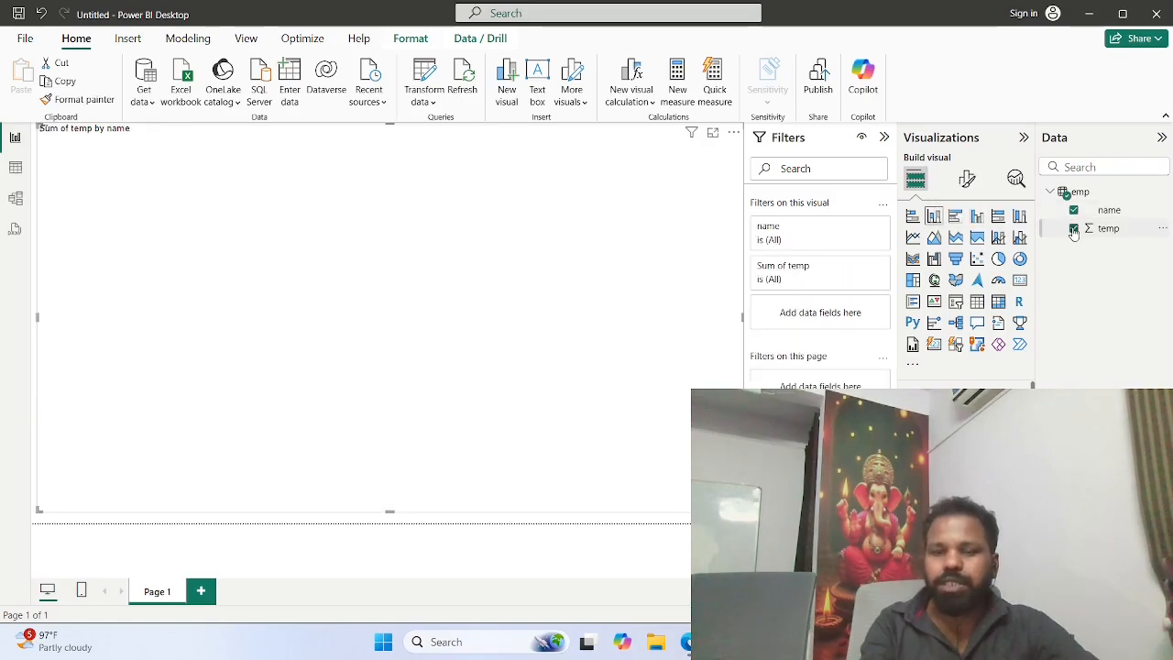
Step: Inspect the columns' temp values, then try the clustered bar and line and clustered column visuals before changing the chart to a donut
mouse_move(428, 409)
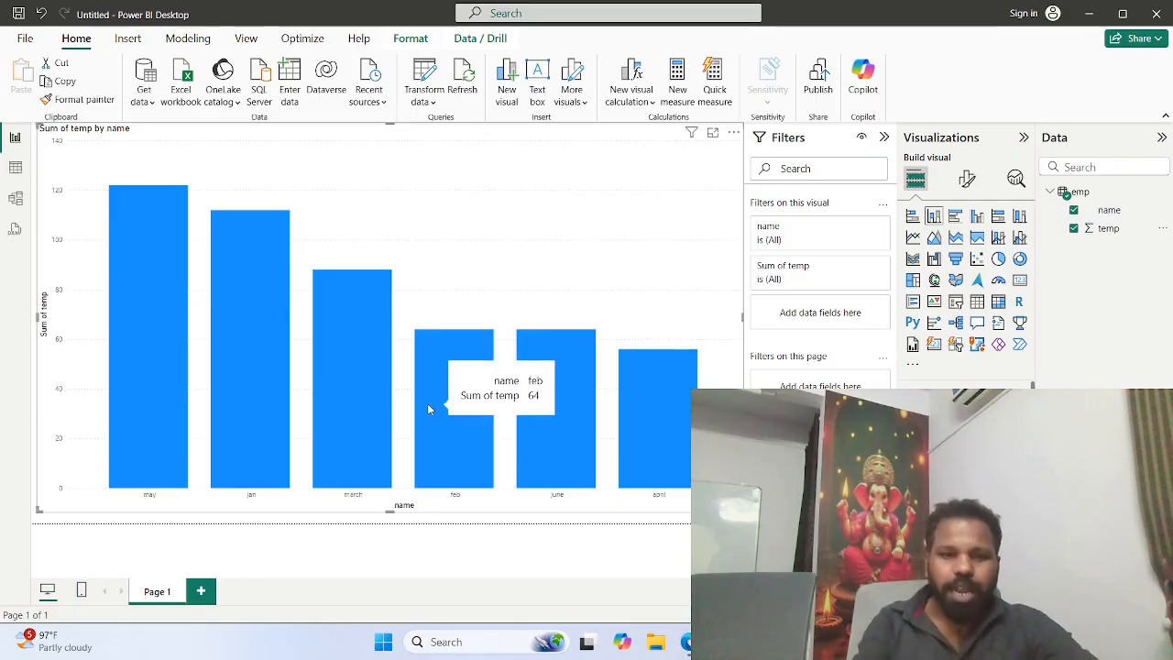
mouse_move(228, 426)
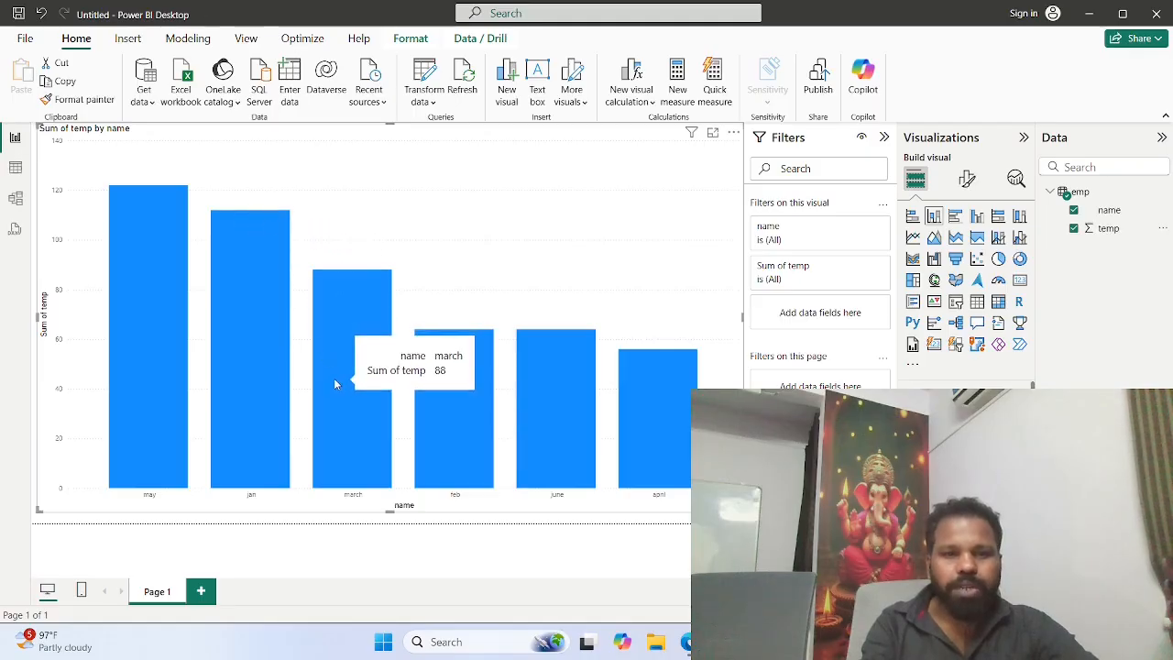
mouse_move(434, 387)
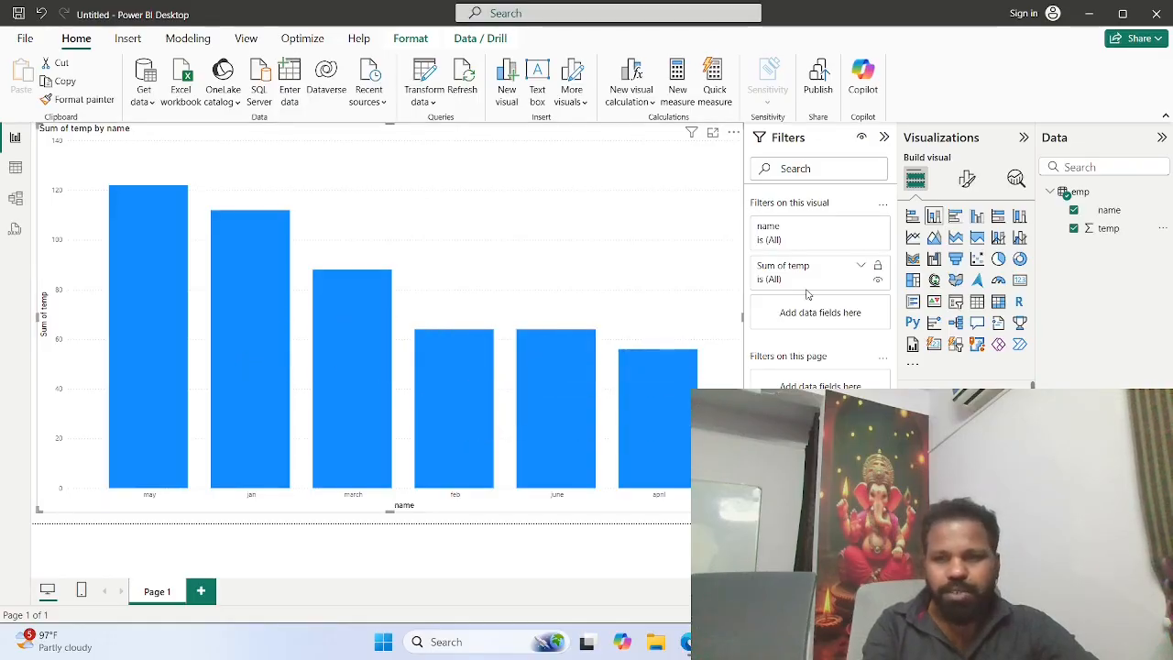
click(956, 217)
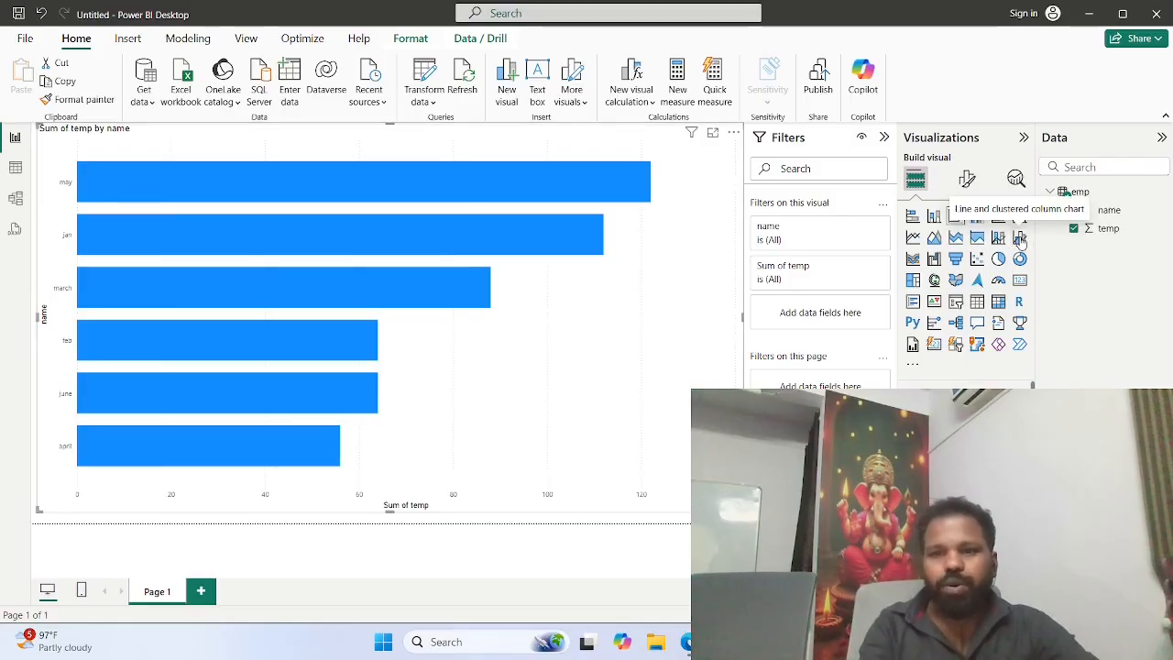
click(977, 216)
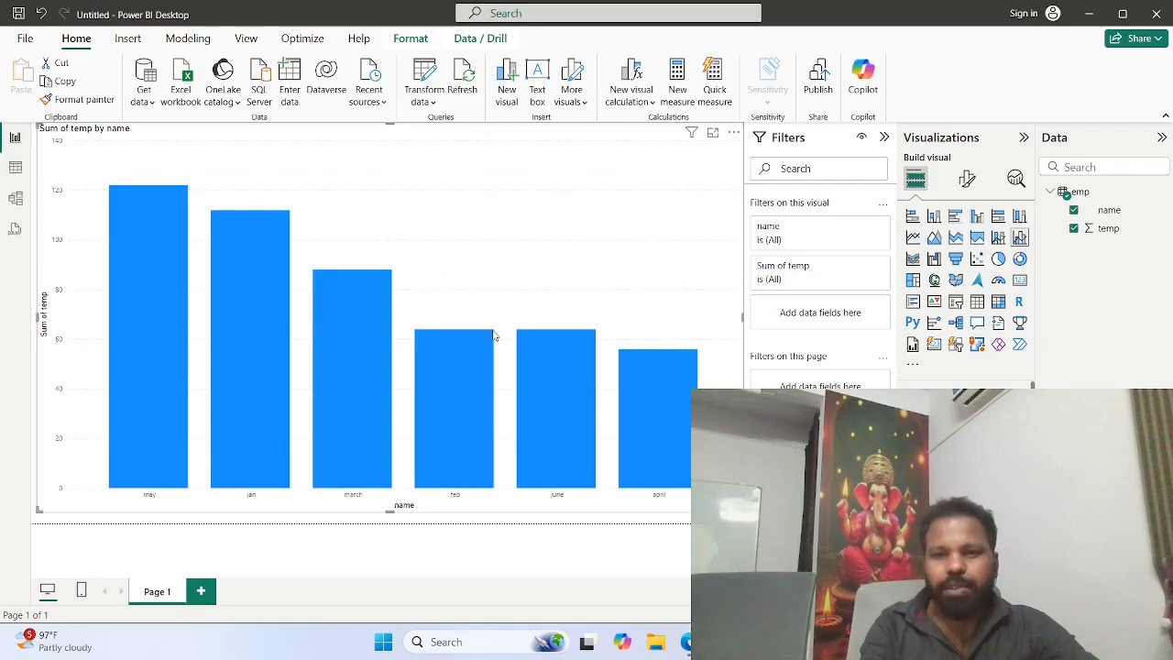
mouse_move(485, 335)
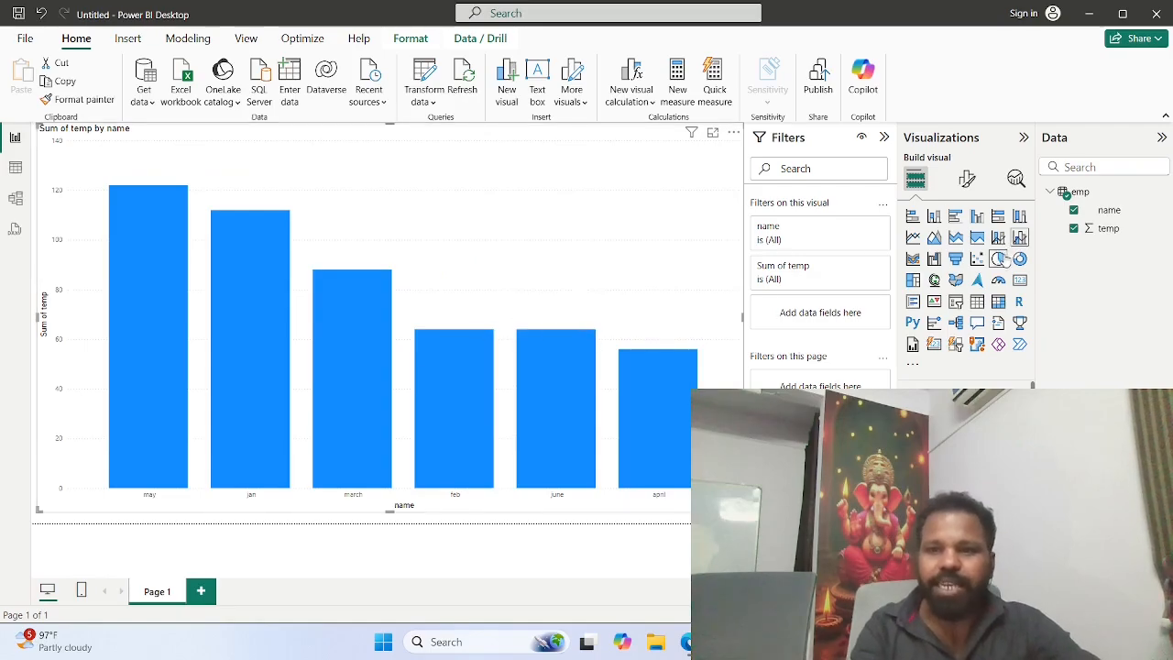
click(1021, 261)
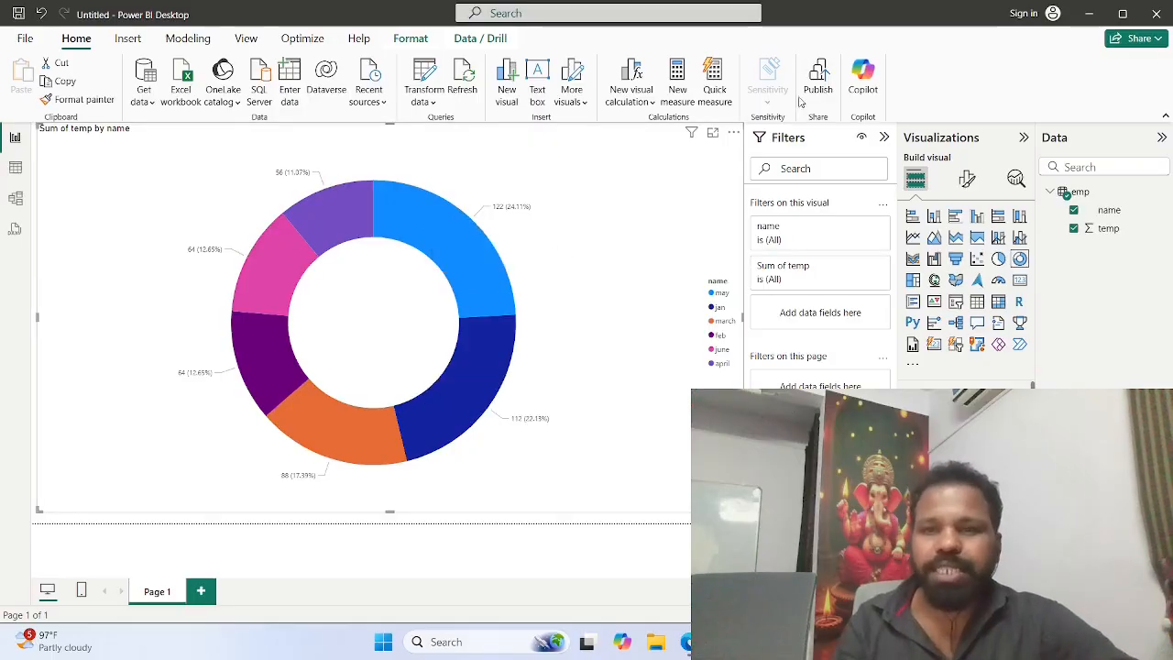
Step: Close Power BI Desktop without saving the report and, back in the browser, close the faskdata portal page
click(1157, 14)
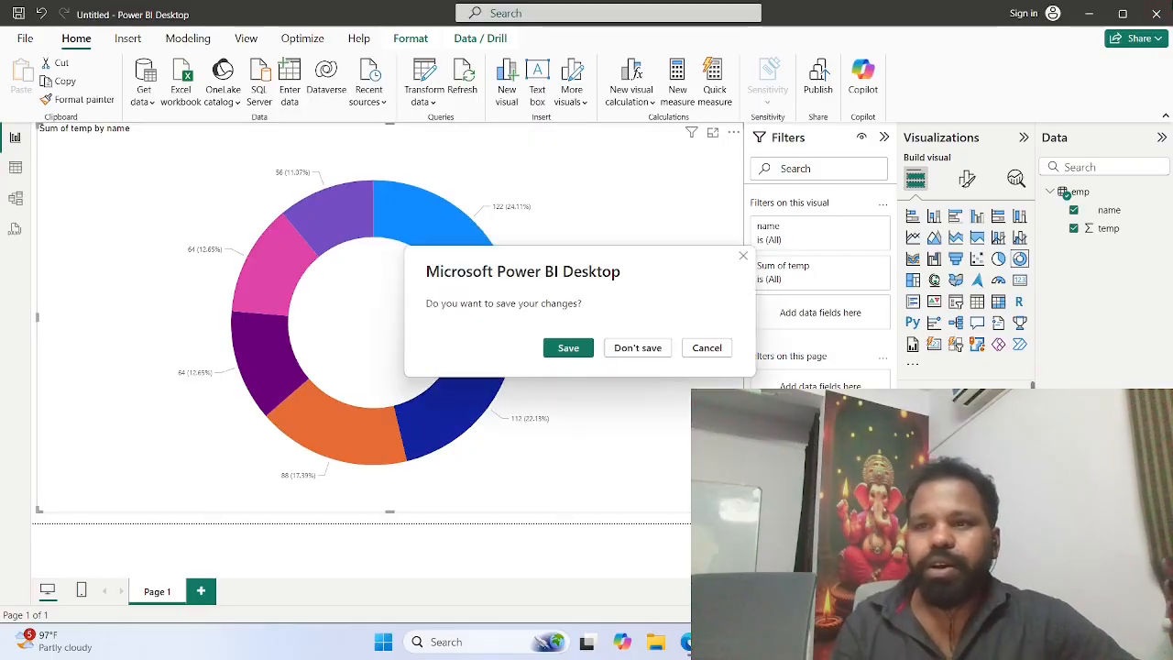
click(638, 348)
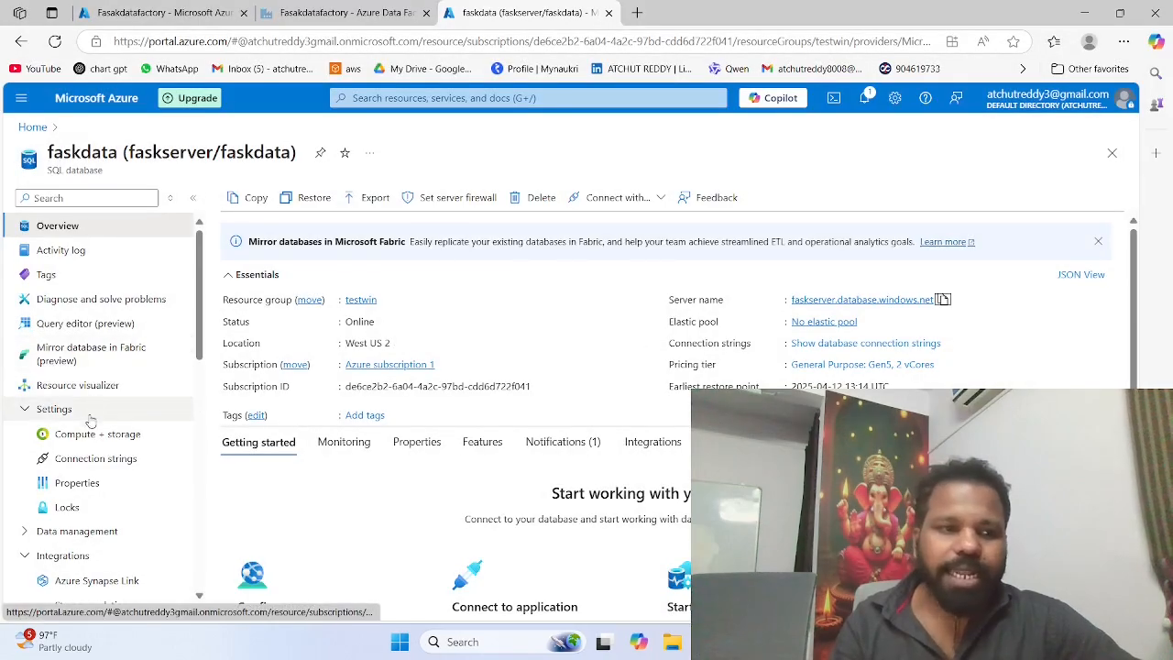
scroll(86, 437, down, 2)
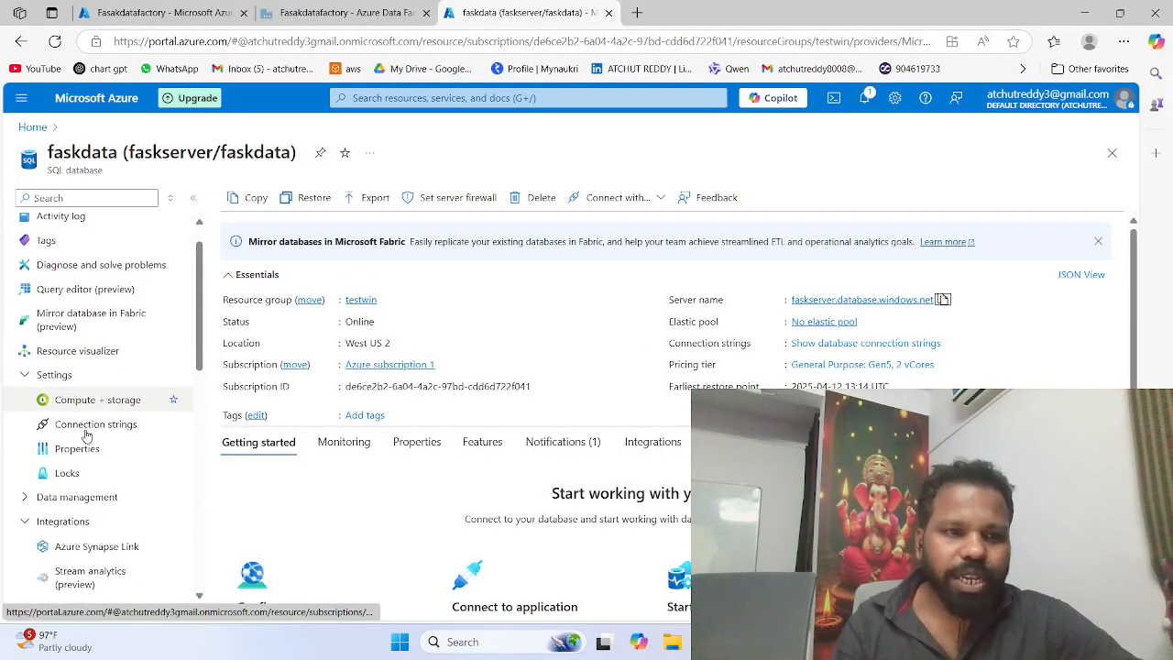
scroll(85, 436, down, 3)
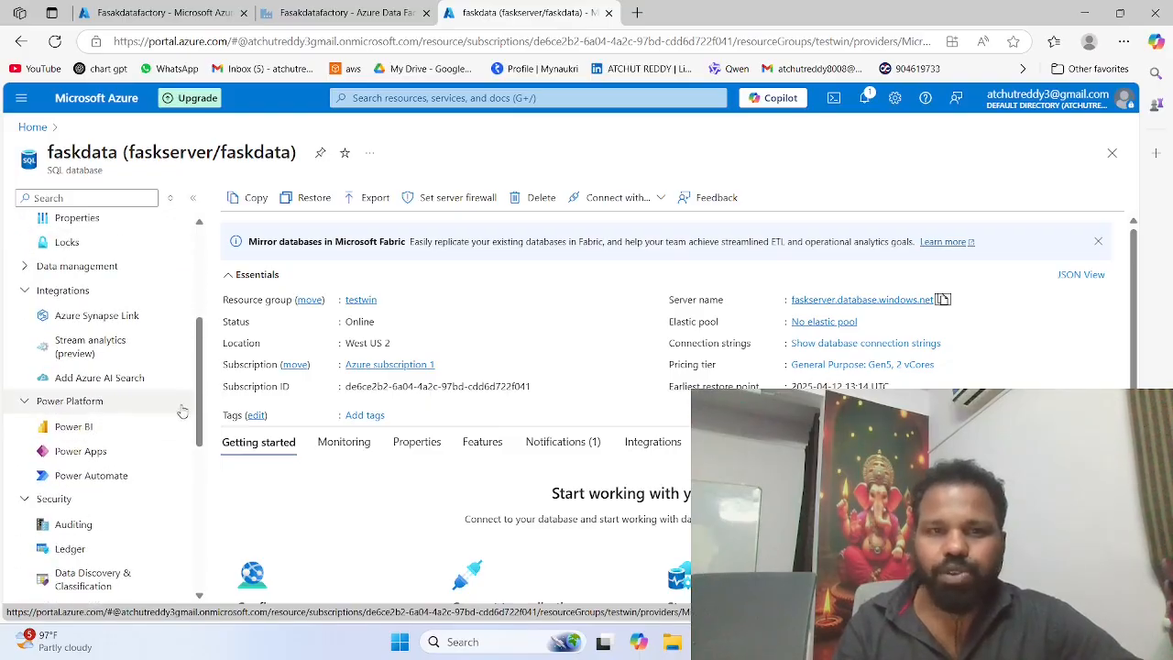
click(609, 14)
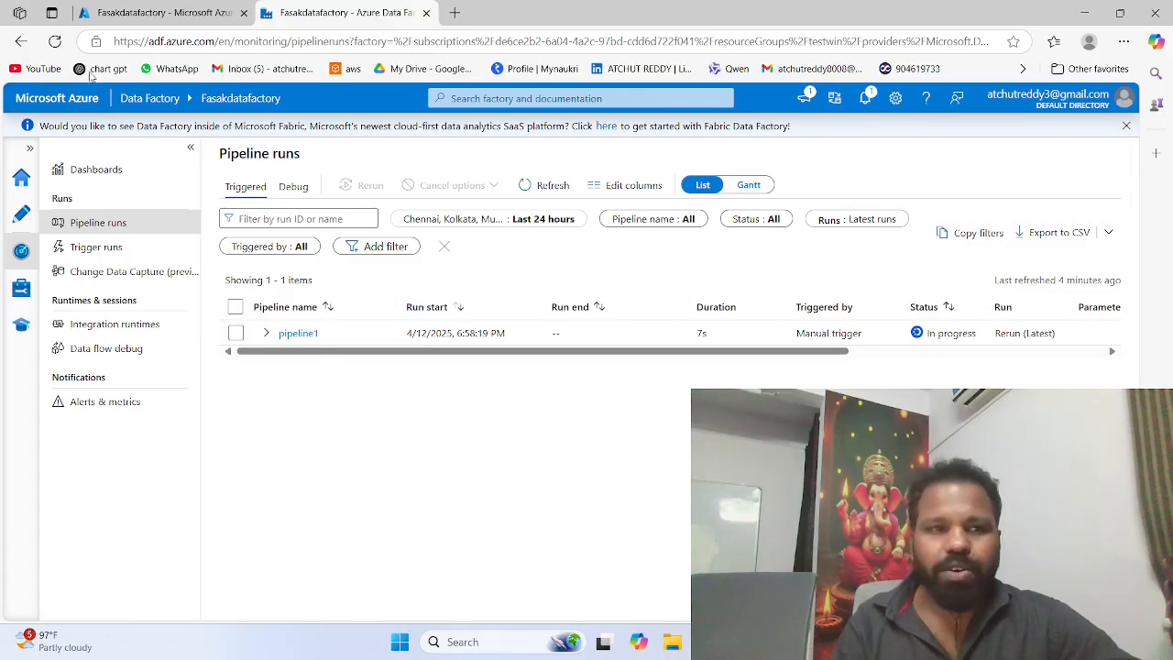
Step: Open pipeline1's run details and examine the status of its blob to sql copy activity
click(284, 333)
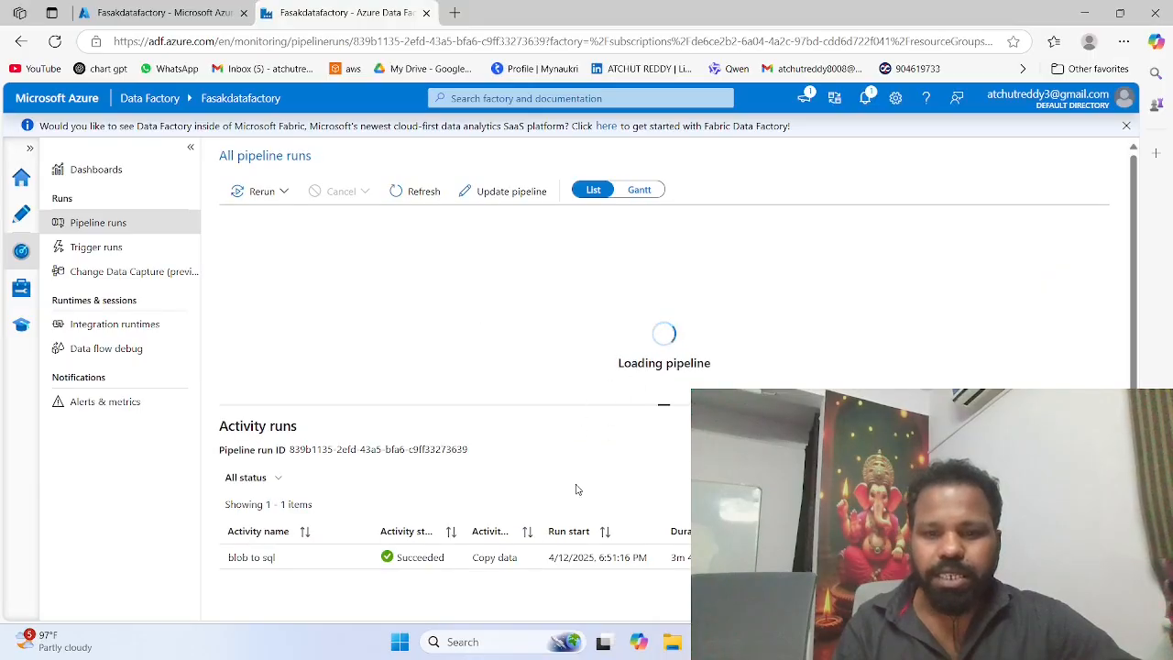
scroll(522, 481, down, 1)
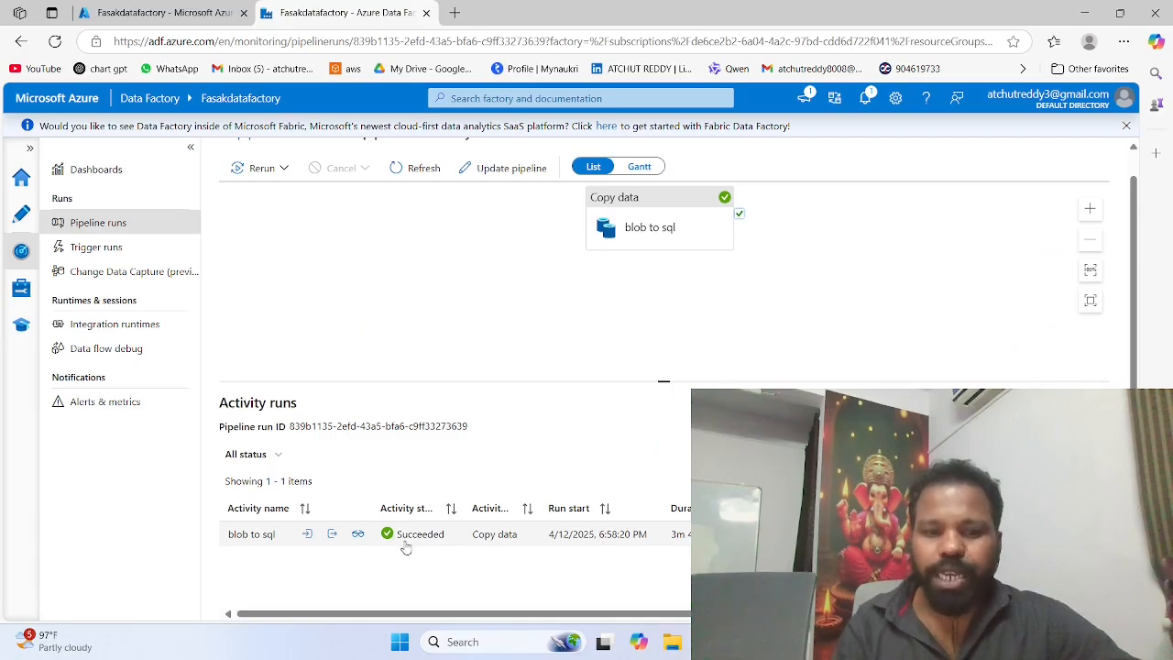
scroll(466, 544, up, 1)
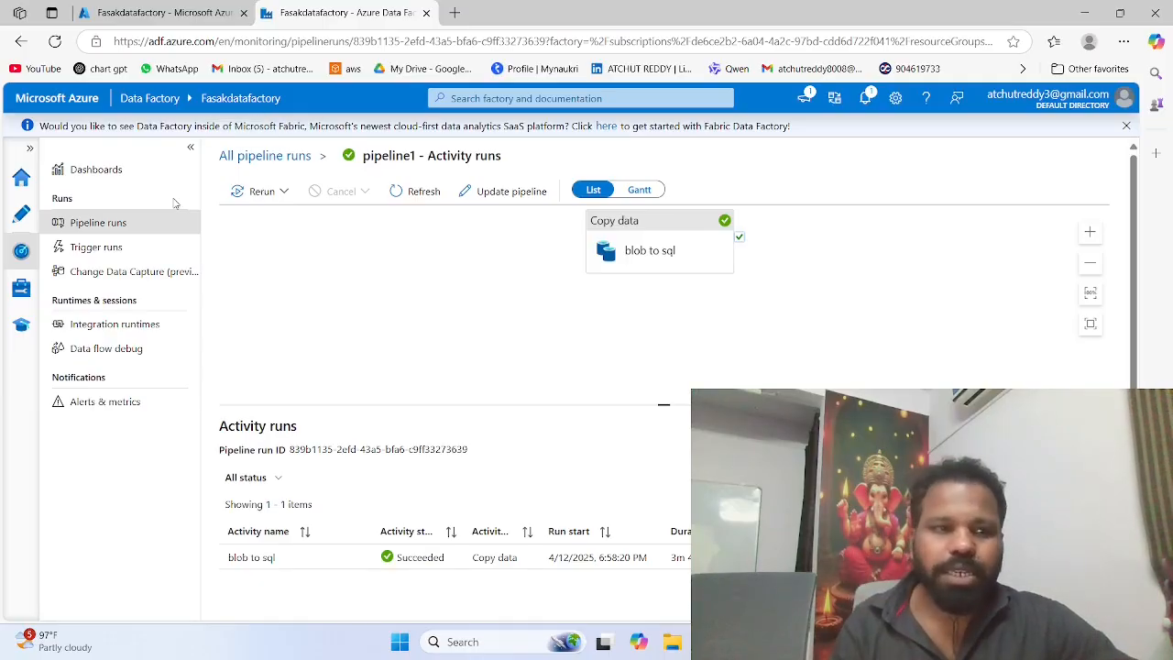
Step: Switch back to the Azure portal, go to its home page, search for databr and open the Azure Databricks service
click(22, 179)
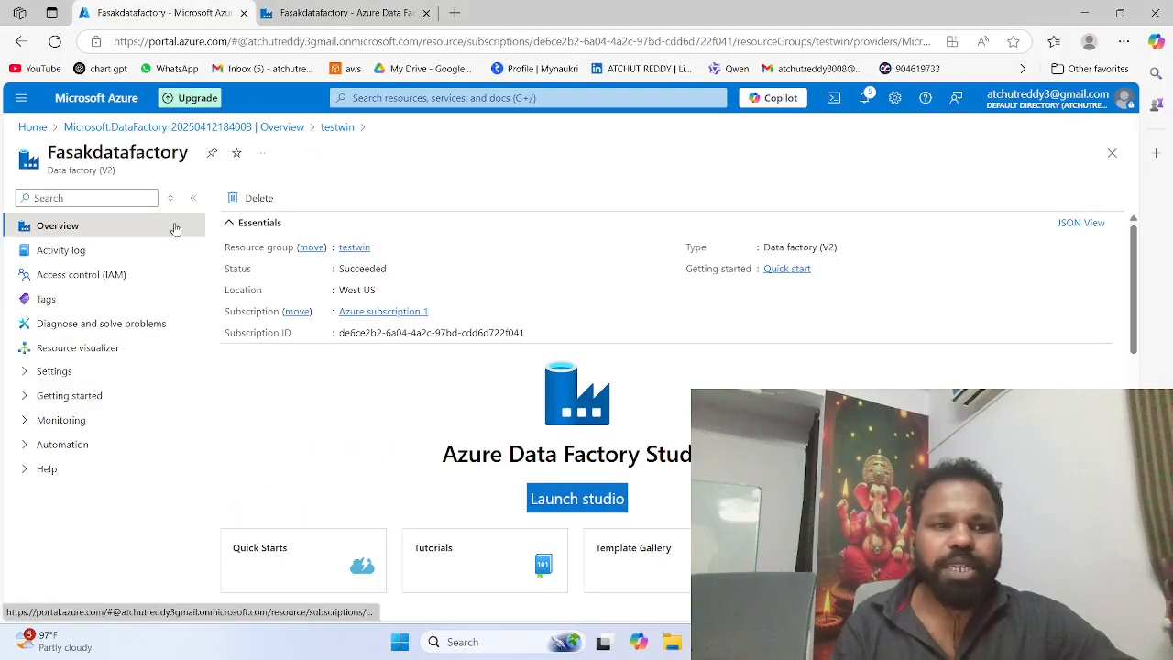
click(33, 127)
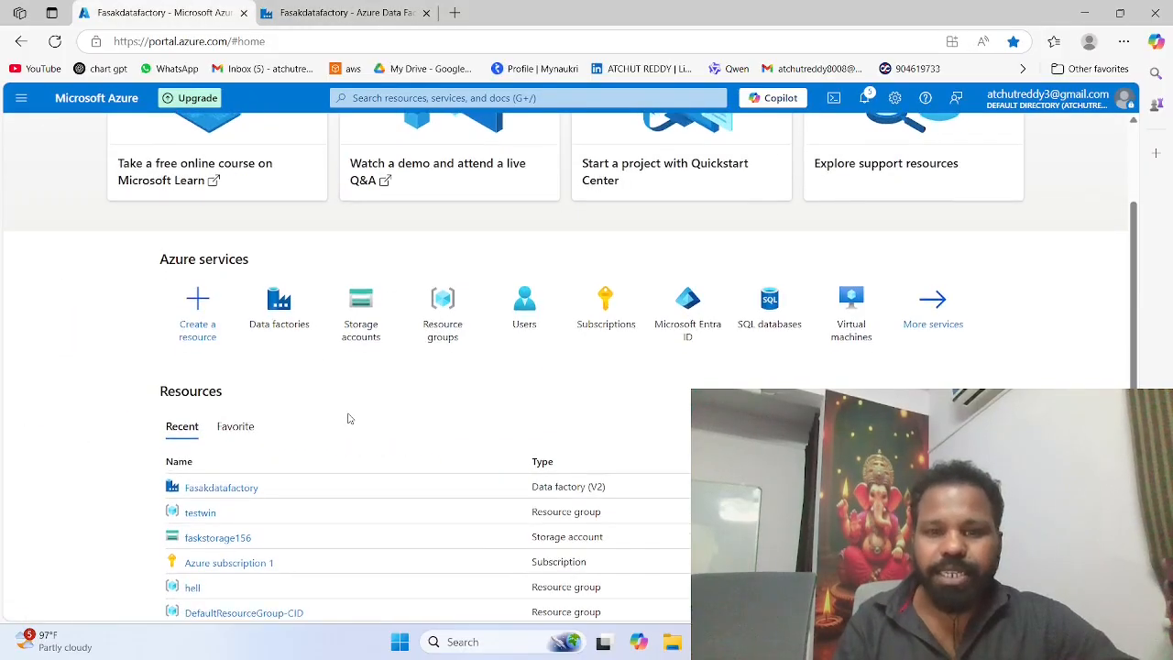
scroll(541, 309, down, 1)
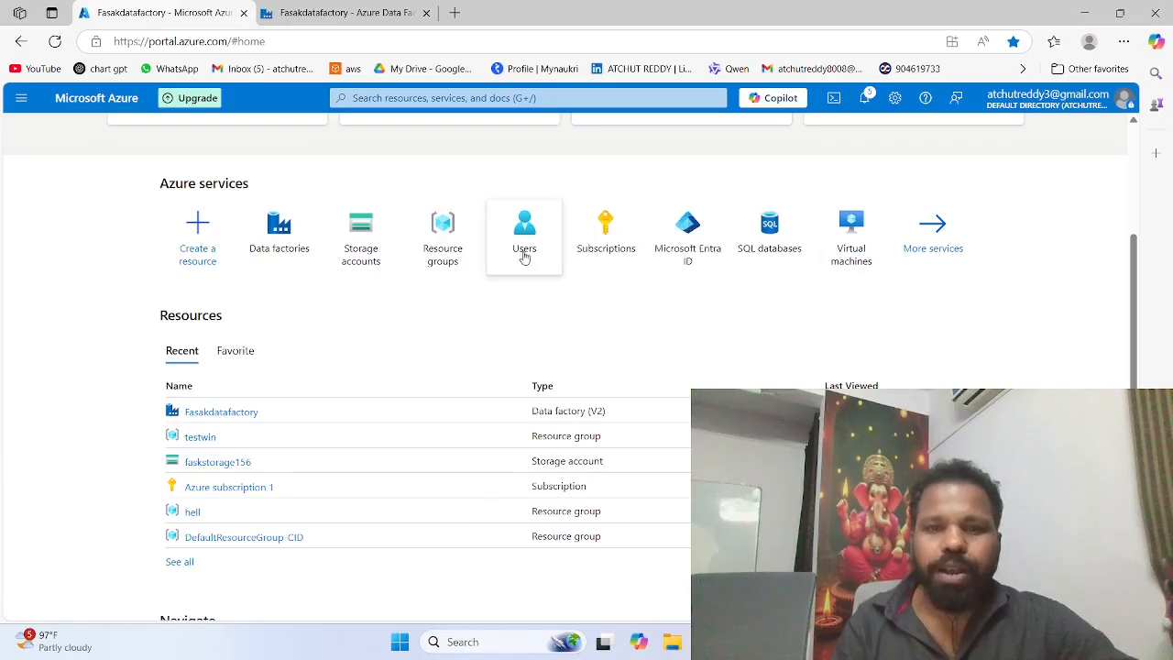
scroll(519, 254, up, 3)
click(463, 98)
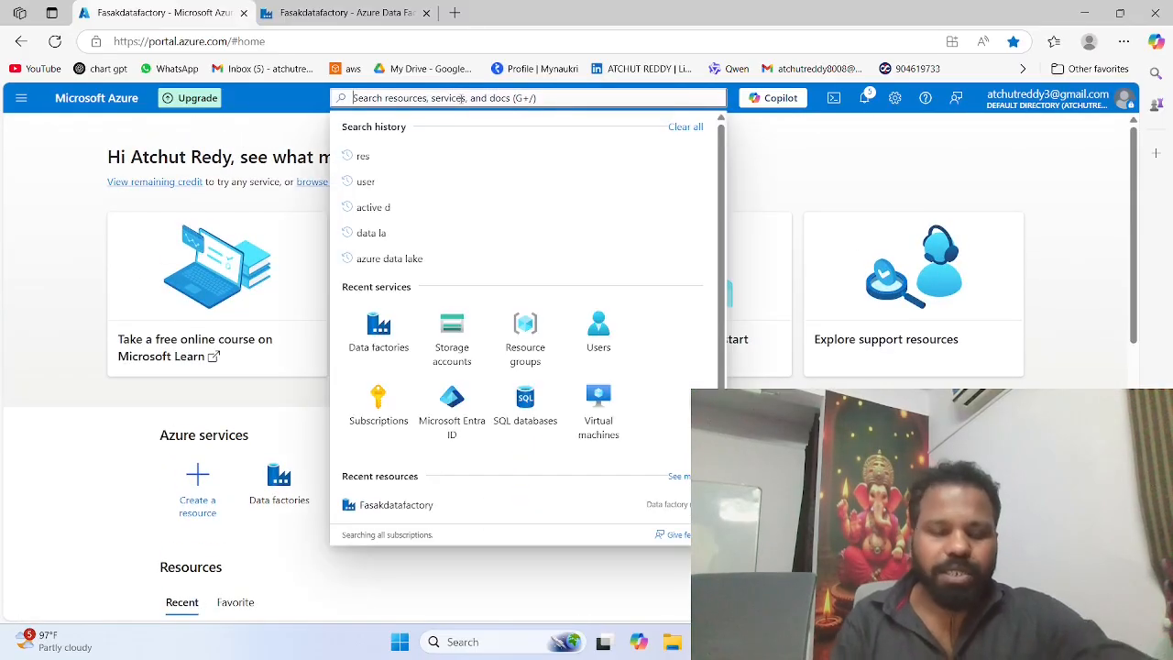
text(data)
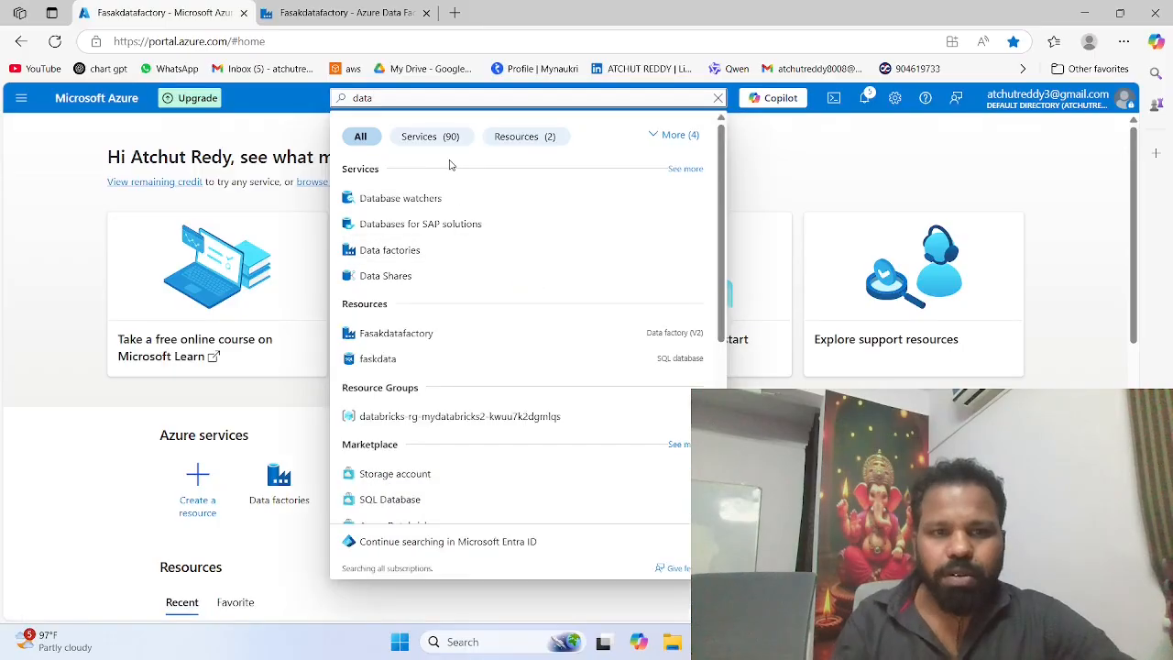
text(br)
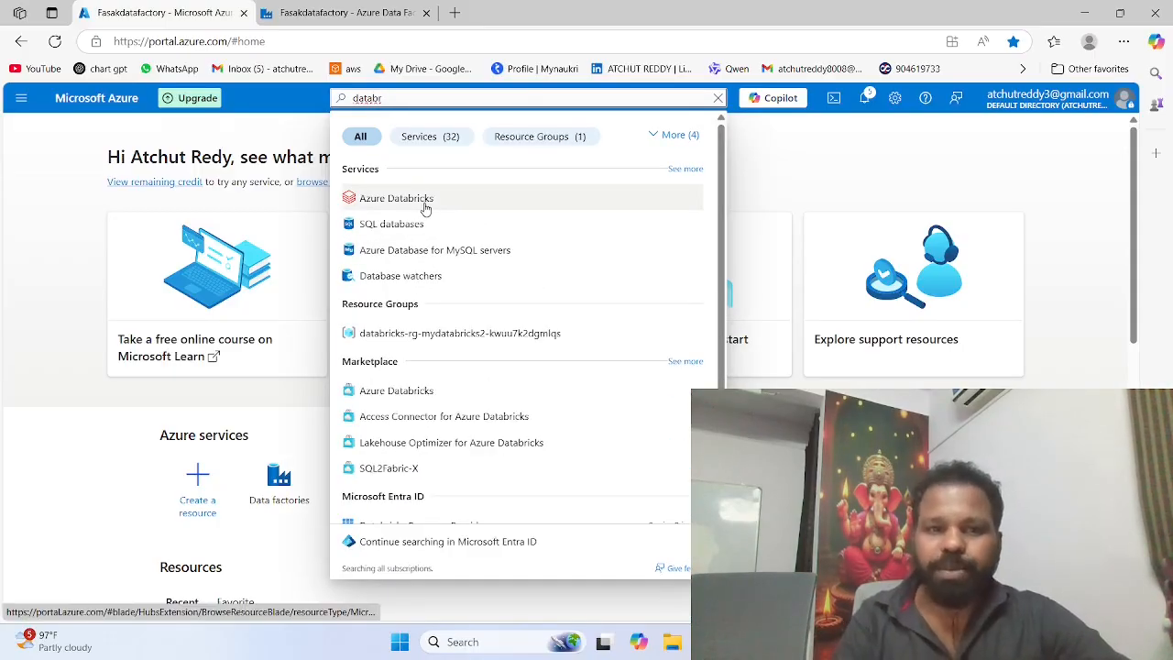
click(426, 208)
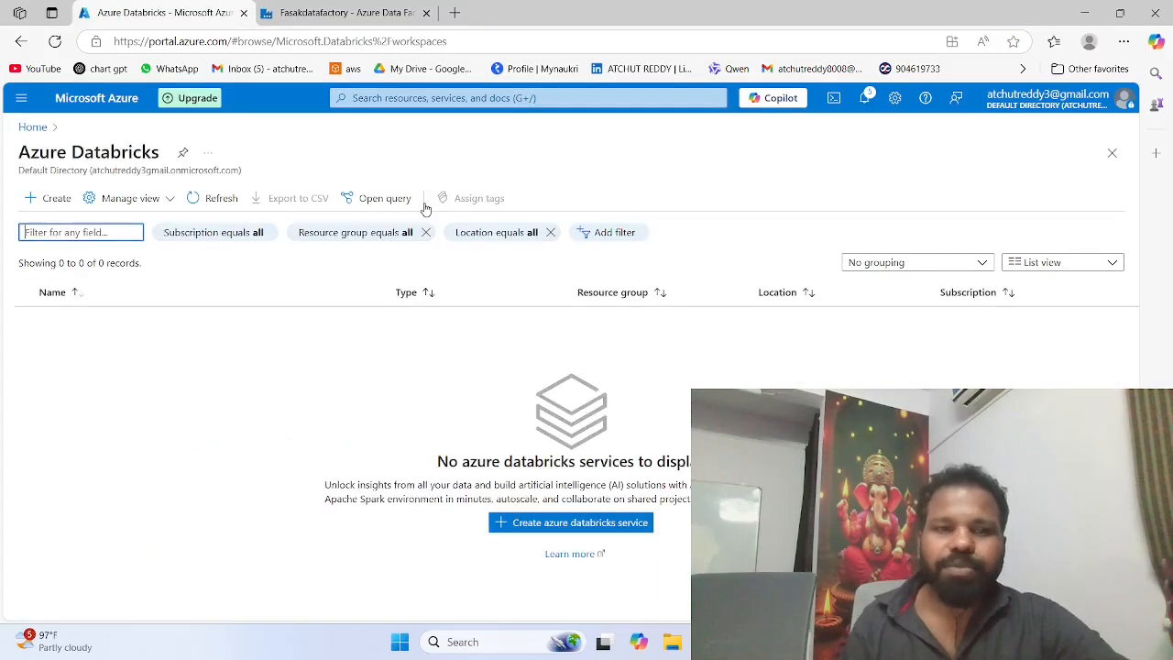
Step: Start a new Azure Databricks workspace in the testwin resource group and name it mydatabricks
click(56, 198)
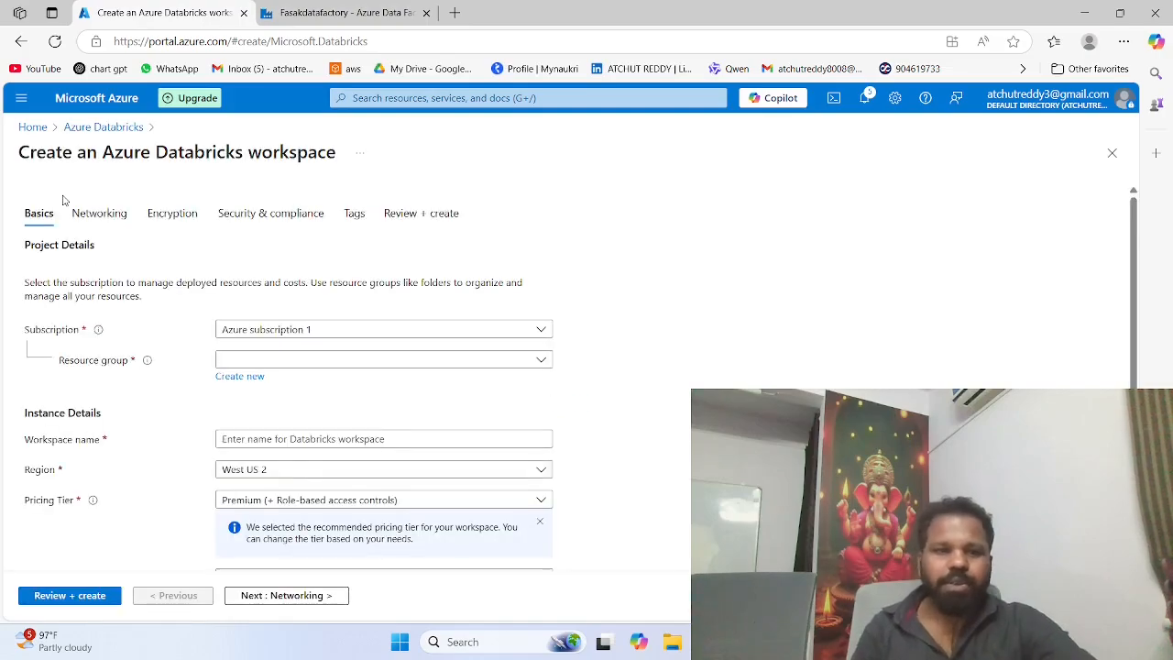
click(261, 360)
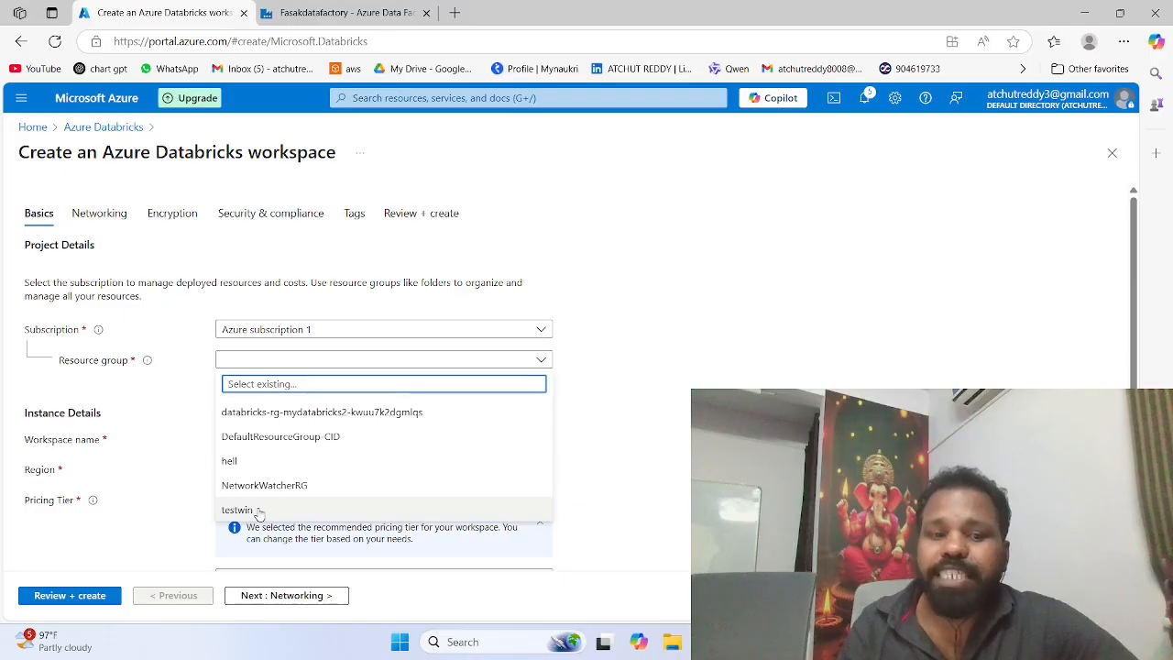
click(243, 510)
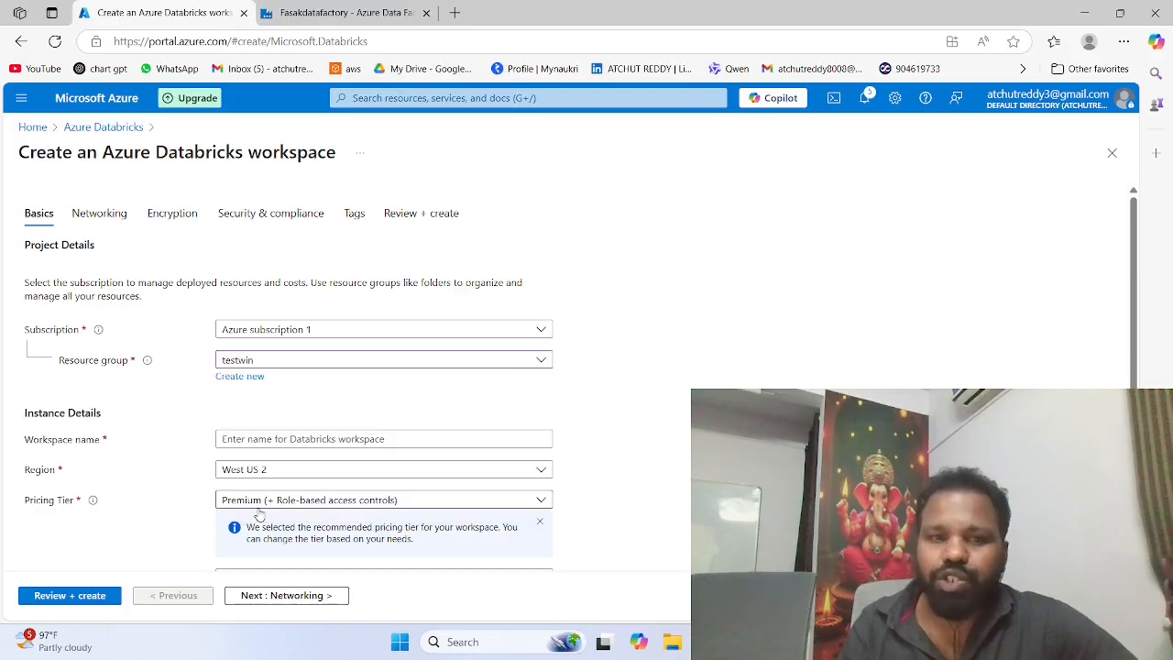
click(262, 431)
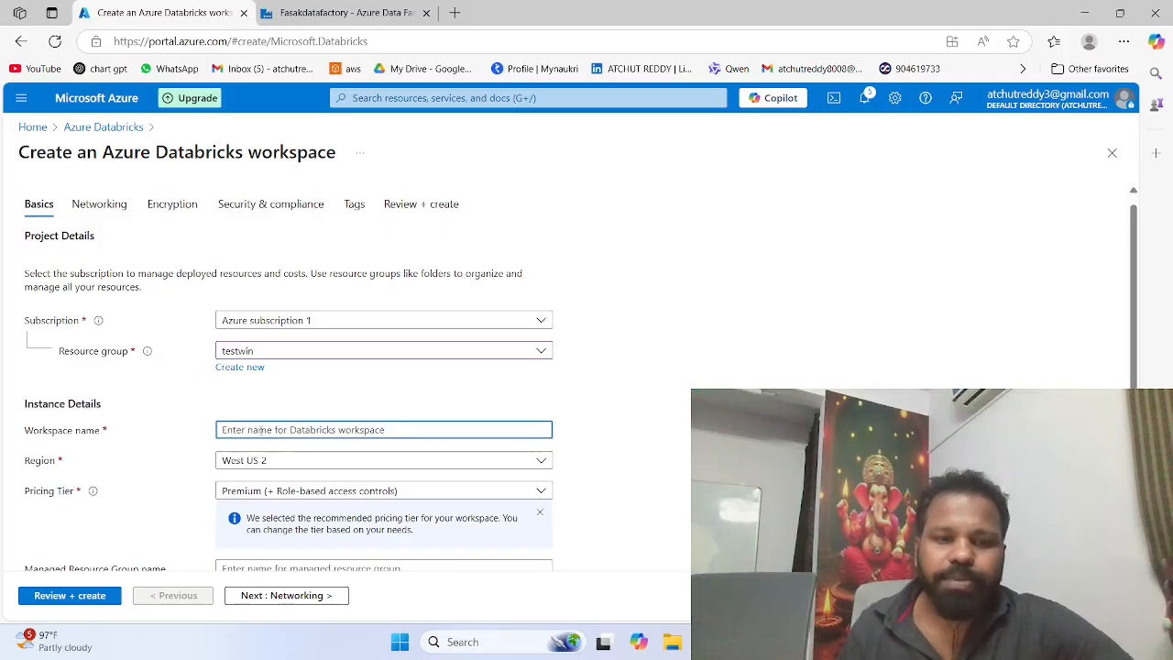
text(m)
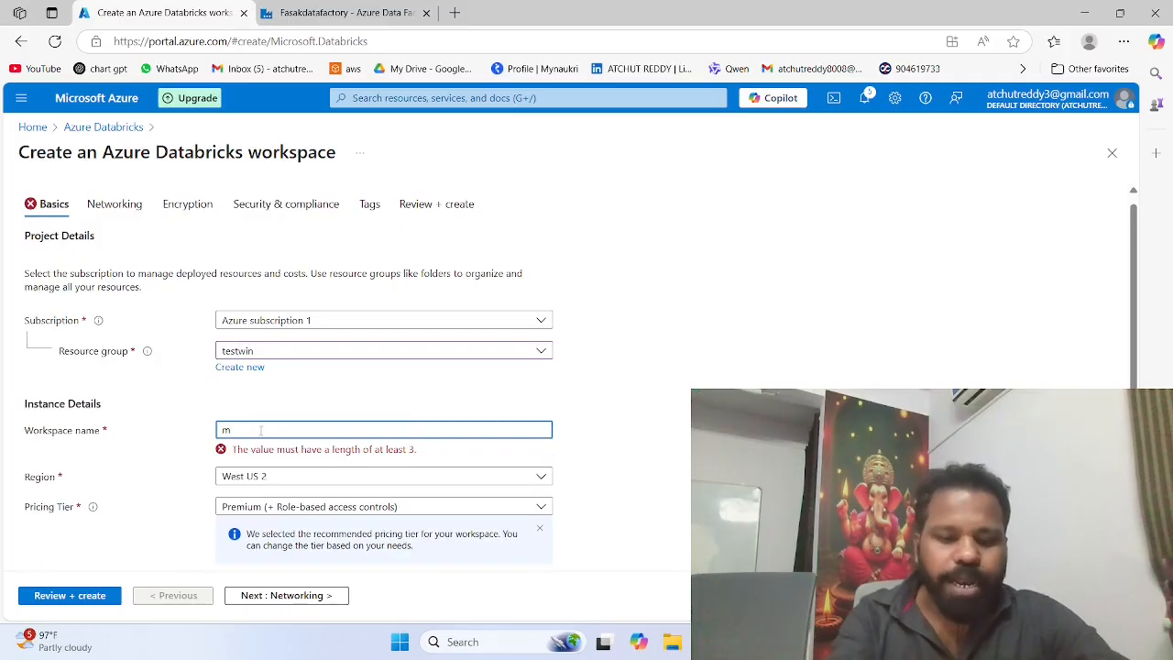
text(ydatabricks)
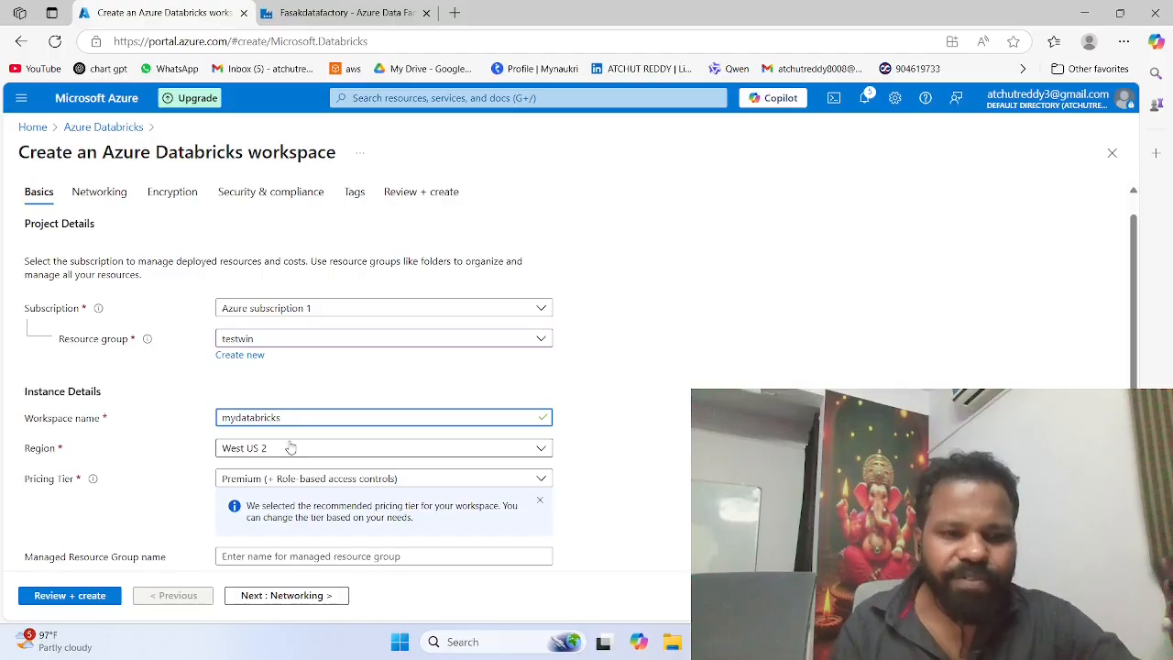
Step: Set the new workspace's managed resource group name to mydatabrickresource
scroll(292, 446, down, 1)
scroll(292, 447, up, 1)
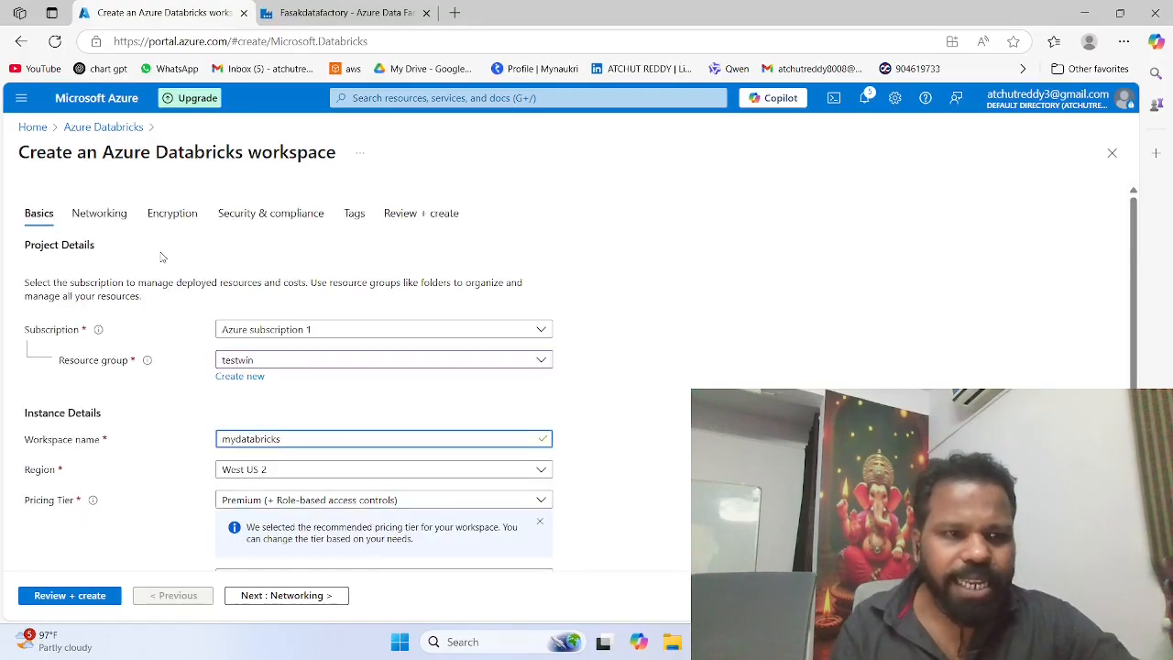
scroll(220, 405, down, 1)
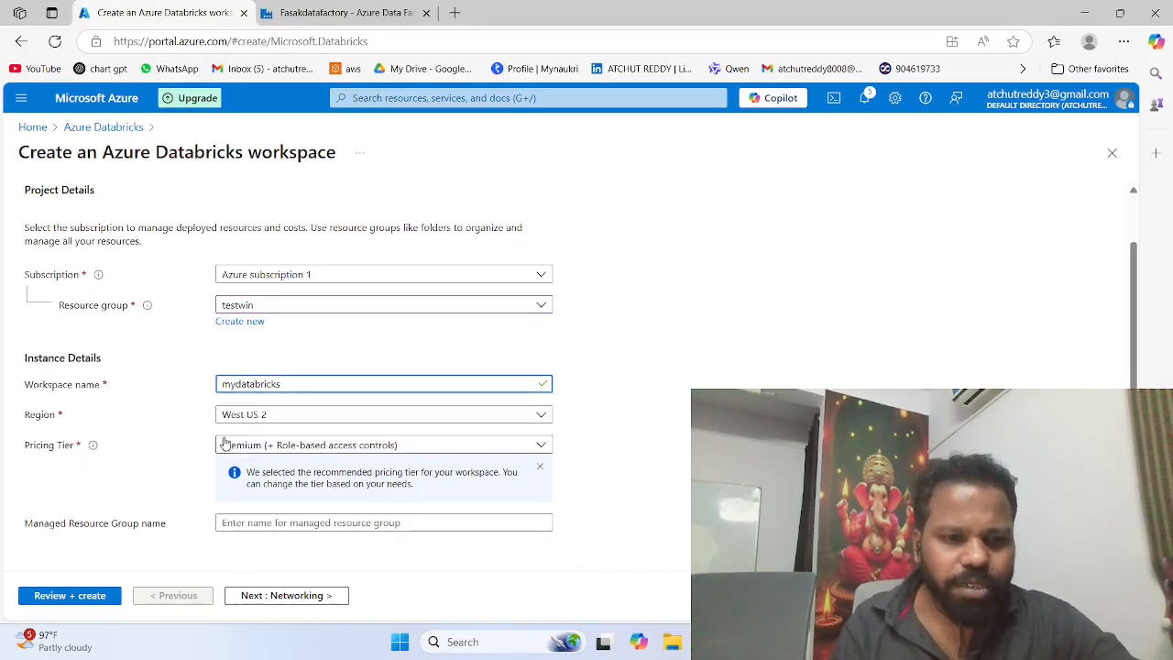
click(248, 523)
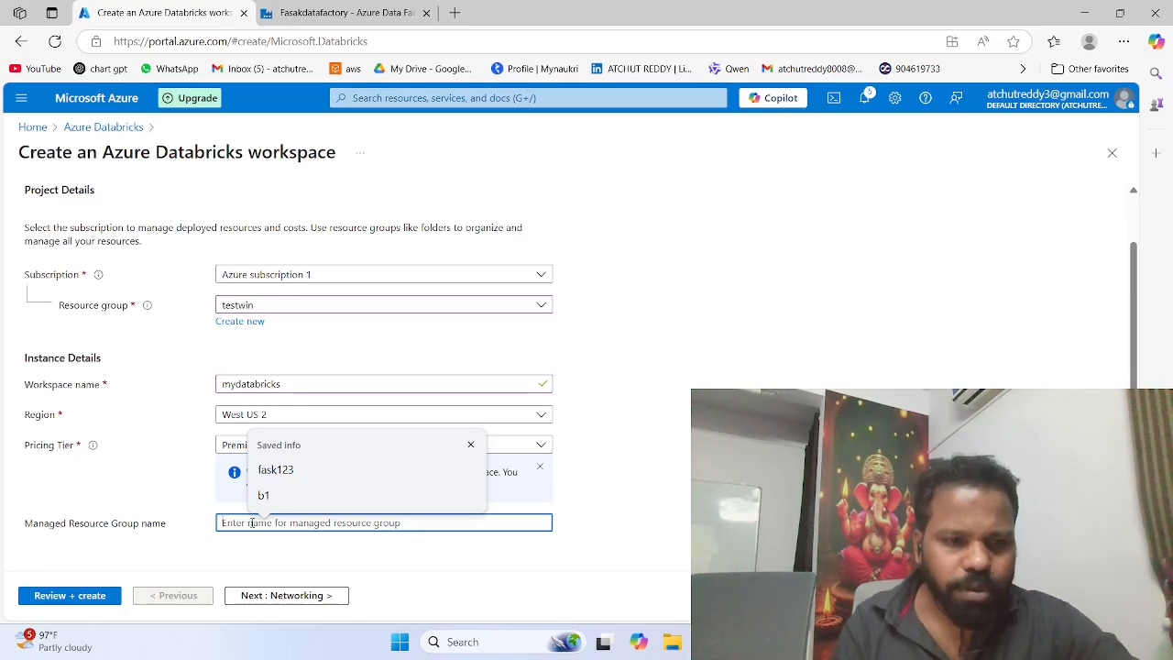
click(210, 529)
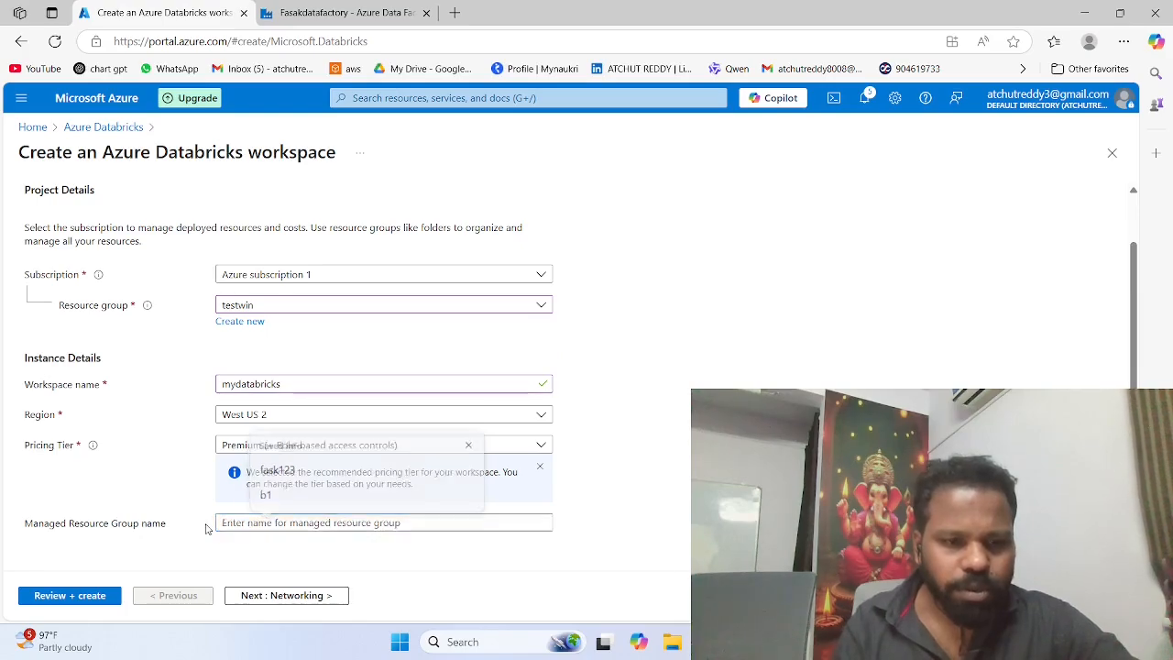
click(254, 525)
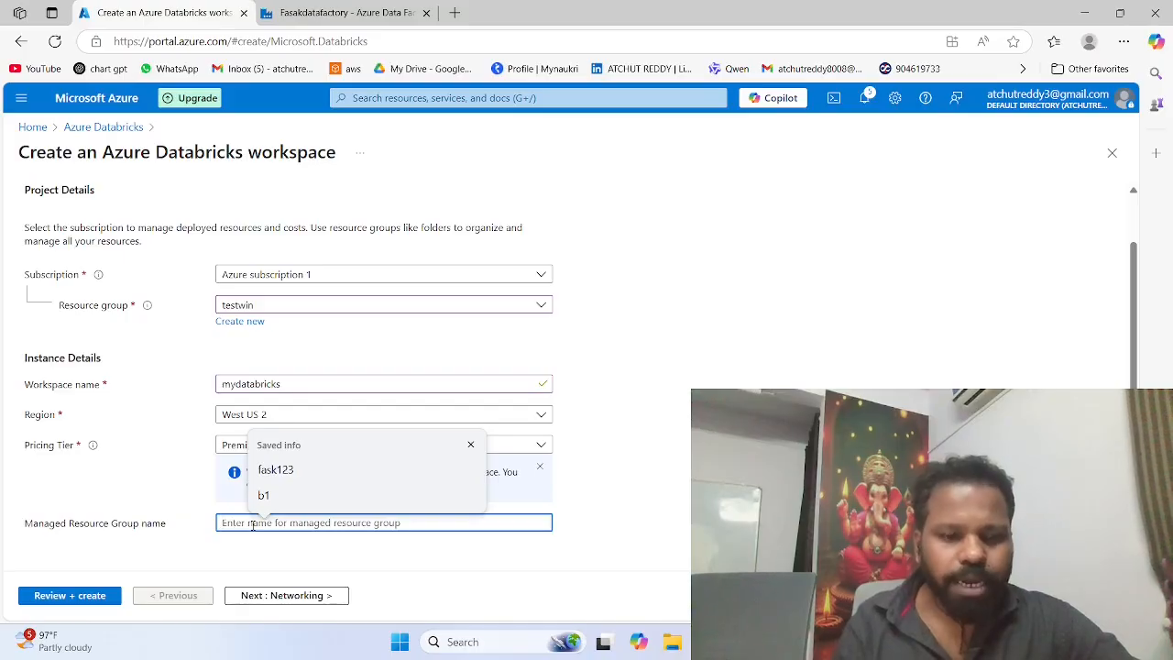
text(my)
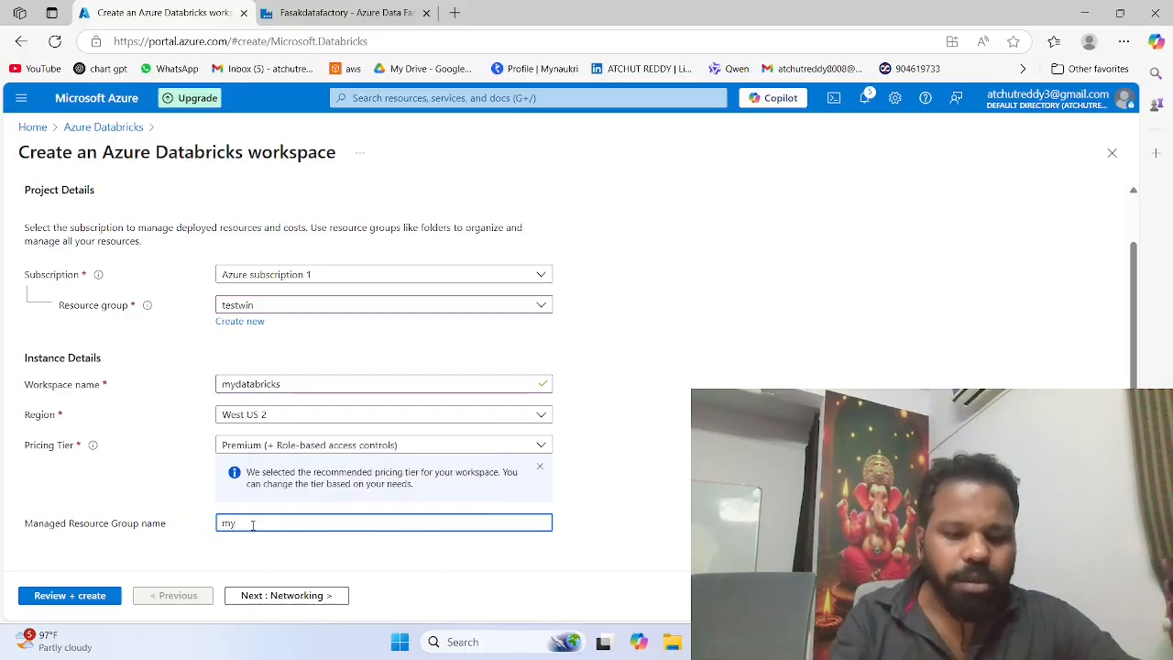
text(data)
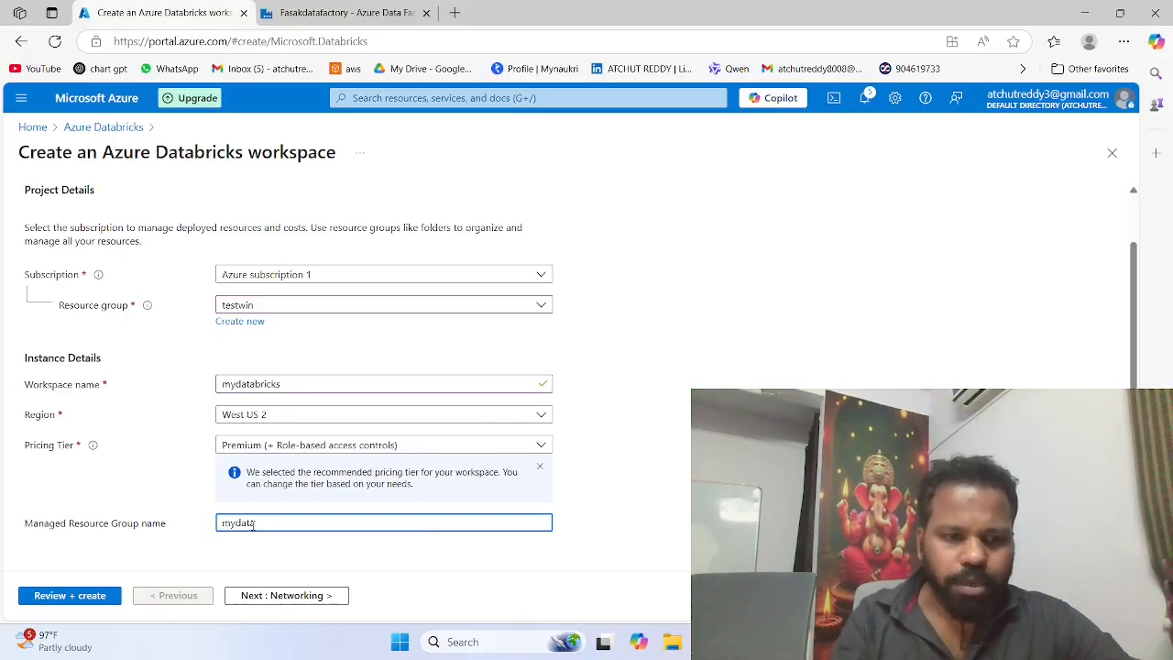
text(bri)
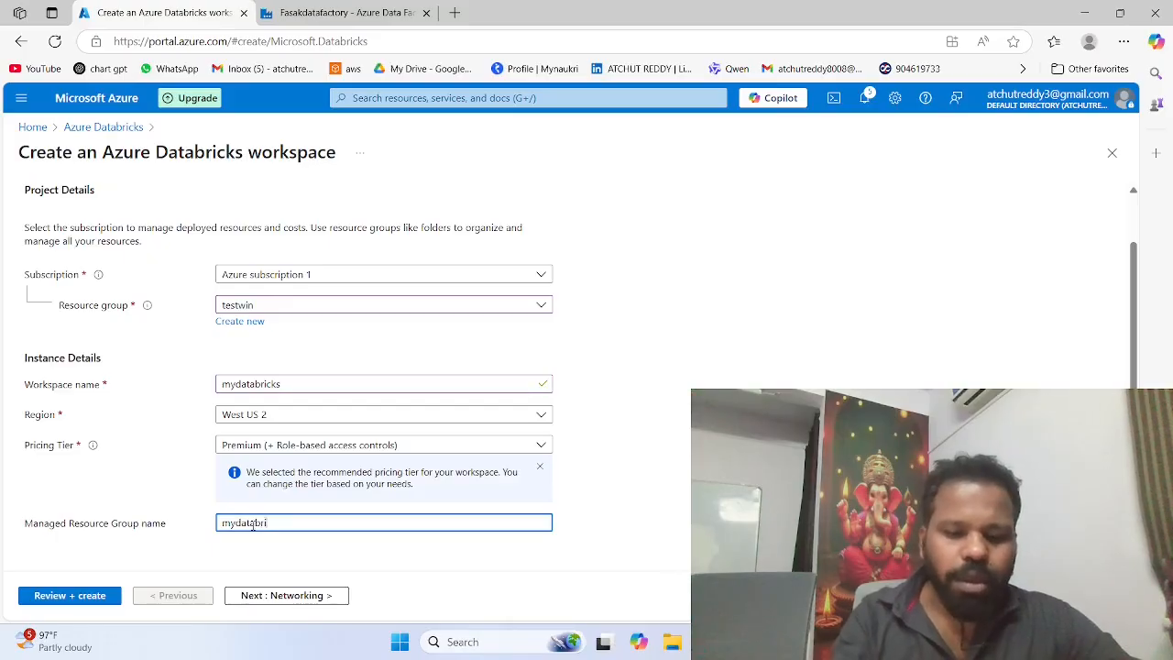
text(ckres)
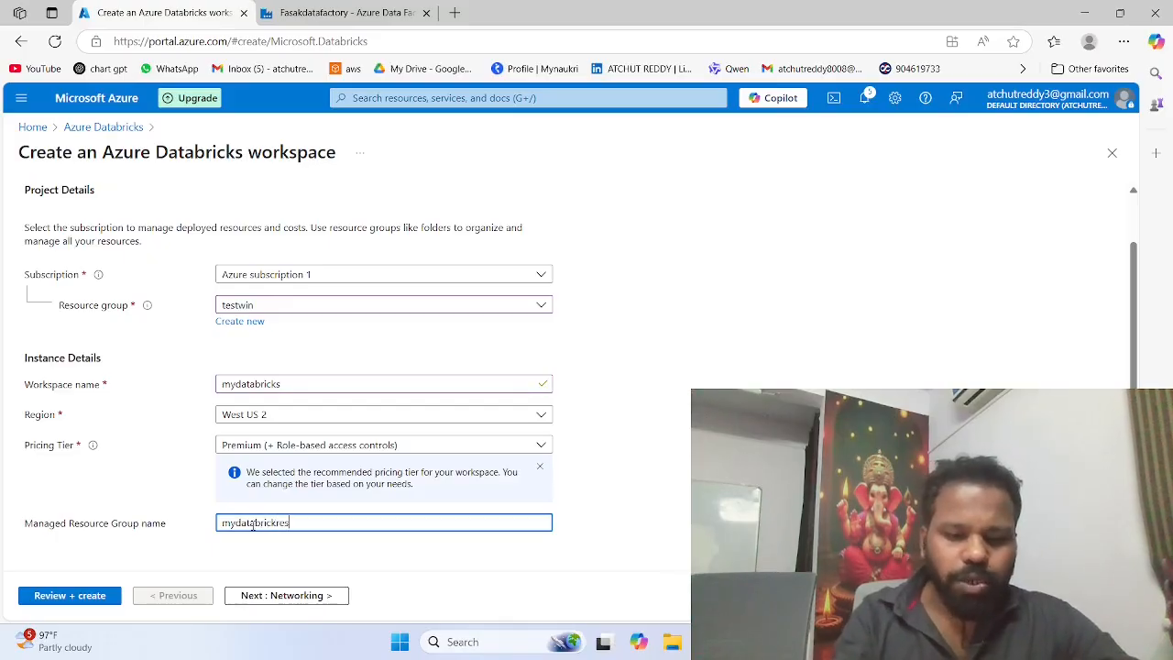
text(our)
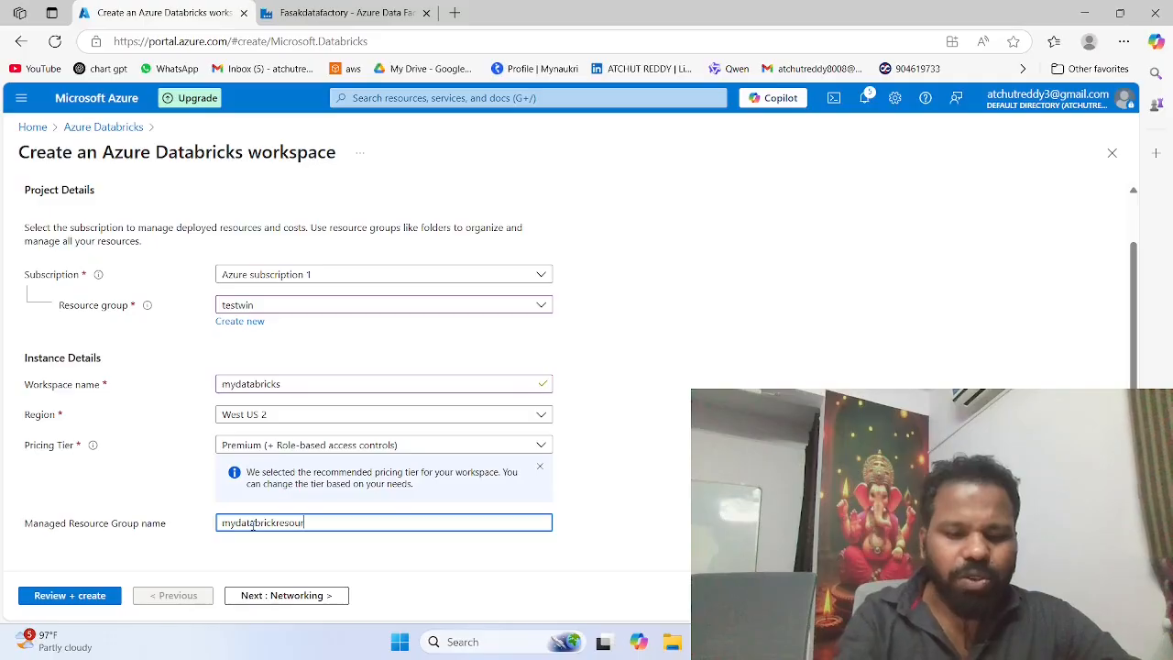
text(s)
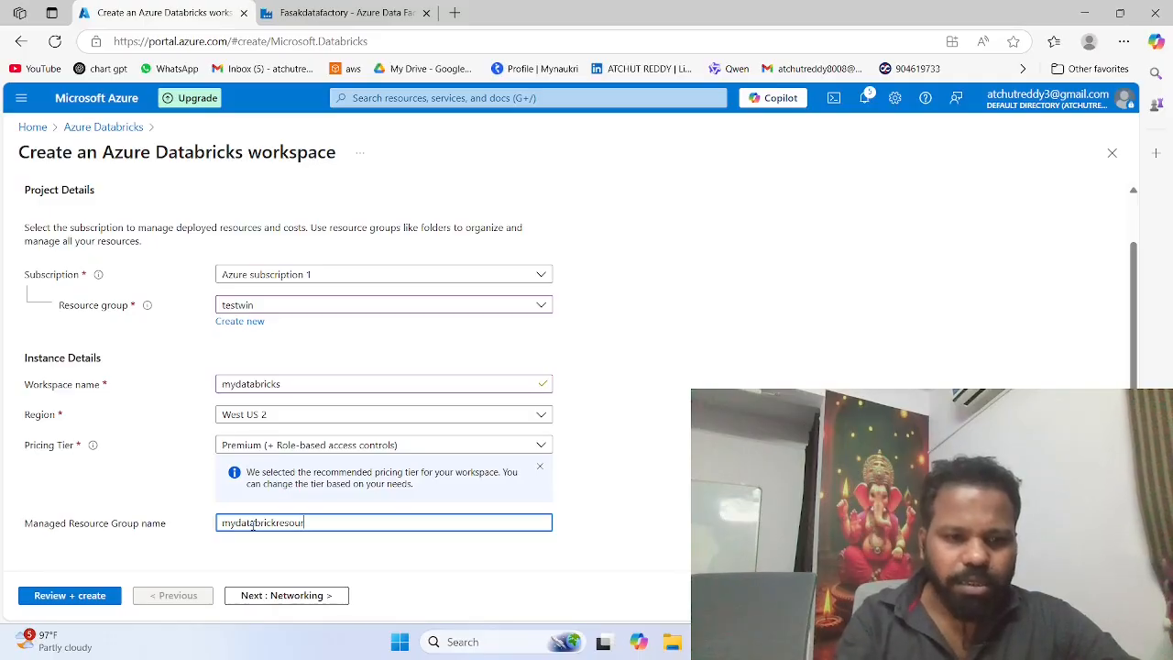
text(ce)
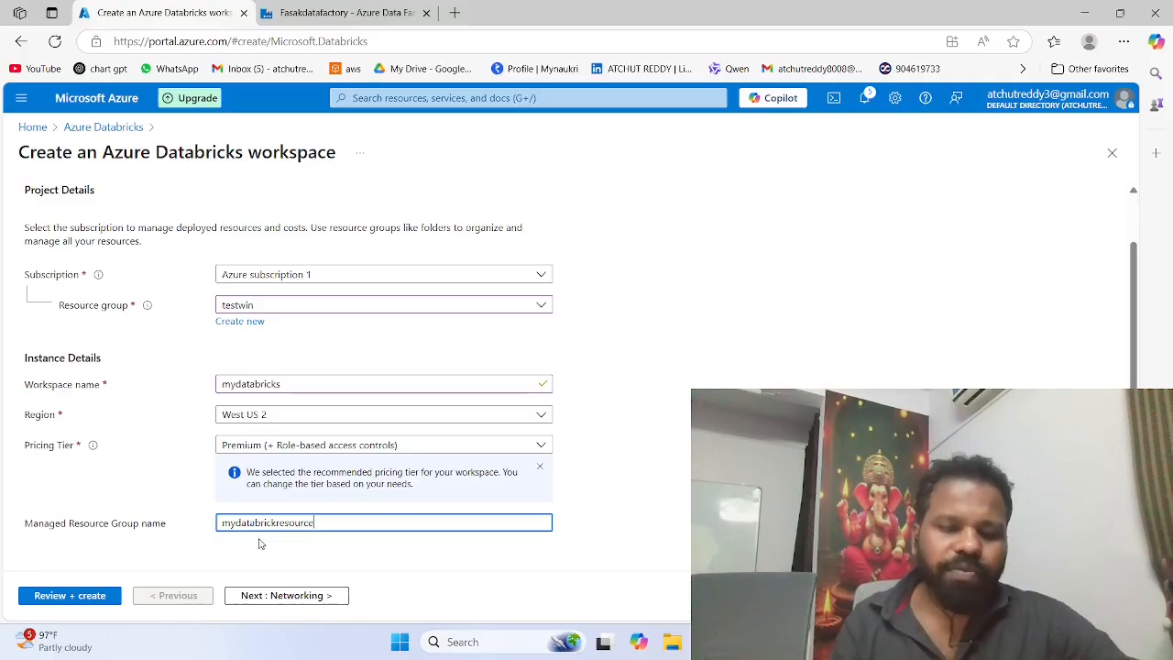
Step: Look over the workspace's networking, encryption and security & compliance options, keep their defaults, and validate and create the workspace
scroll(179, 379, up, 1)
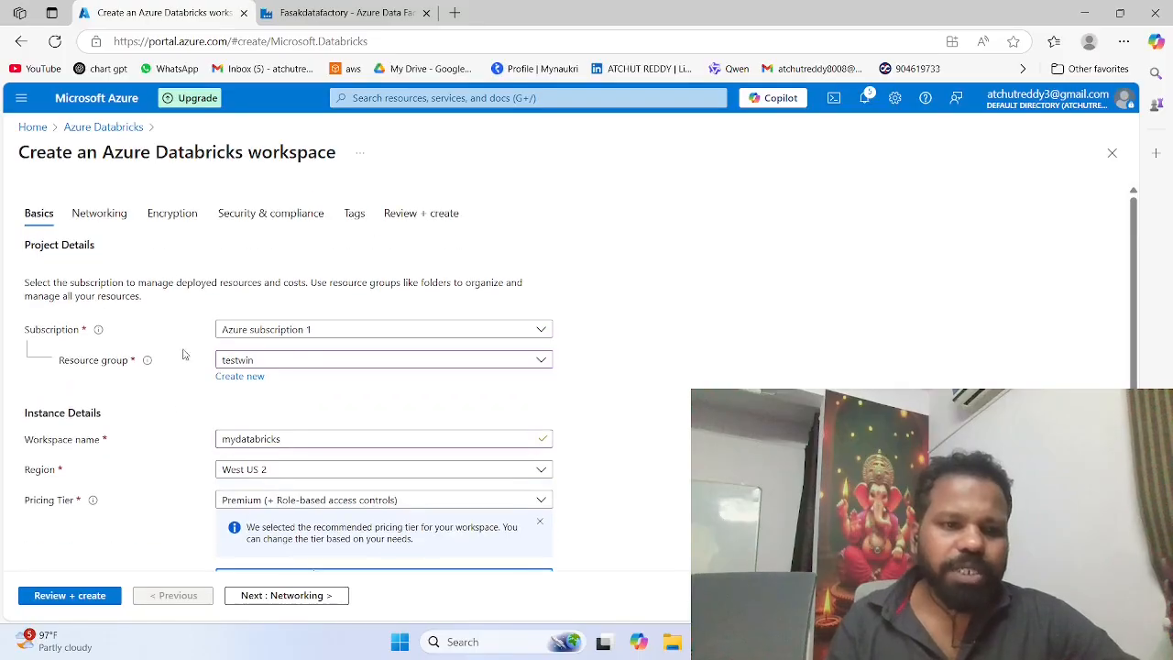
click(115, 215)
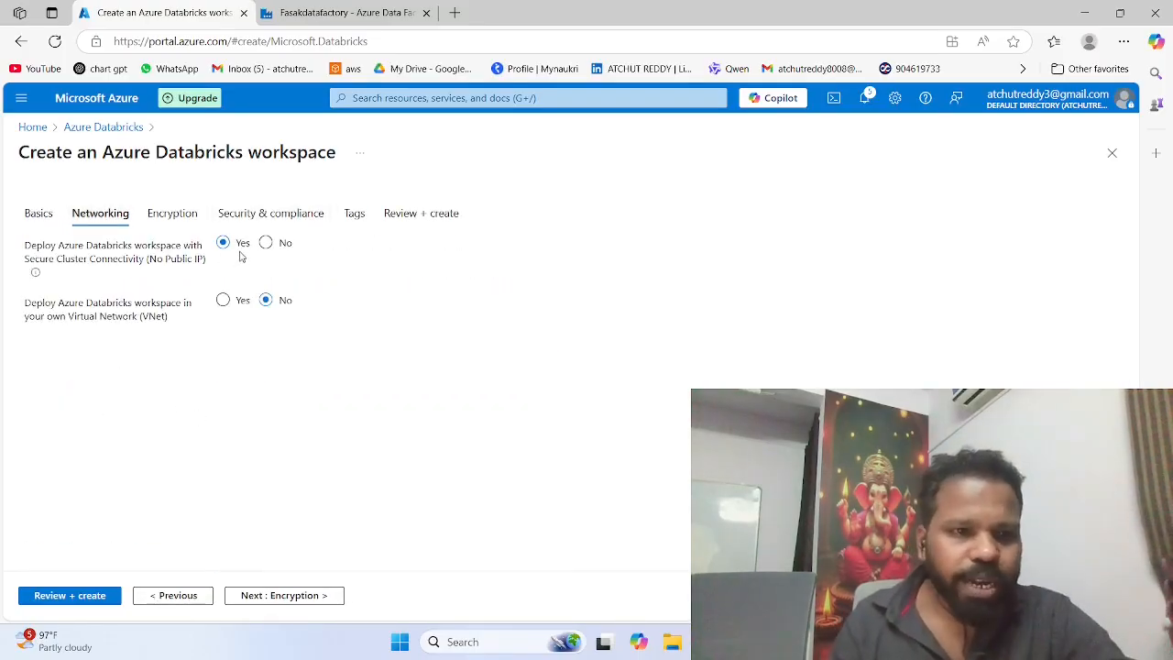
click(176, 217)
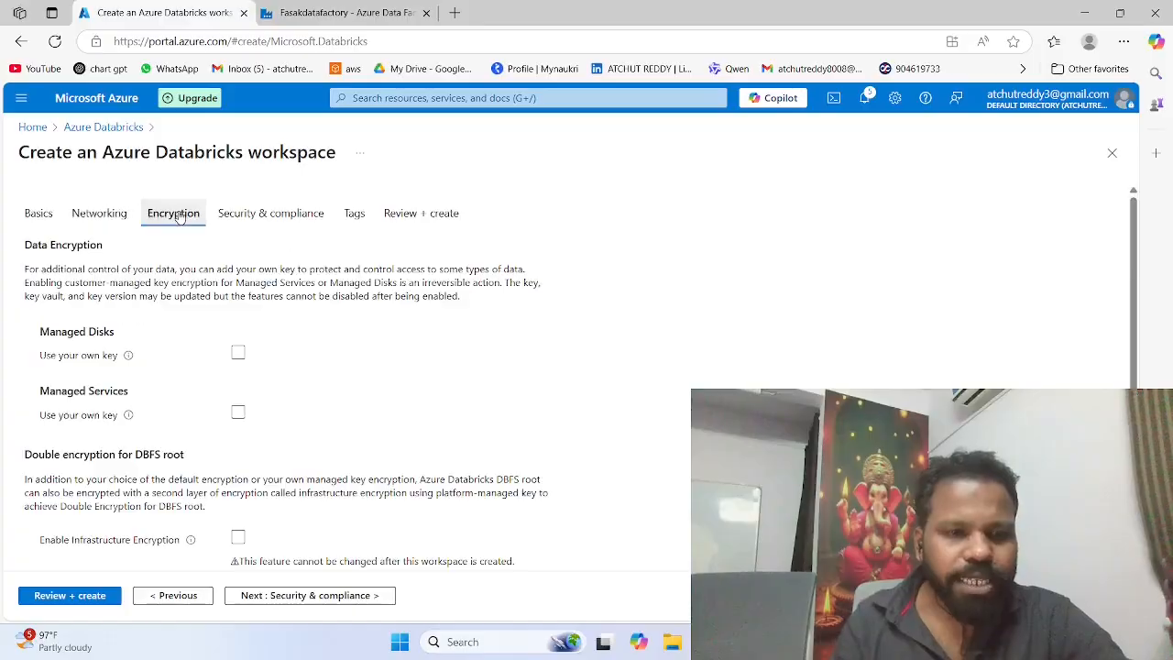
click(276, 220)
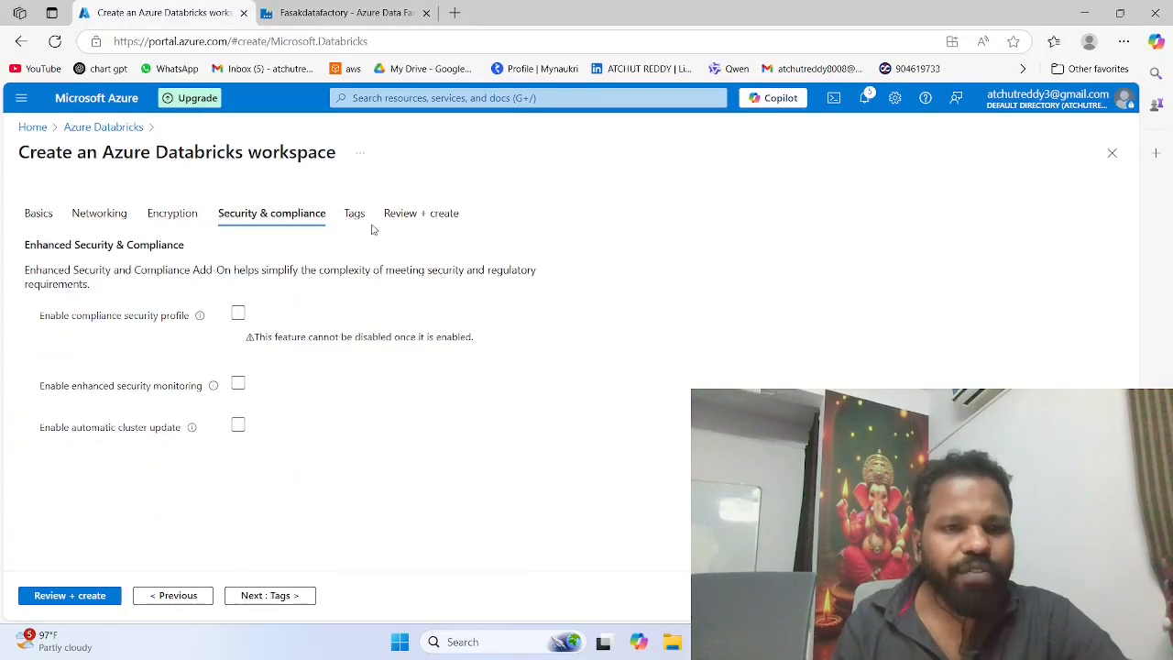
click(95, 596)
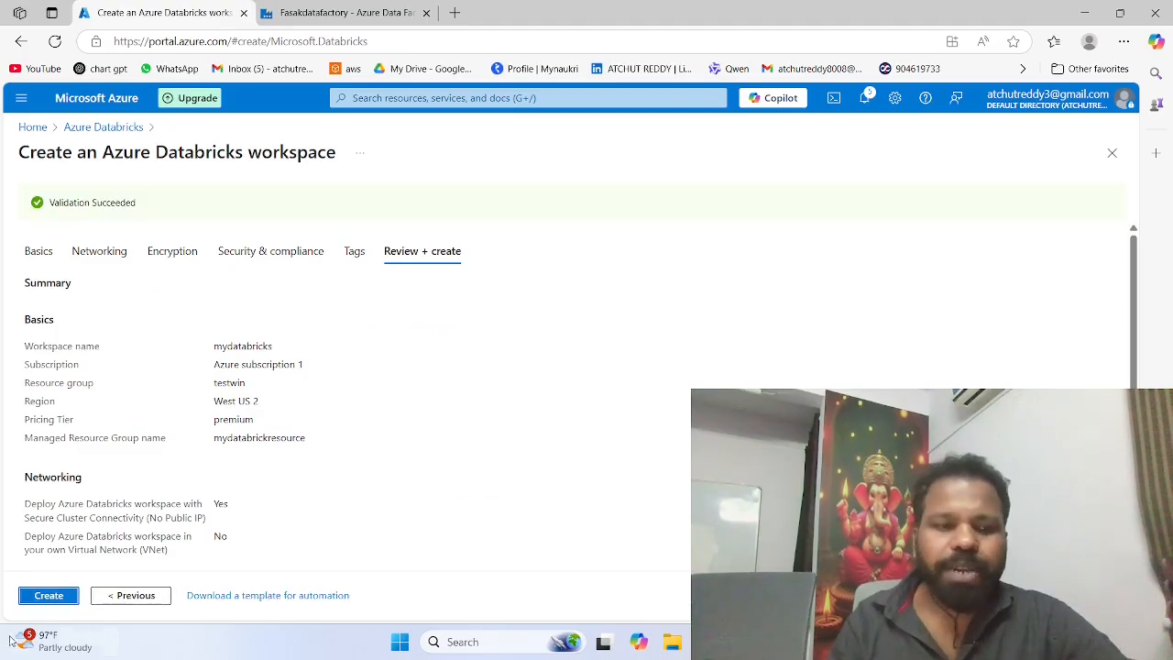
click(51, 605)
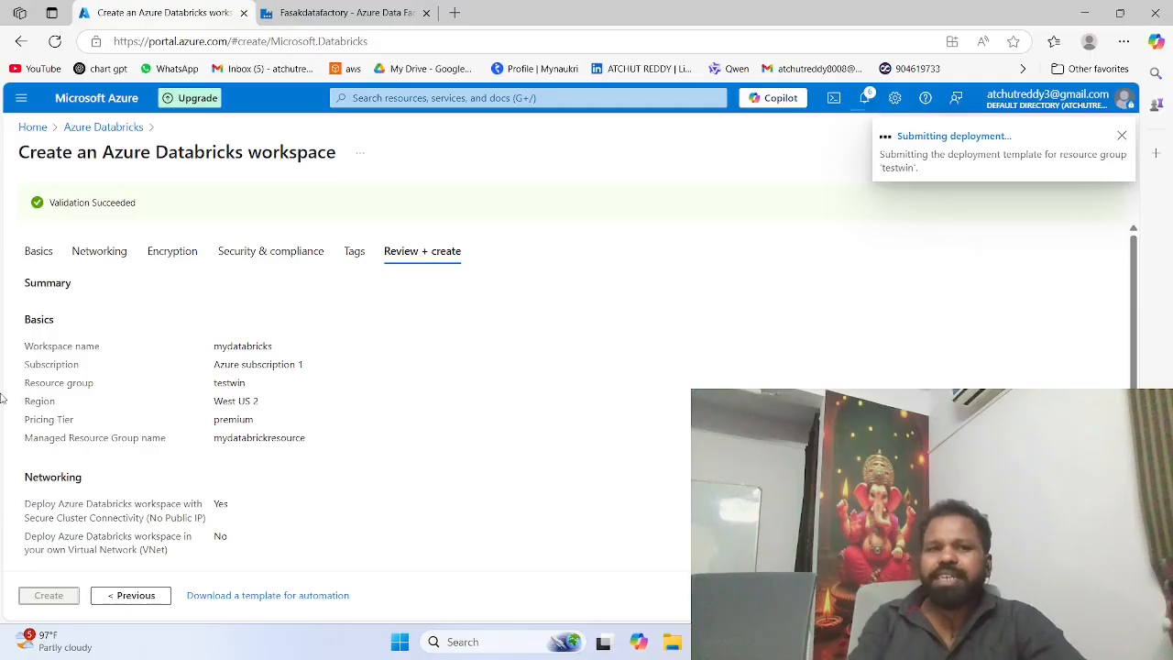
Step: View the Fasakdatafactory home page in Data Factory, then return to the mydatabricks deployment overview
click(327, 11)
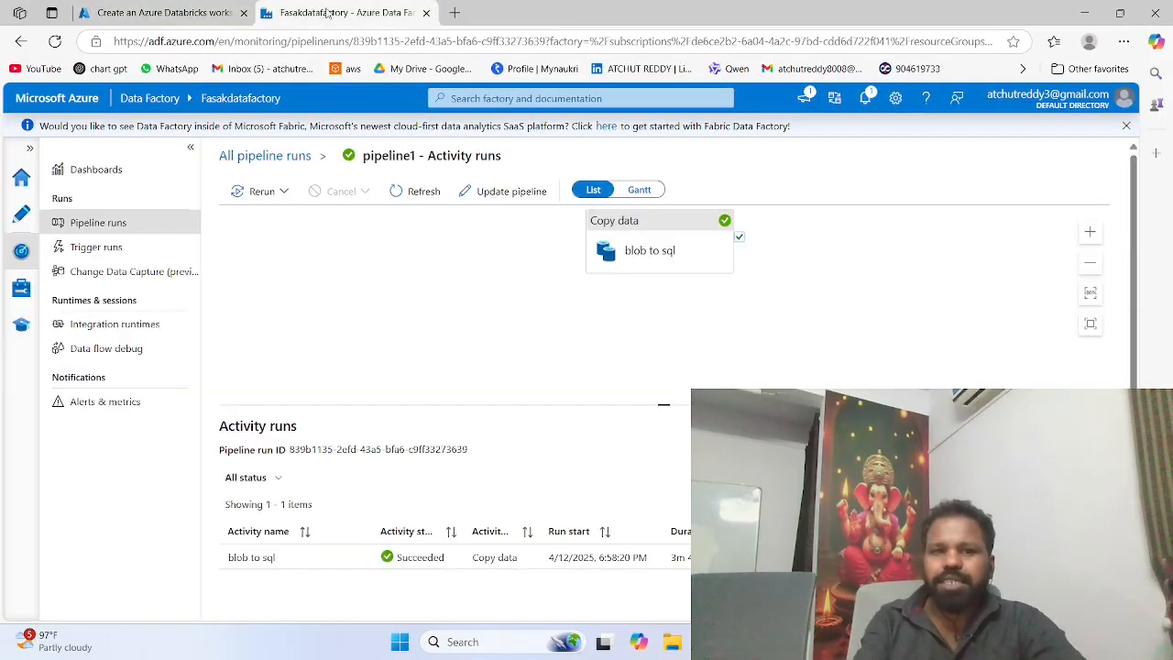
click(21, 177)
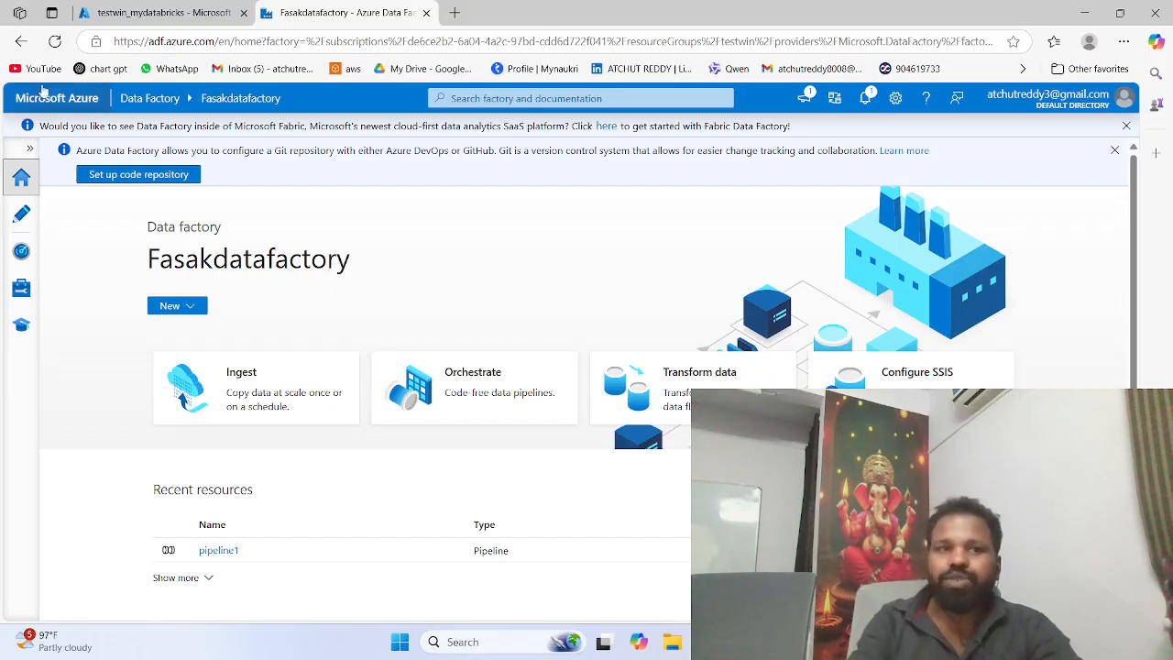
click(128, 8)
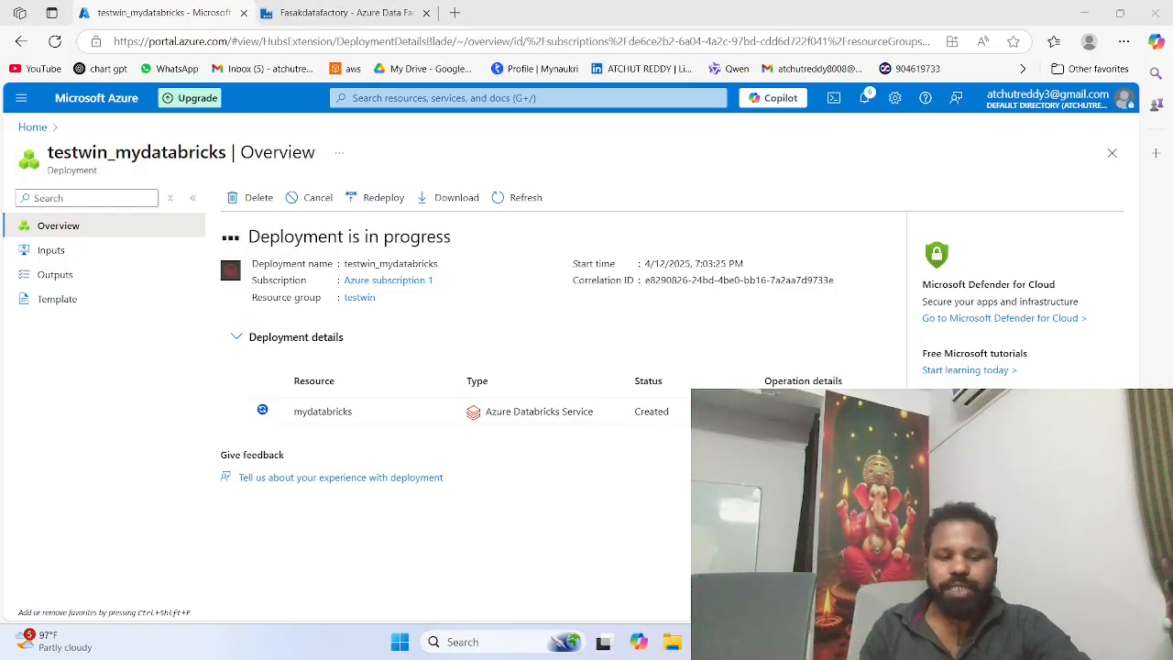
key(super)
text(ss)
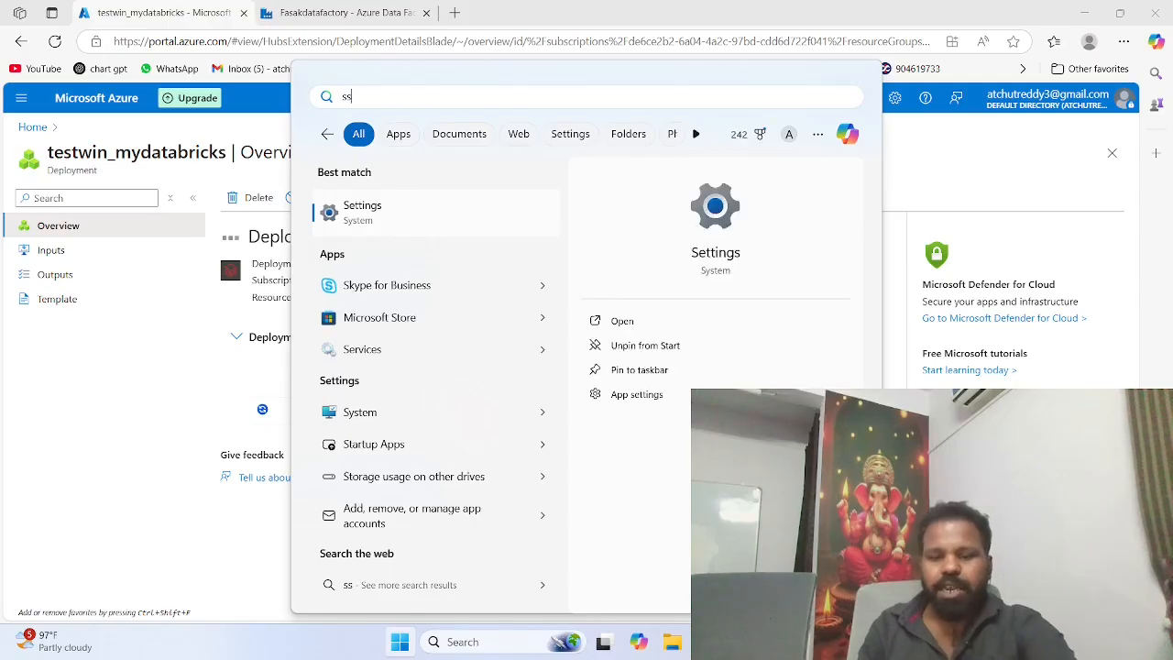
text(ms)
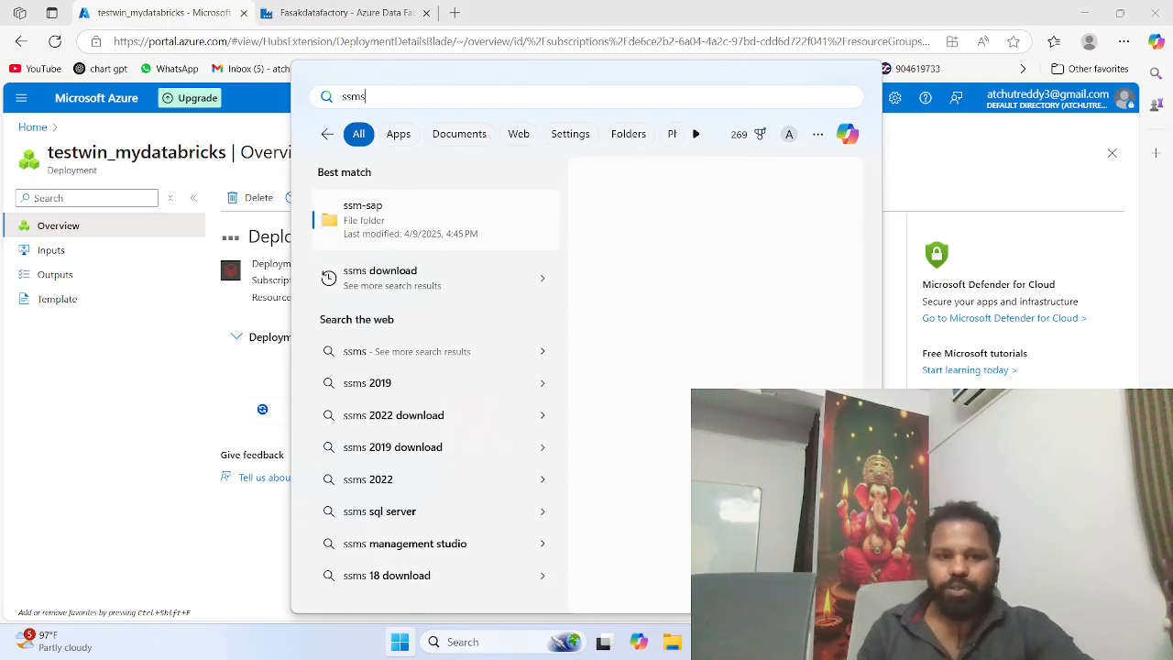
key(BackSpace)
key(BackSpace)
key(BackSpace)
key(BackSpace)
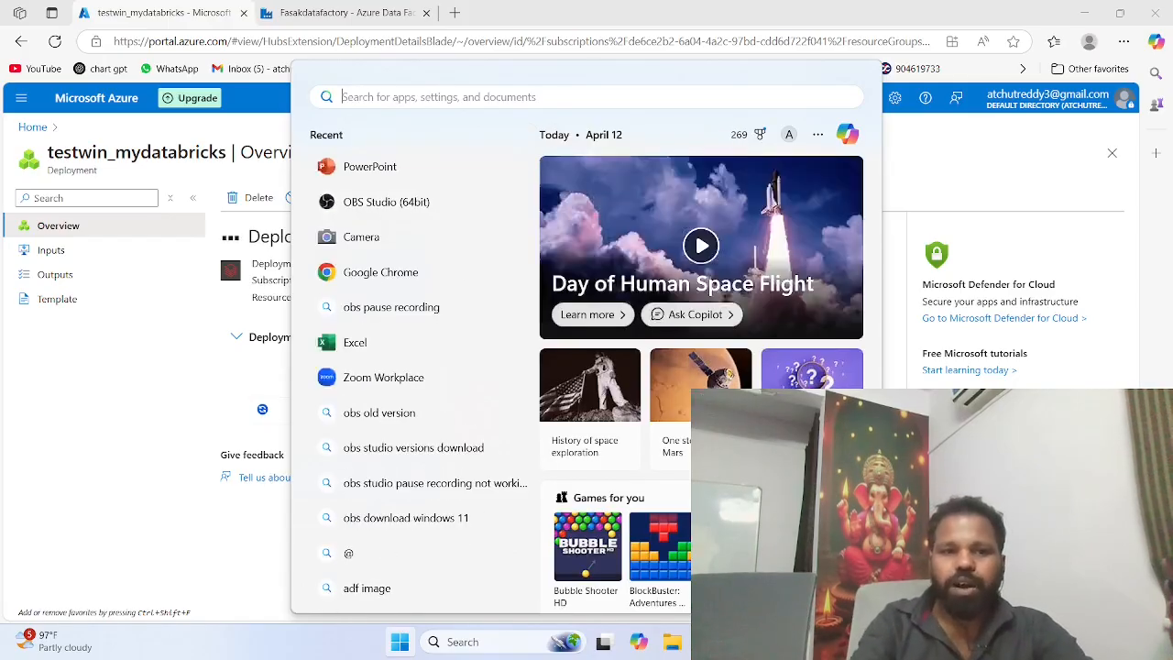
click(210, 415)
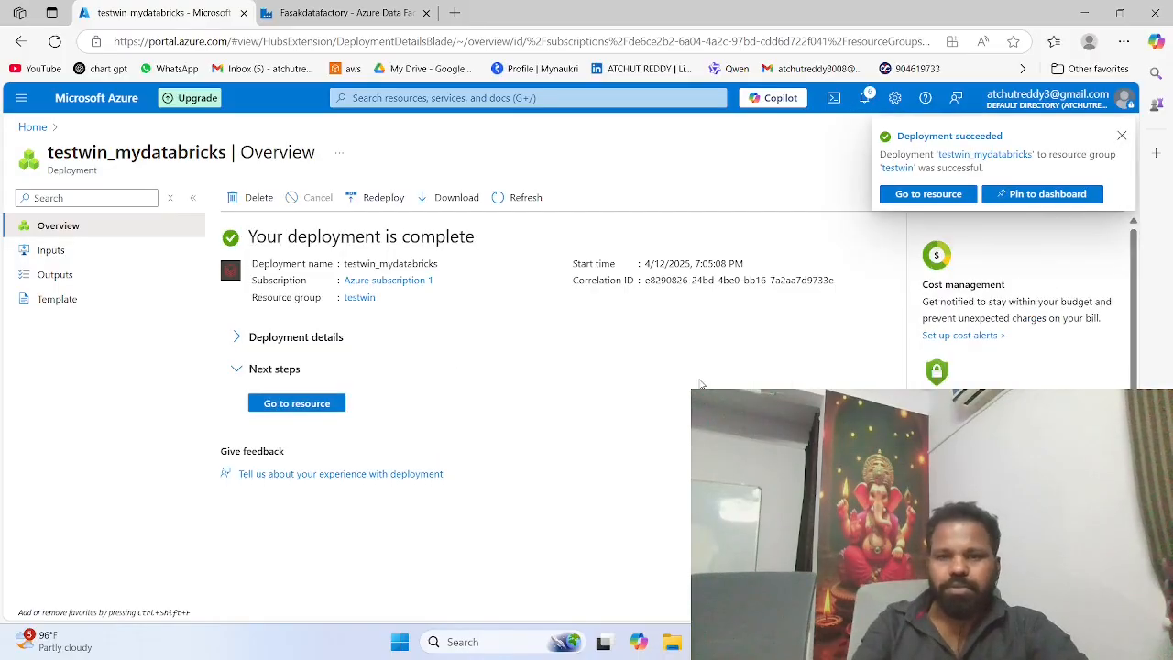
Step: Open the newly deployed mydatabricks resource and launch its Databricks workspace
click(909, 198)
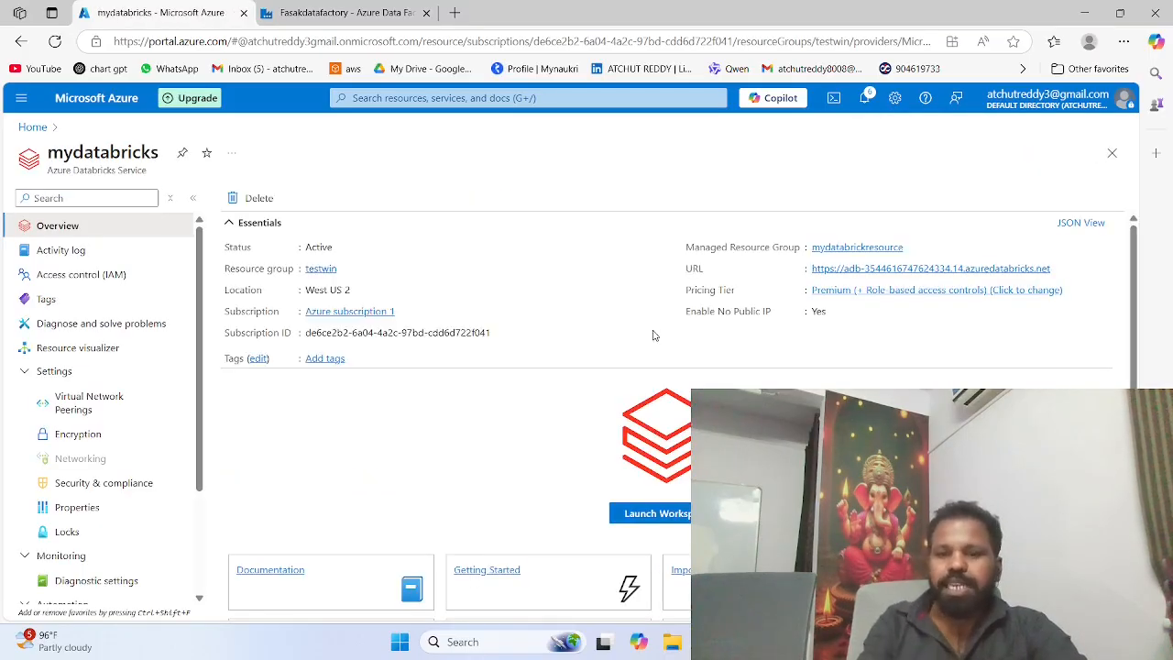
click(349, 10)
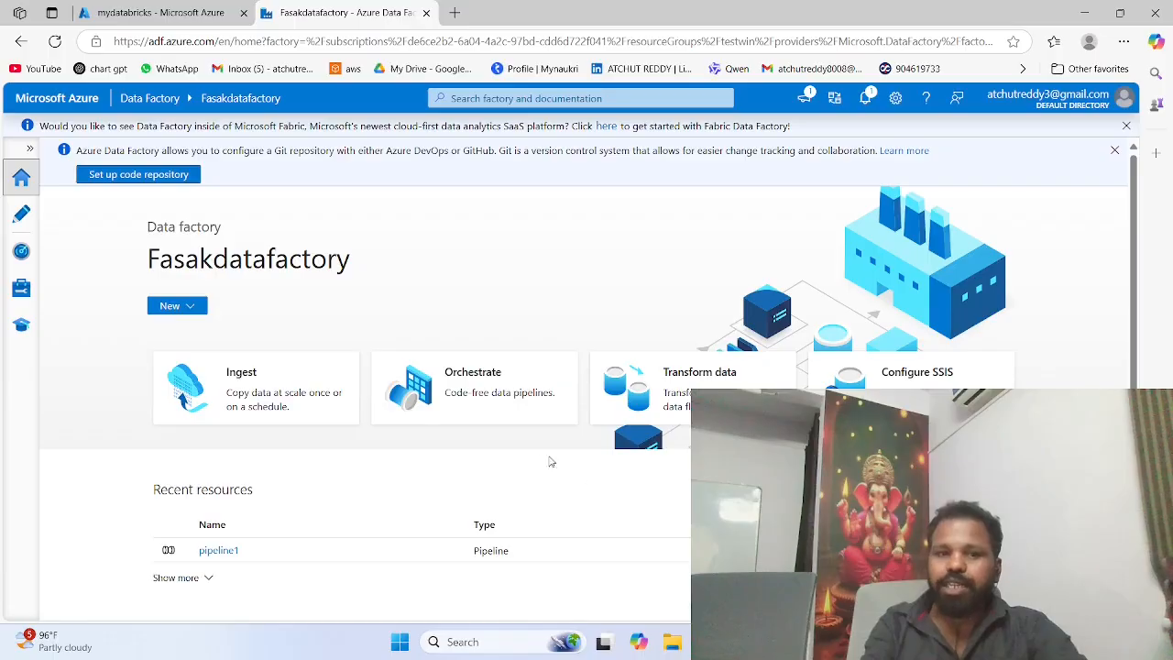
click(220, 13)
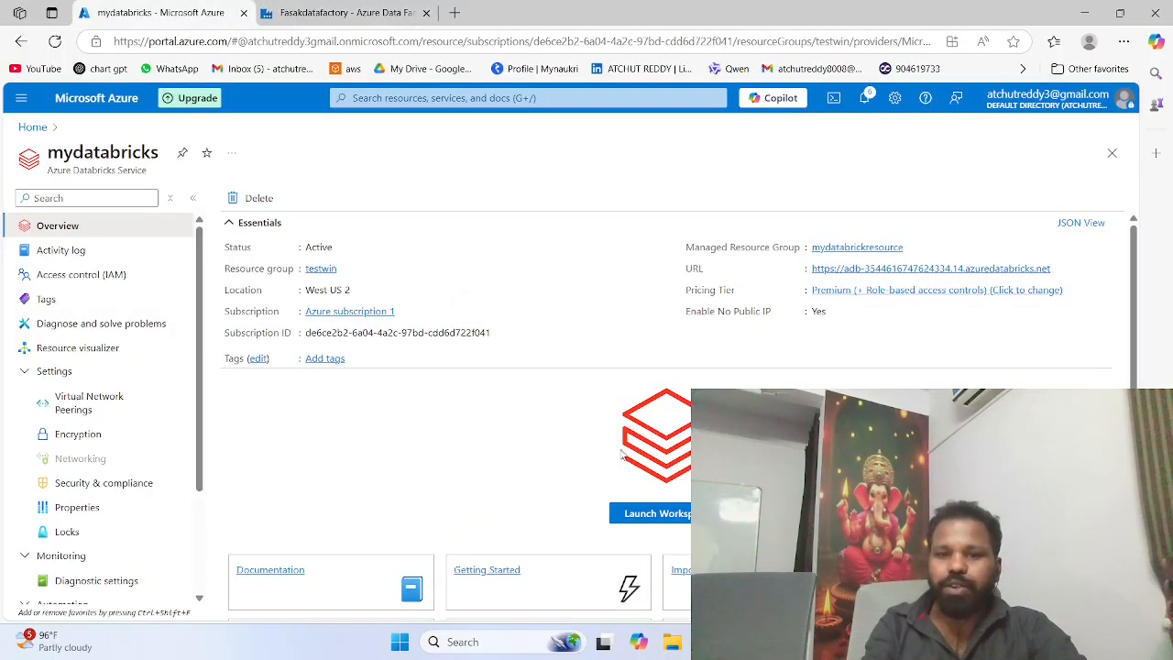
click(647, 515)
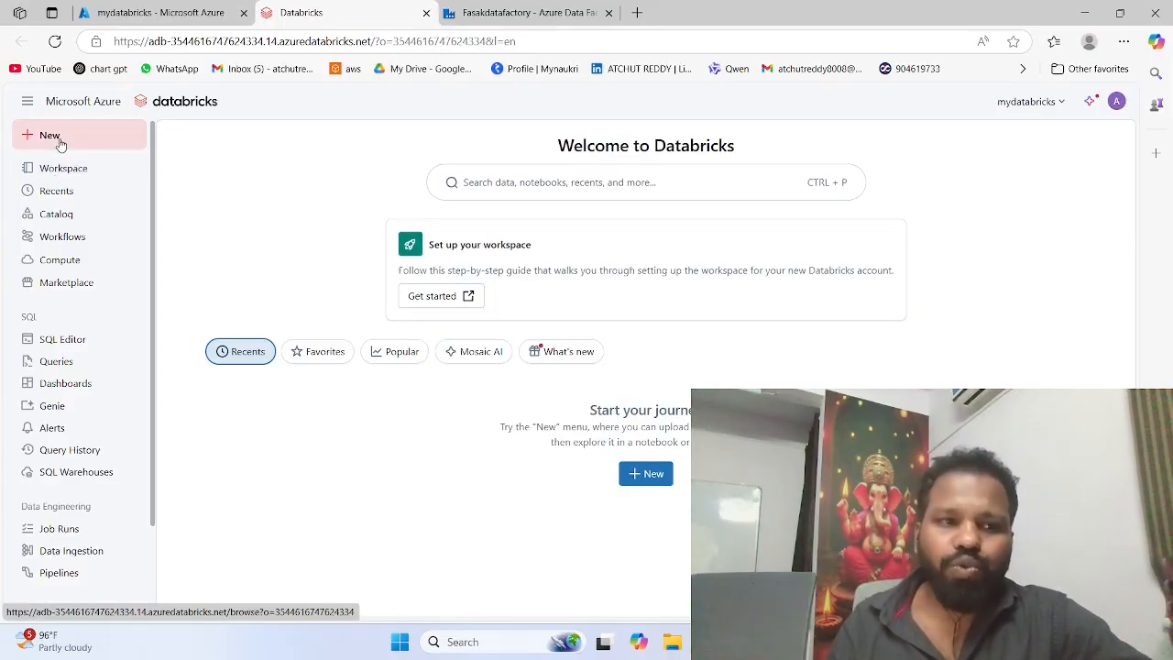
Step: Look over the mydatabricks catalog's default schema, the samples catalog, the compute page and the SQL Editor
click(57, 215)
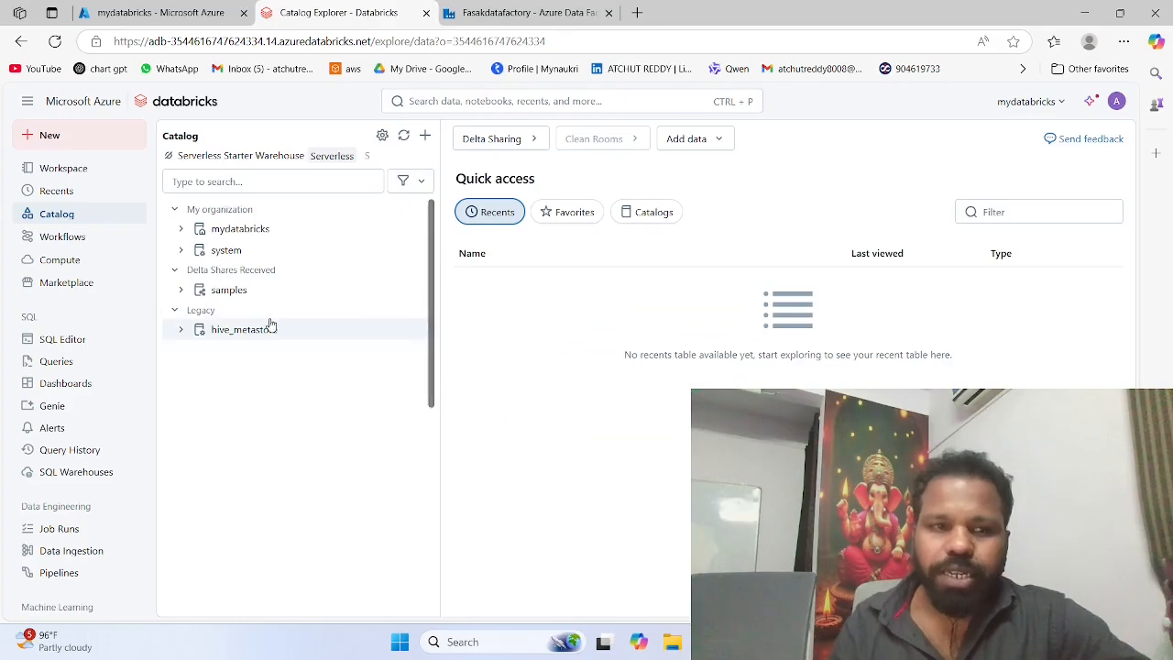
mouse_move(252, 253)
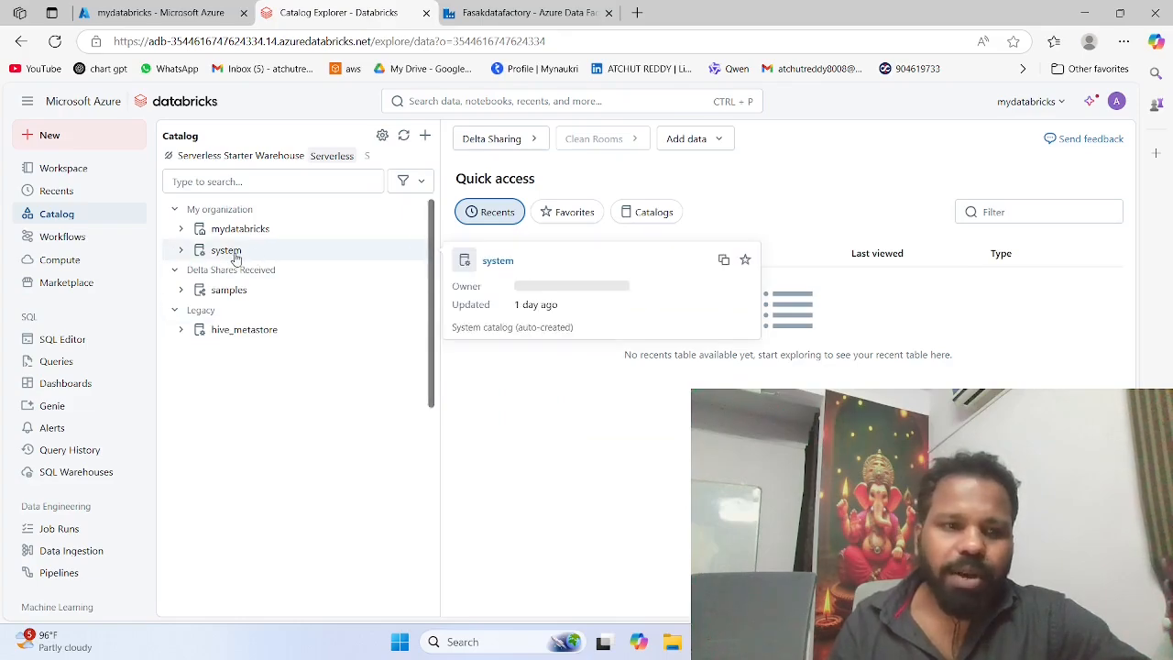
click(241, 230)
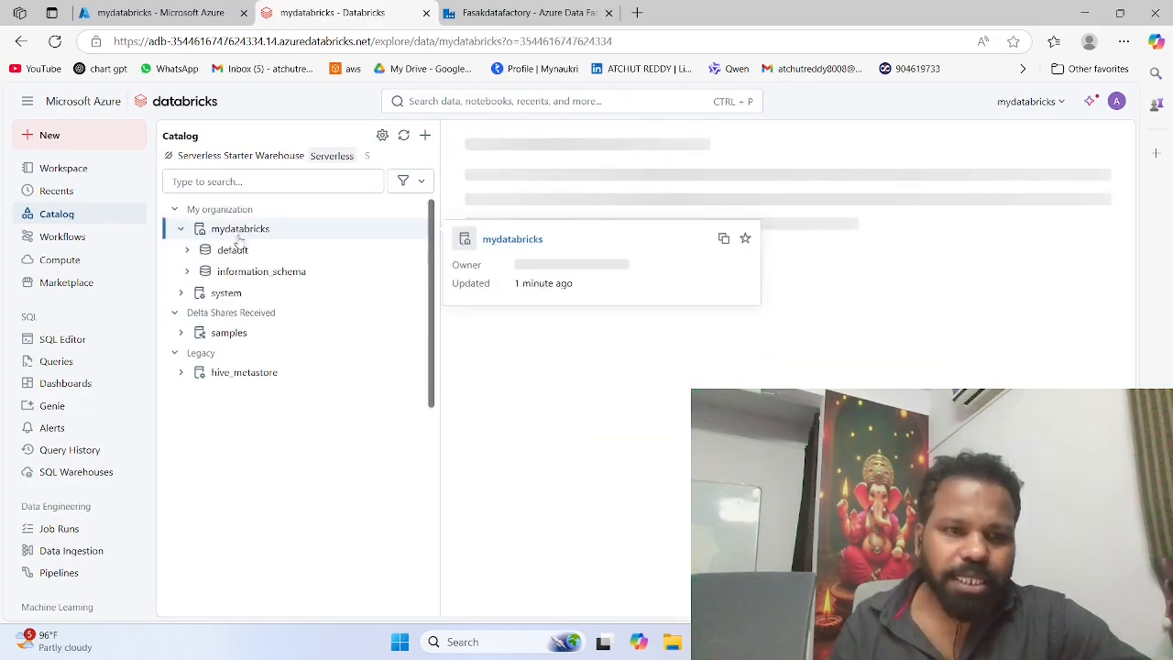
click(236, 253)
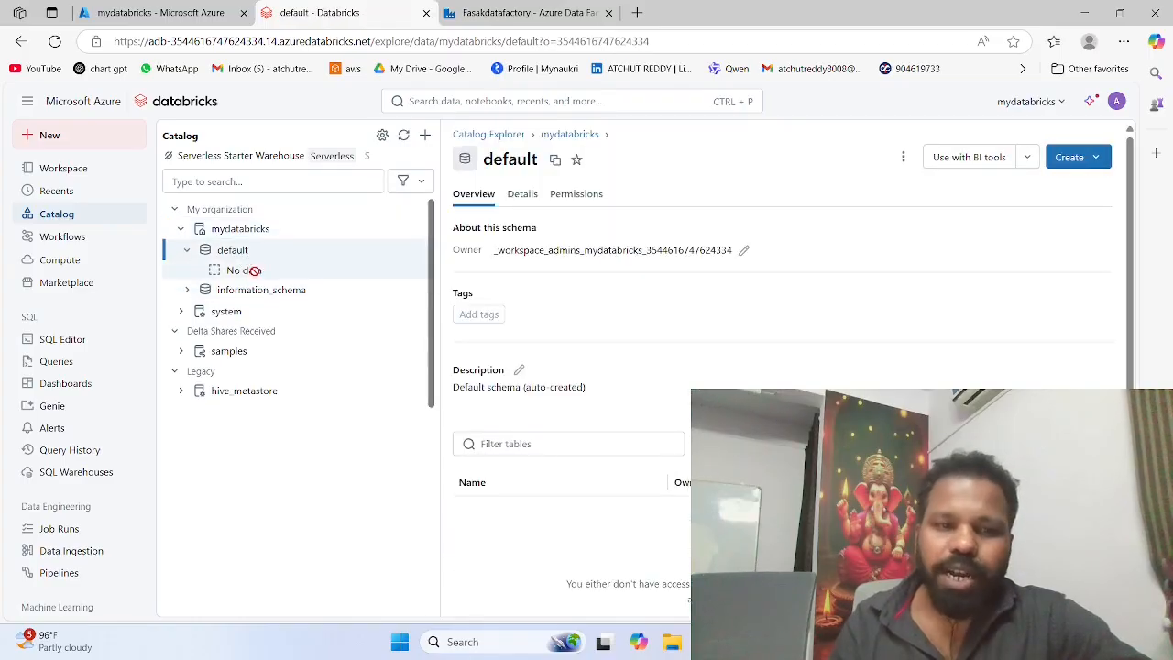
click(226, 353)
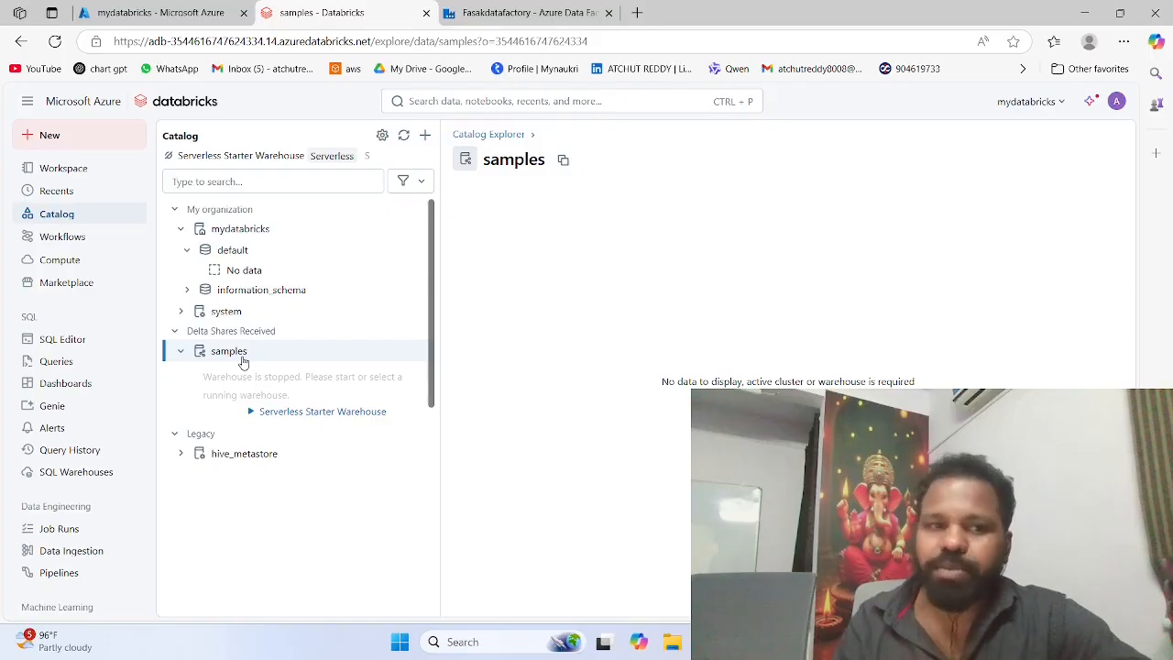
click(91, 268)
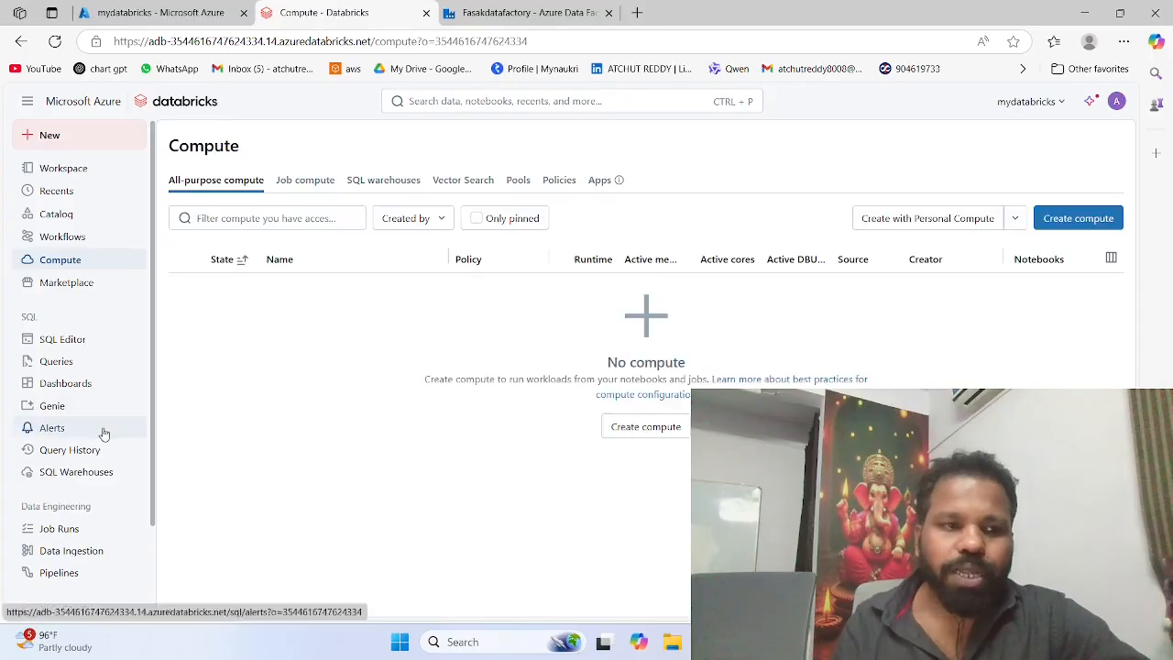
click(84, 341)
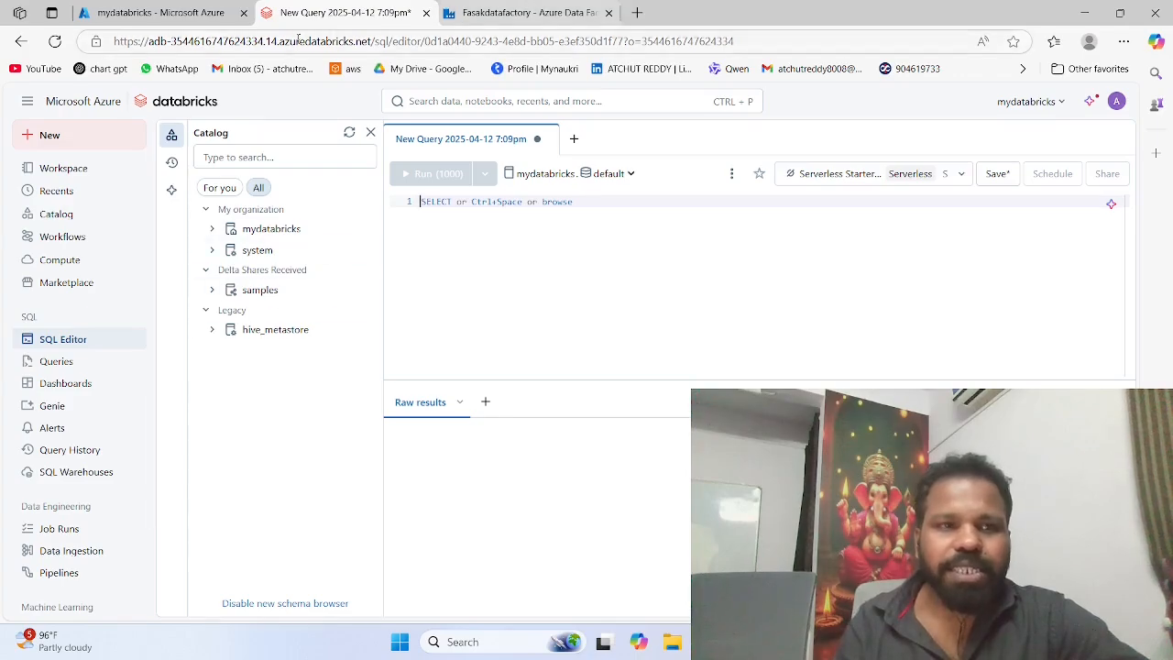
Step: Return to the Azure portal and open the connection strings of the faskdata SQL database
click(156, 12)
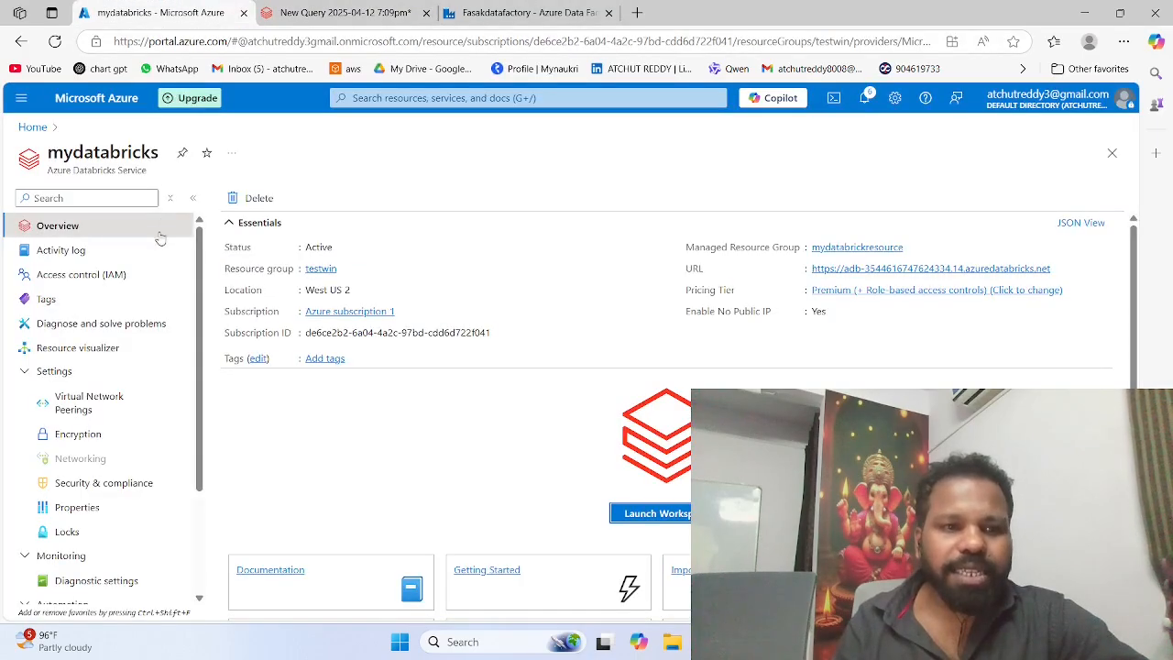
click(34, 127)
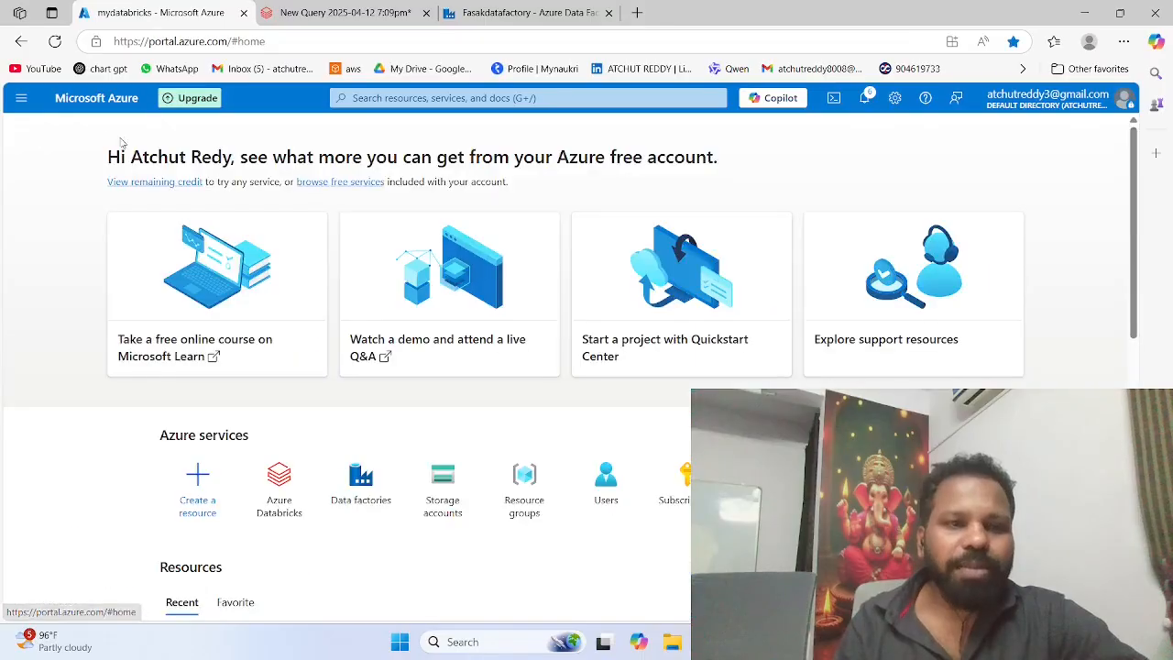
scroll(311, 367, down, 2)
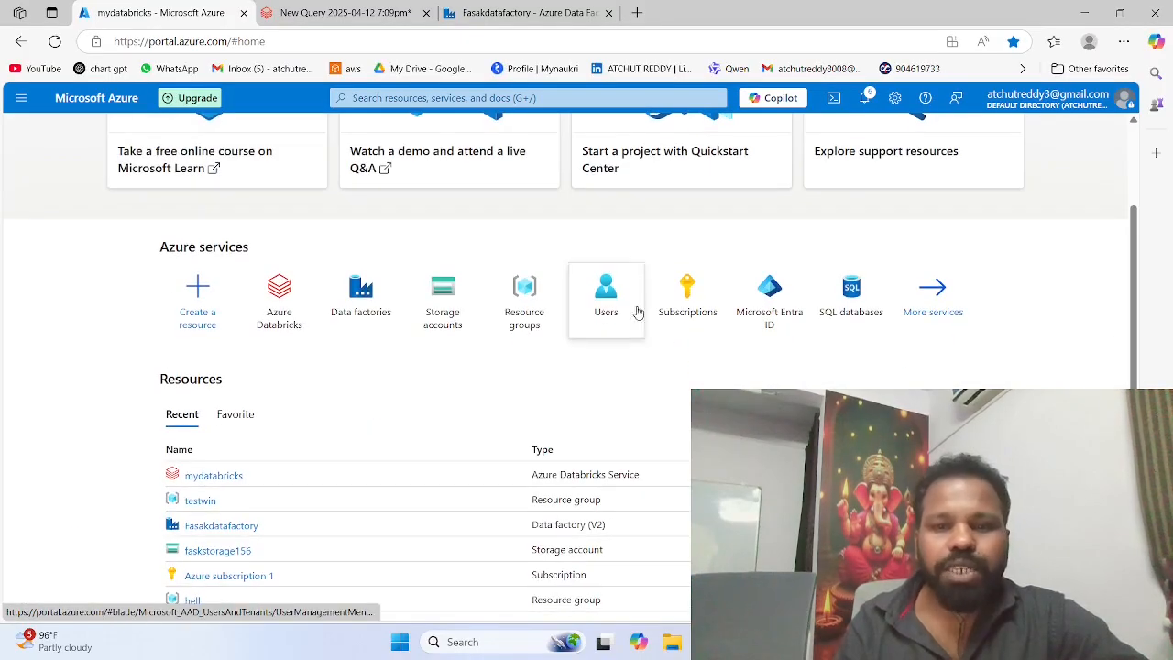
click(838, 316)
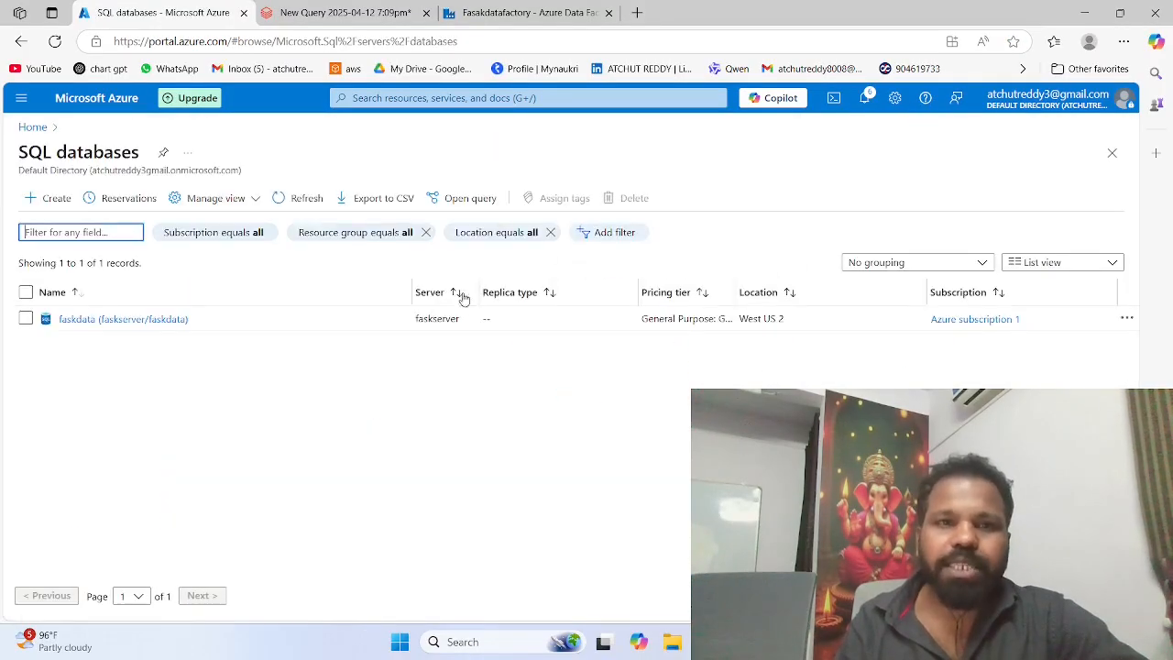
click(71, 318)
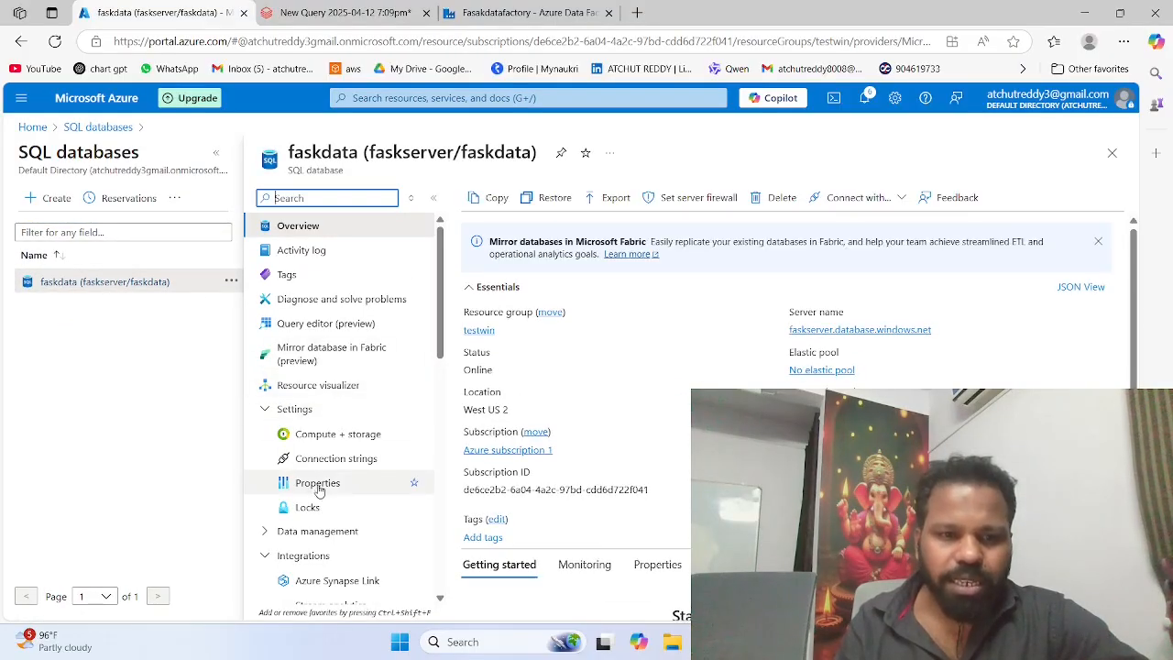
click(327, 323)
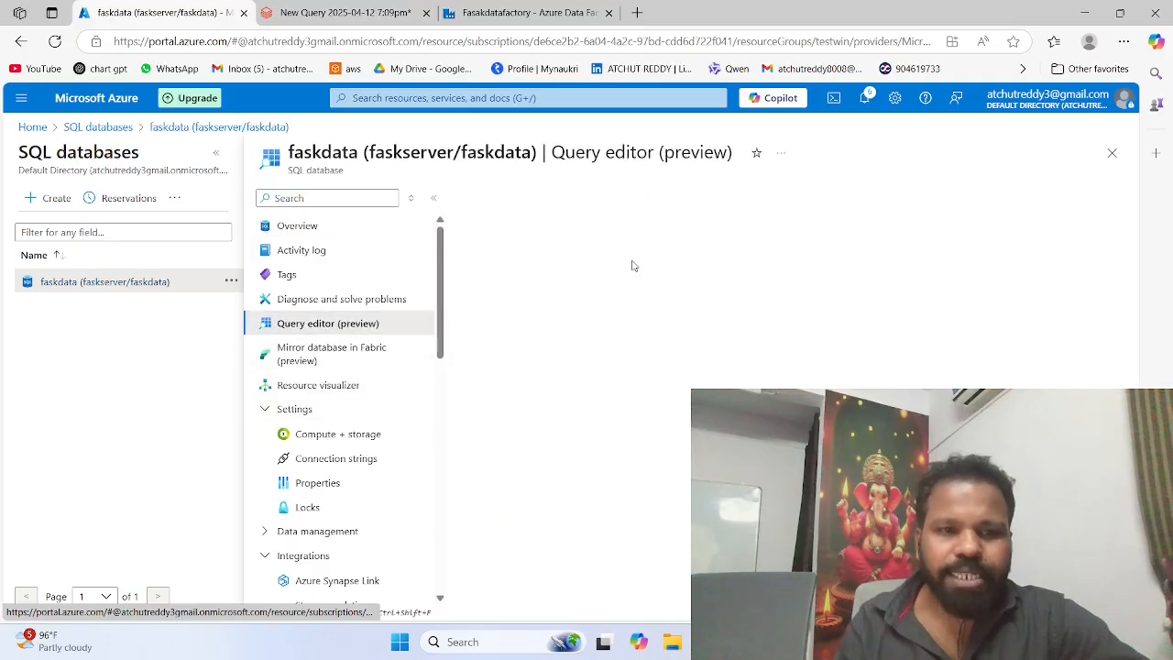
click(383, 227)
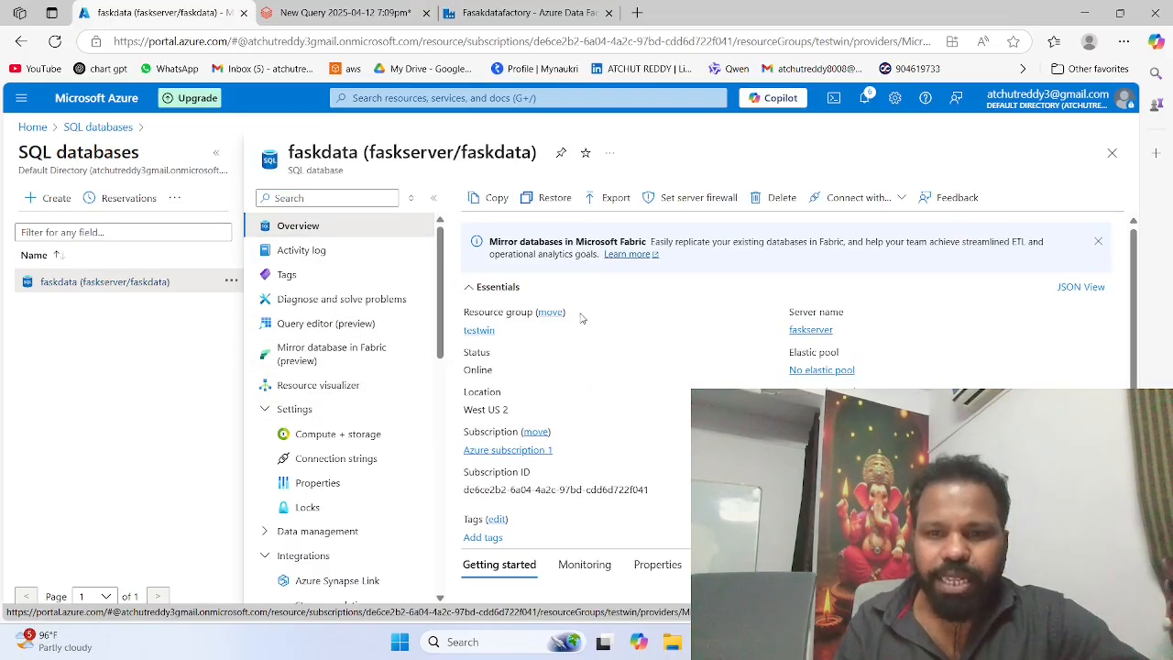
scroll(587, 321, down, 1)
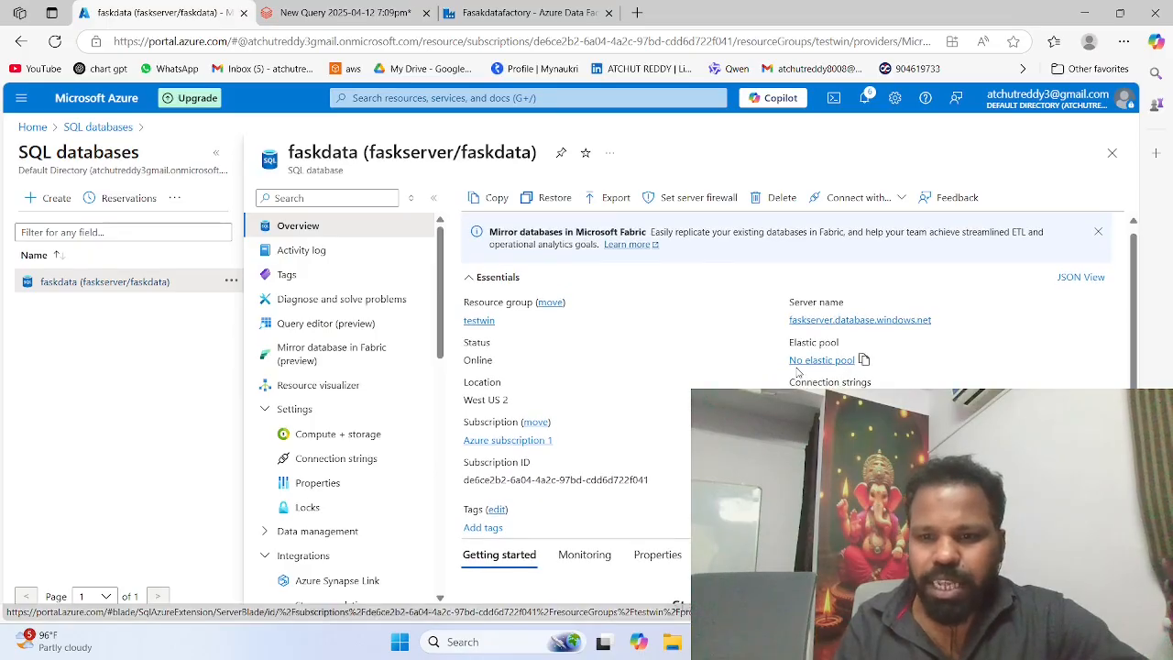
click(825, 386)
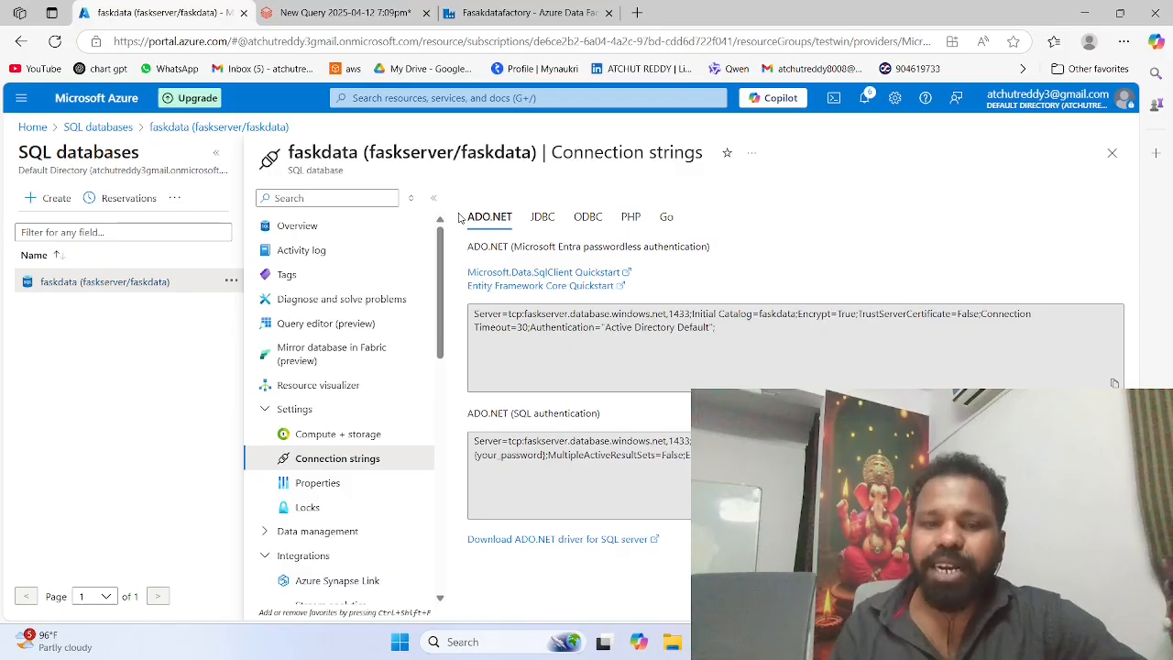
Step: Review the JDBC, ODBC, PHP and Go connection details and select the entire JDBC (SQL authentication) connection string
click(539, 220)
click(590, 221)
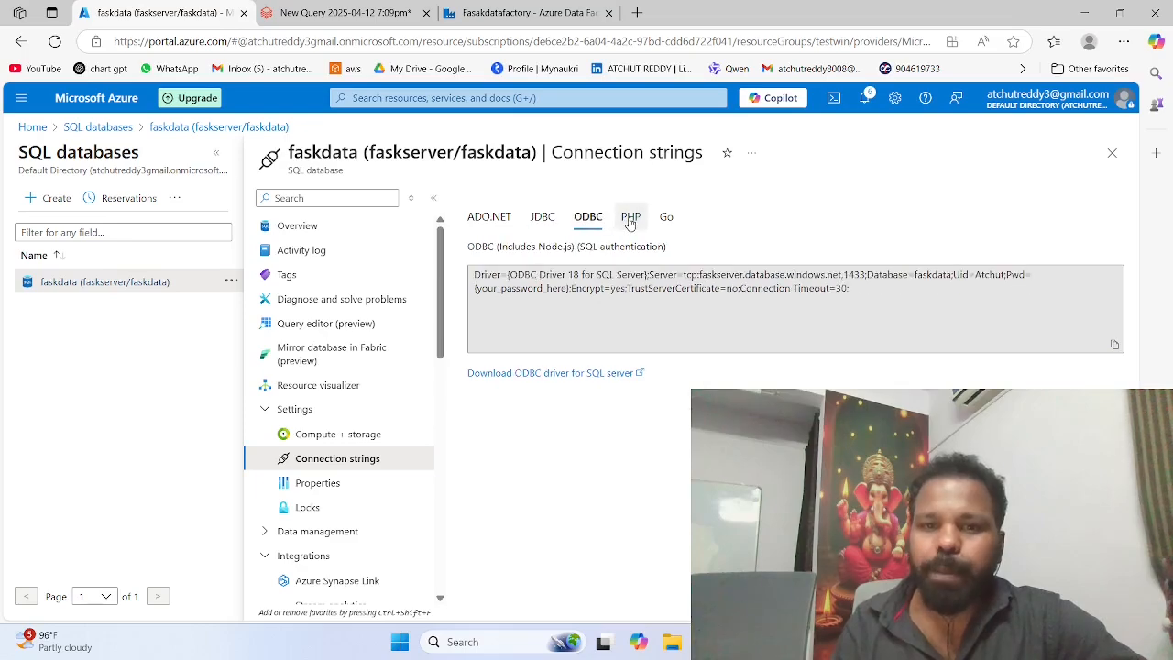
click(630, 223)
click(666, 220)
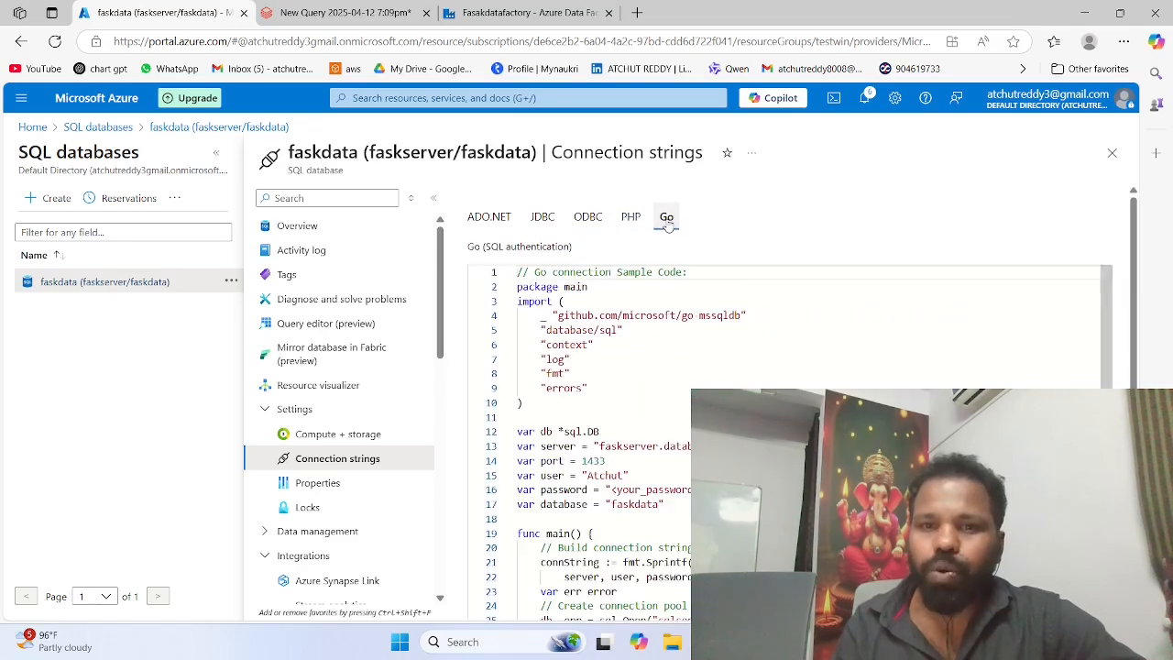
click(551, 220)
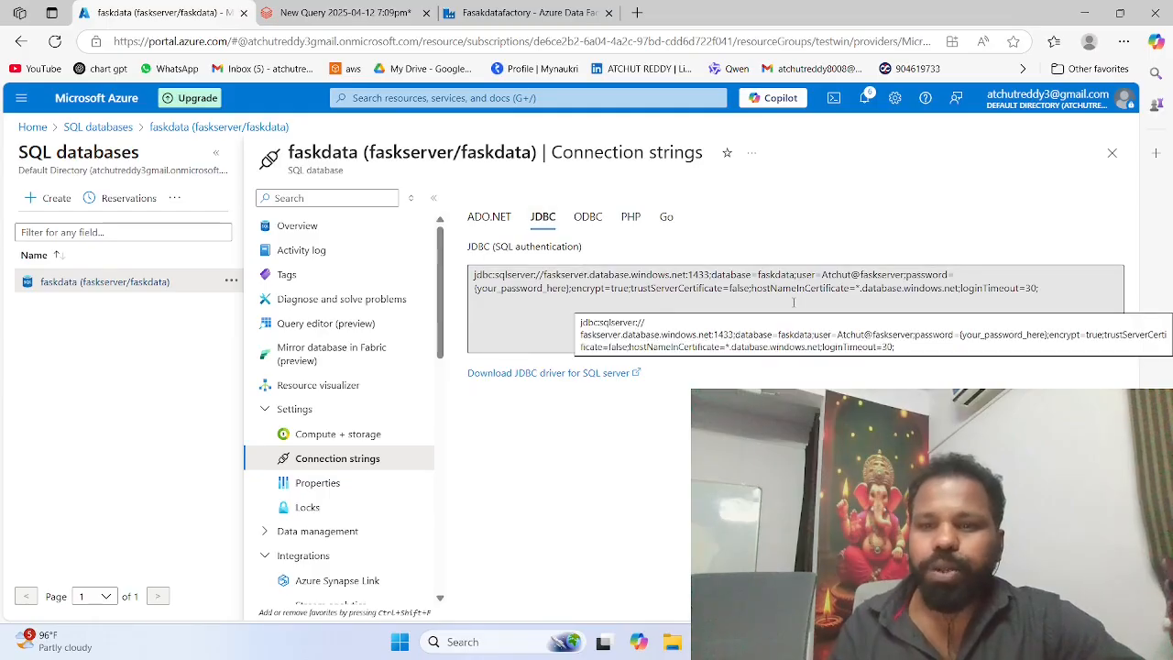
click(1049, 291)
key(ctrl+c)
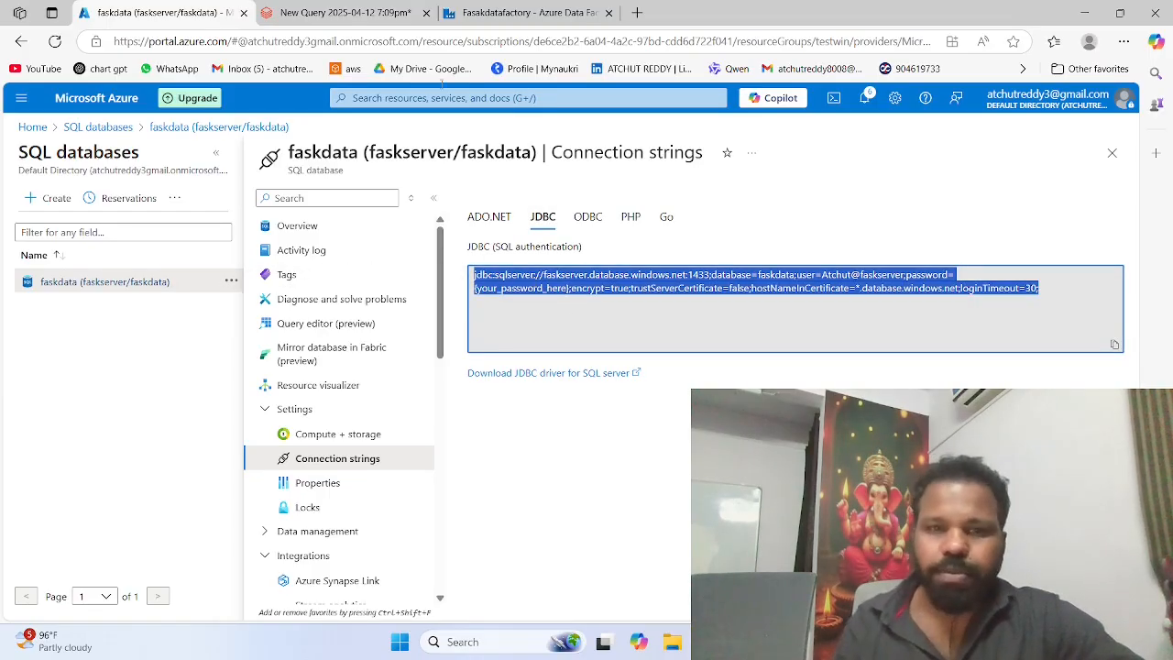
Step: Switch back to the Databricks workspace and create a new notebook
click(476, 7)
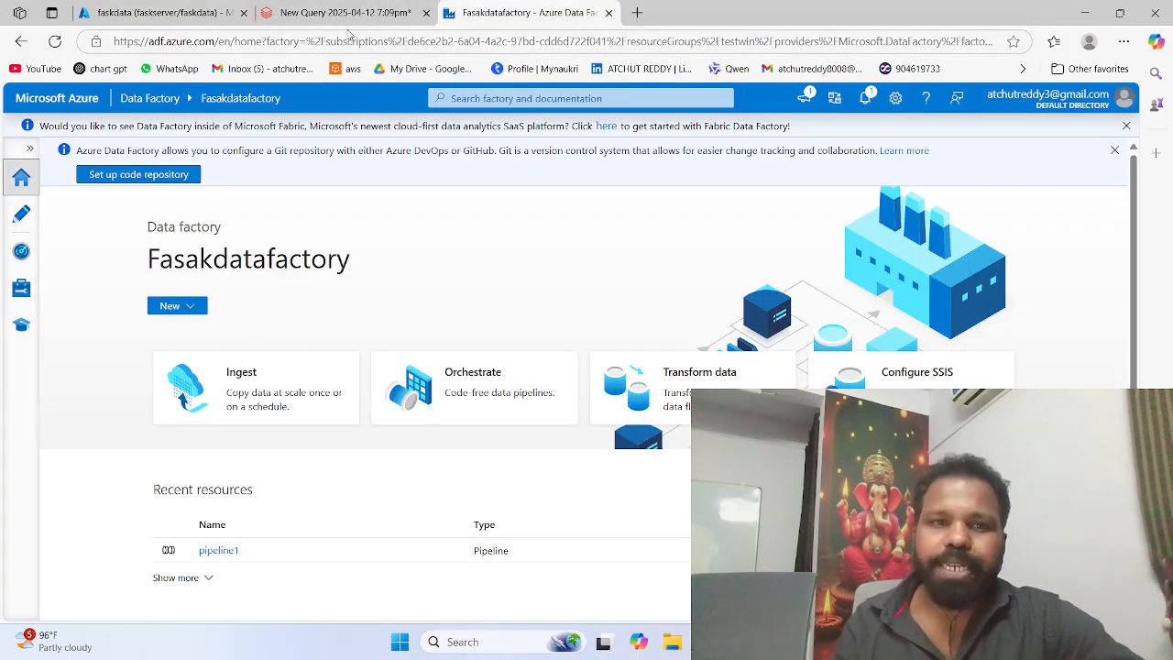
click(376, 41)
click(339, 12)
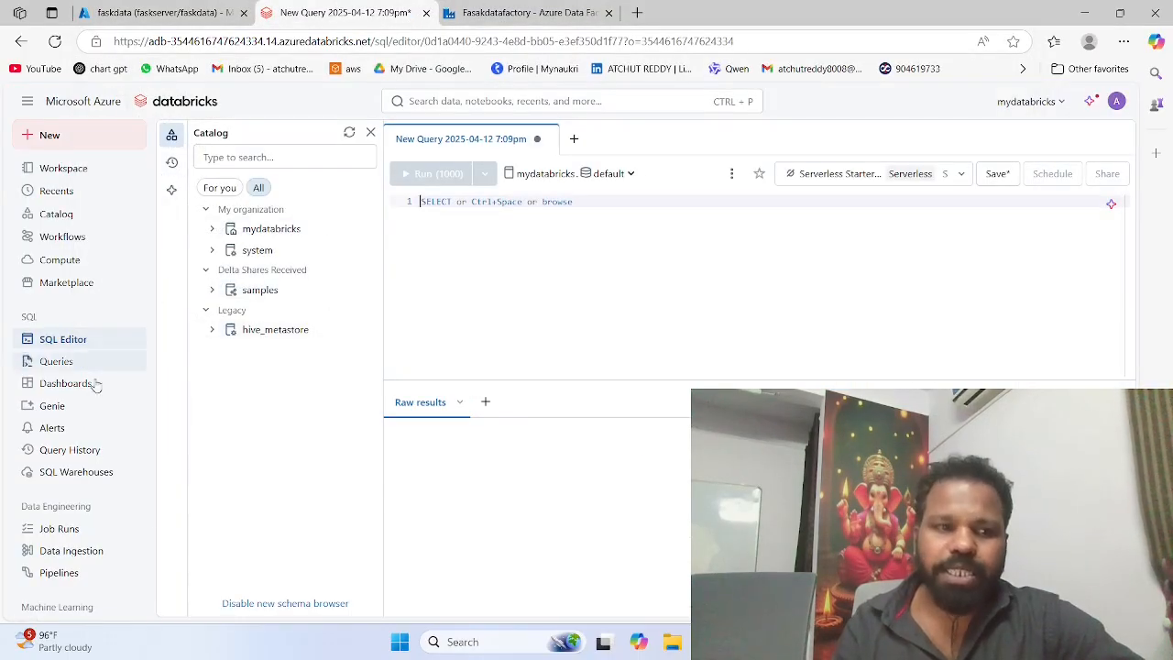
click(95, 133)
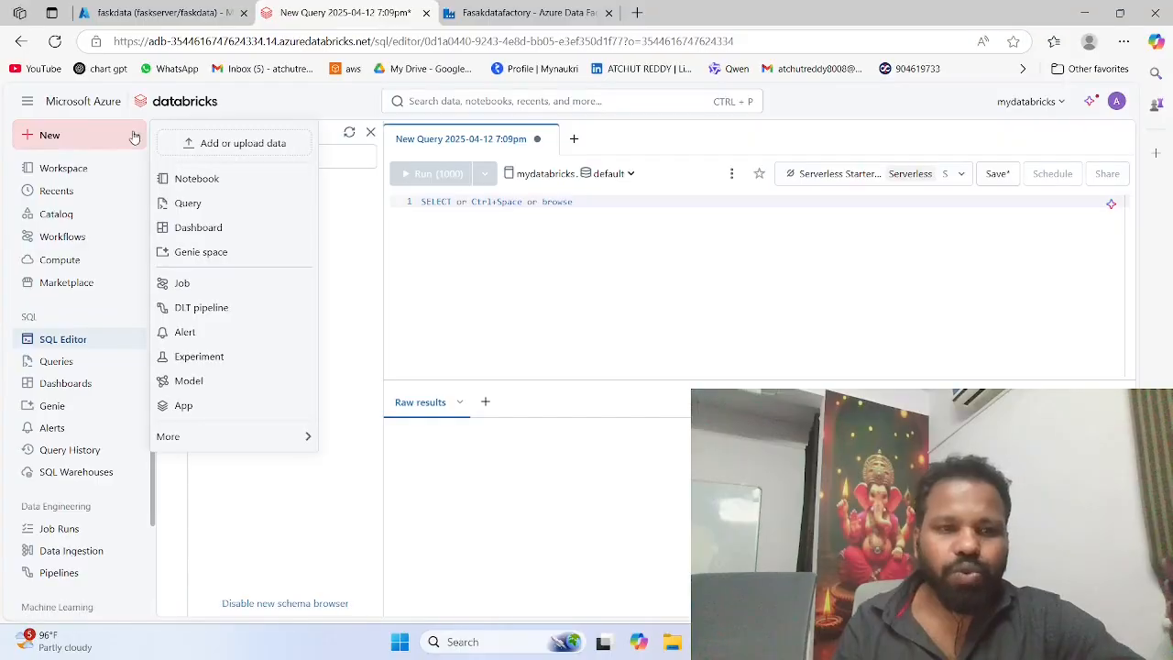
click(190, 179)
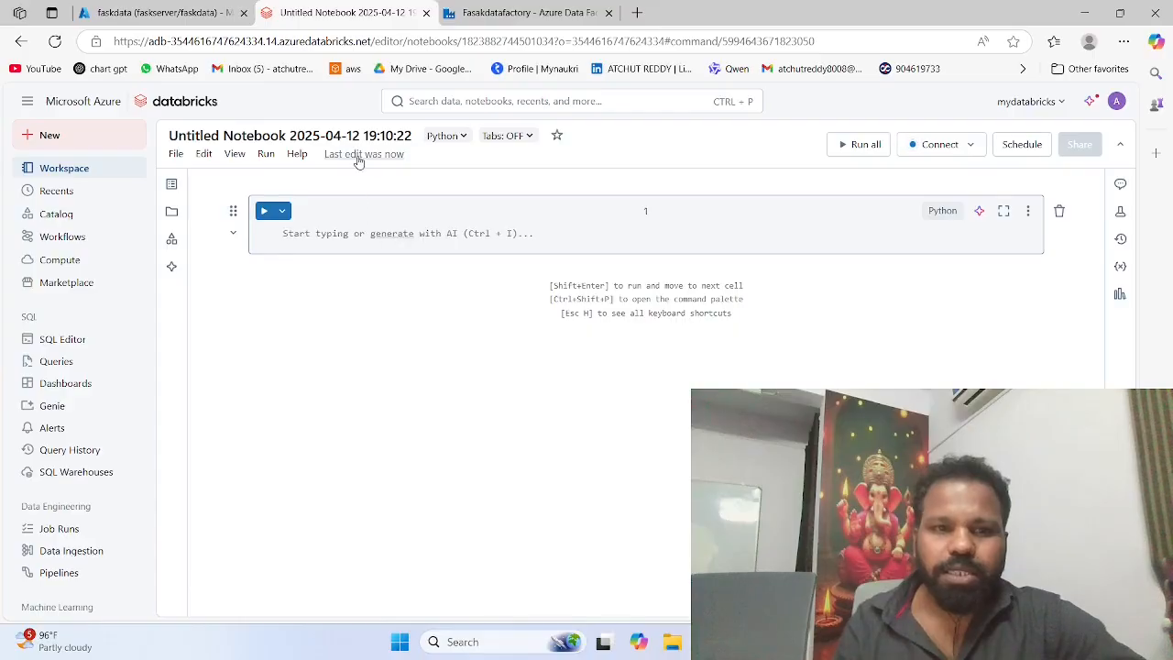
Step: Rename the untitled notebook to "sql notebook"
click(349, 135)
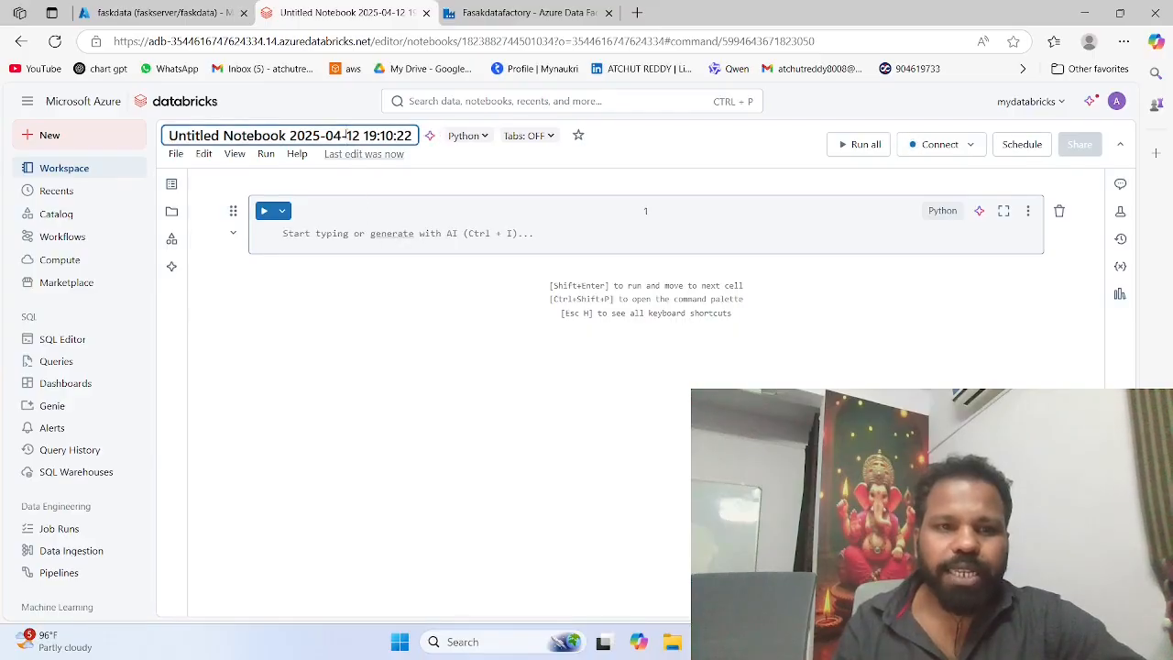
drag(414, 136, 147, 150)
text(sq)
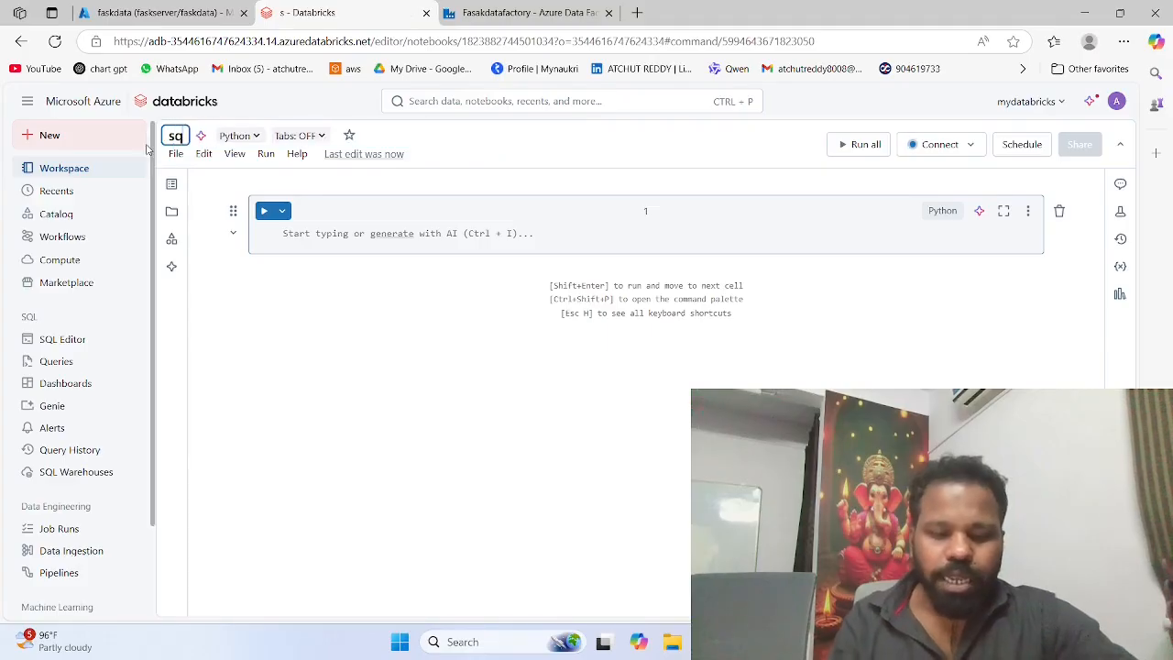
text(l notebook)
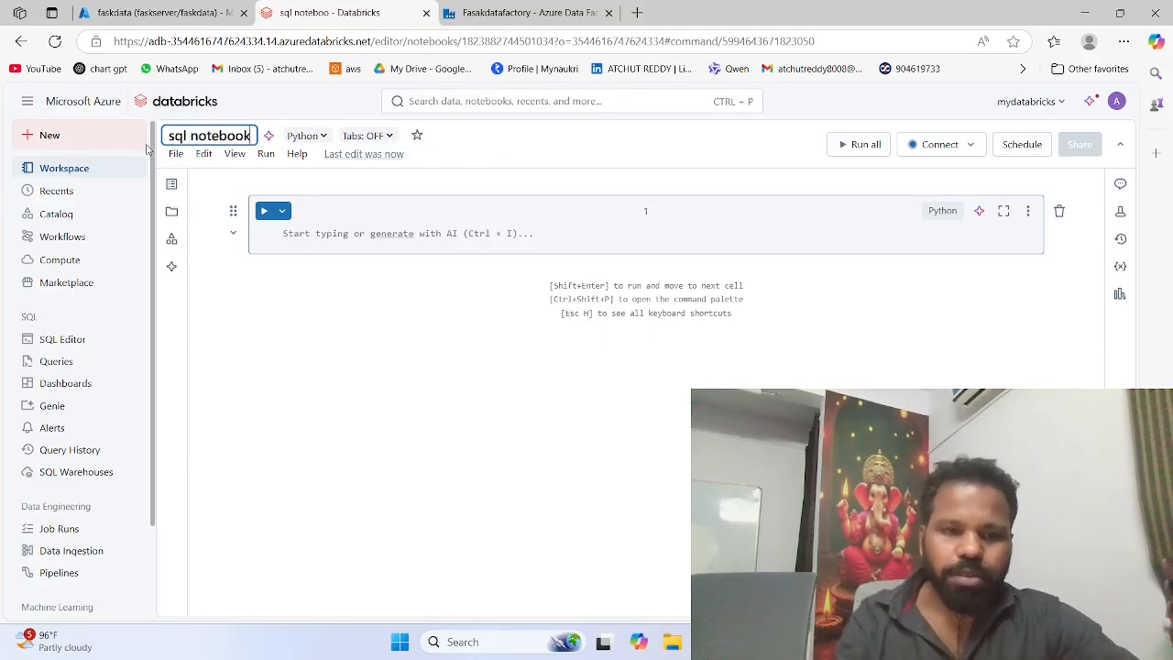
Step: Paste the copied JDBC connection string into the first cell and run it on a new Personal Compute resource, allowing notifications
key(Return)
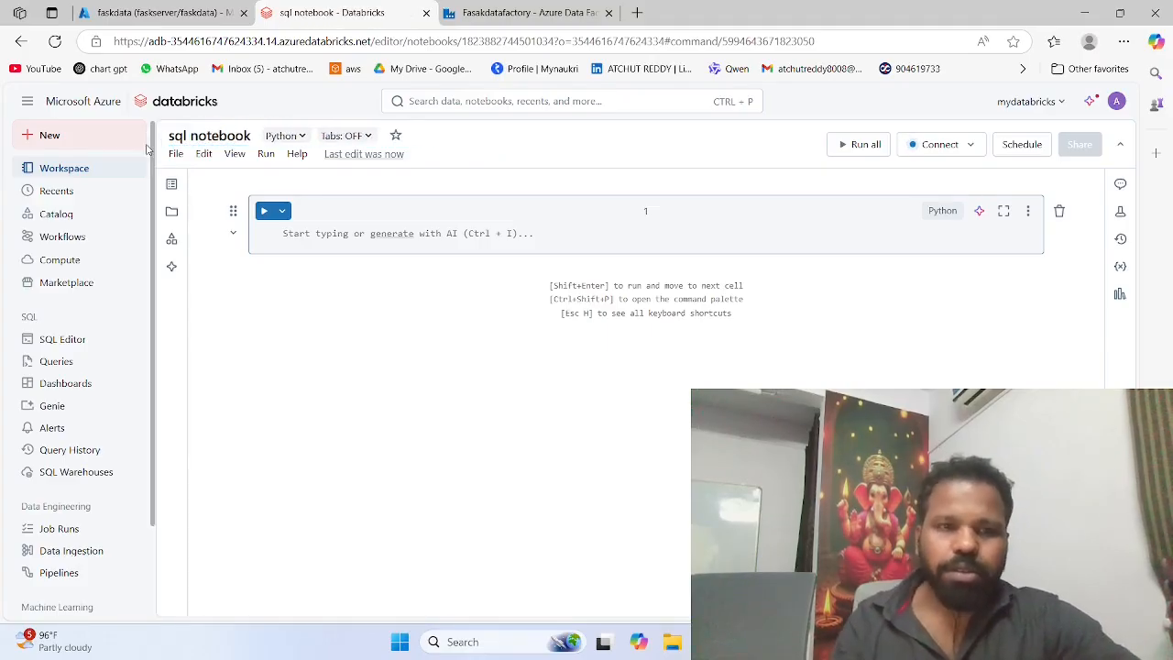
click(323, 245)
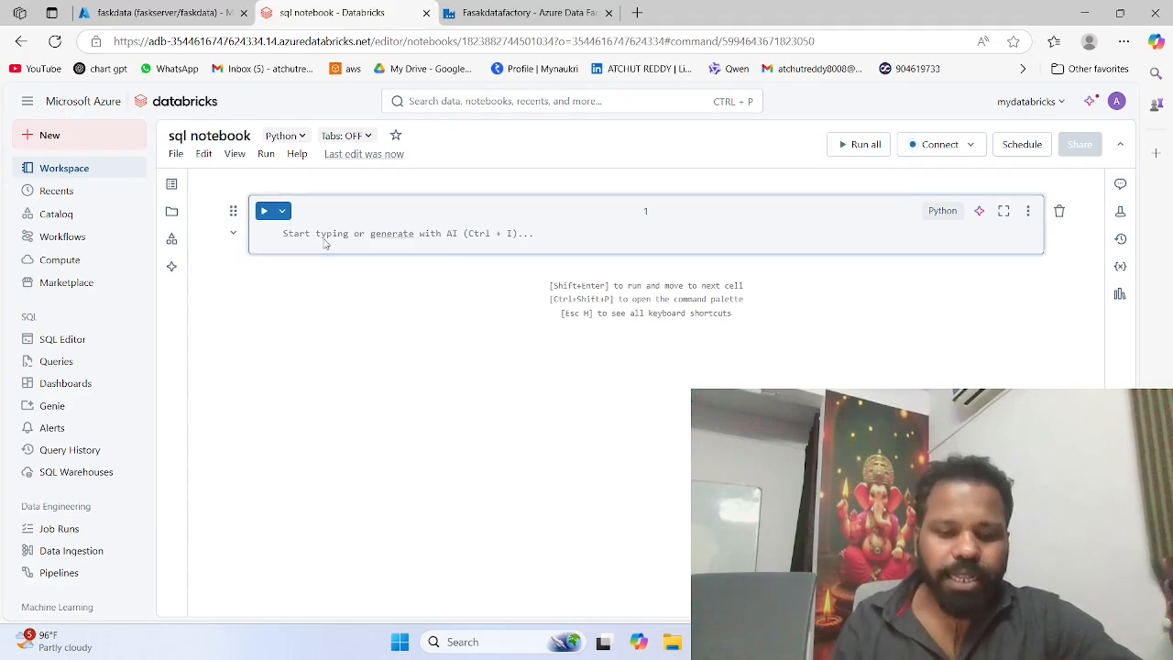
key(ctrl+v)
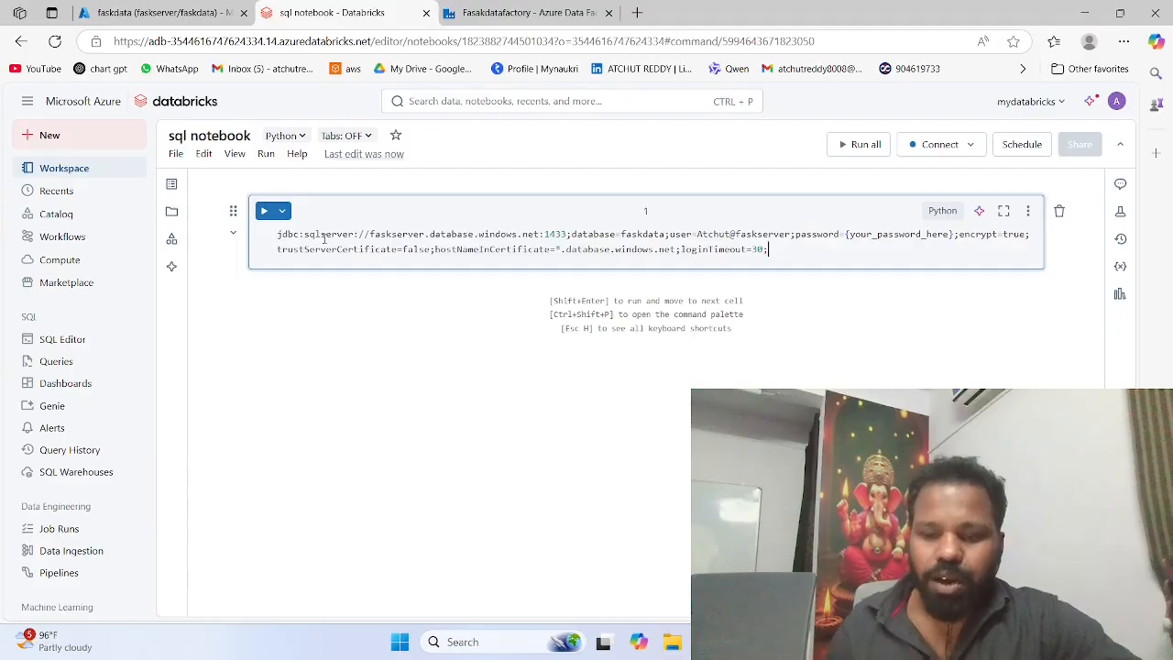
key(shift+Return)
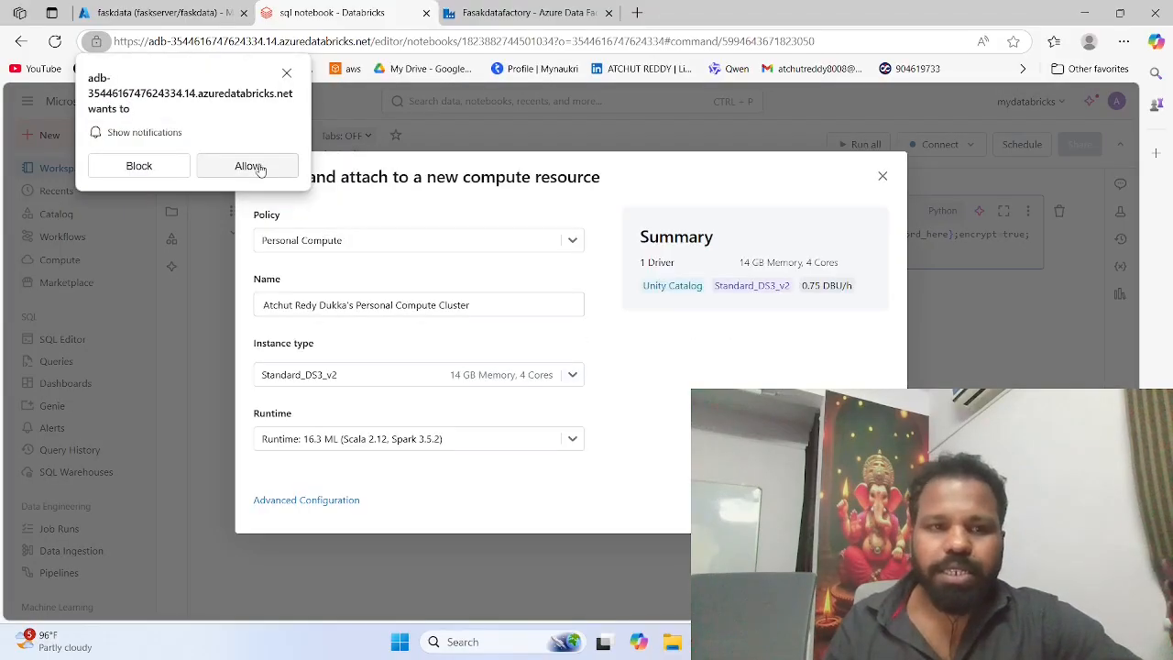
click(253, 167)
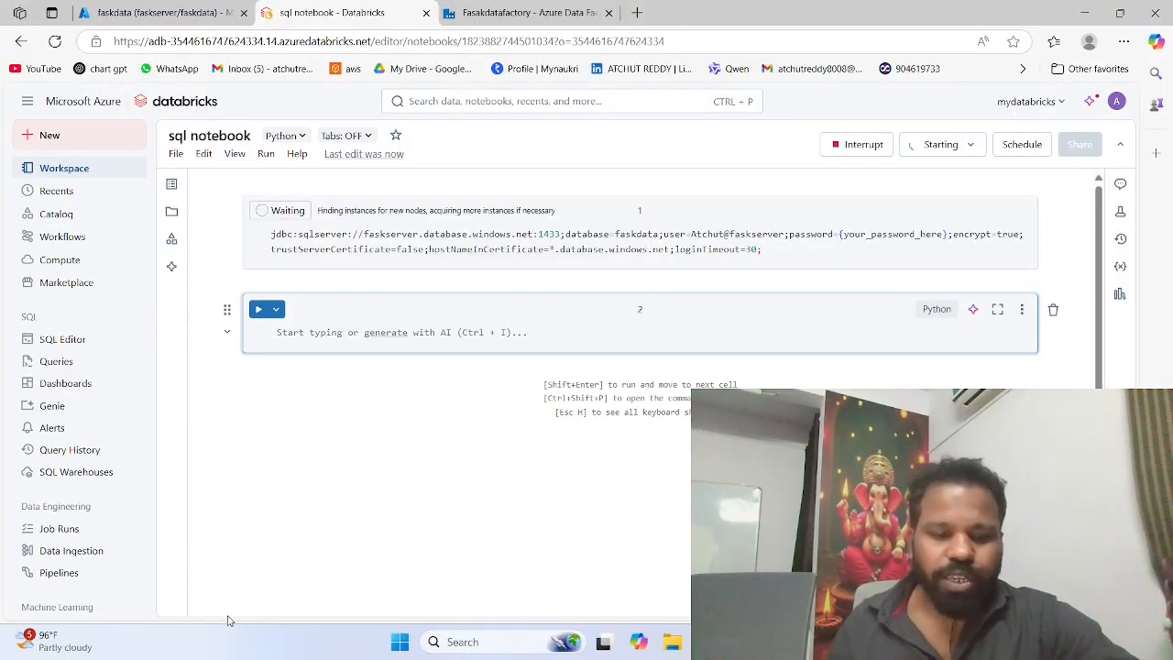
Step: Fill the second cell with Spark JDBC code reading faskdata's emp table, including the SQL user and password, and run it
key(ctrl+v)
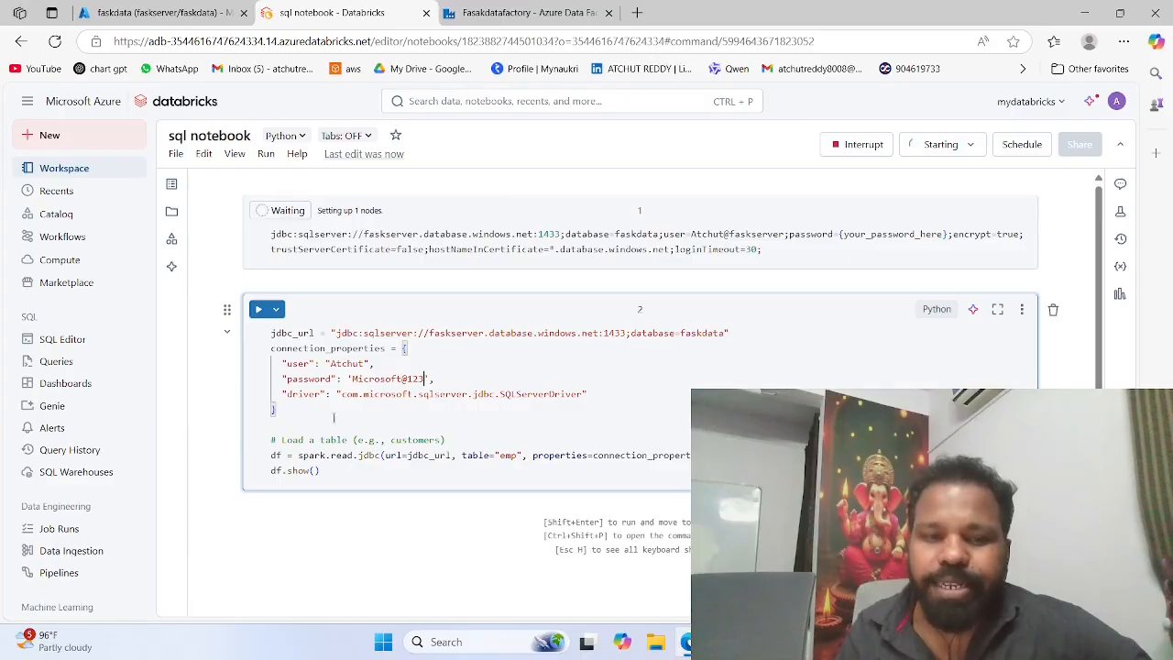
click(259, 310)
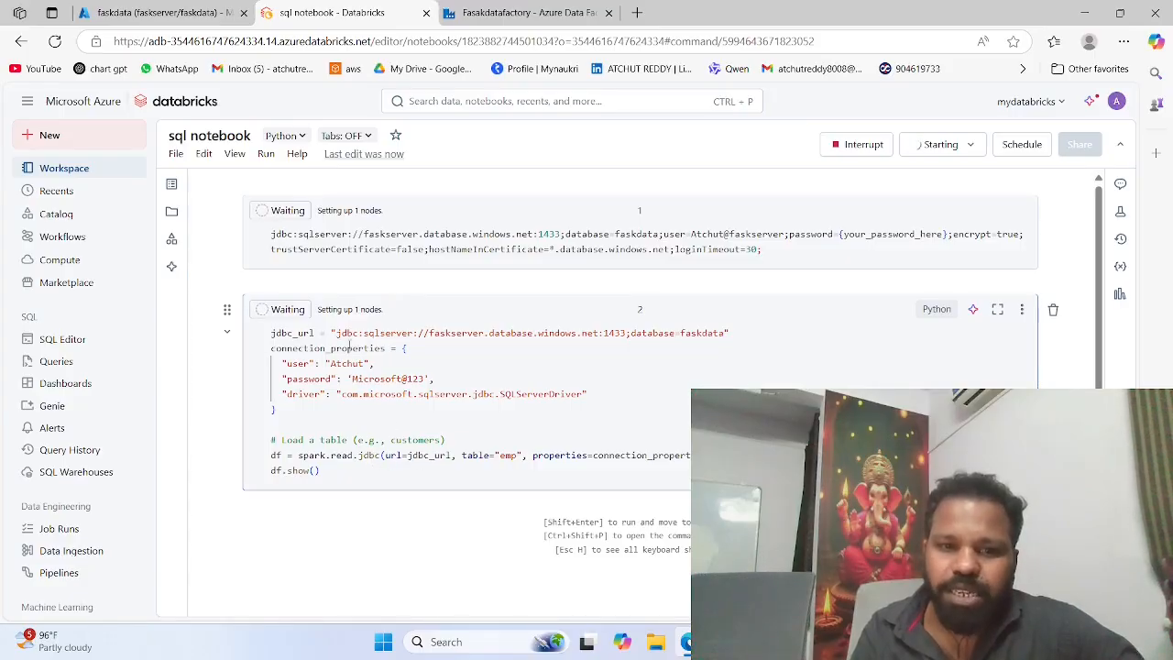
Step: Compare the JDBC connection string in the Azure portal with the connection properties in the notebook's second cell
click(179, 7)
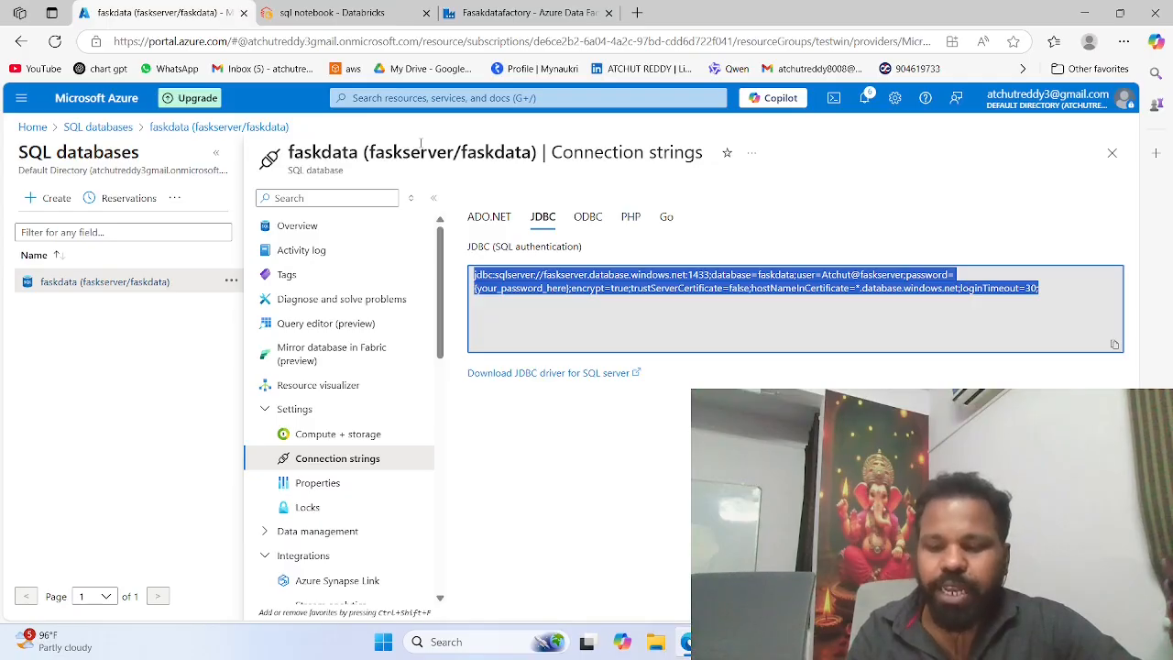
click(292, 11)
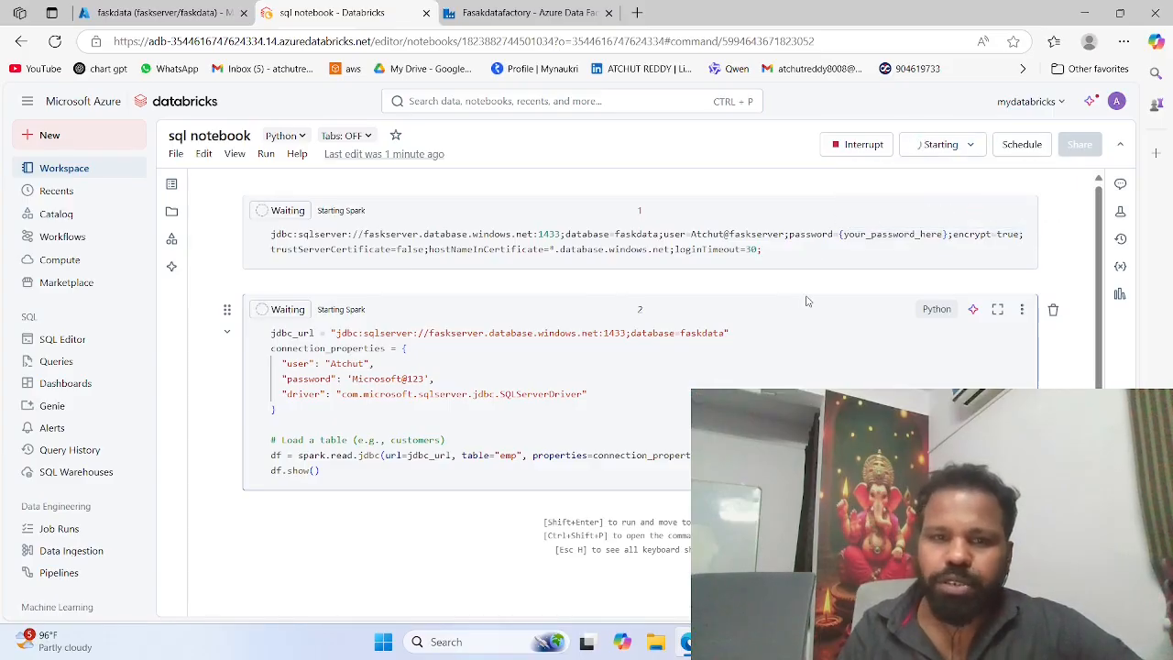
mouse_move(665, 281)
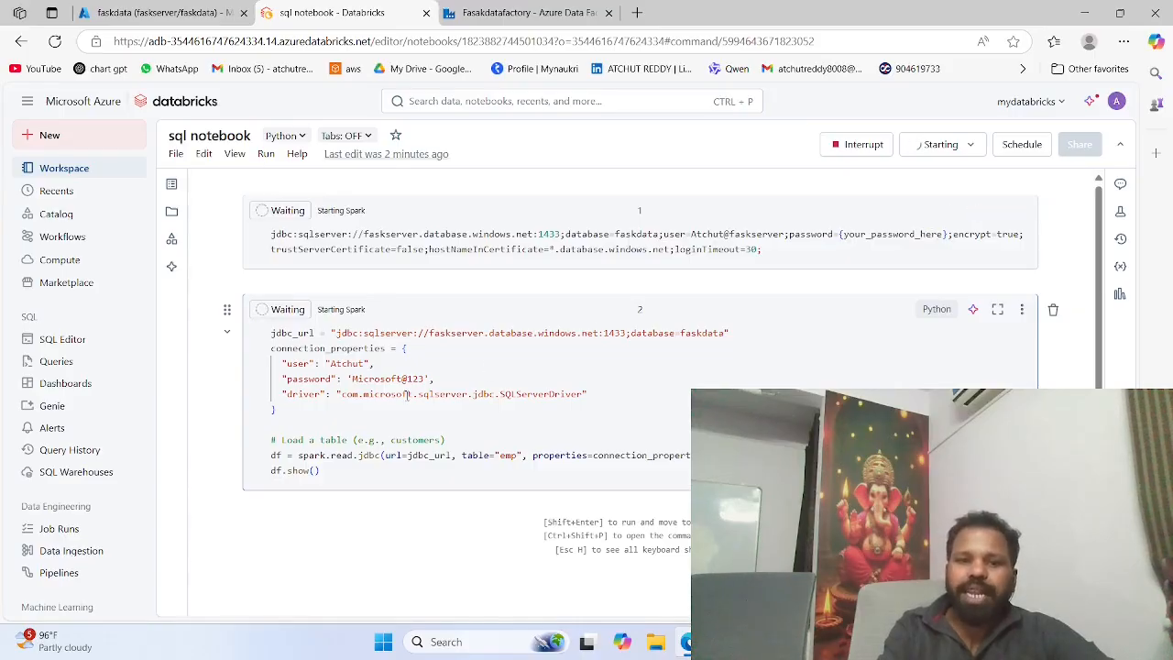
drag(426, 378, 353, 379)
click(518, 396)
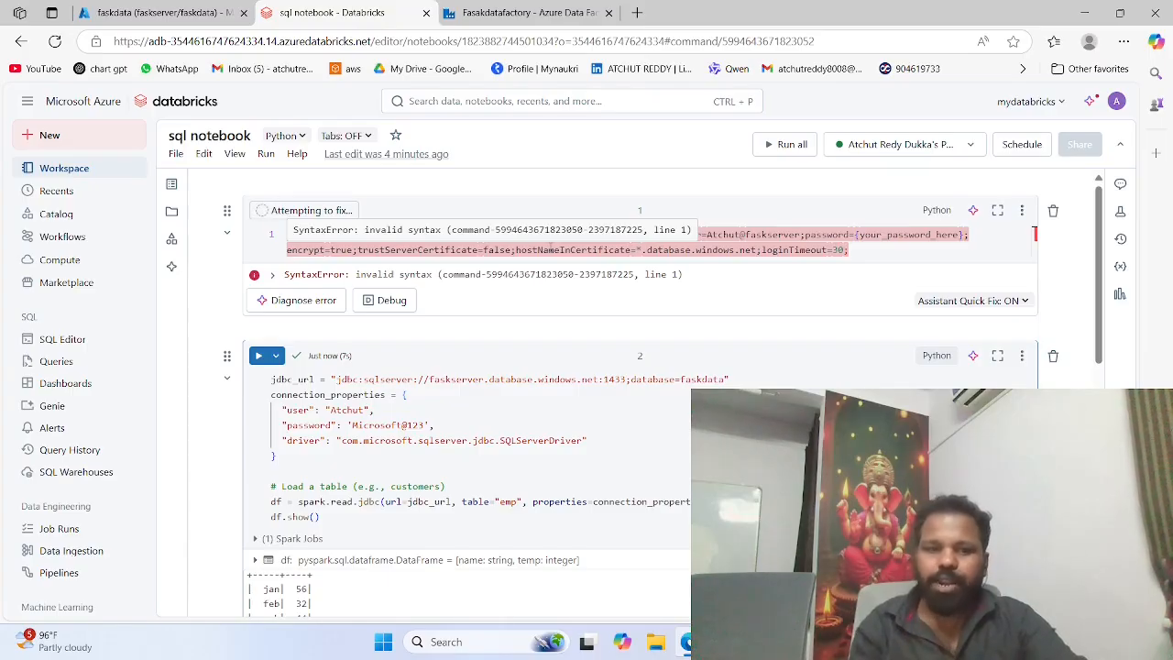
Step: Review the emp table code and its DataFrame output in the notebook's second cell
scroll(545, 465, down, 2)
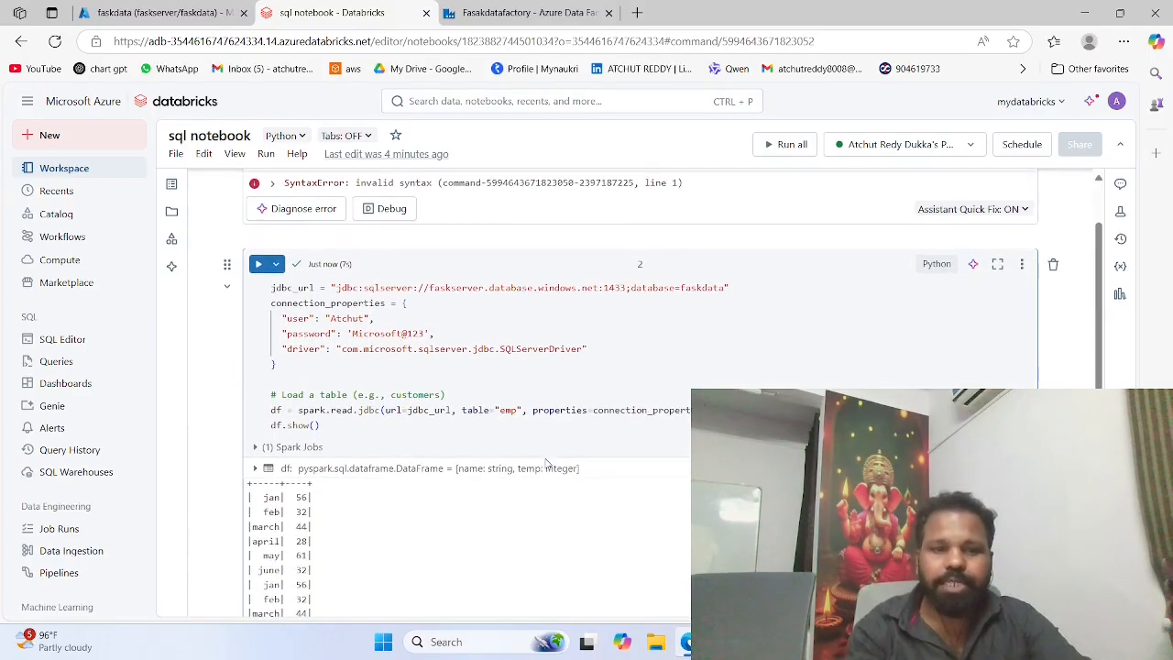
scroll(477, 346, down, 3)
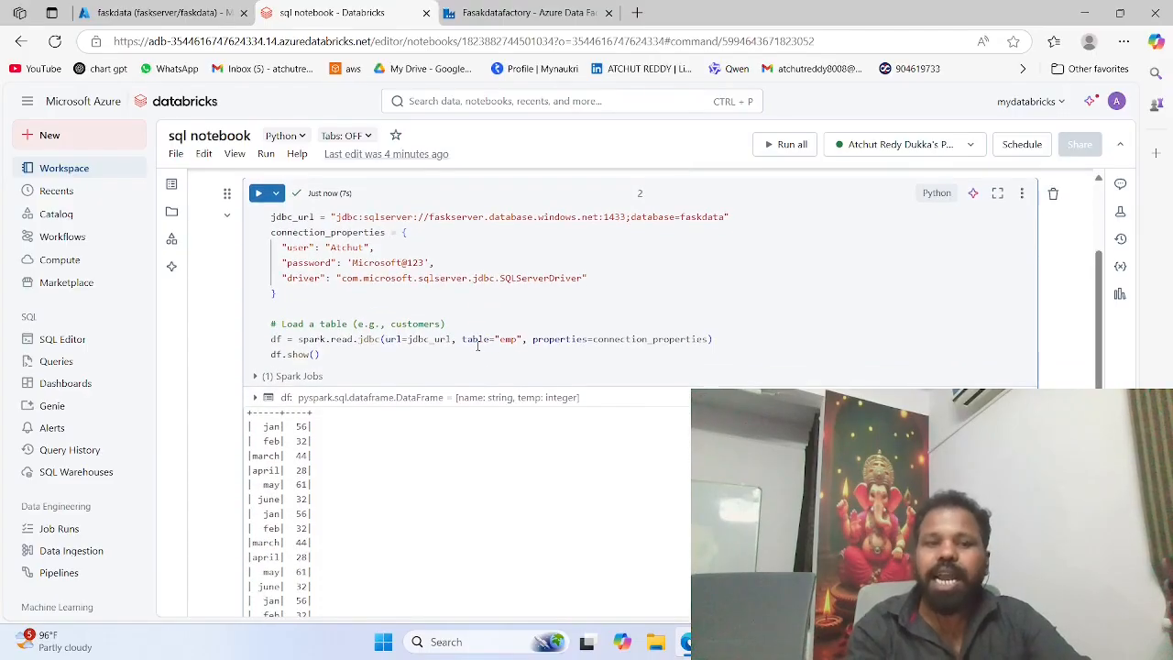
scroll(379, 452, down, 3)
scroll(379, 452, up, 2)
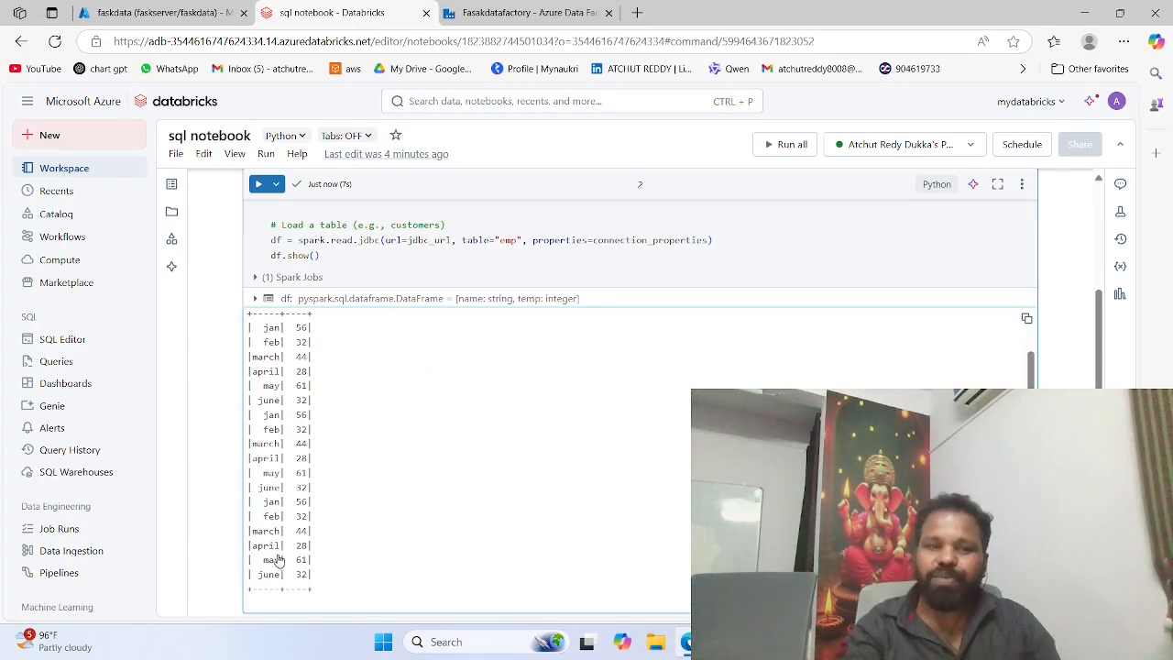
scroll(312, 392, up, 2)
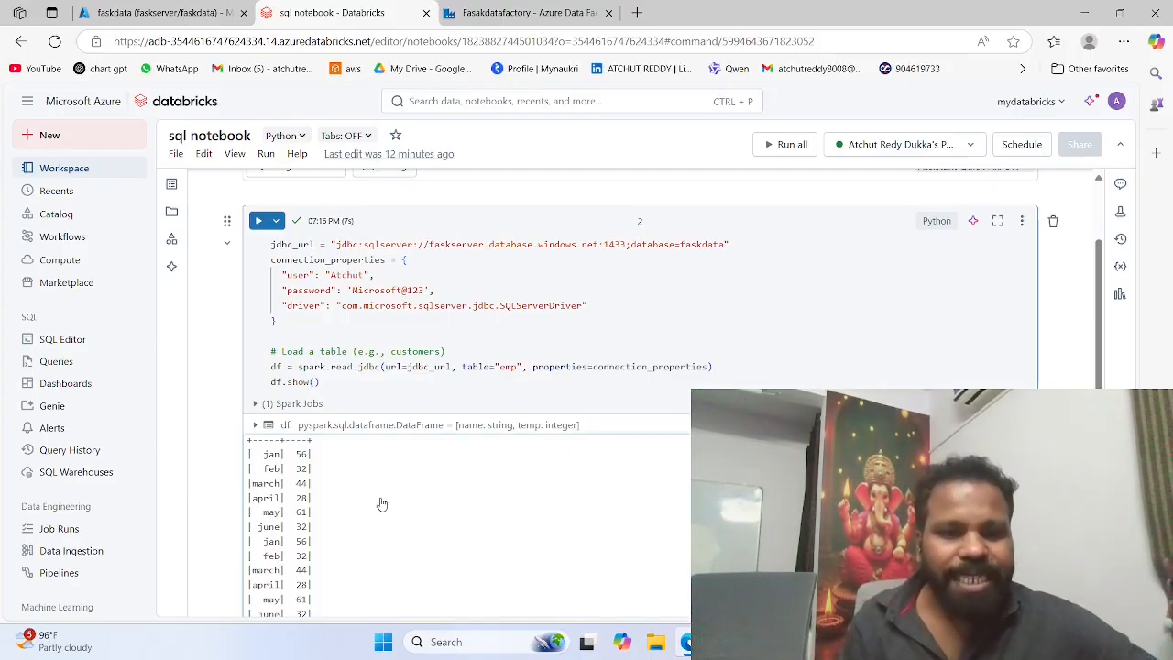
scroll(382, 504, down, 3)
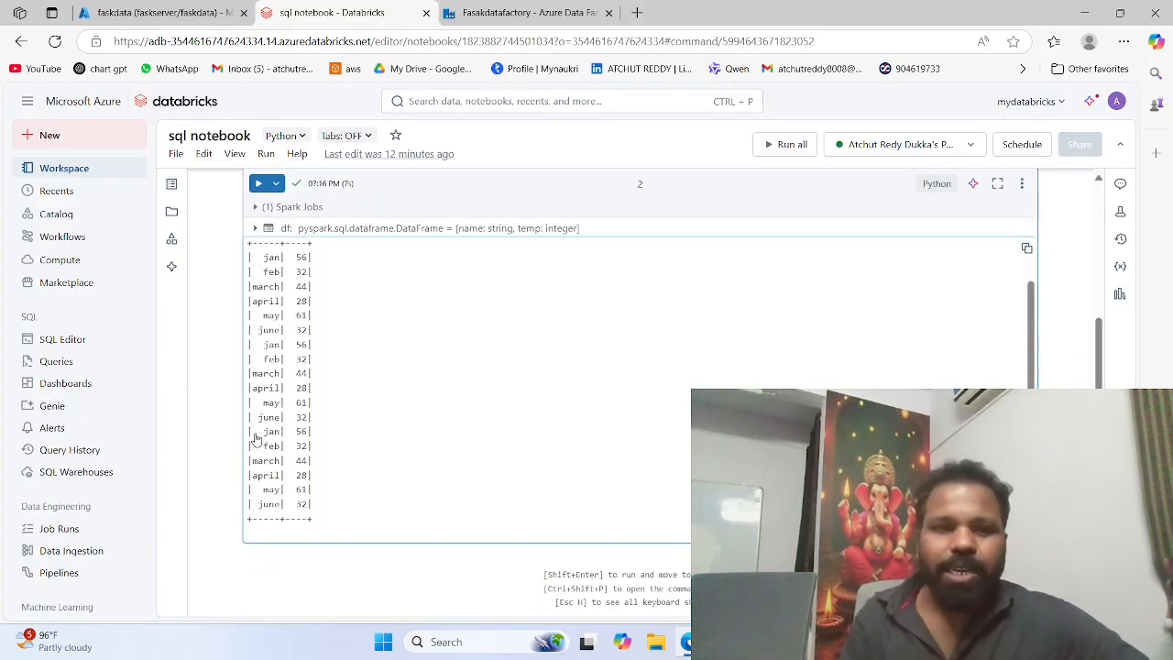
Step: Create a new dashboard with a visualization on its canvas and start an untitled dataset from SQL
click(66, 383)
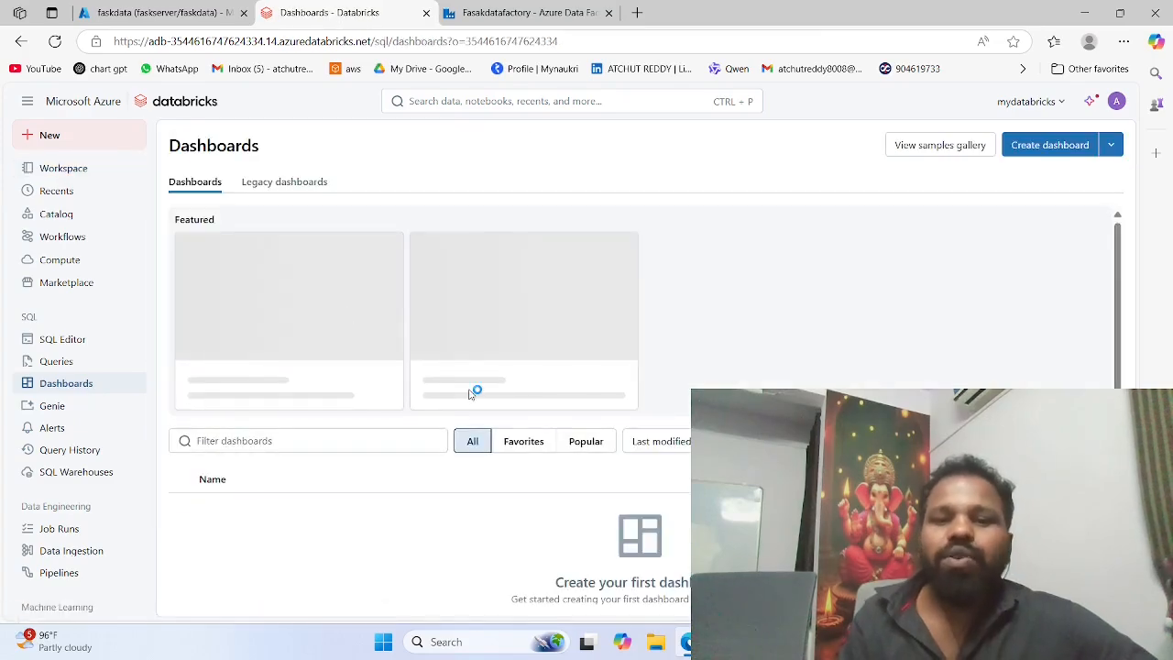
click(1049, 145)
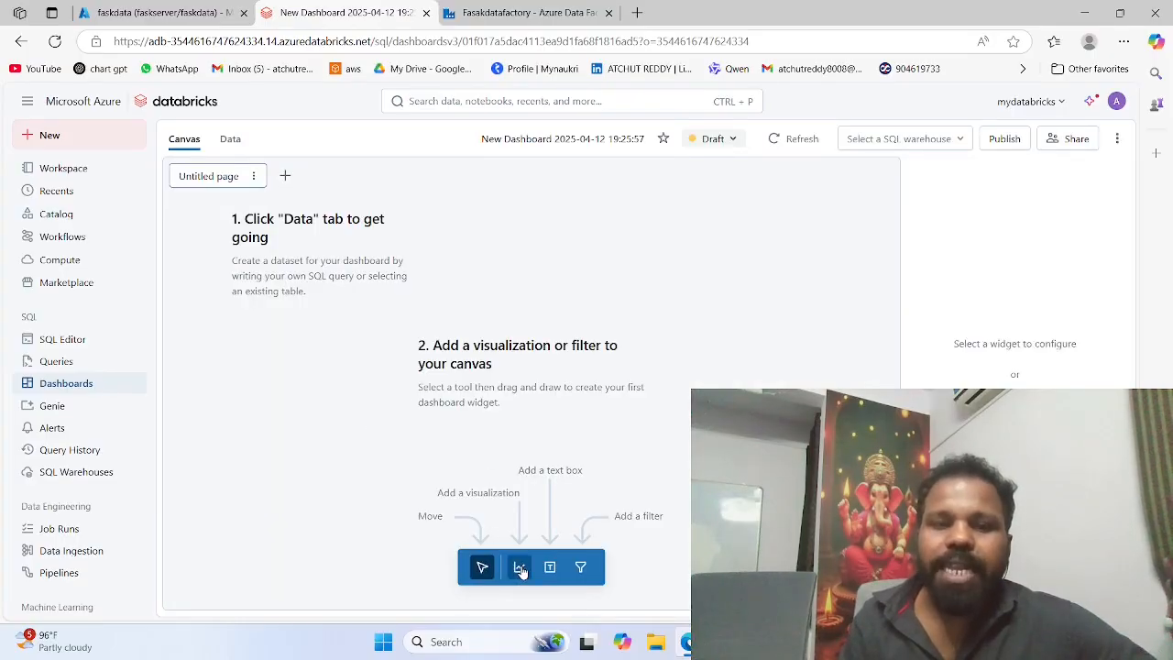
click(519, 568)
click(298, 281)
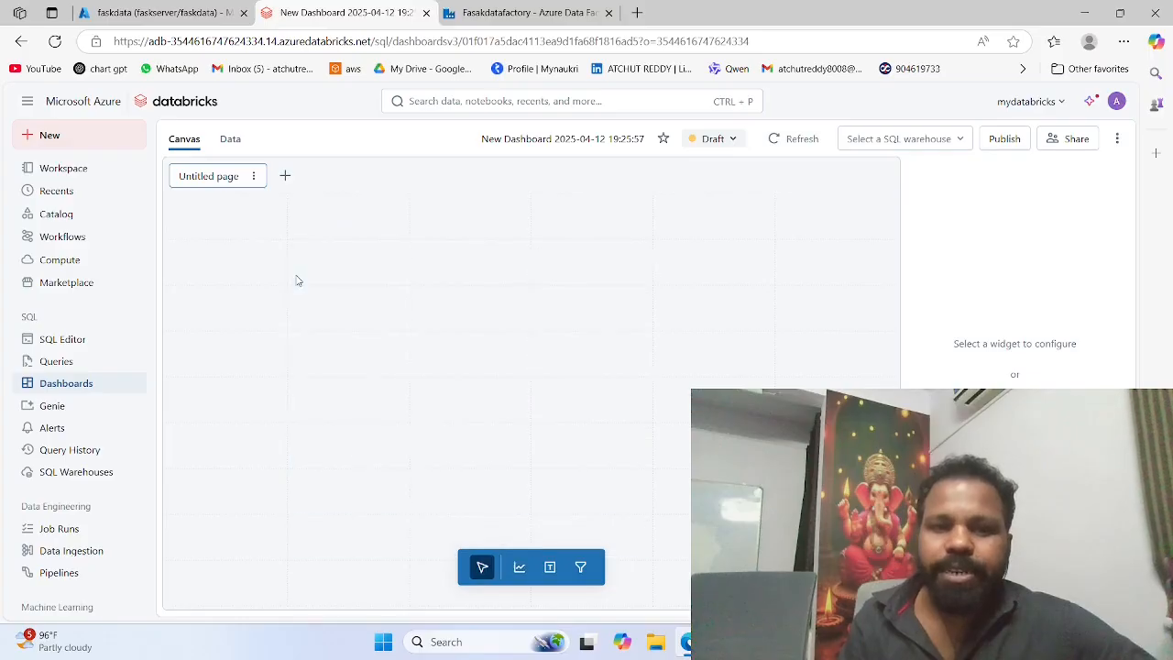
click(232, 144)
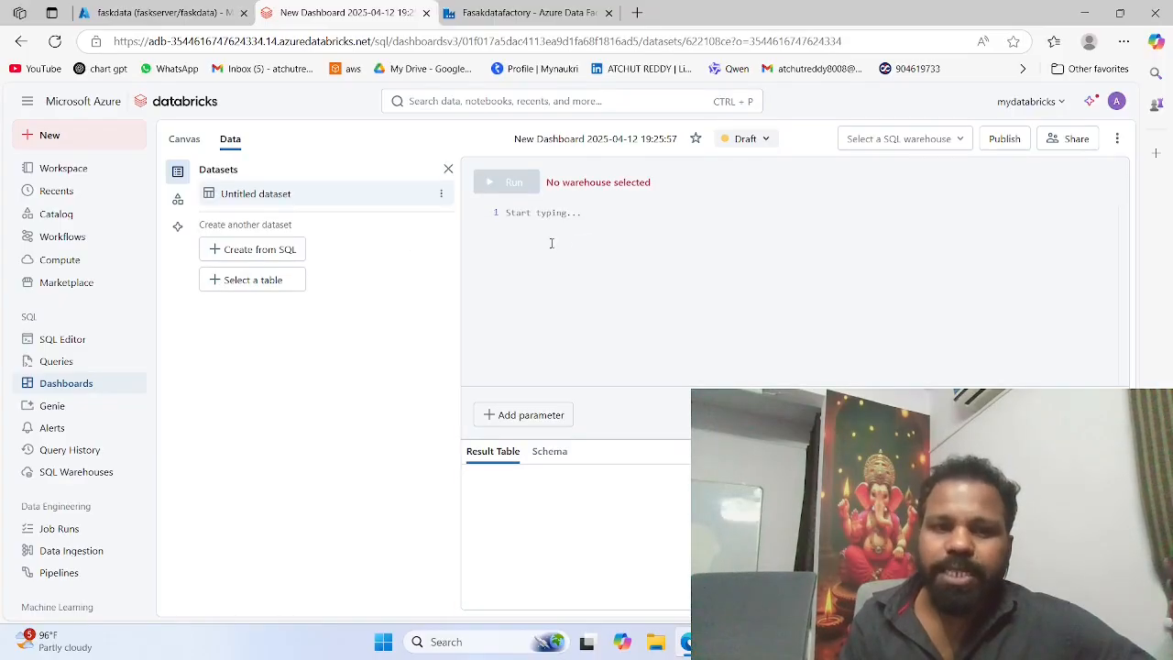
Step: Reopen "sql notebook" from the workspace and copy all the JDBC code in its second cell
click(89, 169)
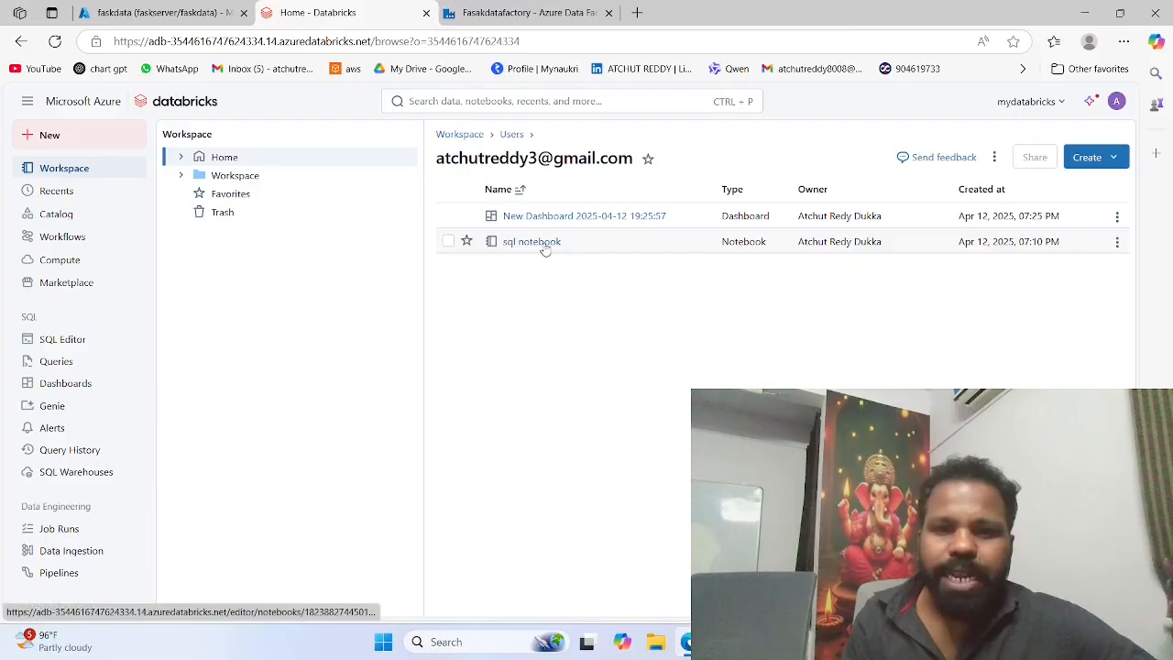
click(536, 243)
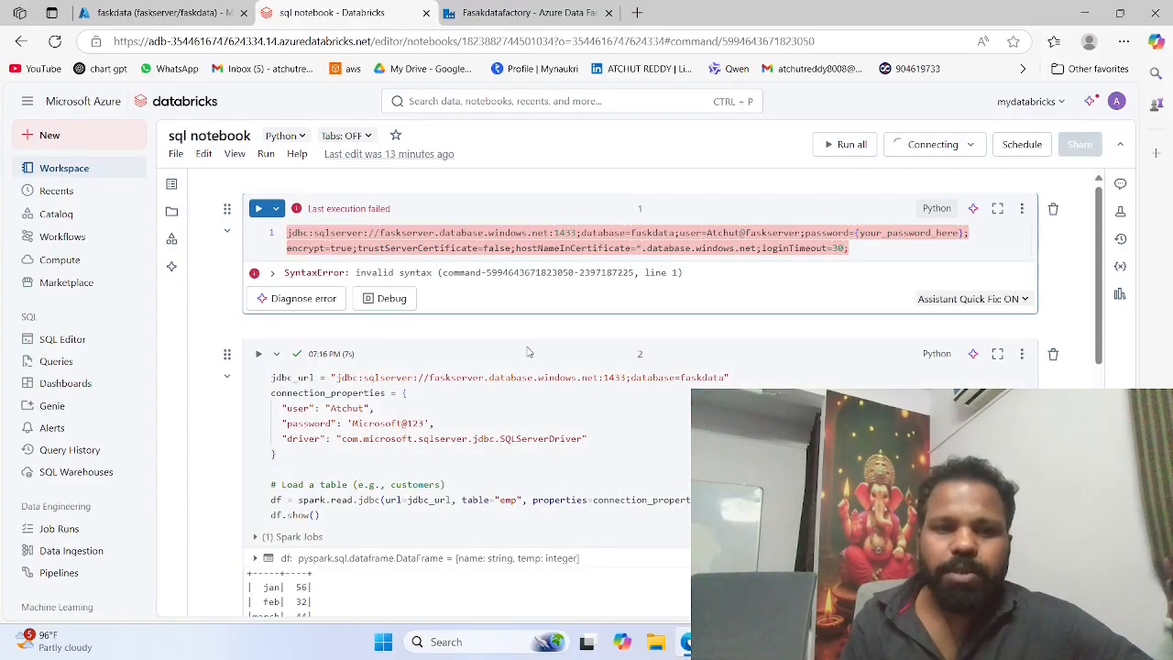
scroll(528, 352, down, 3)
drag(321, 307, 263, 200)
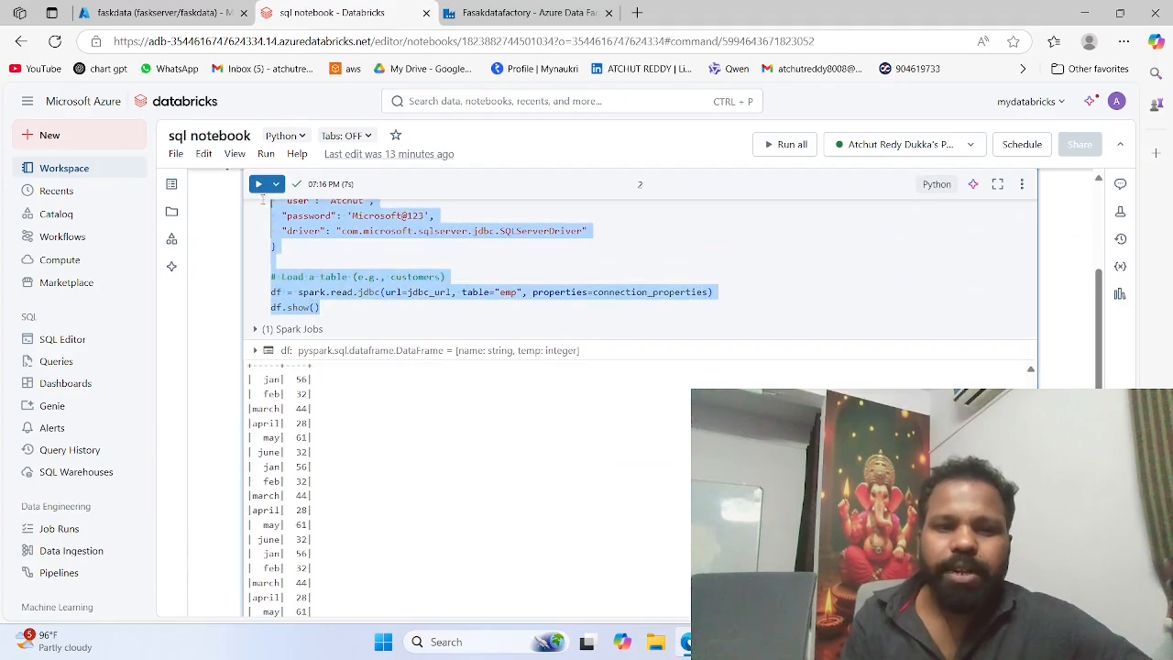
scroll(263, 204, up, 2)
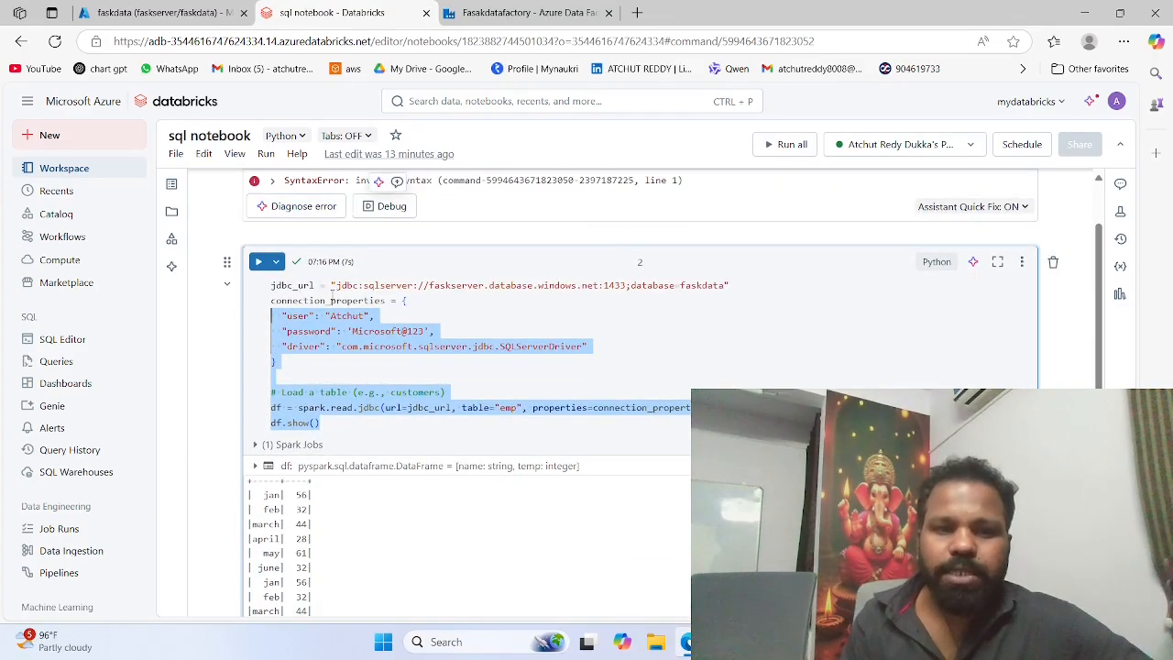
double_click(331, 300)
key(ctrl+a)
key(ctrl+c)
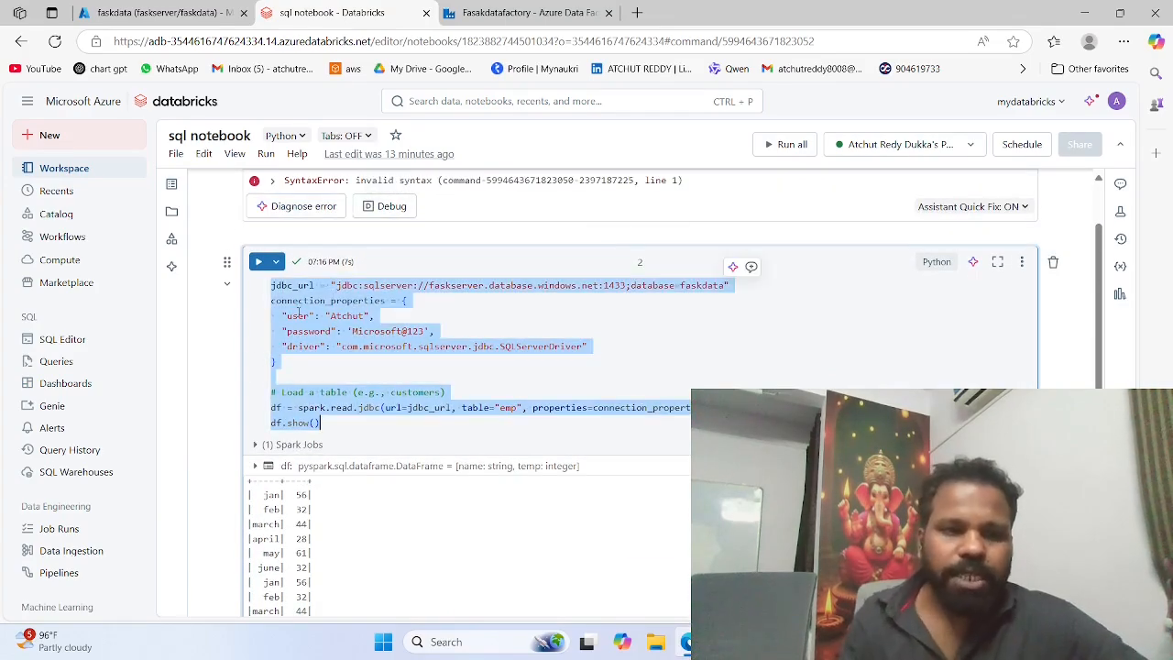
Step: Create another dashboard with a bar visualization widget and start a new dataset from SQL
click(95, 385)
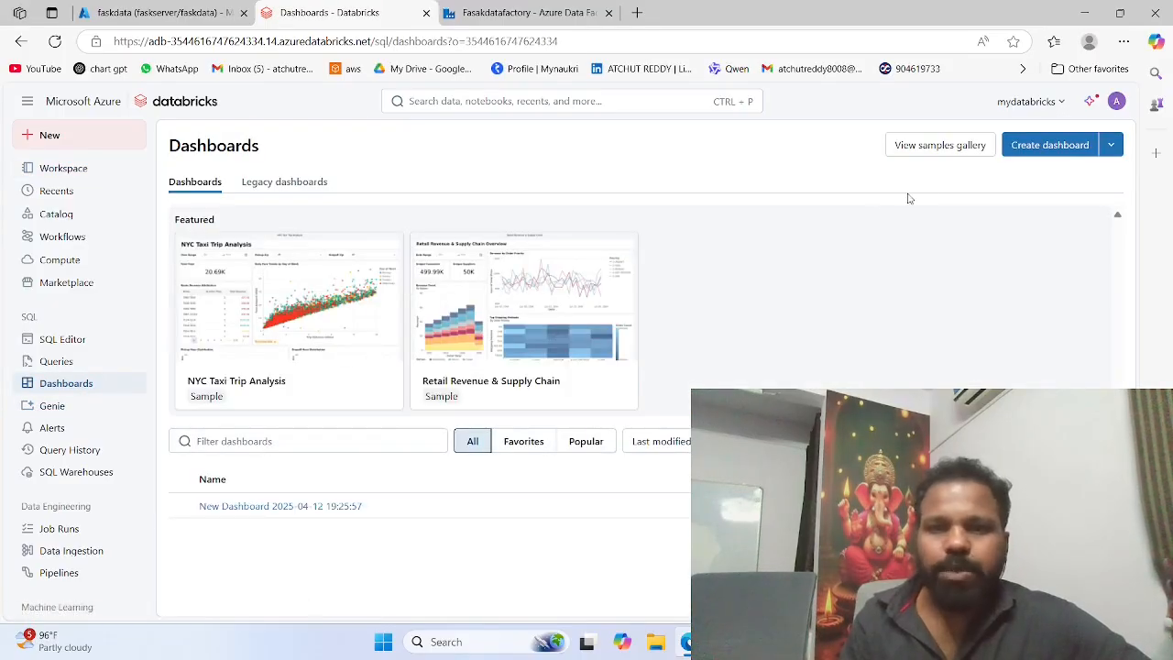
click(1051, 145)
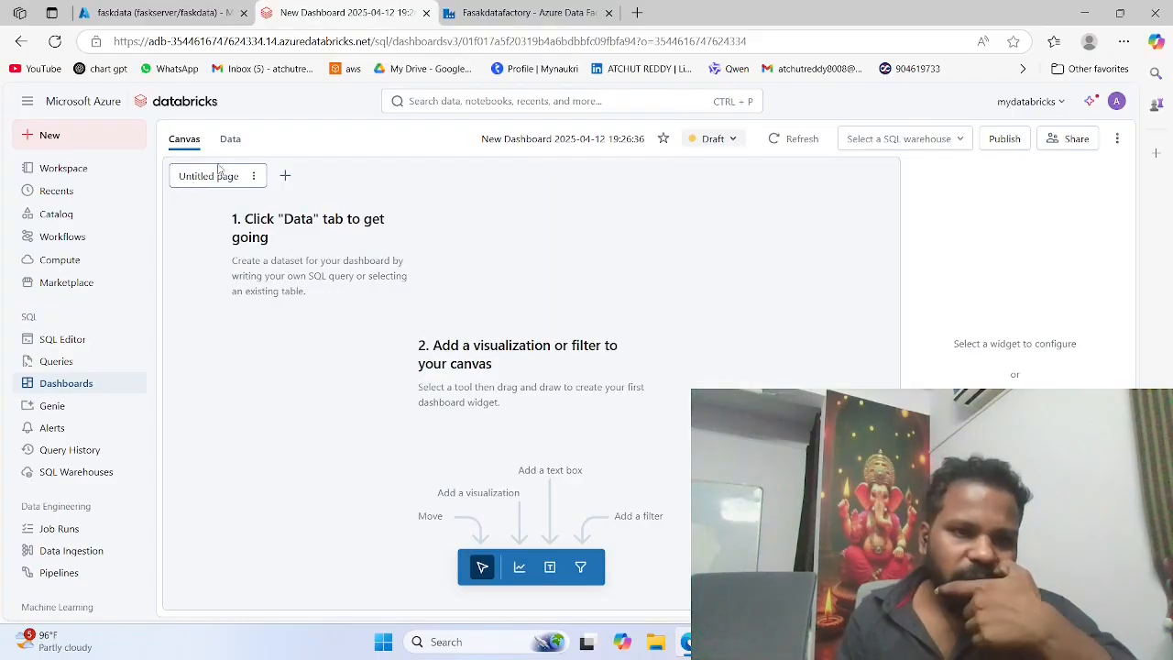
click(517, 568)
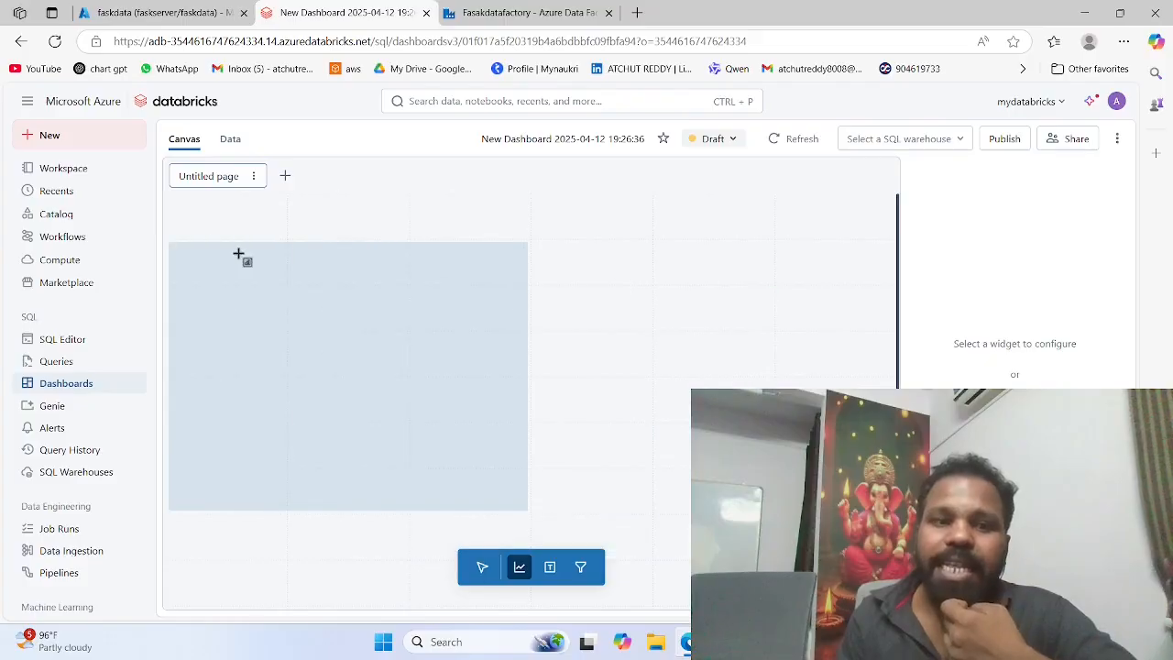
click(233, 253)
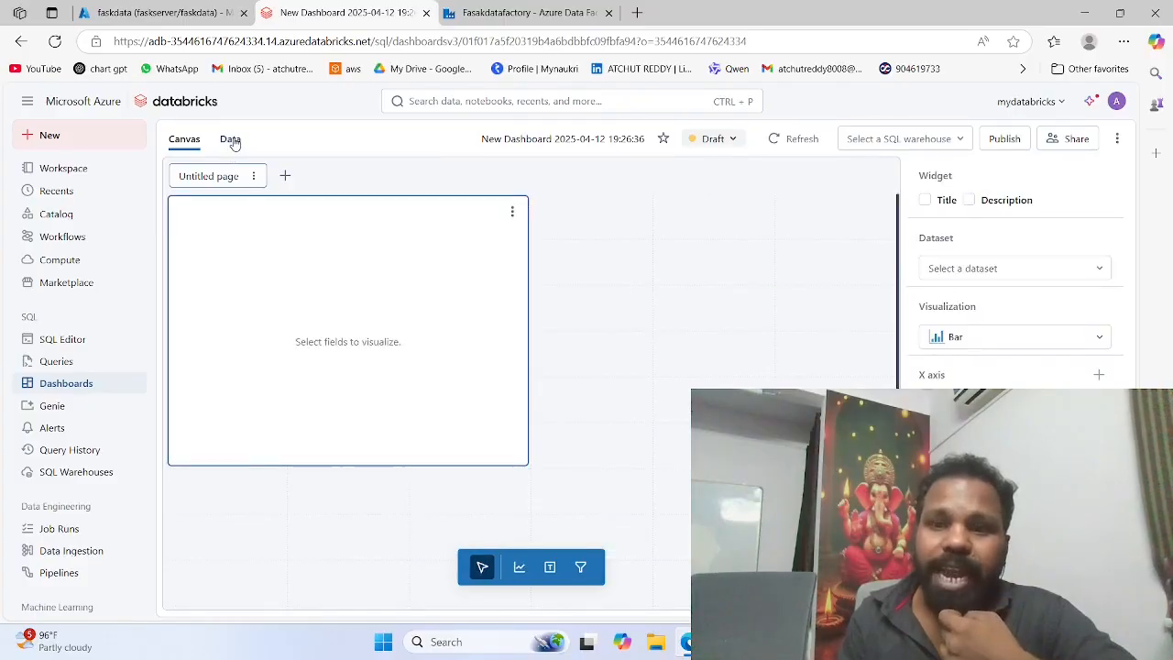
click(230, 140)
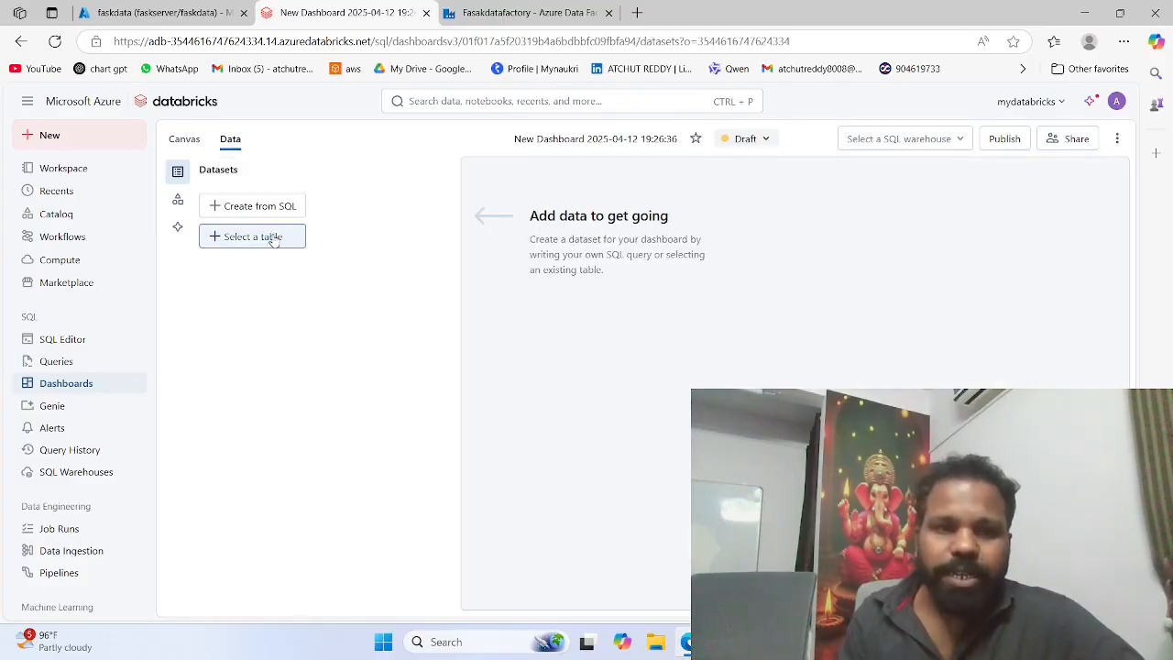
click(243, 207)
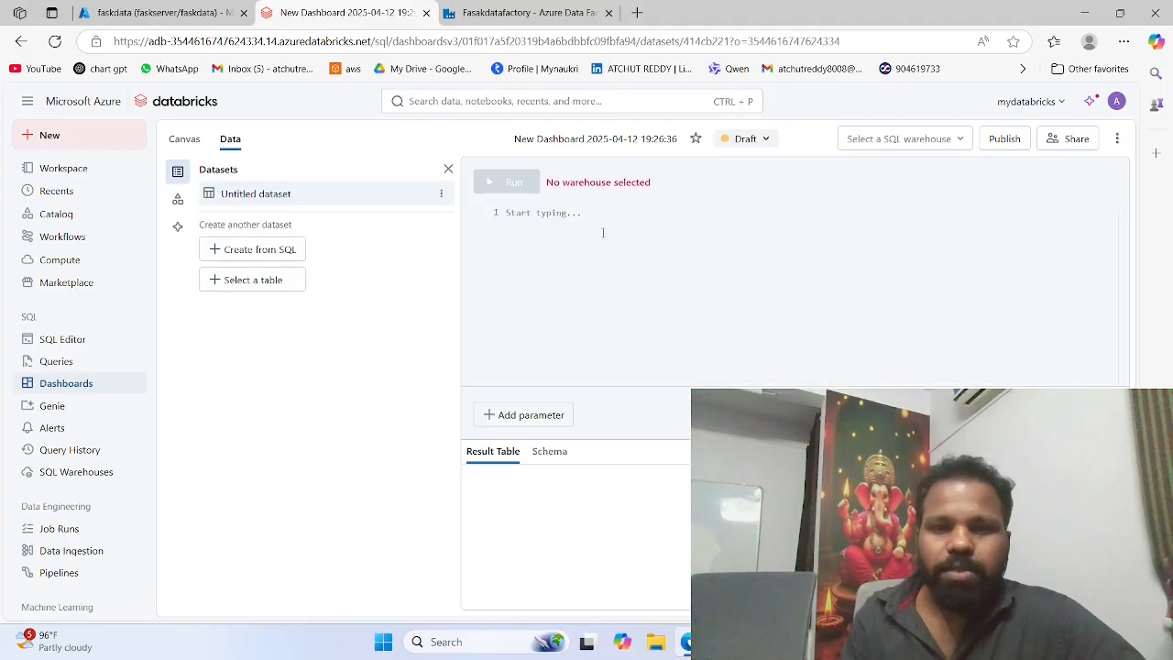
Step: Try the notebook's JDBC code, including the database password, as the dataset query and clear the query editor
key(ctrl+v)
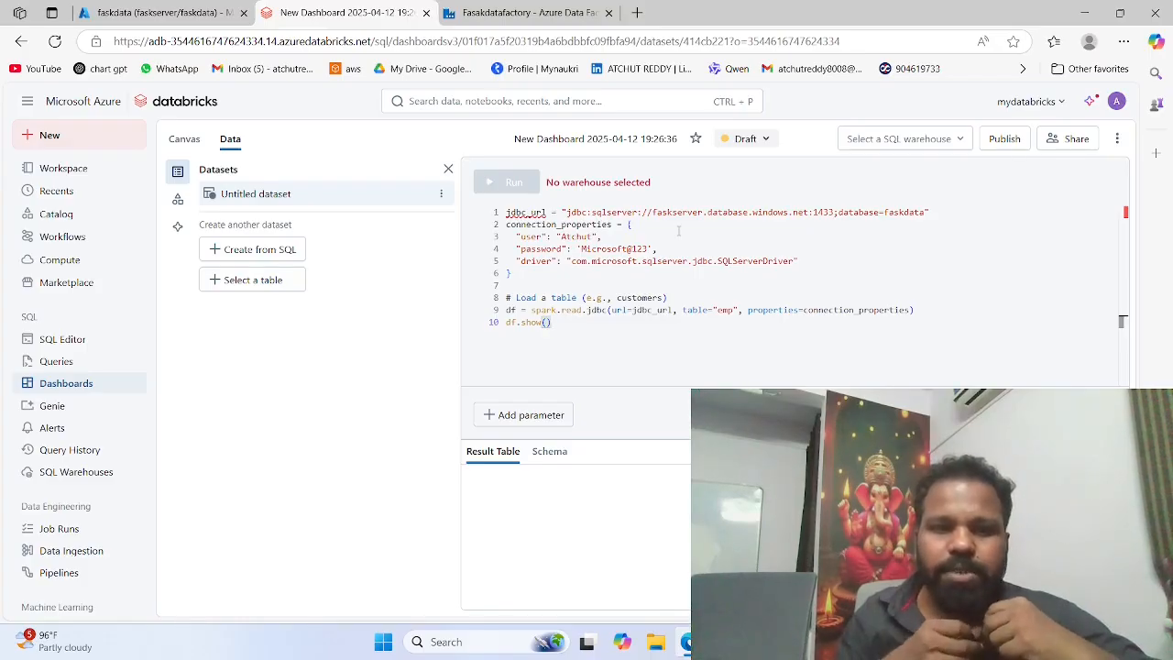
key(ctrl+a)
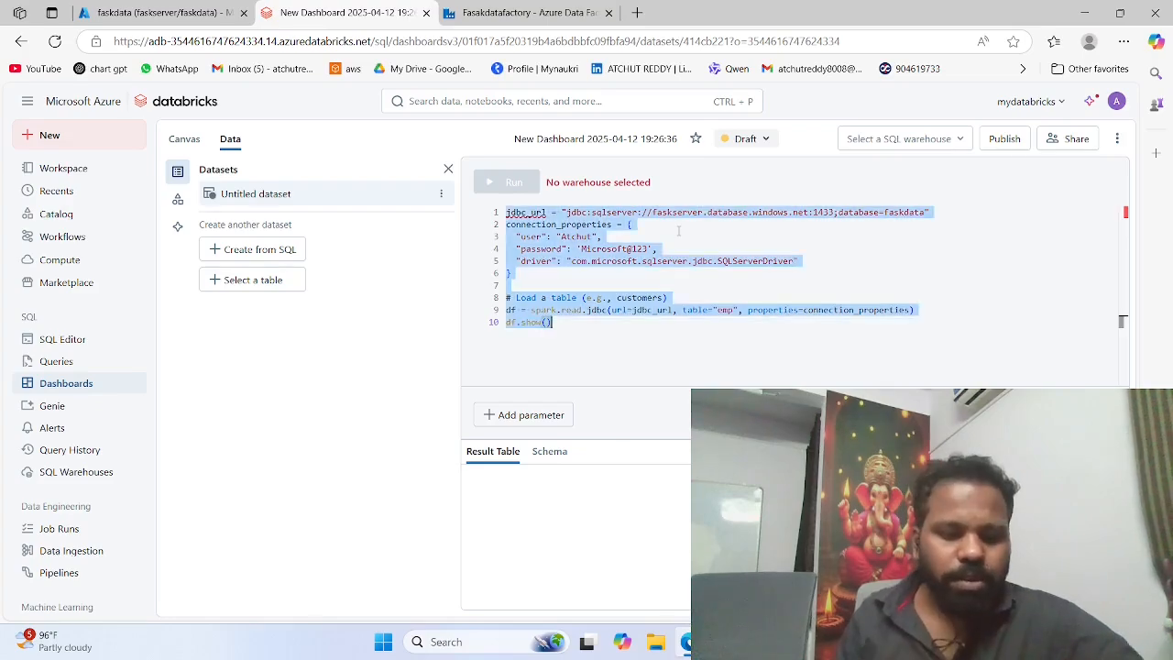
key(Delete)
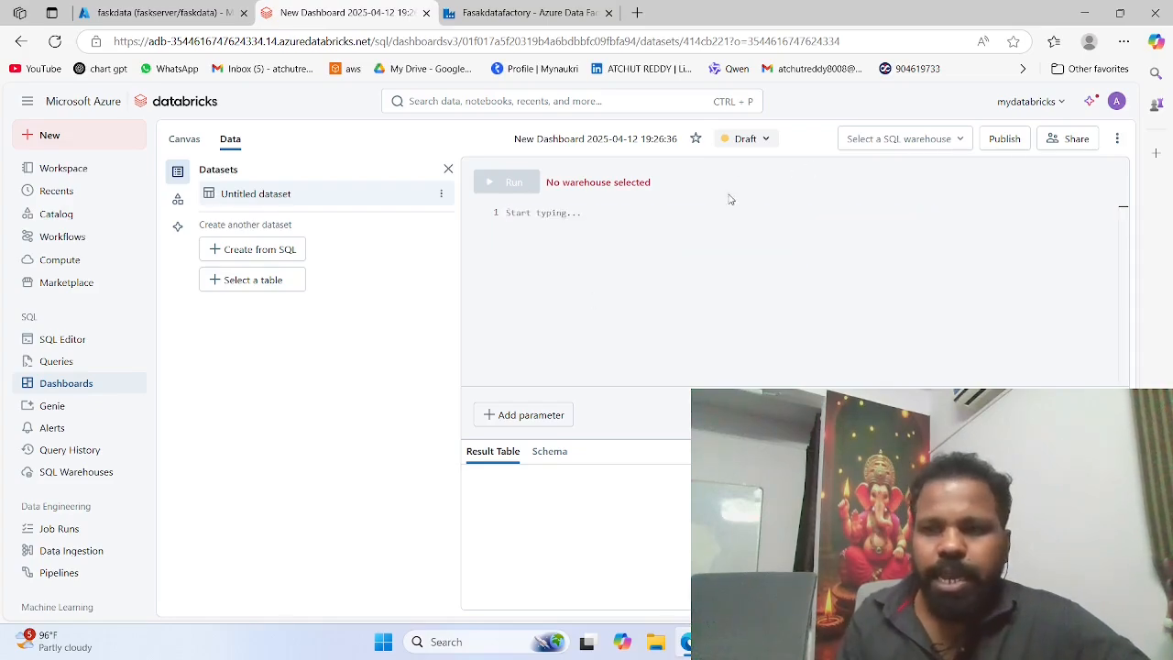
Step: Select Serverless Starter Warehouse, paste the notebook's JDBC code, including the database password, as the dataset query and run it
click(910, 145)
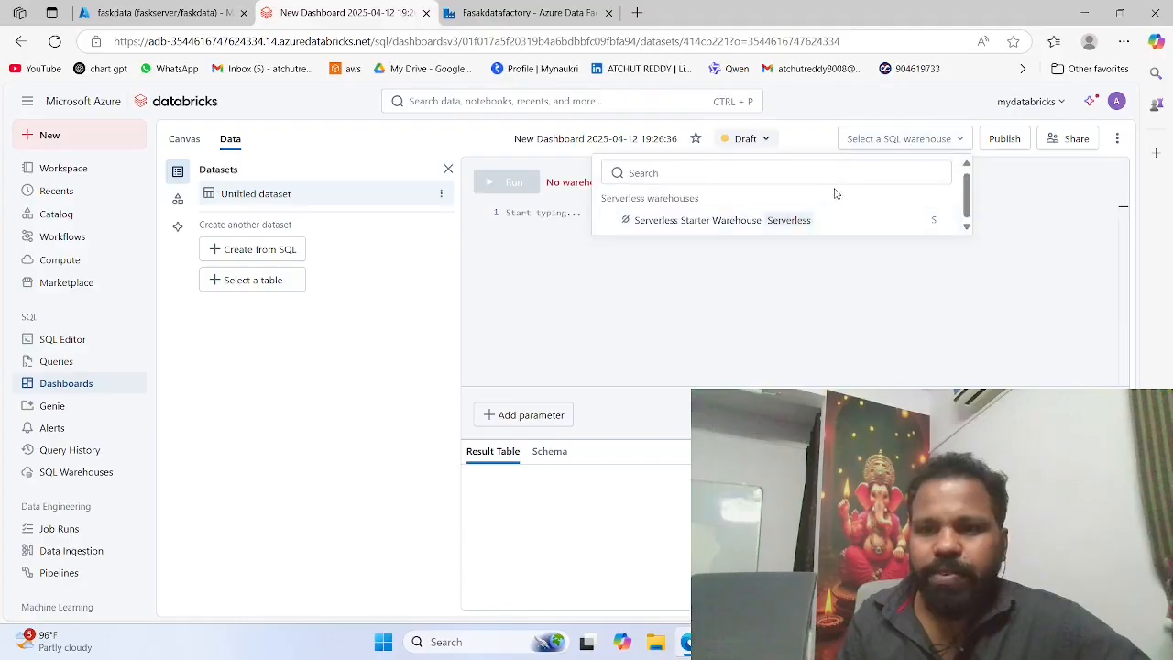
click(798, 223)
click(629, 229)
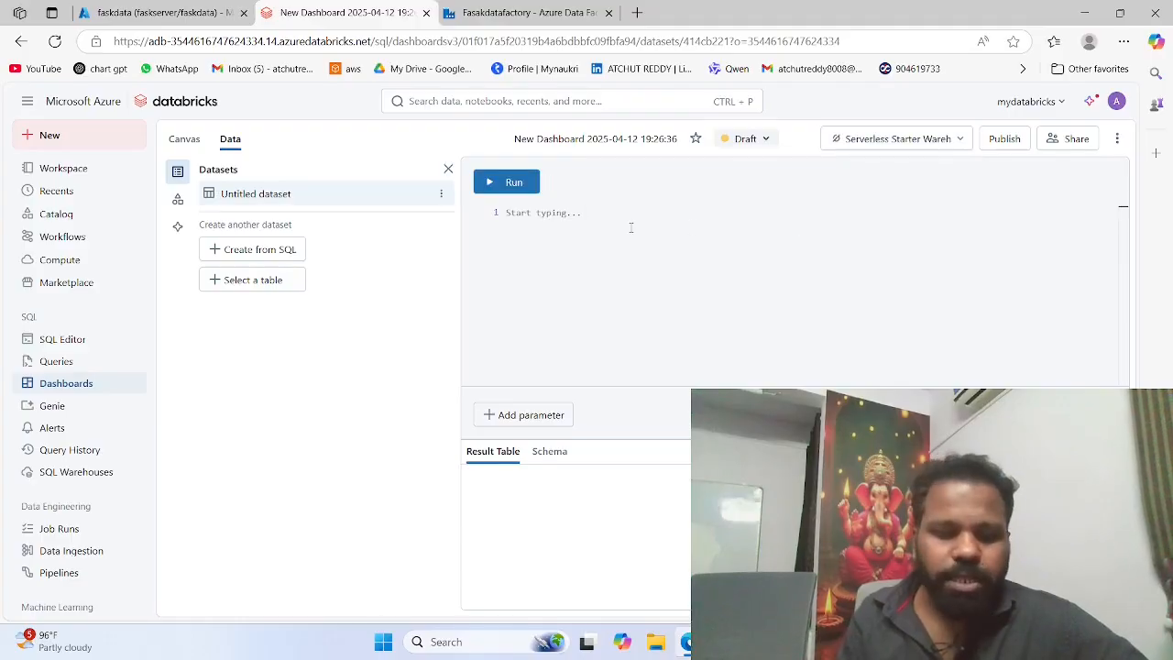
key(ctrl+v)
key(ctrl+Return)
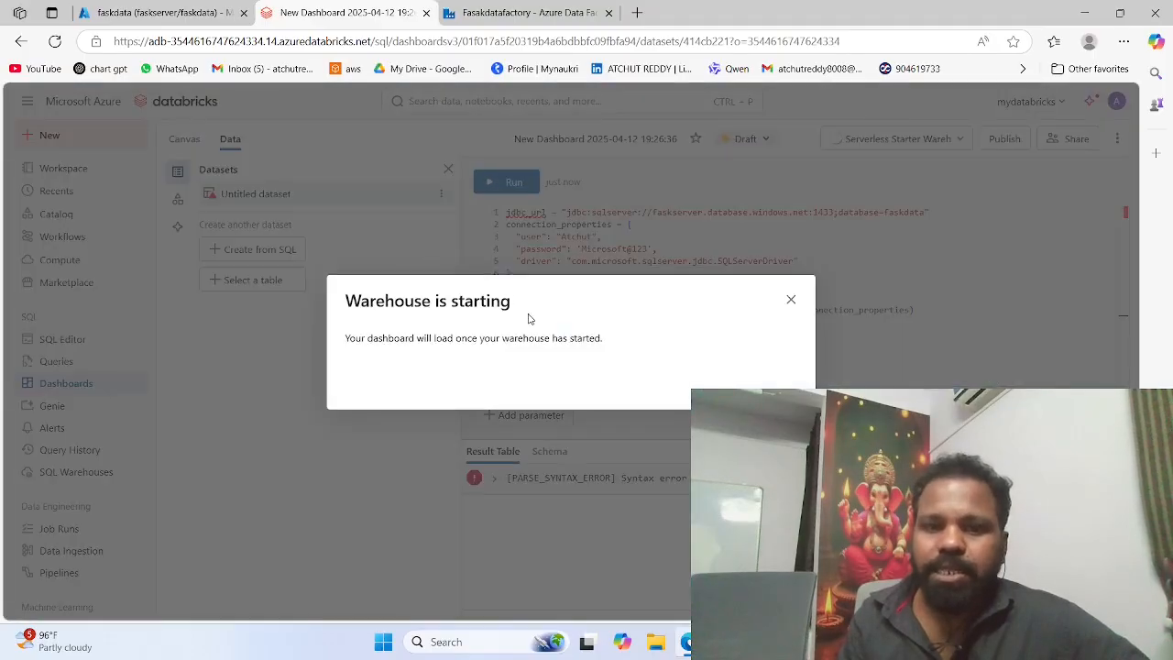
click(791, 301)
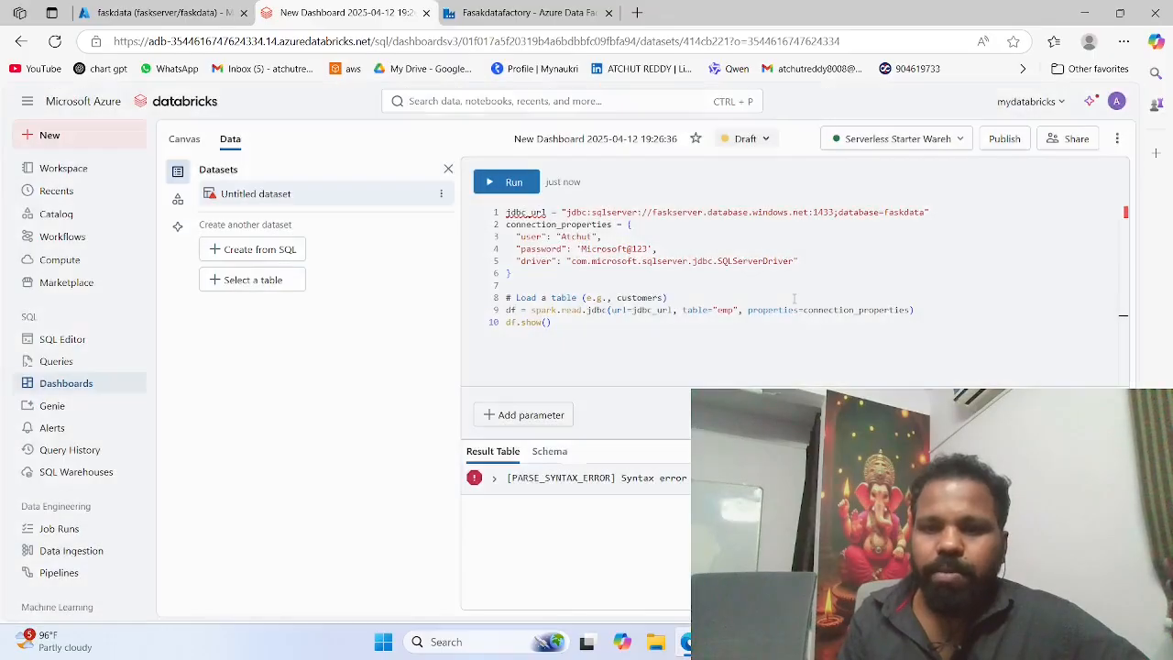
Step: Comment out the jdbc_url line of the untitled dataset's query and rerun it
click(704, 345)
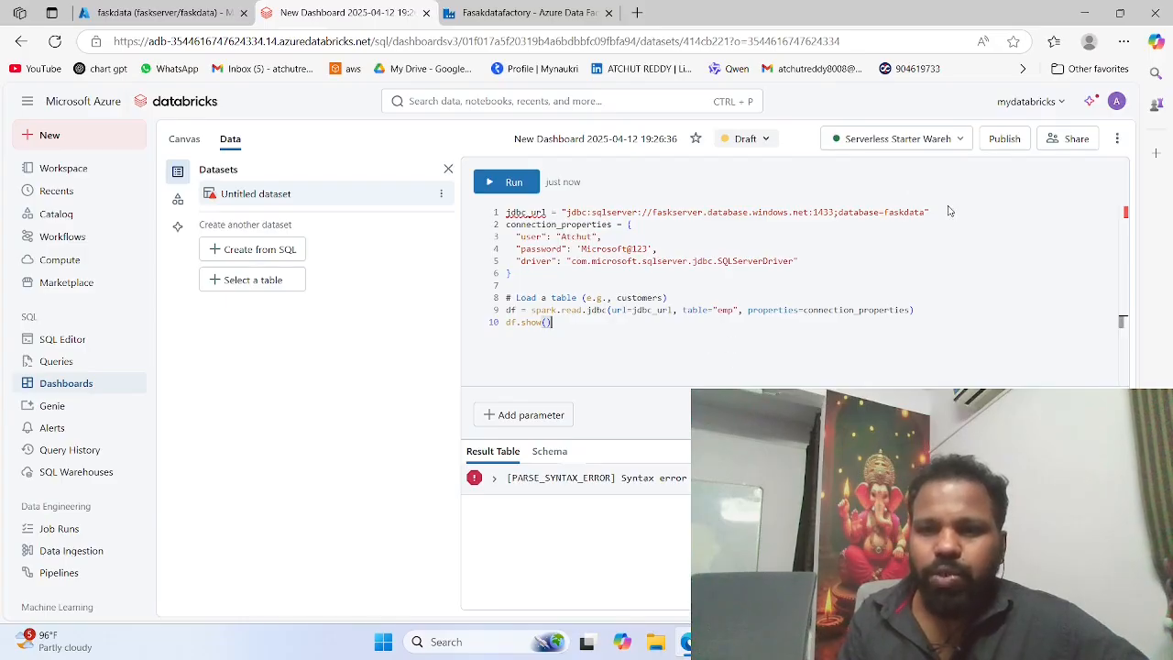
drag(929, 212, 506, 212)
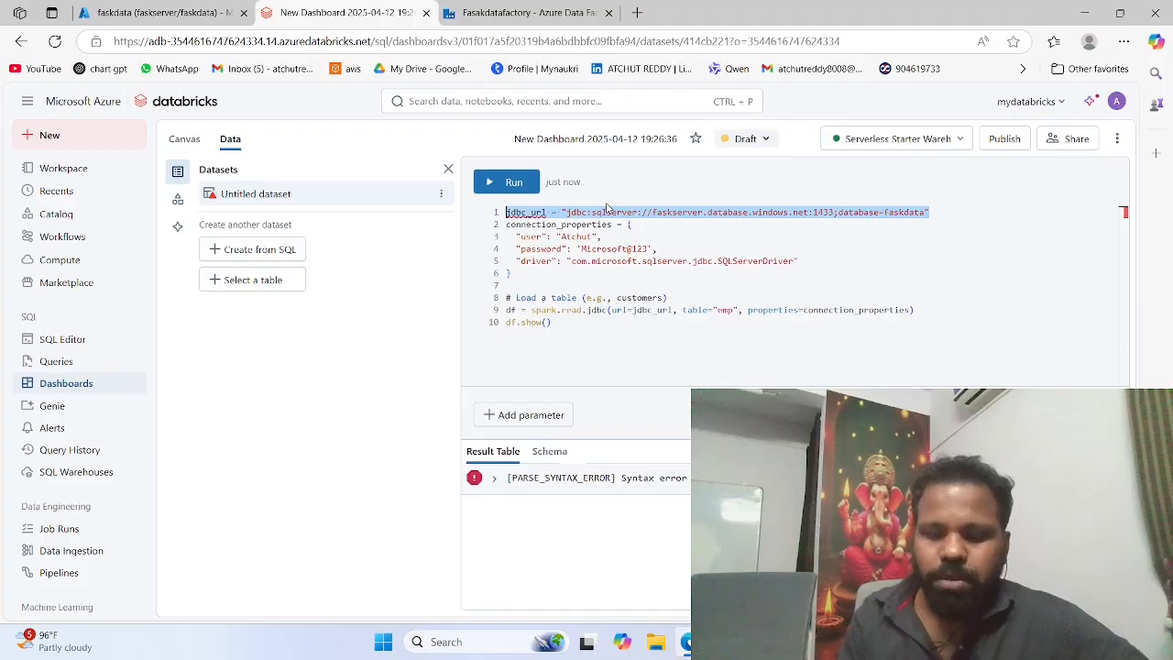
key(ctrl+slash)
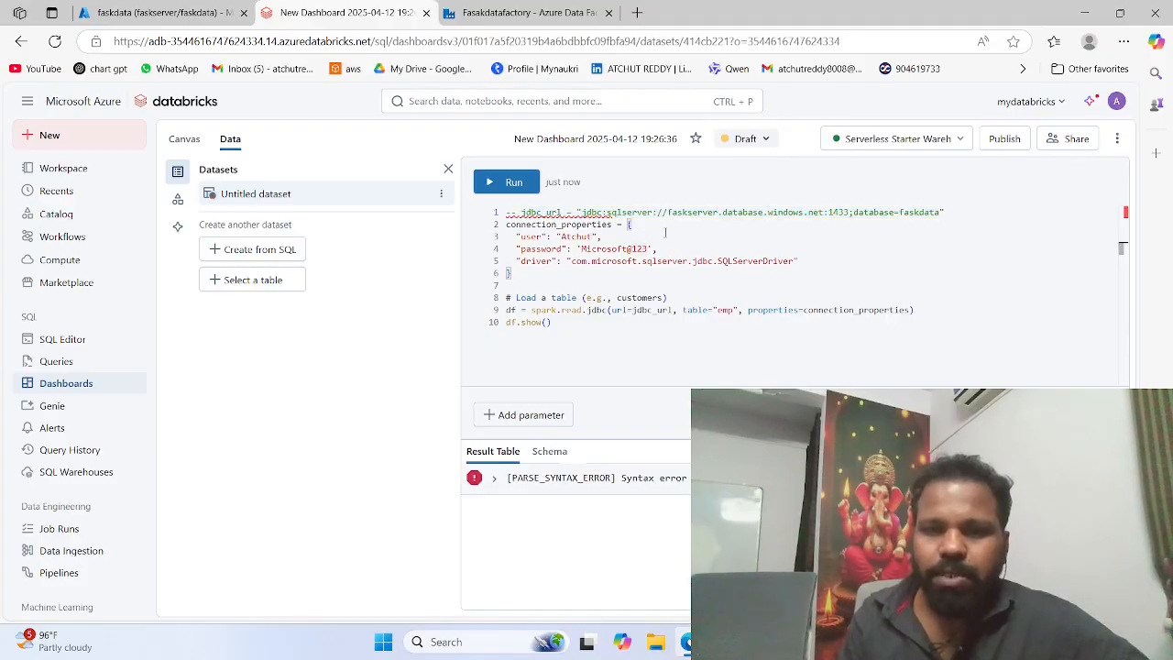
click(507, 181)
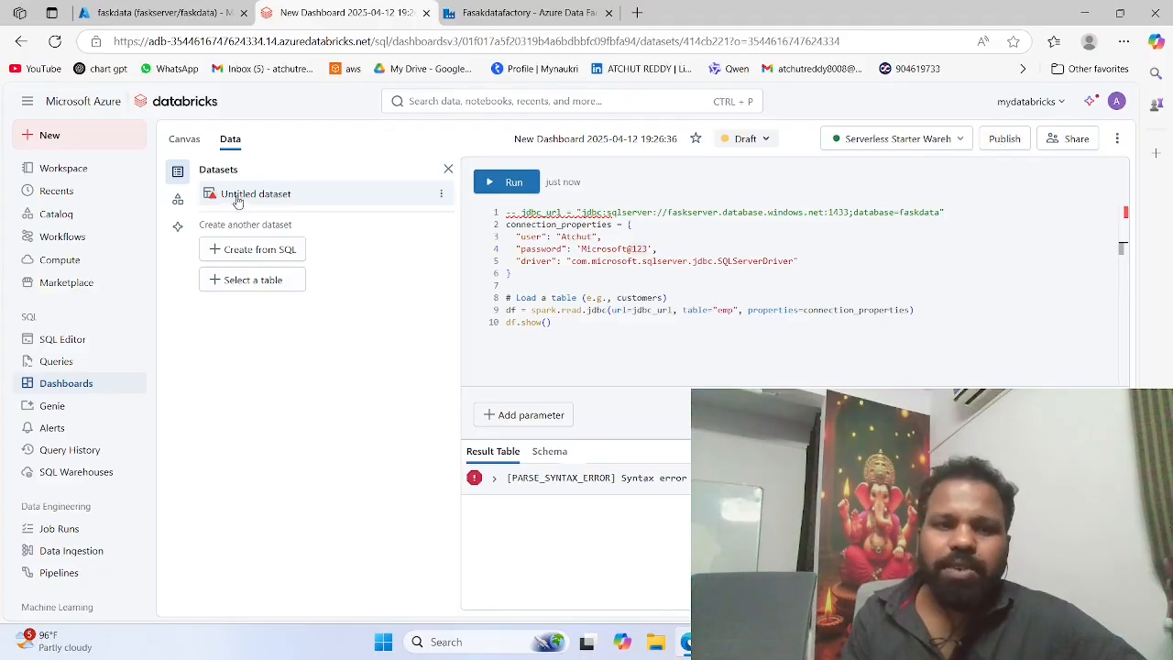
Step: Add the catalog_privileges table from mydatabricks.information_schema as a dataset and run its query
click(249, 280)
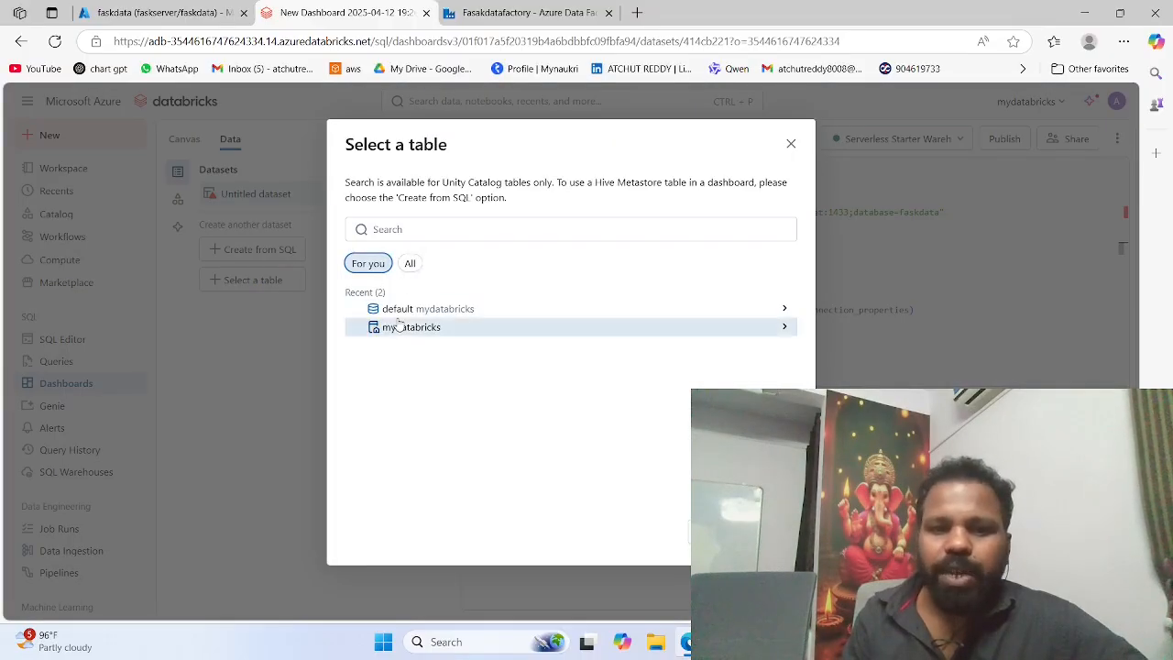
click(400, 325)
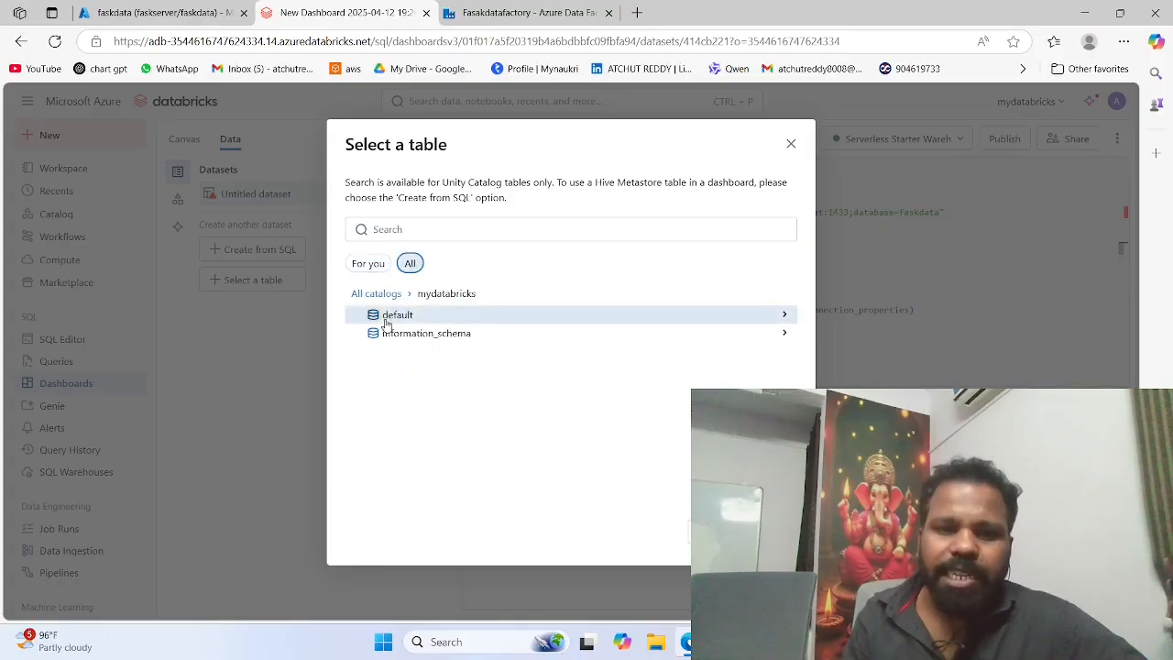
click(393, 316)
click(447, 294)
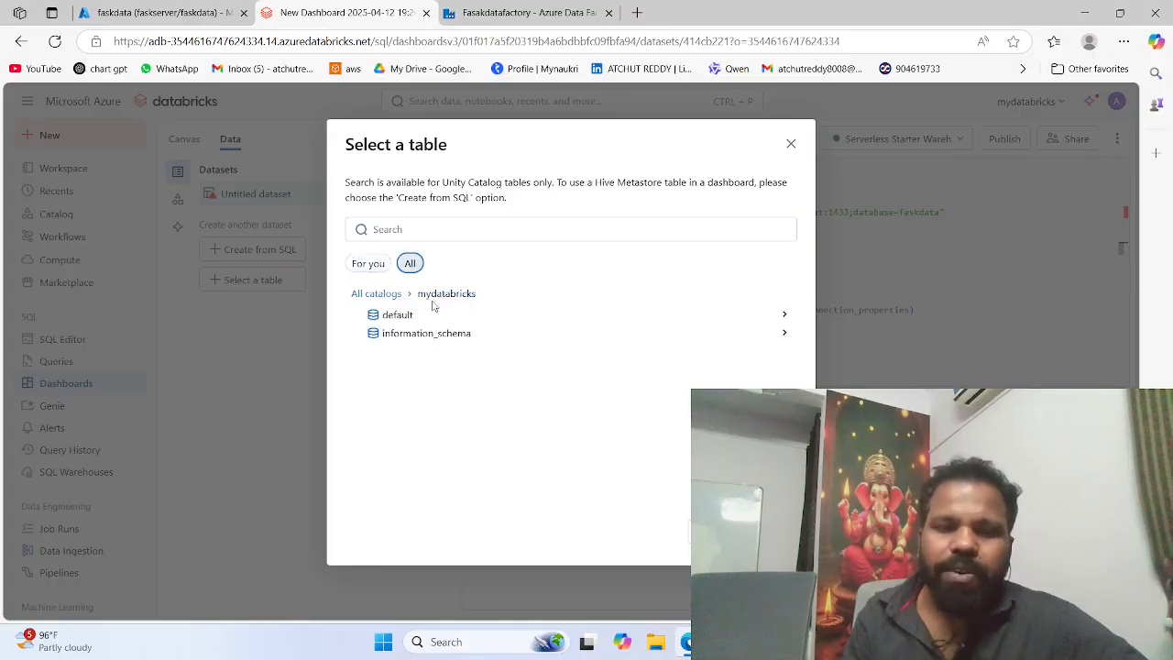
click(413, 332)
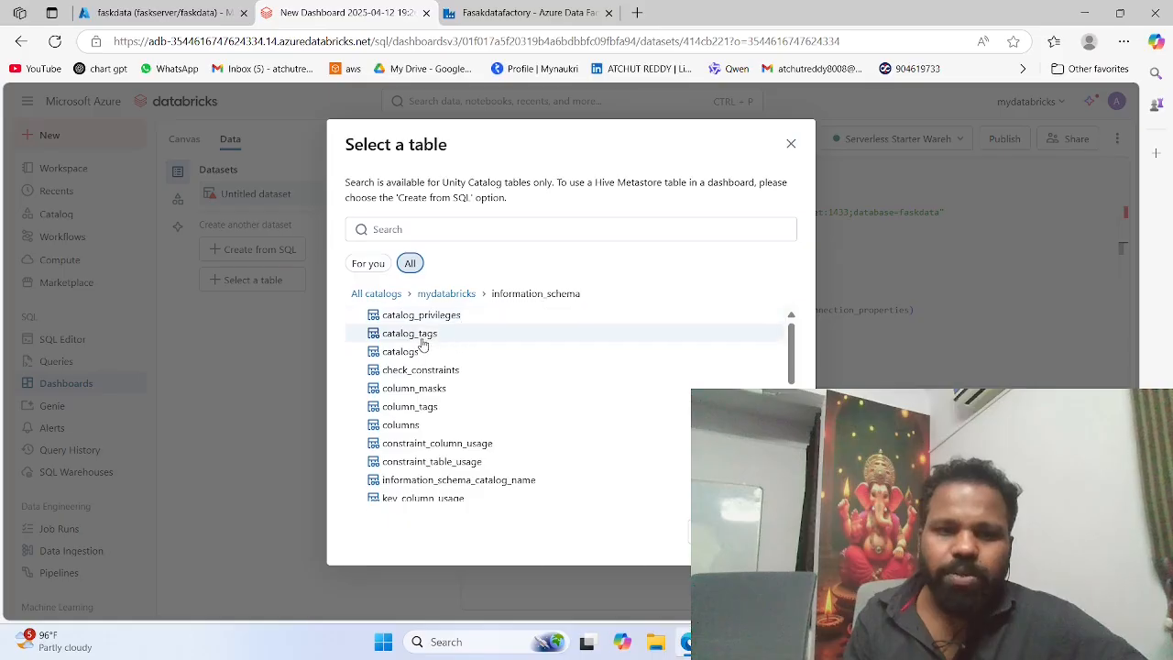
click(422, 335)
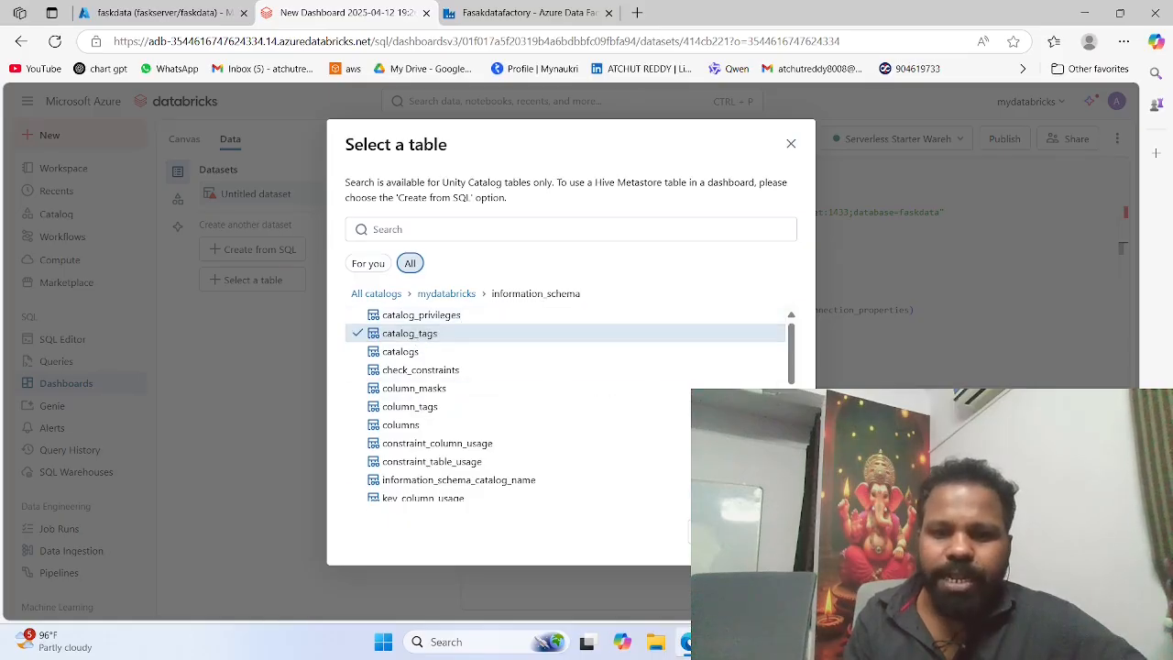
click(419, 461)
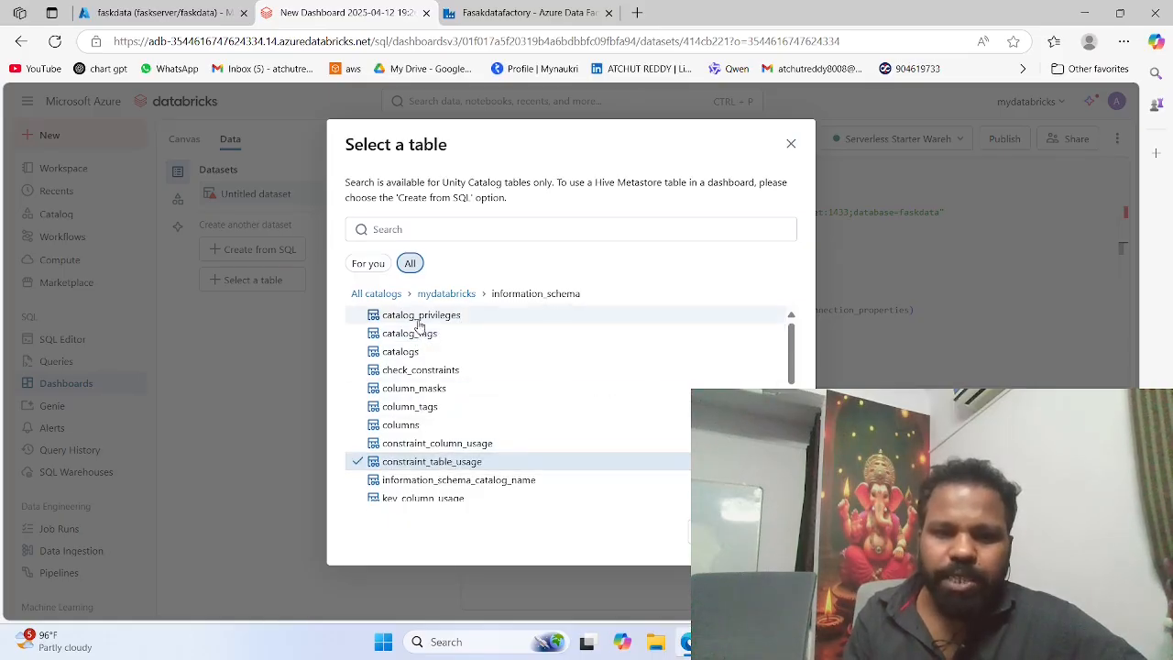
click(419, 321)
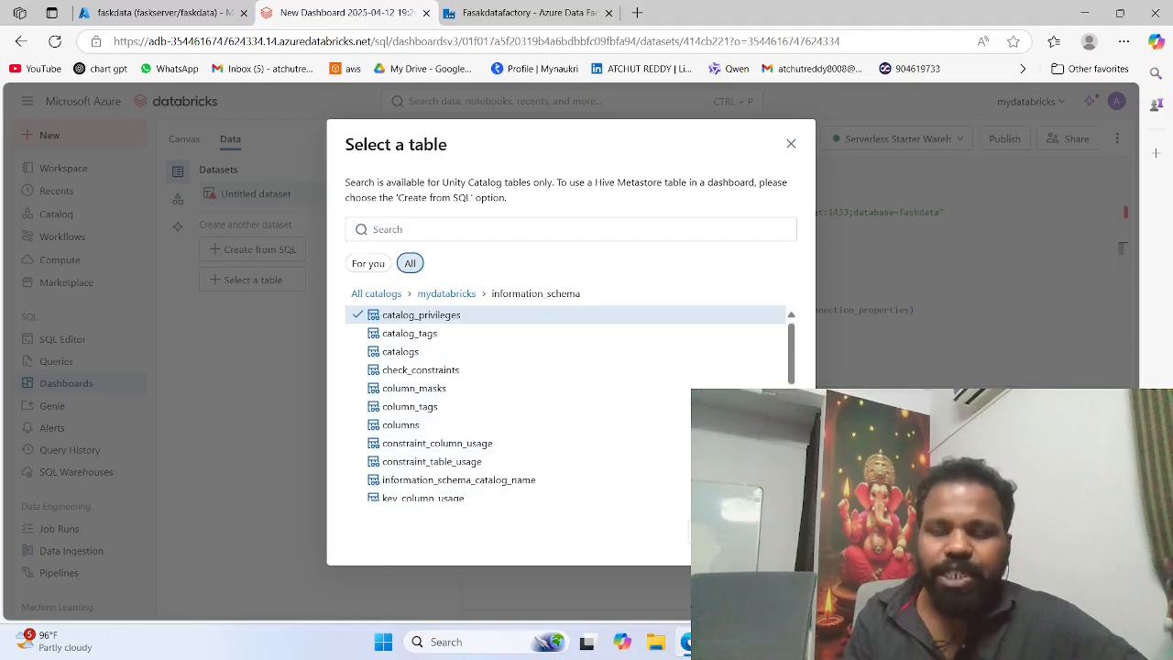
click(769, 531)
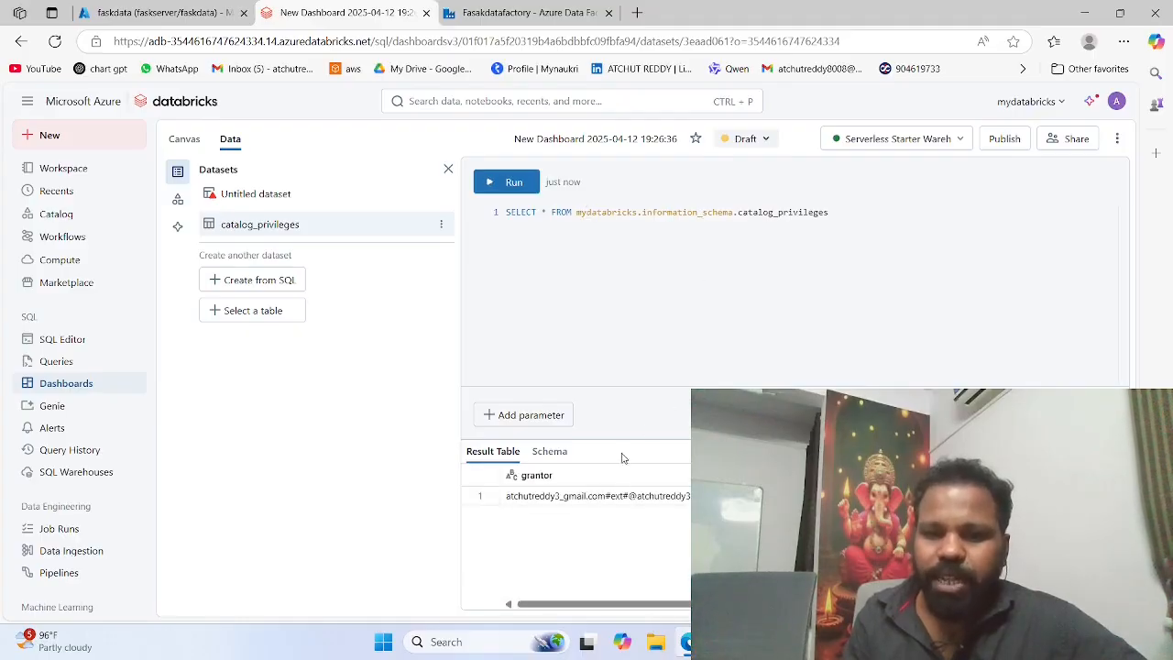
click(509, 181)
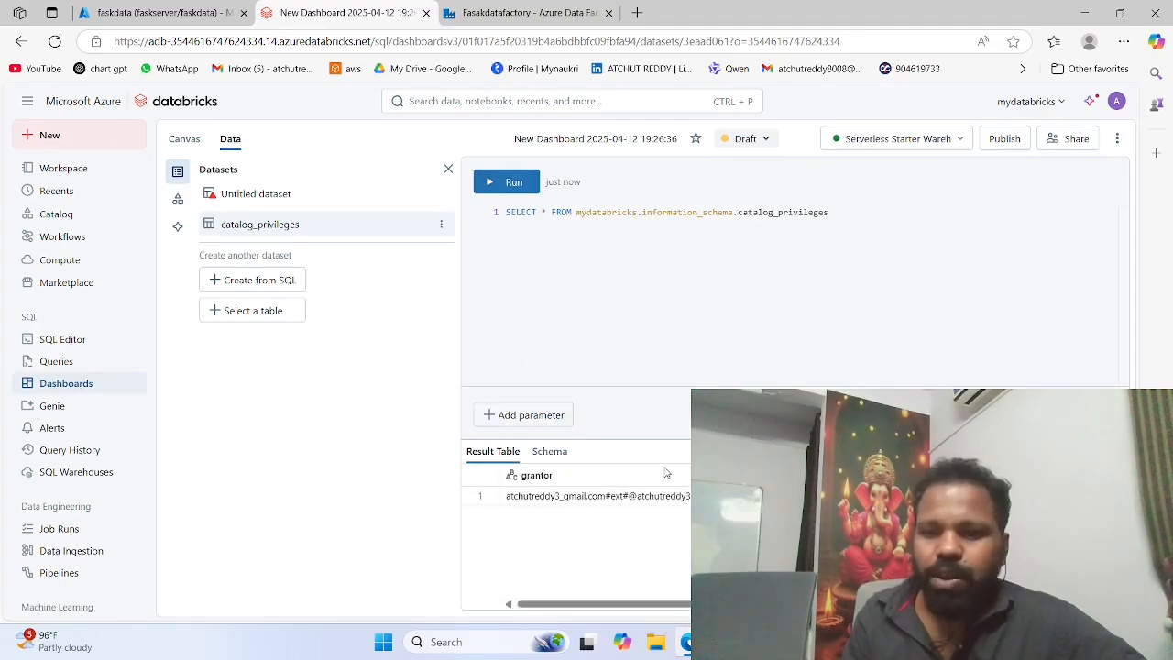
scroll(674, 475, right, 2)
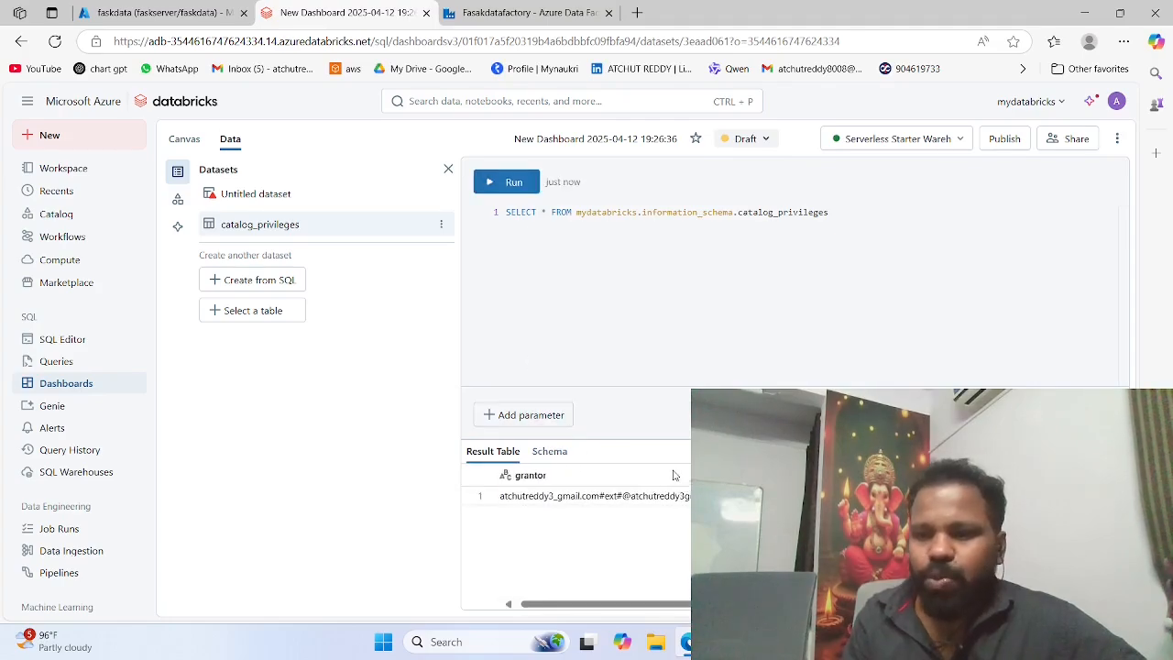
Step: Set the dashboard's locale to English (United States) in the canvas settings
click(181, 139)
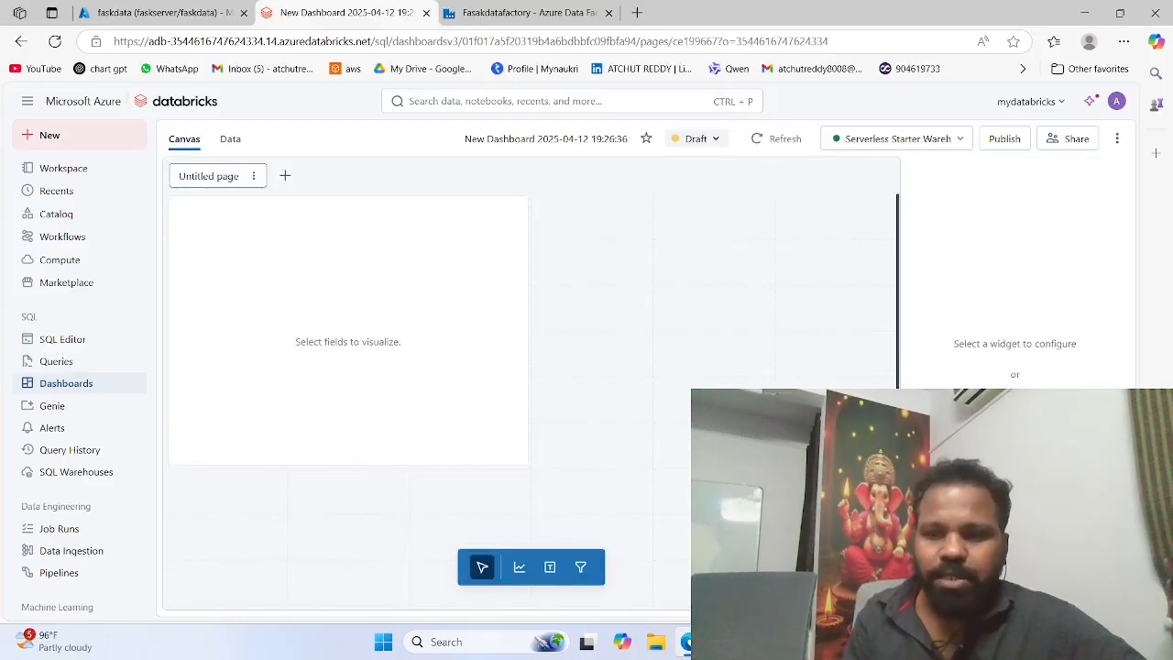
click(1015, 404)
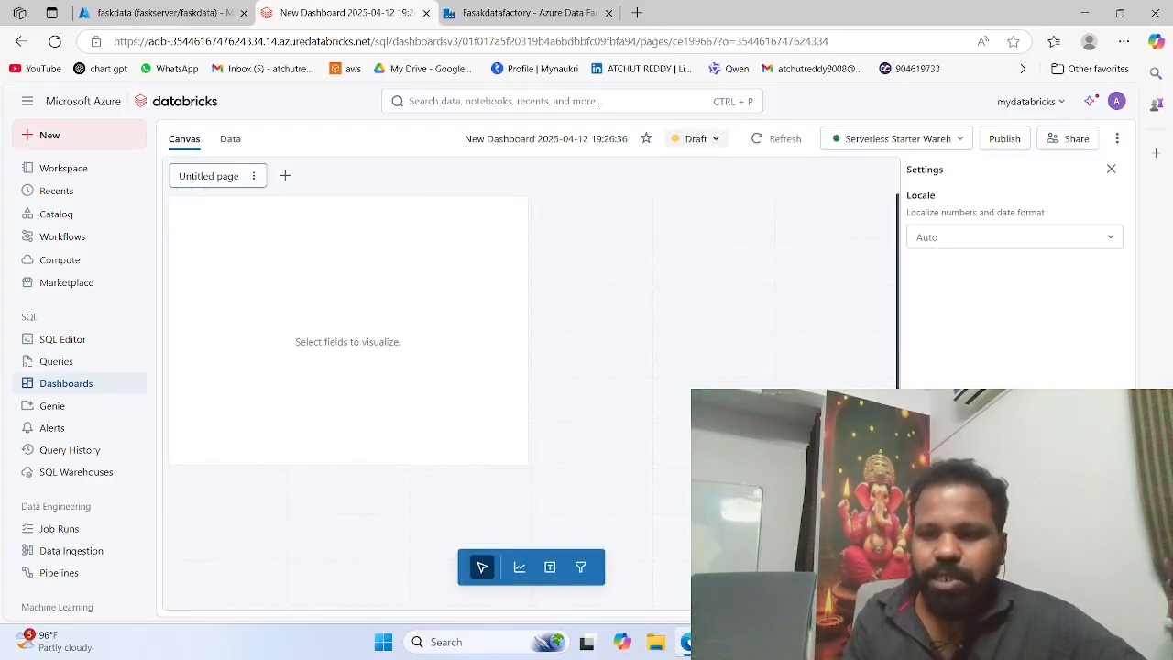
click(985, 240)
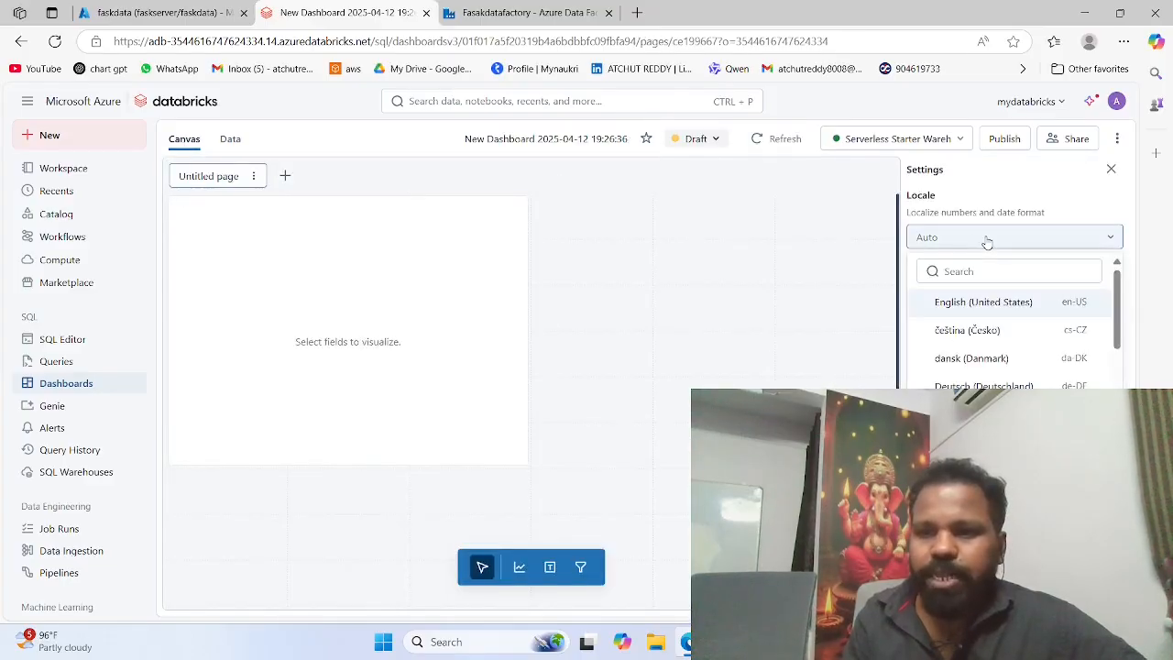
click(984, 305)
Step: Add another visualization widget to the canvas with catalog_privileges as its dataset and Bar as the visualization
click(519, 566)
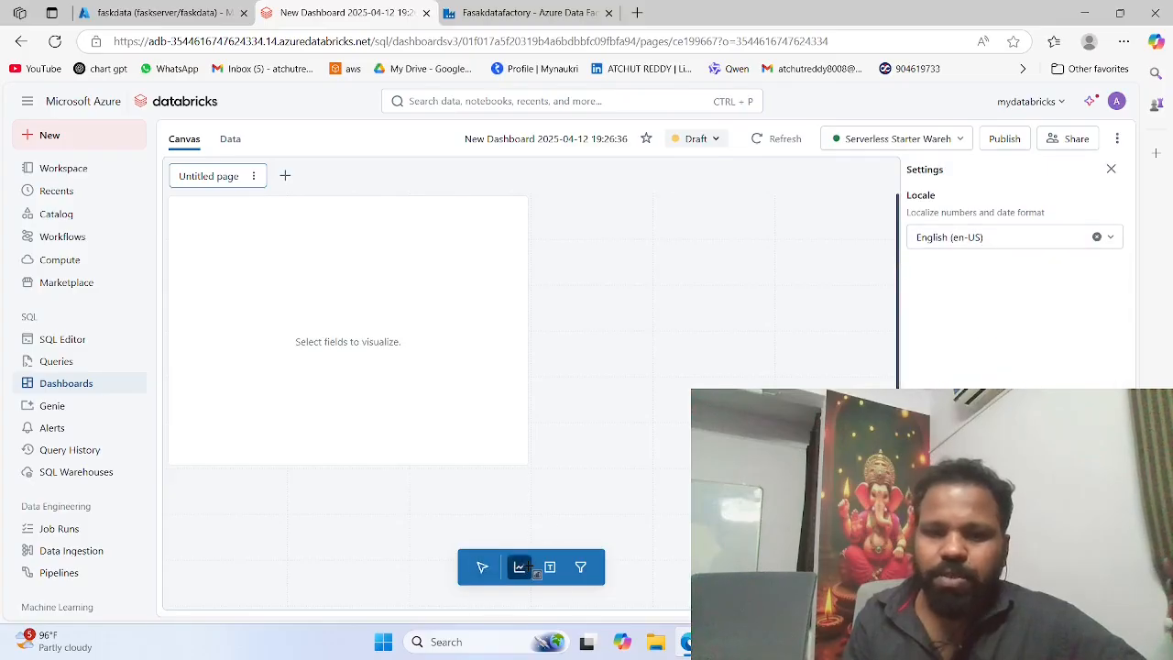
click(303, 290)
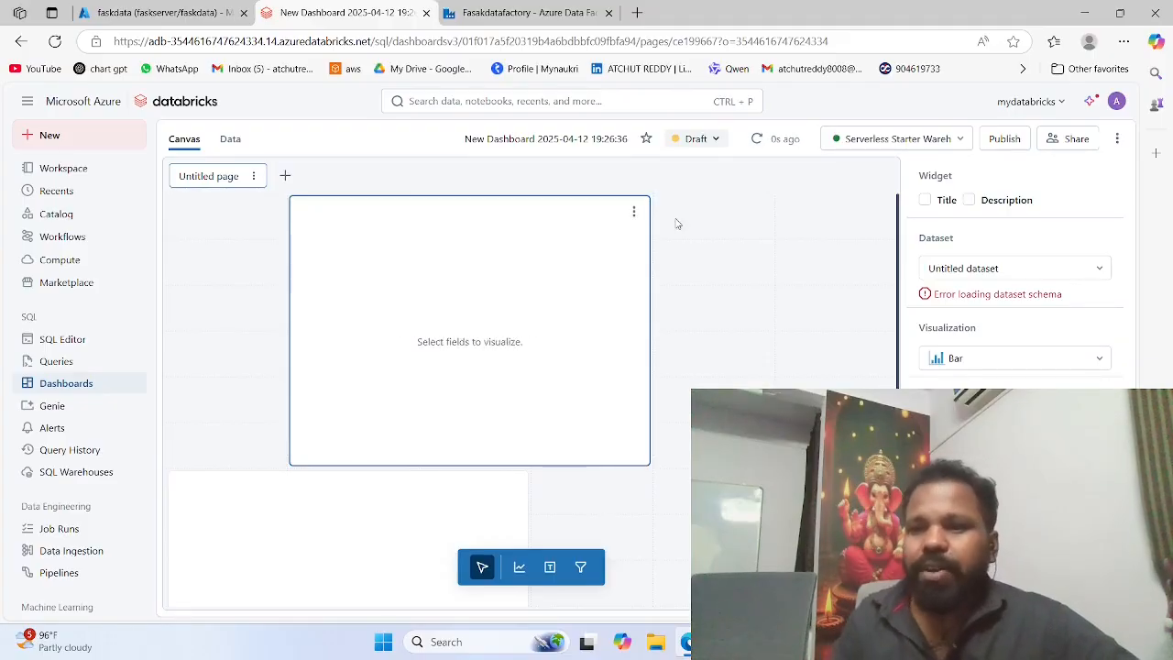
click(1011, 265)
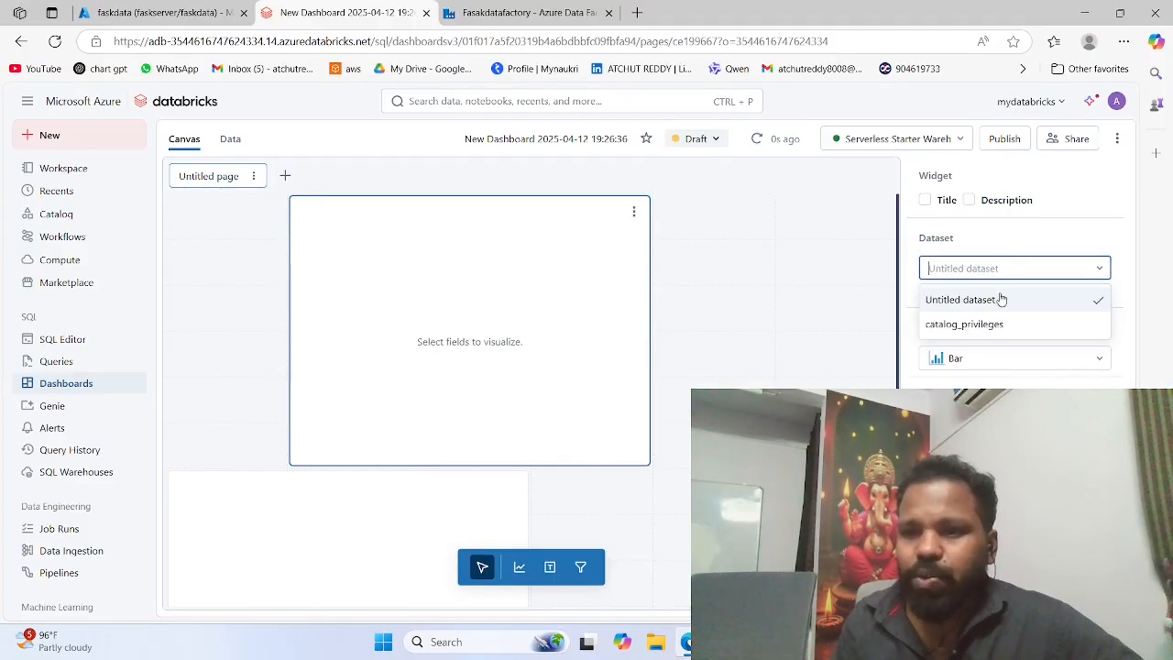
click(954, 323)
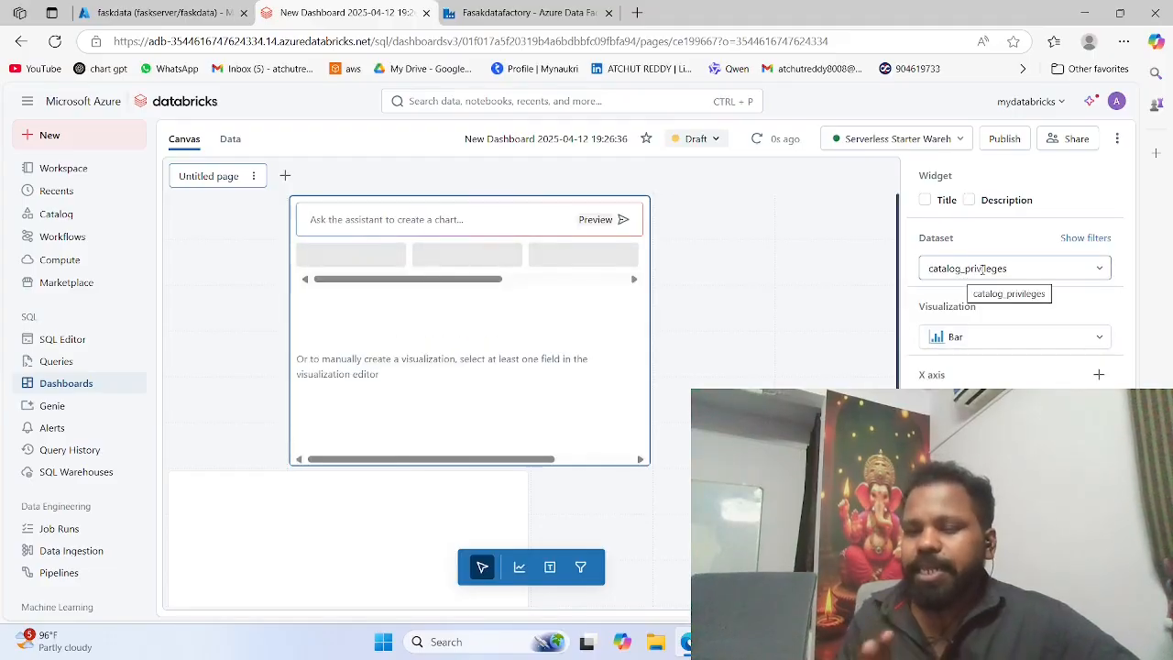
click(982, 341)
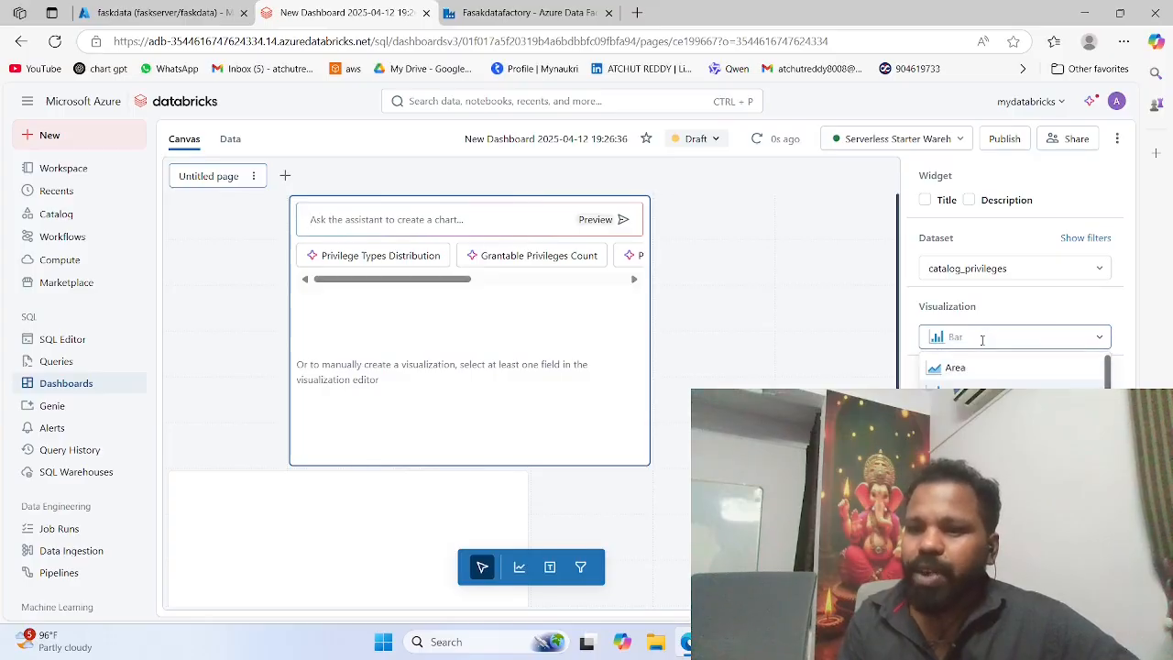
click(975, 391)
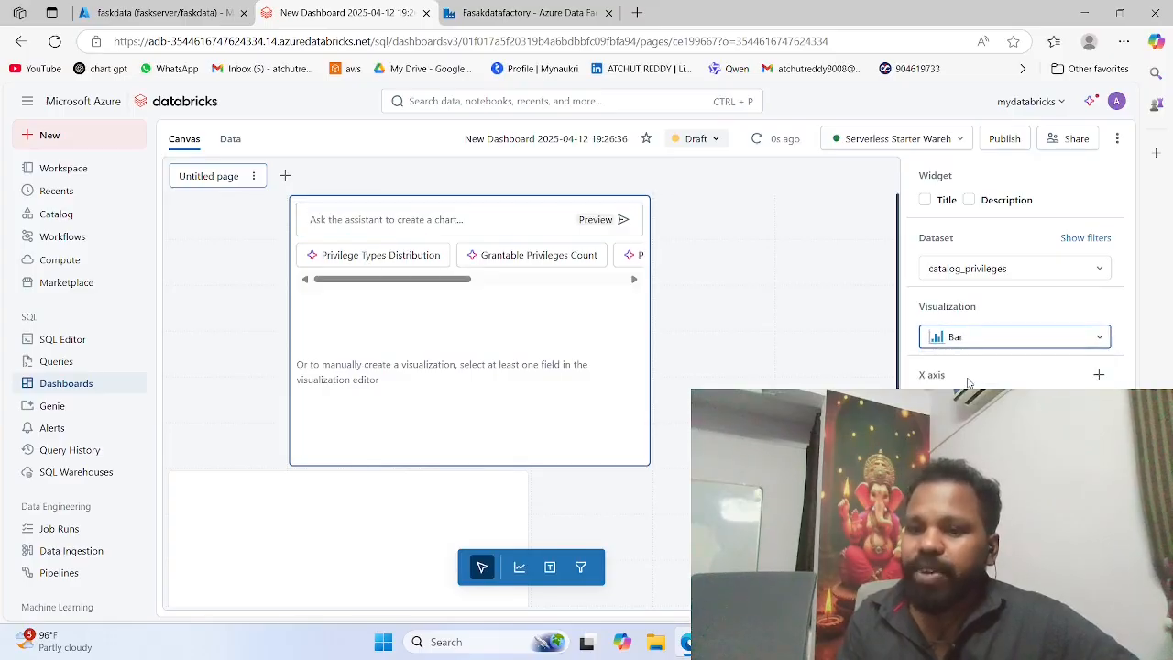
Step: Assign catalog_name to the bar chart's X axis and grantee to its Y axis
click(968, 383)
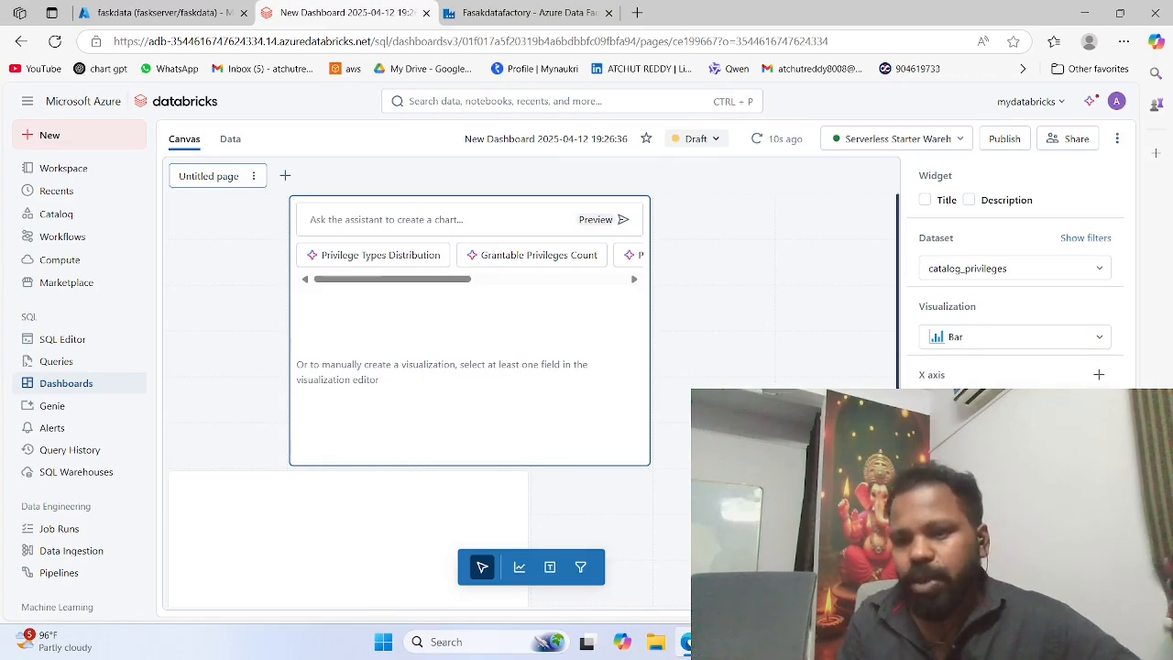
click(995, 458)
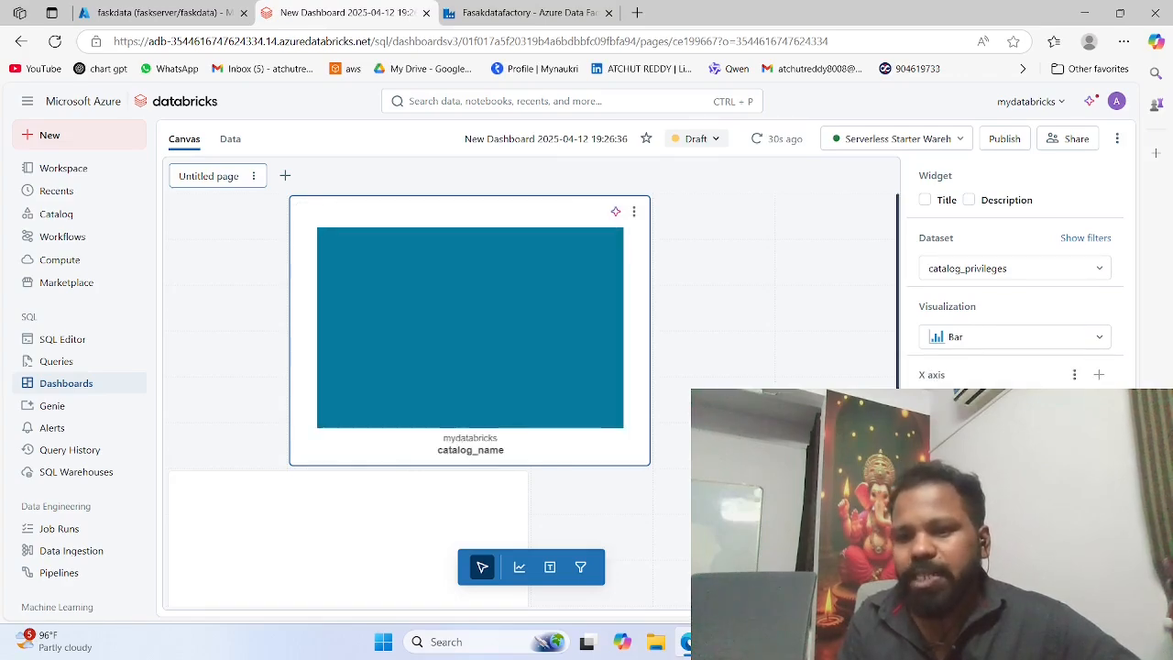
click(1099, 443)
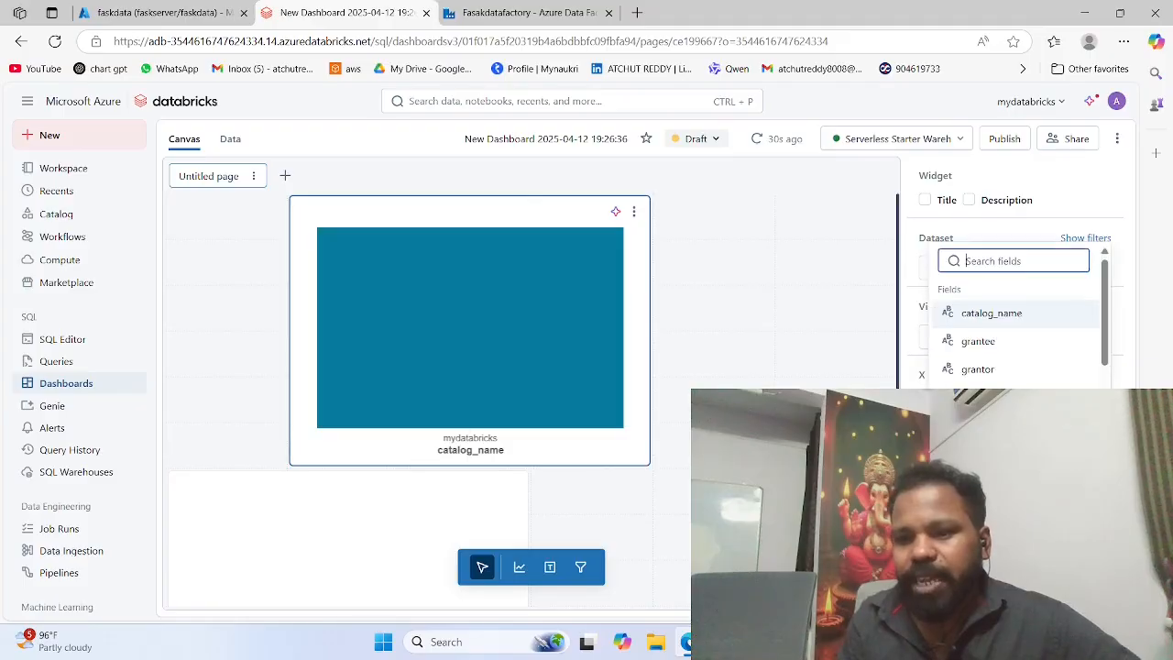
scroll(1017, 396, down, 1)
scroll(1004, 353, up, 2)
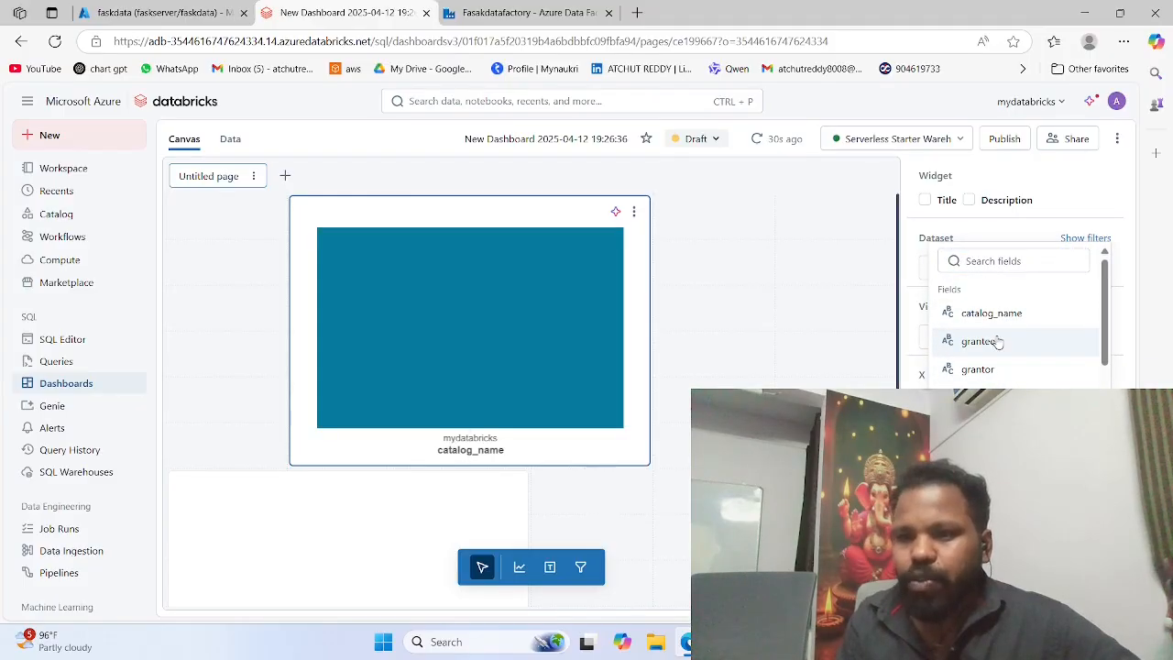
click(998, 339)
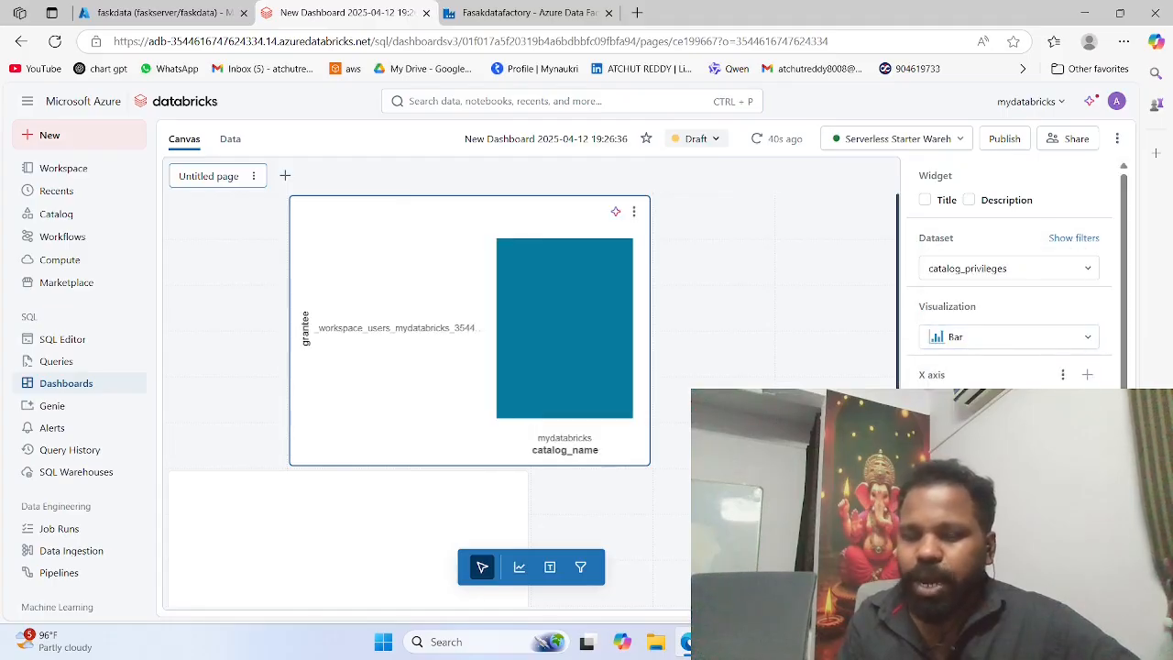
Step: Try the COUNT transform on the Y-axis grantee field and return it to None
click(965, 472)
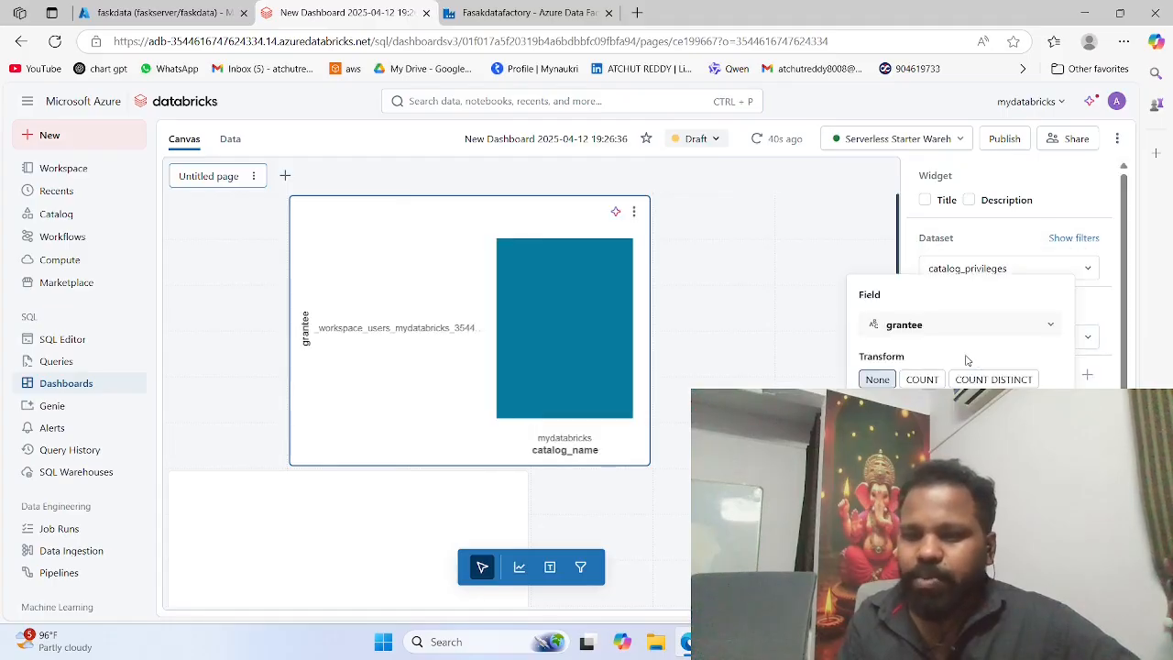
click(922, 380)
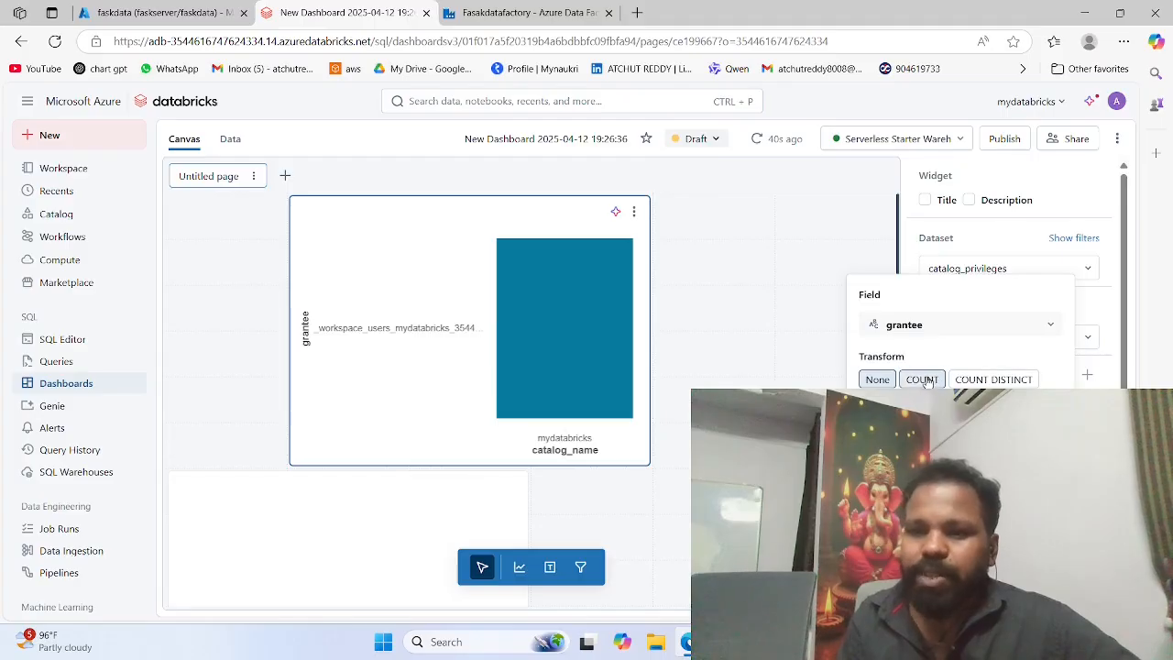
click(877, 379)
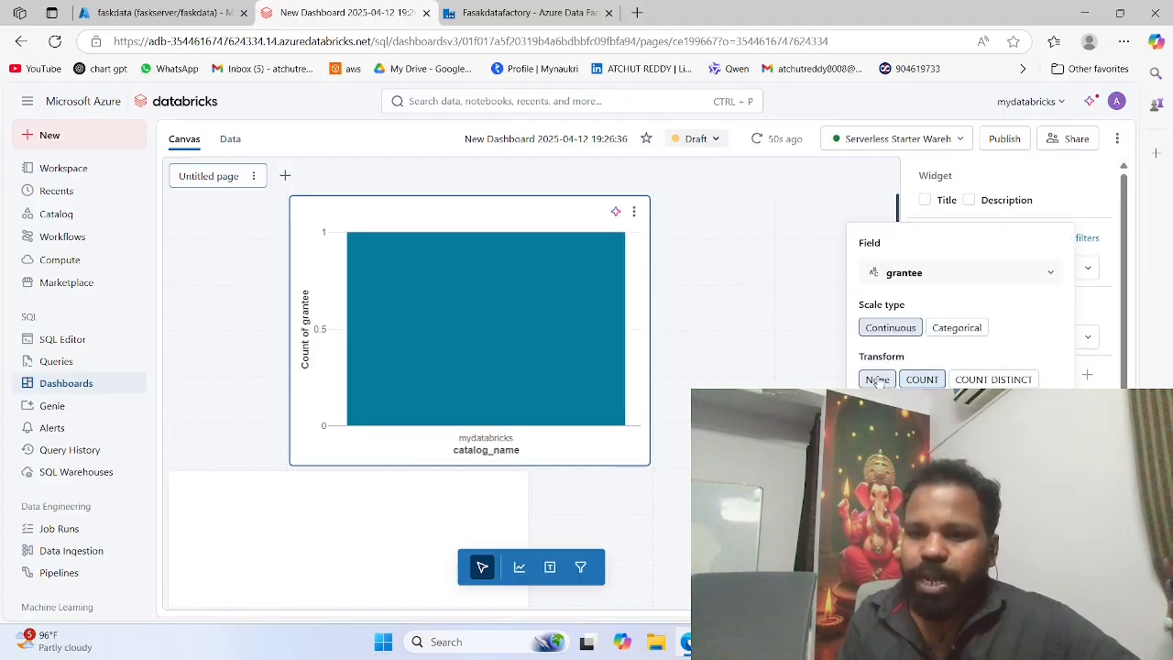
click(818, 302)
click(999, 378)
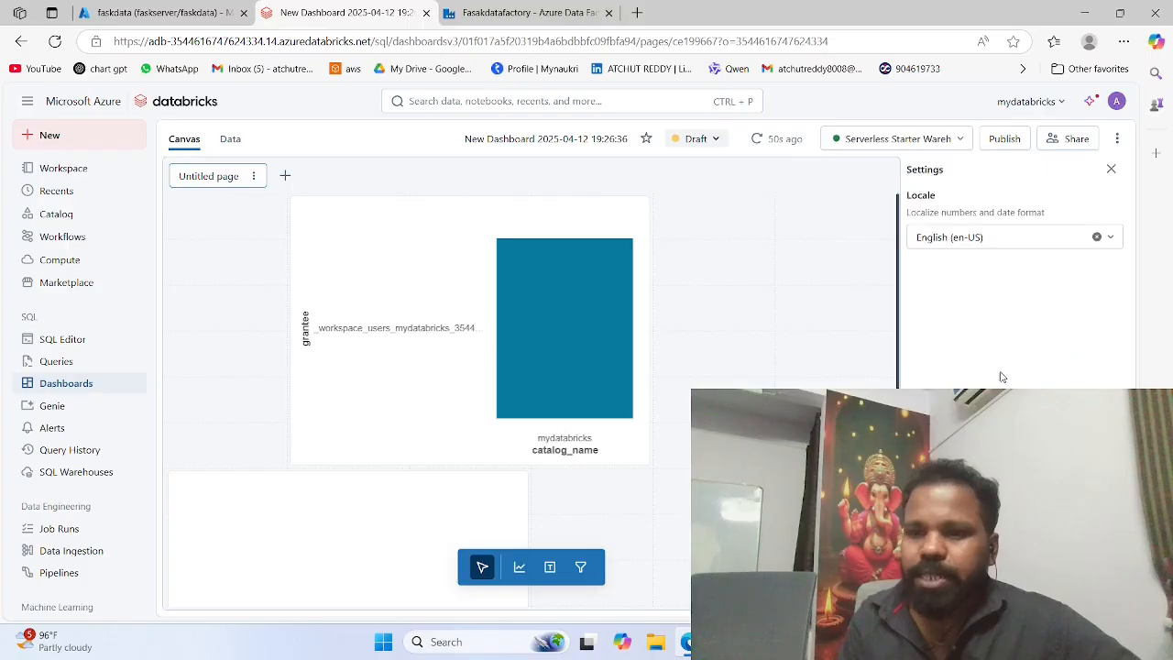
click(1012, 244)
click(1003, 301)
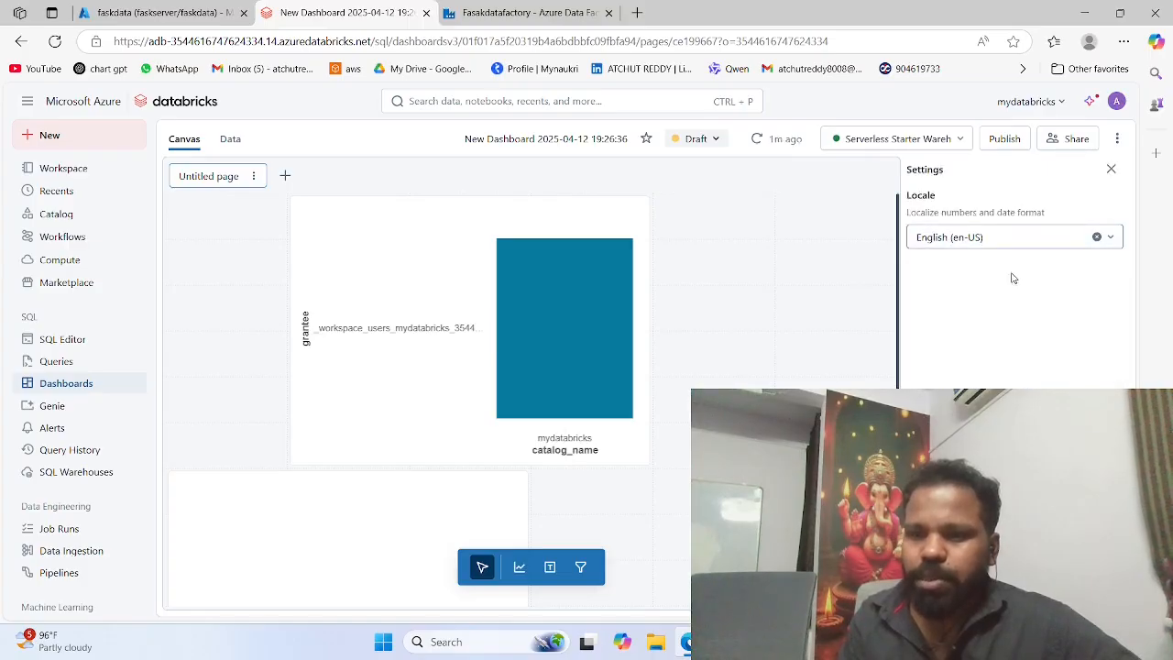
click(1111, 170)
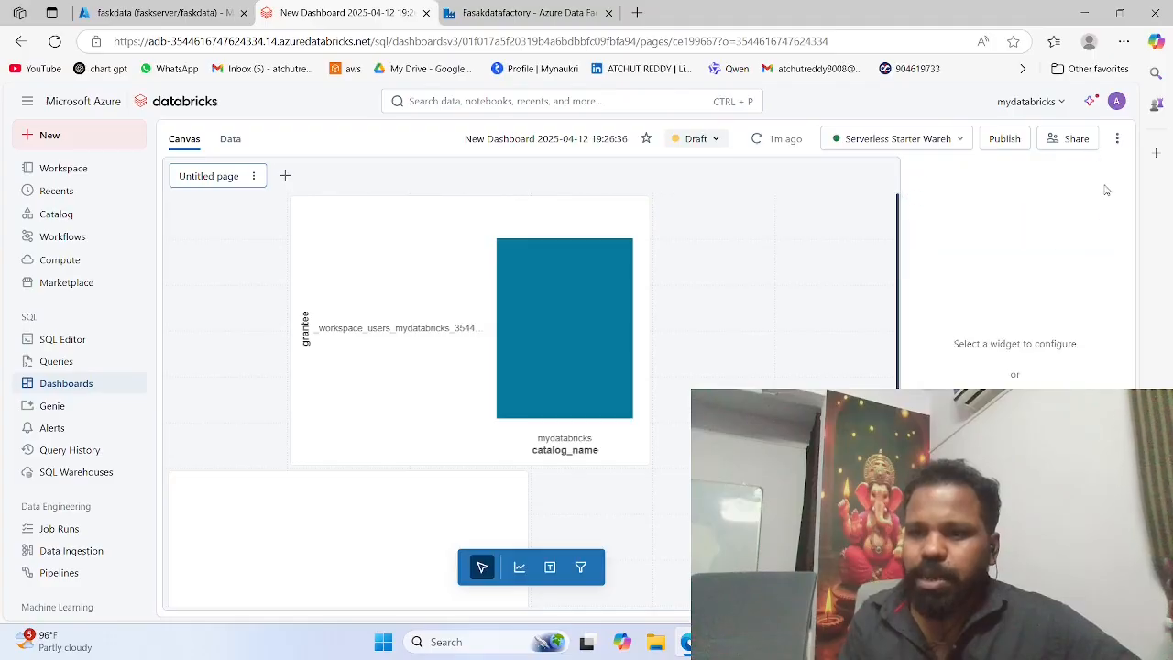
Step: Add another Bar visualization widget above the existing chart, using the catalog_privileges dataset with catalog_name on the X axis
click(519, 568)
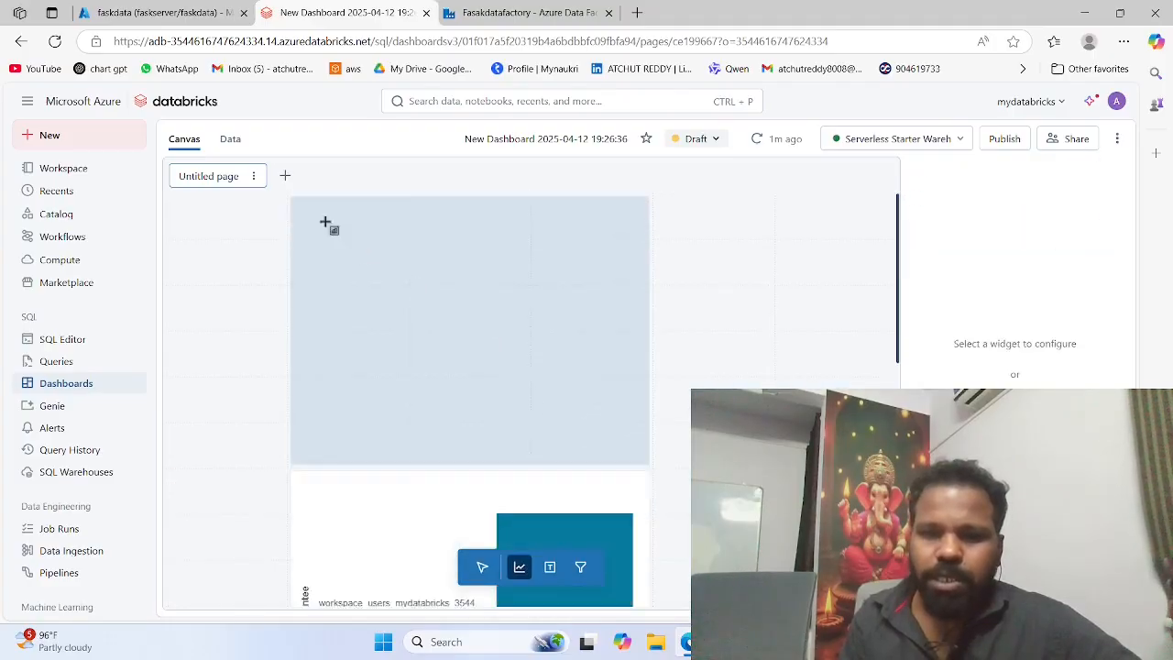
click(321, 220)
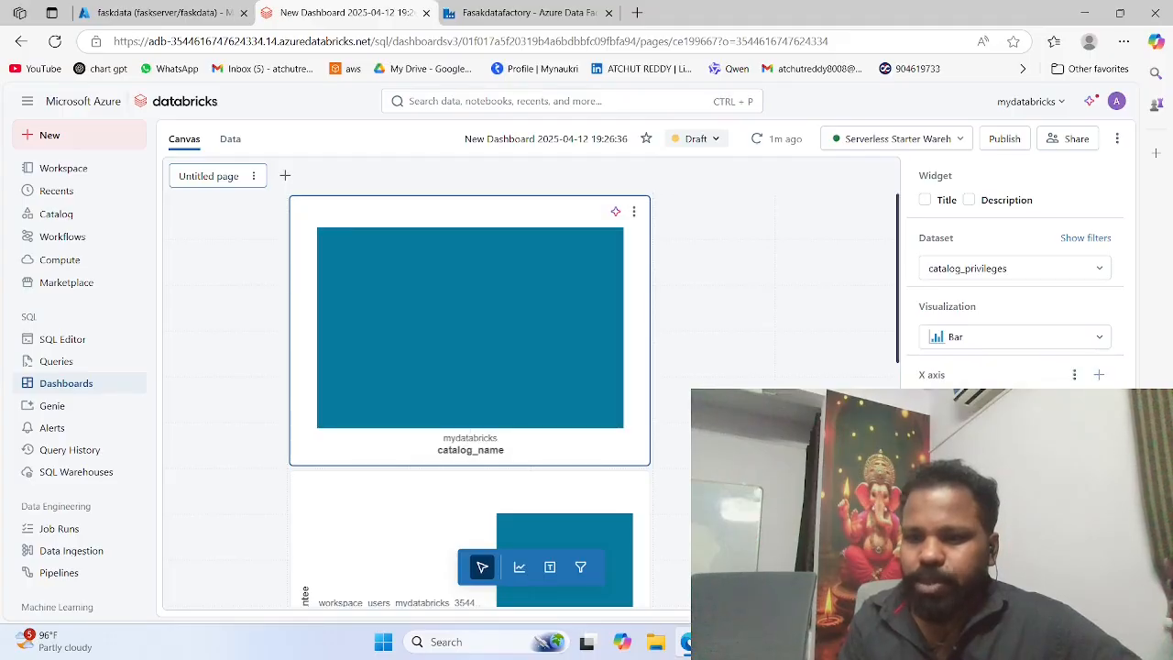
Step: Try the COUNT DISTINCT and COUNT transforms on the new chart's X-axis catalog_name field, then set its scale type to Categorical
click(1008, 550)
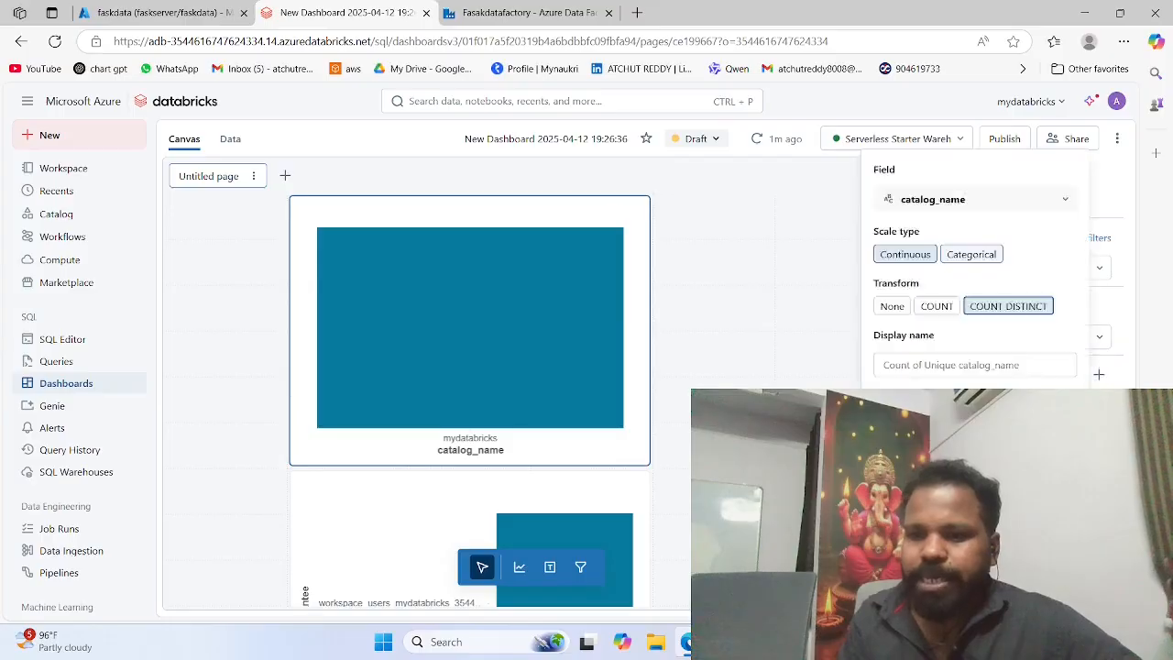
click(936, 308)
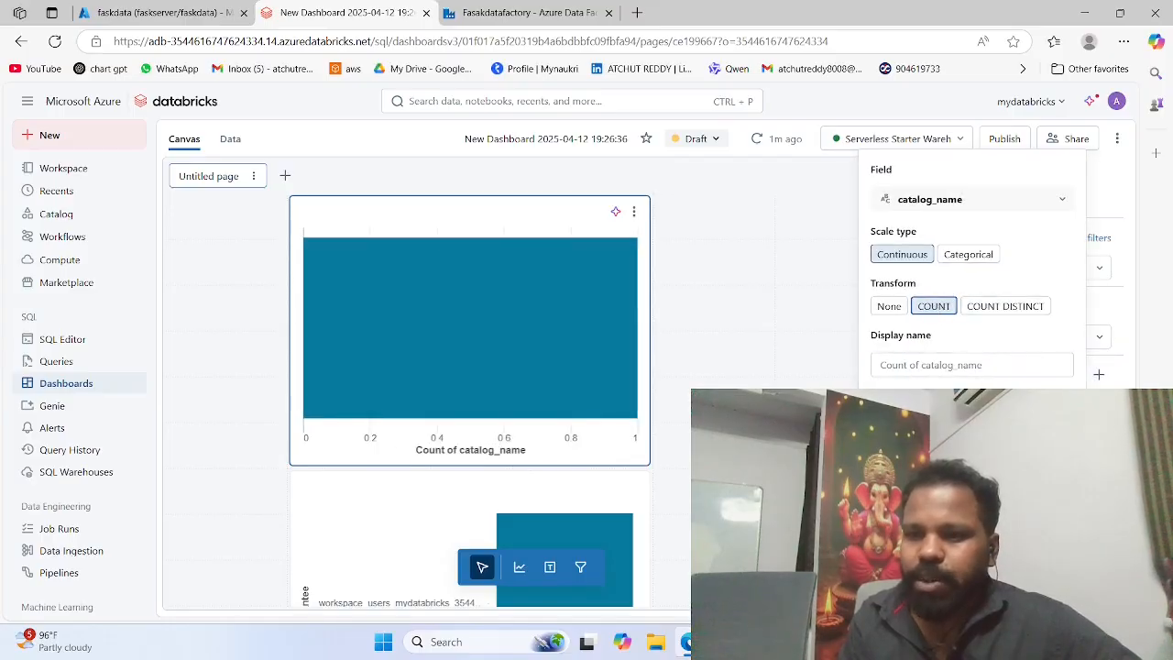
click(973, 403)
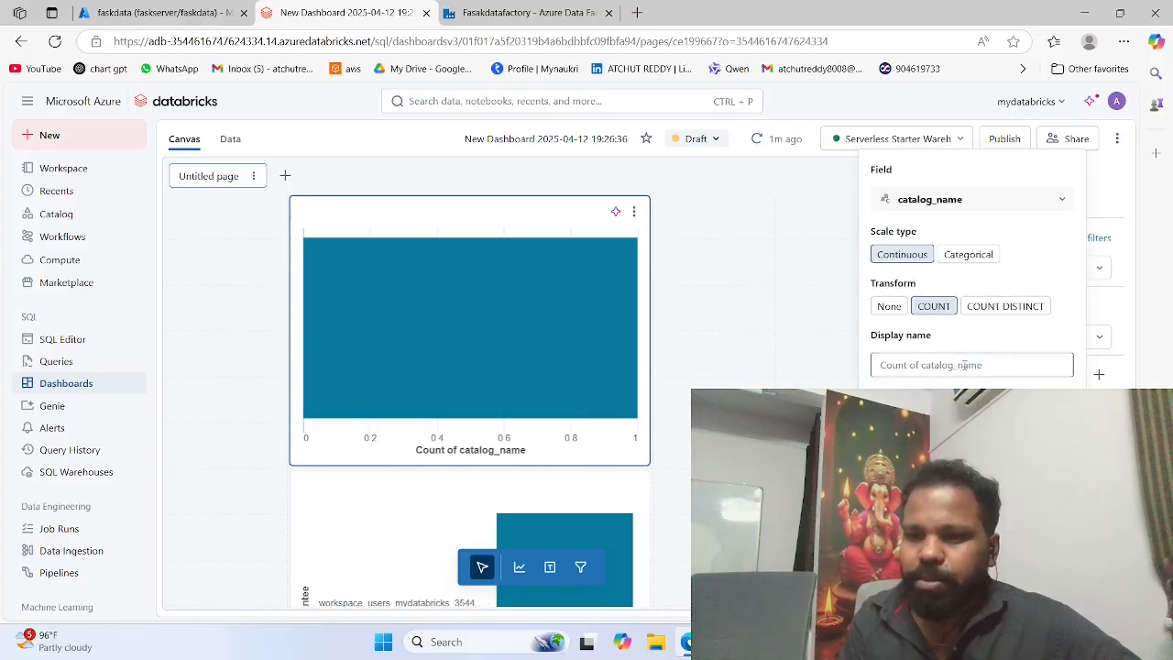
click(958, 255)
click(887, 364)
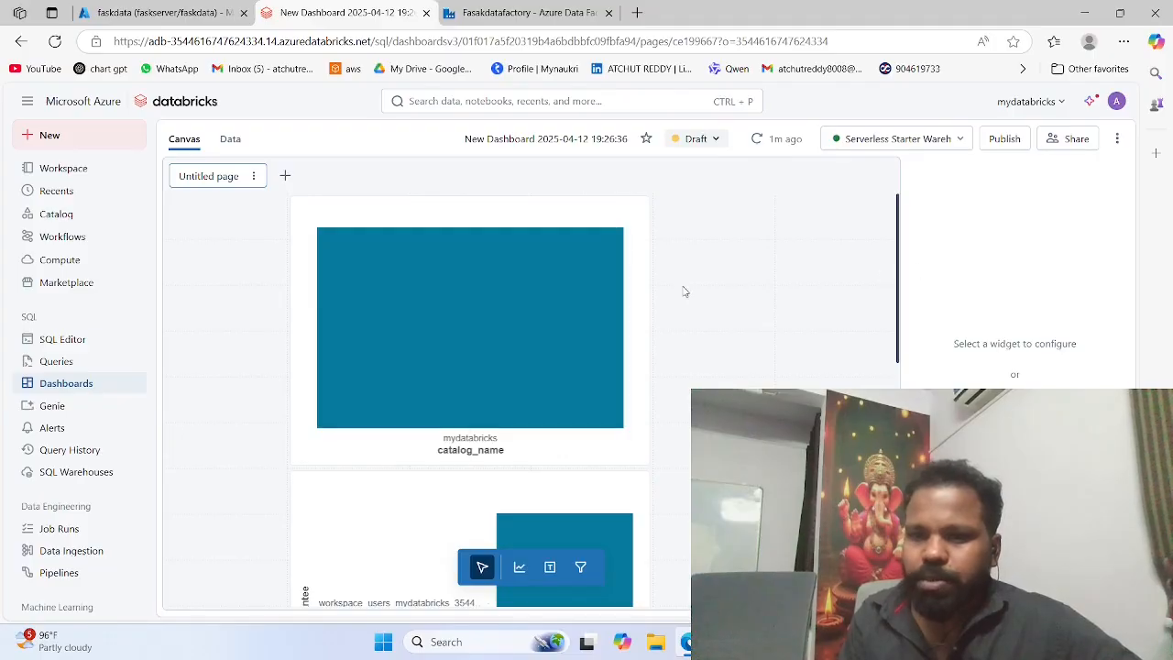
Step: Change the new bar chart's X-axis field to grantor and apply the COUNT transform to it
click(581, 305)
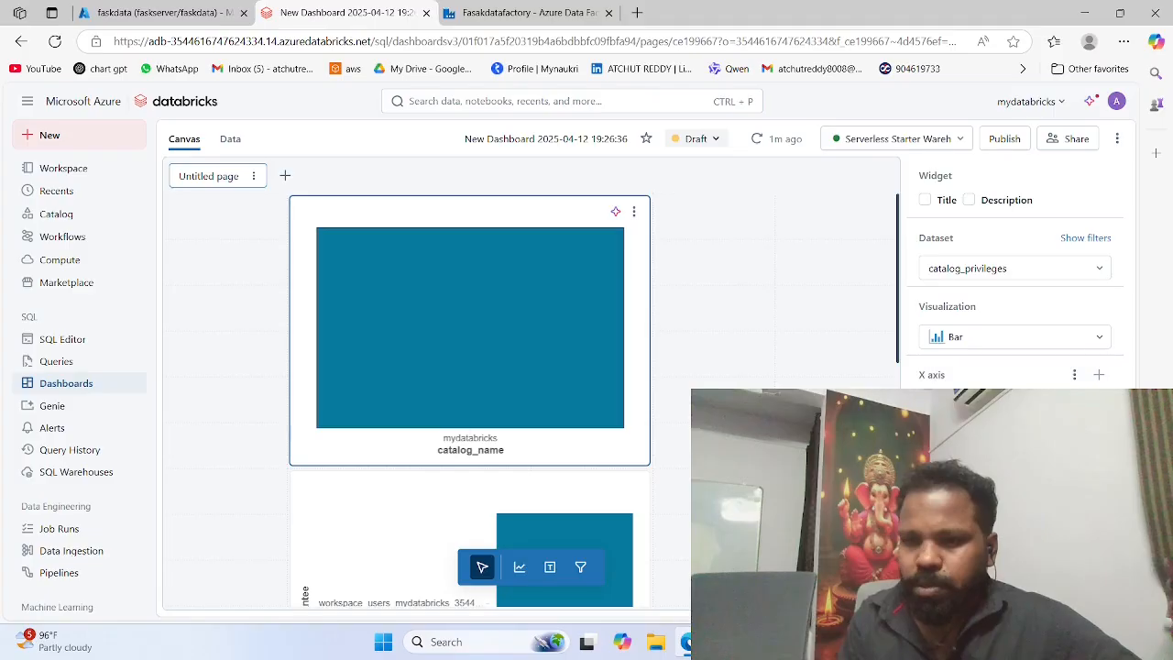
click(999, 401)
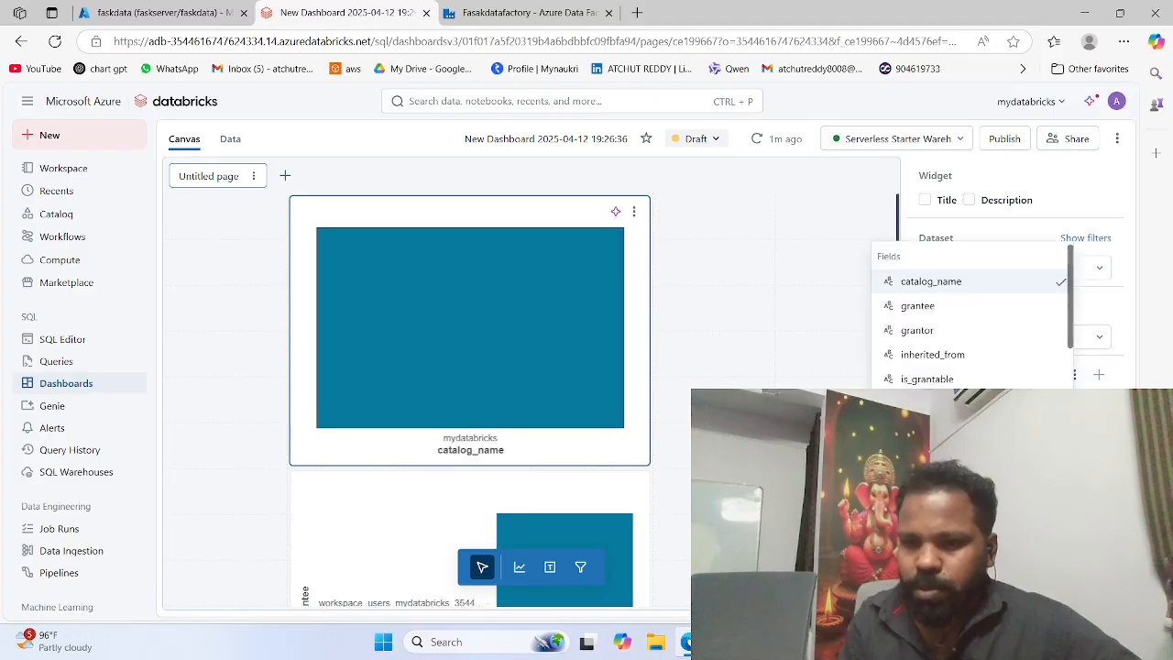
scroll(999, 398, down, 2)
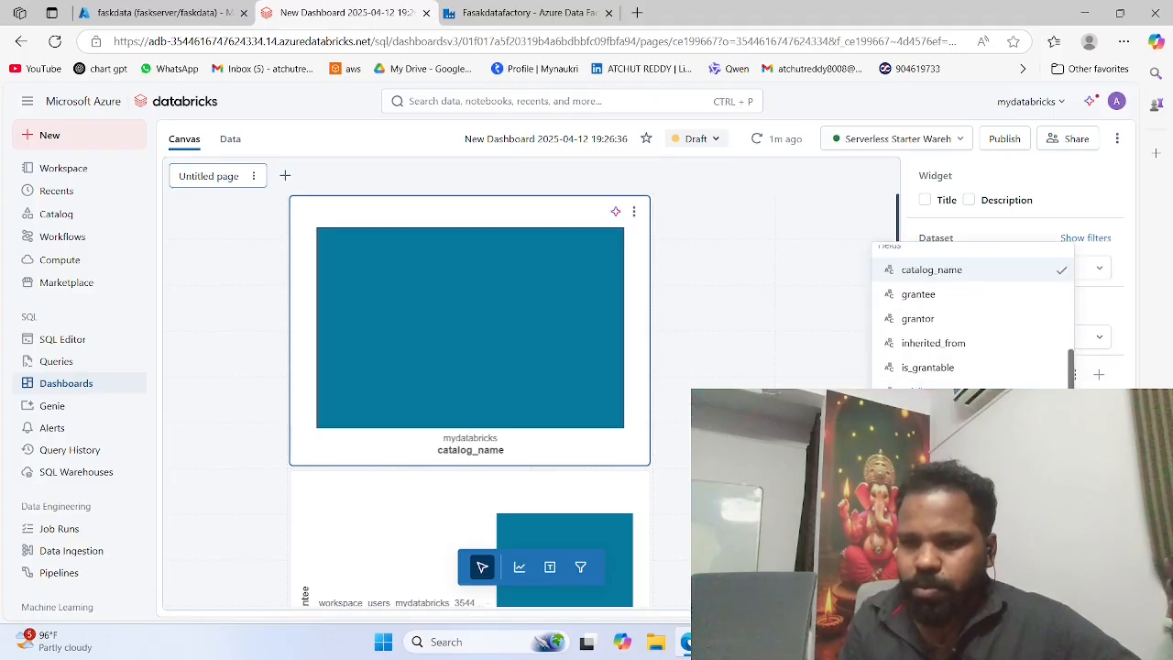
click(953, 319)
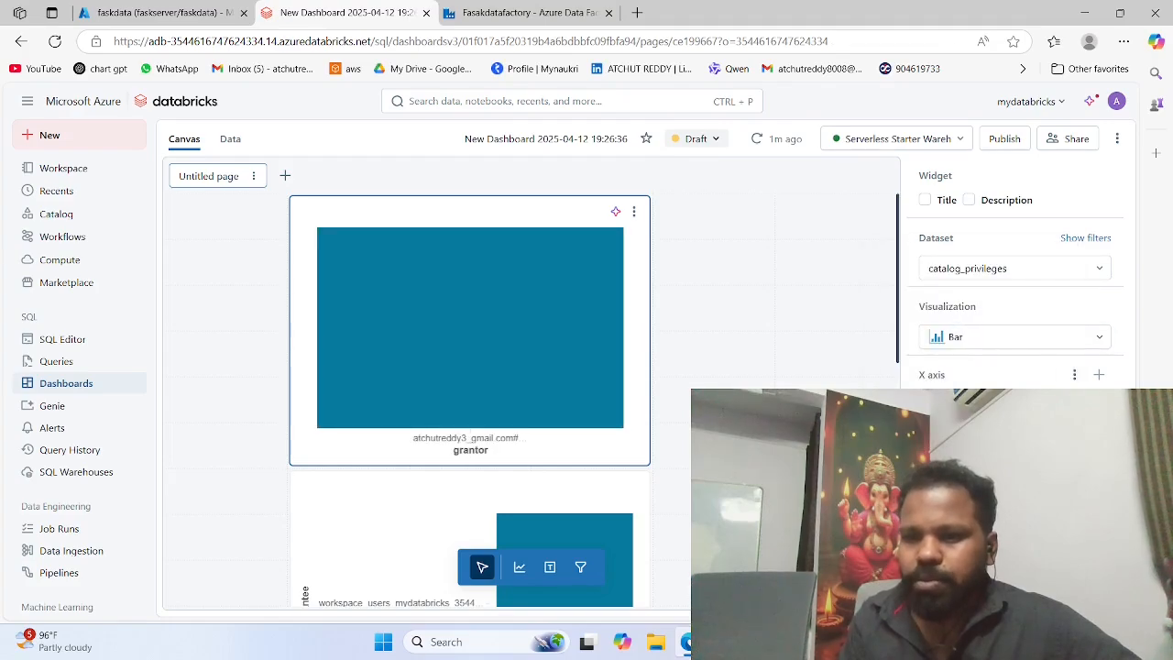
click(999, 402)
click(935, 306)
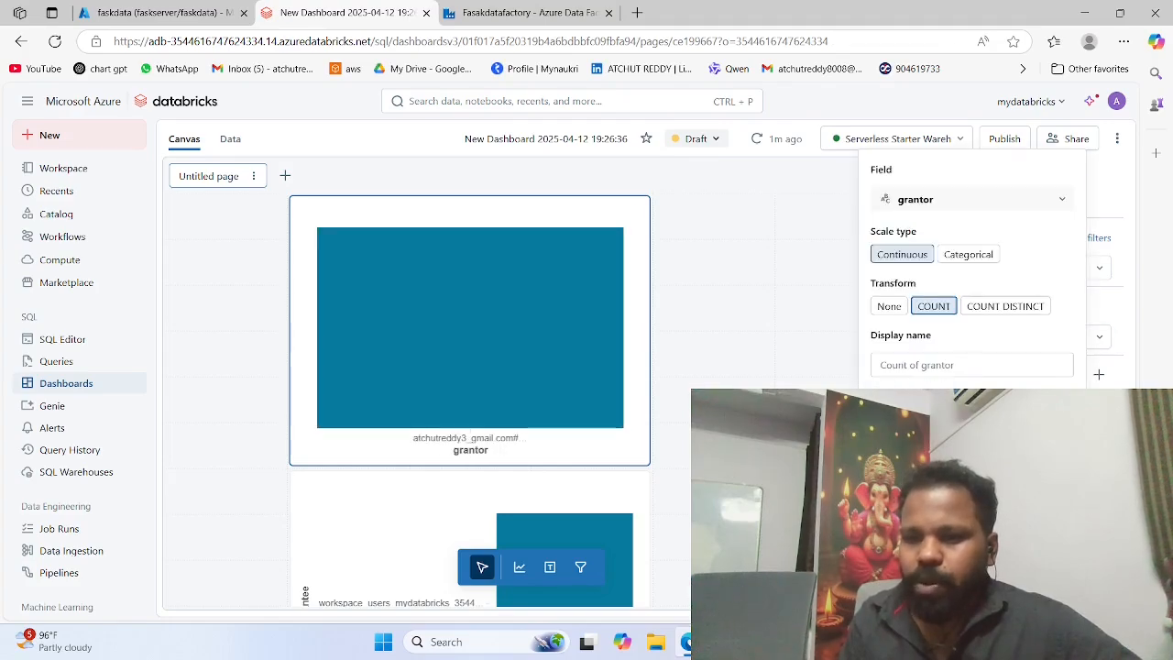
click(999, 375)
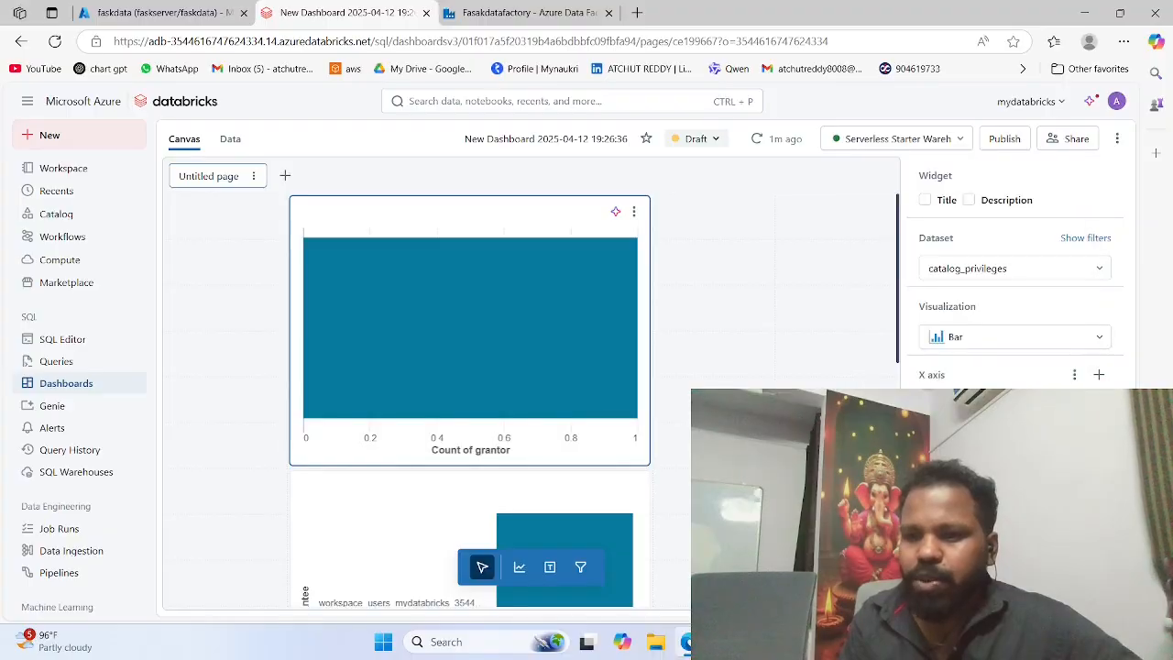
Step: Assign catalog_name to the Y axis of the bar chart that counts grantor
click(1099, 444)
scroll(1001, 405, down, 1)
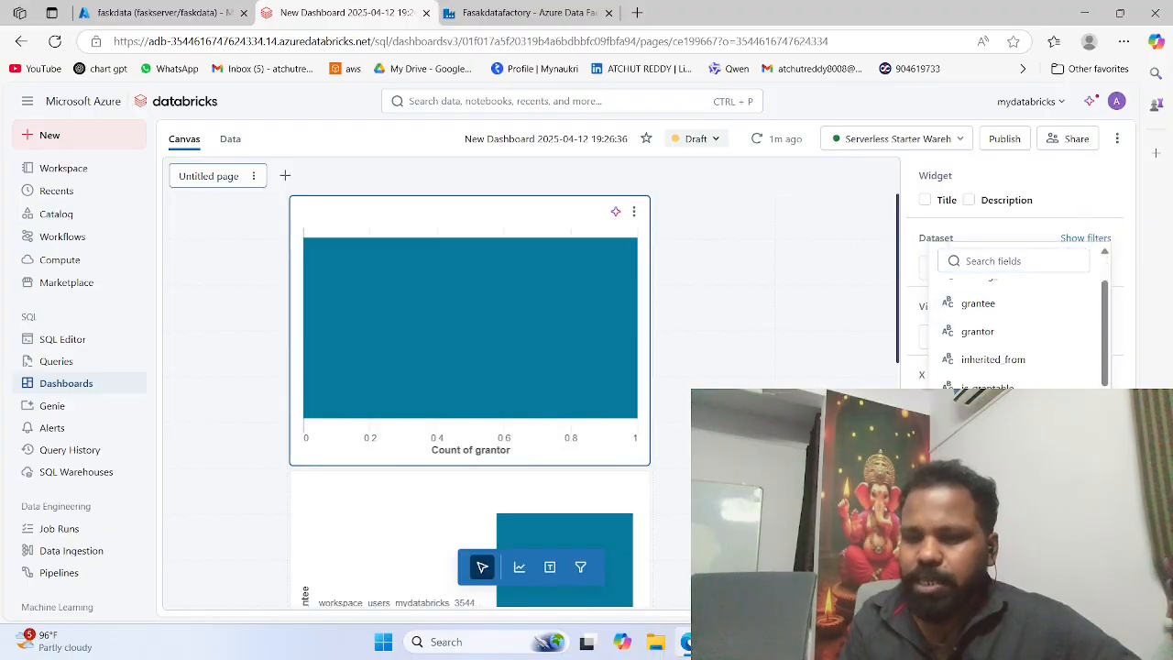
scroll(997, 327, up, 1)
click(990, 314)
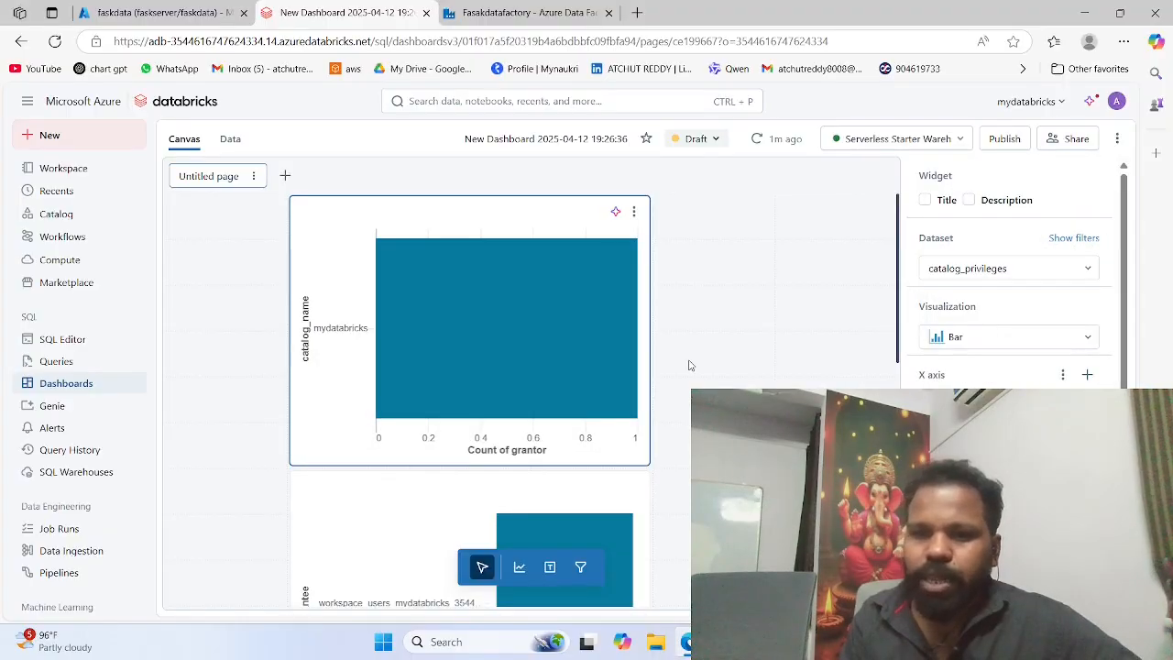
mouse_move(419, 299)
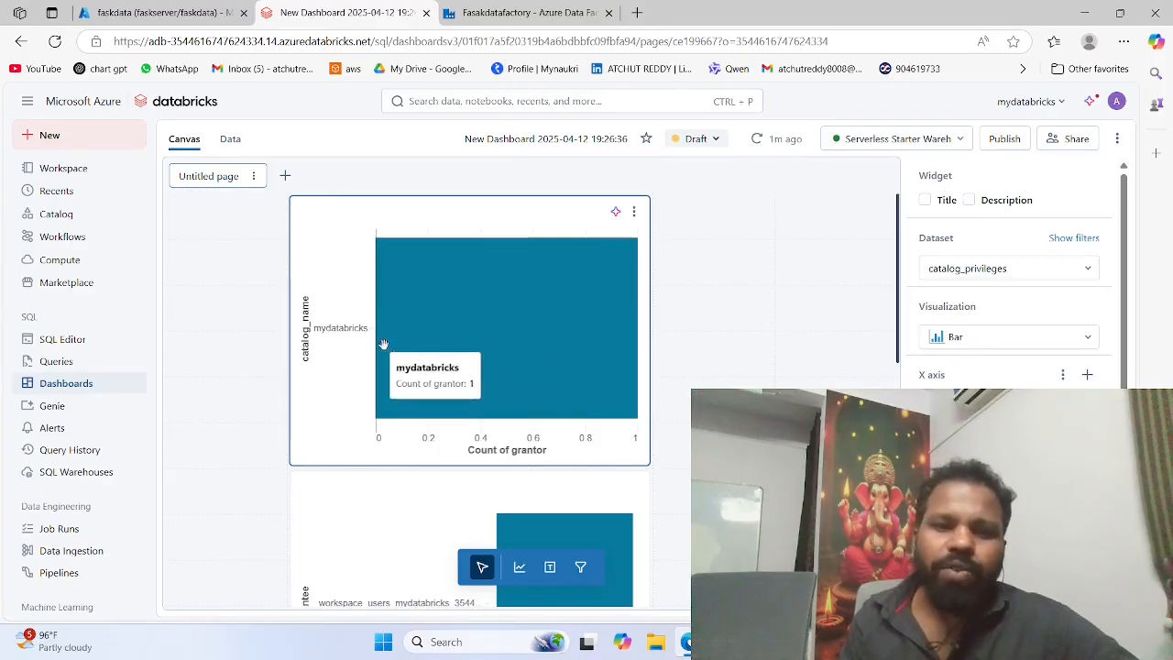